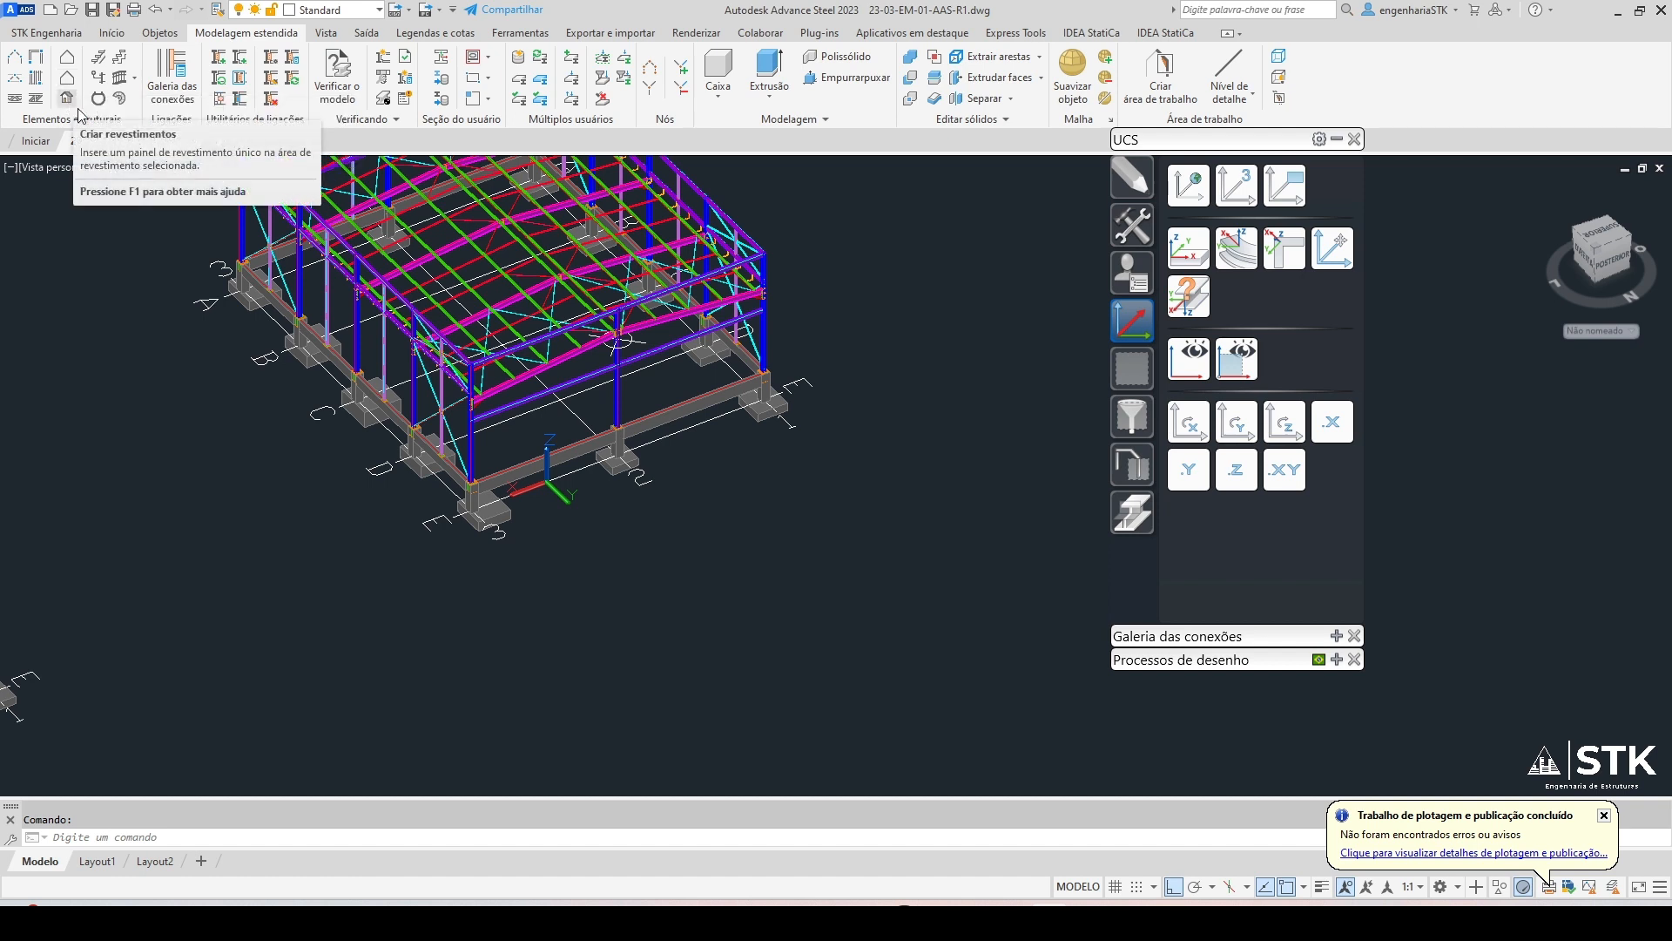
Create a rectangular cladding area beside the building without selecting support beams, about 16400 across its diagonal
{"action": "left_click", "coordinate": [64, 63]}
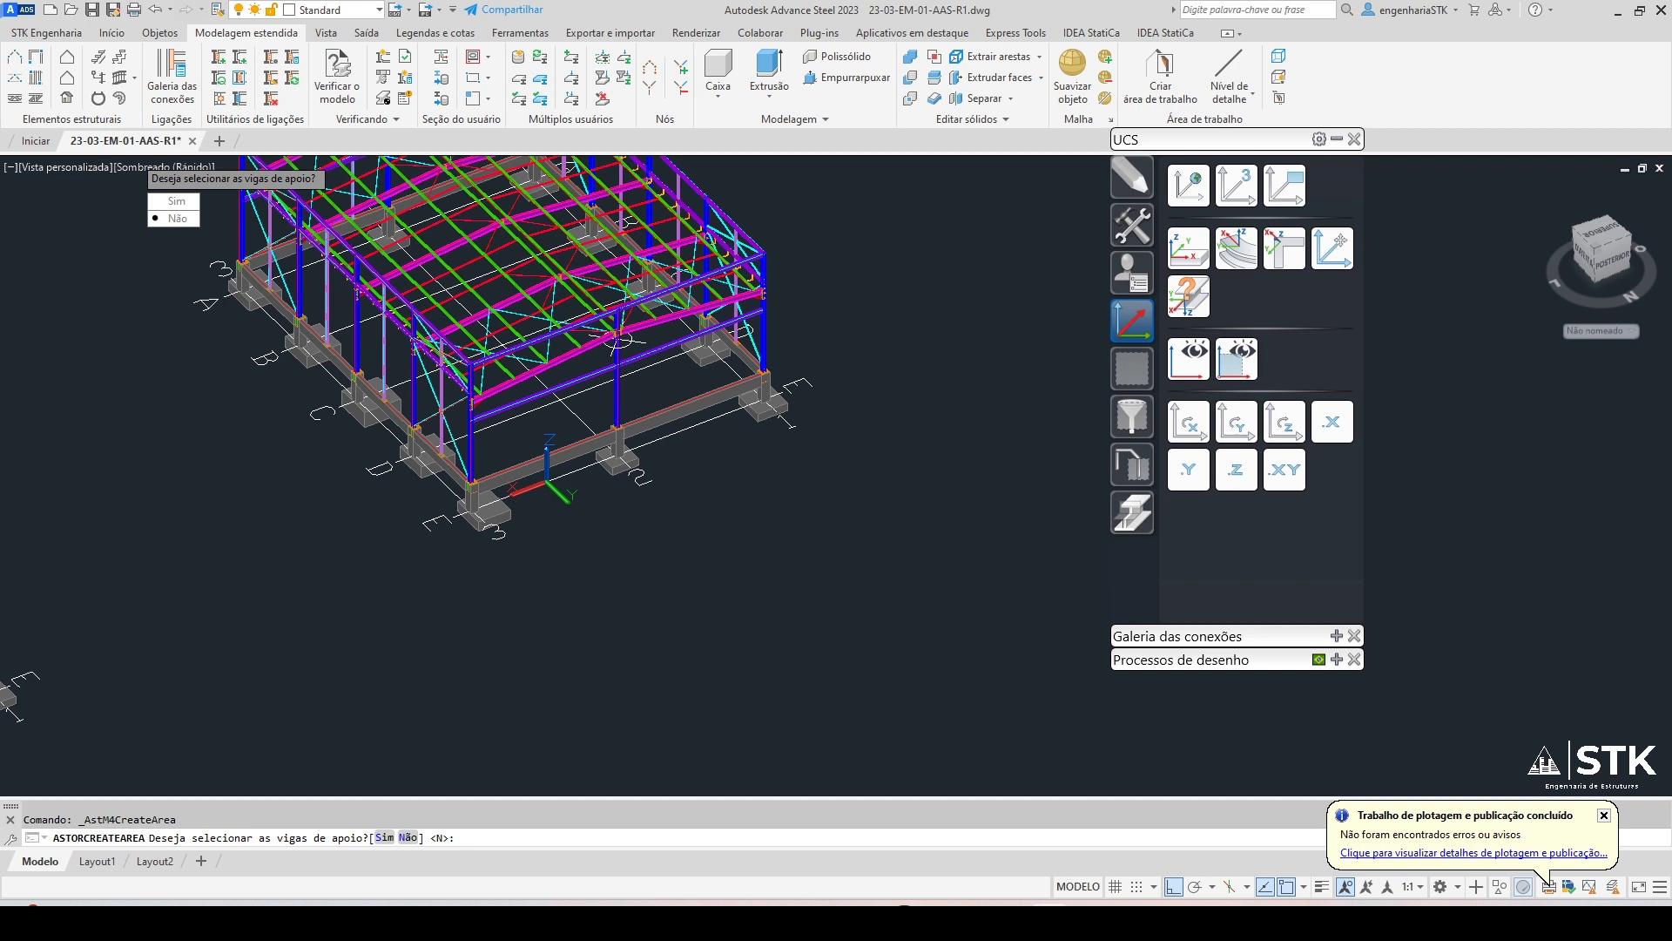
{"action": "key", "text": "Return"}
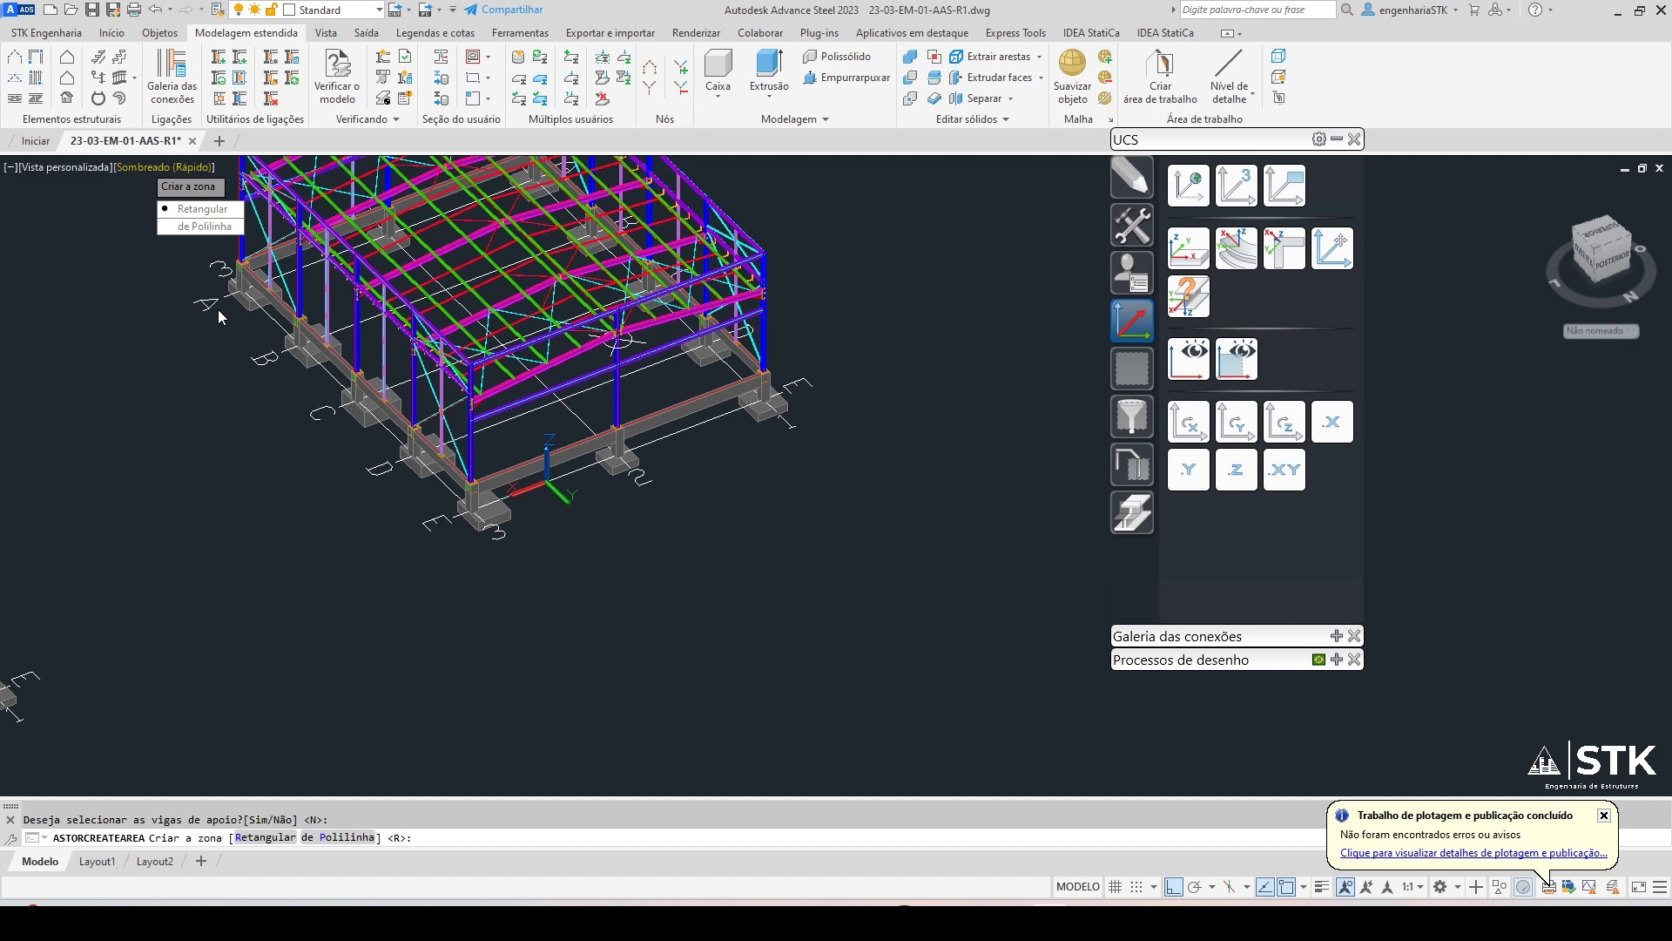
{"action": "key", "text": "Return"}
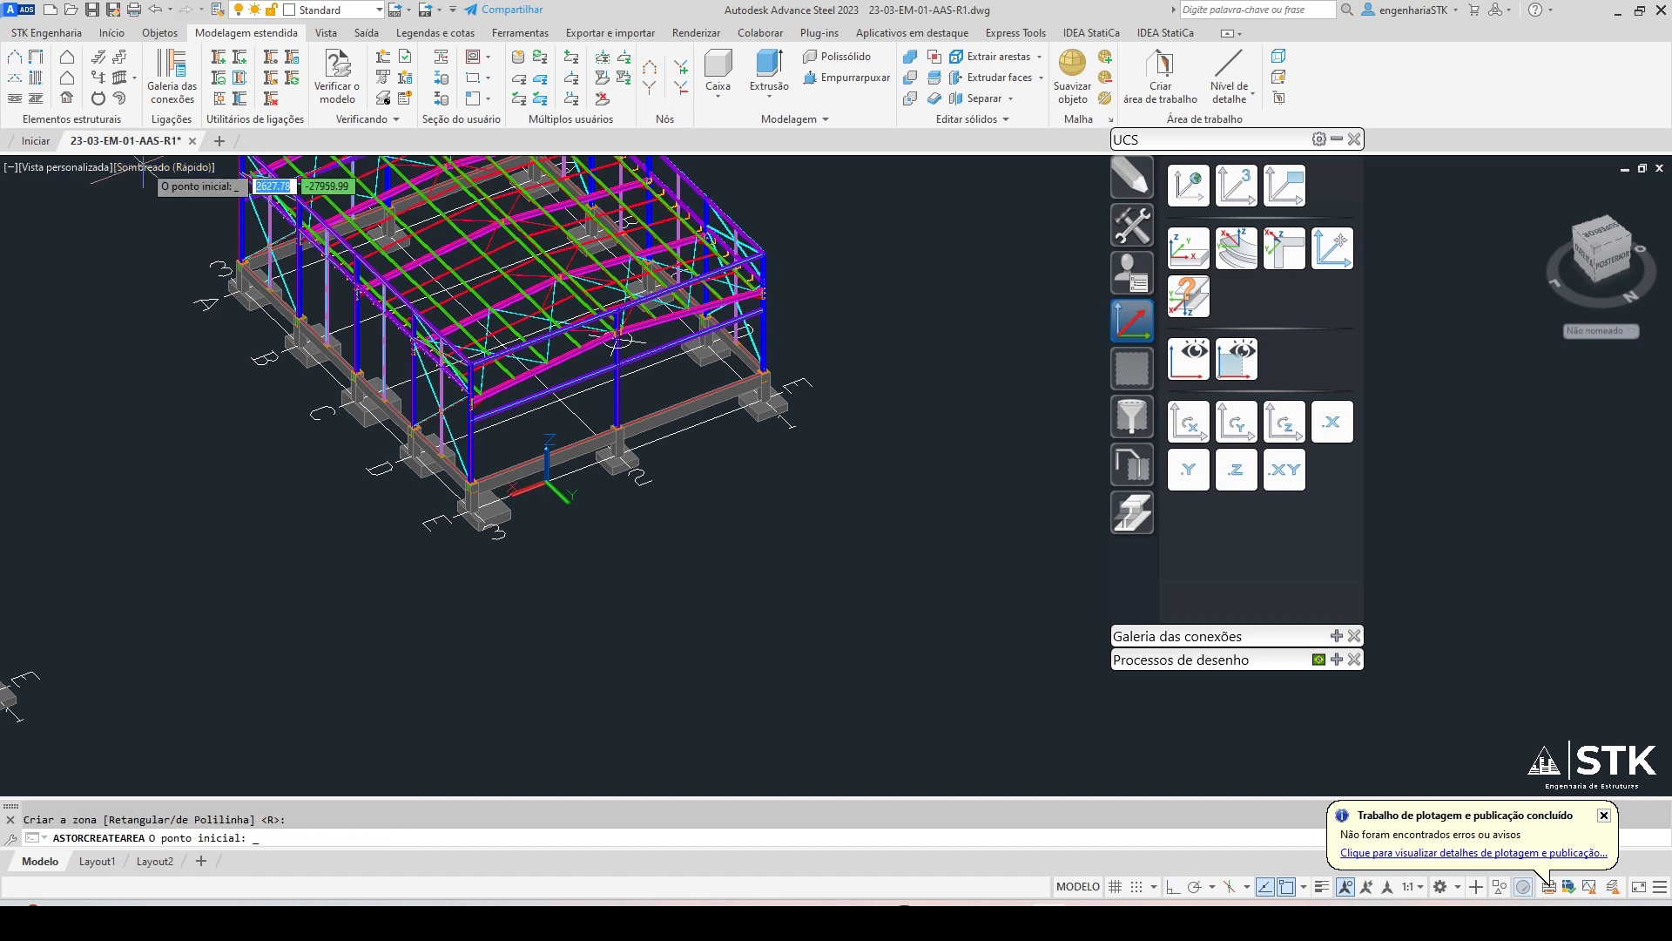
{"action": "left_click", "coordinate": [572, 549]}
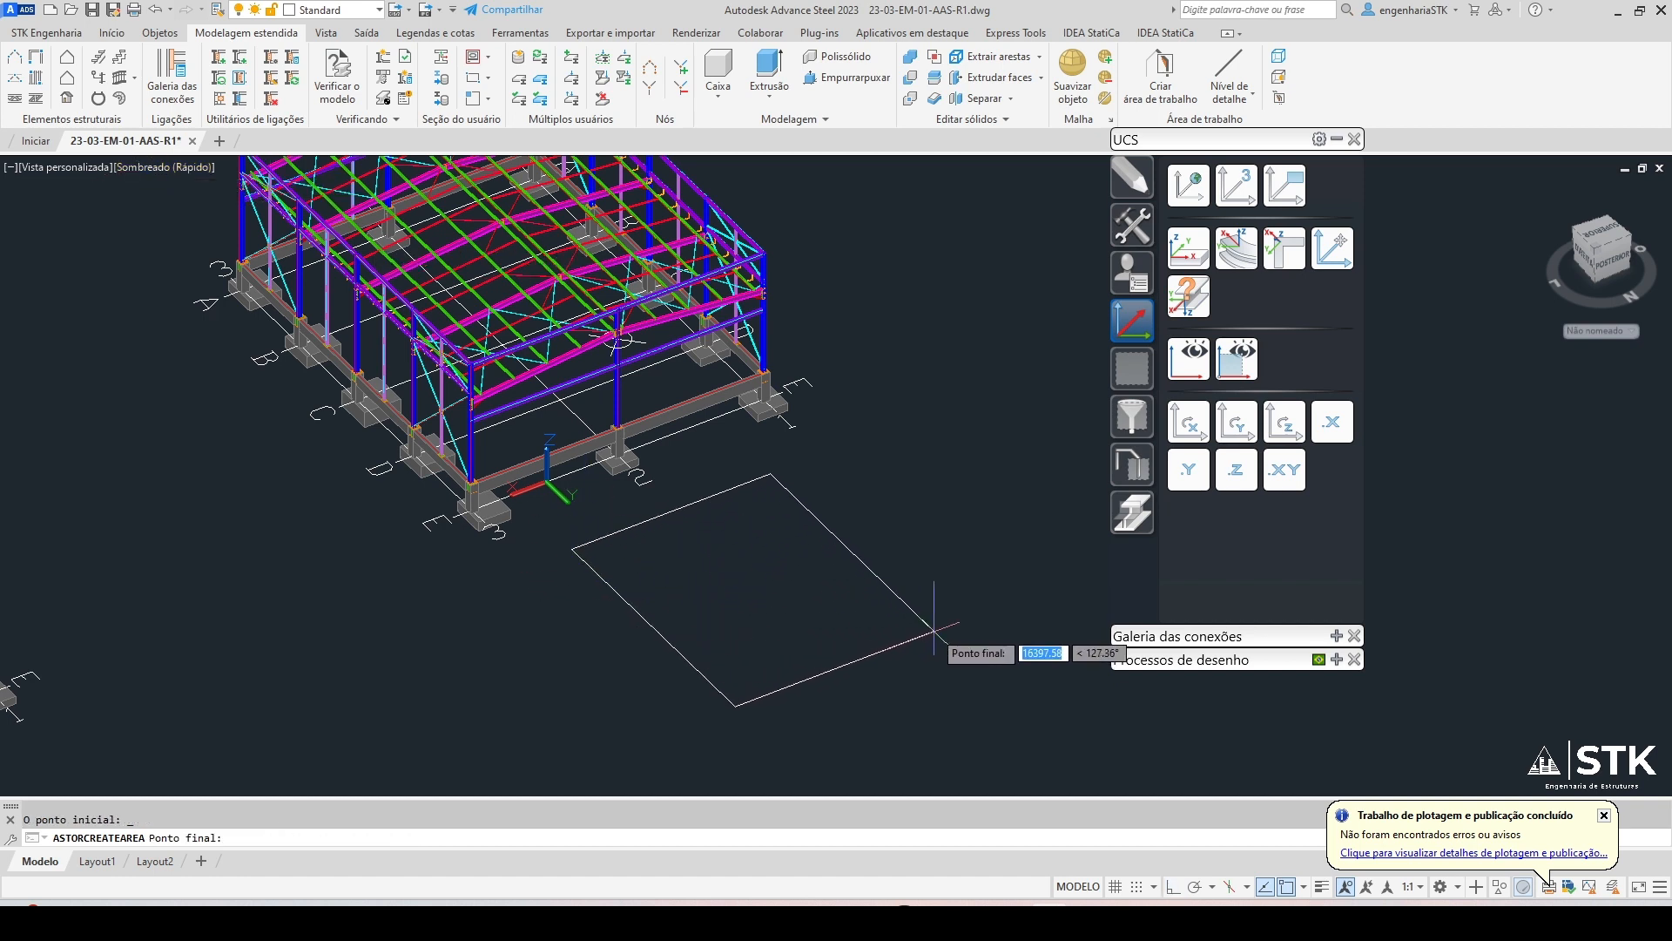
{"action": "left_click", "coordinate": [933, 627]}
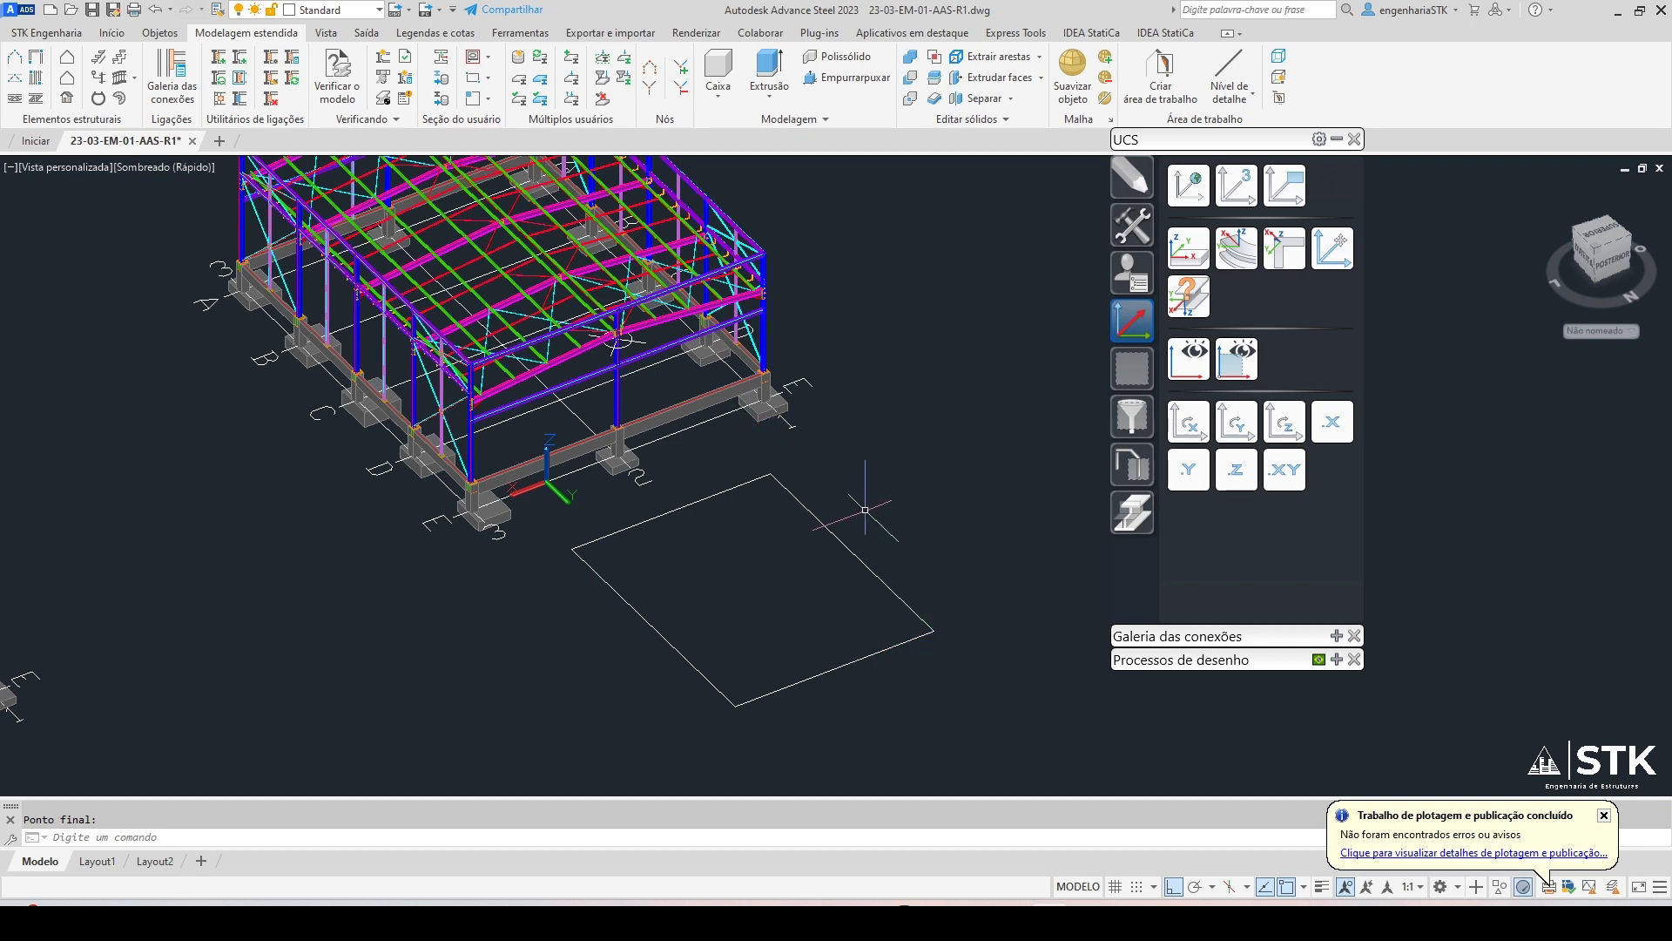
Inspect the properties of the rectangular area, then close them and clear the selection
{"action": "left_click", "coordinate": [829, 520]}
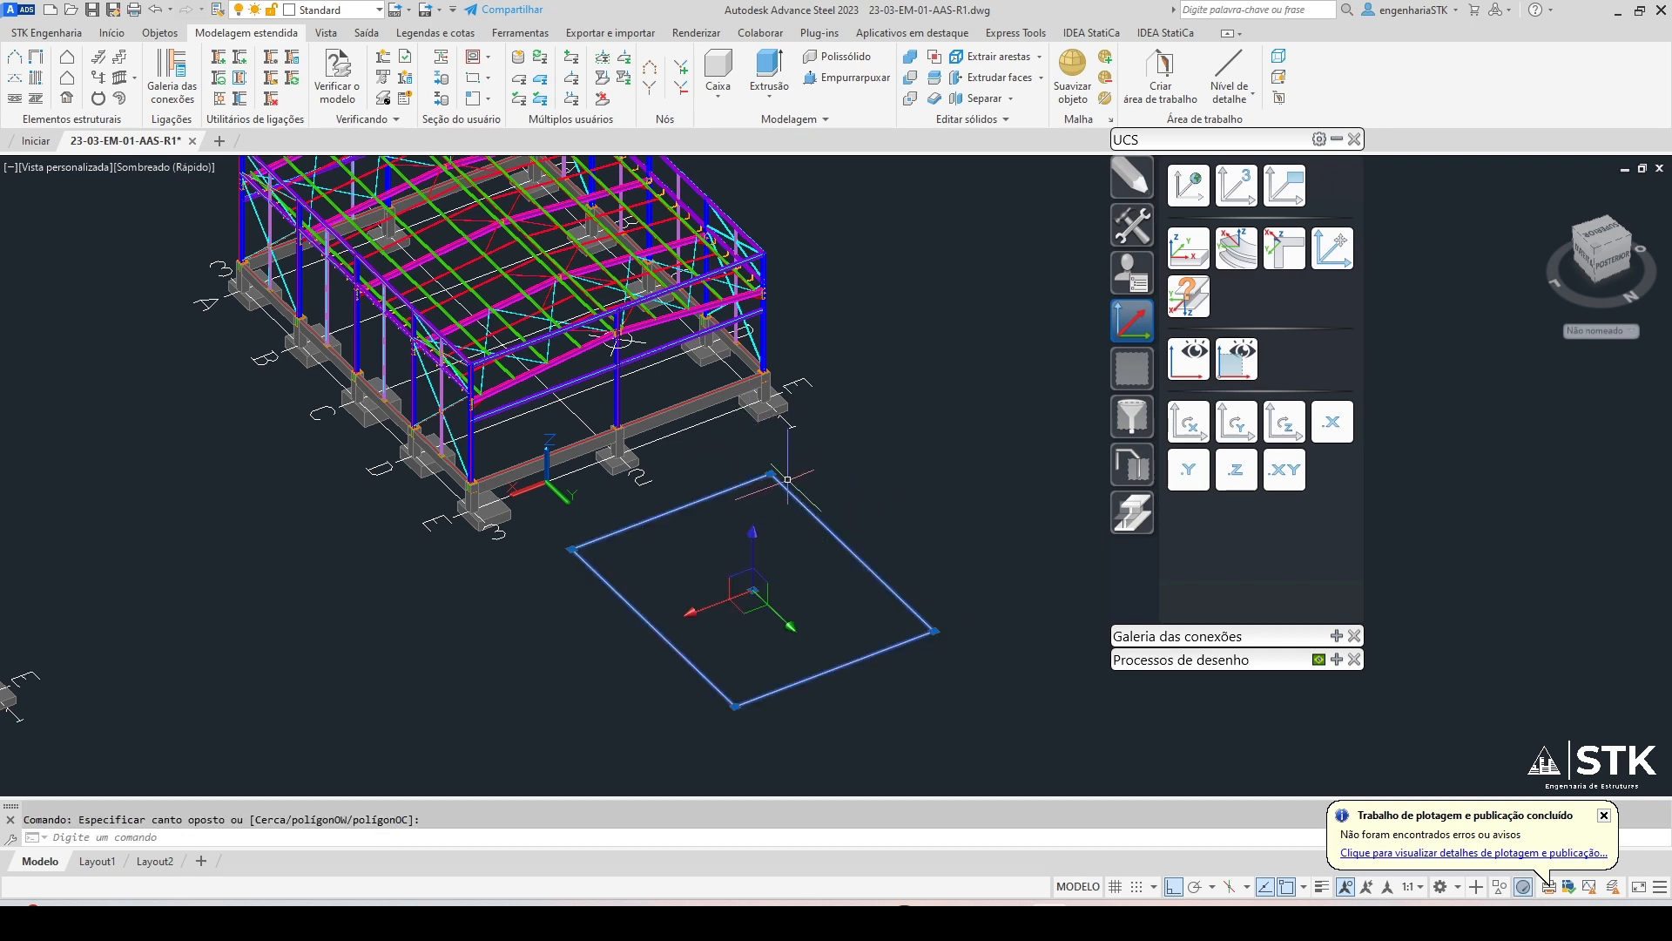
{"action": "key", "text": "ctrl+1"}
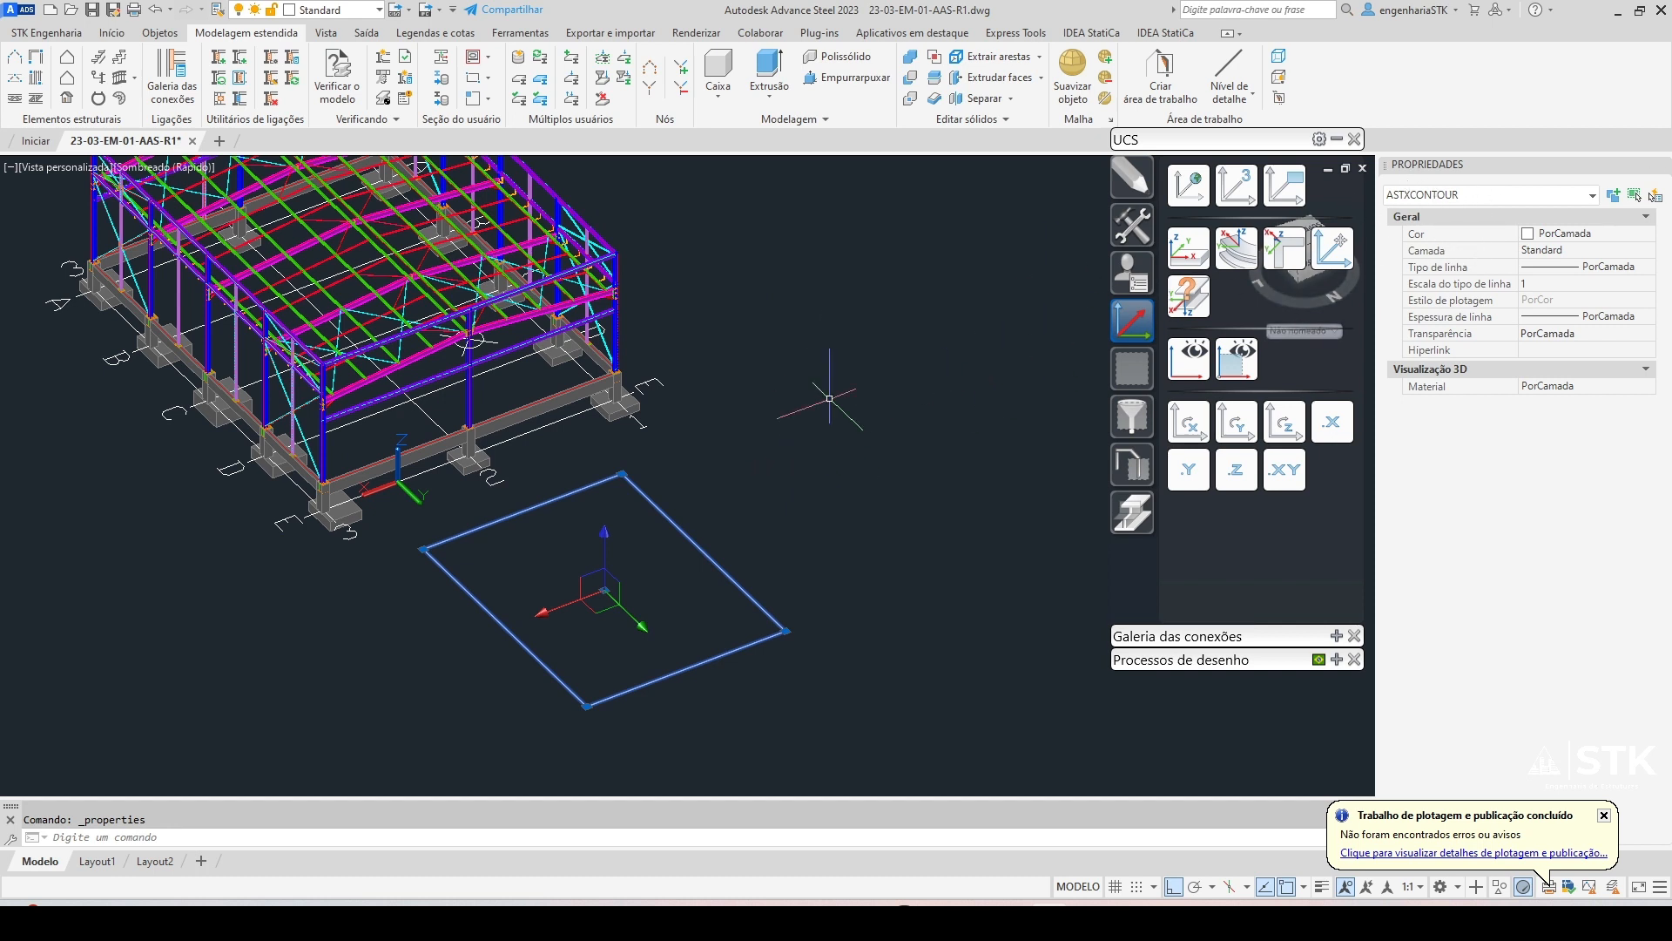
{"action": "key", "text": "Escape"}
{"action": "middle_click_drag", "start_coordinate": [726, 498], "coordinate": [803, 462]}
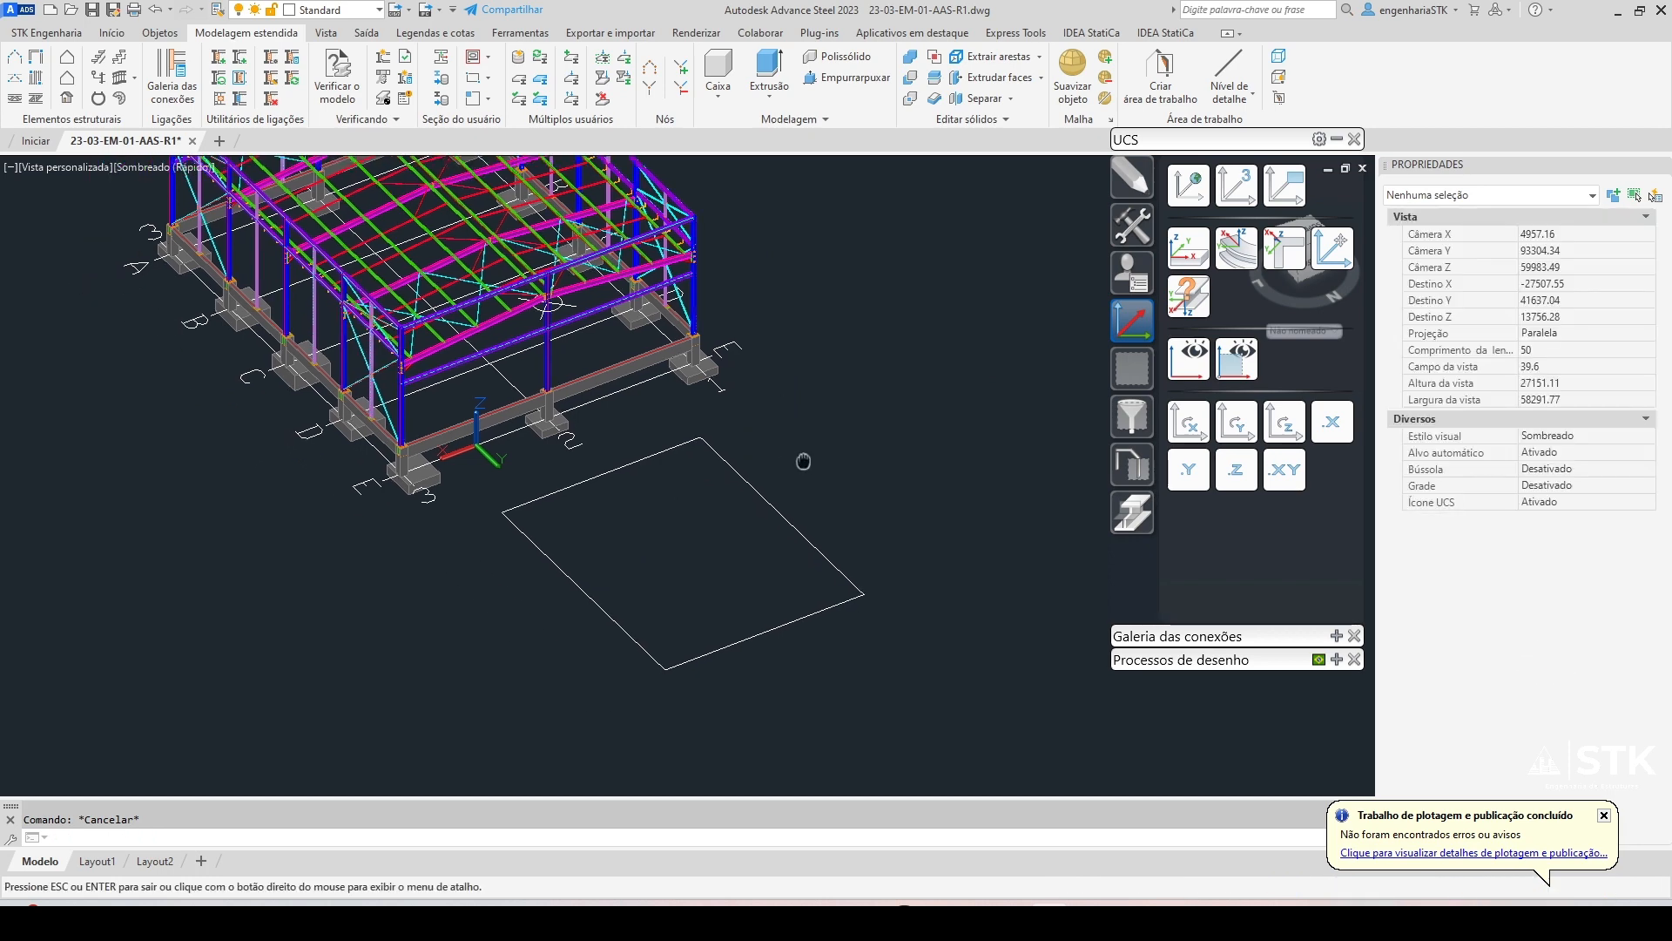
{"action": "key", "text": "ctrl+1"}
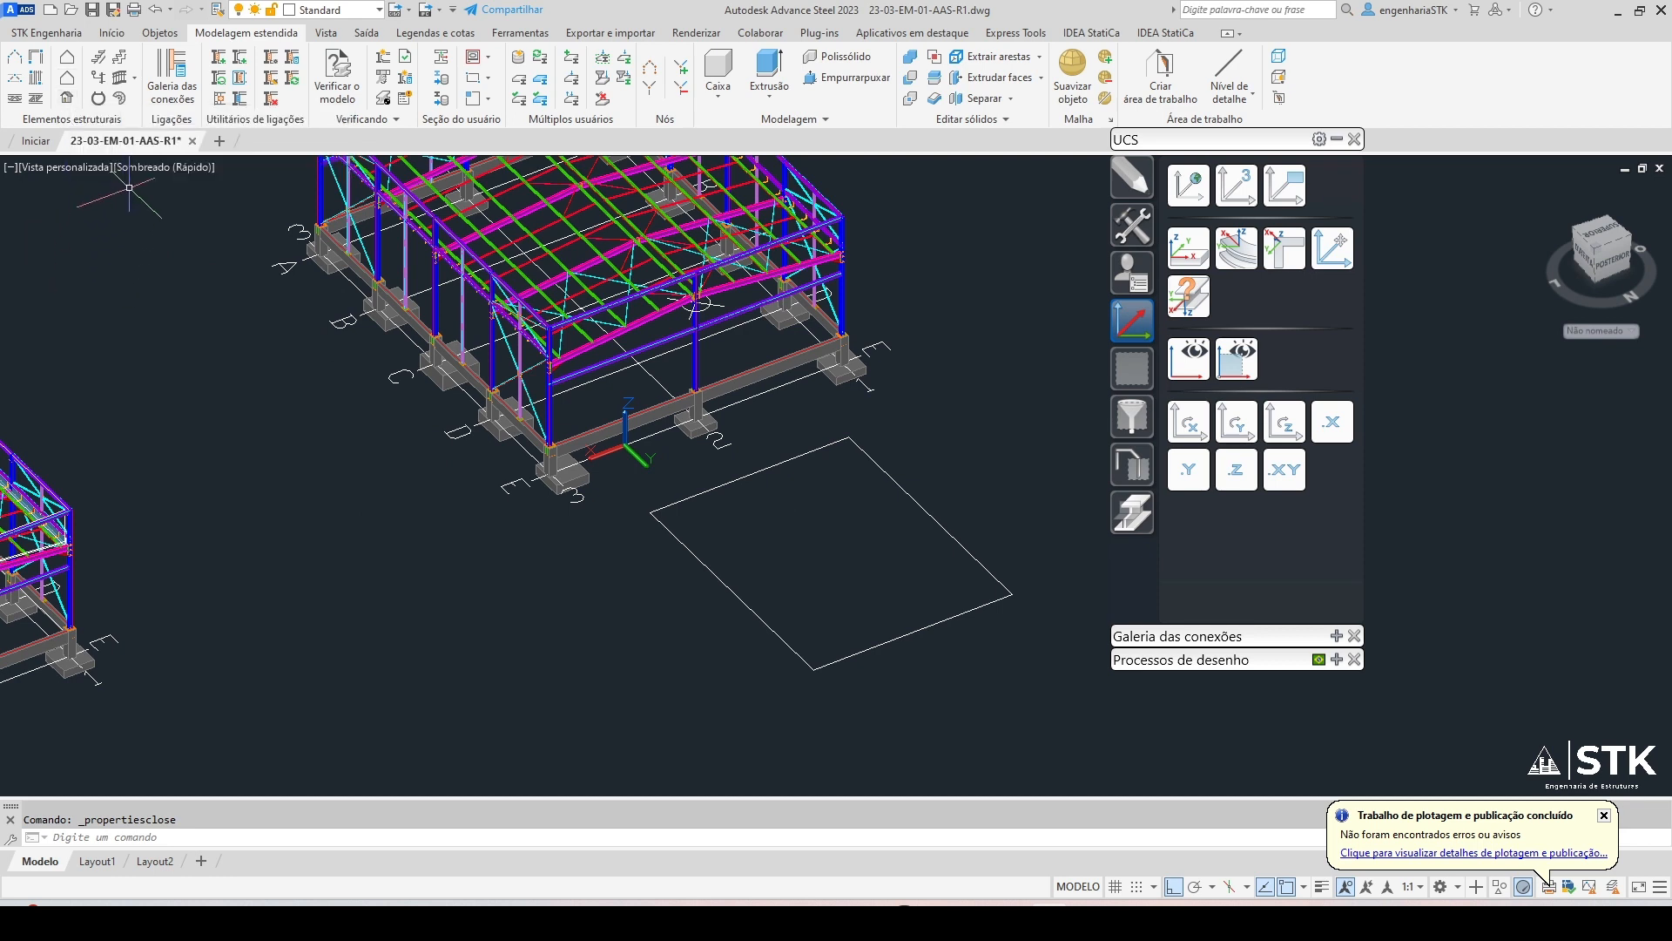
Create a corrugated sheet cladding on the rectangular area
{"action": "left_click", "coordinate": [67, 97]}
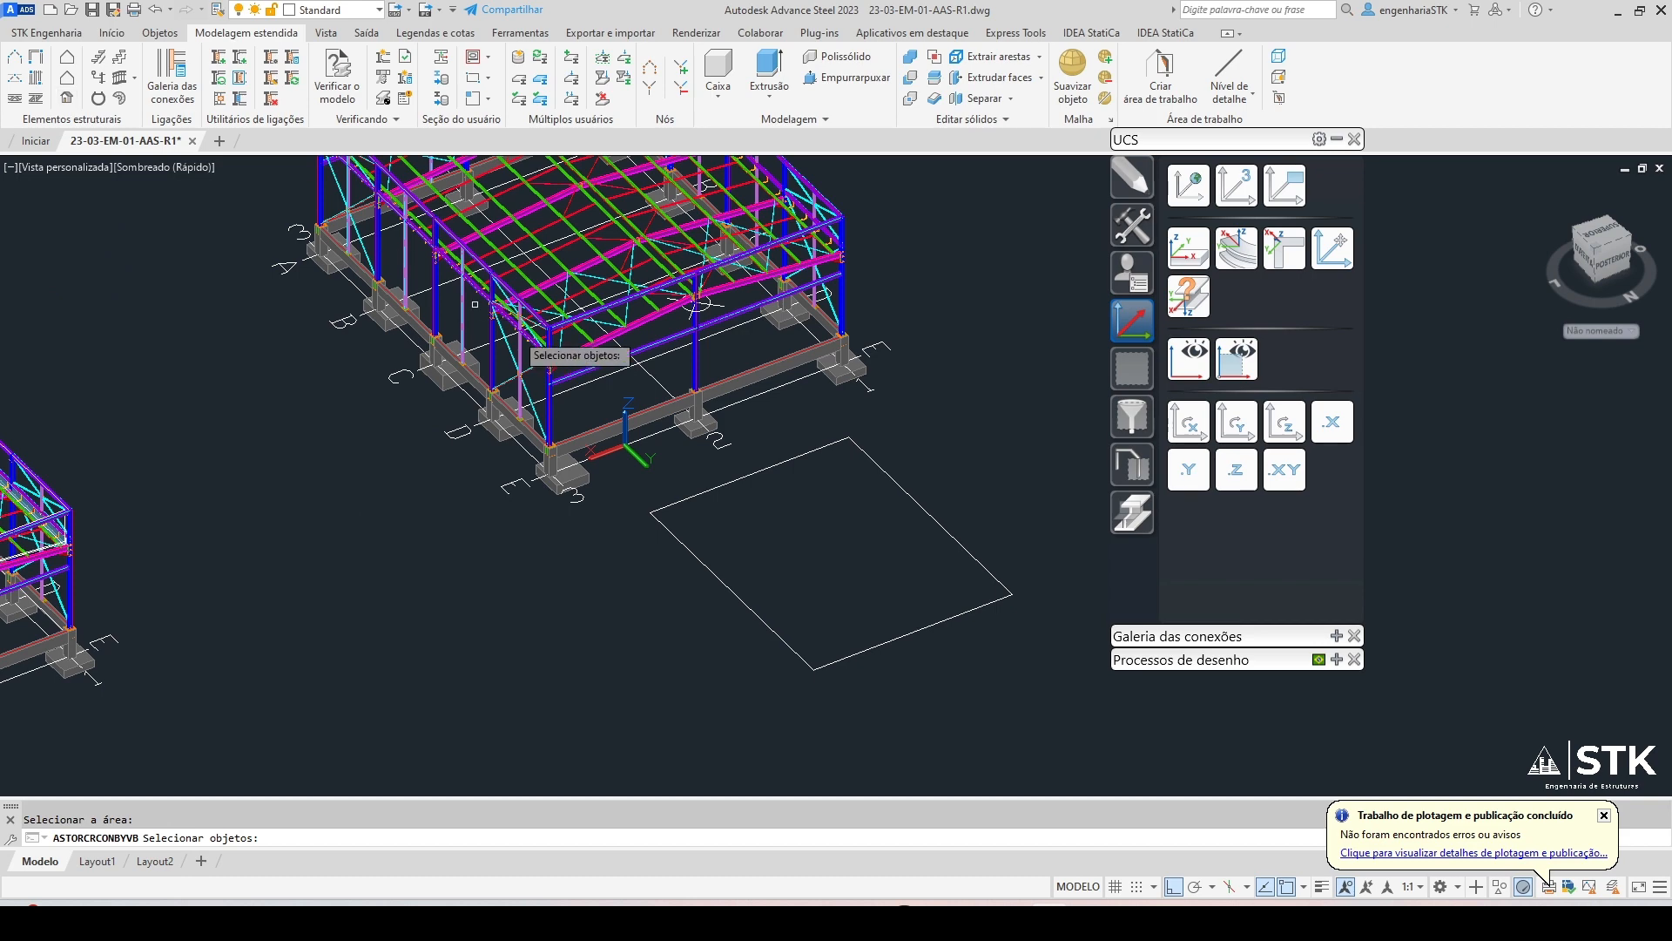
{"action": "left_click", "coordinate": [838, 444]}
{"action": "key", "text": "Return"}
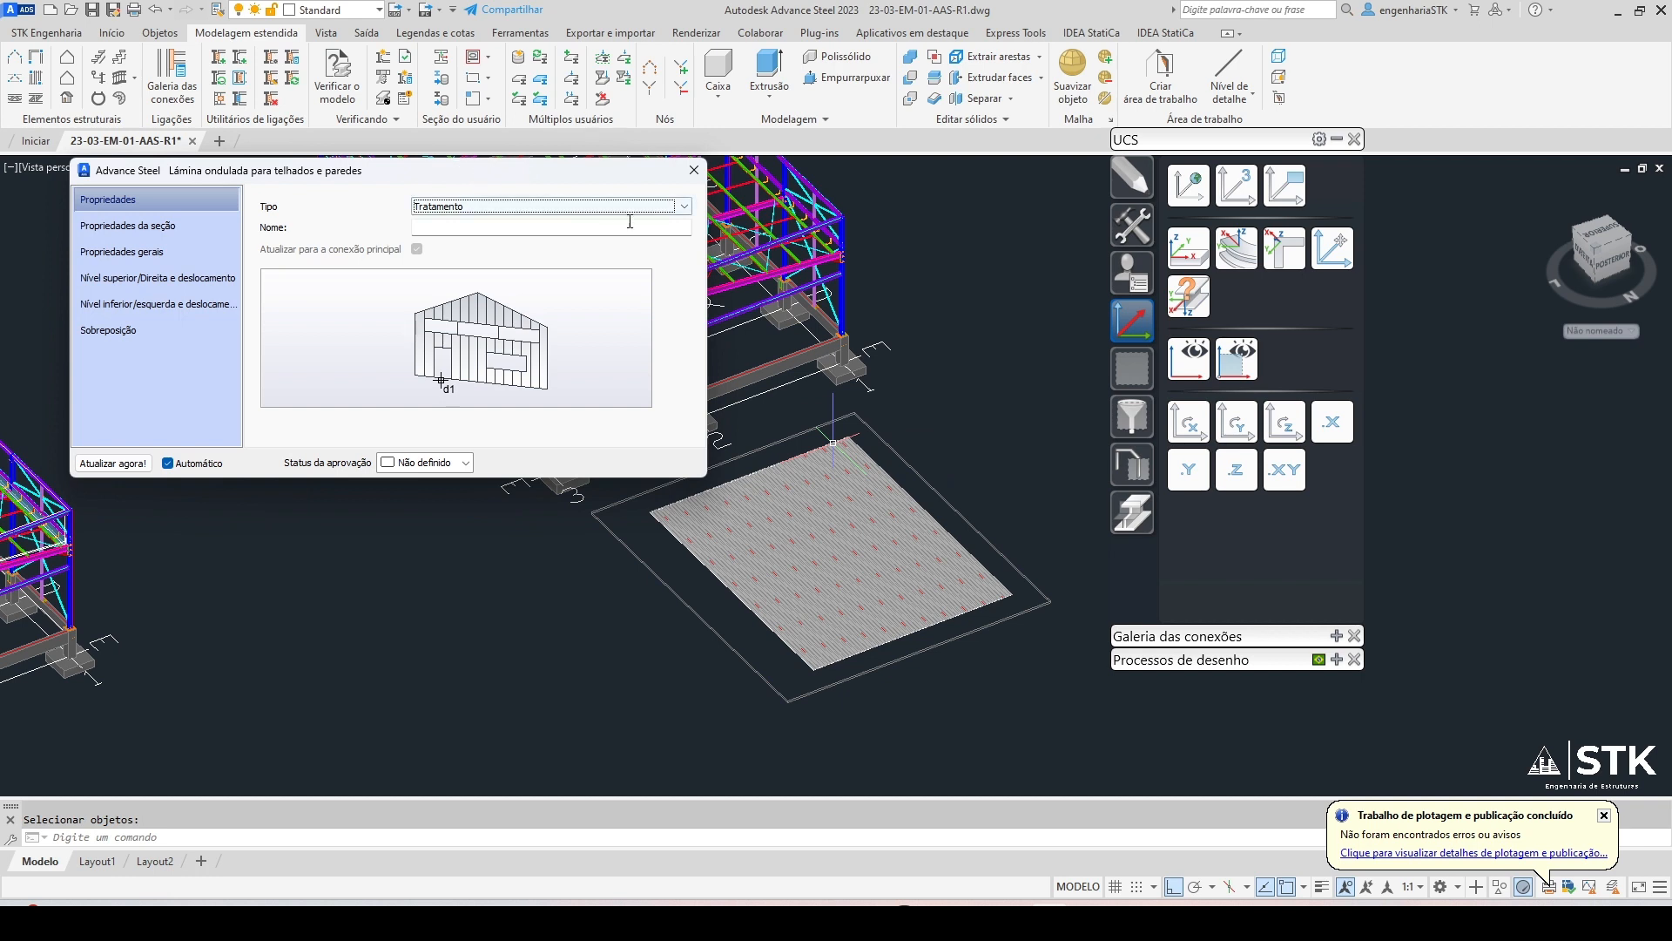
{"action": "left_click_drag", "start_coordinate": [298, 171], "coordinate": [418, 153]}
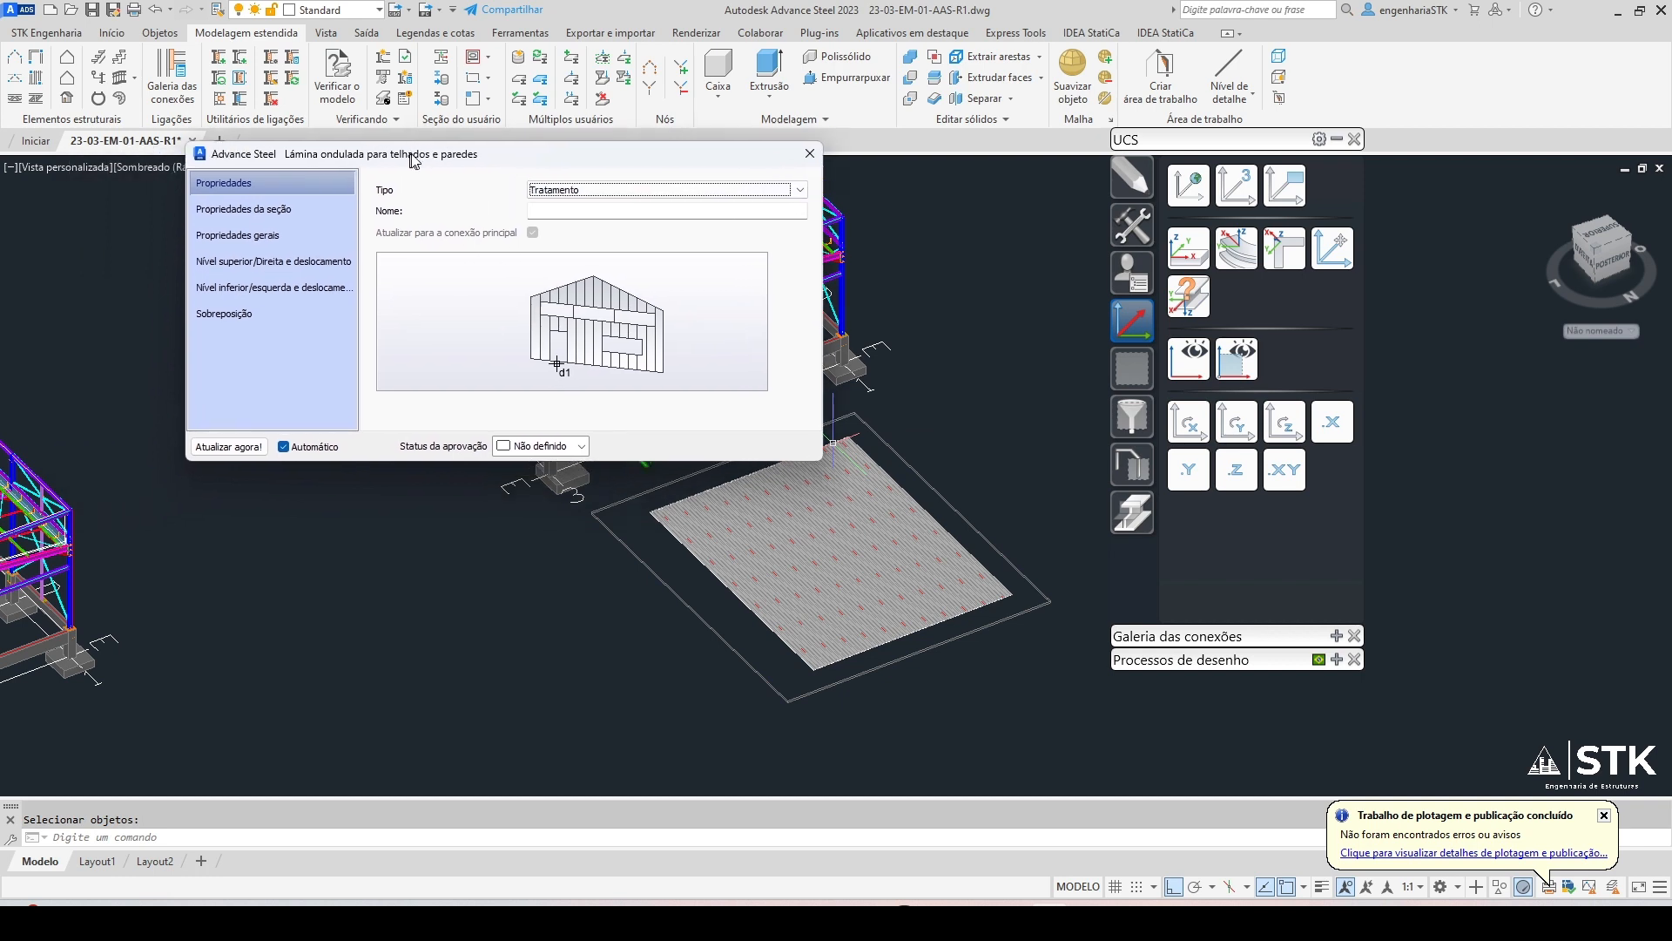
Review the cladding's section, general, upper and lower level, and overlap settings, then close the dialog
{"action": "left_click", "coordinate": [252, 209]}
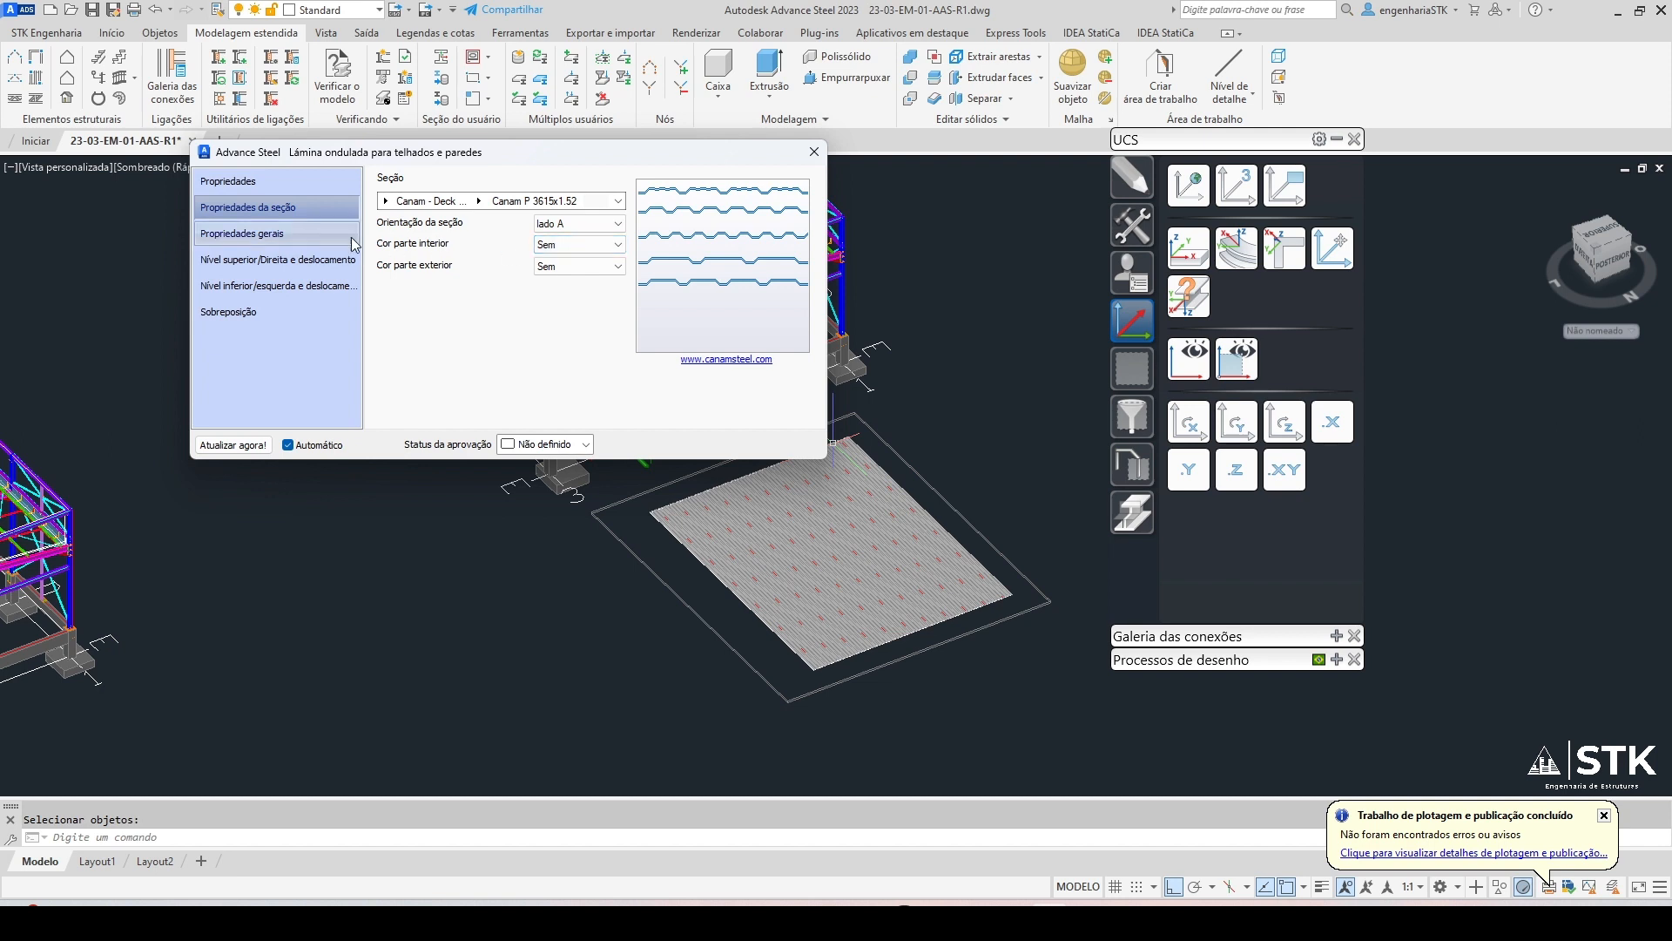
{"action": "left_click", "coordinate": [270, 234]}
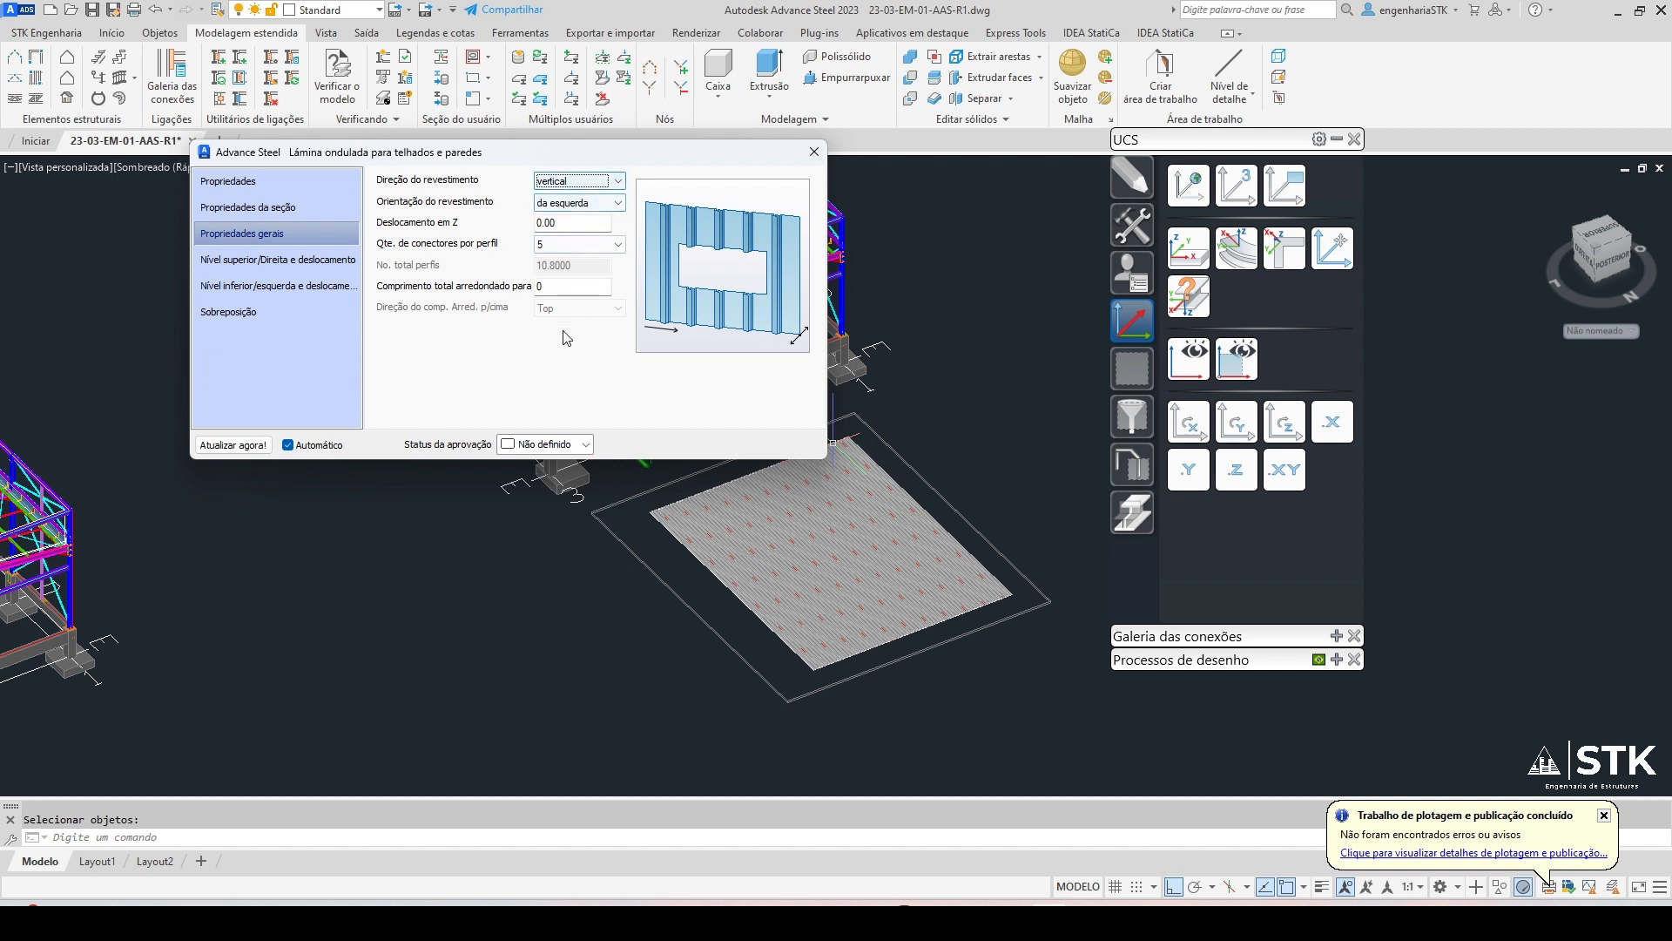
{"action": "left_click", "coordinate": [287, 260]}
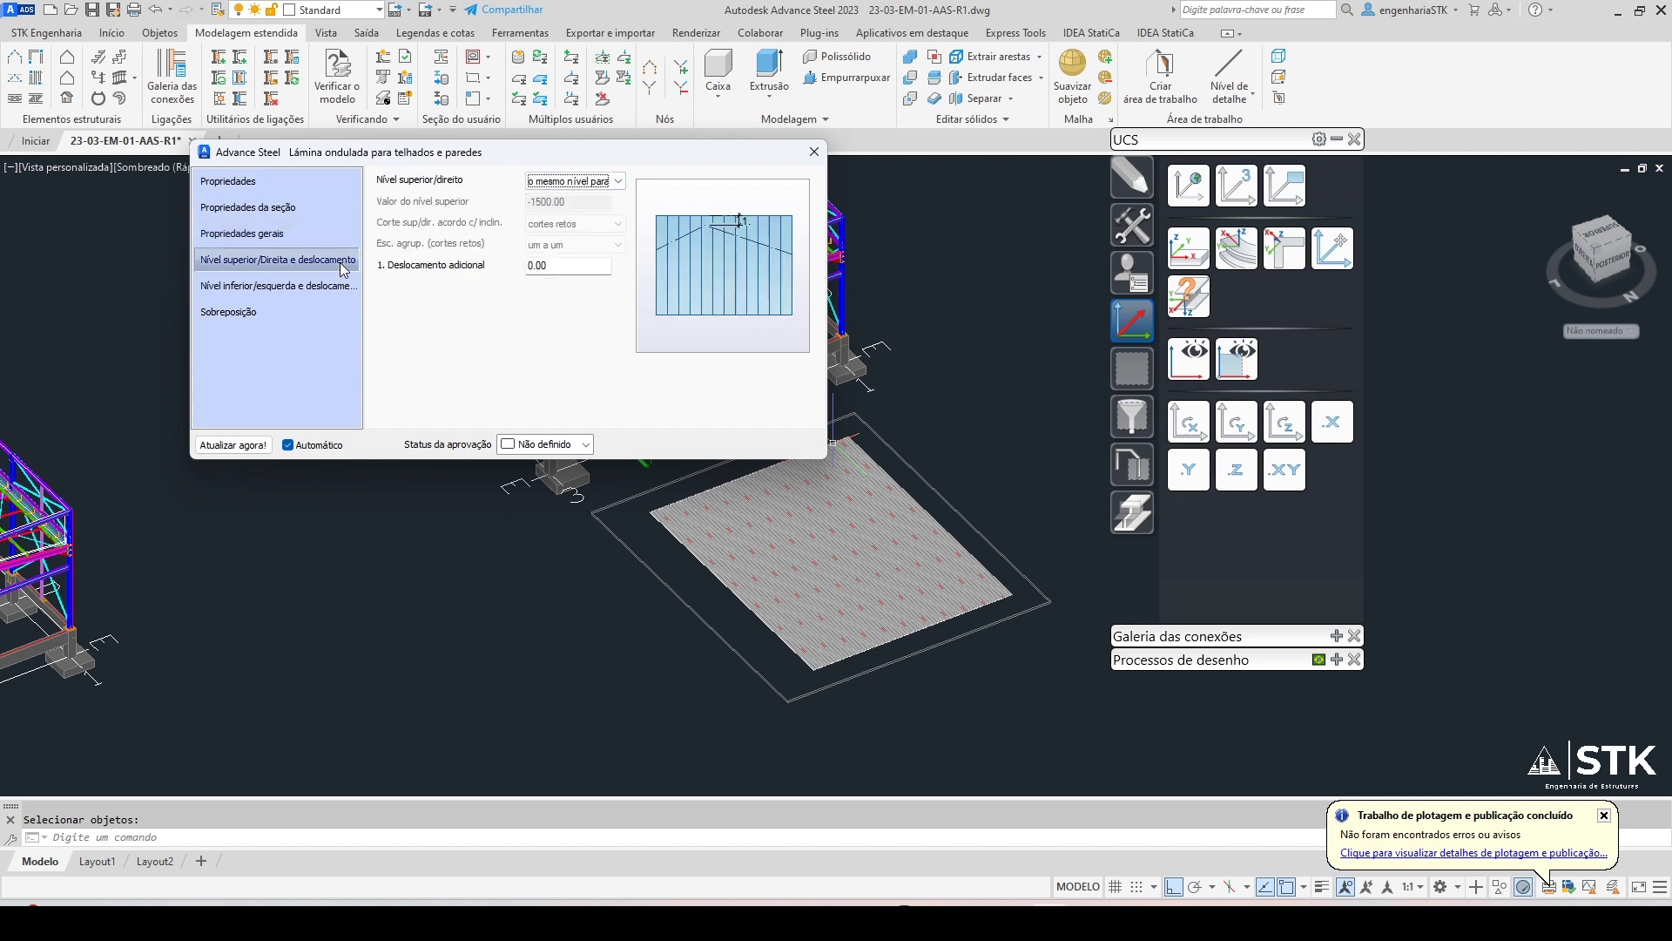
{"action": "left_click", "coordinate": [280, 286]}
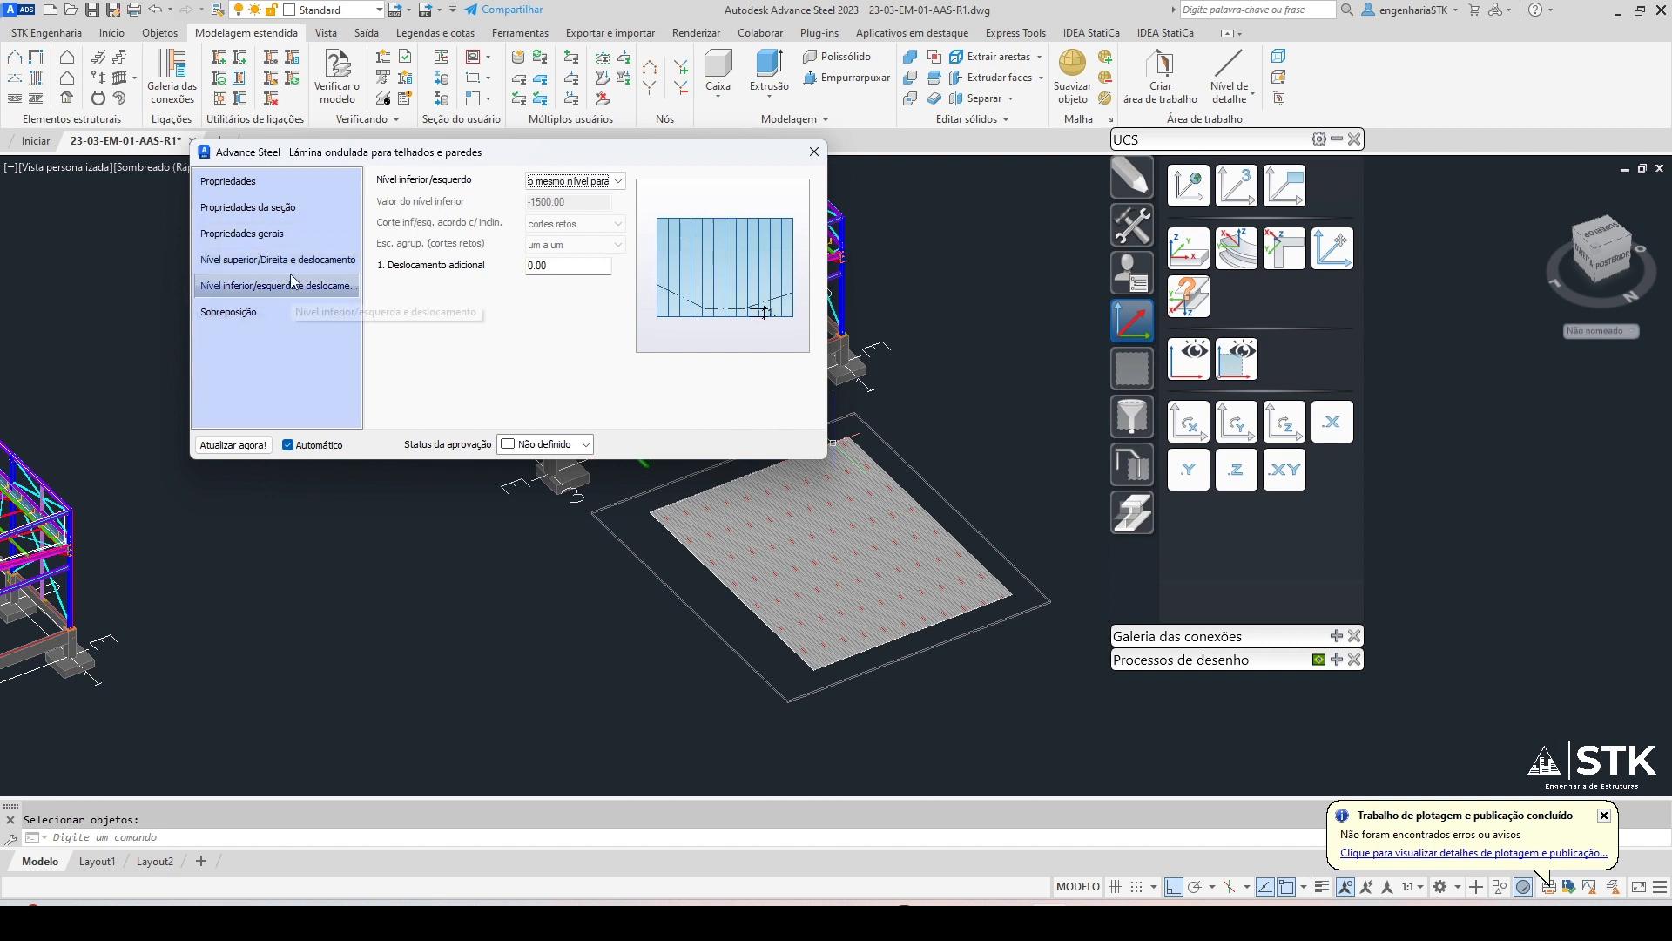
{"action": "left_click", "coordinate": [296, 261]}
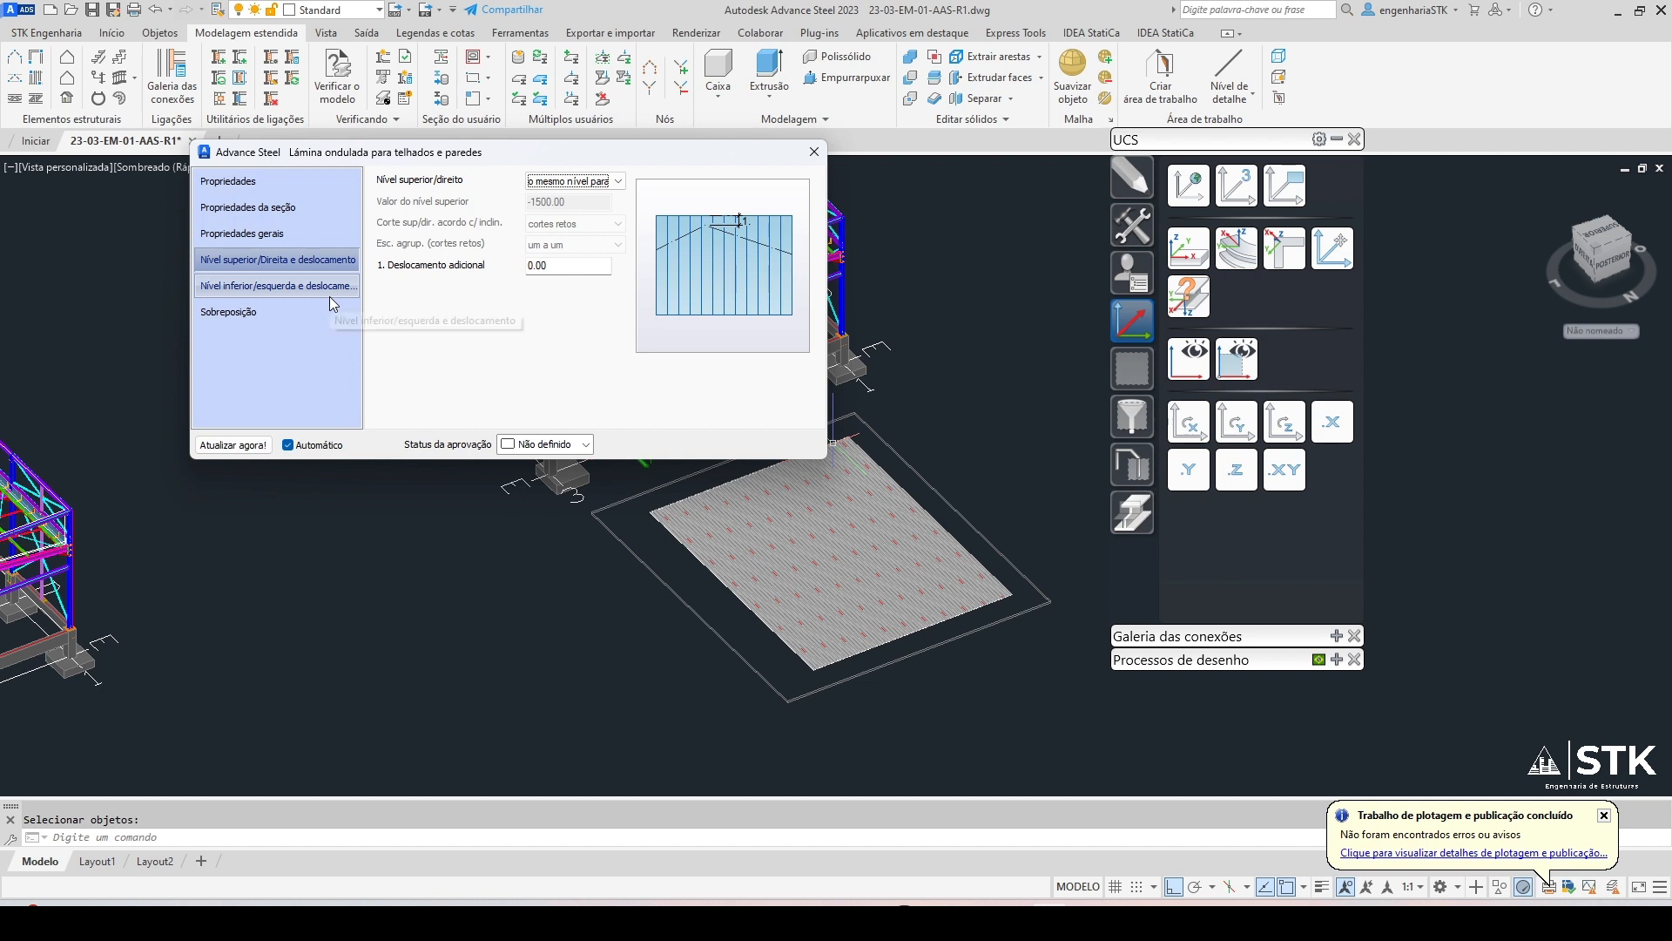
{"action": "left_click", "coordinate": [282, 312]}
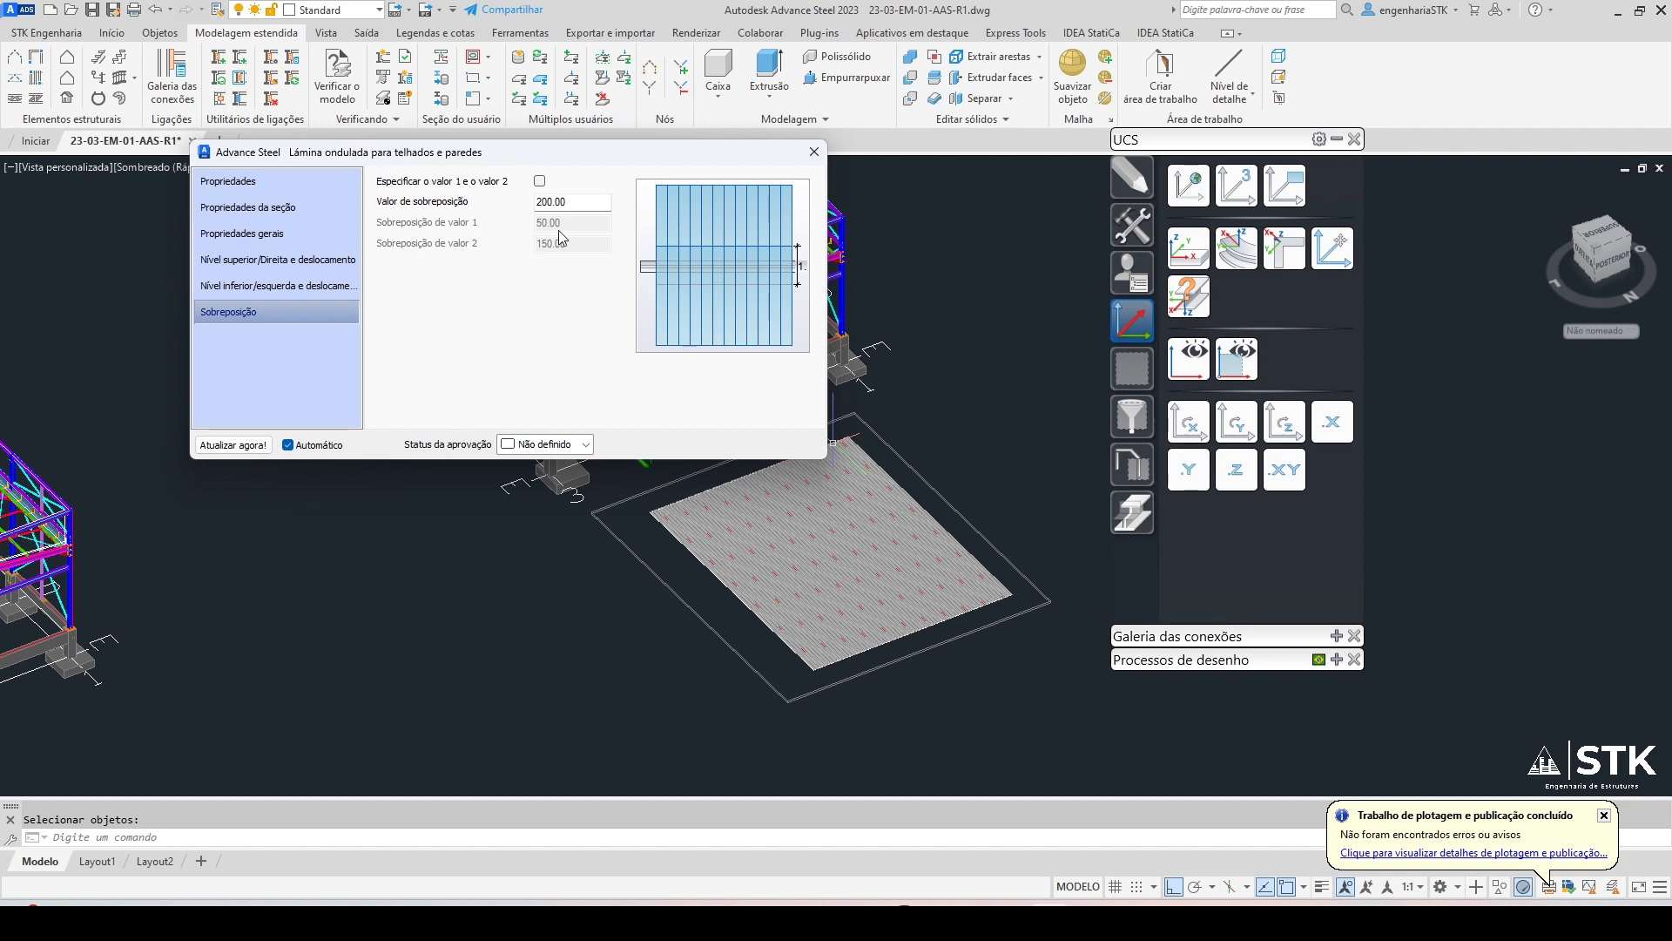
{"action": "left_click", "coordinate": [253, 207]}
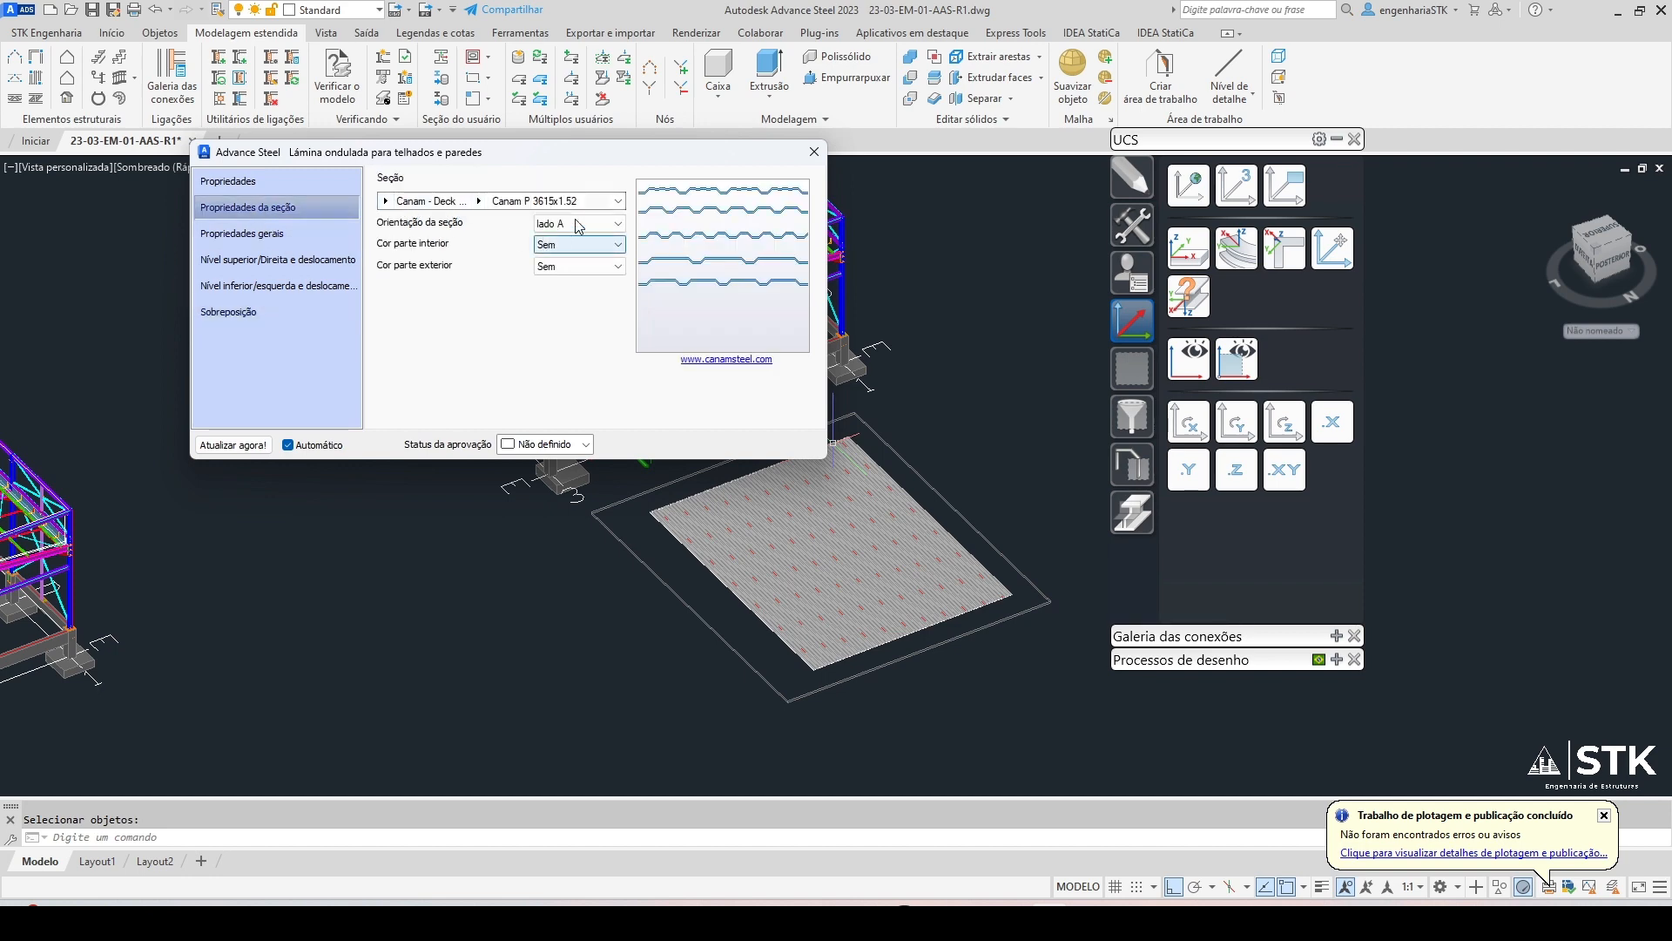
{"action": "left_click", "coordinate": [813, 152]}
Delete the corrugated cladding, keeping only the rectangular area outline
{"action": "scroll", "coordinate": [744, 516], "scroll_direction": "up", "scroll_amount": 4}
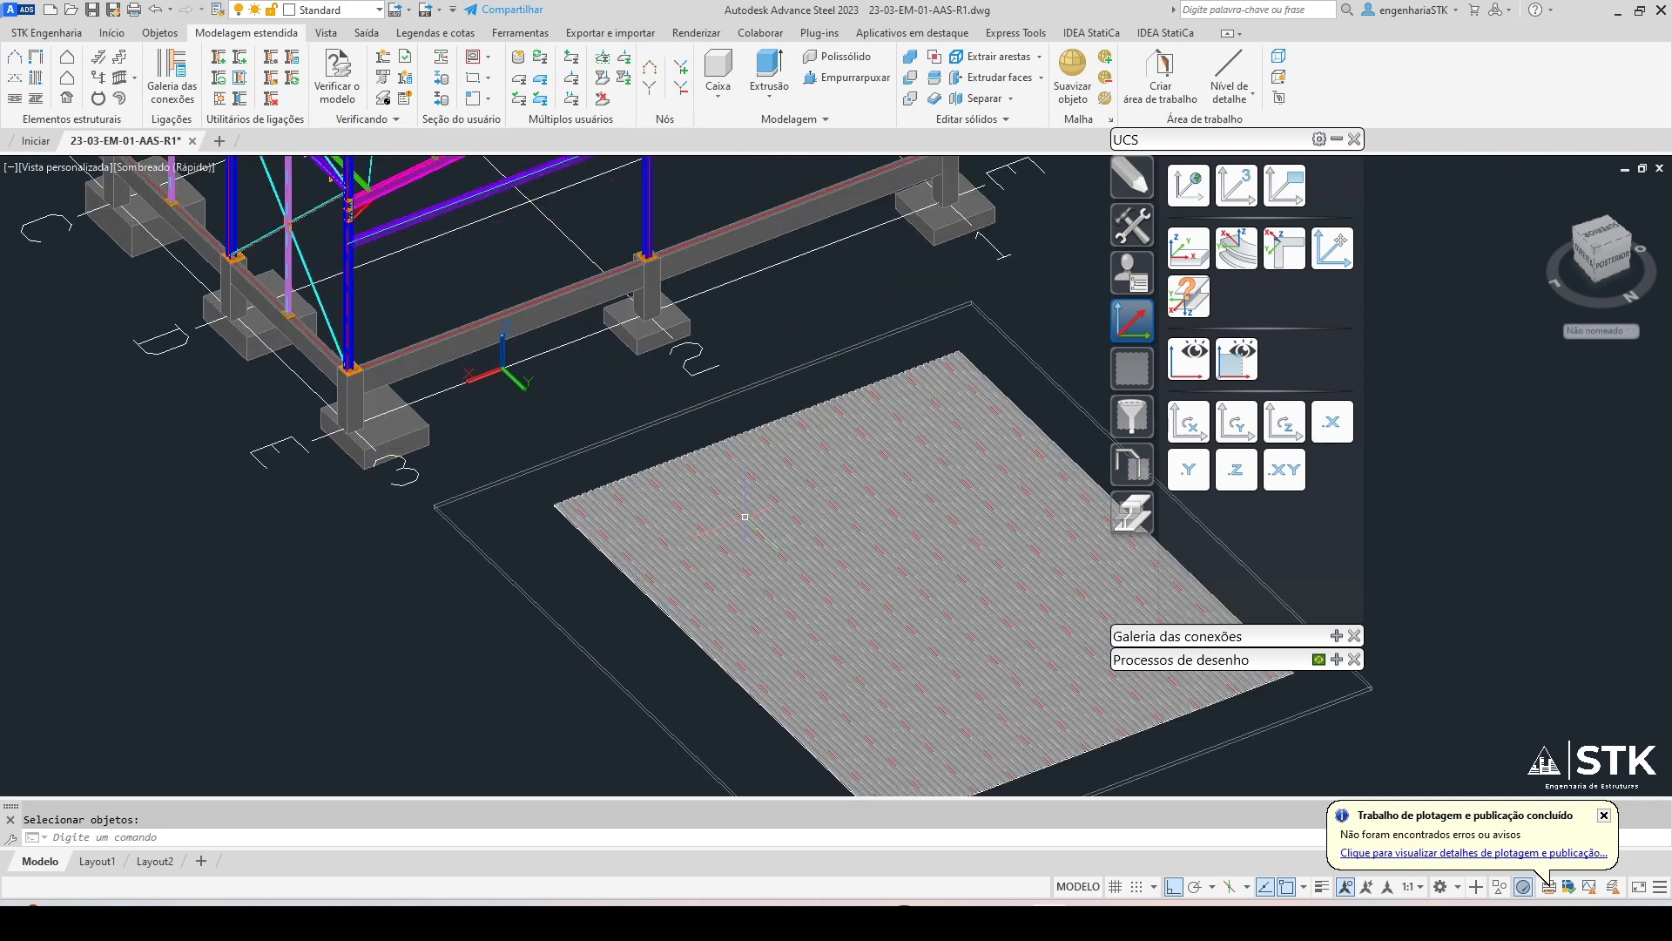
{"action": "left_click", "coordinate": [745, 516]}
{"action": "key", "text": "Delete"}
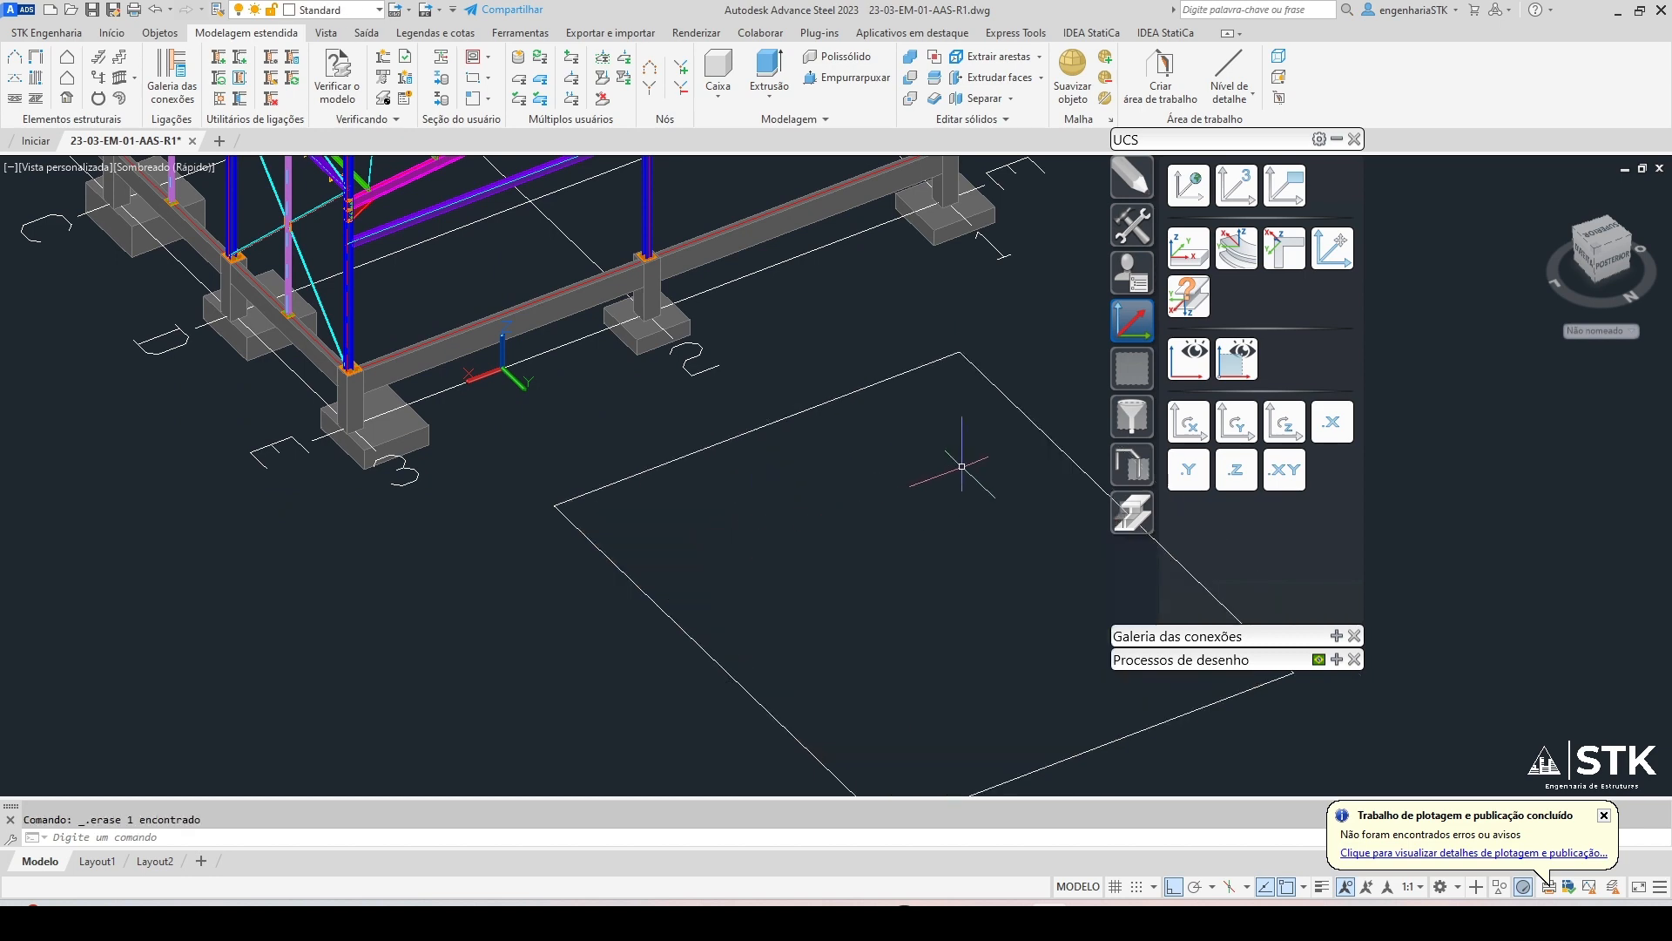
{"action": "scroll", "coordinate": [757, 501], "scroll_direction": "down", "scroll_amount": 2}
{"action": "scroll", "coordinate": [827, 516], "scroll_direction": "down", "scroll_amount": 3}
{"action": "scroll", "coordinate": [784, 459], "scroll_direction": "up", "scroll_amount": 1}
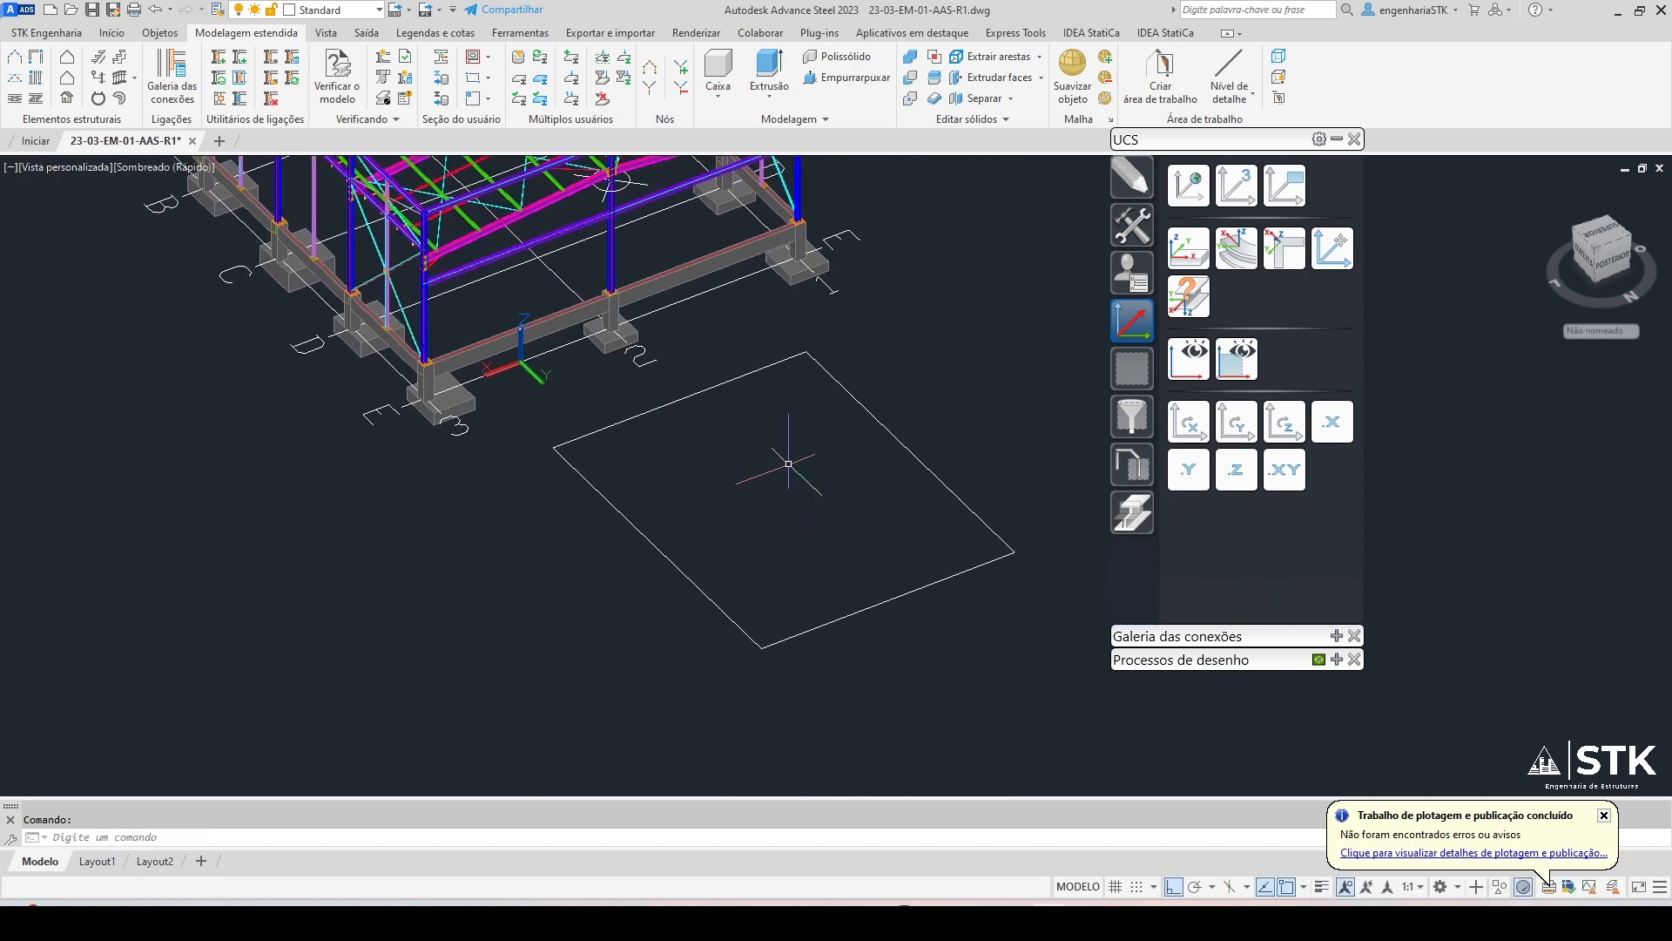
{"action": "left_click", "coordinate": [964, 363]}
{"action": "left_click", "coordinate": [808, 470]}
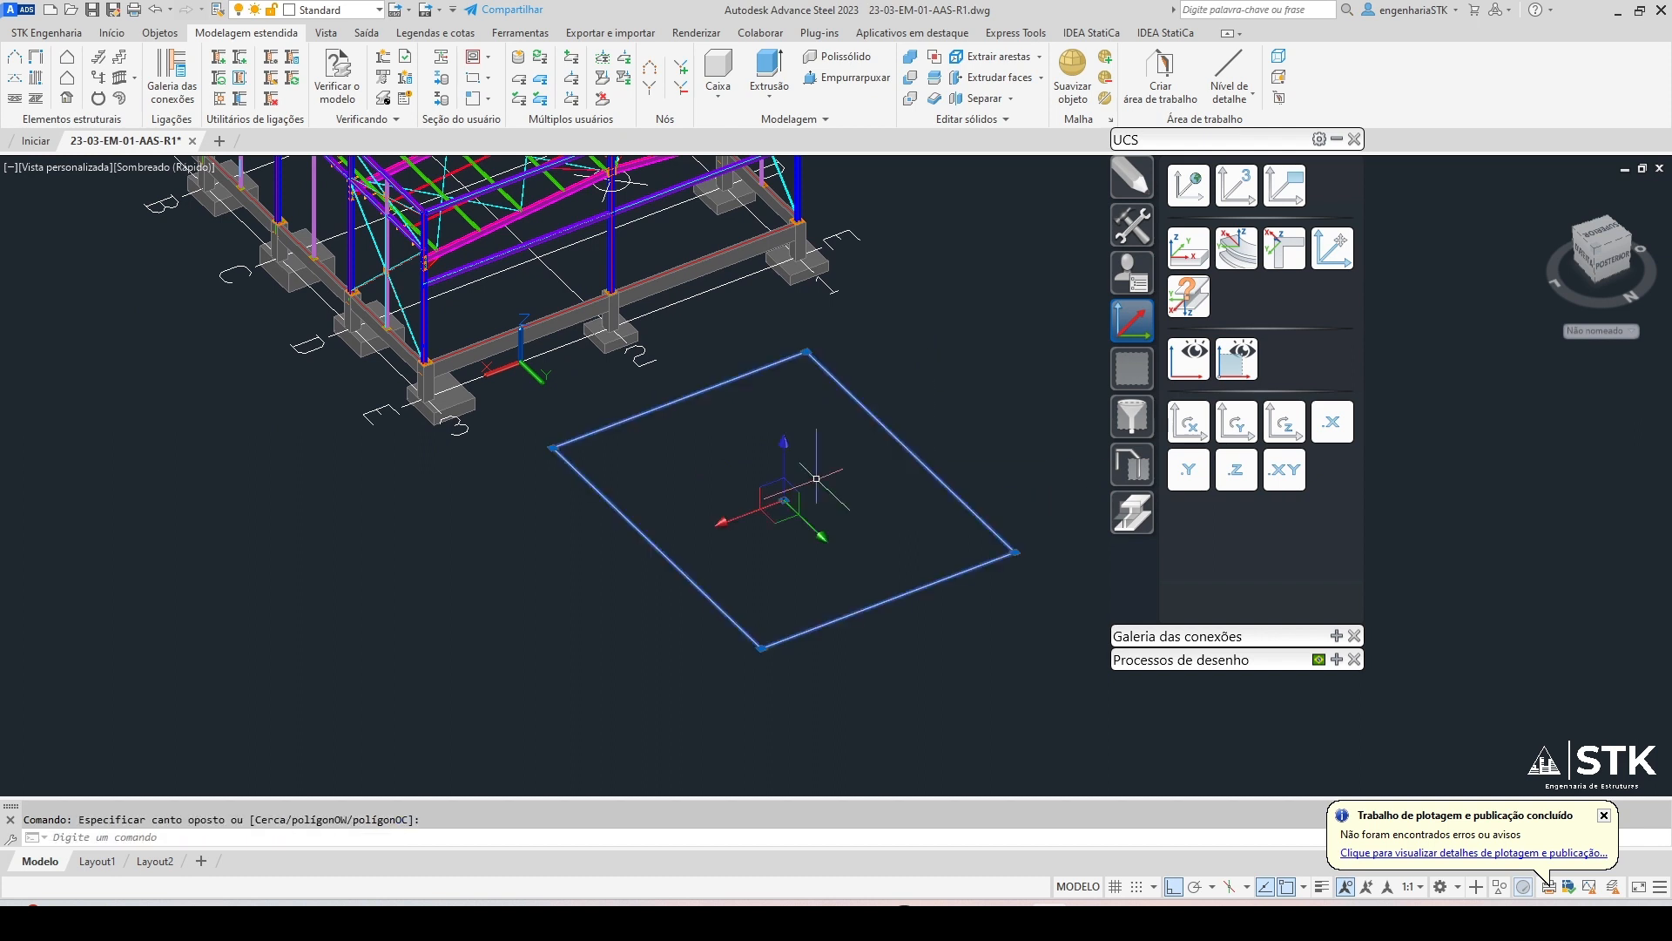
{"action": "key", "text": "Escape"}
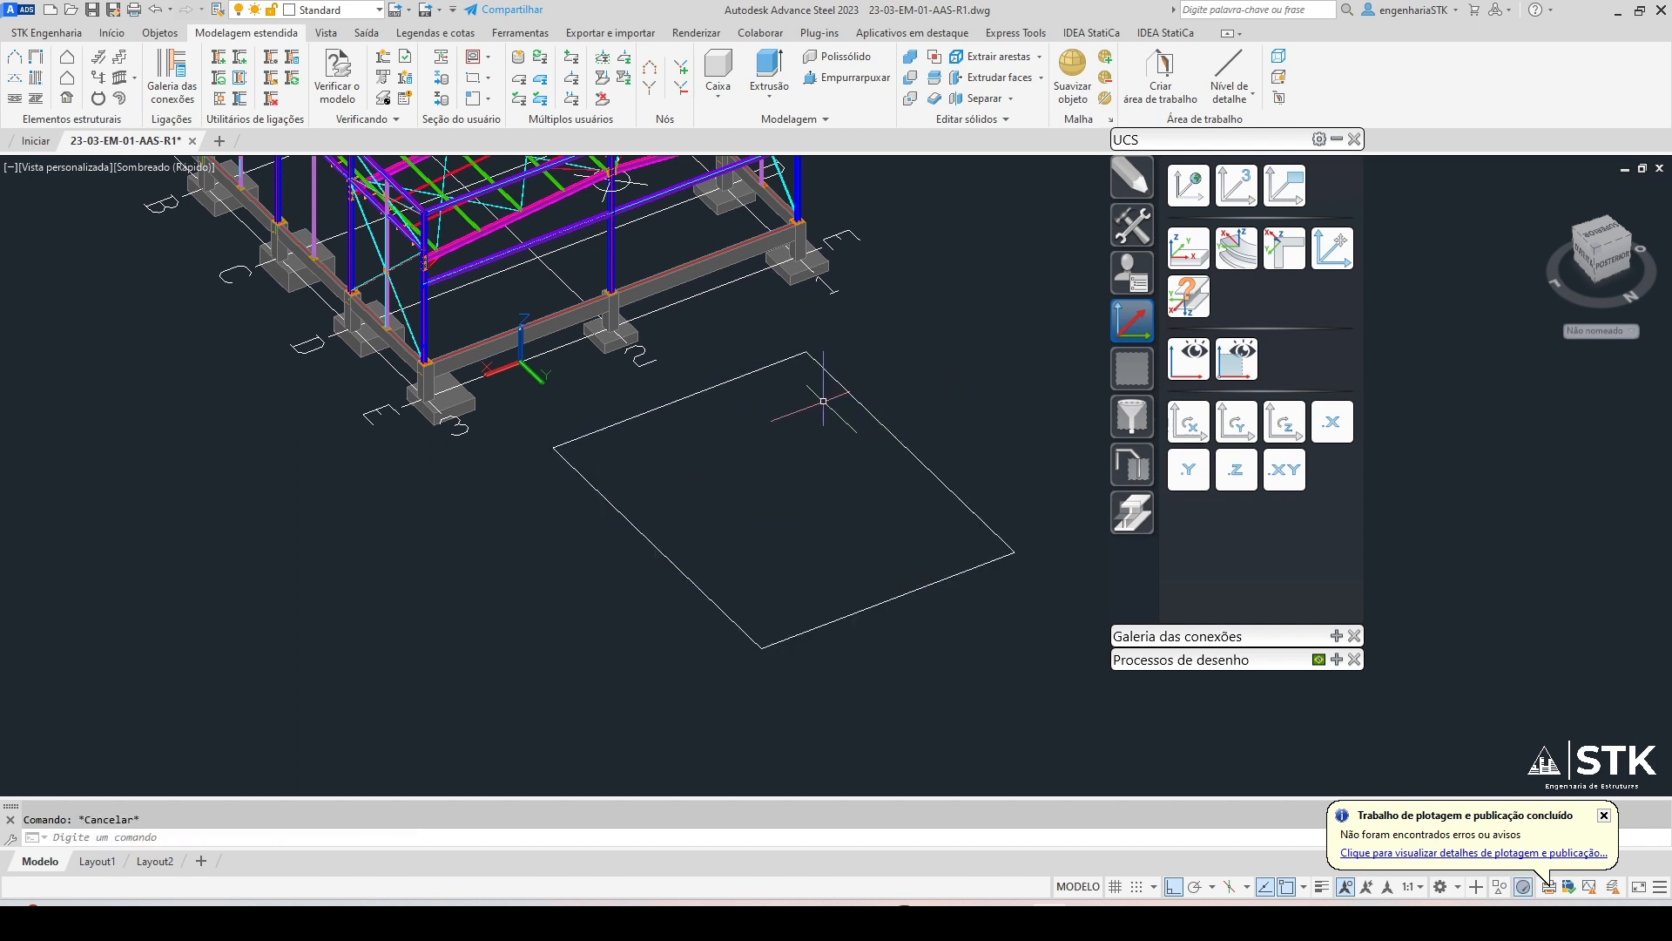
{"action": "left_click", "coordinate": [916, 367]}
{"action": "left_click", "coordinate": [831, 423]}
{"action": "key", "text": "Escape"}
Create a rectangular opening in the cladding area, starting on its side edge nearest grid label 3 and extending inward
{"action": "left_click", "coordinate": [75, 83]}
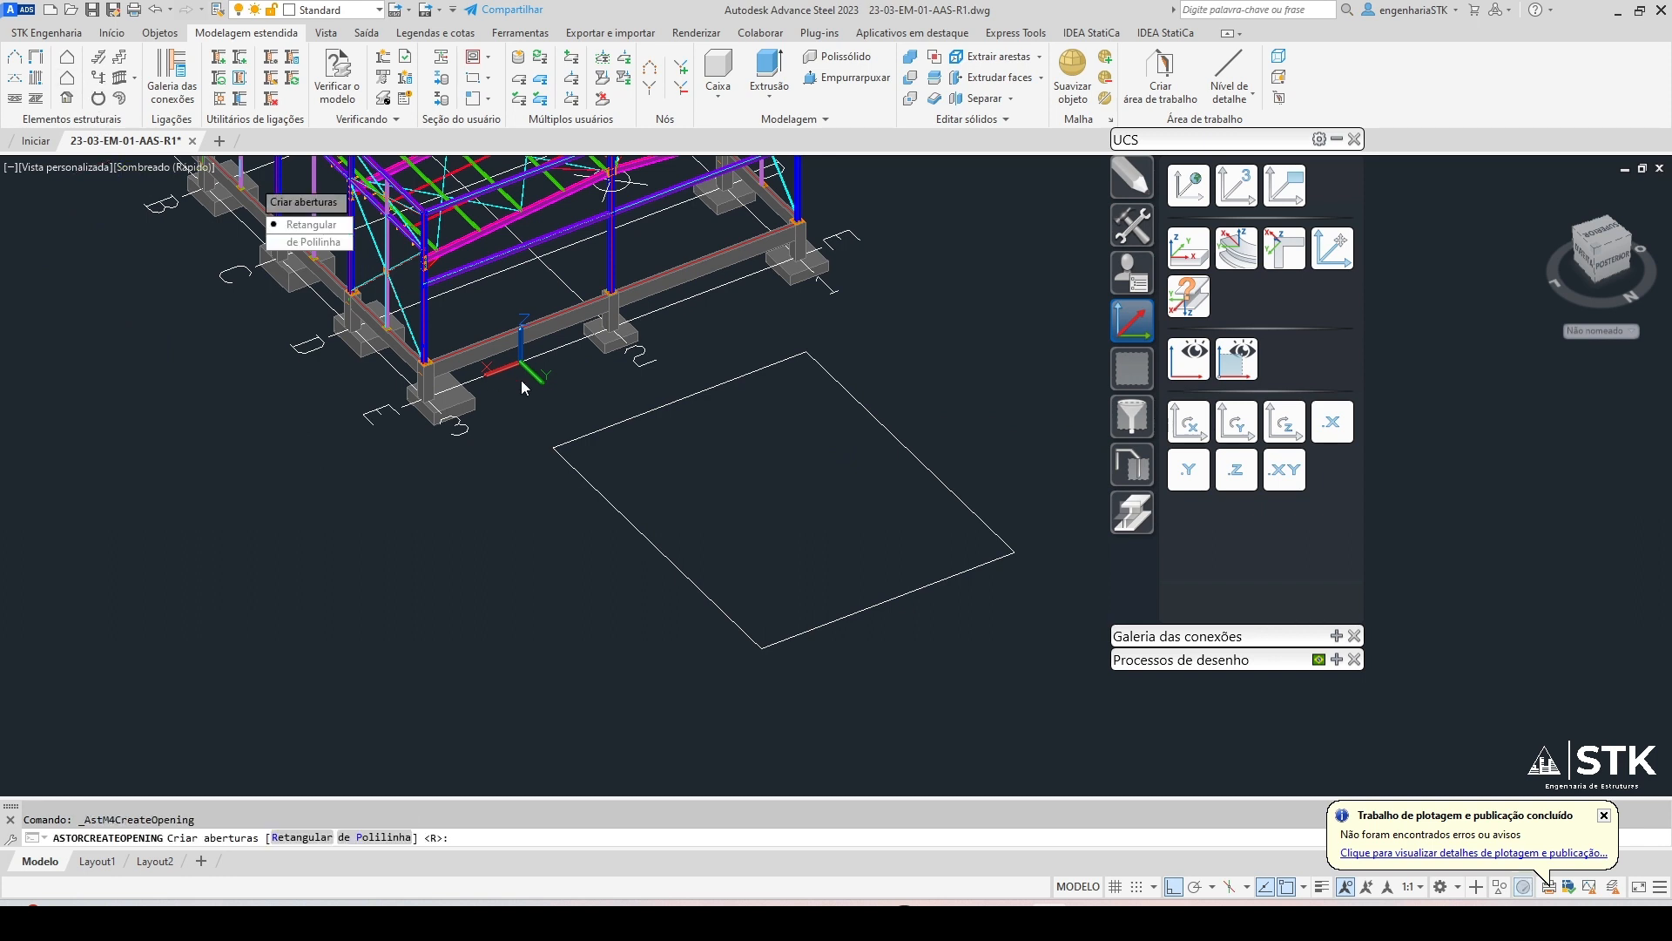
{"action": "key", "text": "Return"}
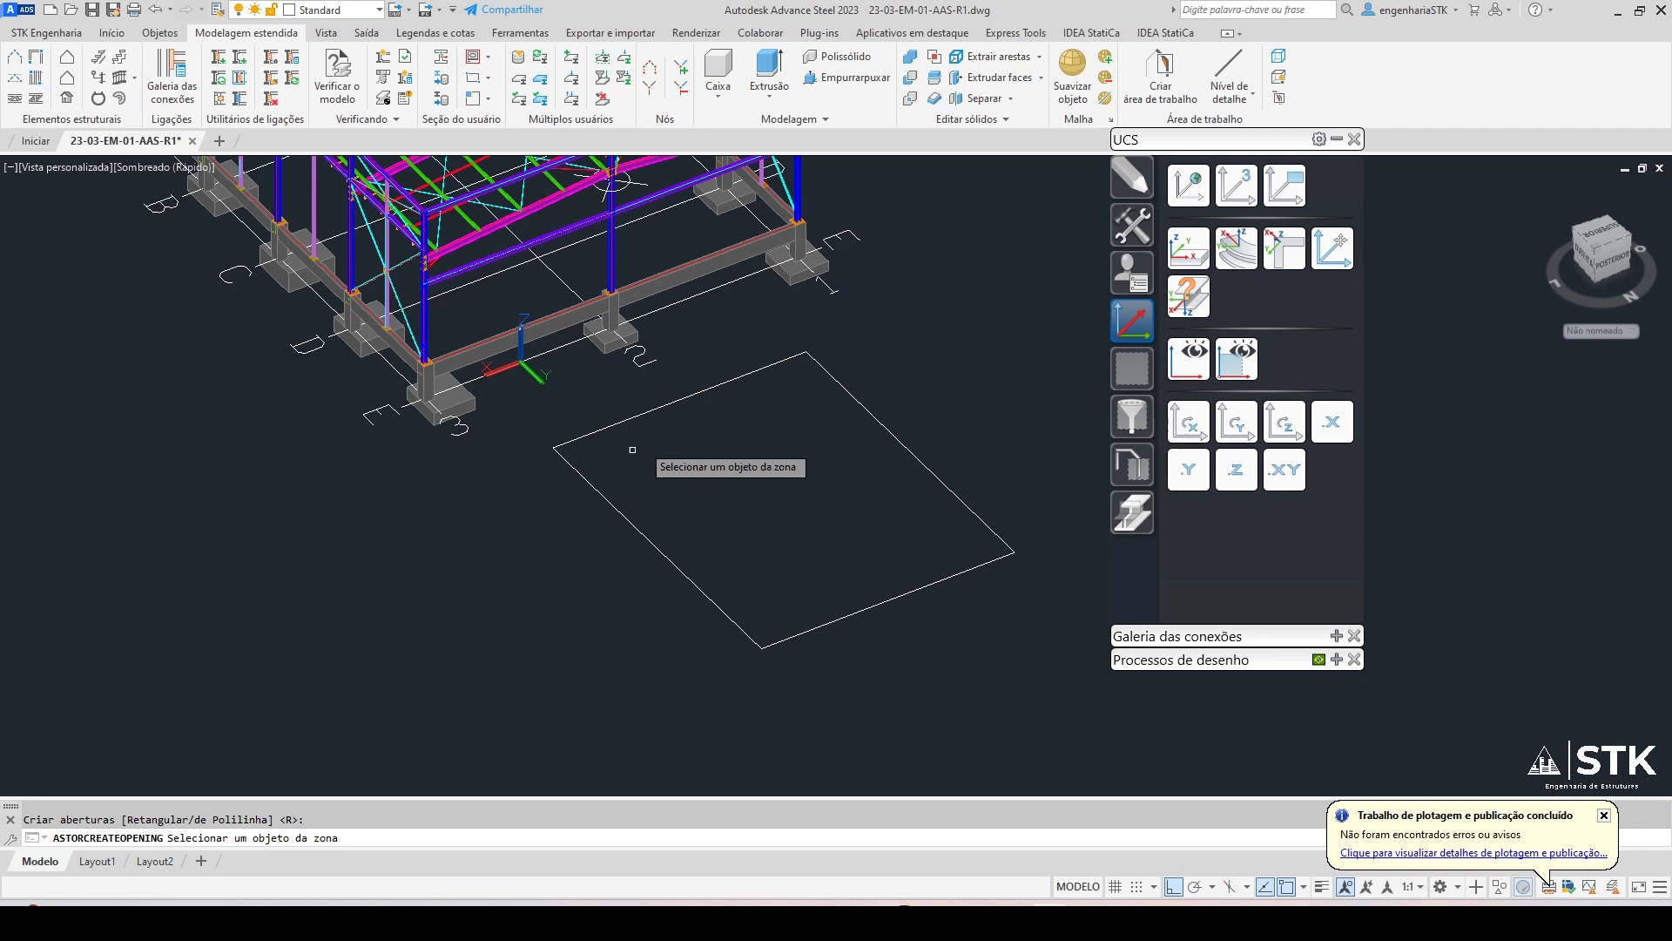
{"action": "left_click", "coordinate": [606, 499]}
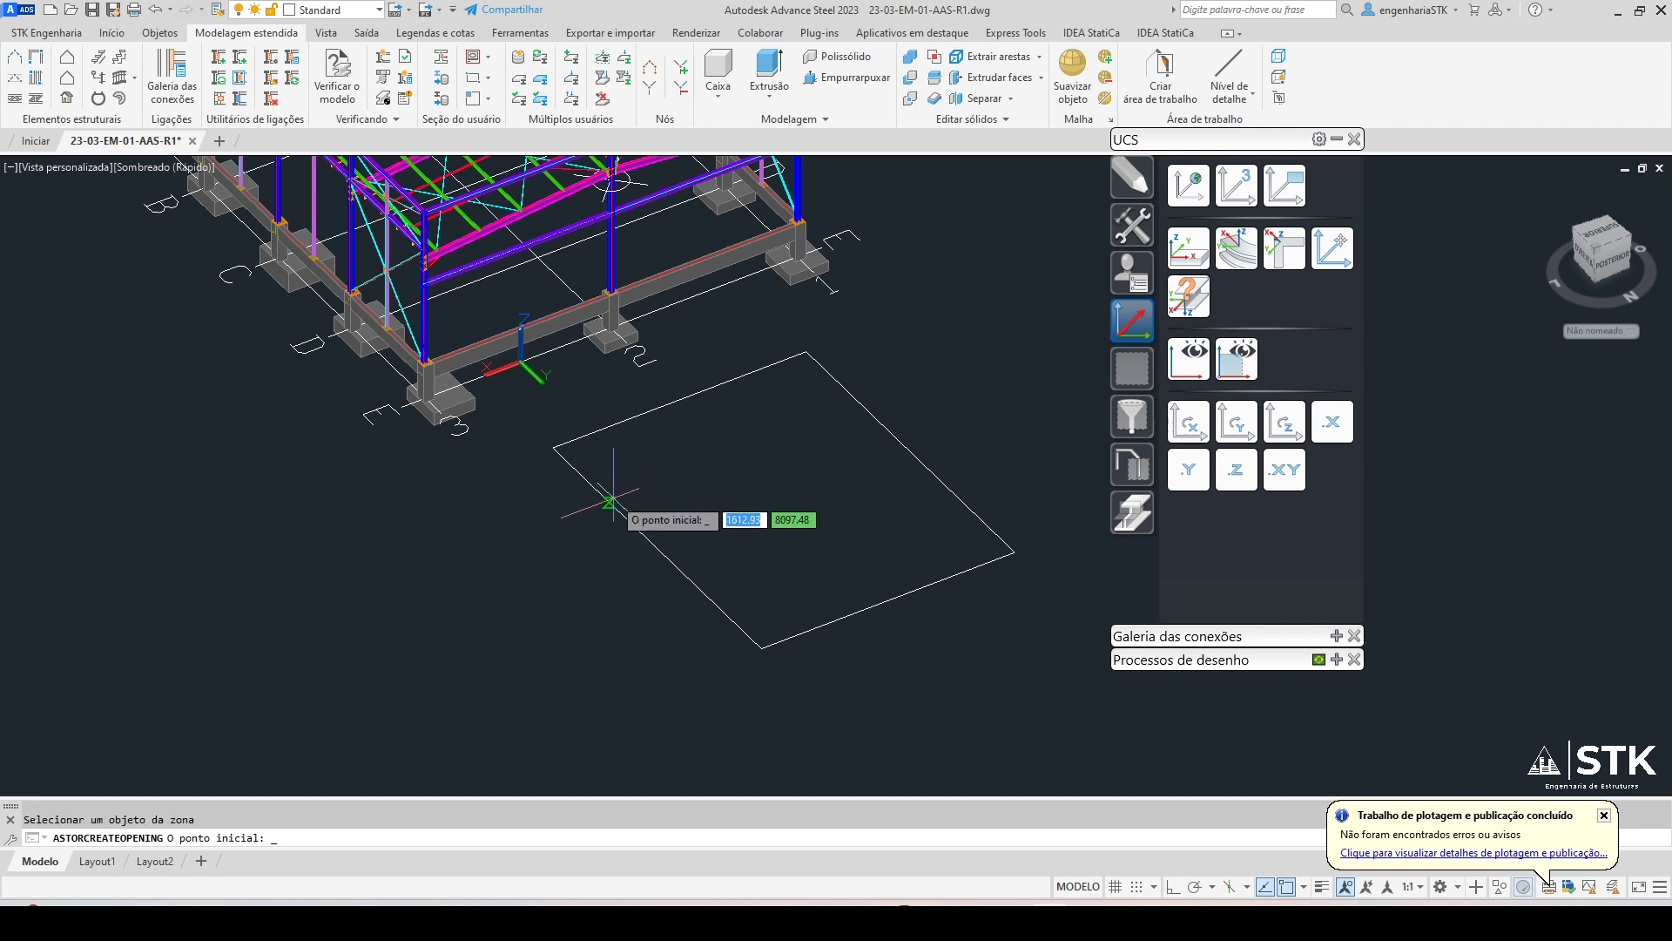
{"action": "left_click", "coordinate": [608, 501]}
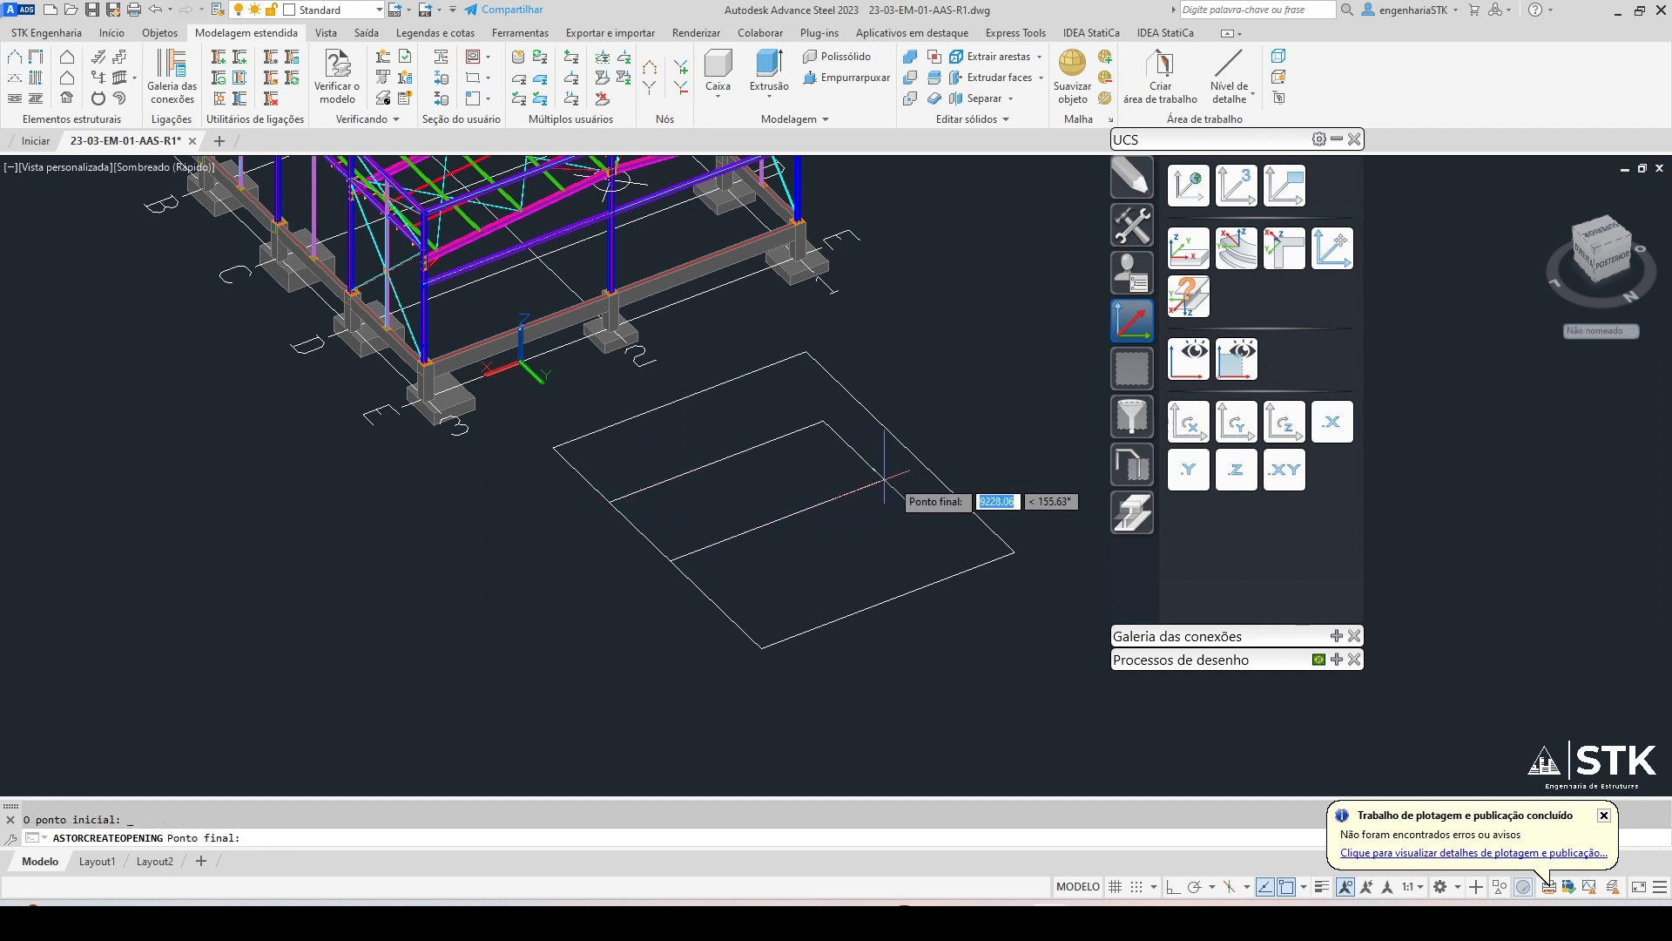
{"action": "left_click", "coordinate": [897, 480]}
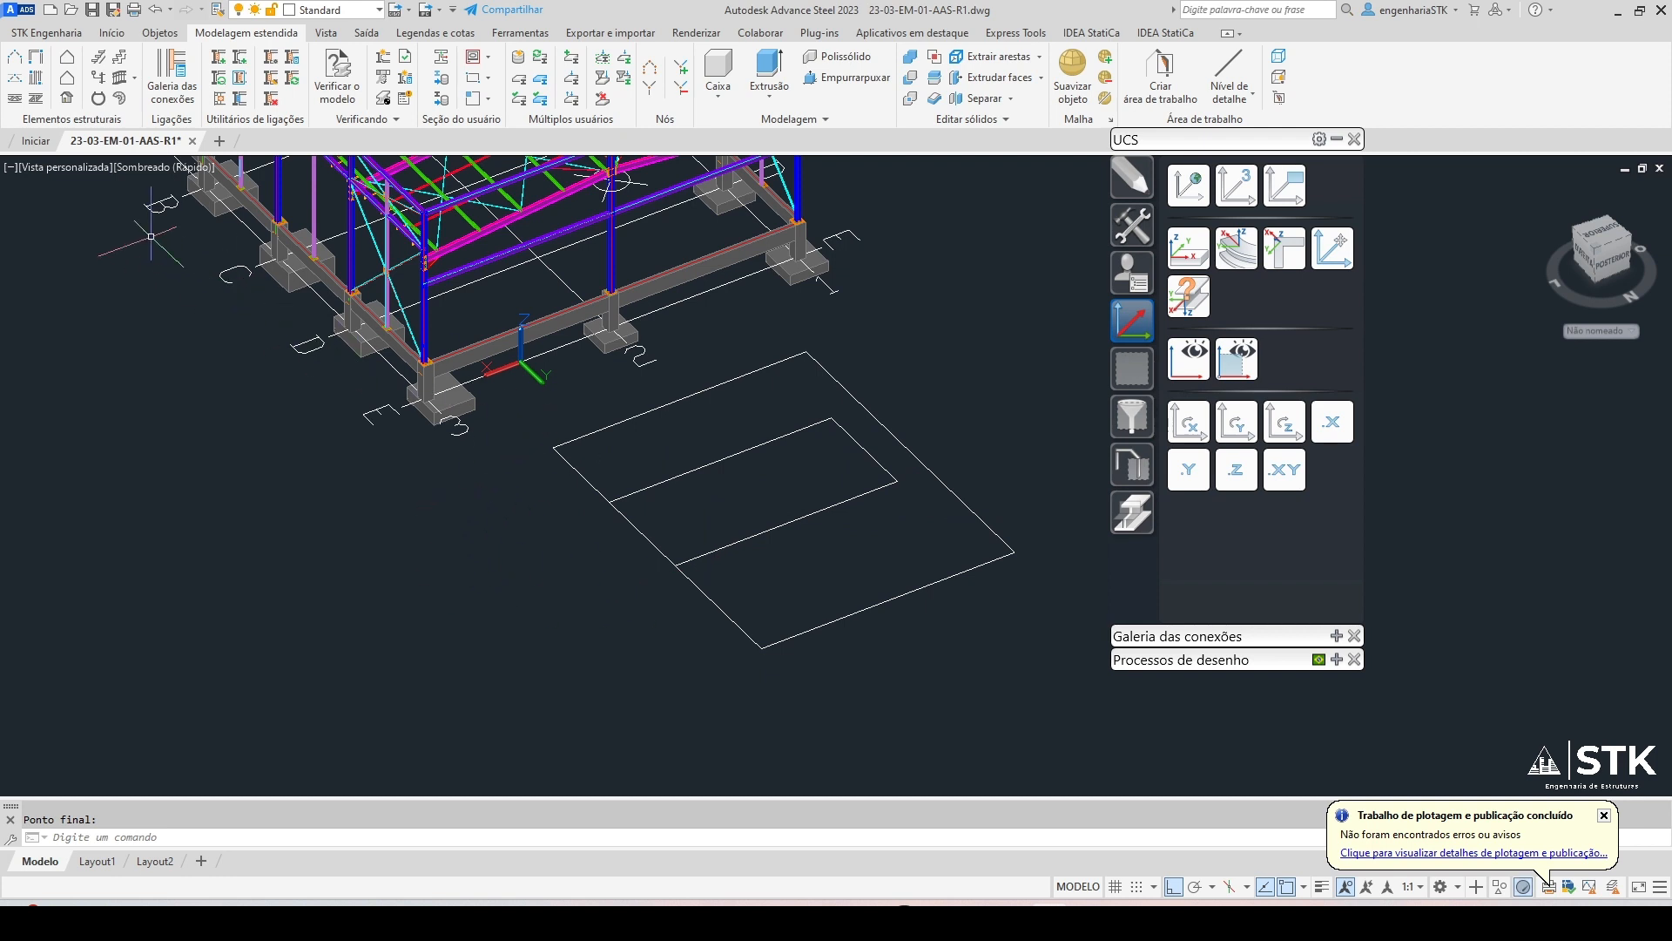
Create corrugated sheet cladding on the area with the opening, keeping the default settings
{"action": "left_click", "coordinate": [67, 99]}
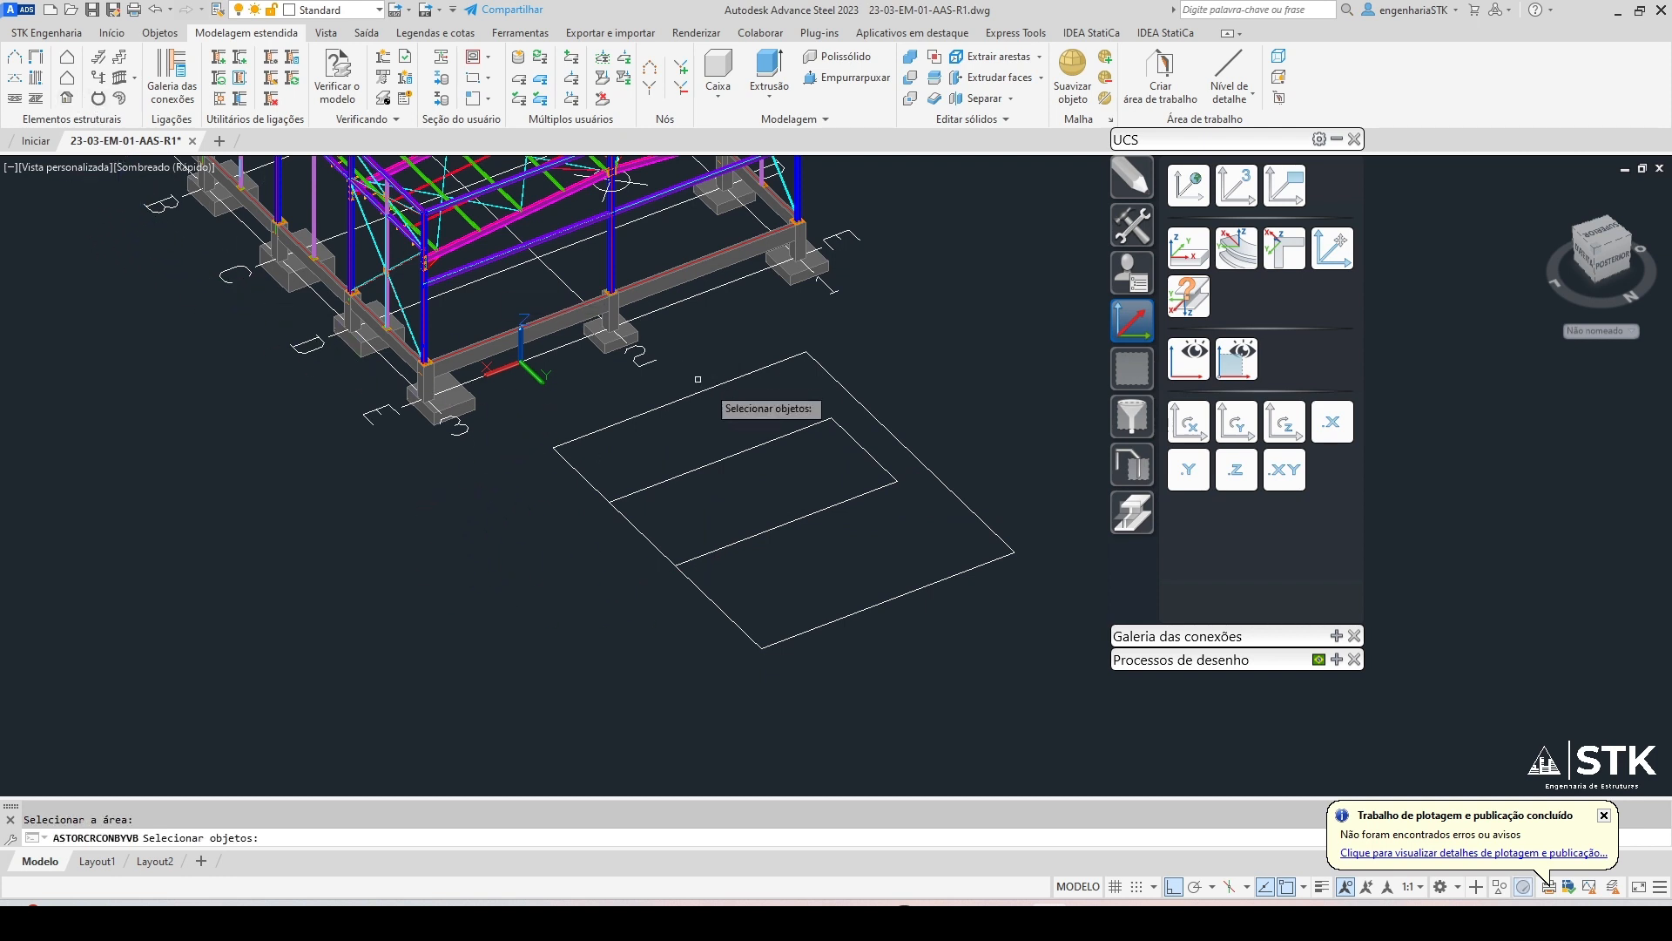
{"action": "left_click", "coordinate": [771, 361]}
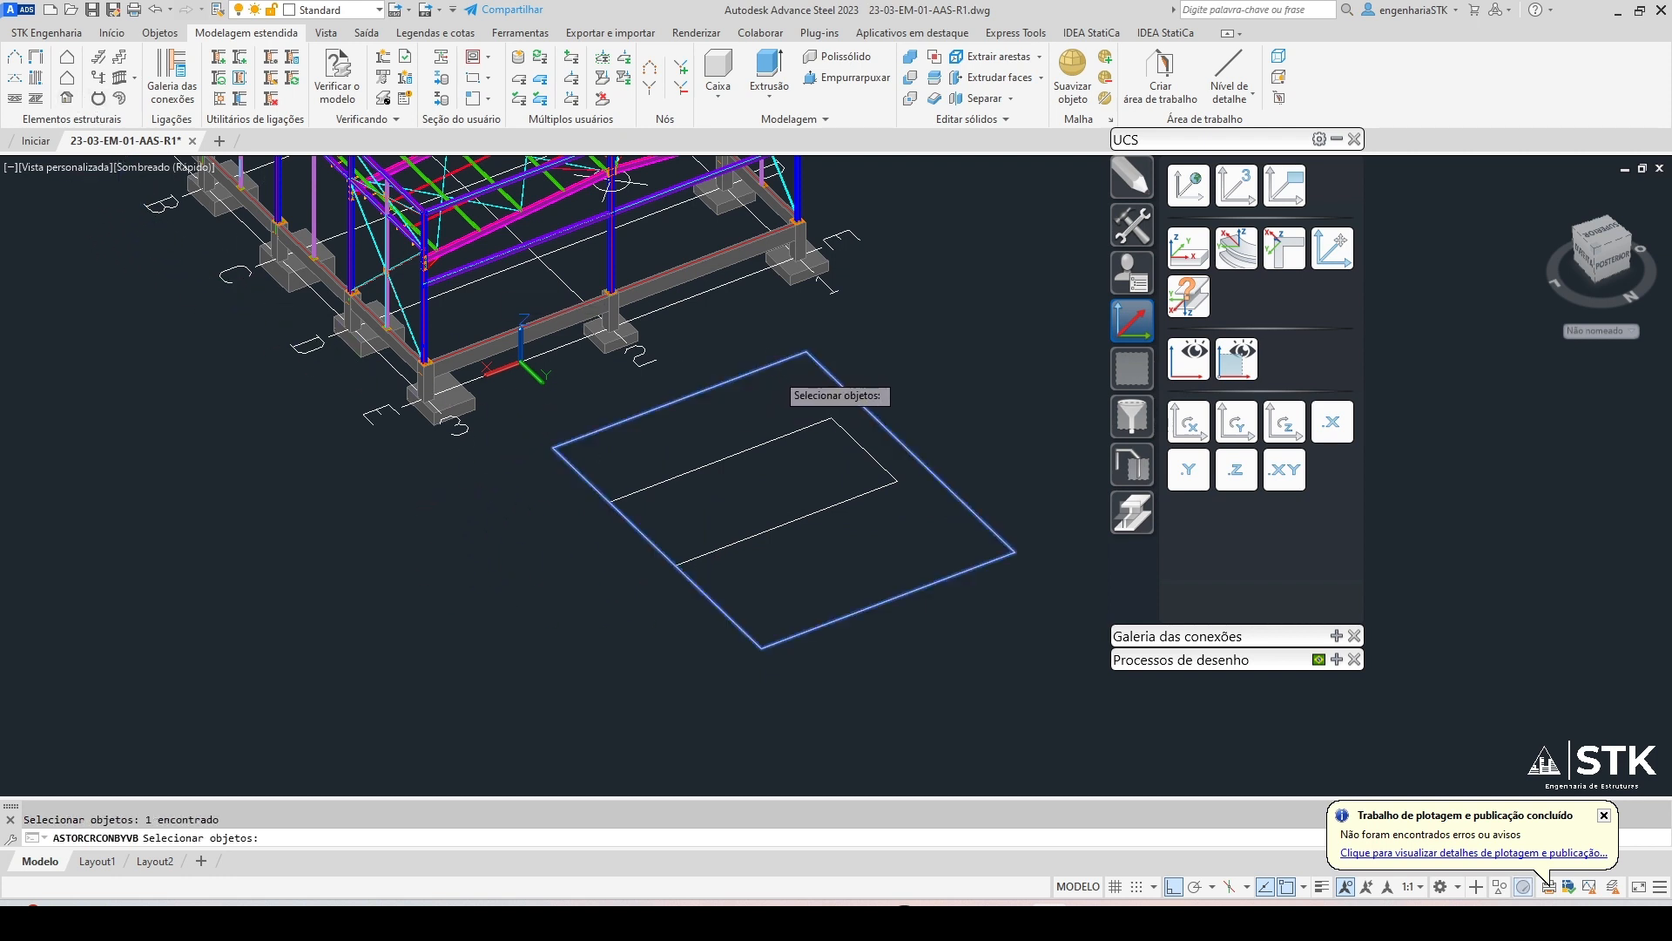
{"action": "key", "text": "Return"}
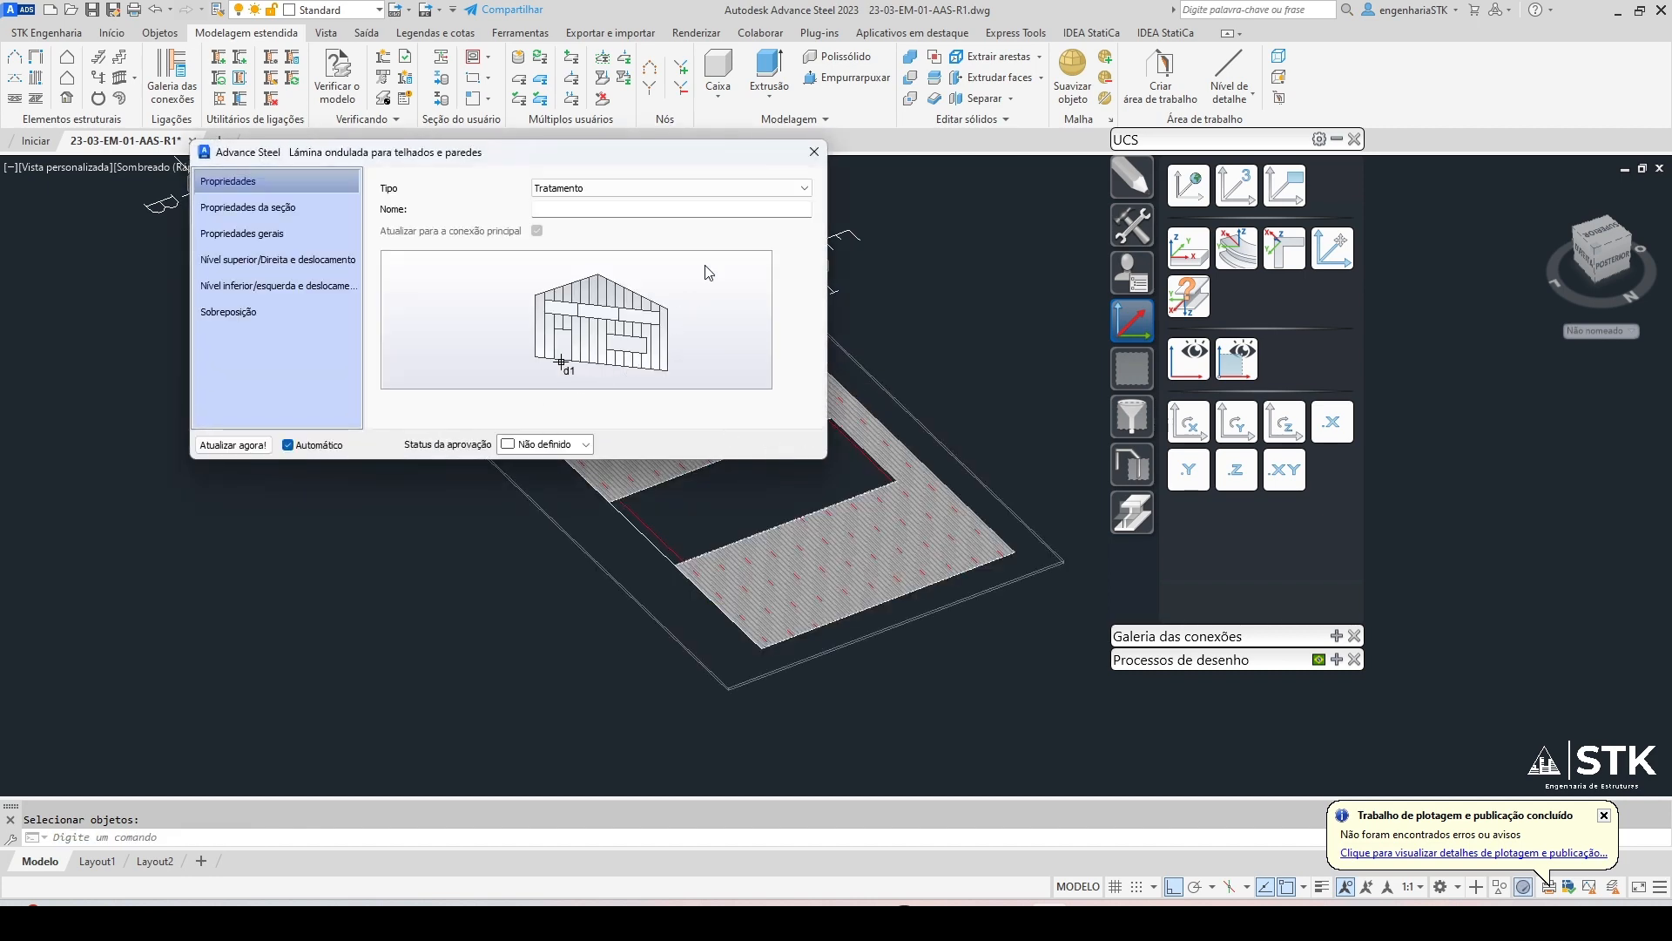
{"action": "left_click_drag", "start_coordinate": [776, 158], "coordinate": [771, 123]}
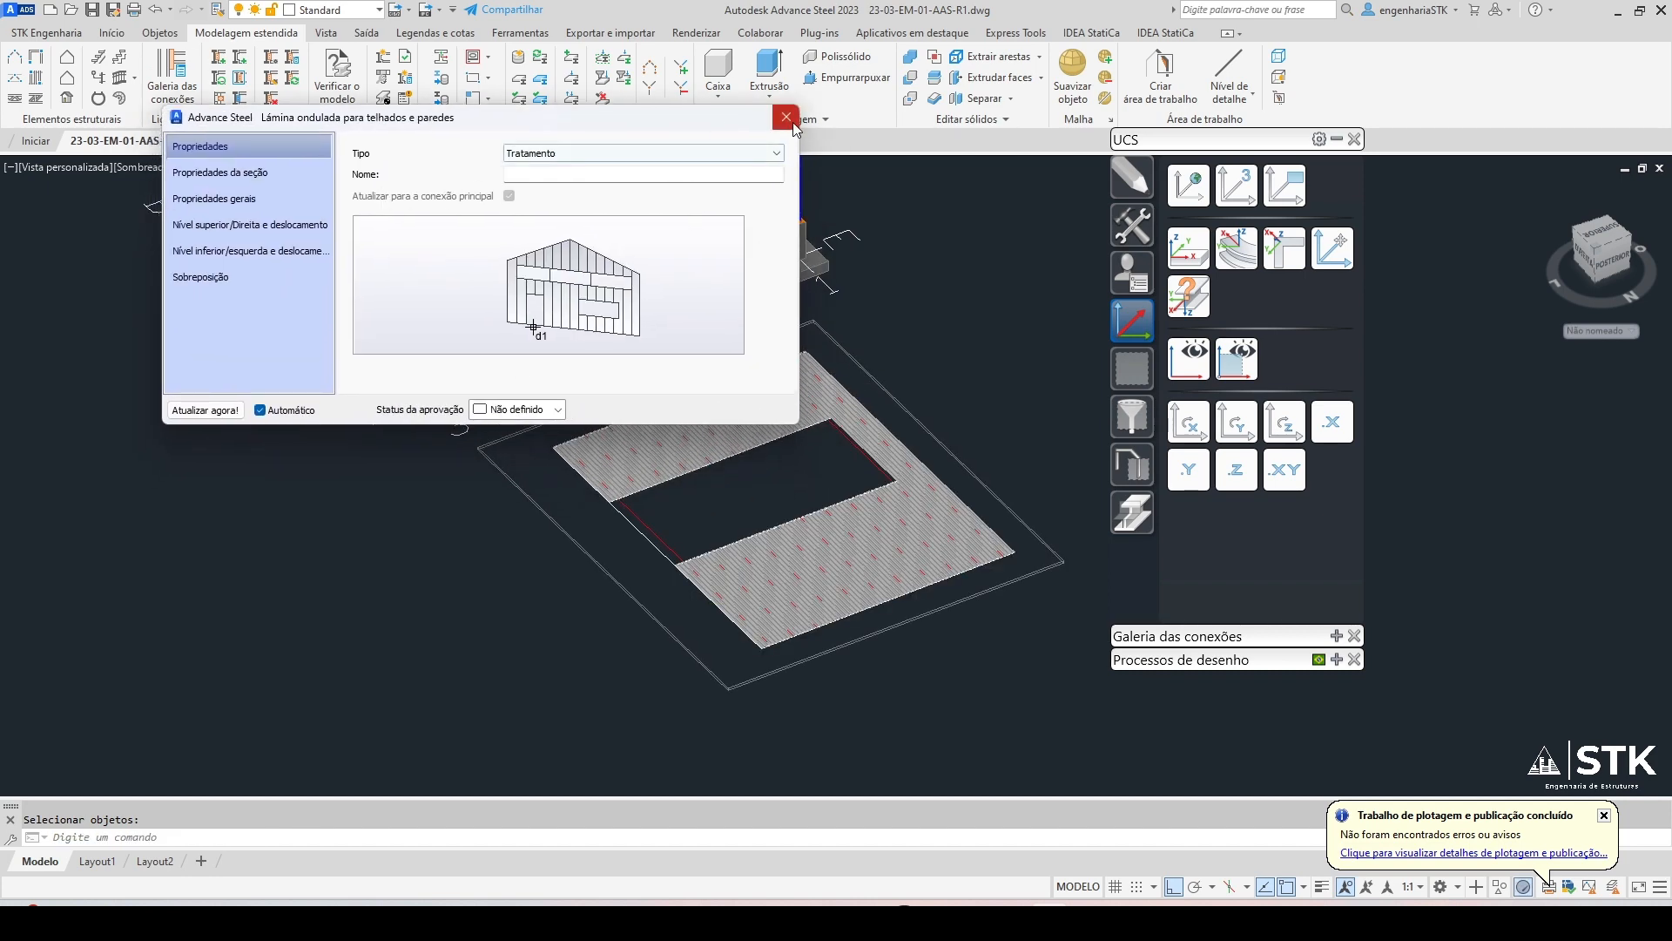
{"action": "left_click_drag", "start_coordinate": [492, 132], "coordinate": [510, 133]}
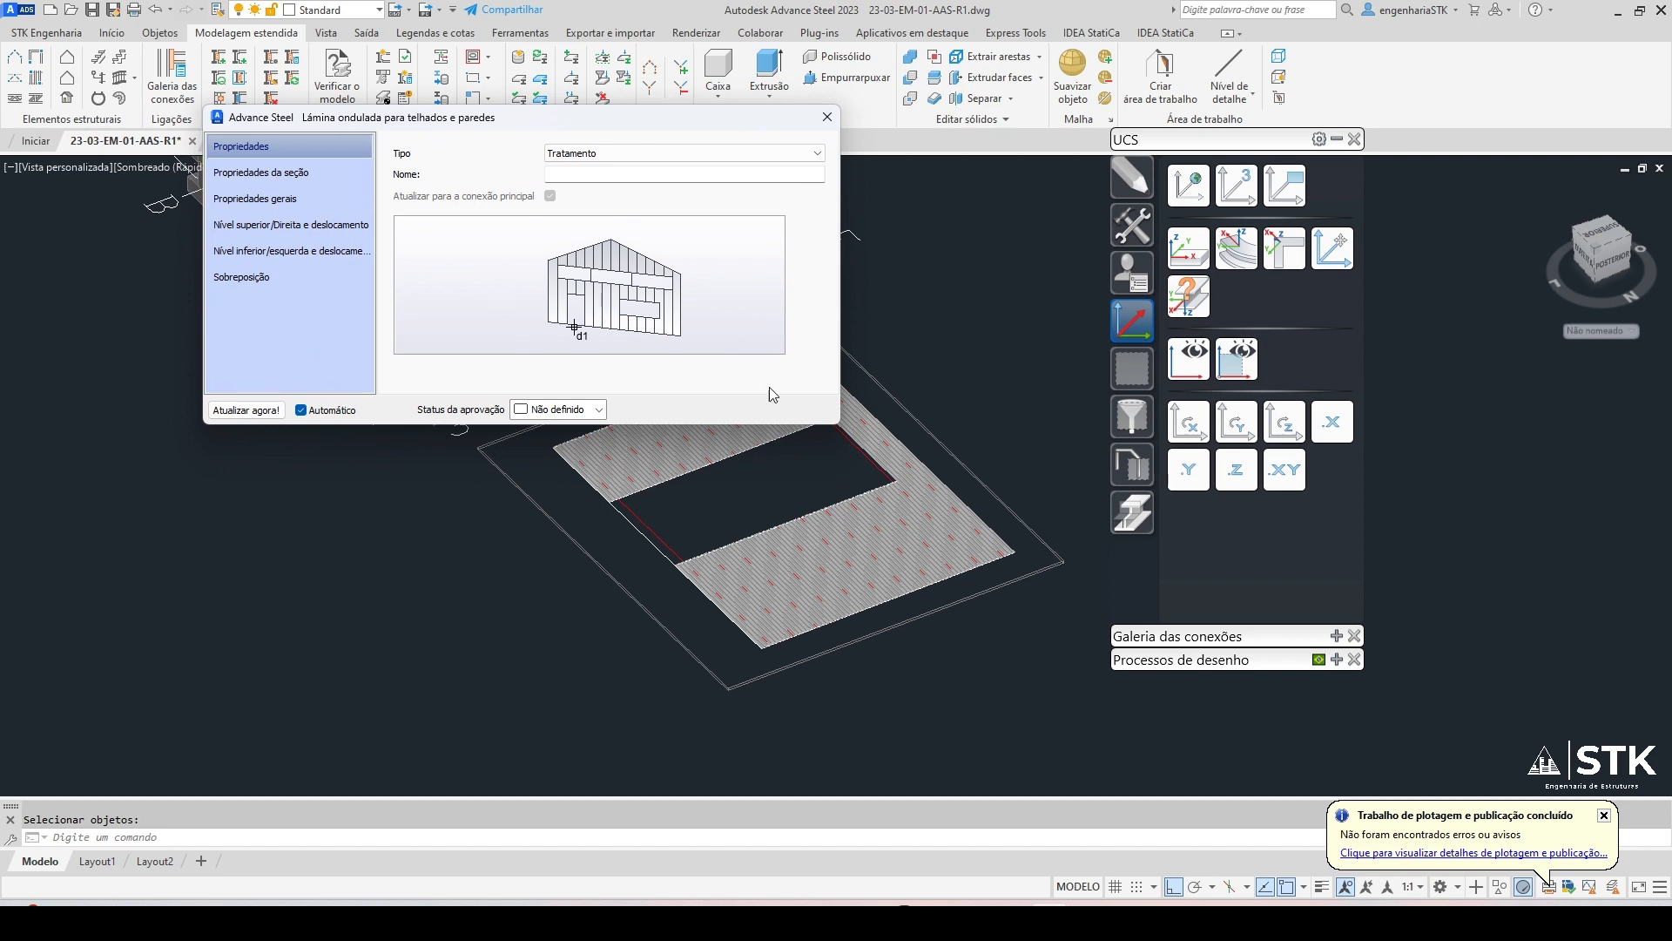
{"action": "left_click", "coordinate": [827, 117]}
{"action": "scroll", "coordinate": [627, 478], "scroll_direction": "up", "scroll_amount": 3}
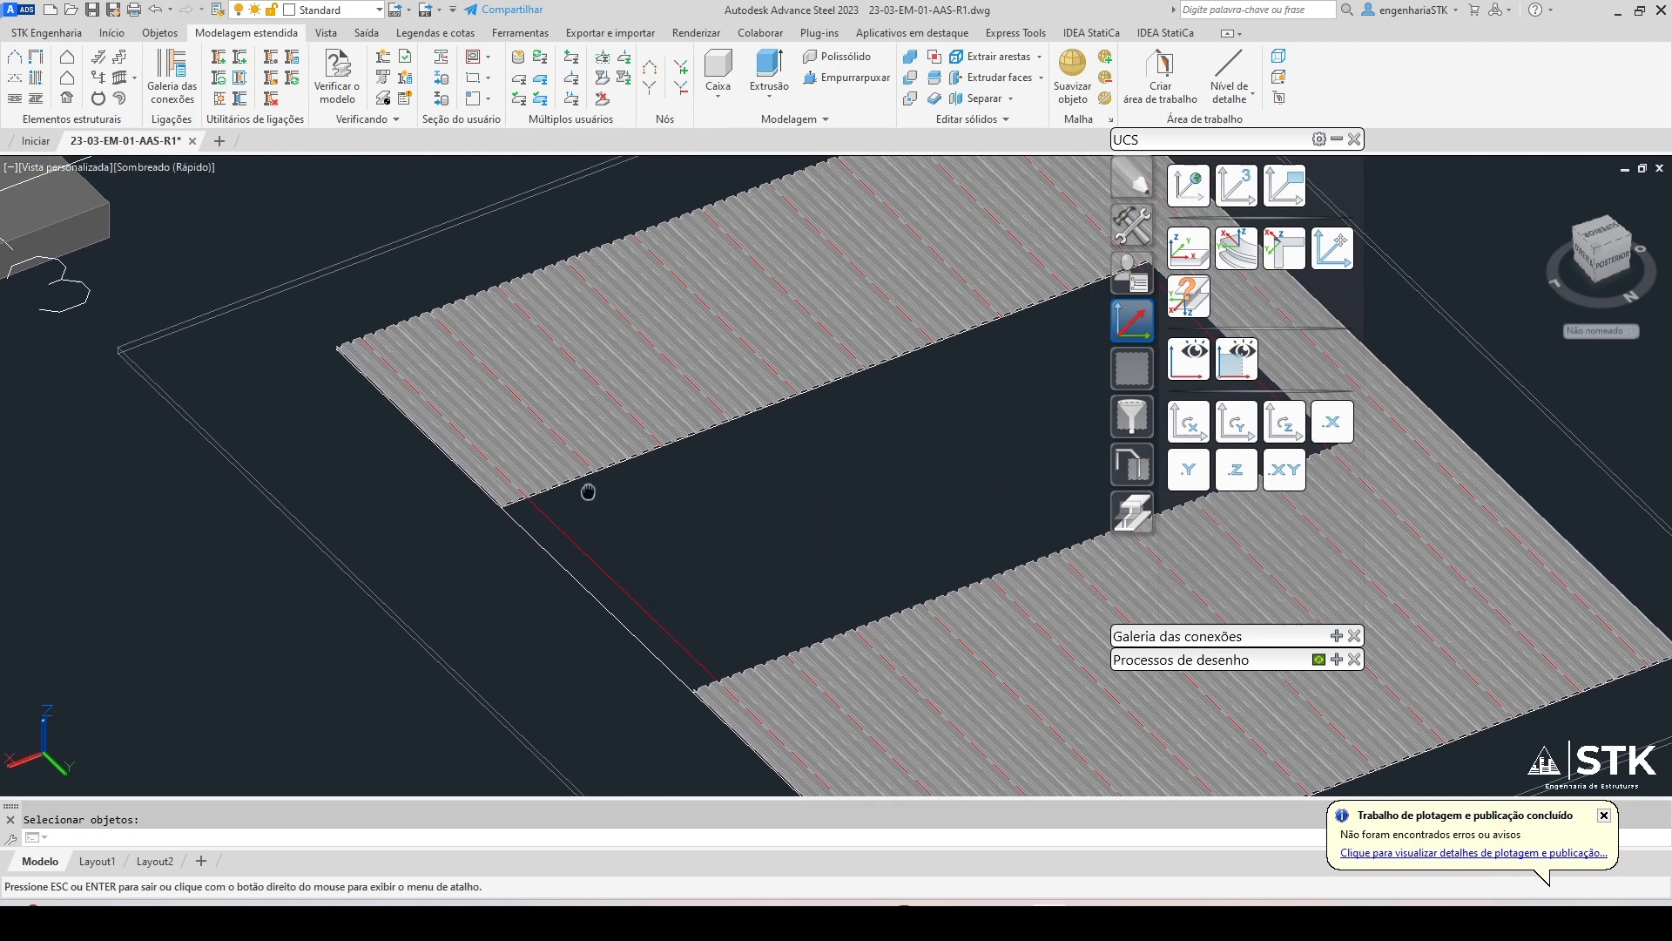
Create a rectangular cladding area starting at the frame's corner column near grid label 1, without selecting support beams
{"action": "scroll", "coordinate": [586, 489], "scroll_direction": "down", "scroll_amount": 4}
{"action": "scroll", "coordinate": [570, 696], "scroll_direction": "down", "scroll_amount": 2}
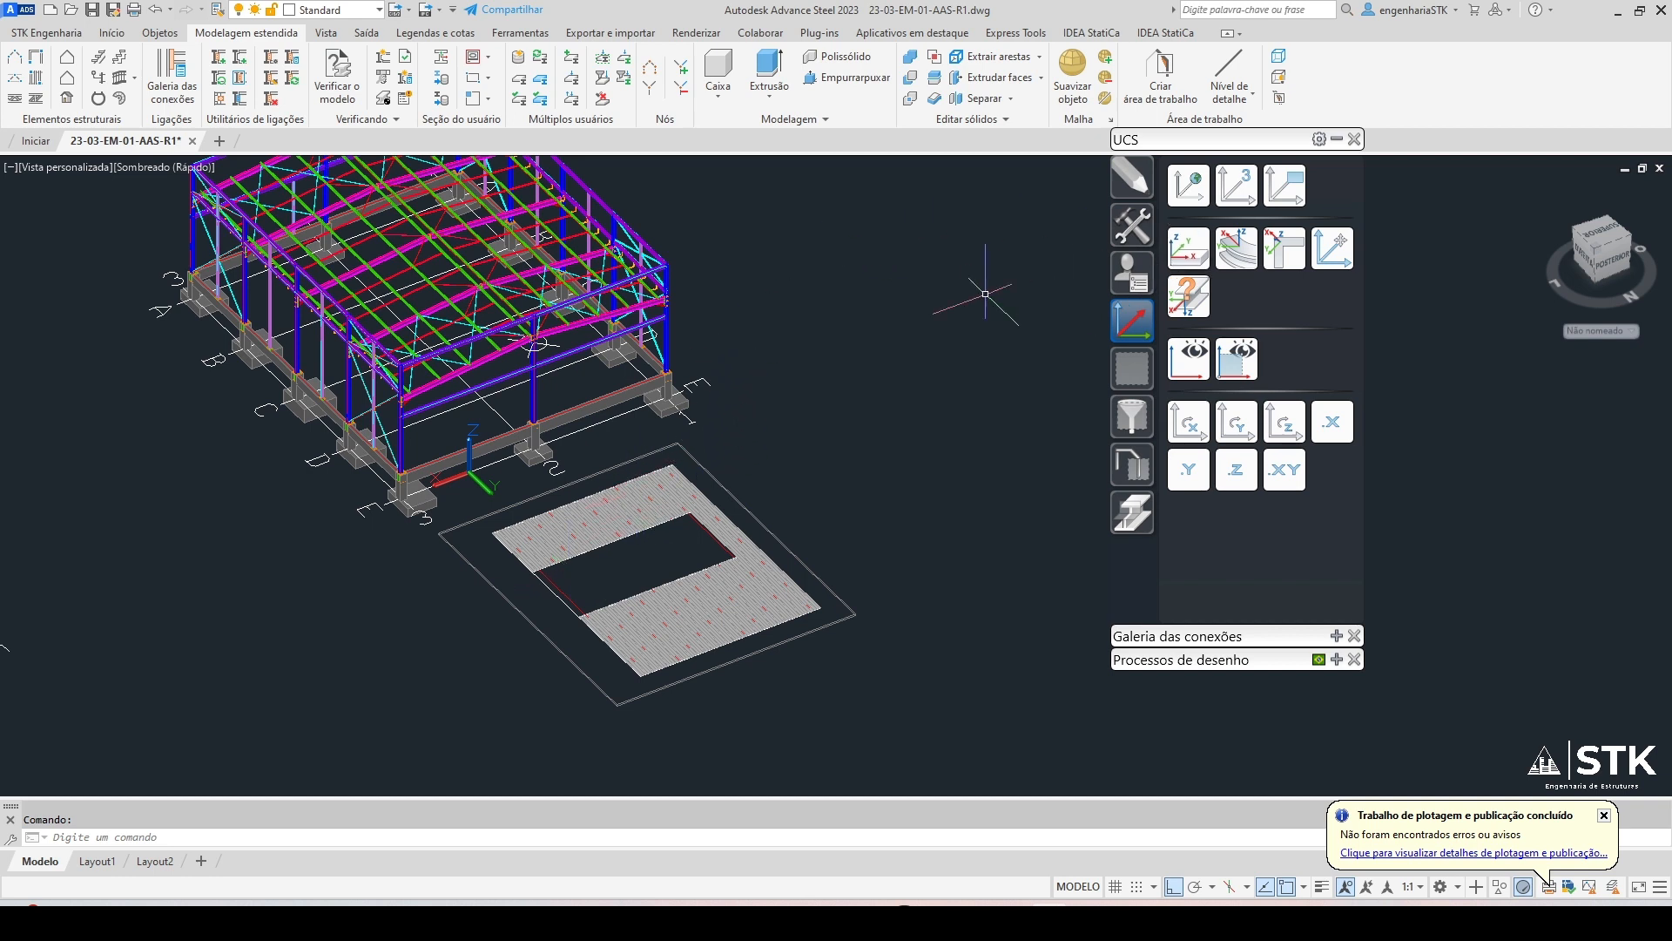
{"action": "left_click", "coordinate": [69, 61]}
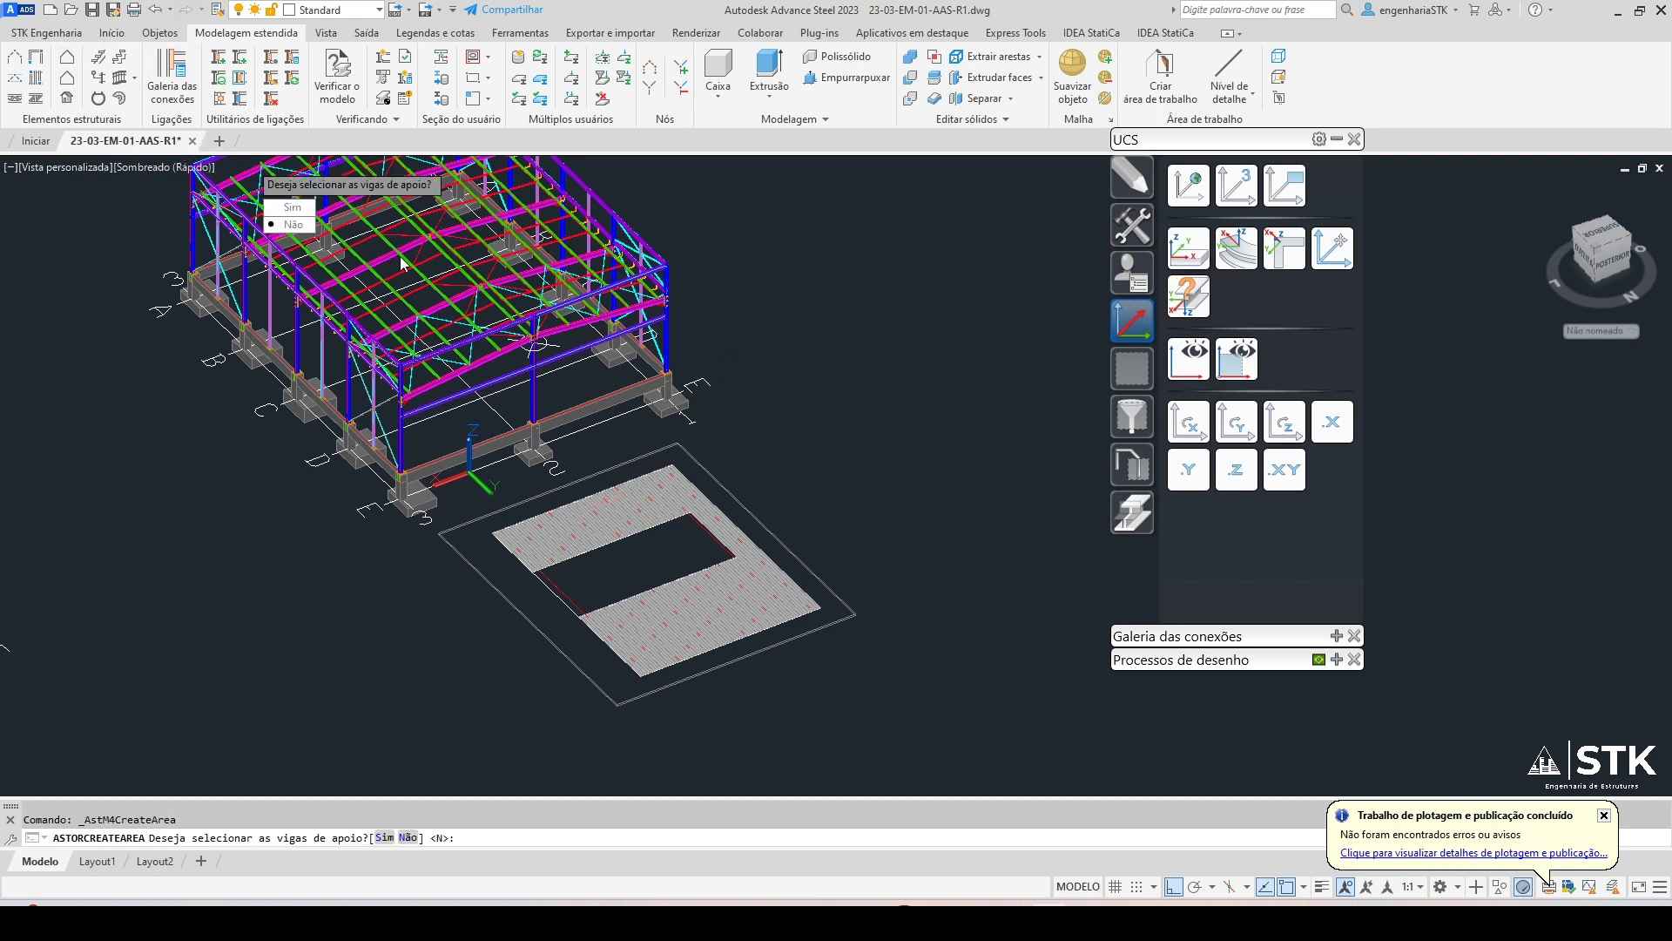
{"action": "key", "text": "Return"}
{"action": "scroll", "coordinate": [597, 263], "scroll_direction": "up", "scroll_amount": 8}
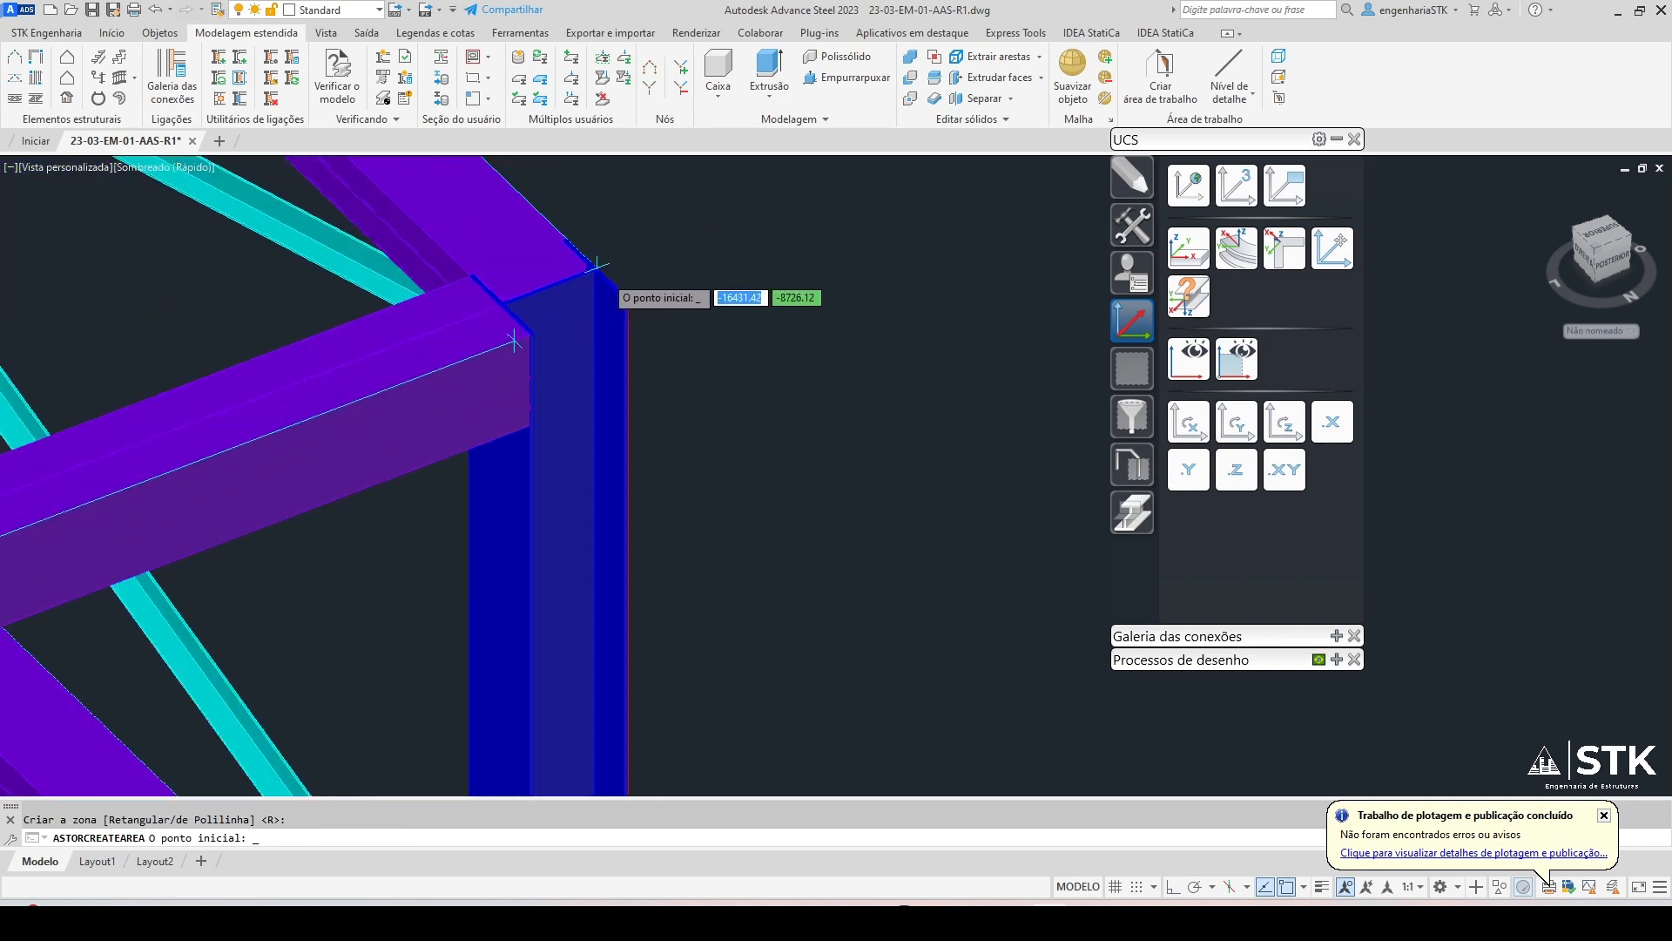
{"action": "scroll", "coordinate": [596, 263], "scroll_direction": "down", "scroll_amount": 3}
{"action": "left_click", "coordinate": [668, 279]}
{"action": "scroll", "coordinate": [958, 435], "scroll_direction": "down", "scroll_amount": 5}
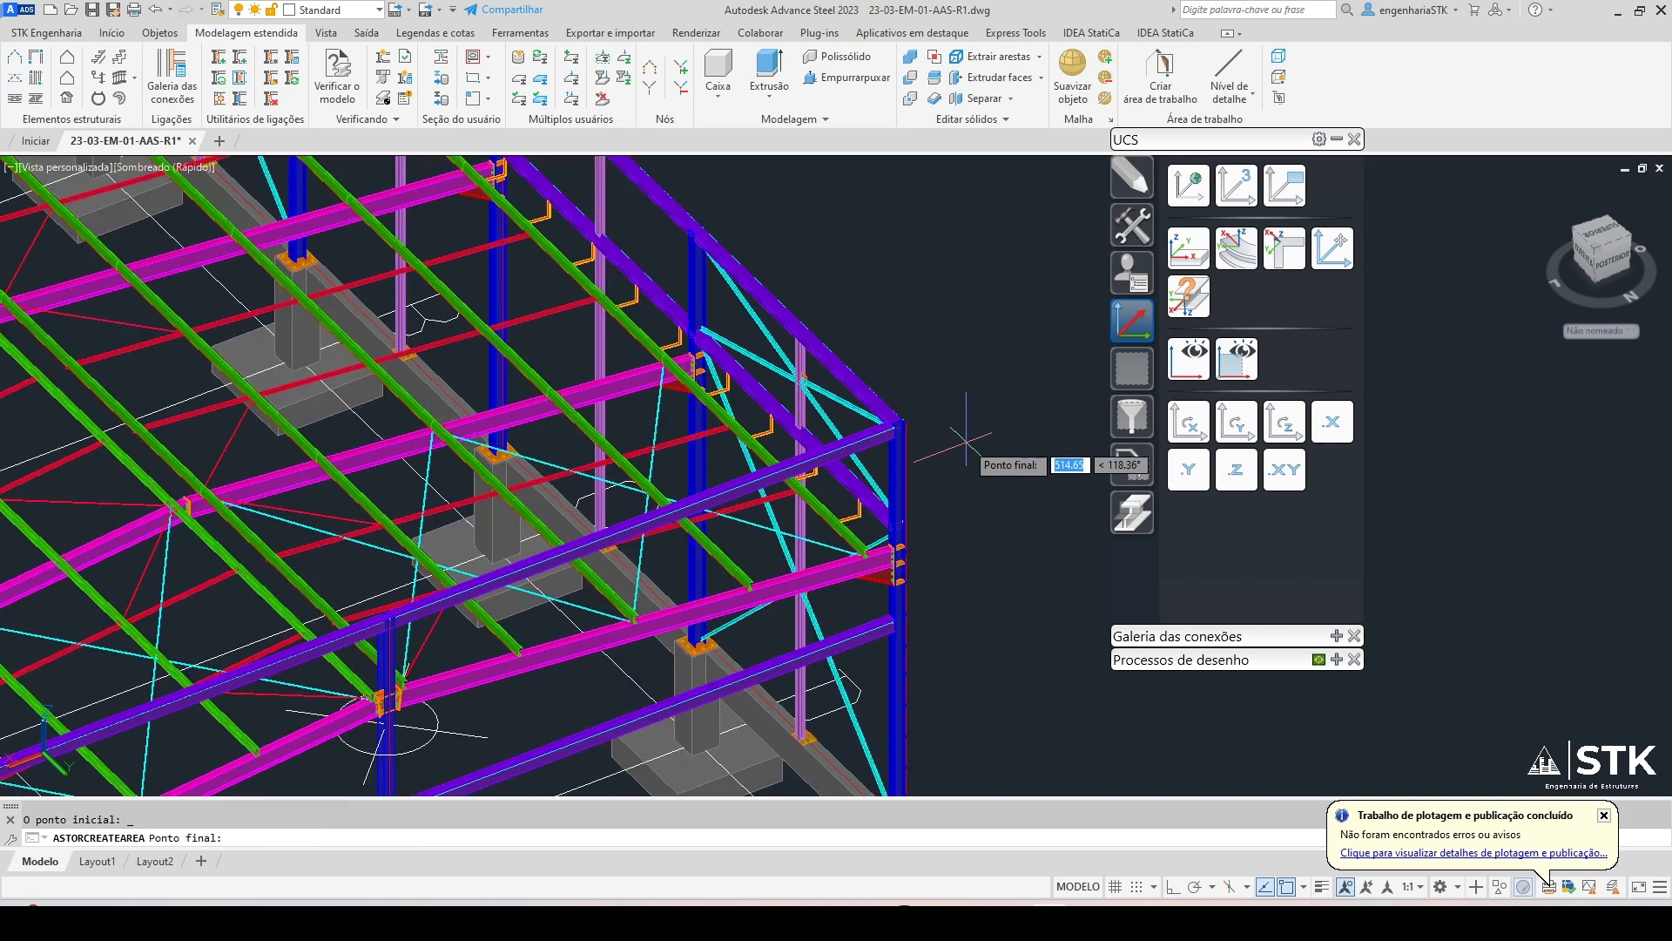
{"action": "scroll", "coordinate": [478, 232], "scroll_direction": "down", "scroll_amount": 3}
{"action": "scroll", "coordinate": [694, 377], "scroll_direction": "down", "scroll_amount": 3}
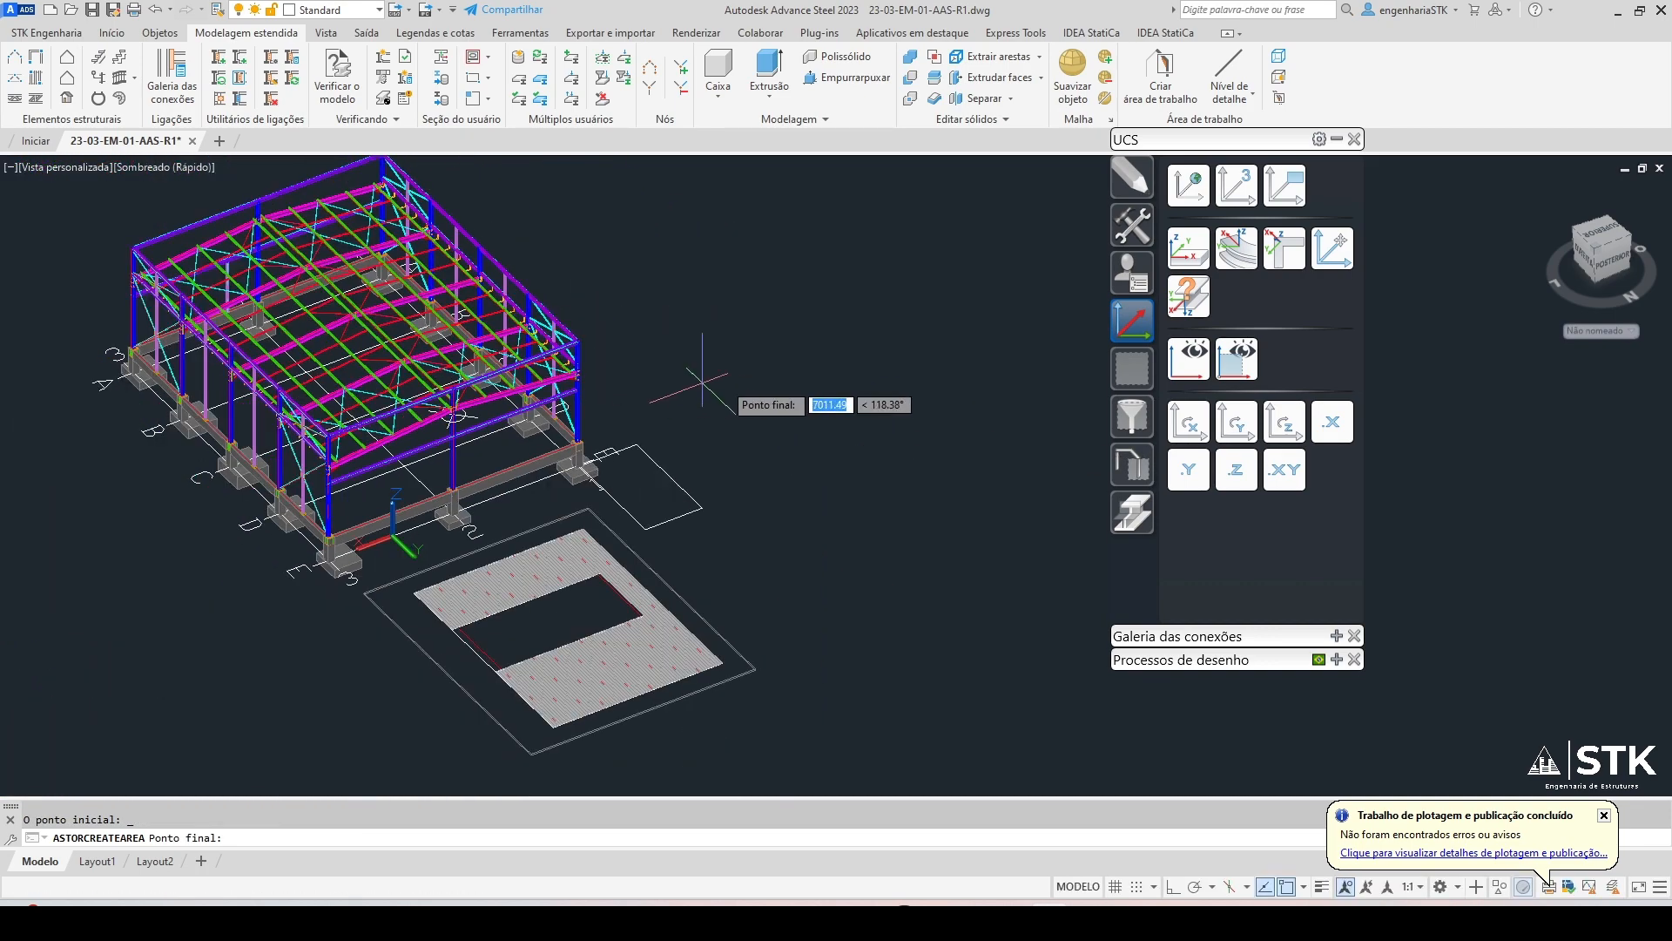
{"action": "left_click", "coordinate": [982, 384]}
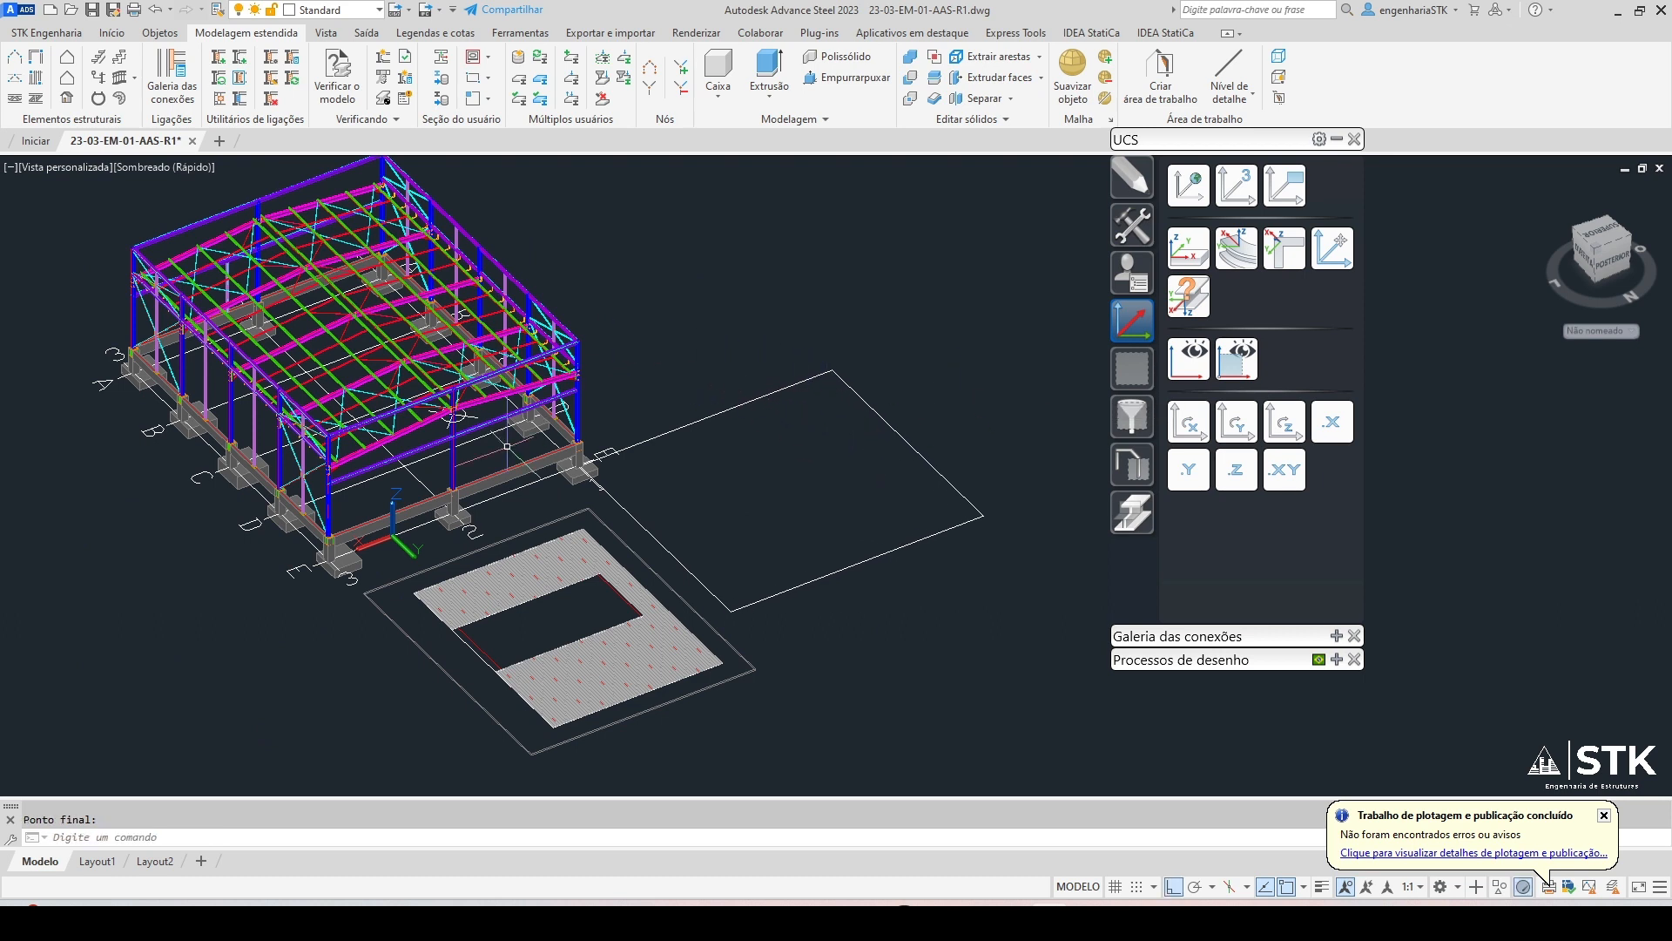
Delete the new rectangular area outline drawn outward from the corner column
{"action": "left_click", "coordinate": [933, 408]}
{"action": "left_click", "coordinate": [846, 453]}
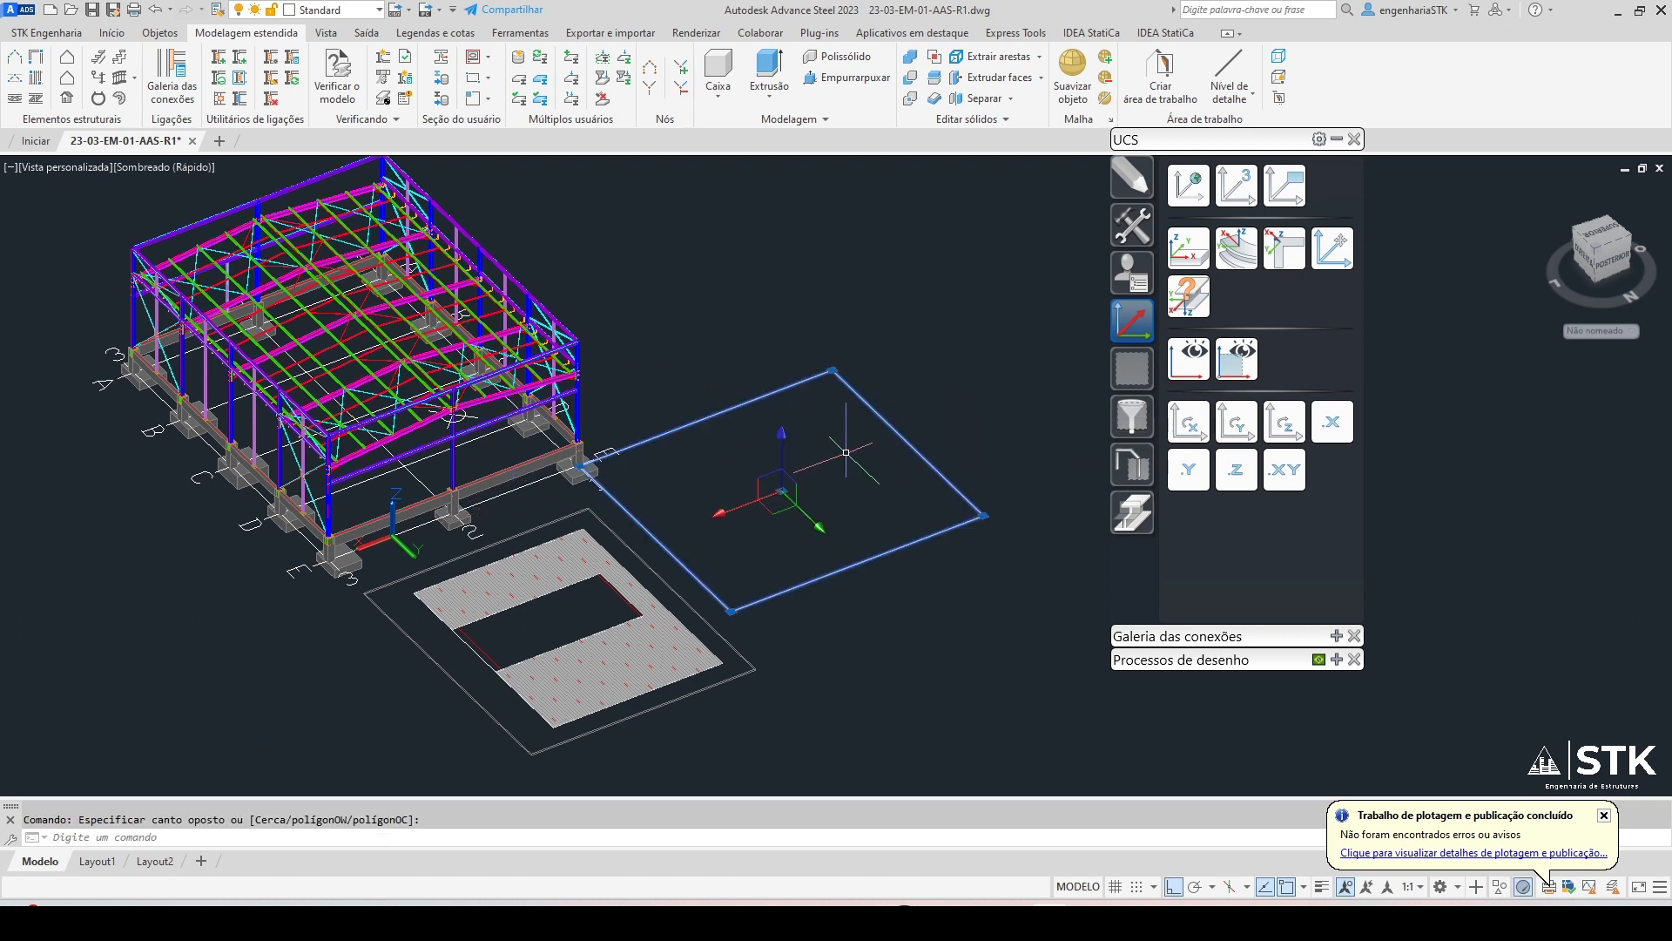
{"action": "key", "text": "Delete"}
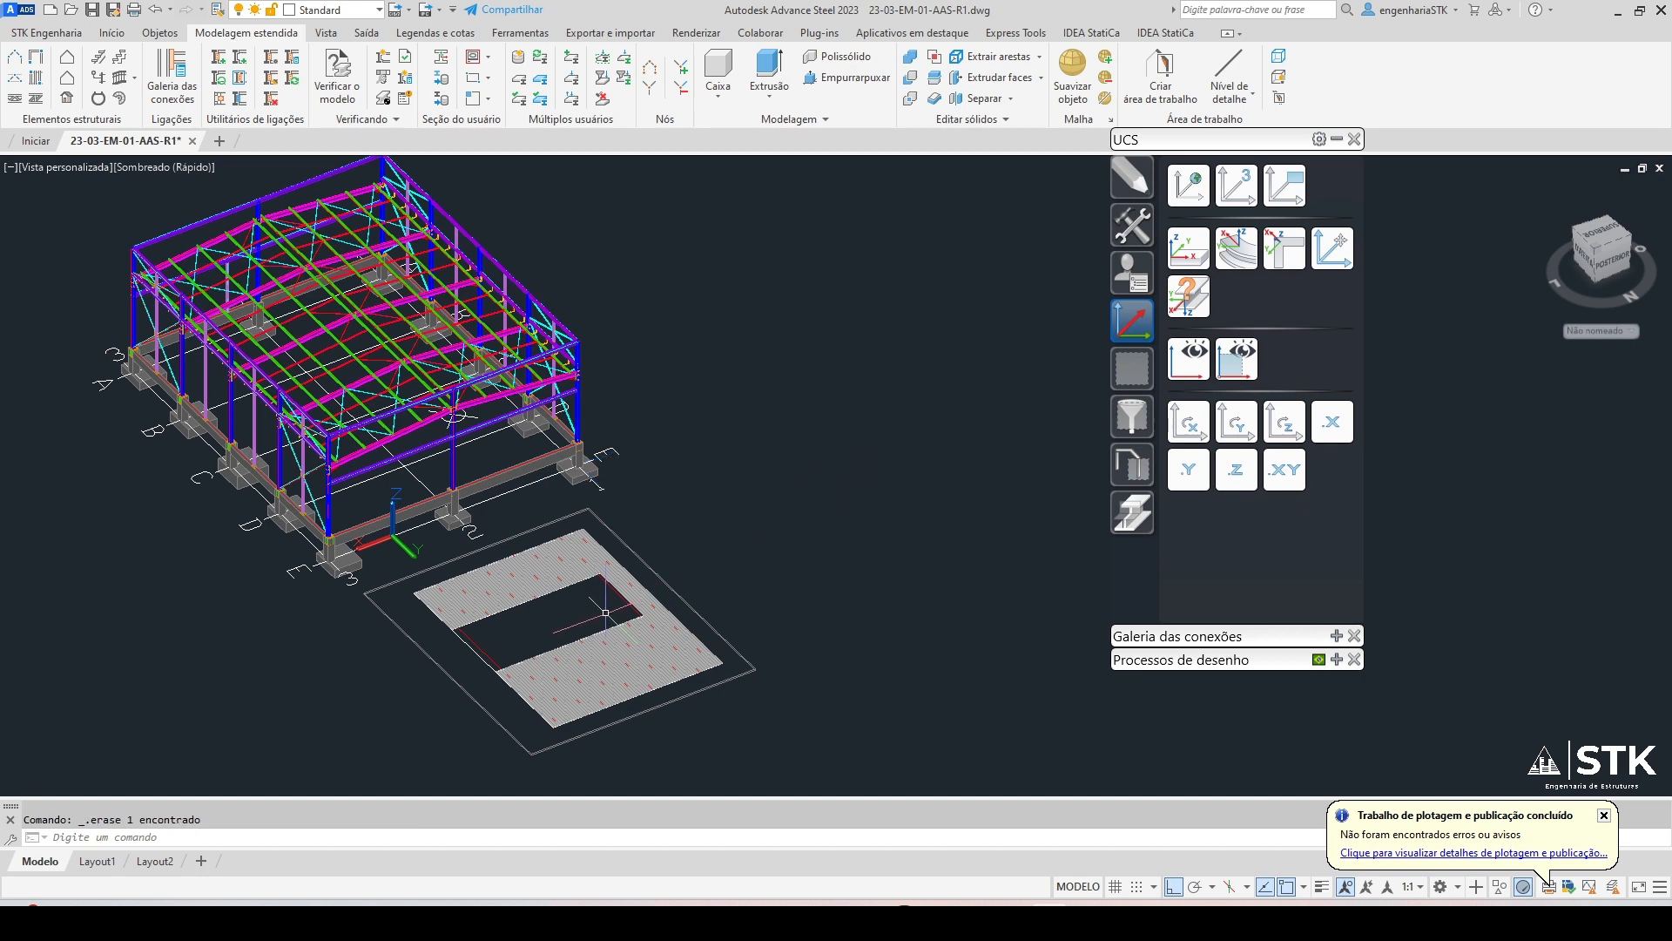
Delete the corrugated cladding and the rectangular opening, keeping only the outer area outline
{"action": "middle_click_drag", "start_coordinate": [851, 475], "coordinate": [961, 405]}
{"action": "left_click", "coordinate": [739, 601]}
{"action": "key", "text": "Escape"}
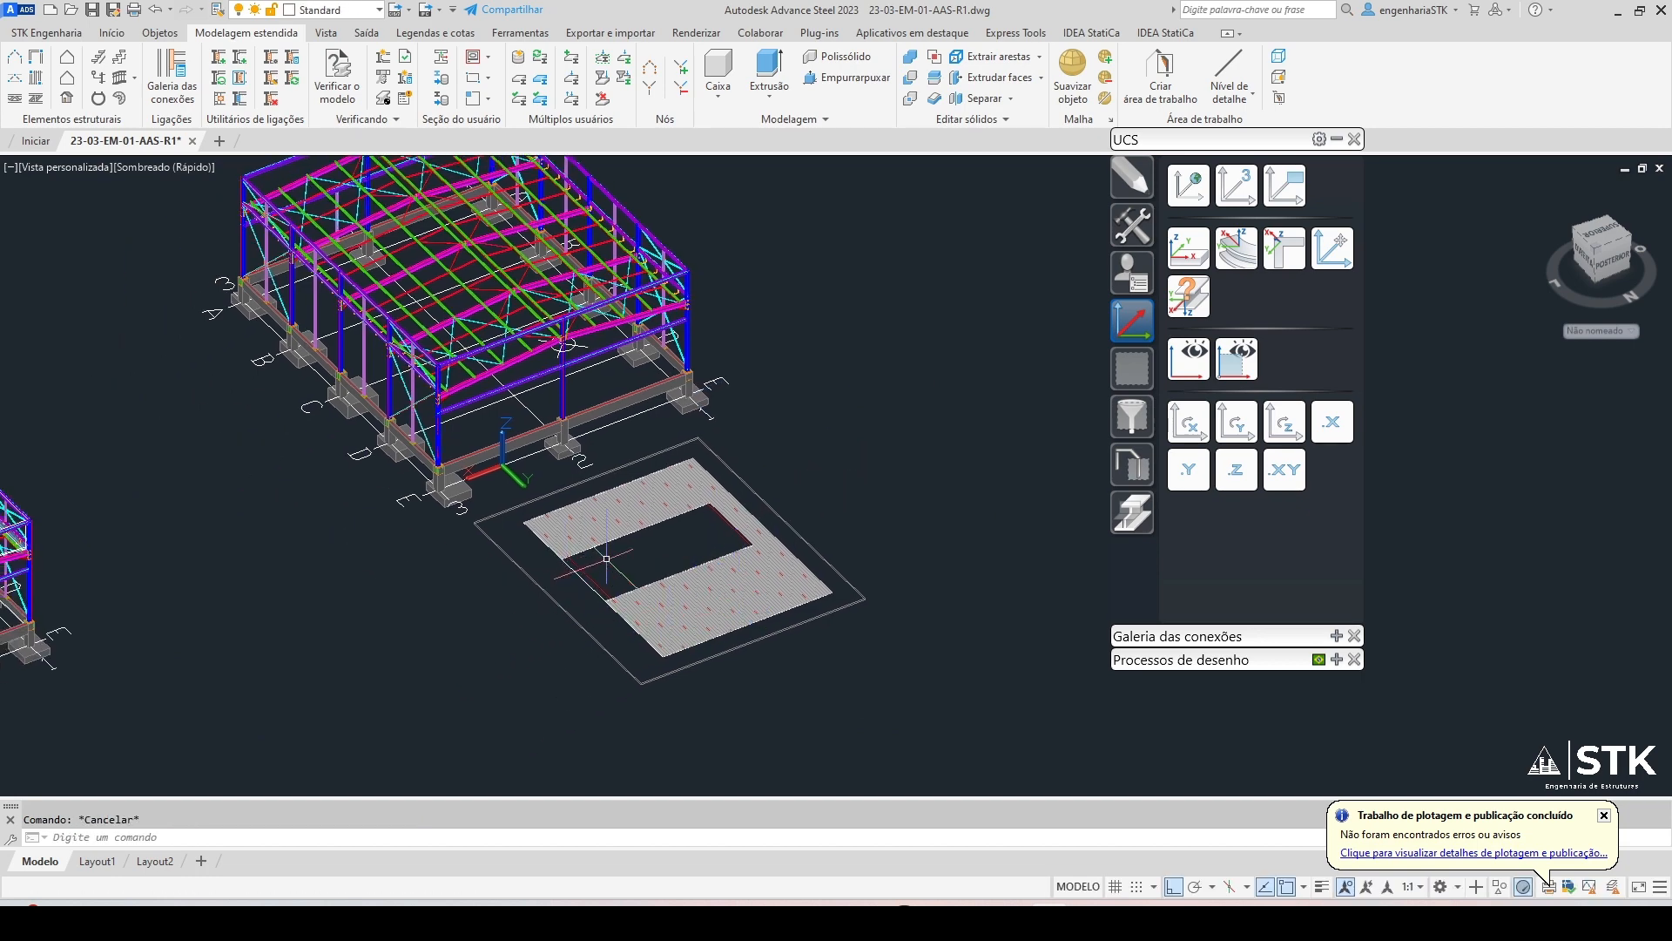
{"action": "scroll", "coordinate": [571, 580], "scroll_direction": "up", "scroll_amount": 3}
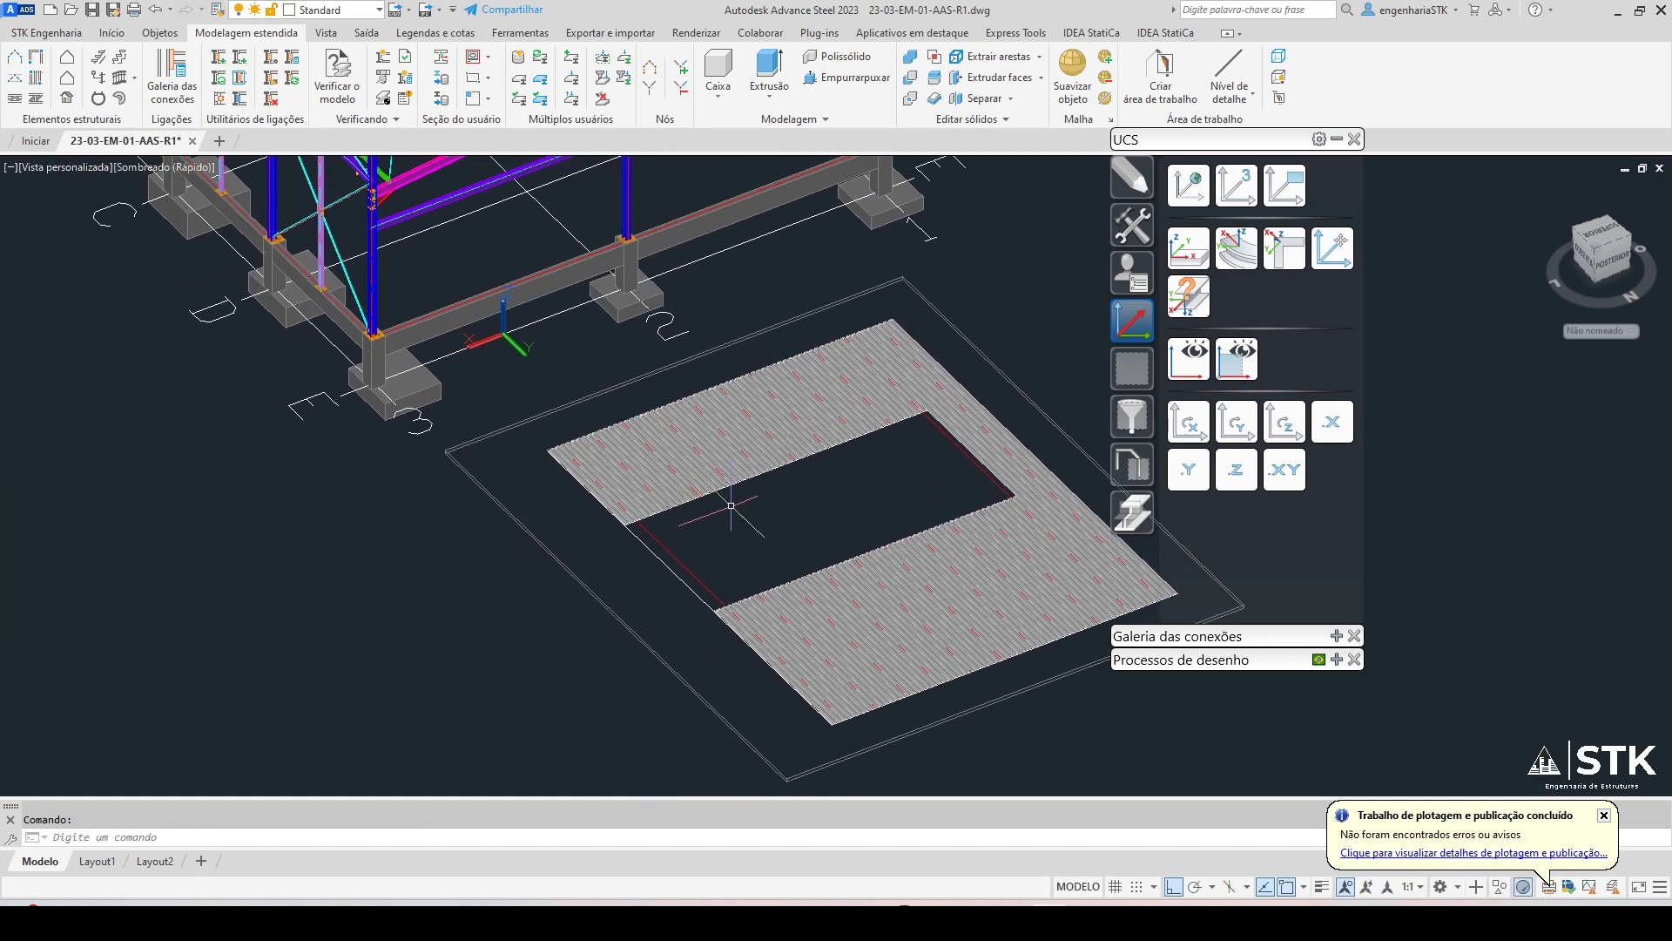
{"action": "middle_click_drag", "start_coordinate": [671, 414], "coordinate": [653, 369]}
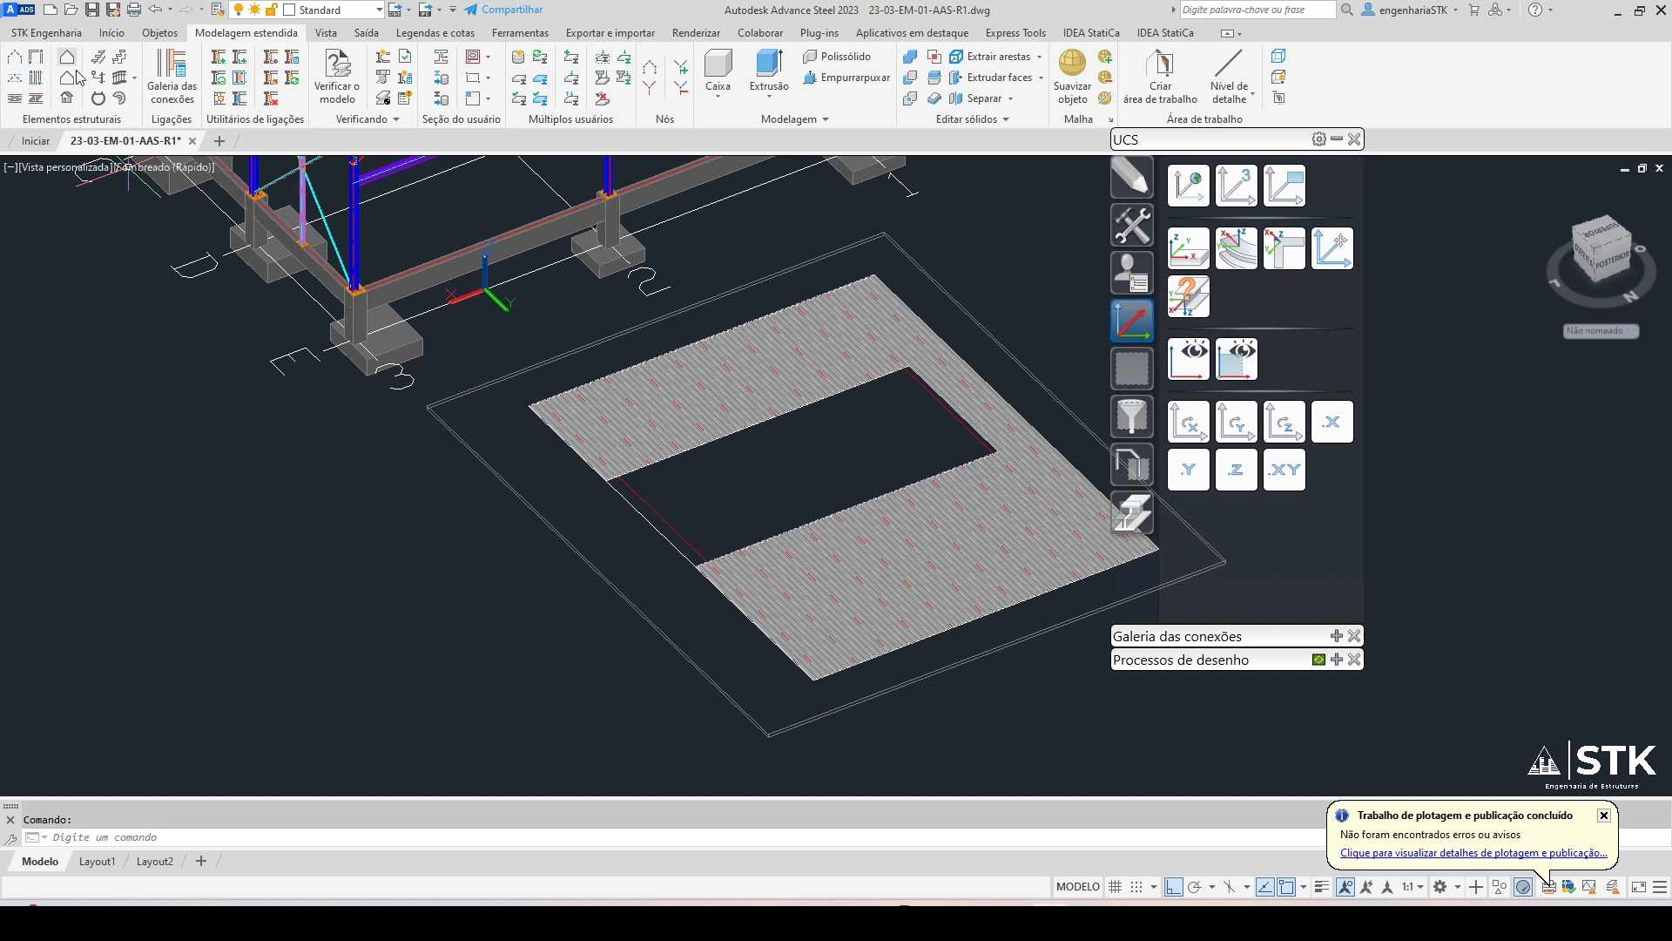
{"action": "middle_click_drag", "start_coordinate": [640, 500], "coordinate": [566, 511]}
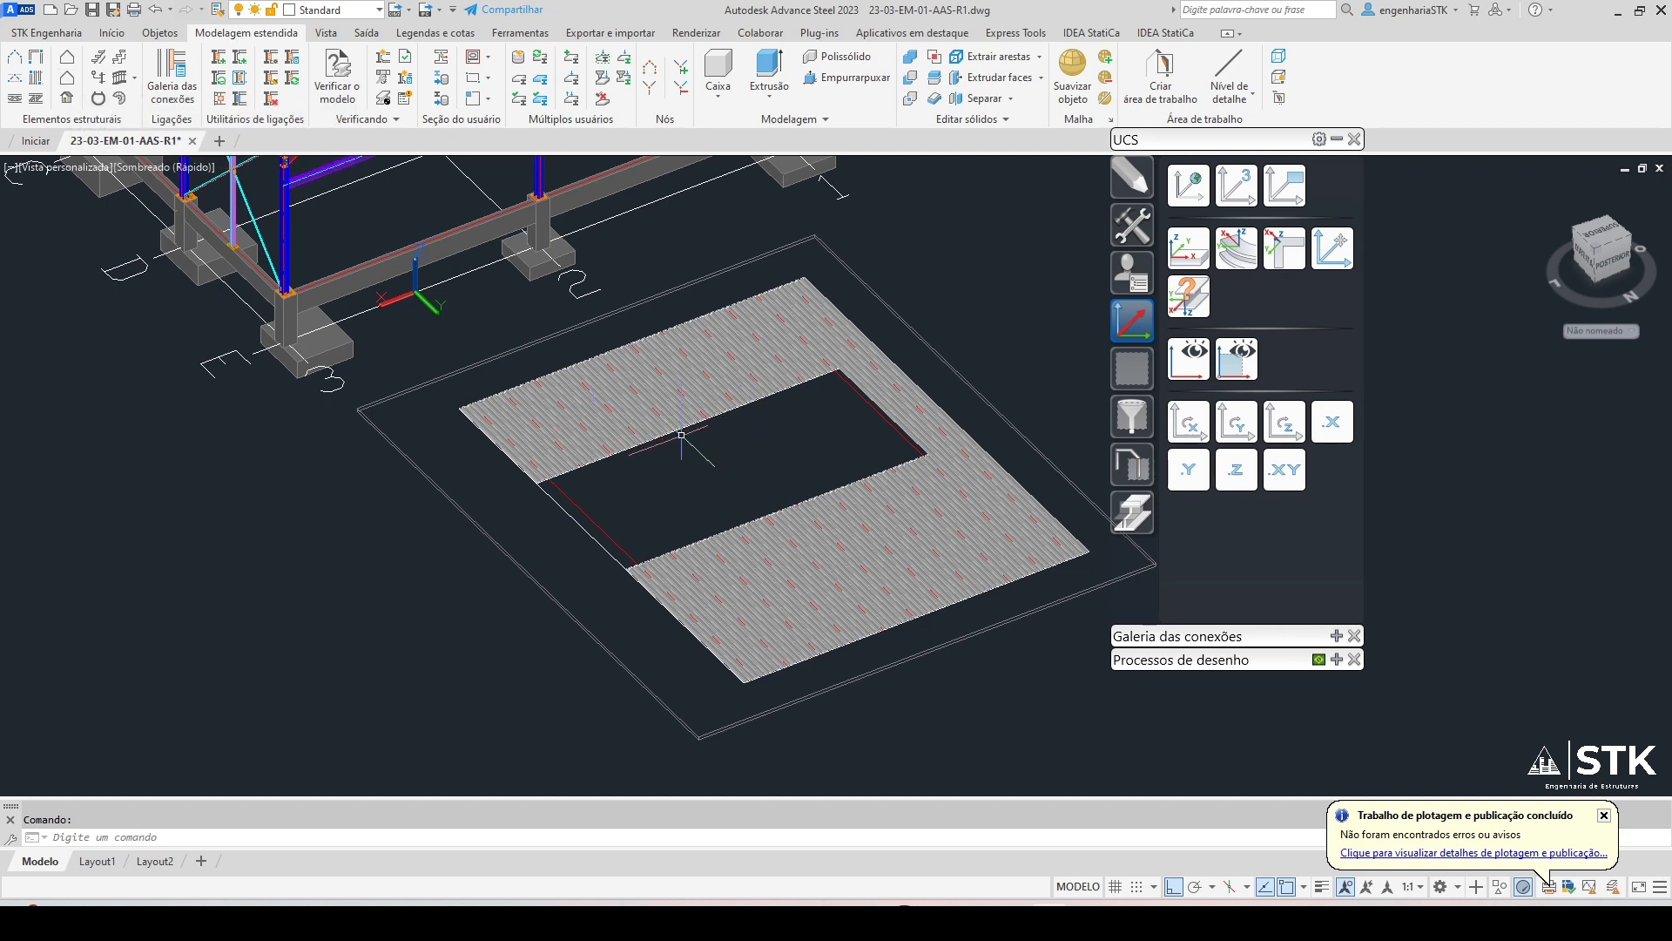
{"action": "scroll", "coordinate": [565, 506], "scroll_direction": "up", "scroll_amount": 2}
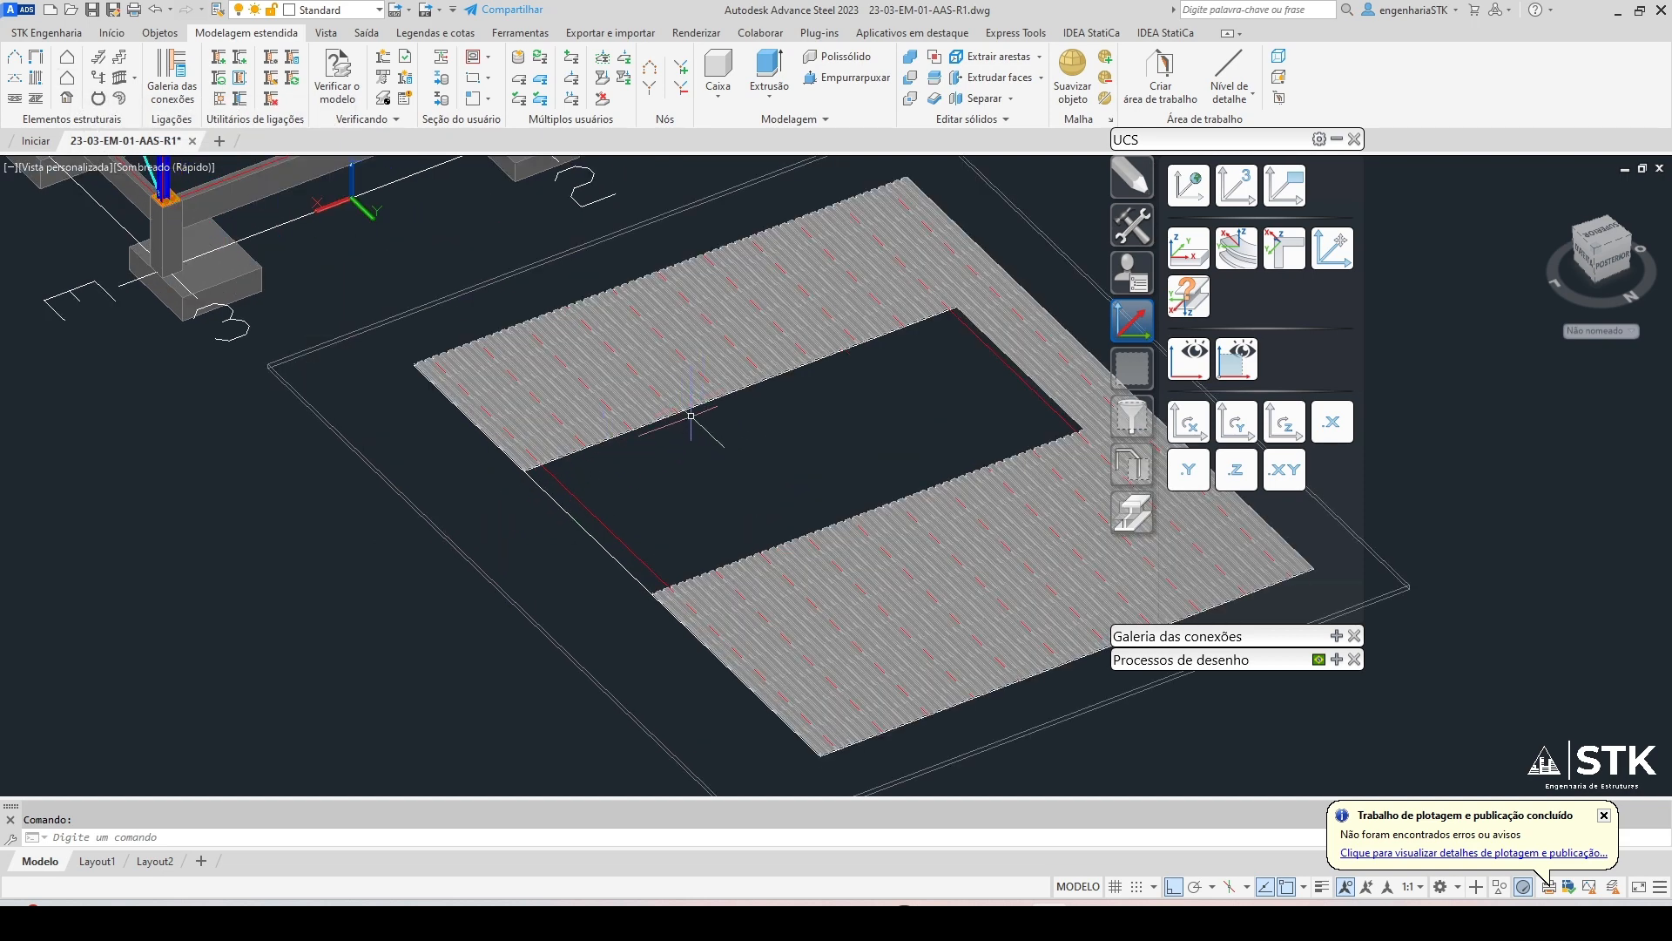
{"action": "left_click", "coordinate": [554, 384]}
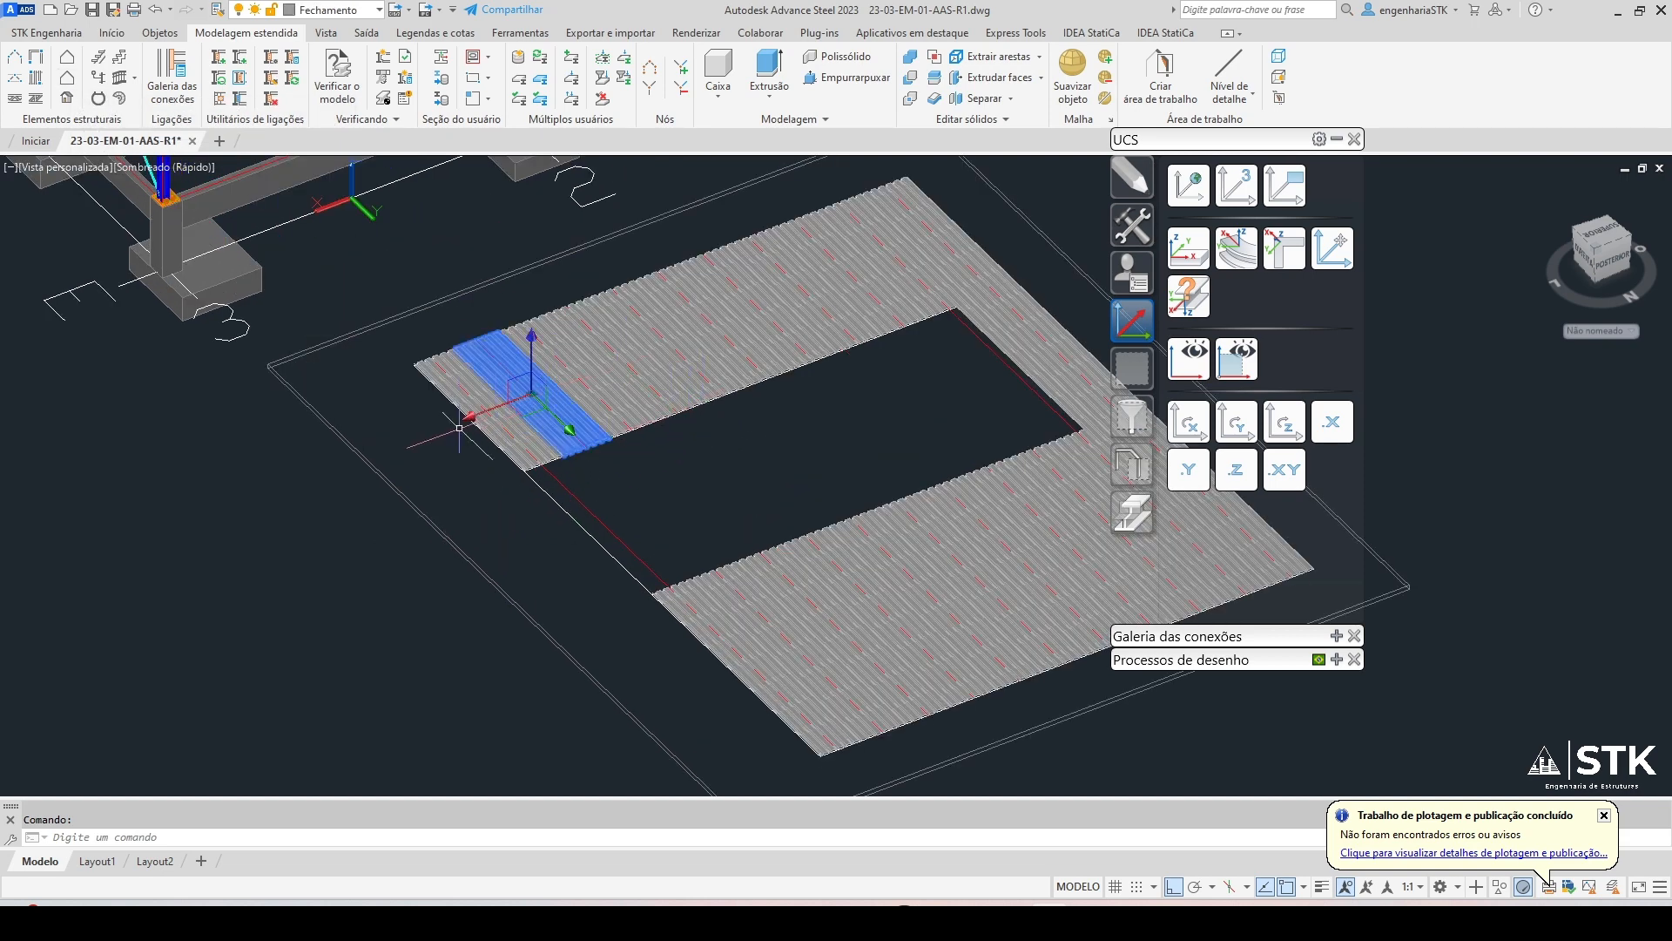
{"action": "key", "text": "Delete"}
{"action": "left_click", "coordinate": [779, 425]}
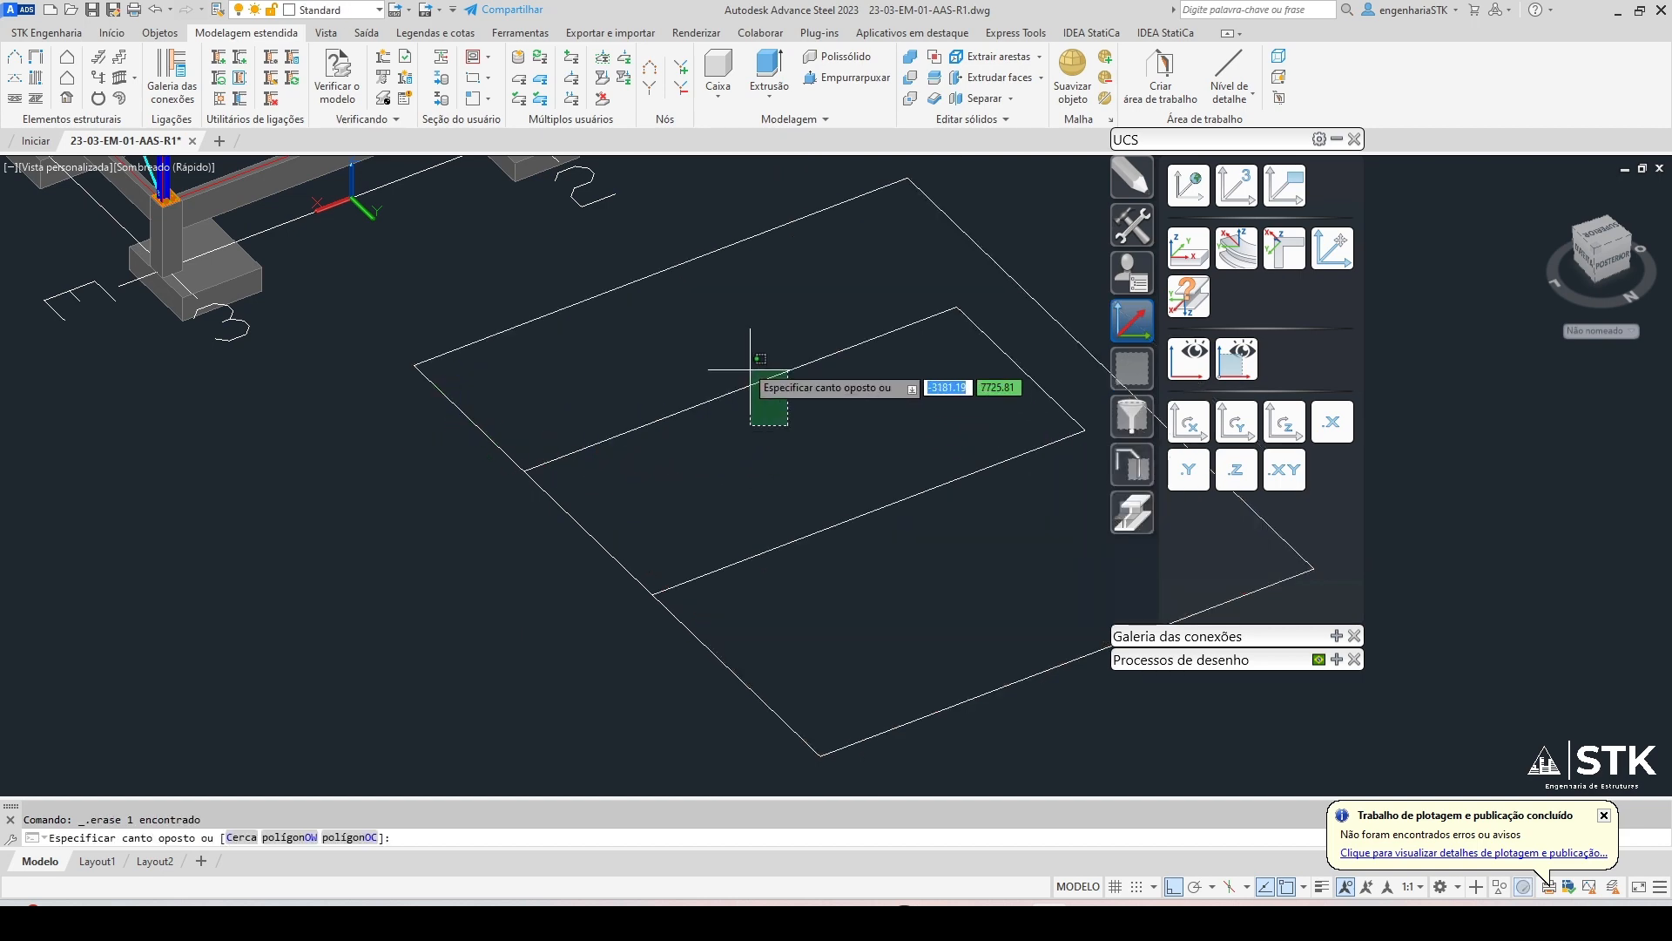
{"action": "left_click", "coordinate": [735, 355]}
{"action": "key", "text": "Delete"}
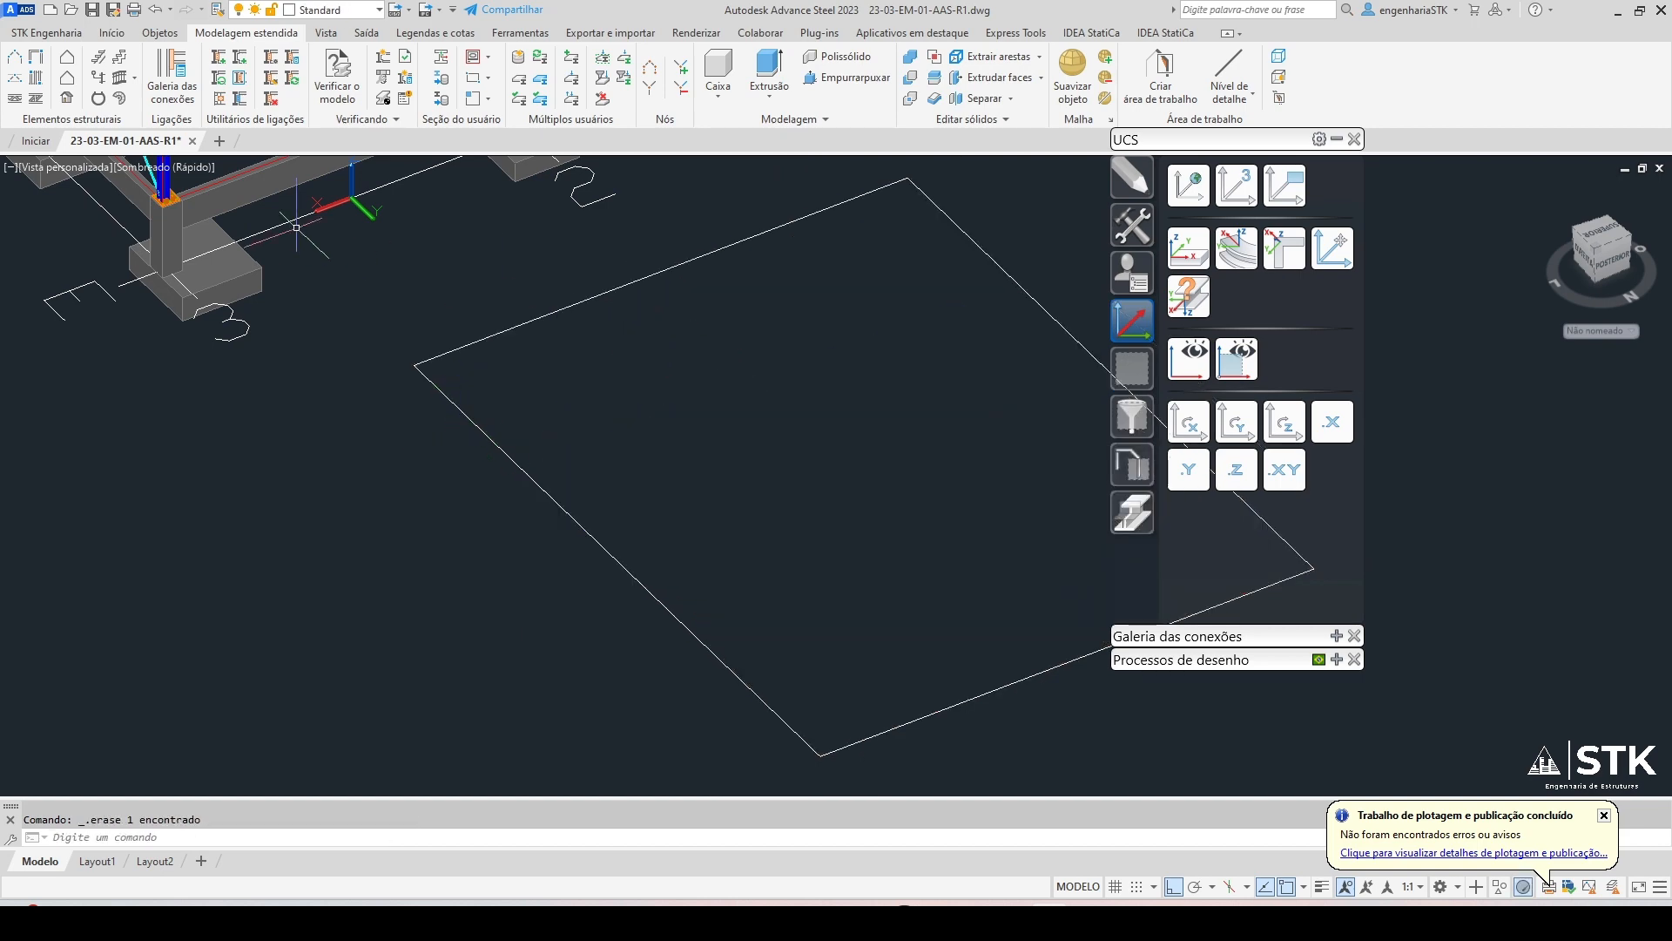
Draw a helper line just inside the area's side edge nearest grid label 3, parallel to it along its full length
{"action": "type", "text": "l"}
{"action": "key", "text": "Return"}
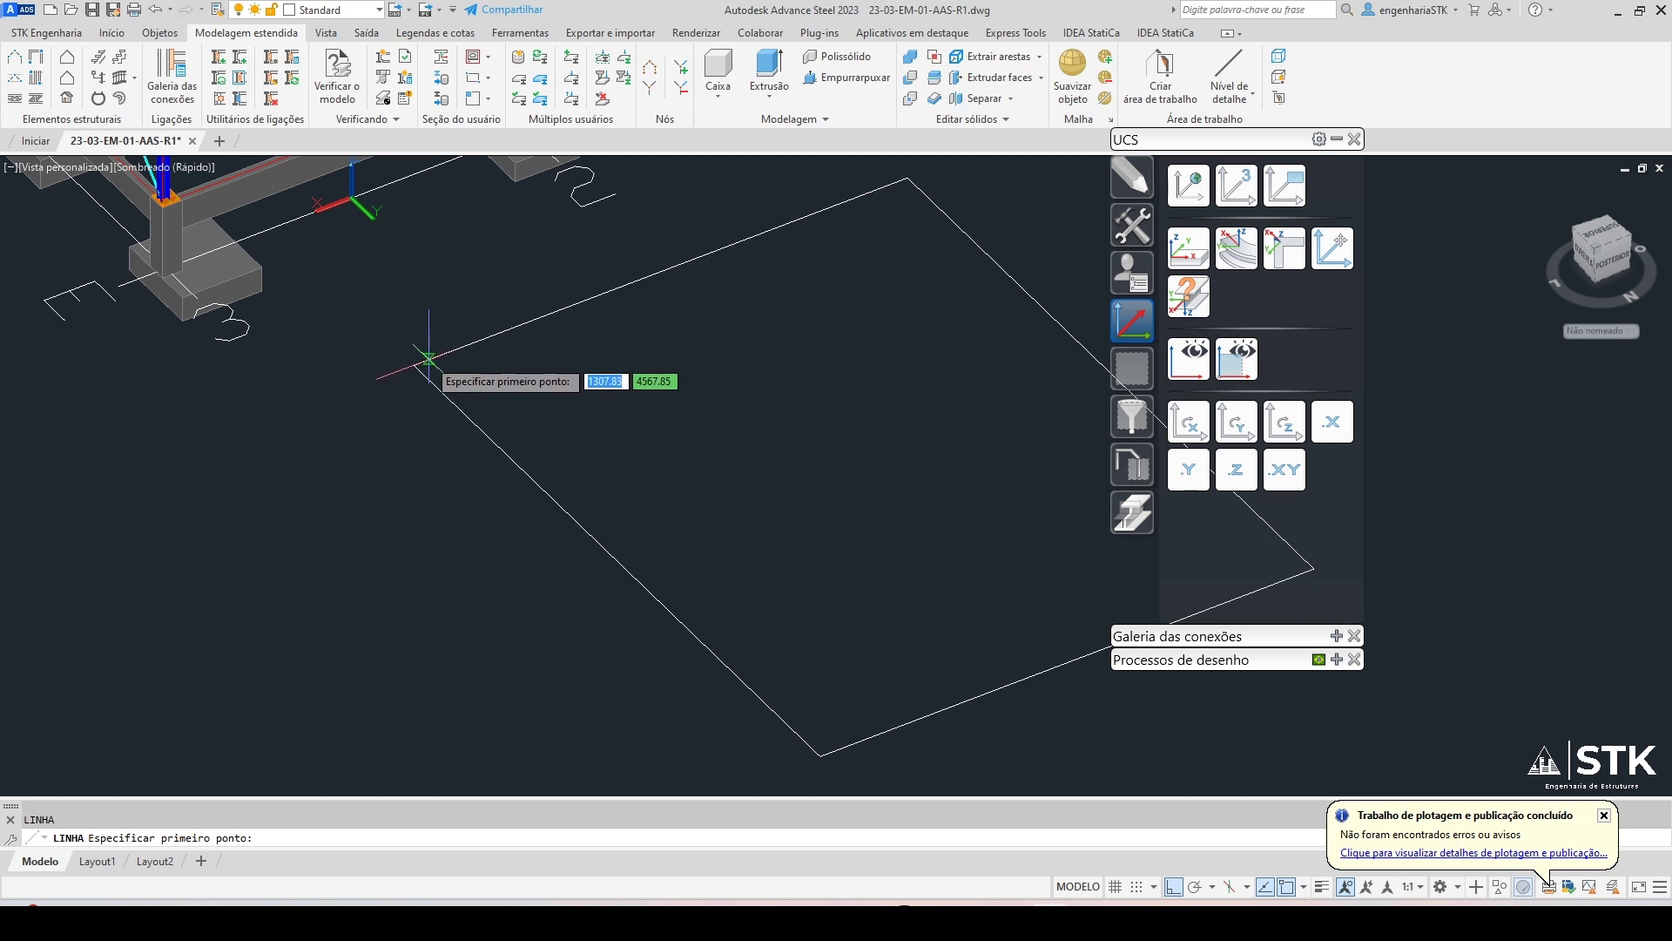
{"action": "left_click", "coordinate": [426, 359]}
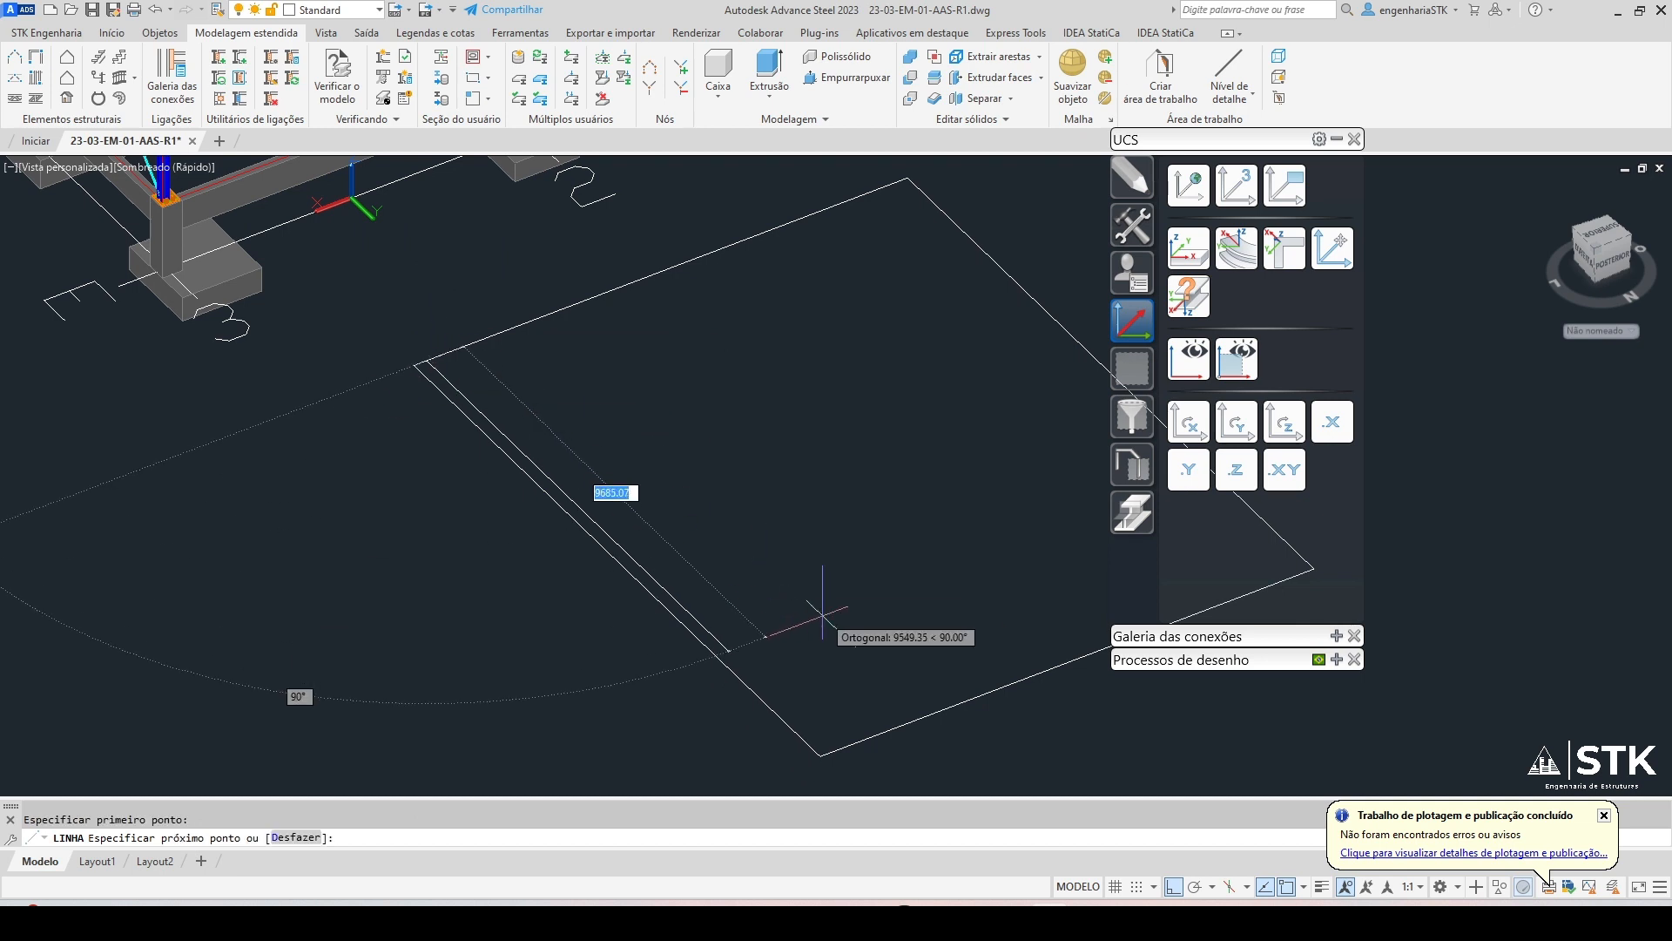
{"action": "left_click", "coordinate": [828, 751]}
{"action": "key", "text": "Return"}
{"action": "key", "text": "Return"}
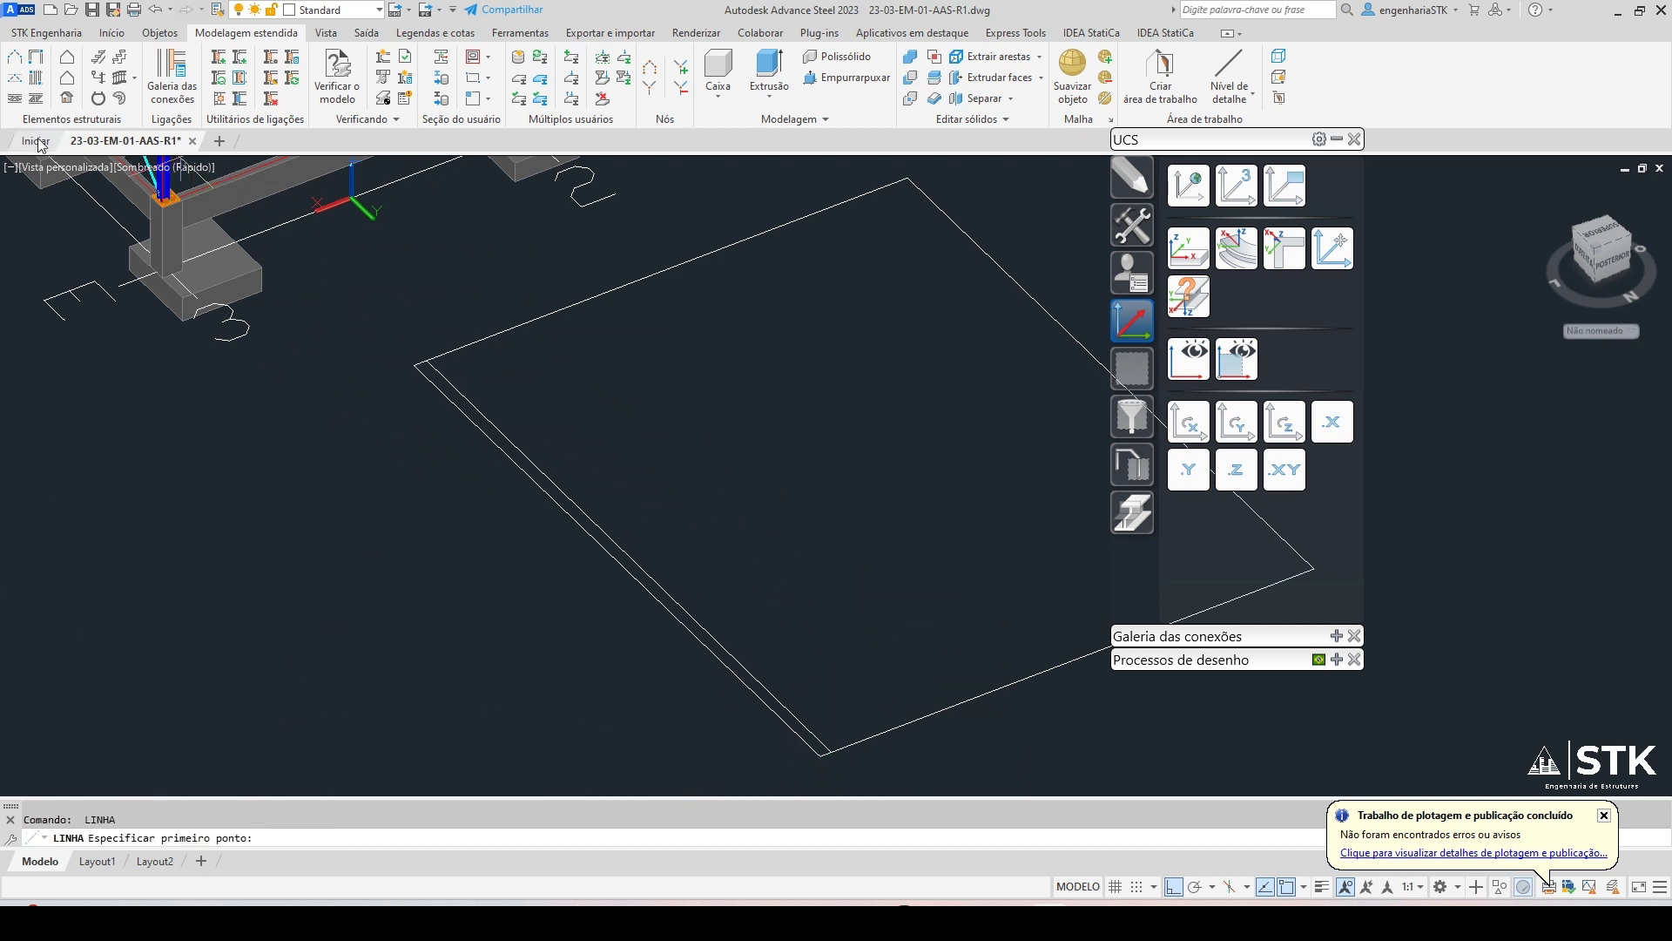
Create a rectangular opening inside the area with its long side along the helper line, and delete the helper line
{"action": "left_click", "coordinate": [66, 97]}
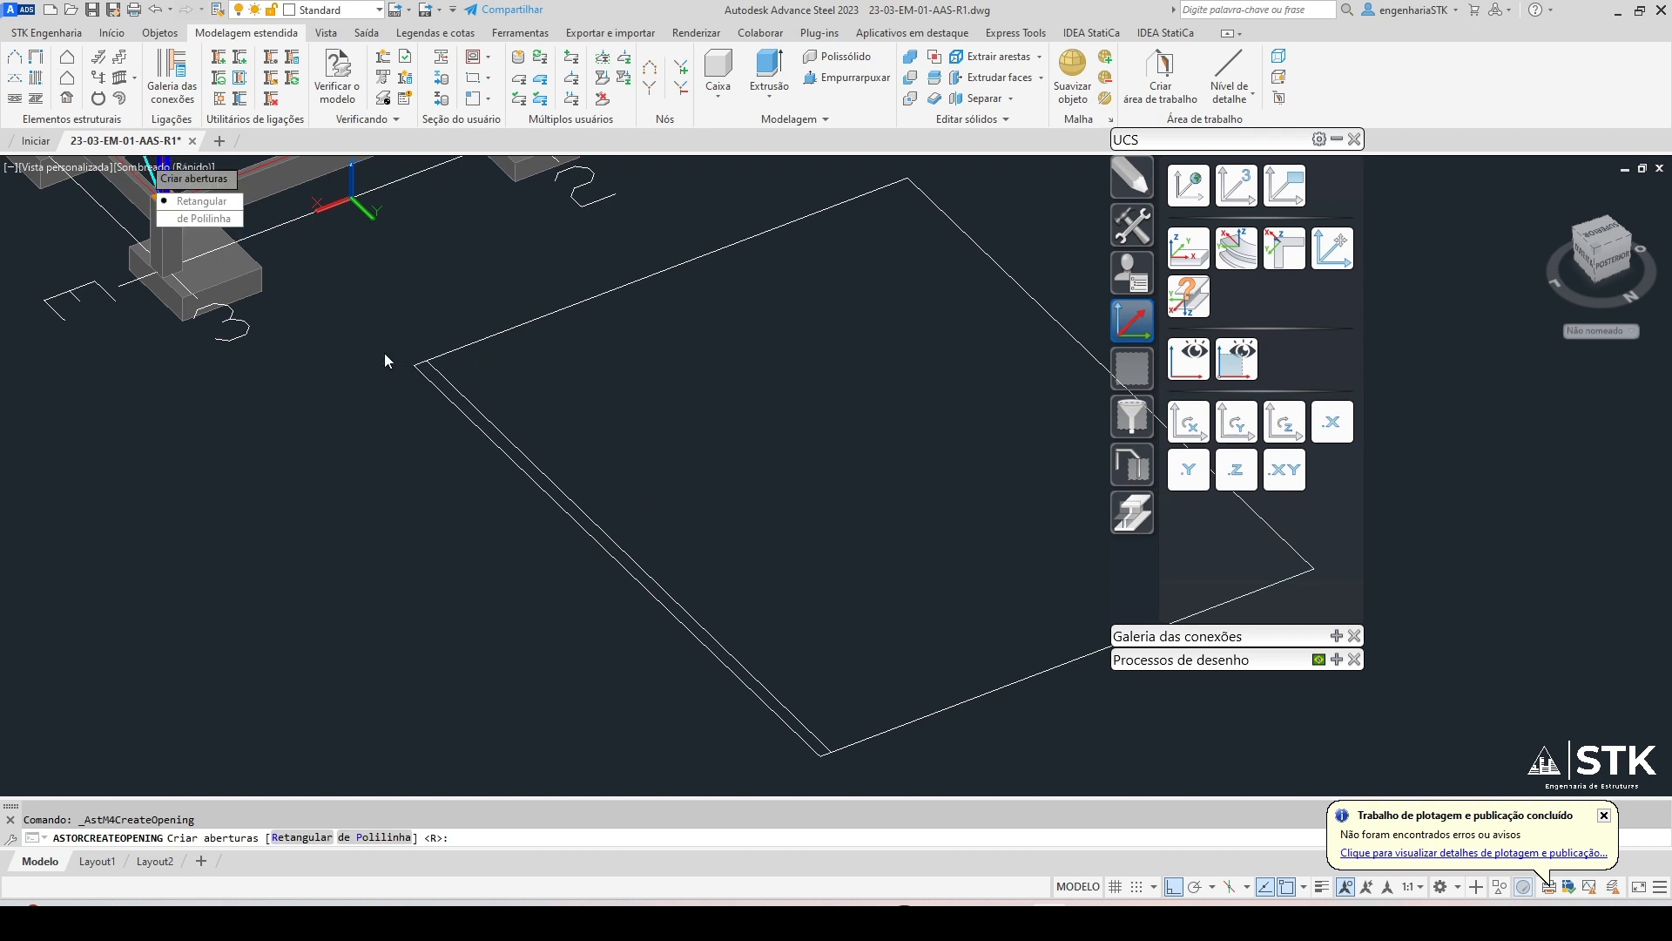
{"action": "left_click", "coordinate": [207, 201]}
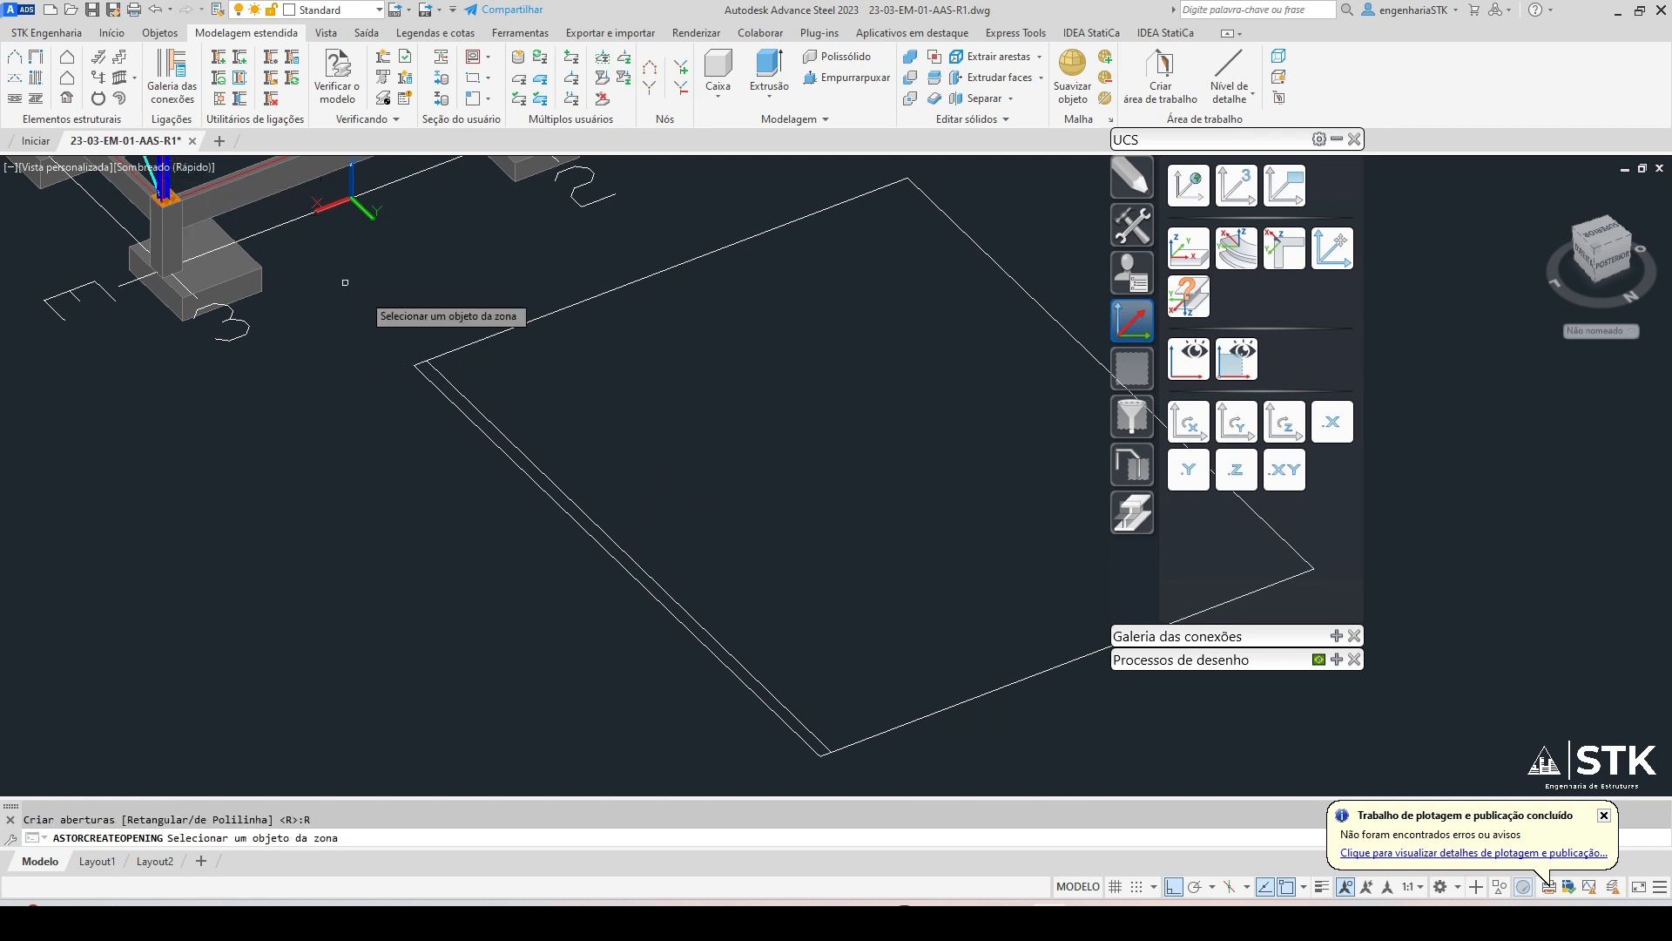
{"action": "left_click", "coordinate": [438, 373]}
{"action": "left_click", "coordinate": [436, 364]}
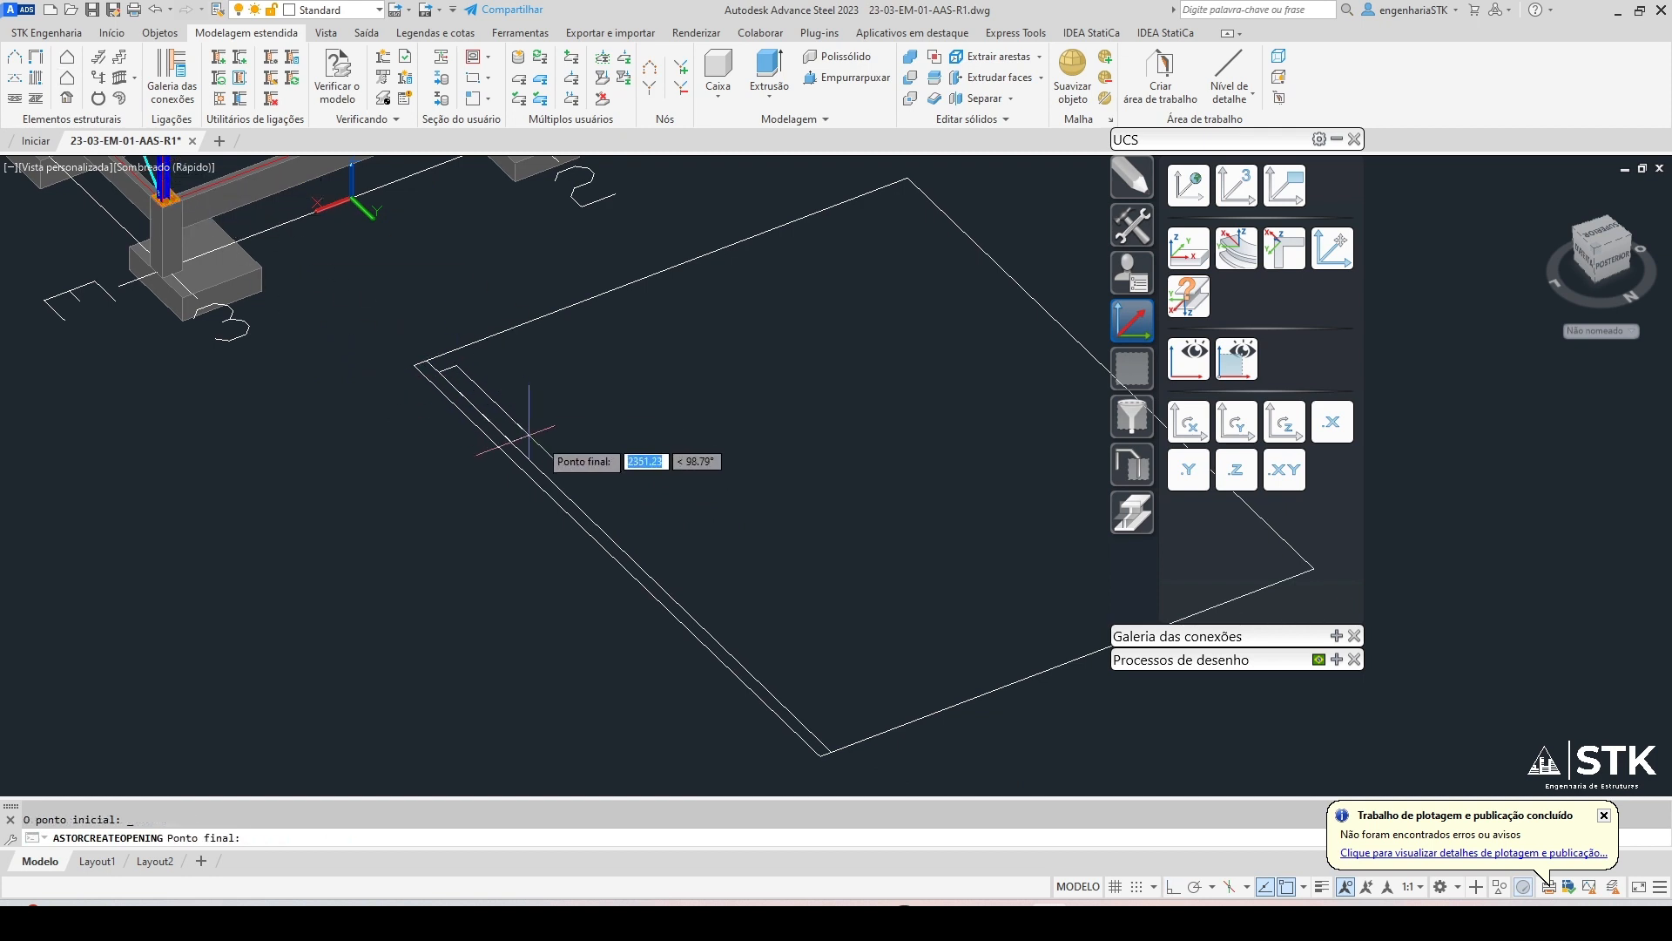
{"action": "left_click", "coordinate": [970, 611]}
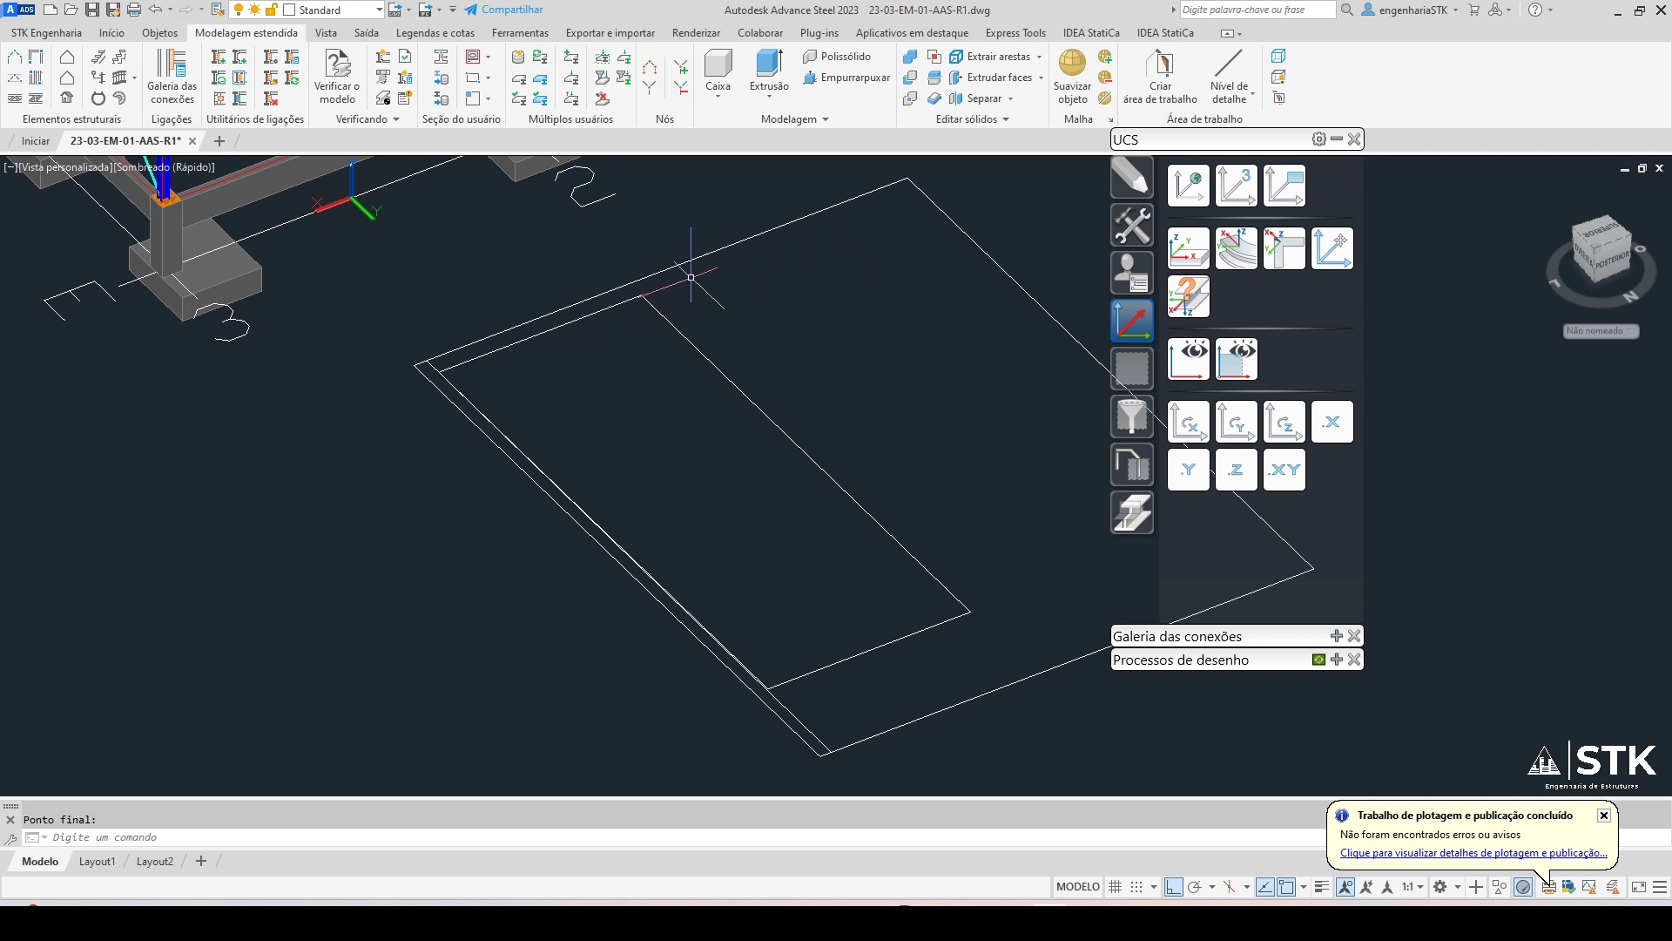
{"action": "left_click", "coordinate": [438, 396]}
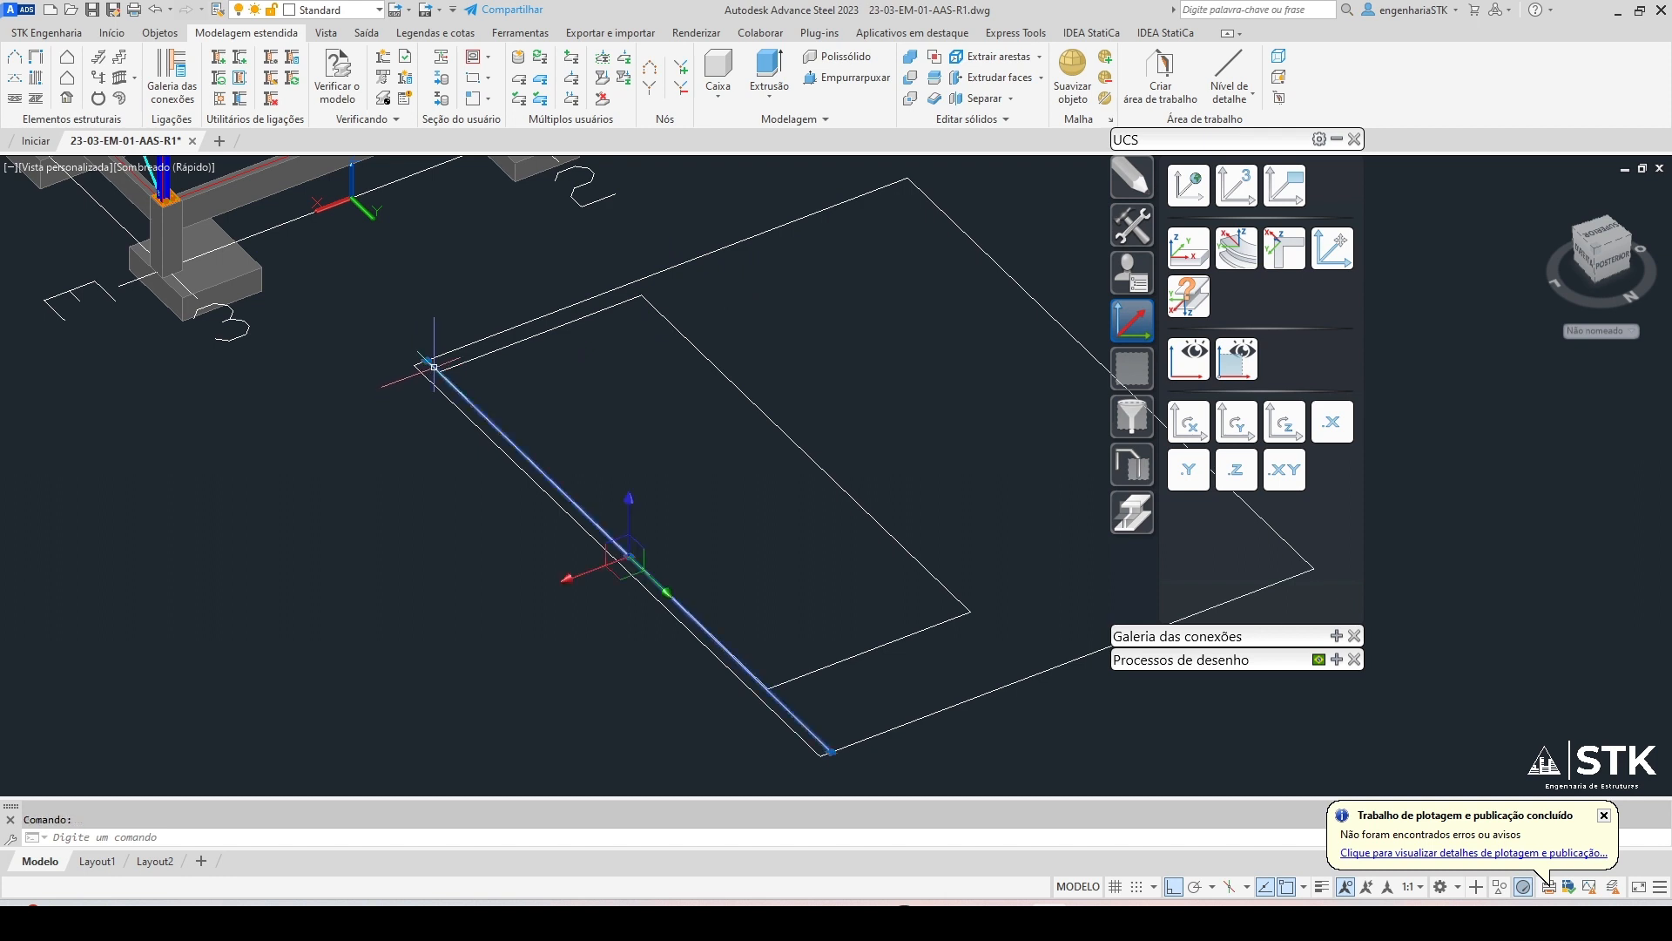
{"action": "key", "text": "Delete"}
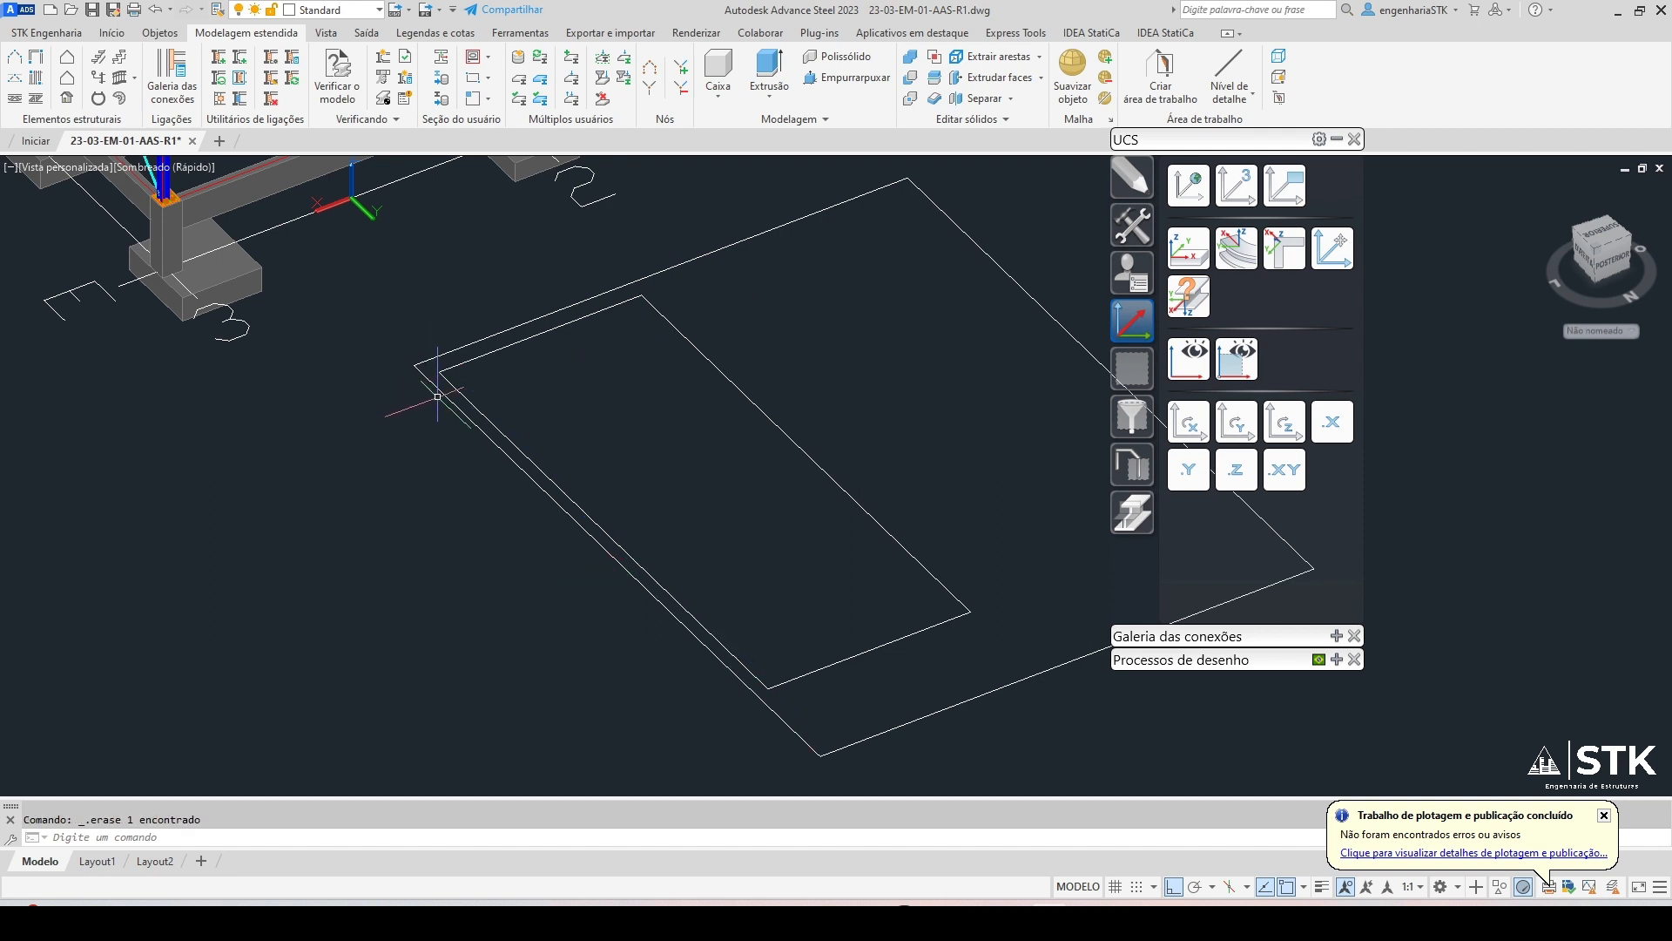
Create corrugated sheet cladding on the area with the inset opening, keeping the default settings
{"action": "left_click", "coordinate": [67, 101]}
{"action": "left_click", "coordinate": [727, 248]}
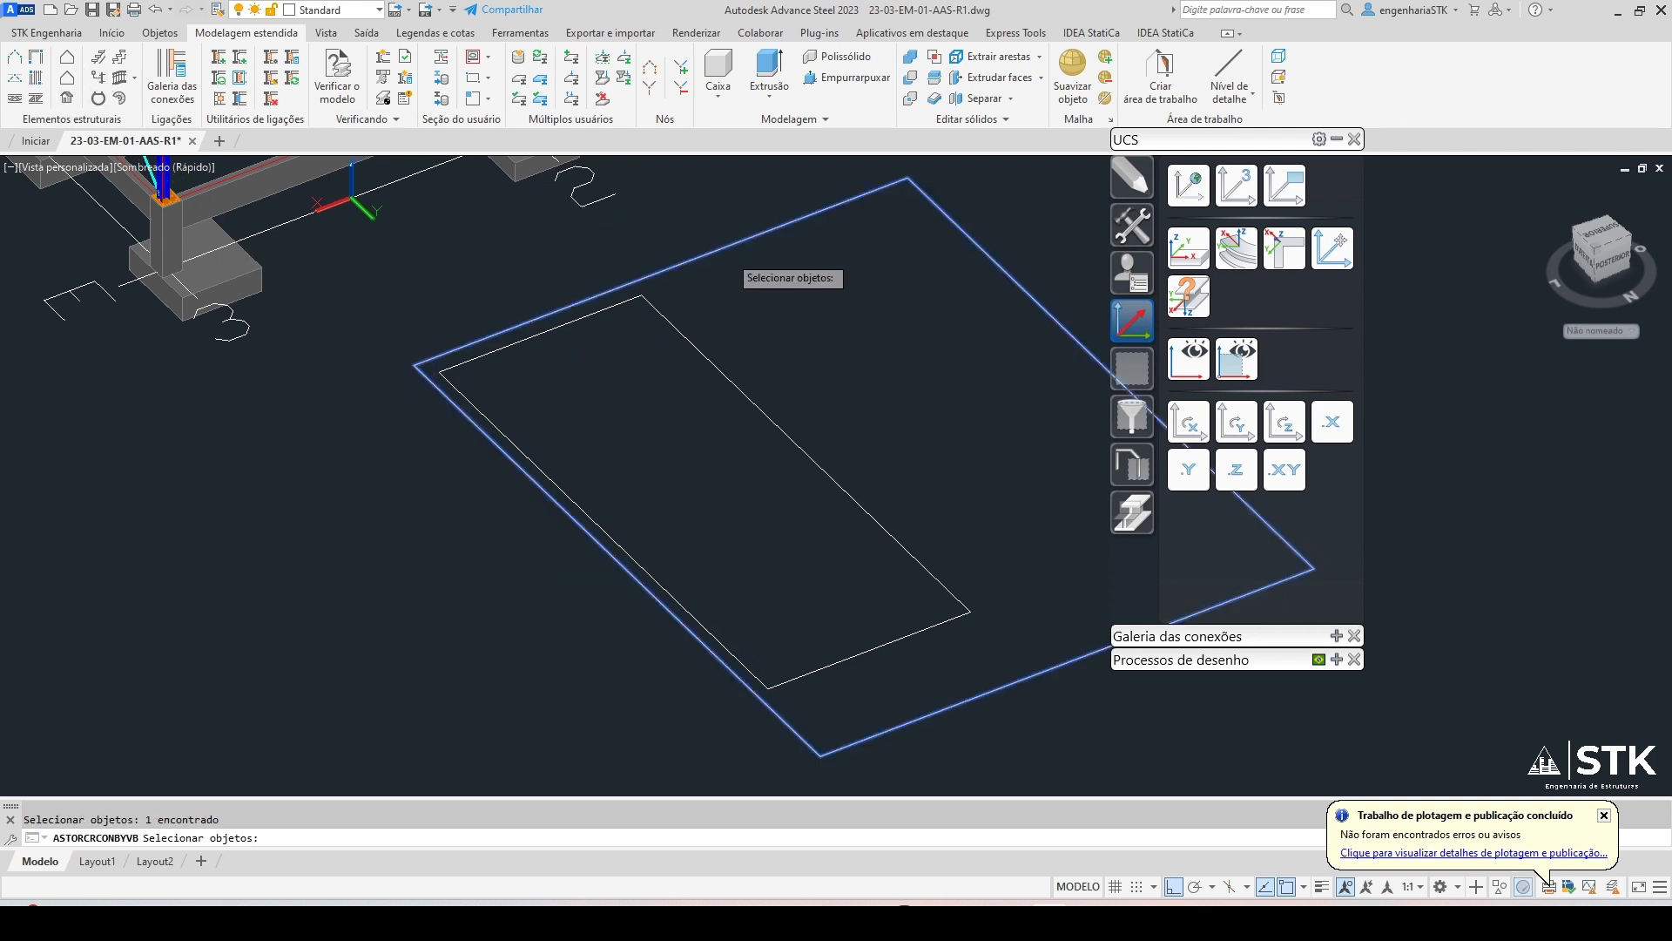
{"action": "key", "text": "Return"}
{"action": "left_click_drag", "start_coordinate": [803, 123], "coordinate": [722, 150]}
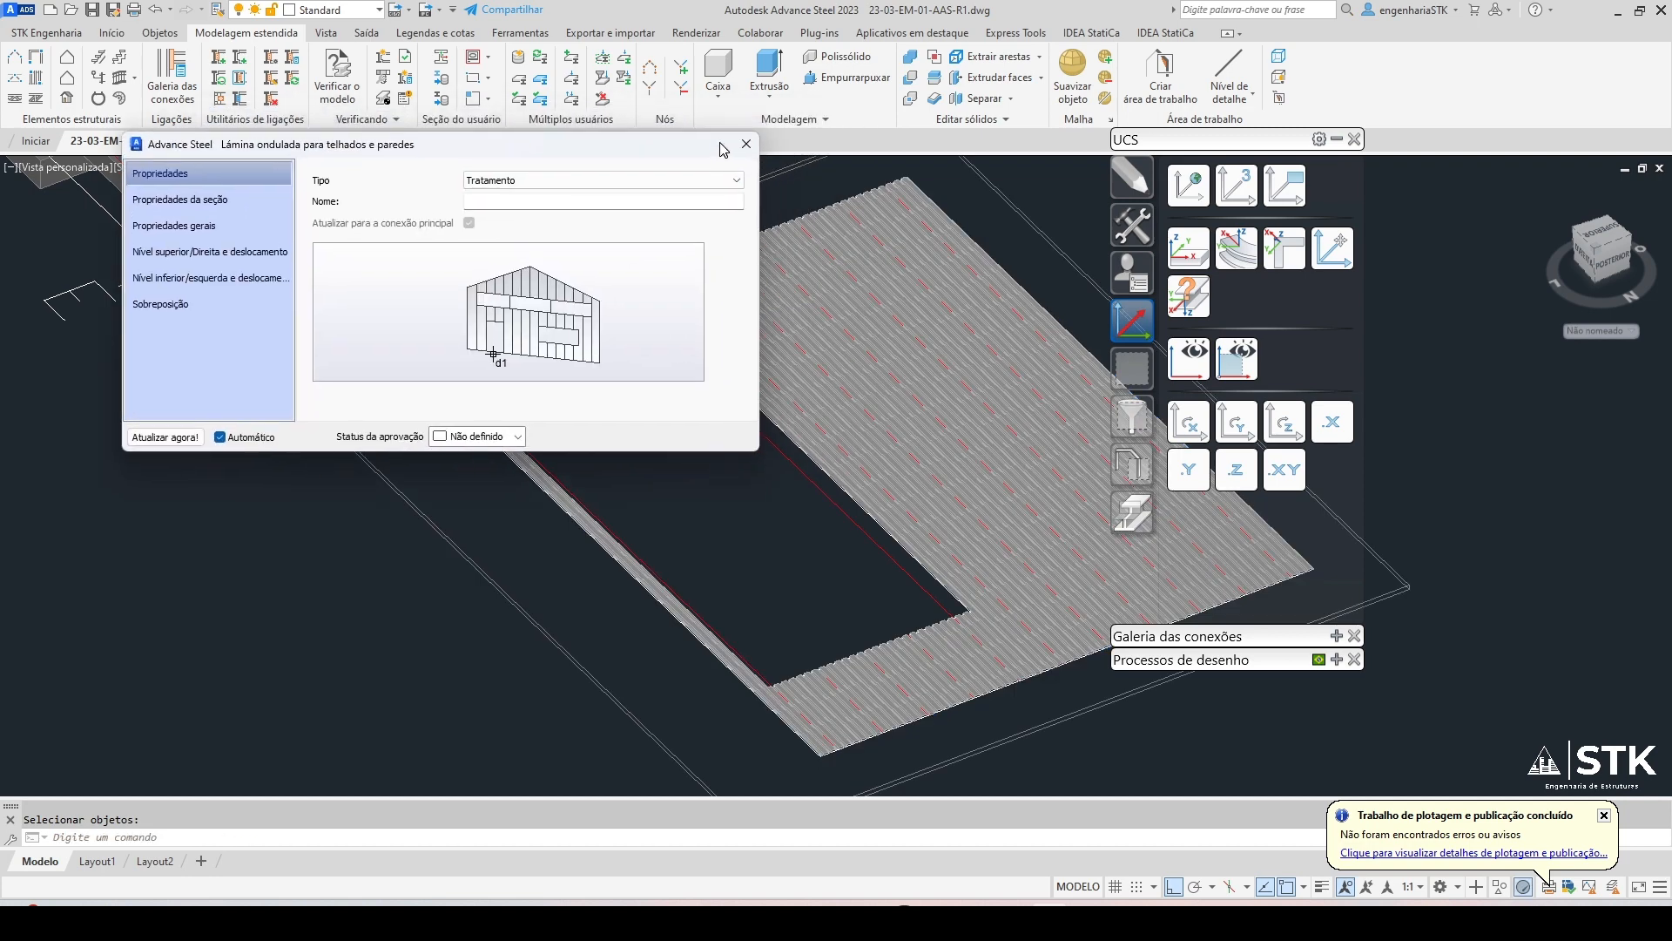
{"action": "left_click", "coordinate": [746, 144]}
Examine the sheet running along the narrow strip between the opening and the area's side edge, including its cut corners
{"action": "scroll", "coordinate": [796, 694], "scroll_direction": "up", "scroll_amount": 4}
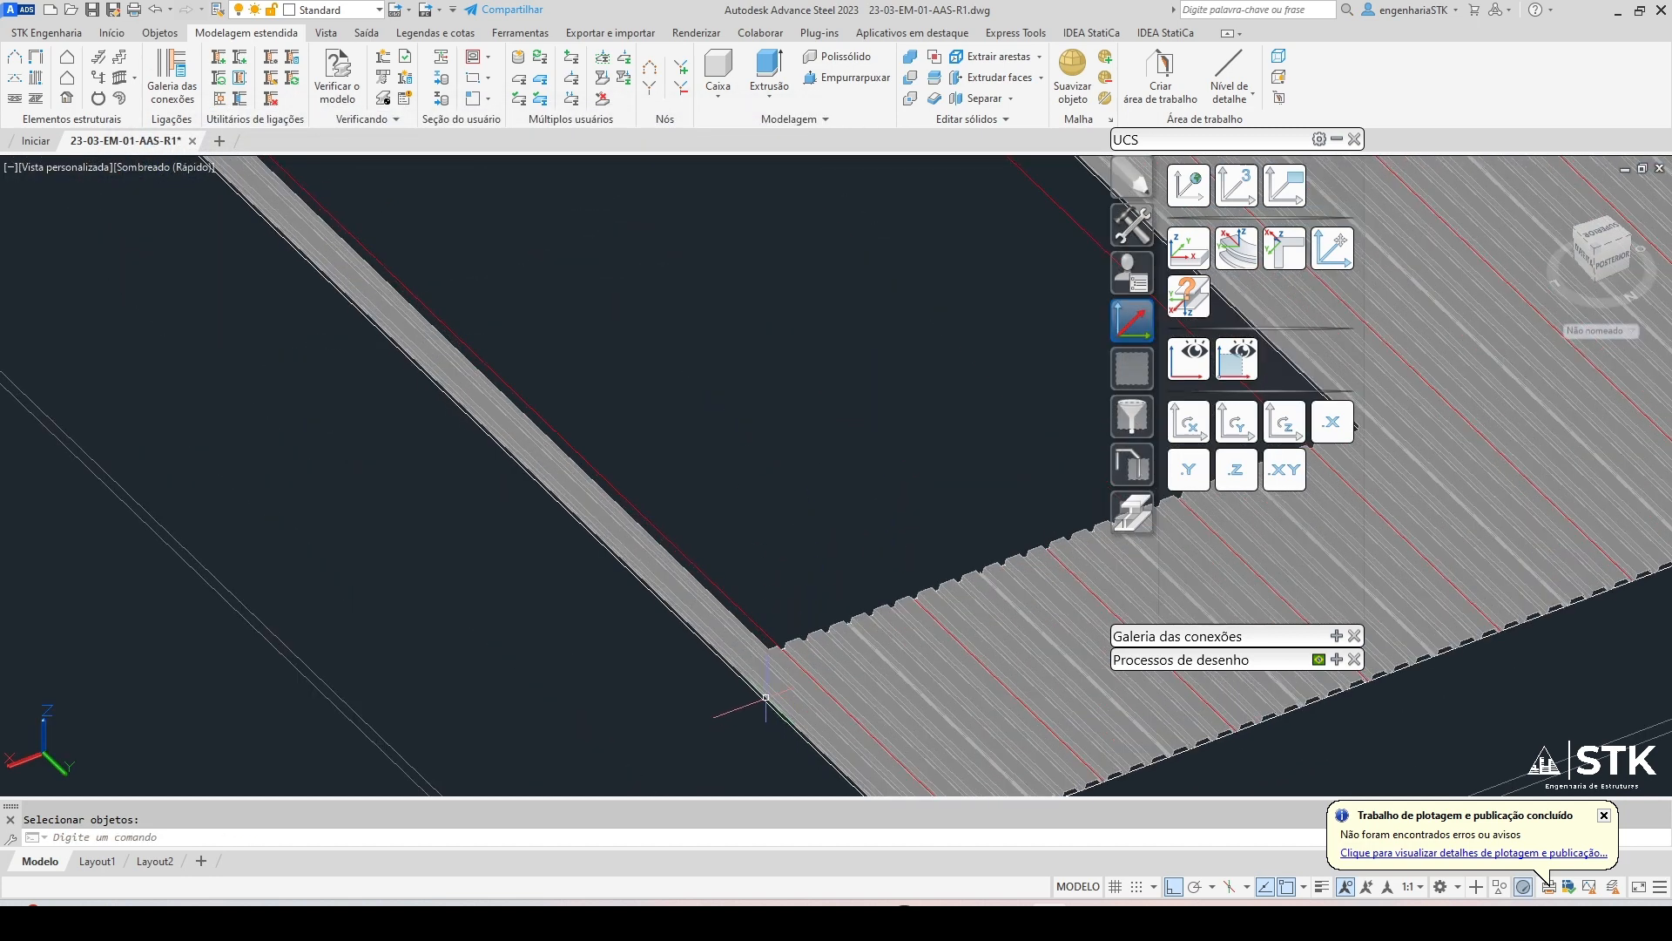
{"action": "left_click", "coordinate": [739, 627]}
{"action": "scroll", "coordinate": [720, 608], "scroll_direction": "down", "scroll_amount": 3}
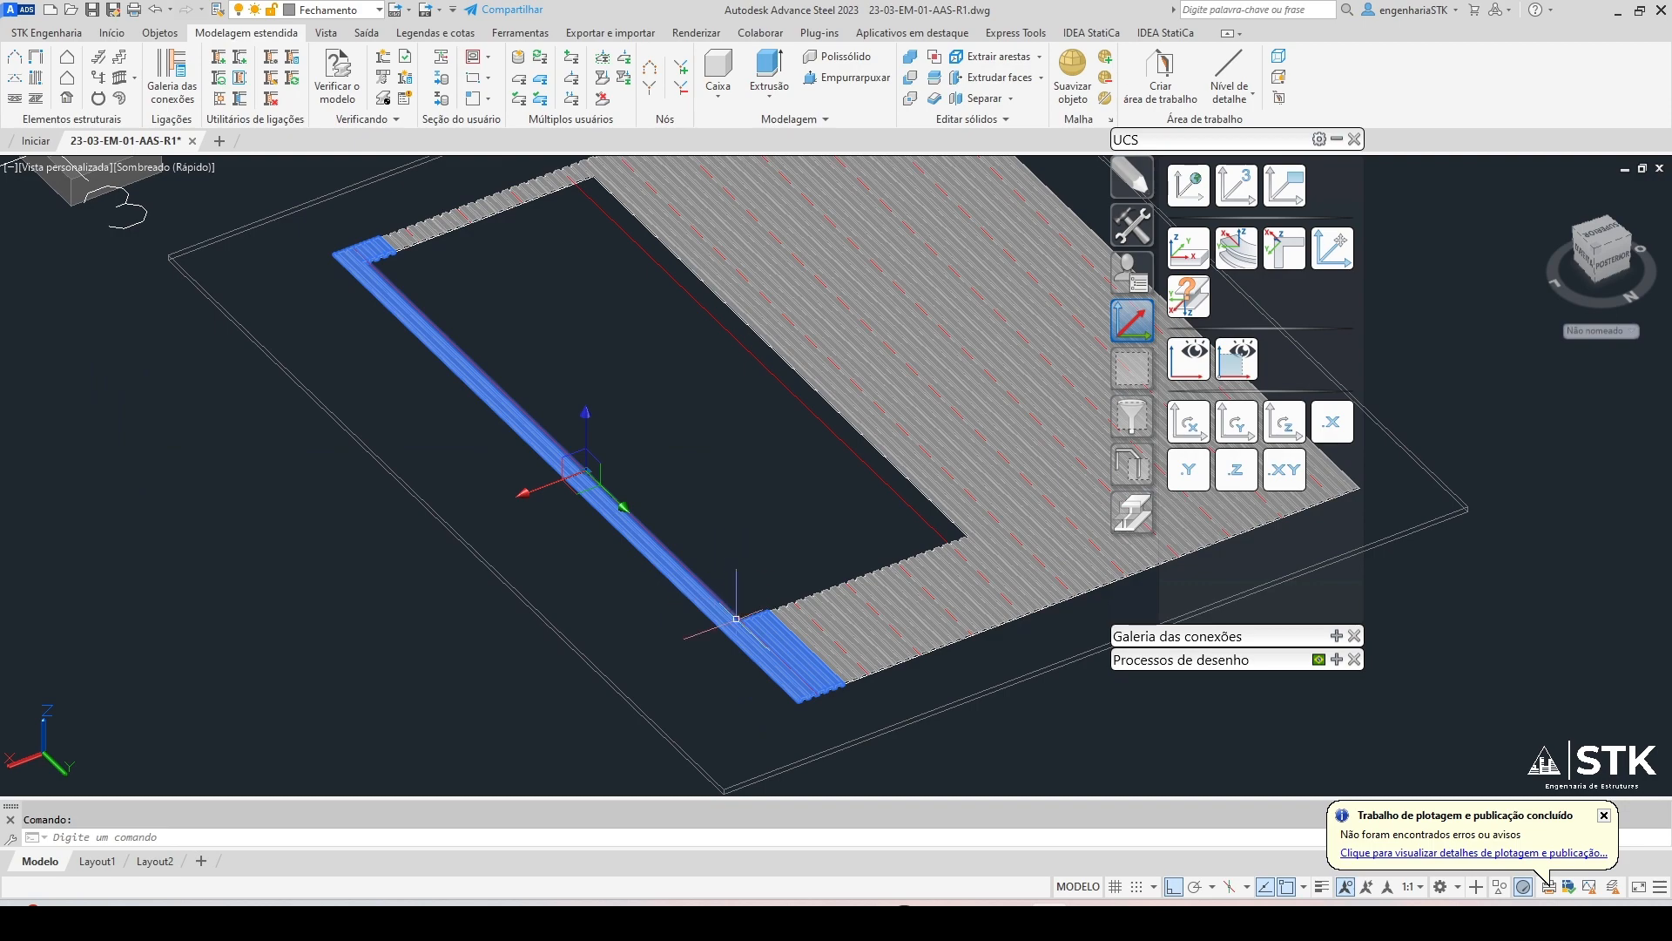
{"action": "scroll", "coordinate": [727, 599], "scroll_direction": "up", "scroll_amount": 3}
{"action": "scroll", "coordinate": [750, 568], "scroll_direction": "down", "scroll_amount": 1}
{"action": "scroll", "coordinate": [742, 397], "scroll_direction": "up", "scroll_amount": 1}
{"action": "key", "text": "Escape"}
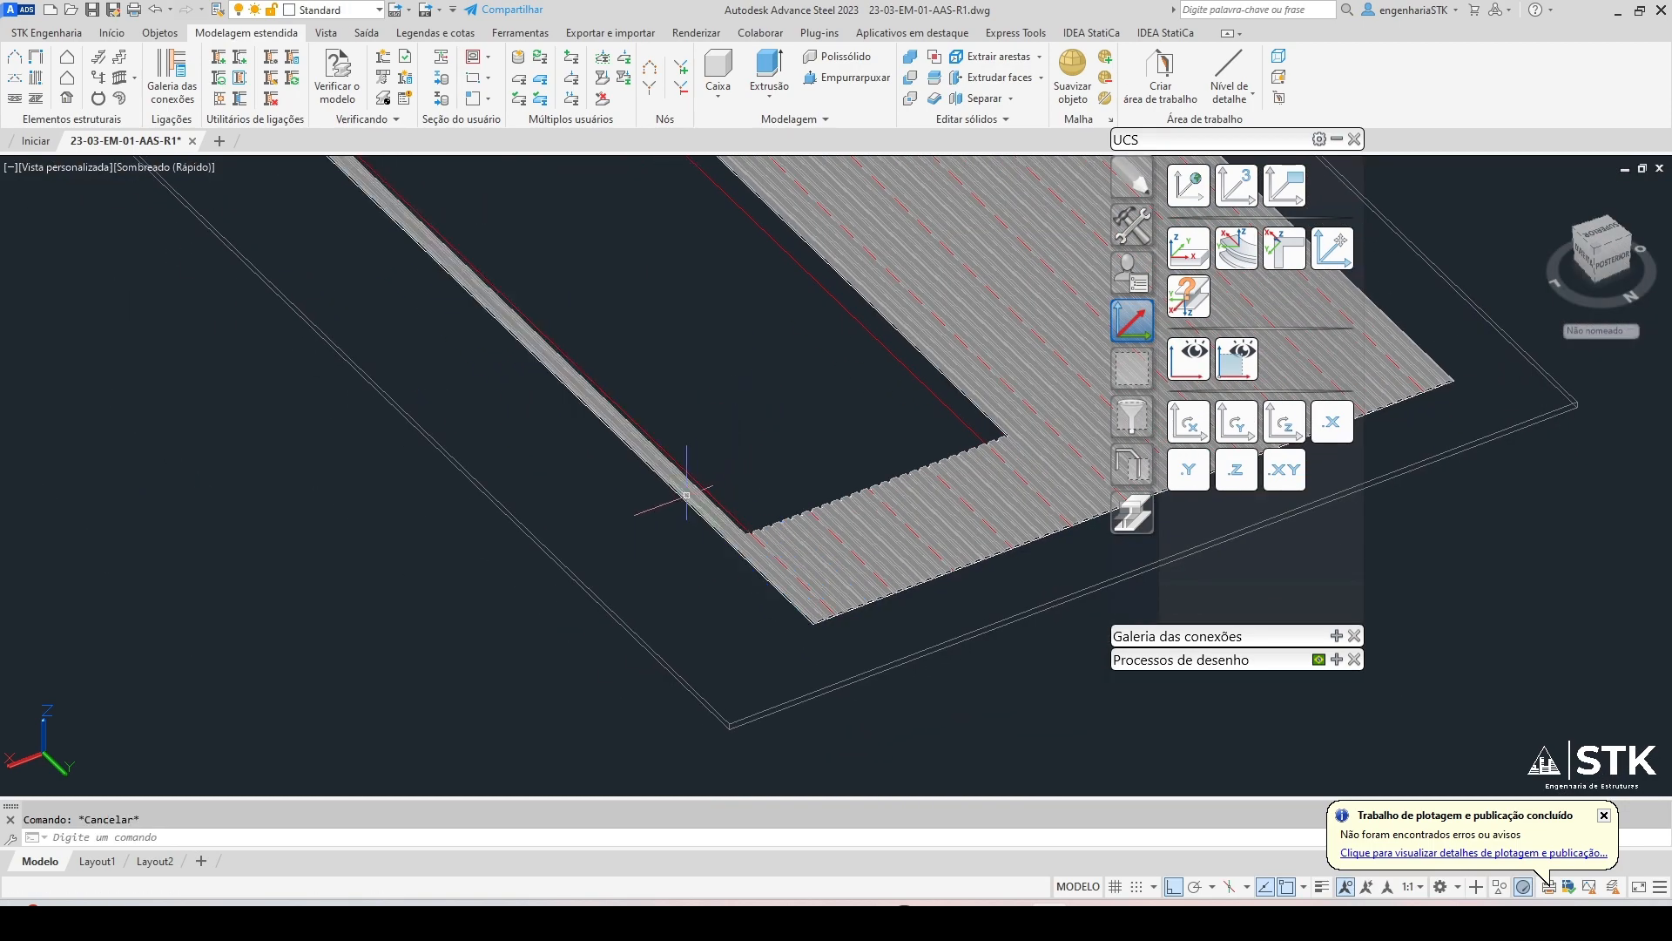
{"action": "scroll", "coordinate": [778, 520], "scroll_direction": "up", "scroll_amount": 3}
{"action": "left_click", "coordinate": [832, 561]}
{"action": "scroll", "coordinate": [833, 560], "scroll_direction": "down", "scroll_amount": 3}
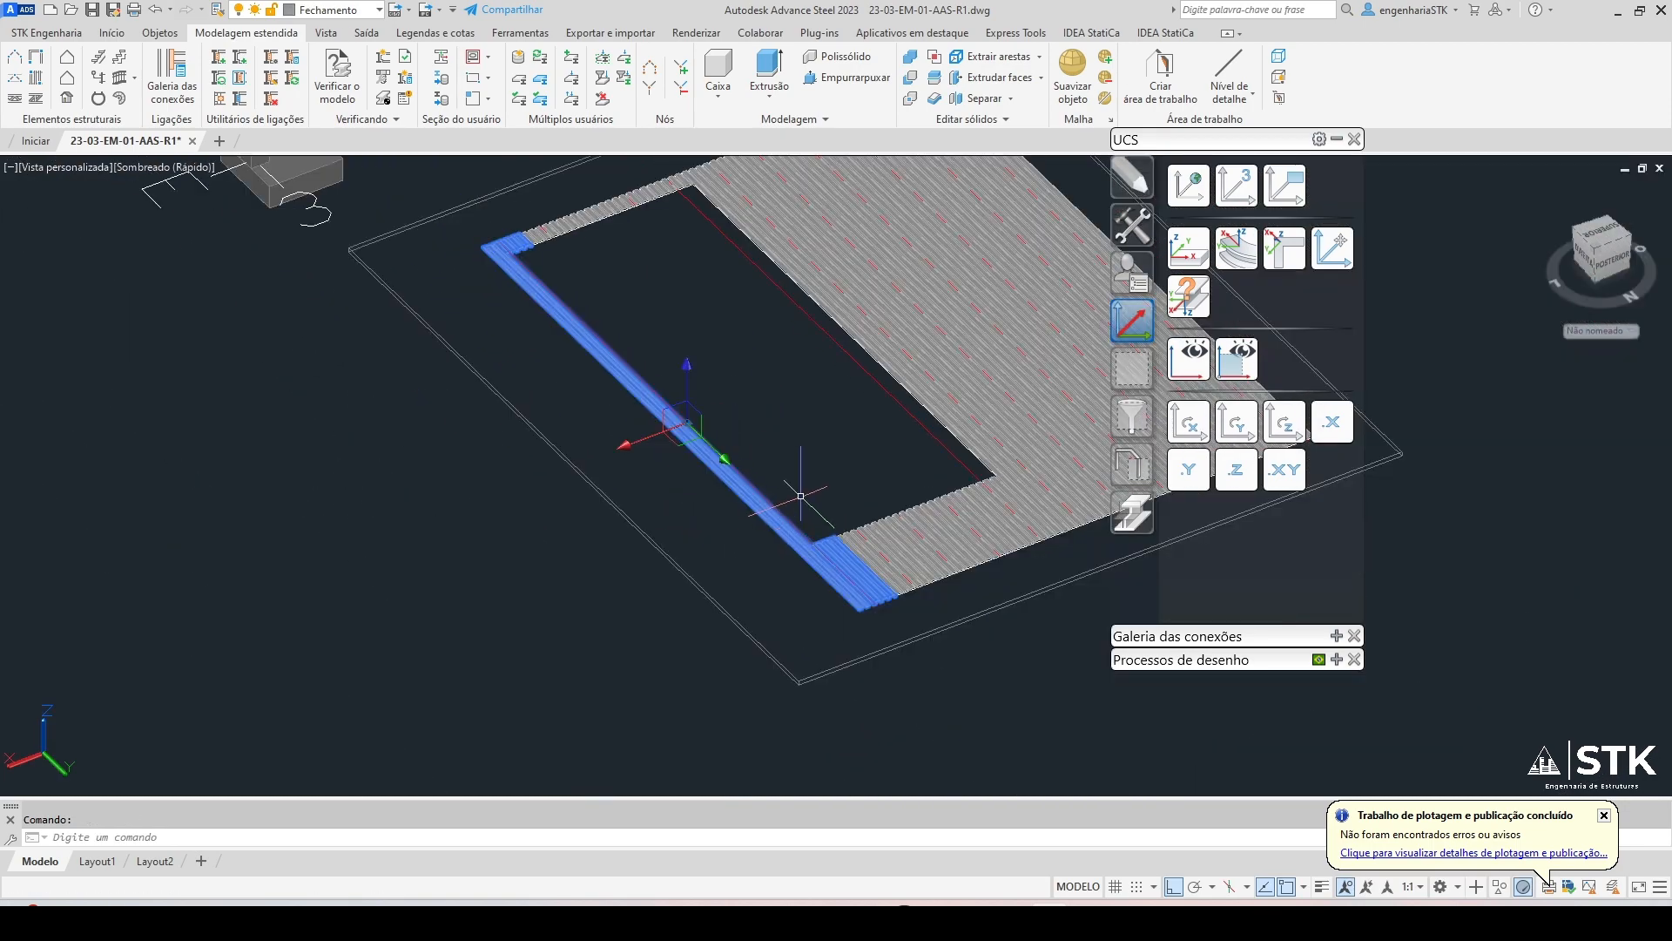
{"action": "scroll", "coordinate": [616, 362], "scroll_direction": "up", "scroll_amount": 1}
{"action": "scroll", "coordinate": [578, 422], "scroll_direction": "up", "scroll_amount": 5}
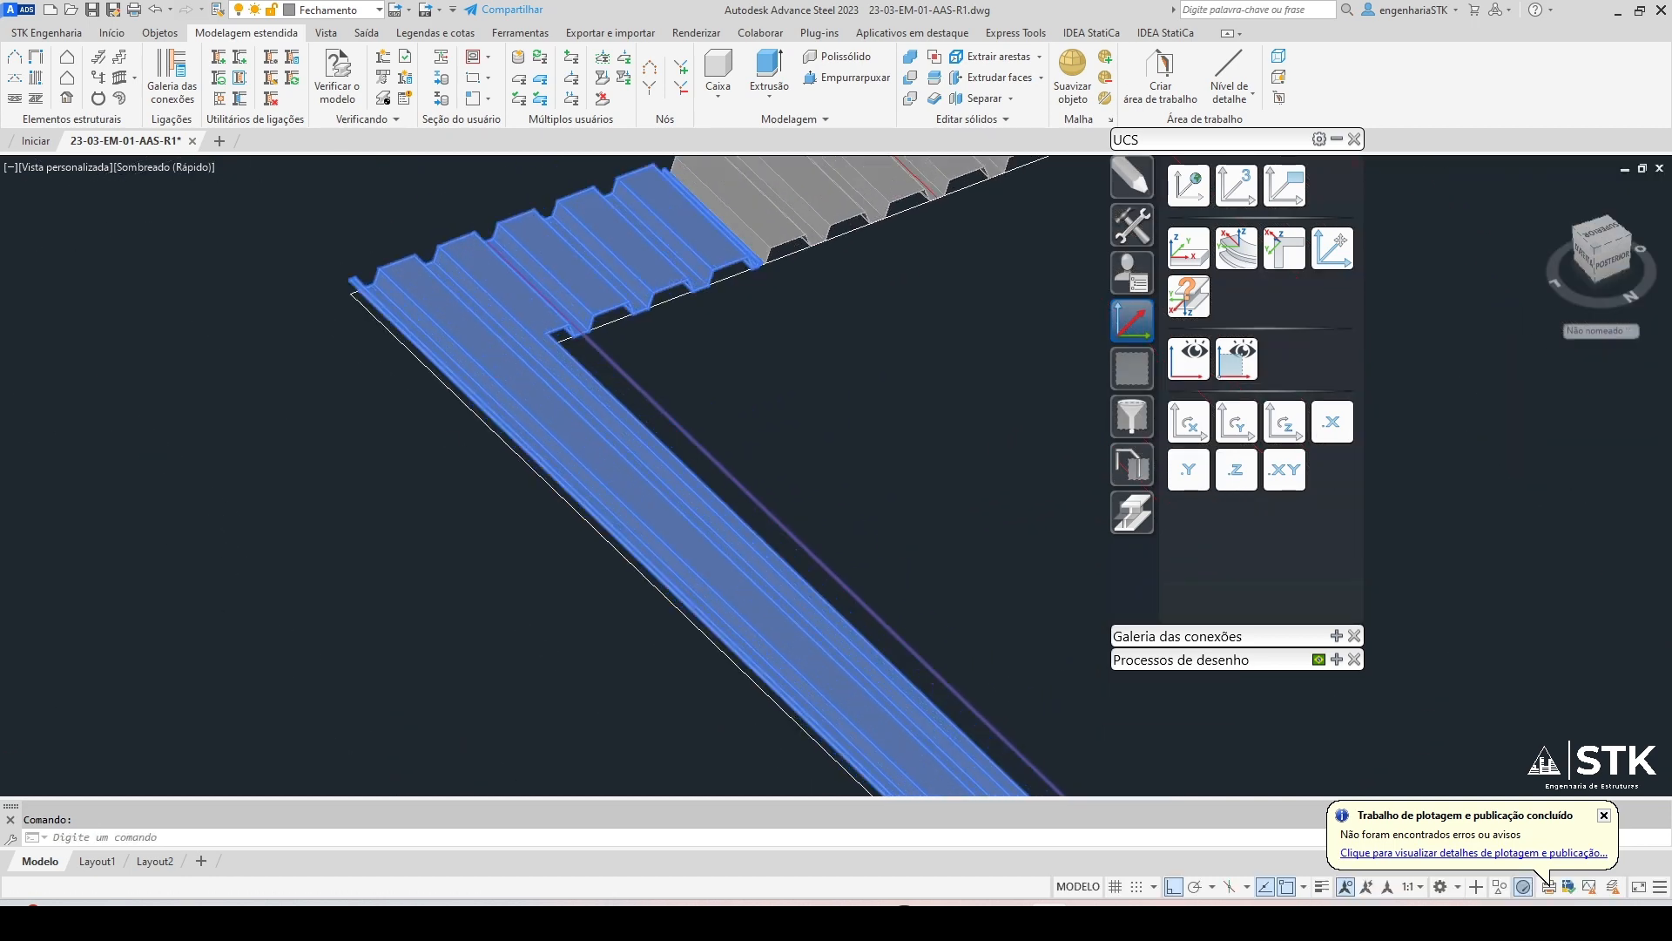
{"action": "key", "text": "Escape"}
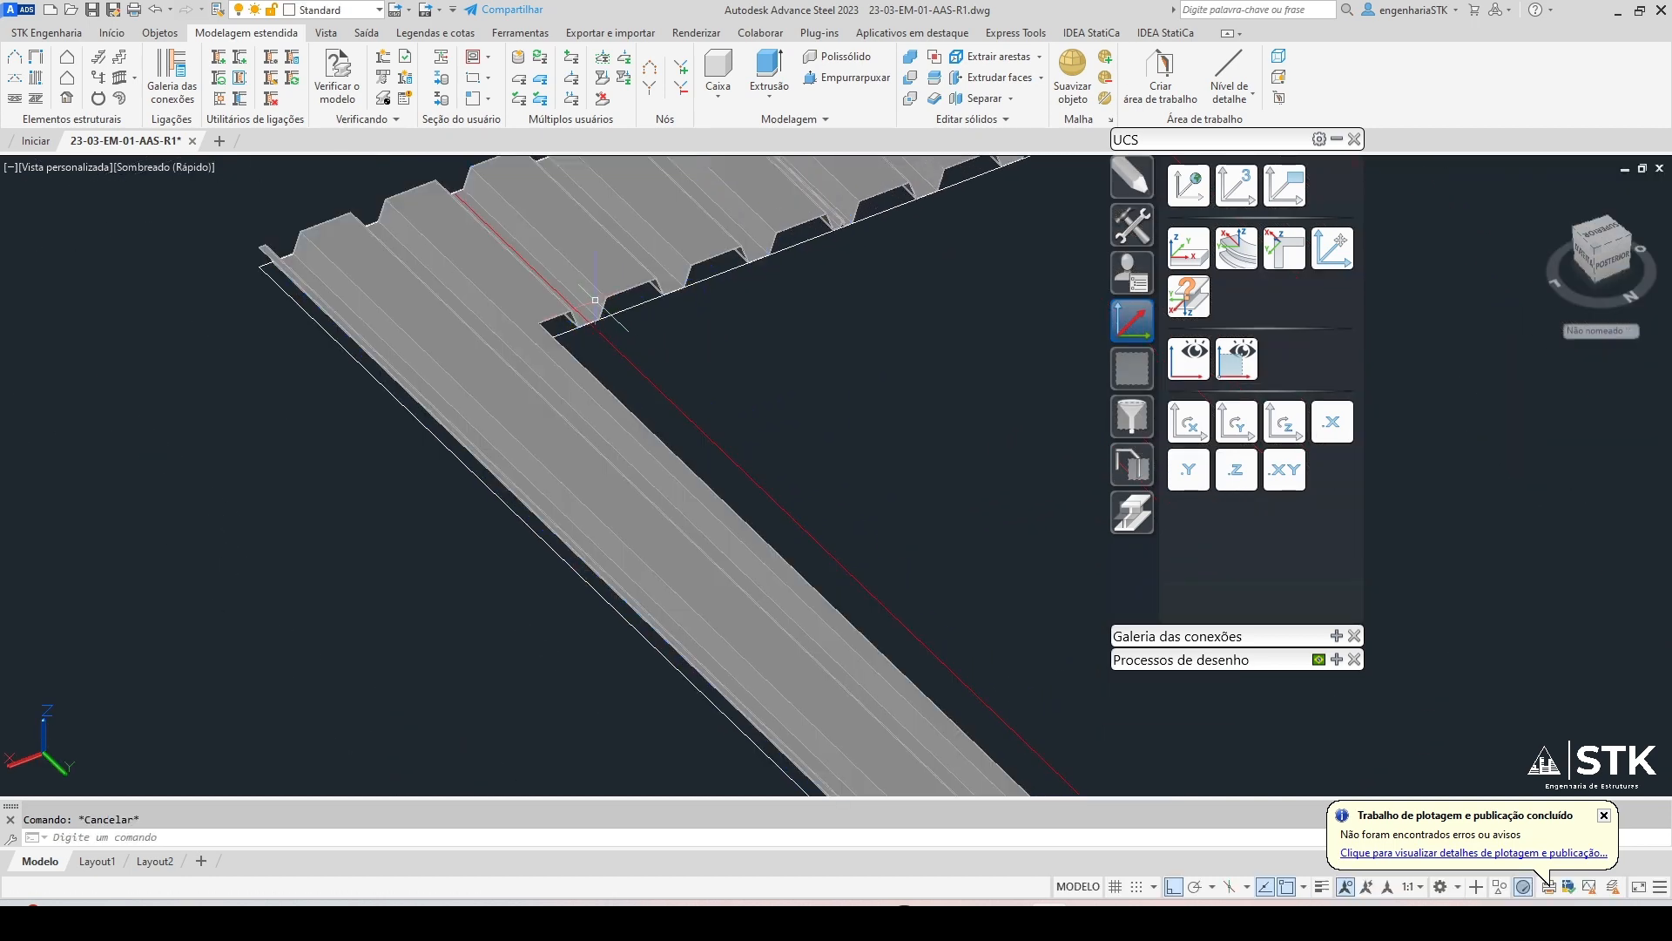
Stretch the opening's corner outward toward the area's side edge to narrow the remaining cladding strip
{"action": "left_click", "coordinate": [537, 341]}
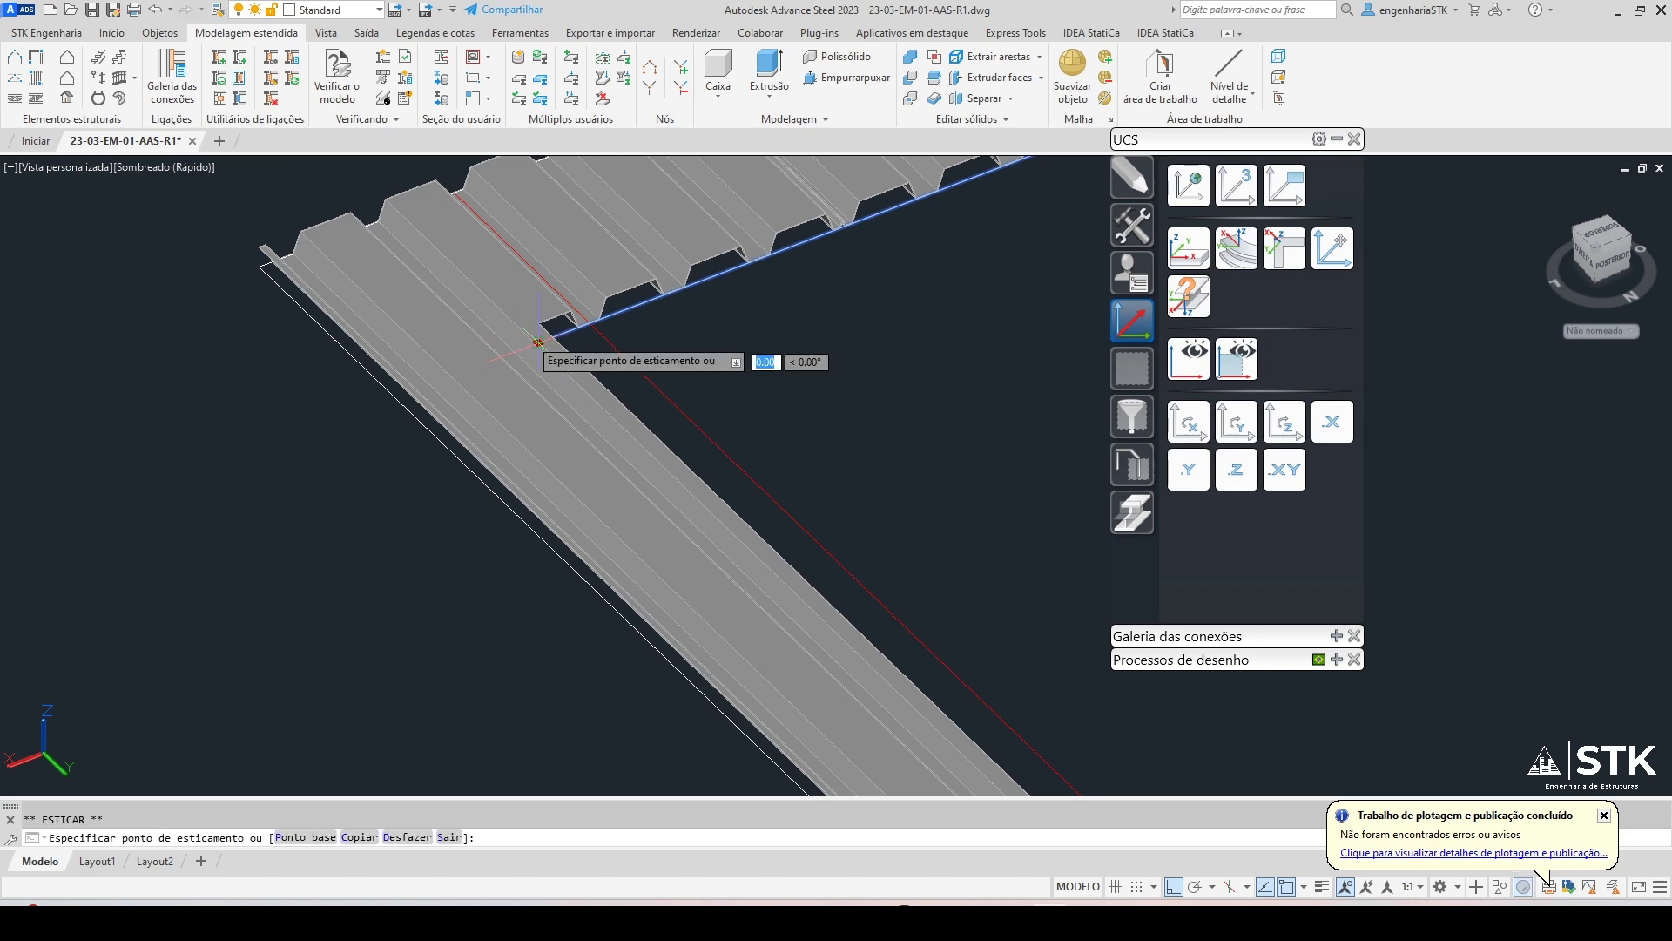
{"action": "left_click", "coordinate": [288, 270]}
{"action": "key", "text": "Escape"}
{"action": "scroll", "coordinate": [749, 505], "scroll_direction": "down", "scroll_amount": 6}
{"action": "middle_click_drag", "start_coordinate": [749, 505], "coordinate": [605, 351]}
{"action": "scroll", "coordinate": [771, 594], "scroll_direction": "up", "scroll_amount": 5}
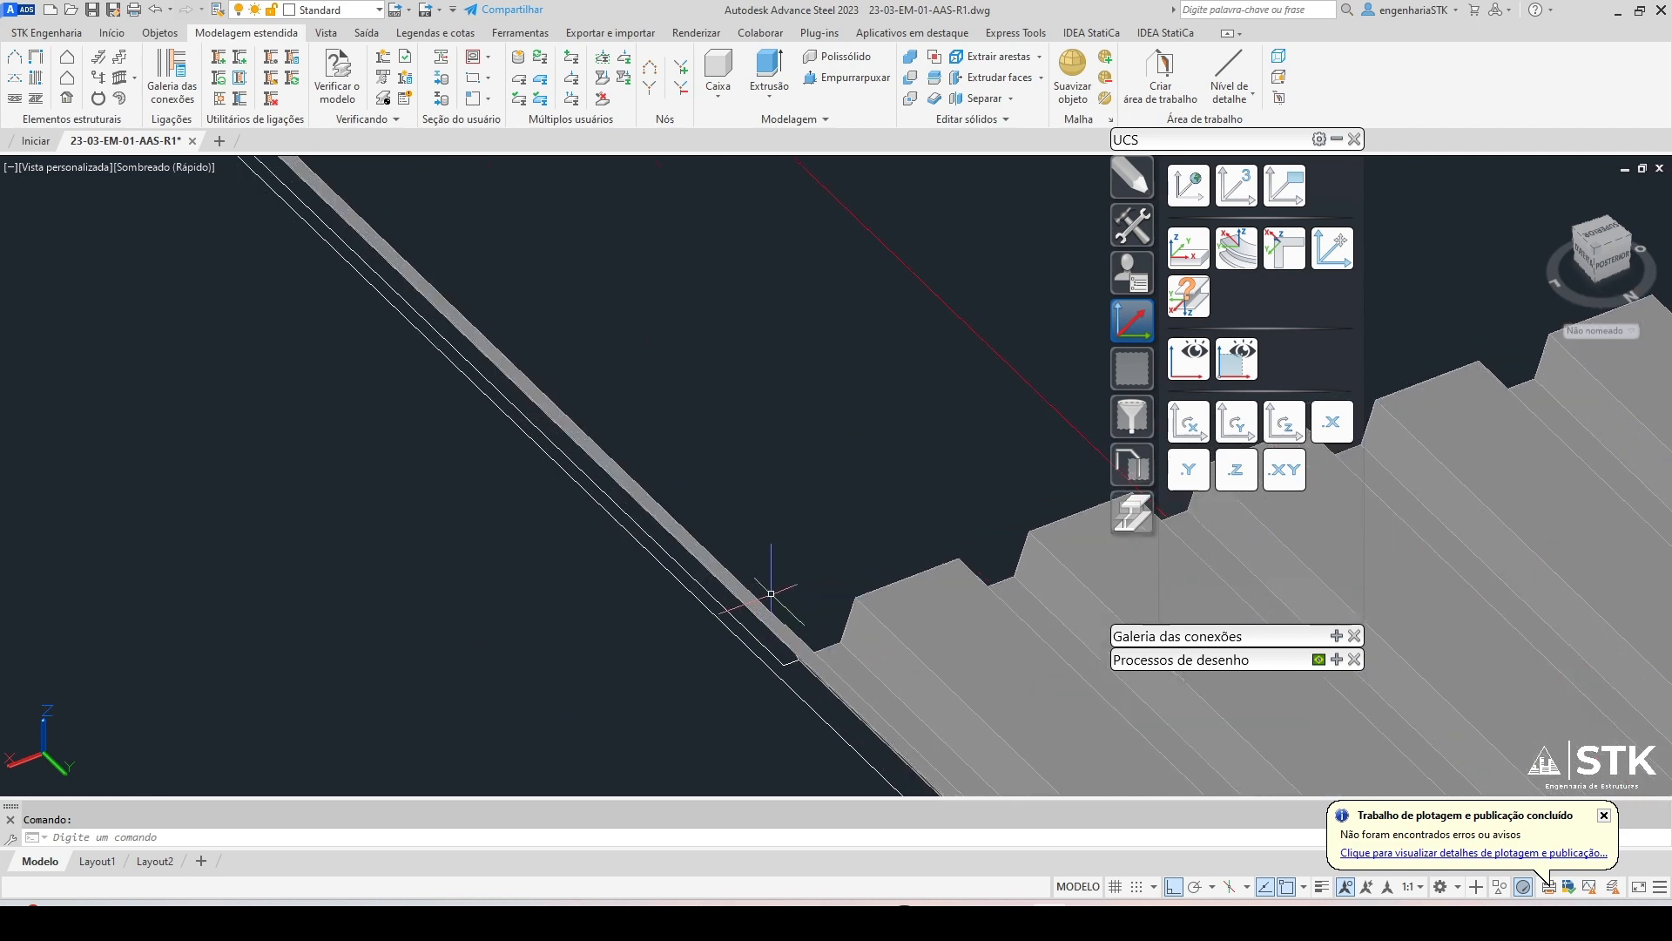
Delete the corrugated sheet cladding from the test area beside the building
{"action": "scroll", "coordinate": [766, 305], "scroll_direction": "down", "scroll_amount": 8}
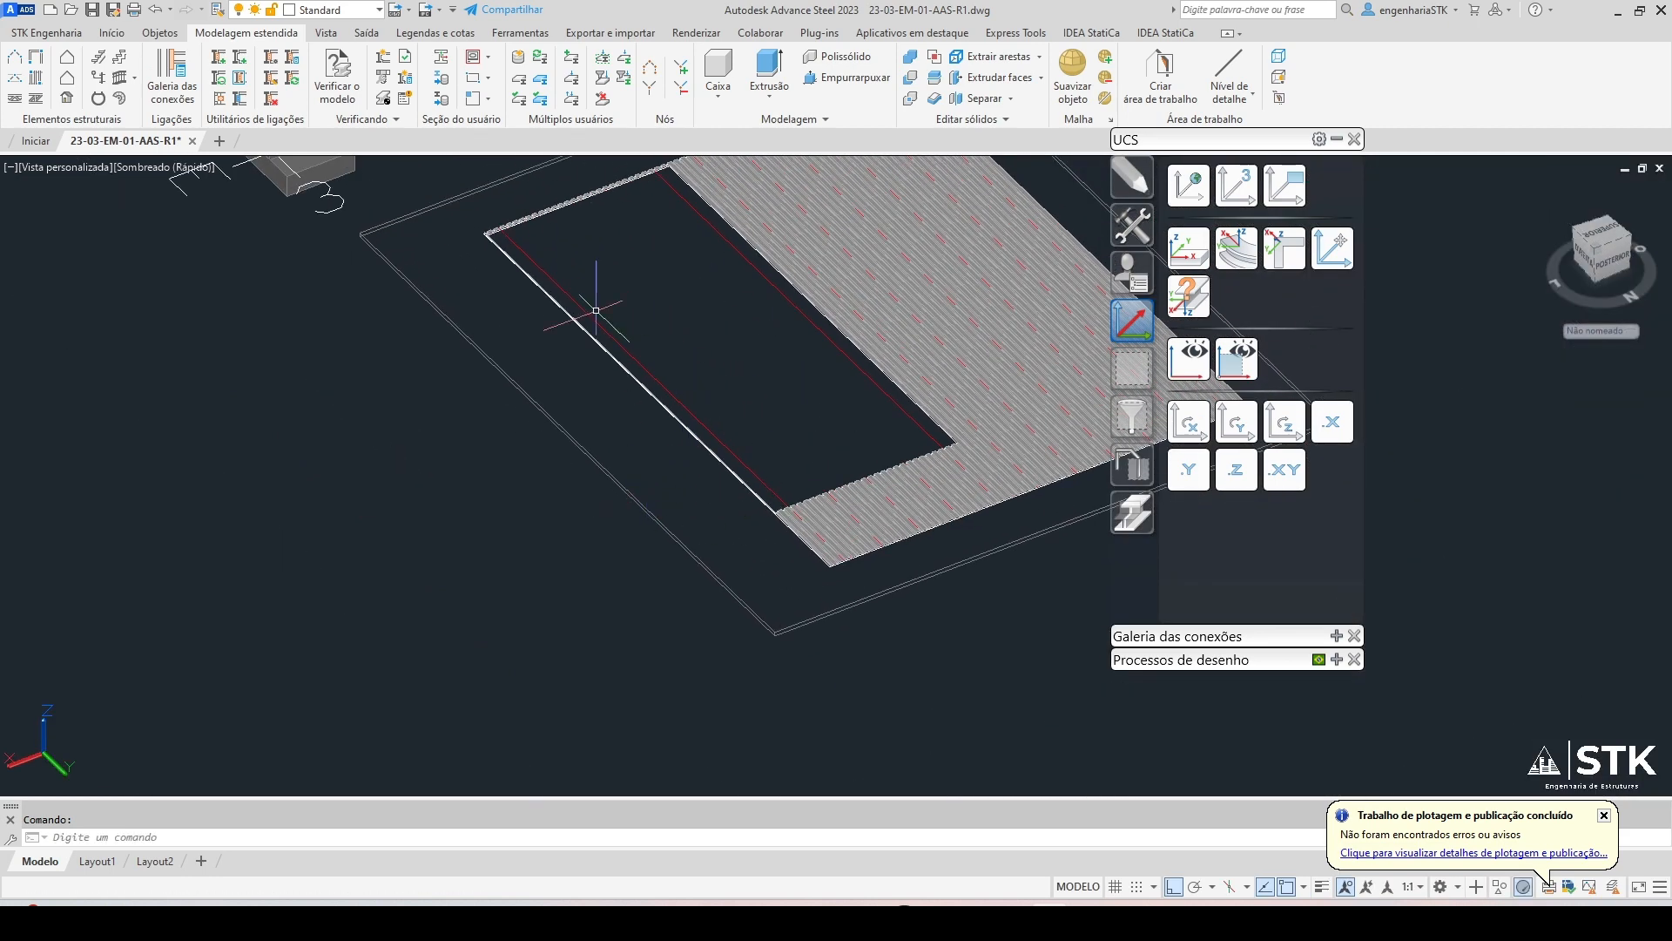
{"action": "scroll", "coordinate": [584, 374], "scroll_direction": "down", "scroll_amount": 3}
{"action": "scroll", "coordinate": [699, 329], "scroll_direction": "up", "scroll_amount": 2}
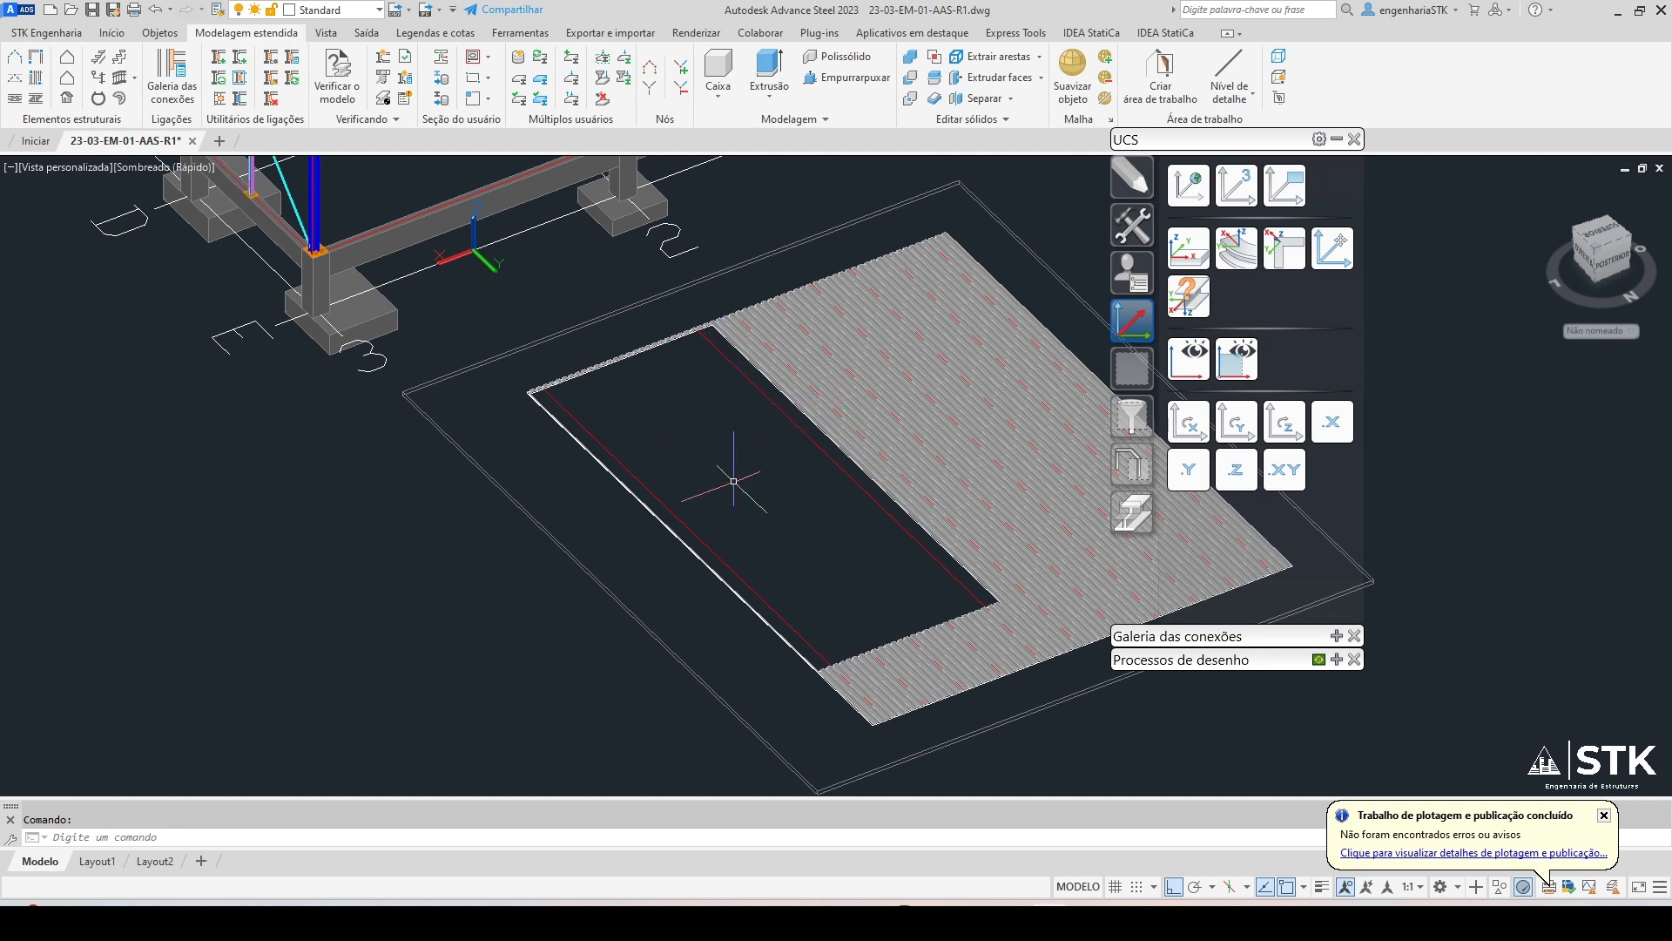
{"action": "scroll", "coordinate": [763, 548], "scroll_direction": "down", "scroll_amount": 2}
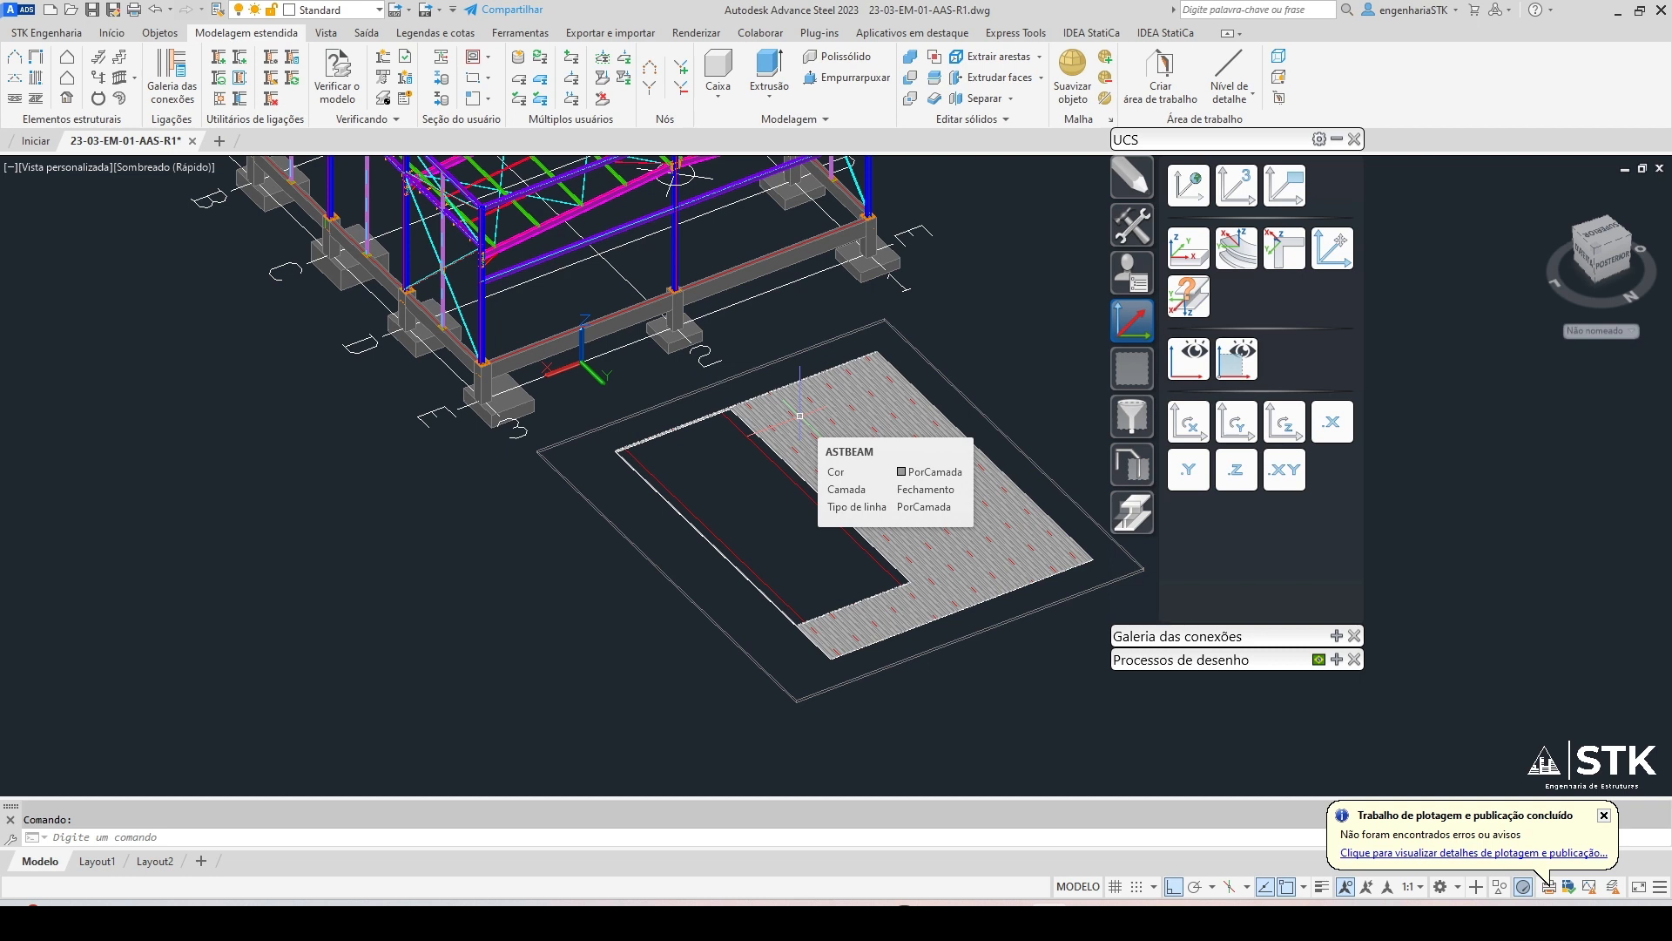
{"action": "left_click", "coordinate": [799, 415]}
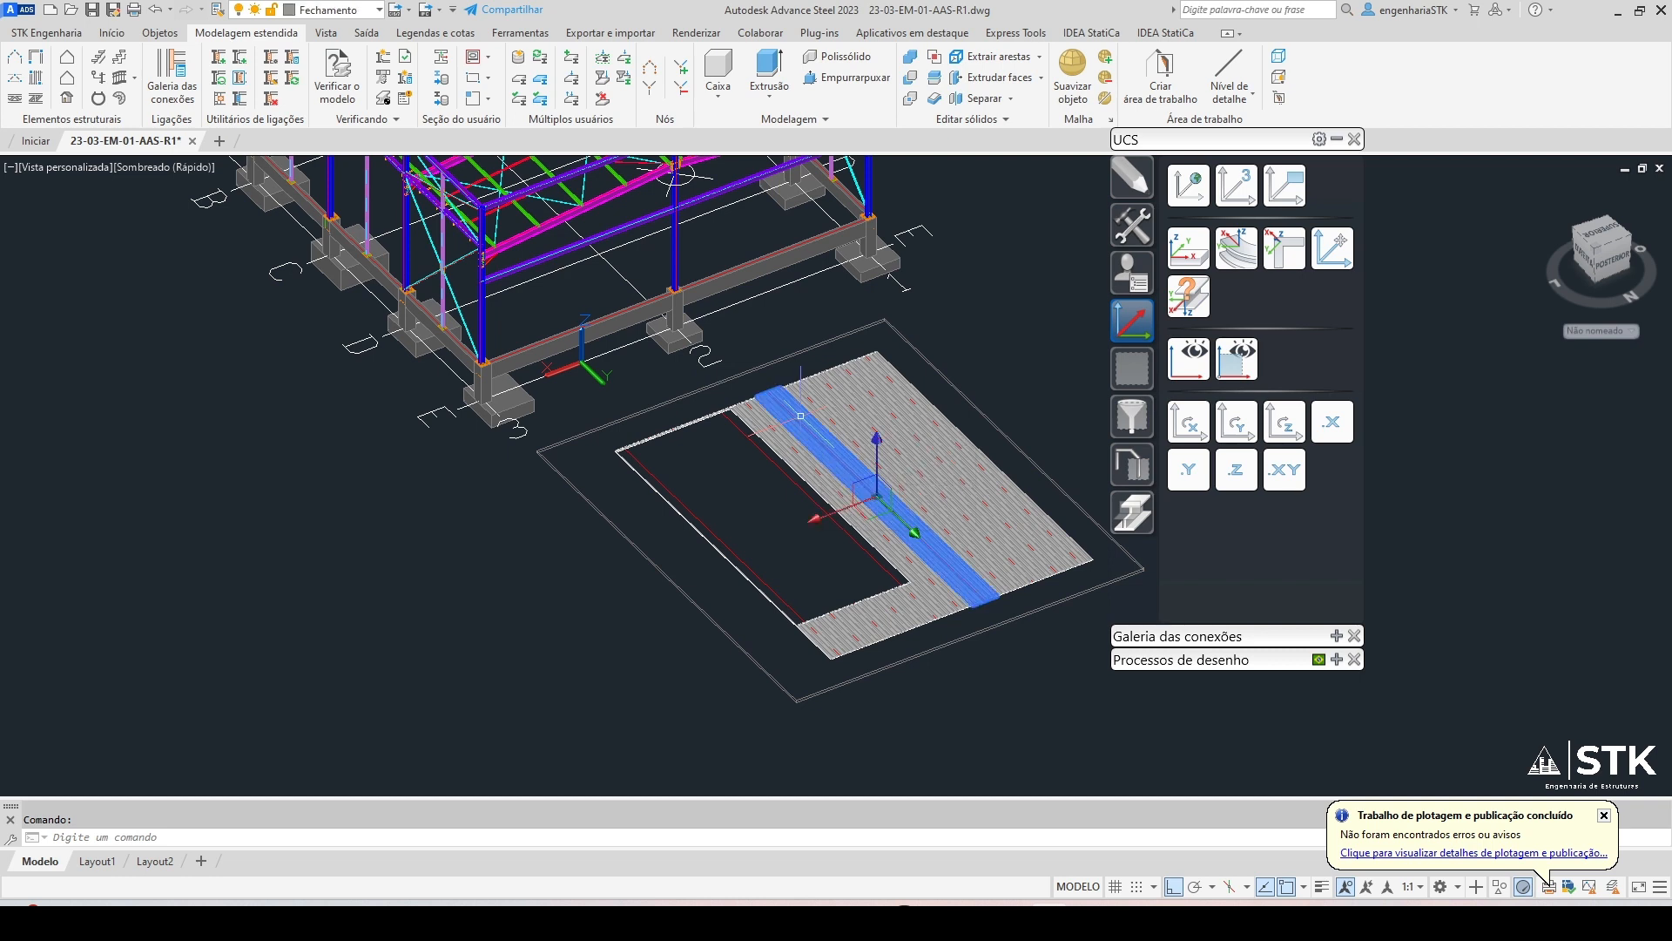
{"action": "key", "text": "Delete"}
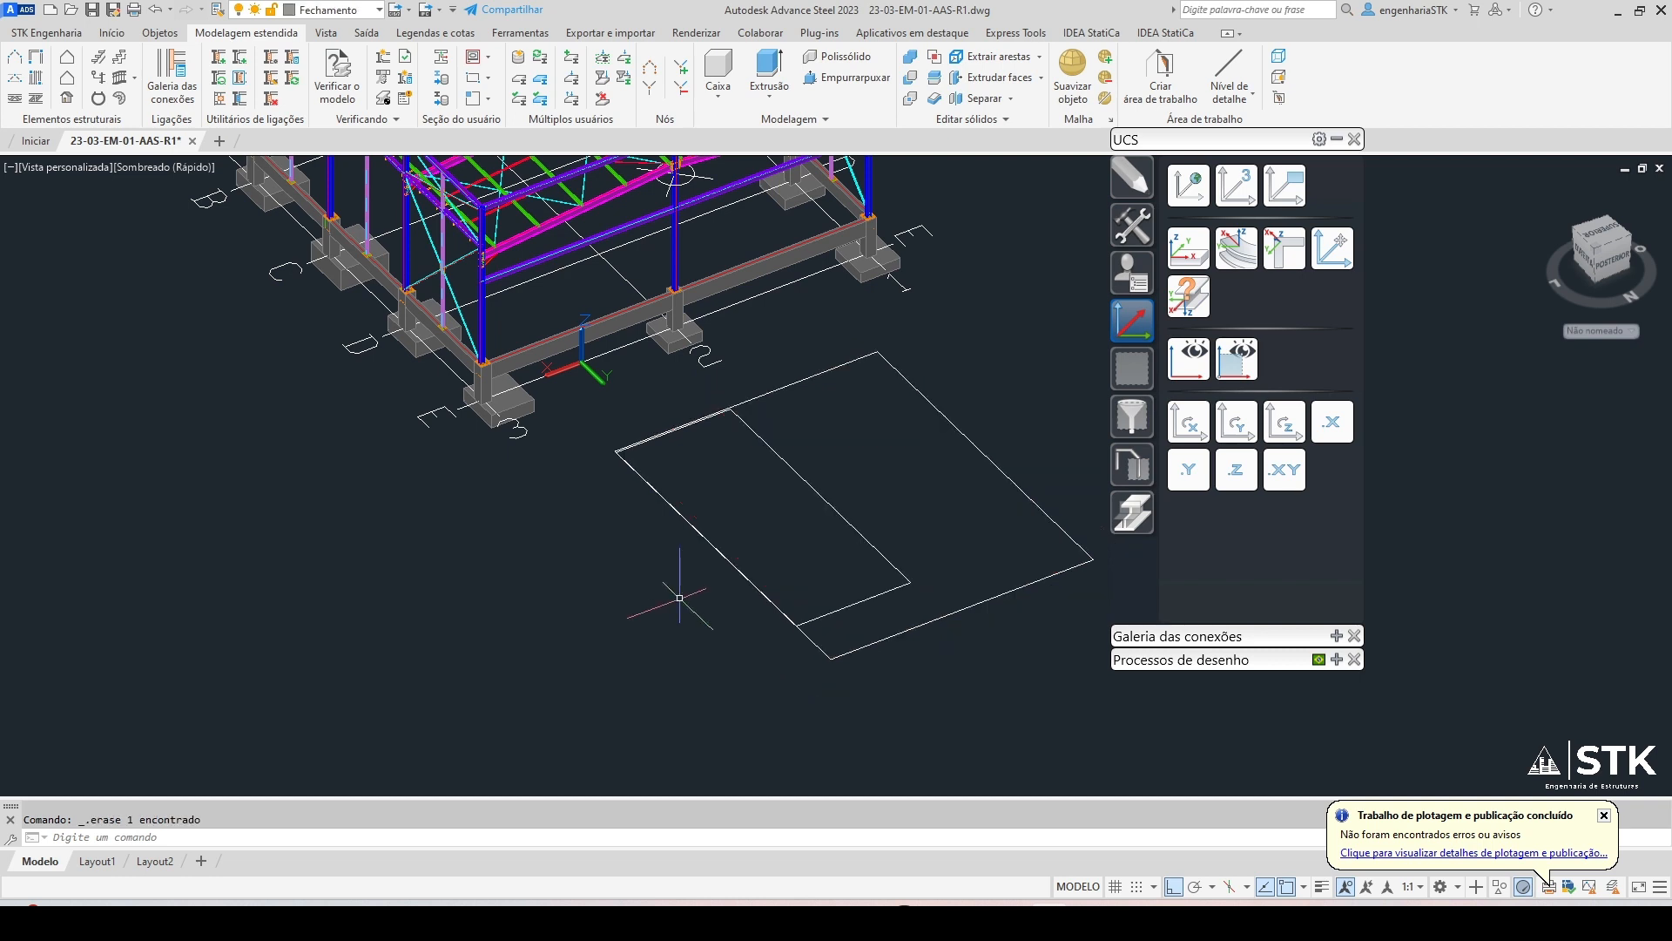
Delete the test area's outline together with its opening
{"action": "left_click", "coordinate": [801, 472]}
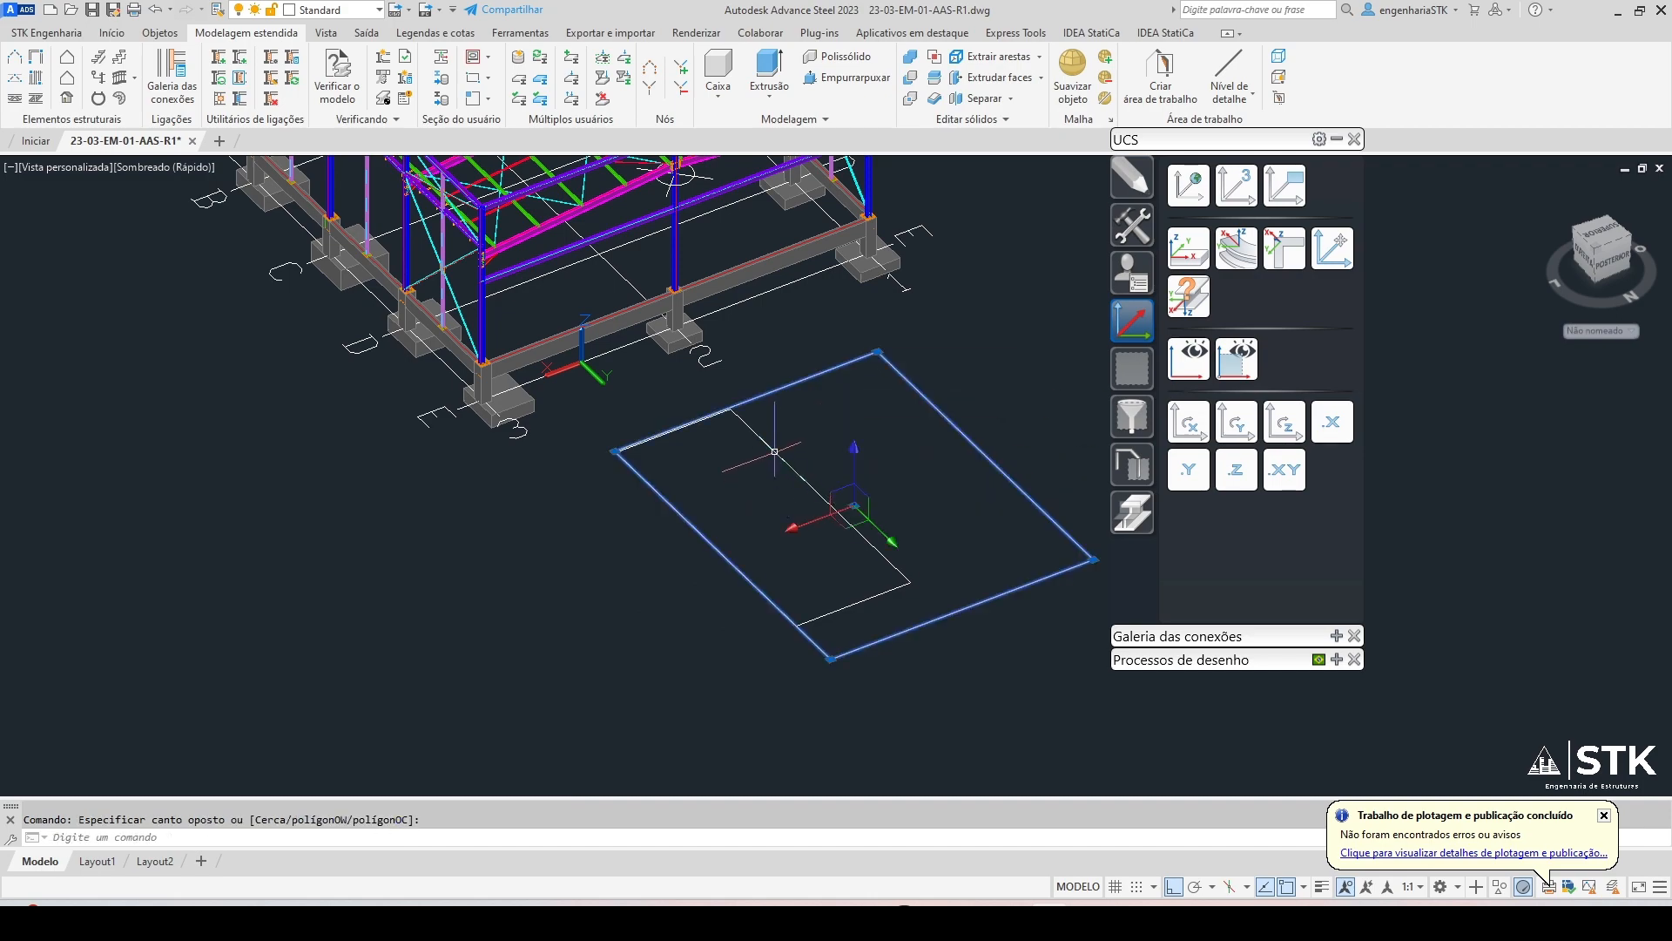
{"action": "left_click", "coordinate": [775, 451]}
{"action": "key", "text": "Delete"}
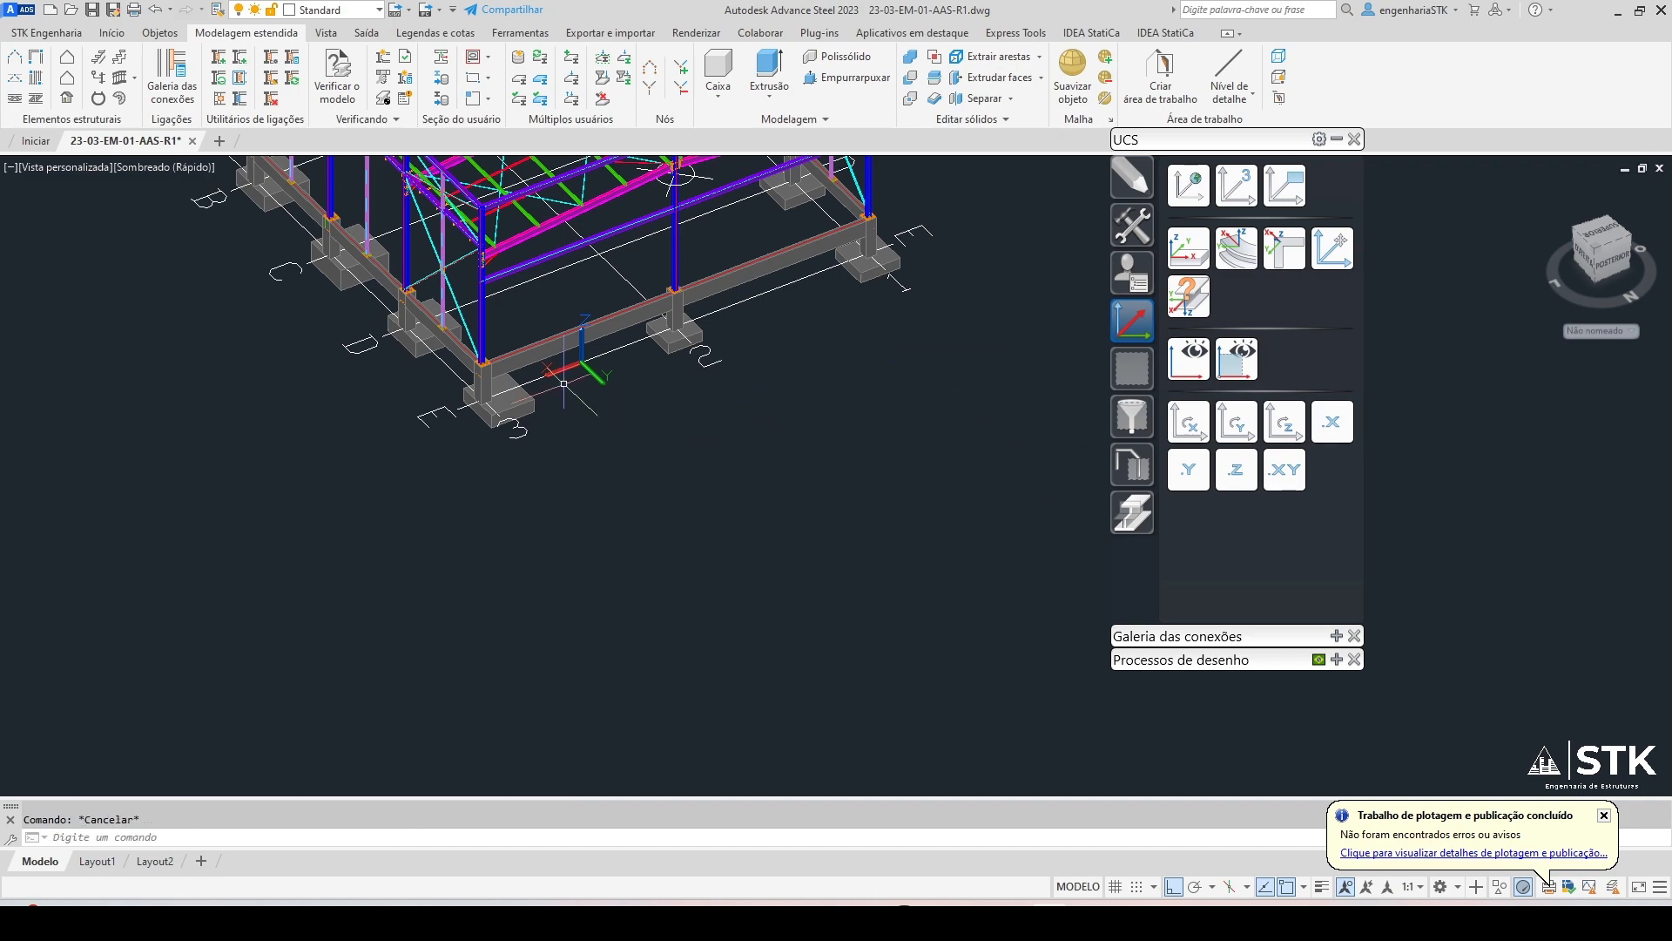
Align the UCS to the object coordinate system at the end of the roof purlin beside the ridge column
{"action": "scroll", "coordinate": [812, 349], "scroll_direction": "down", "scroll_amount": 4}
{"action": "middle_click_drag", "start_coordinate": [549, 343], "coordinate": [871, 366], "text": "shift"}
{"action": "scroll", "coordinate": [697, 362], "scroll_direction": "down", "scroll_amount": 2}
{"action": "middle_click_drag", "start_coordinate": [531, 352], "coordinate": [852, 516]}
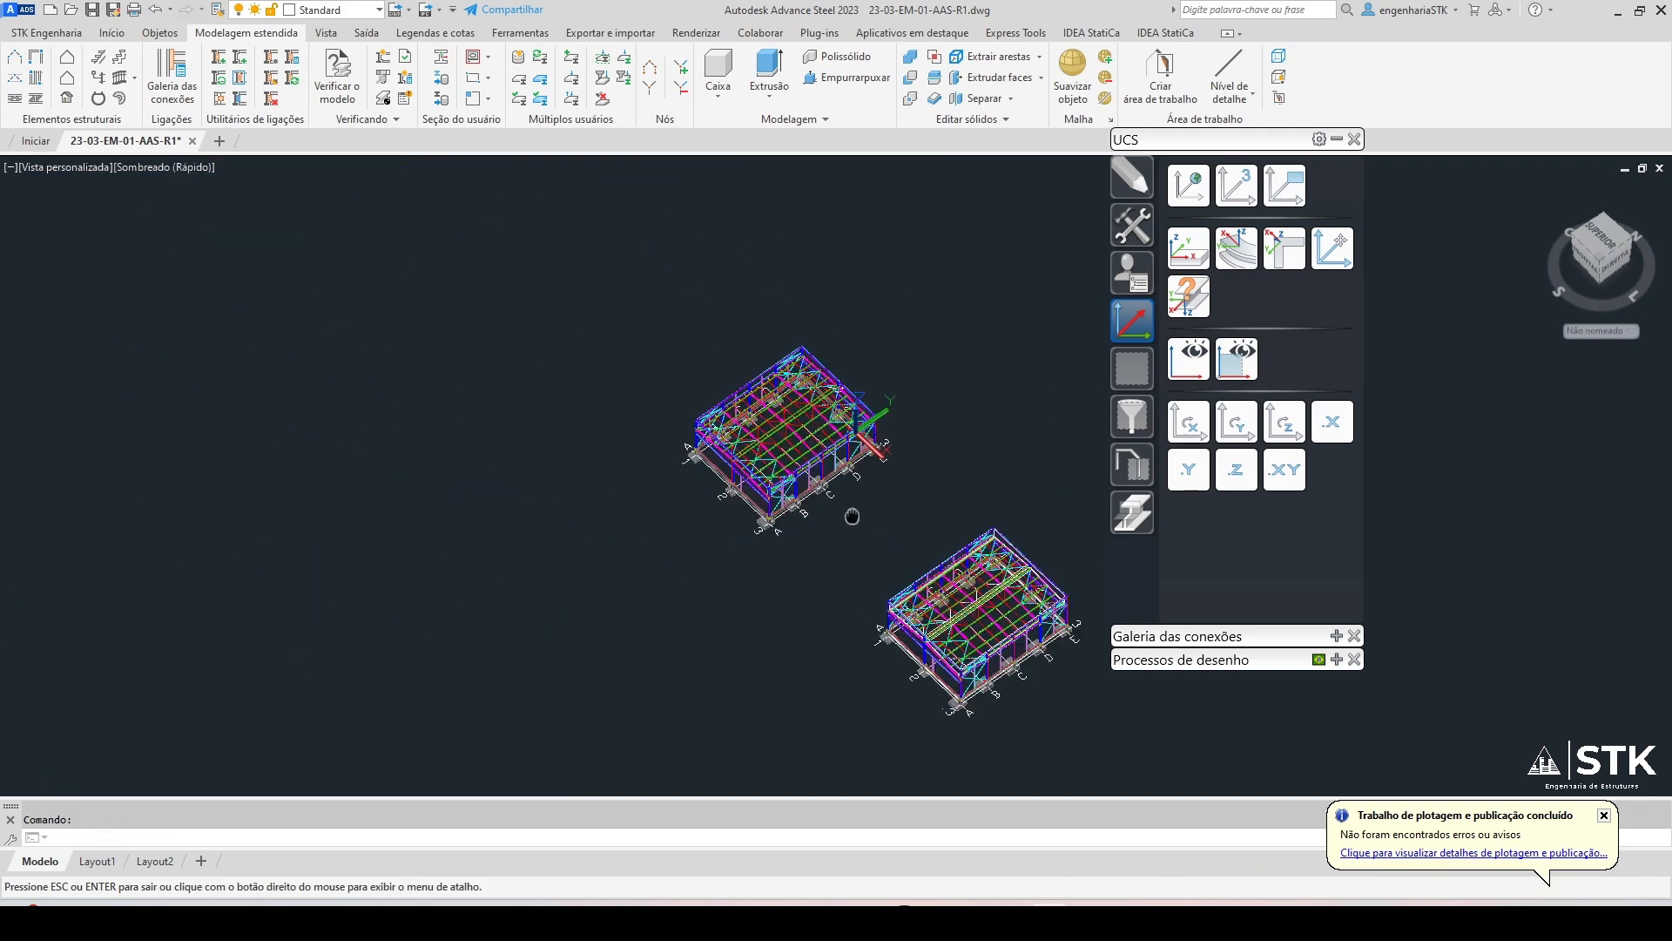
{"action": "scroll", "coordinate": [778, 475], "scroll_direction": "up", "scroll_amount": 5}
{"action": "middle_click_drag", "start_coordinate": [778, 475], "coordinate": [831, 384], "text": "shift"}
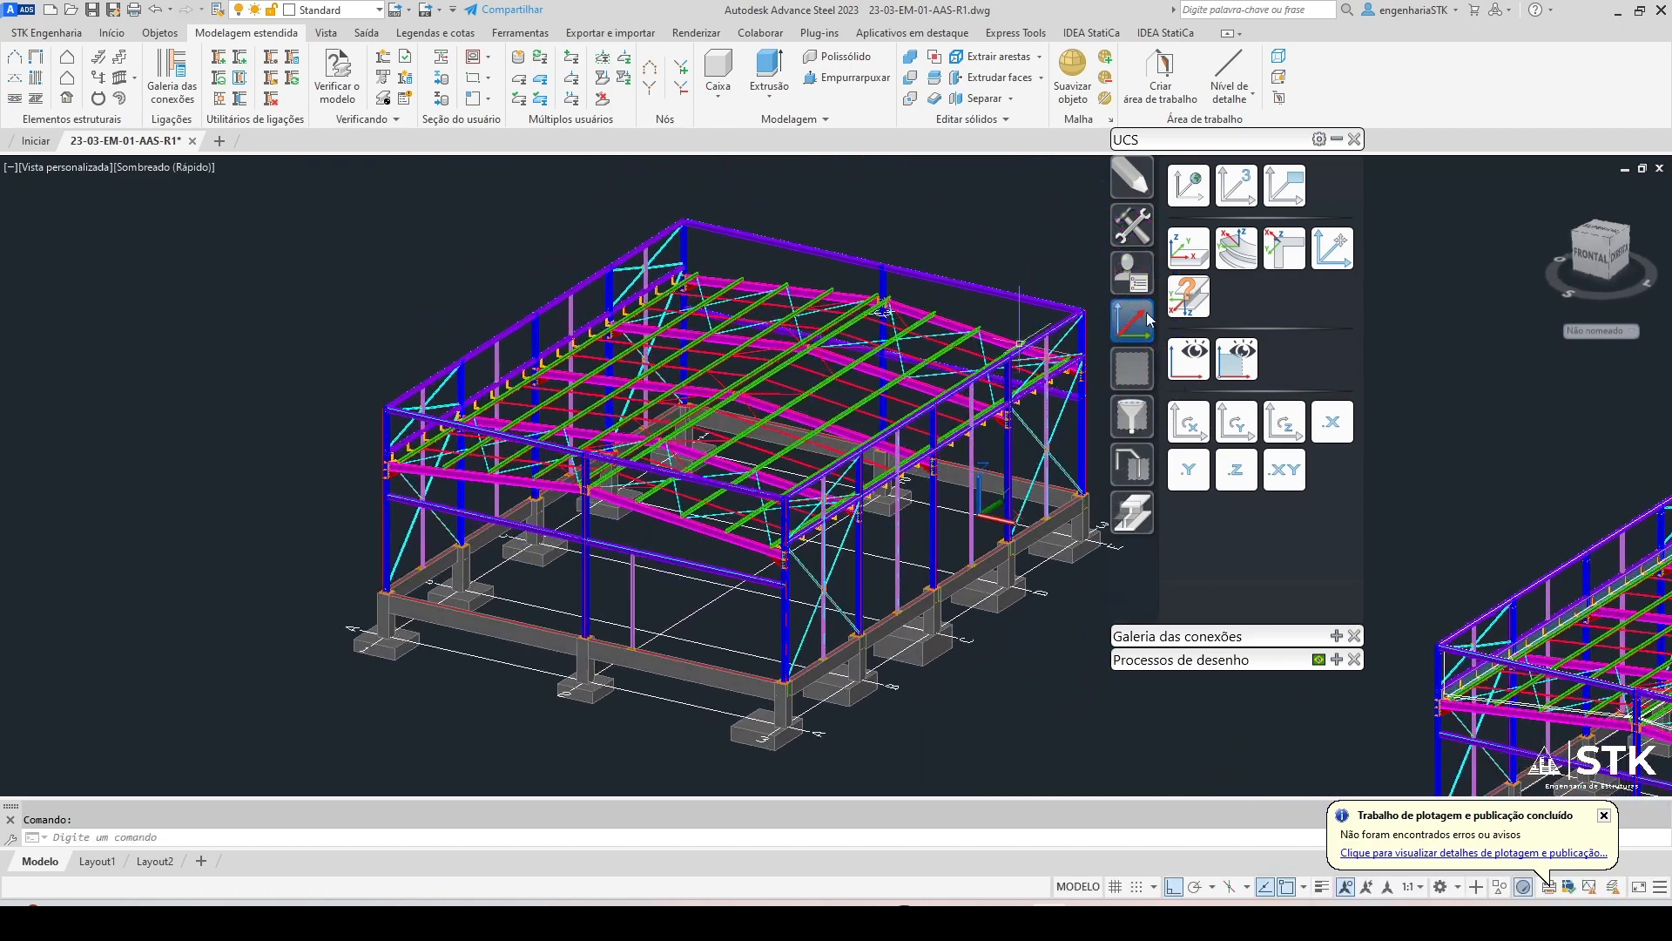
{"action": "left_click", "coordinate": [1186, 248]}
{"action": "scroll", "coordinate": [614, 475], "scroll_direction": "up", "scroll_amount": 5}
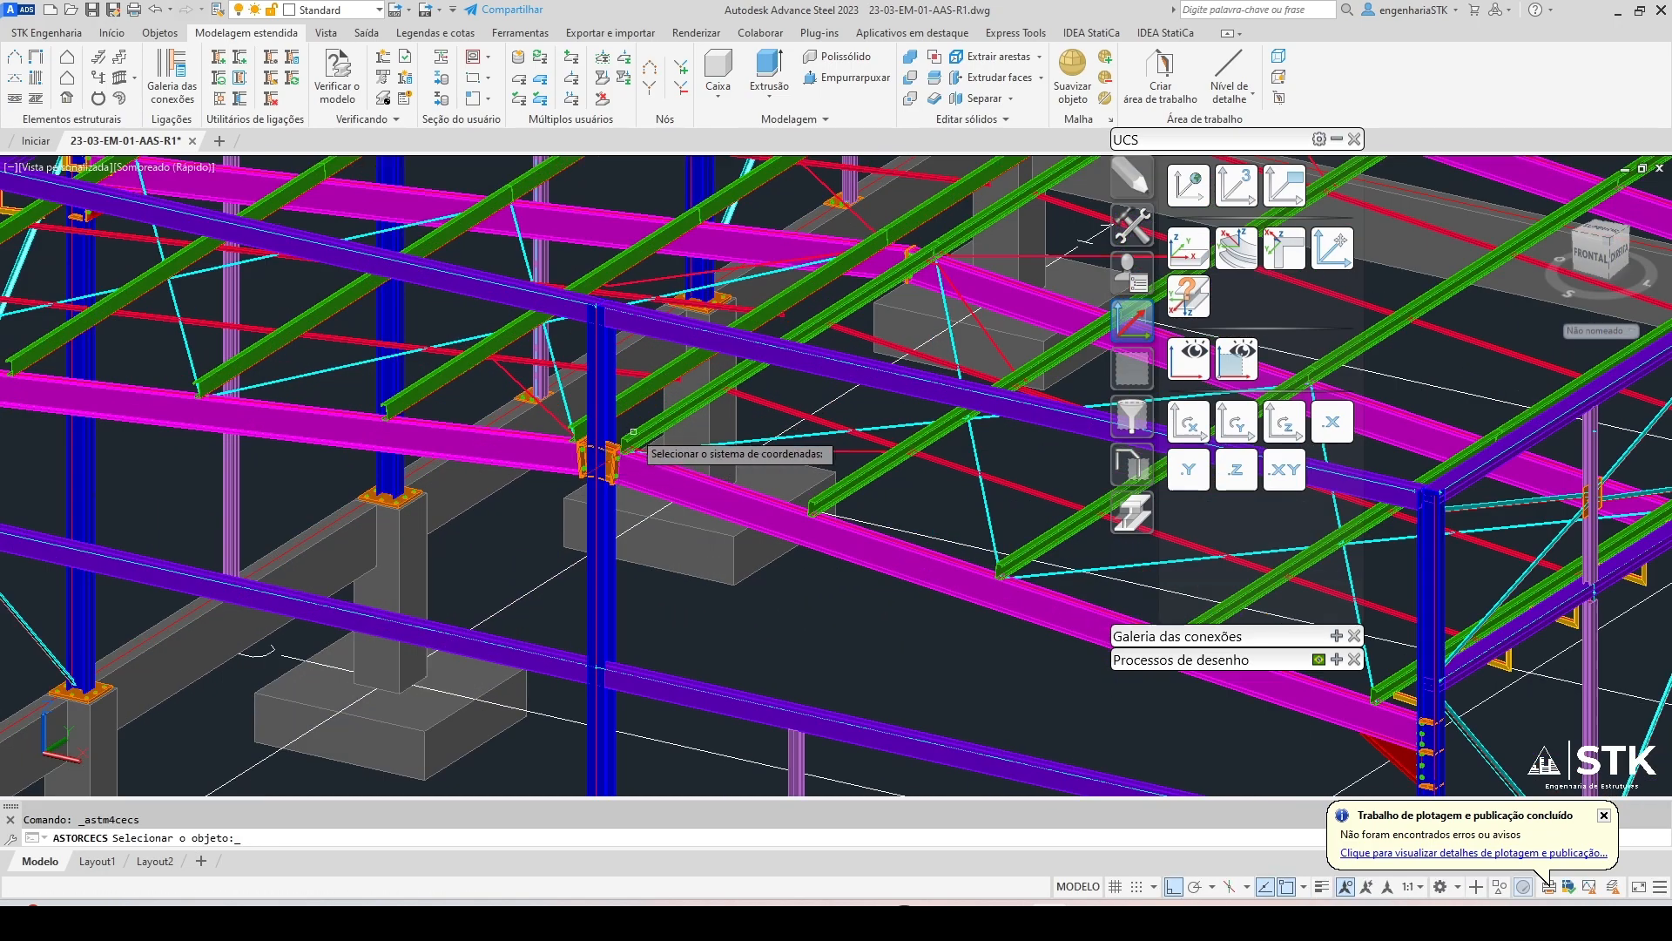
{"action": "scroll", "coordinate": [633, 432], "scroll_direction": "up", "scroll_amount": 5}
{"action": "left_click", "coordinate": [592, 481]}
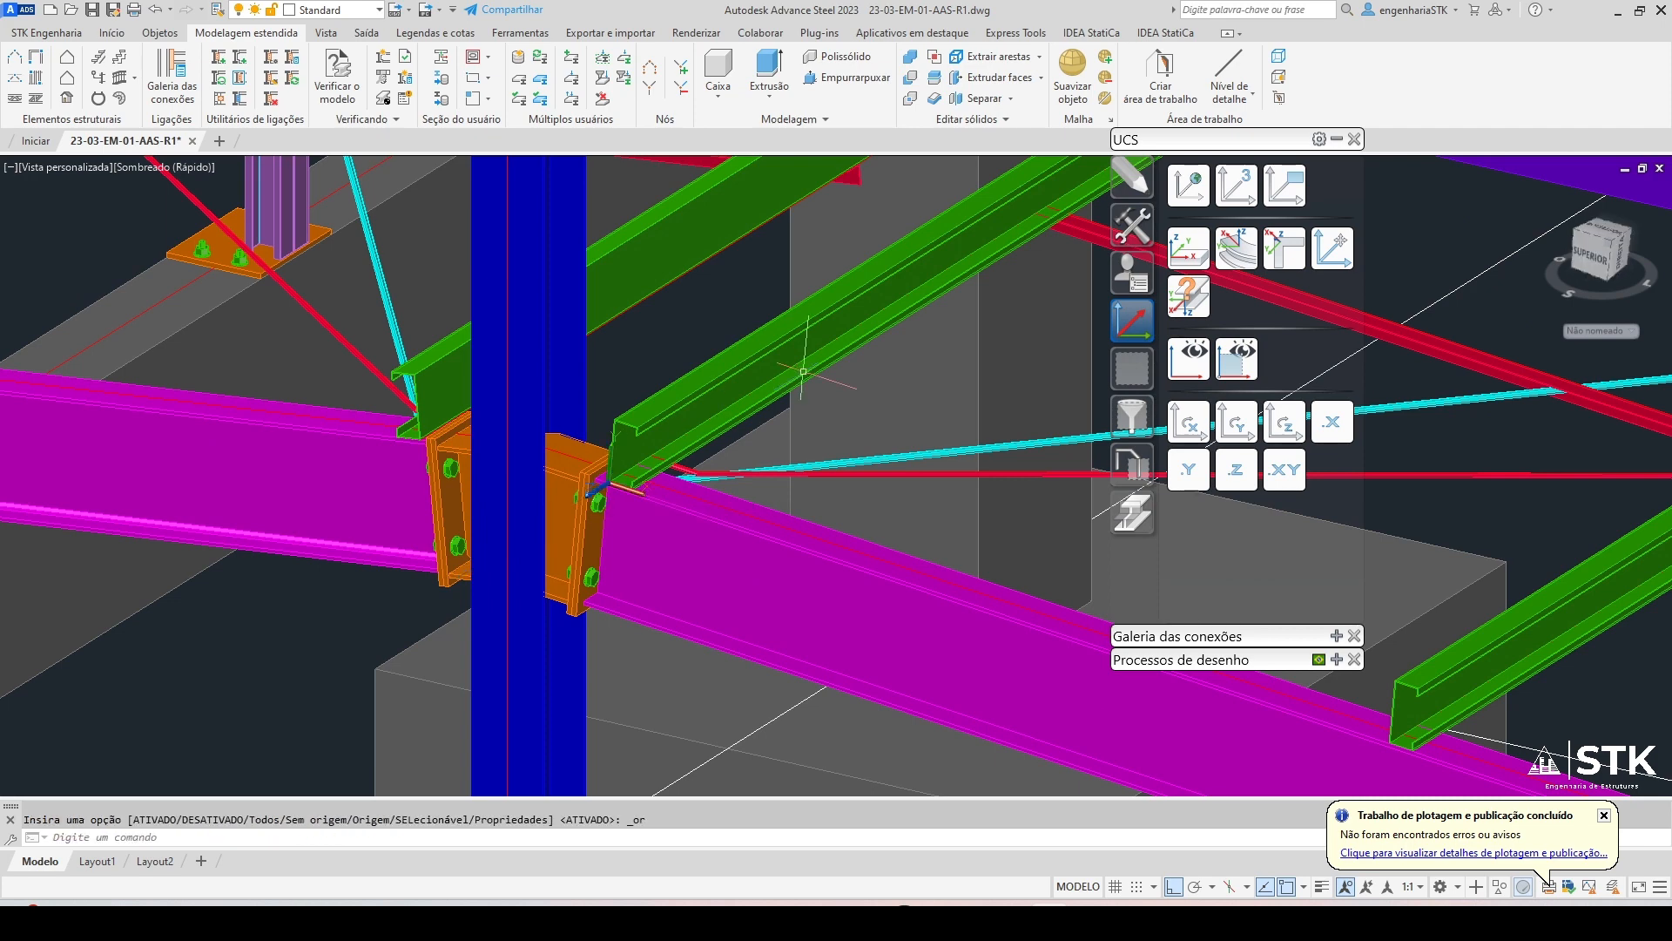
Move the UCS origin to the upper corner at the end of the ridge purlin
{"action": "left_click", "coordinate": [1331, 249]}
{"action": "scroll", "coordinate": [662, 431], "scroll_direction": "up", "scroll_amount": 10}
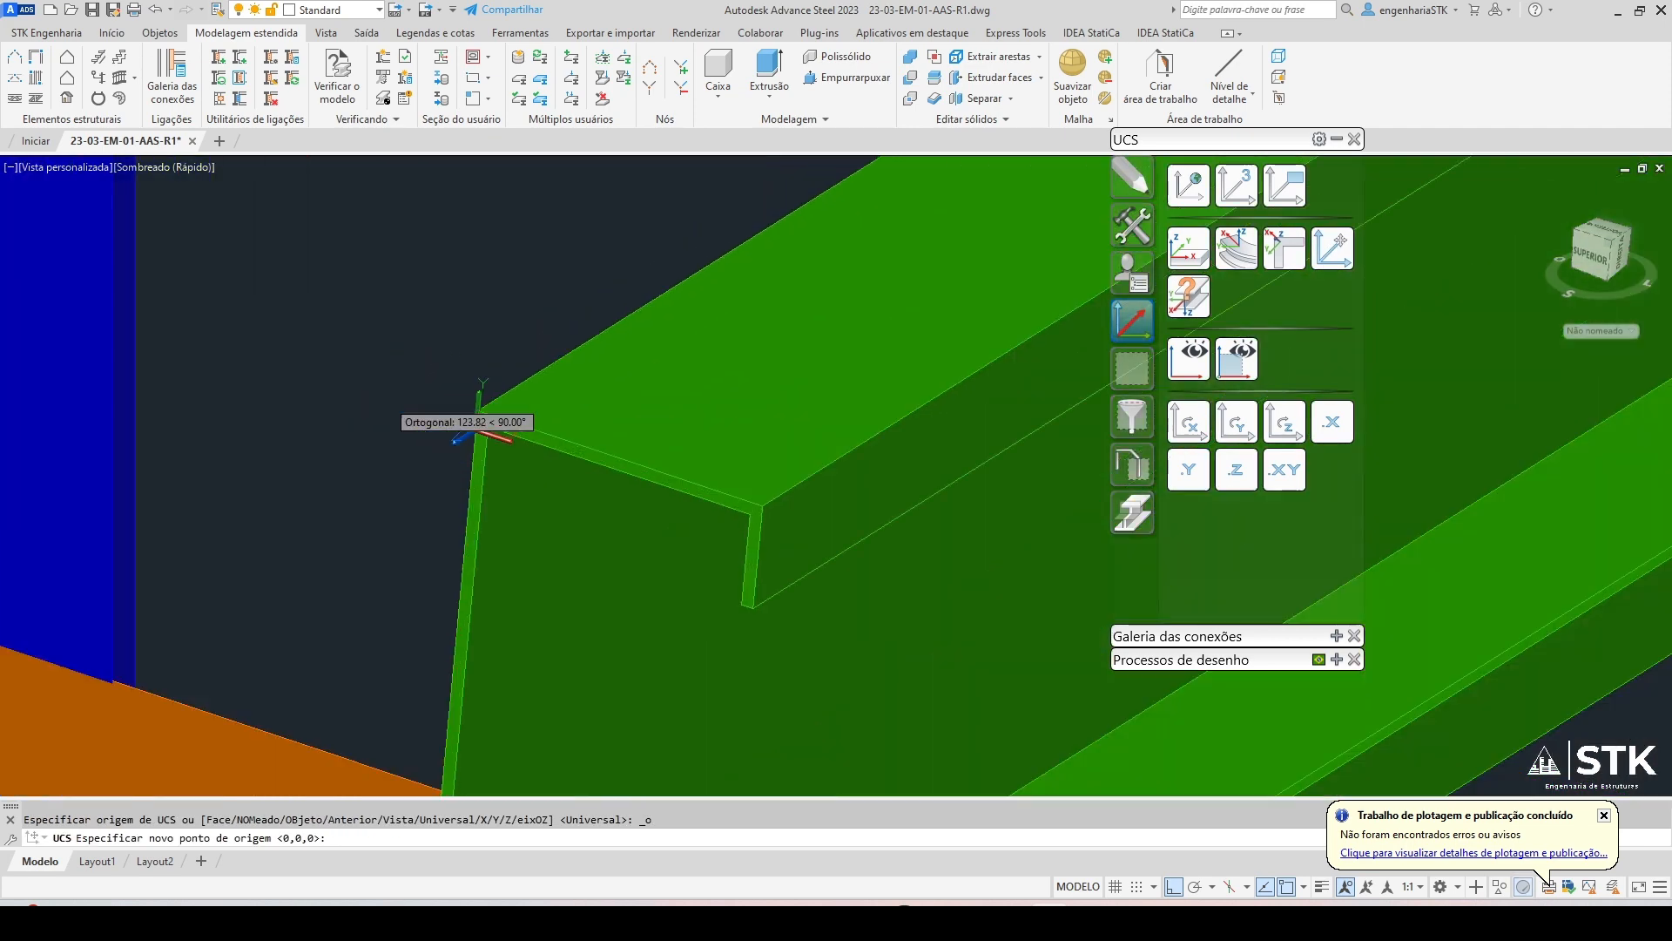
{"action": "scroll", "coordinate": [482, 427], "scroll_direction": "up", "scroll_amount": 2}
{"action": "left_click", "coordinate": [515, 420]}
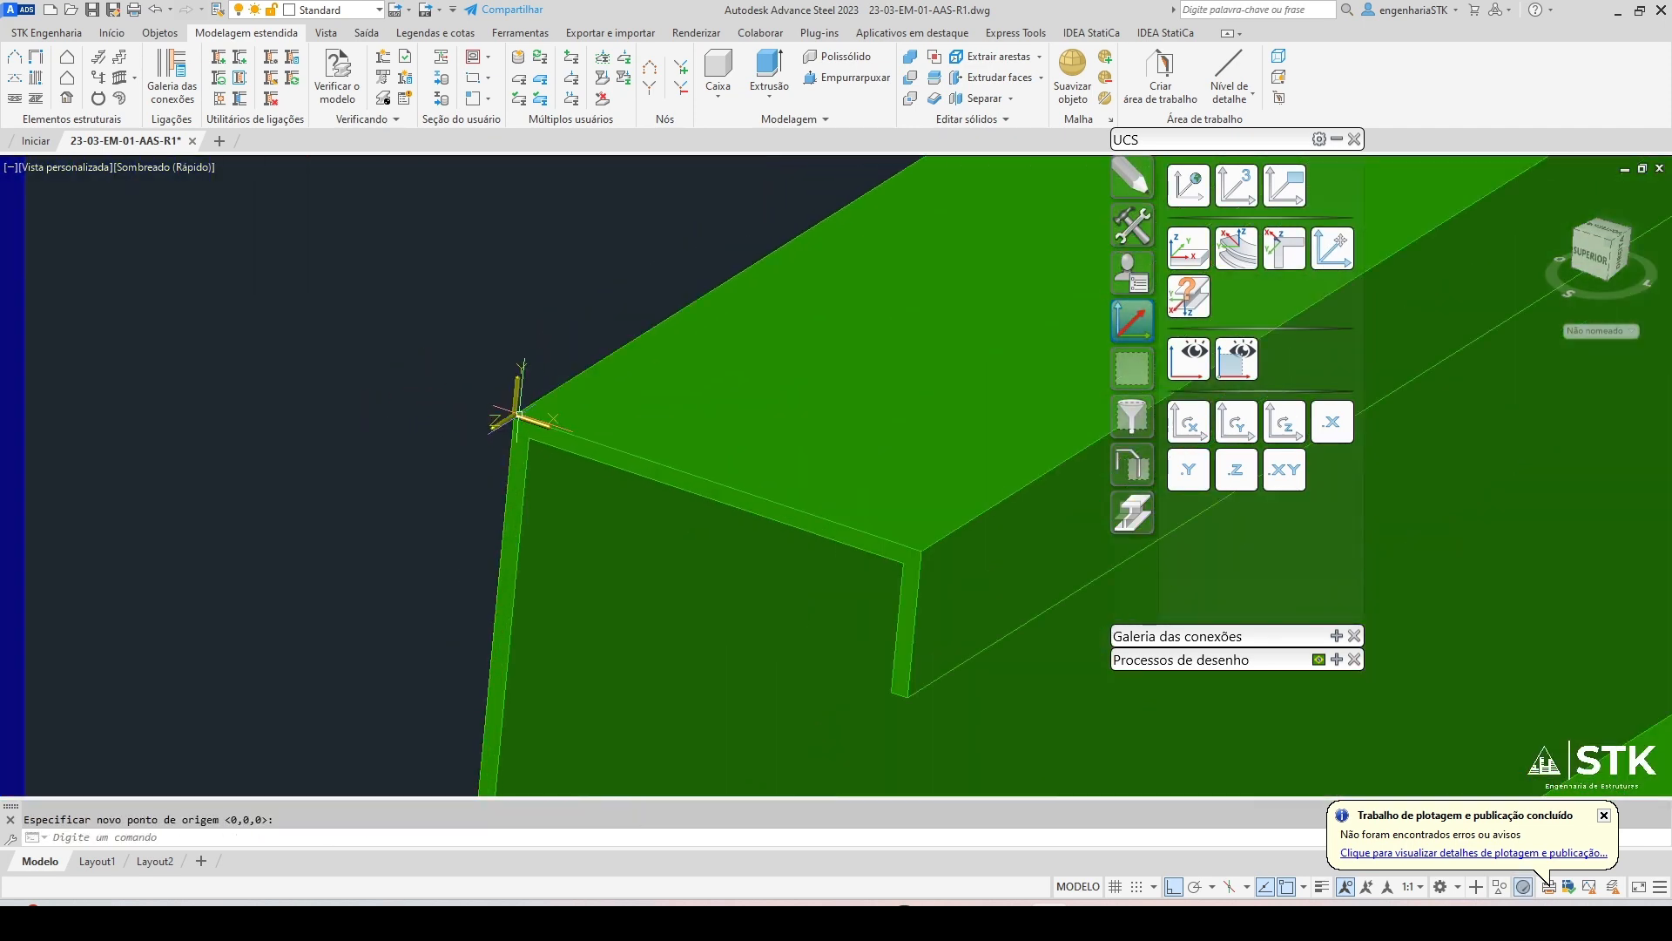
Rotate the UCS about X and about Z at the ridge purlin's upper corner
{"action": "left_click", "coordinate": [1197, 419]}
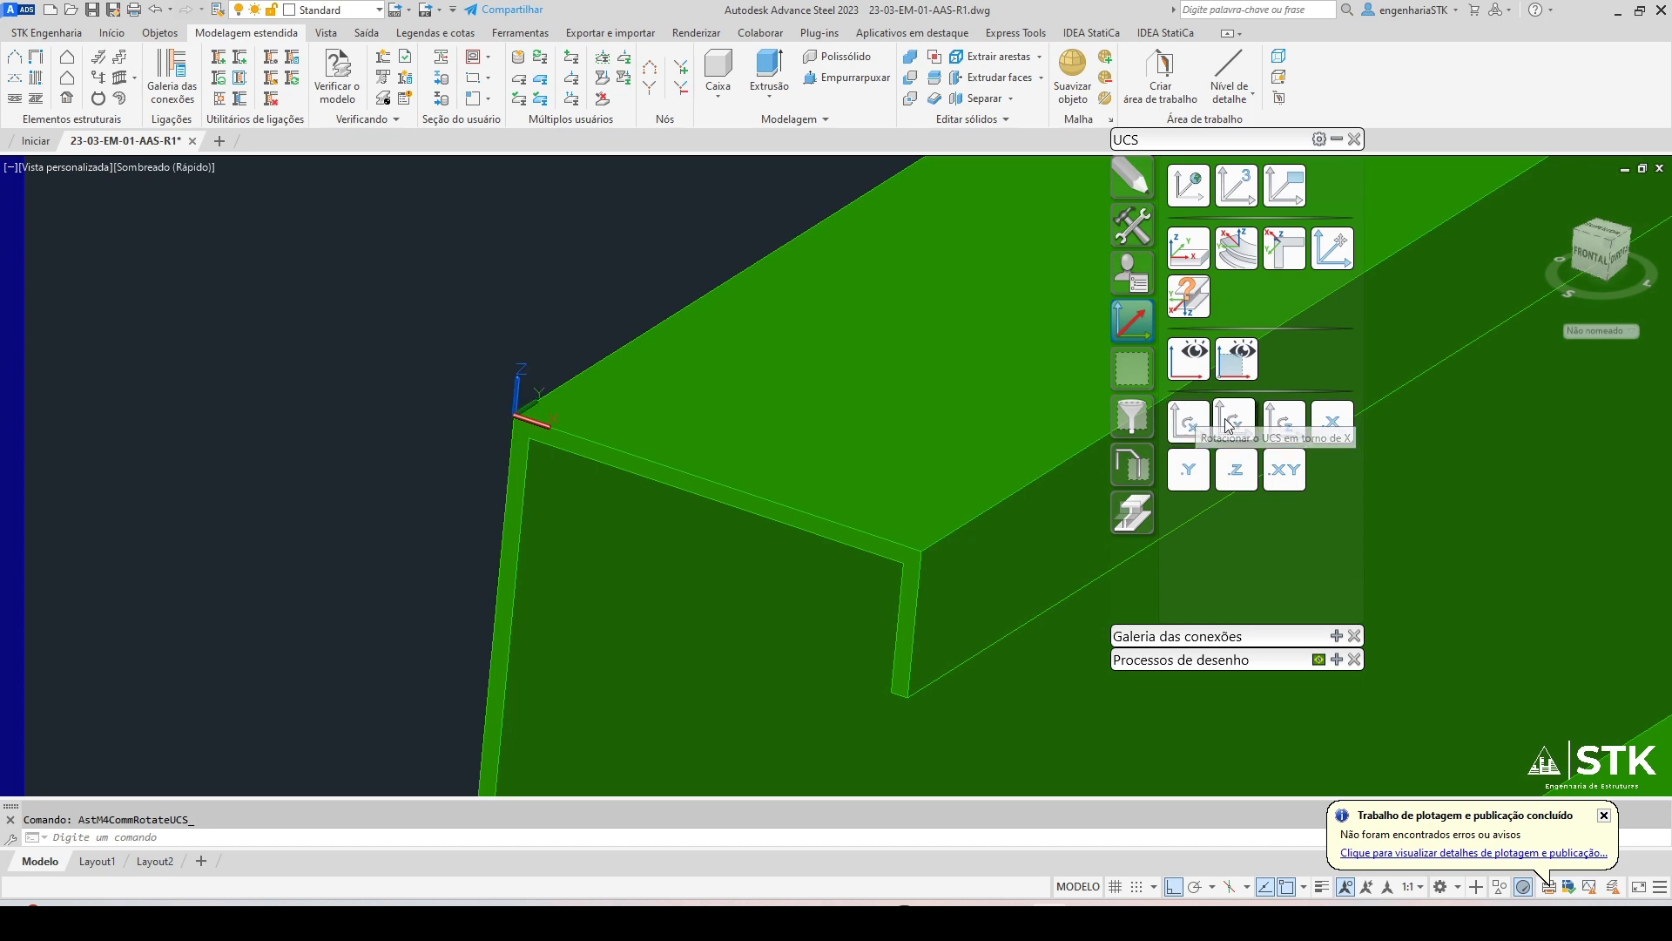
{"action": "left_click", "coordinate": [1275, 424]}
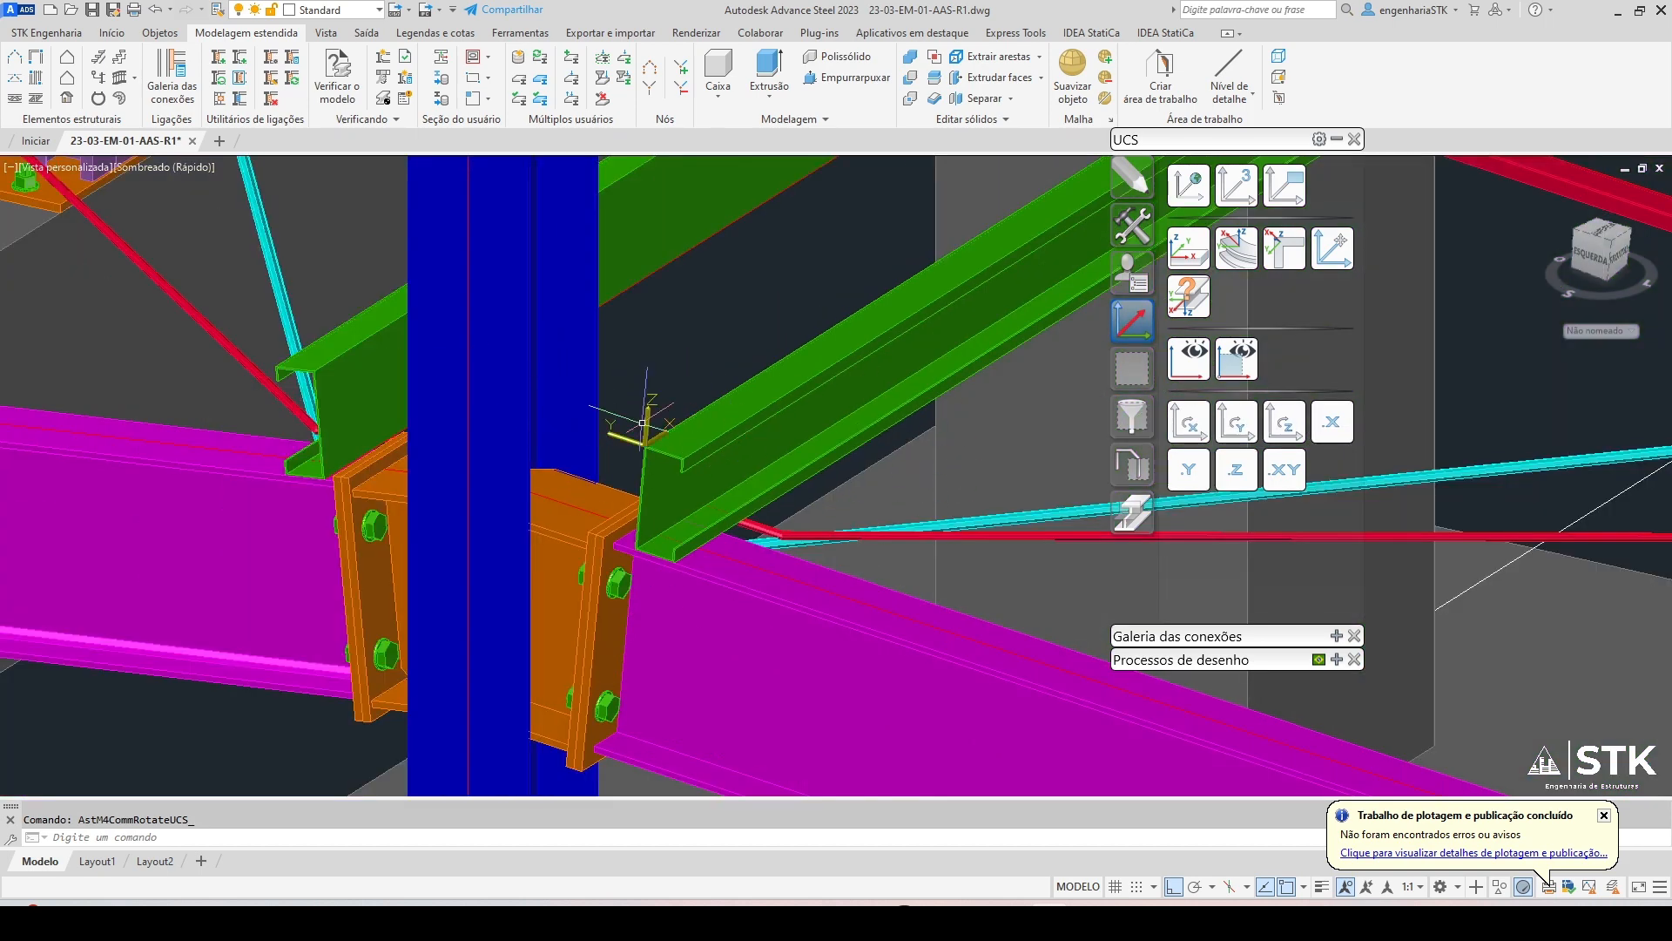
{"action": "scroll", "coordinate": [1015, 400], "scroll_direction": "up", "scroll_amount": 3}
{"action": "middle_click_drag", "start_coordinate": [347, 434], "coordinate": [561, 400]}
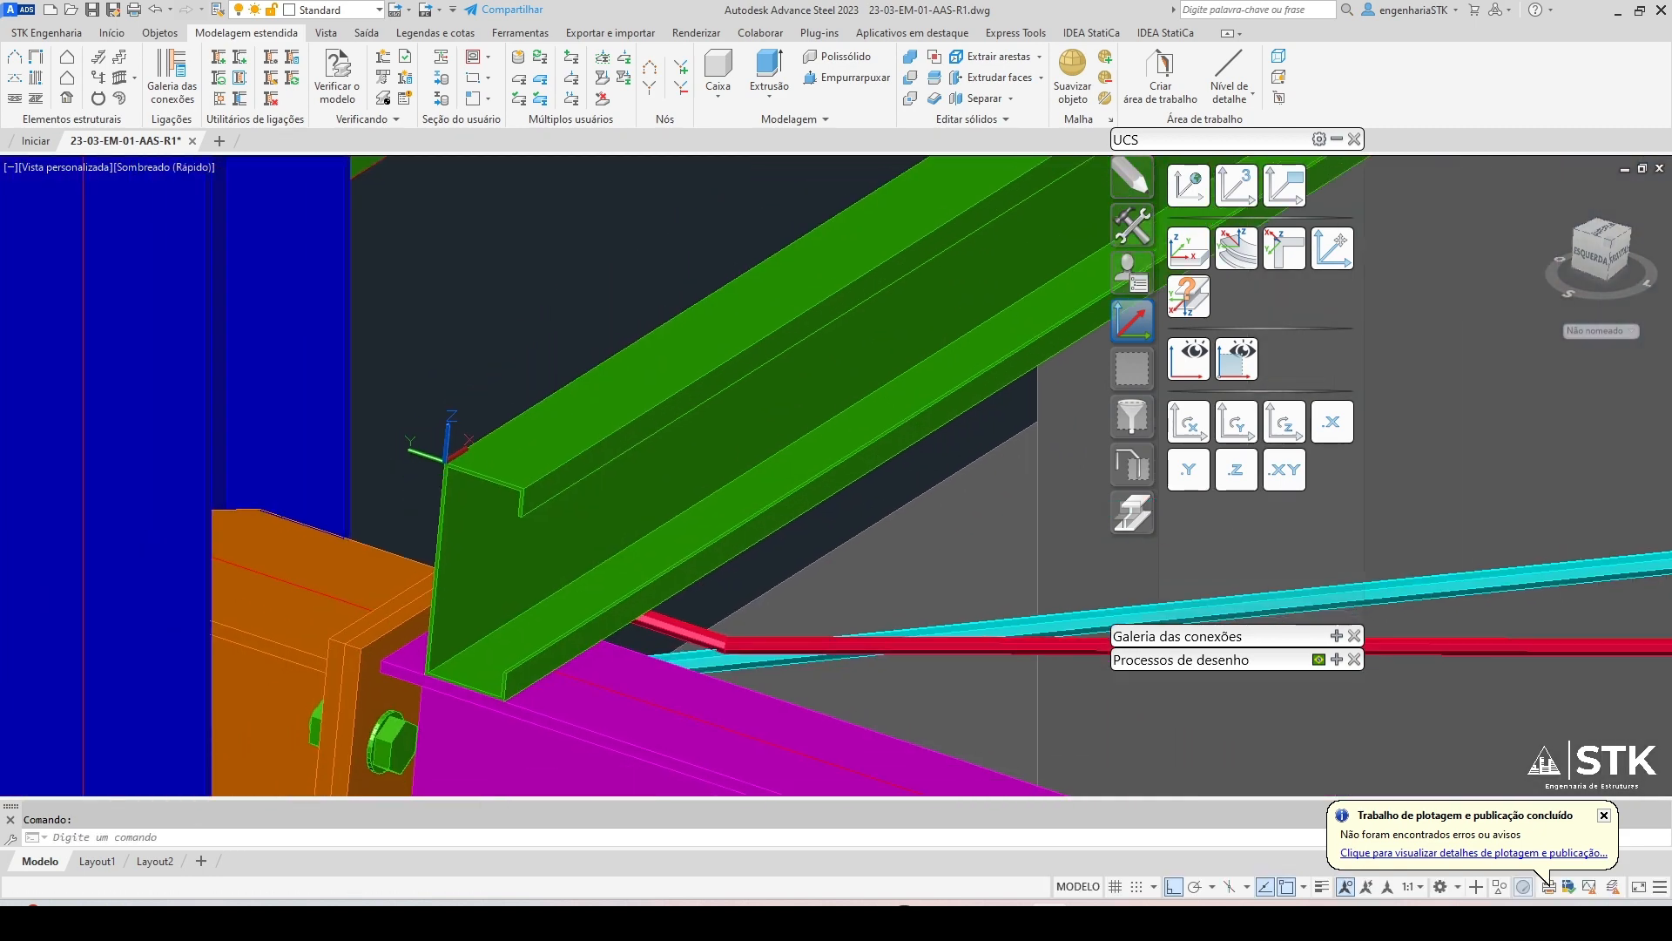
{"action": "left_click", "coordinate": [68, 61]}
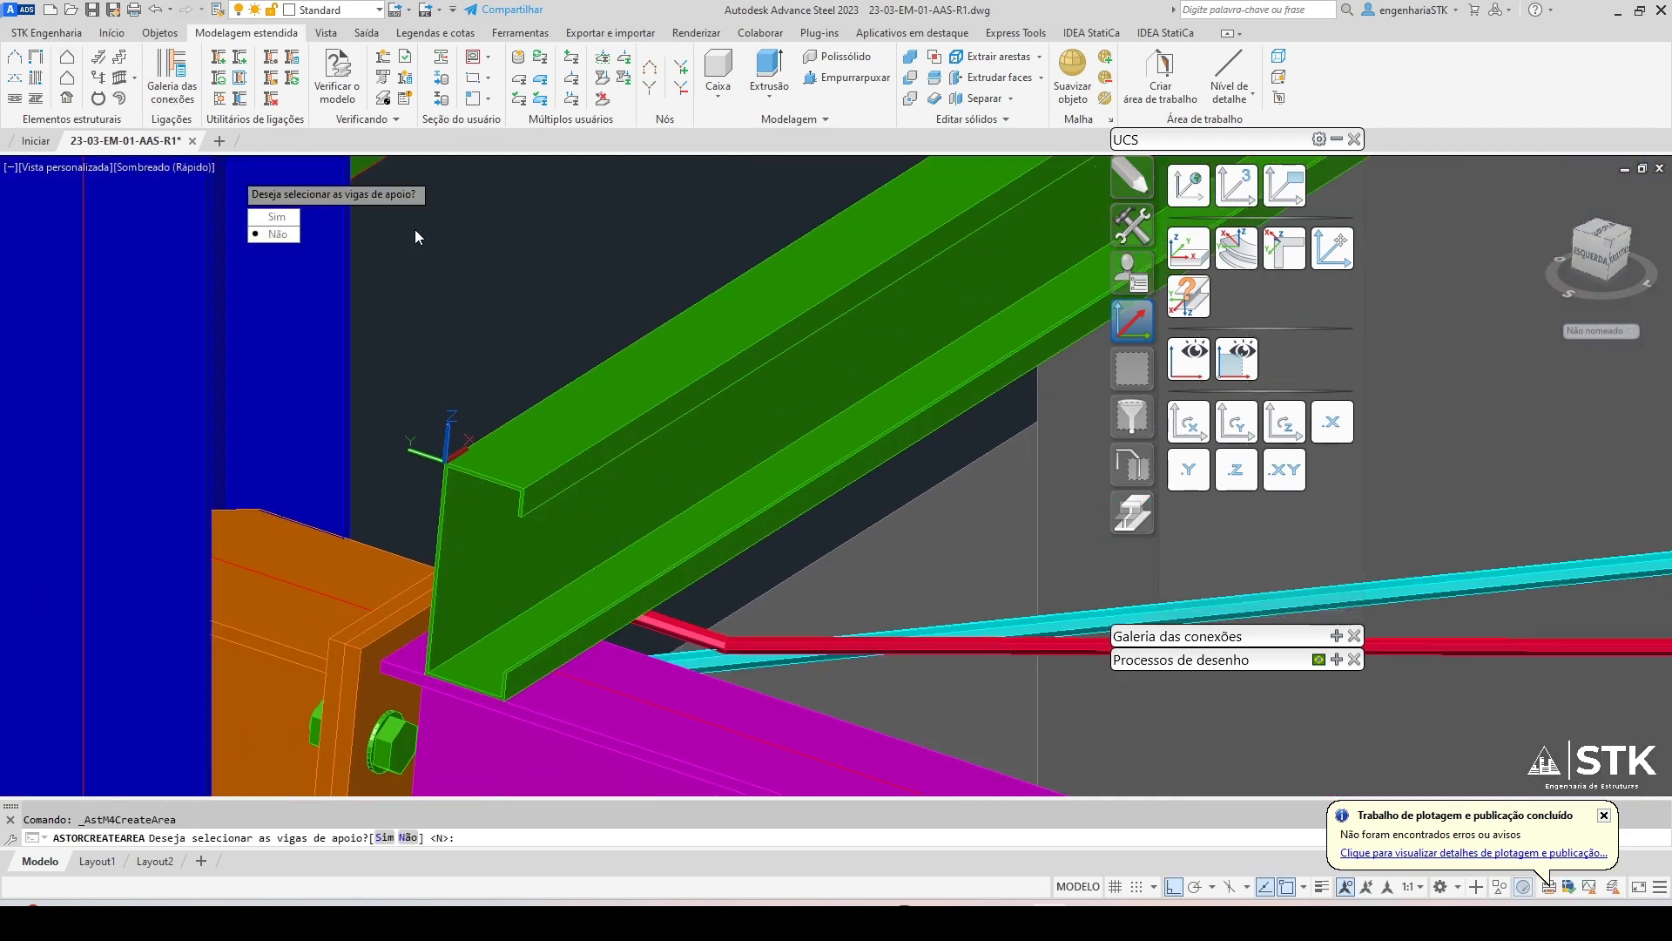
{"action": "key", "text": "Return"}
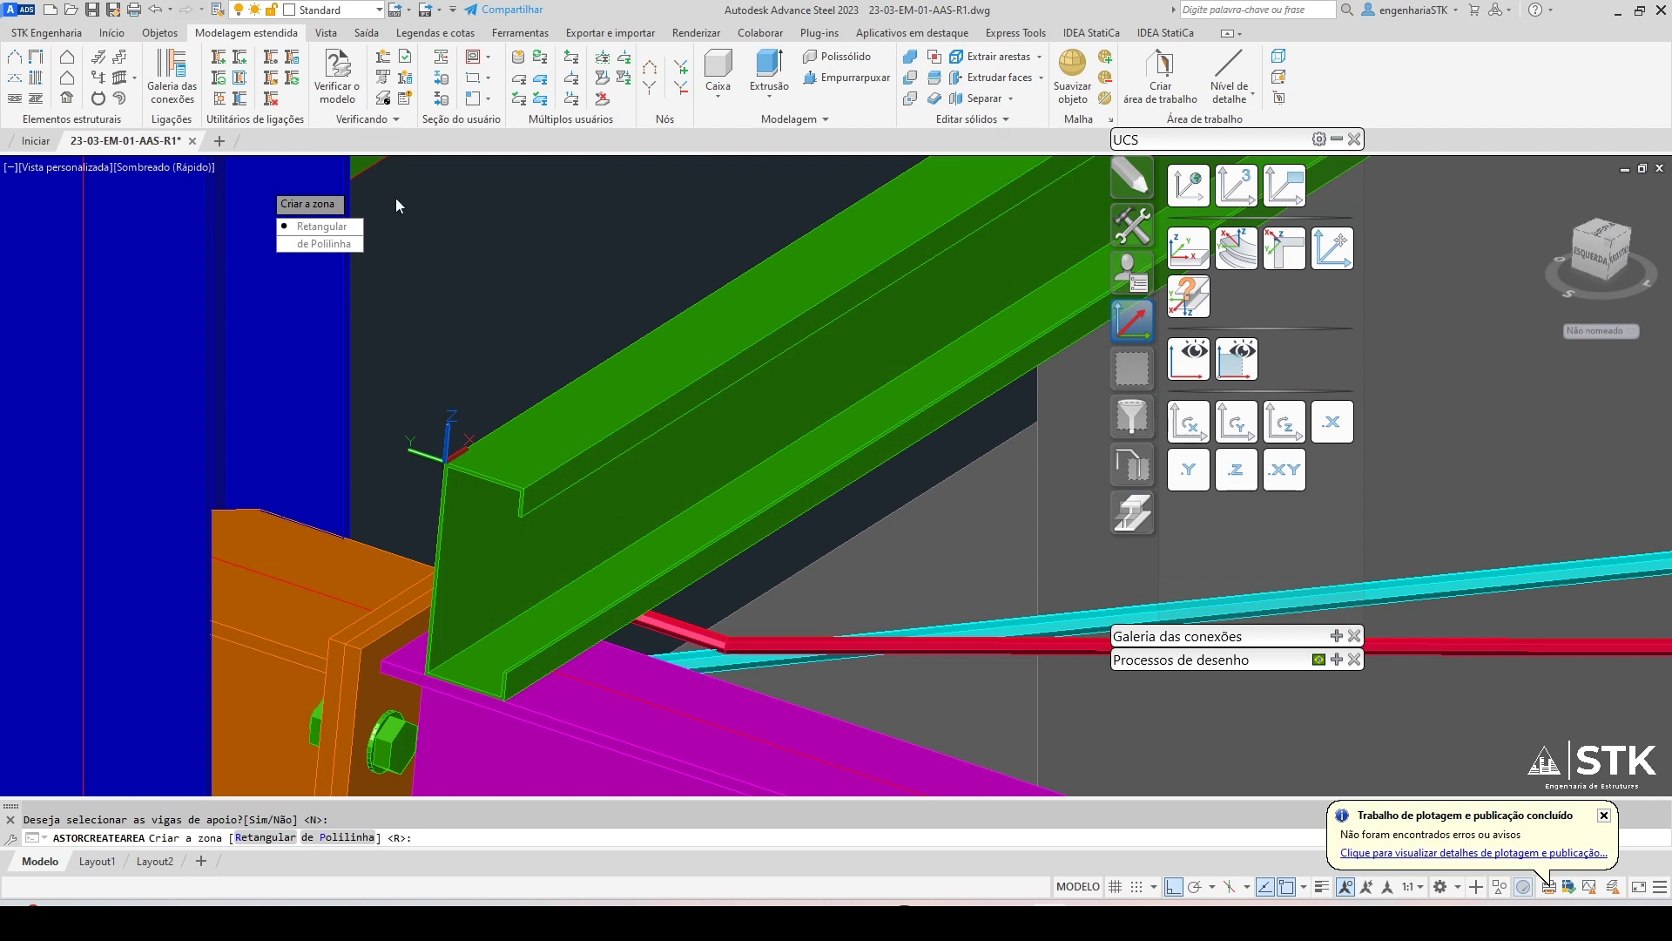
{"action": "key", "text": "Return"}
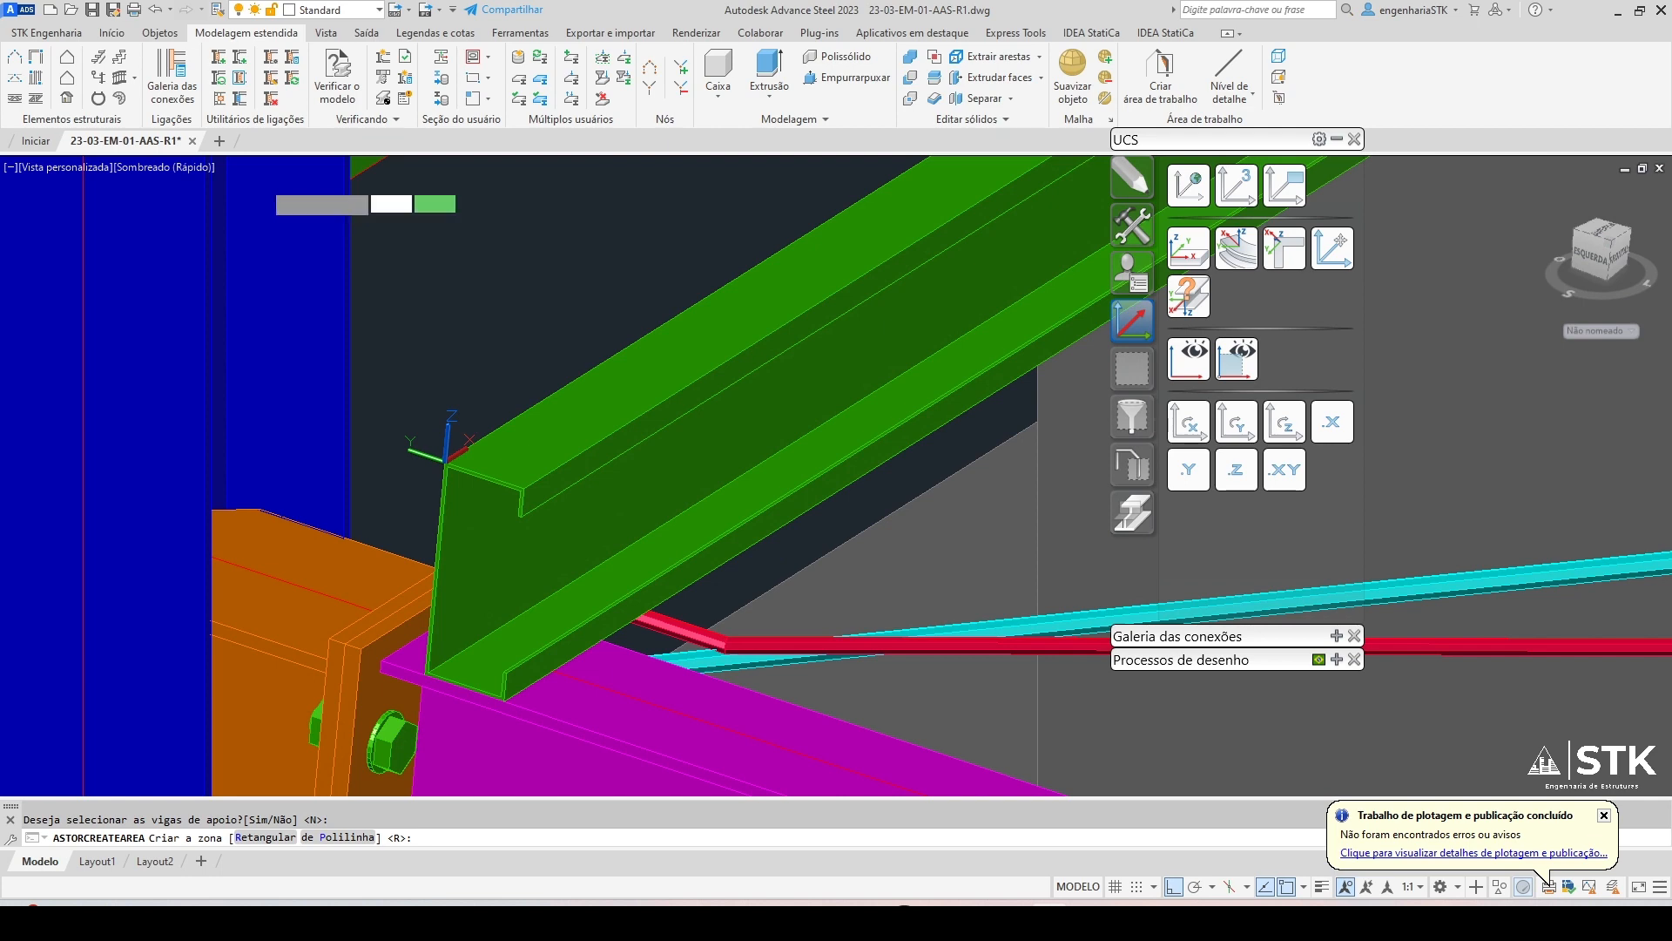
{"action": "scroll", "coordinate": [455, 445], "scroll_direction": "up", "scroll_amount": 3}
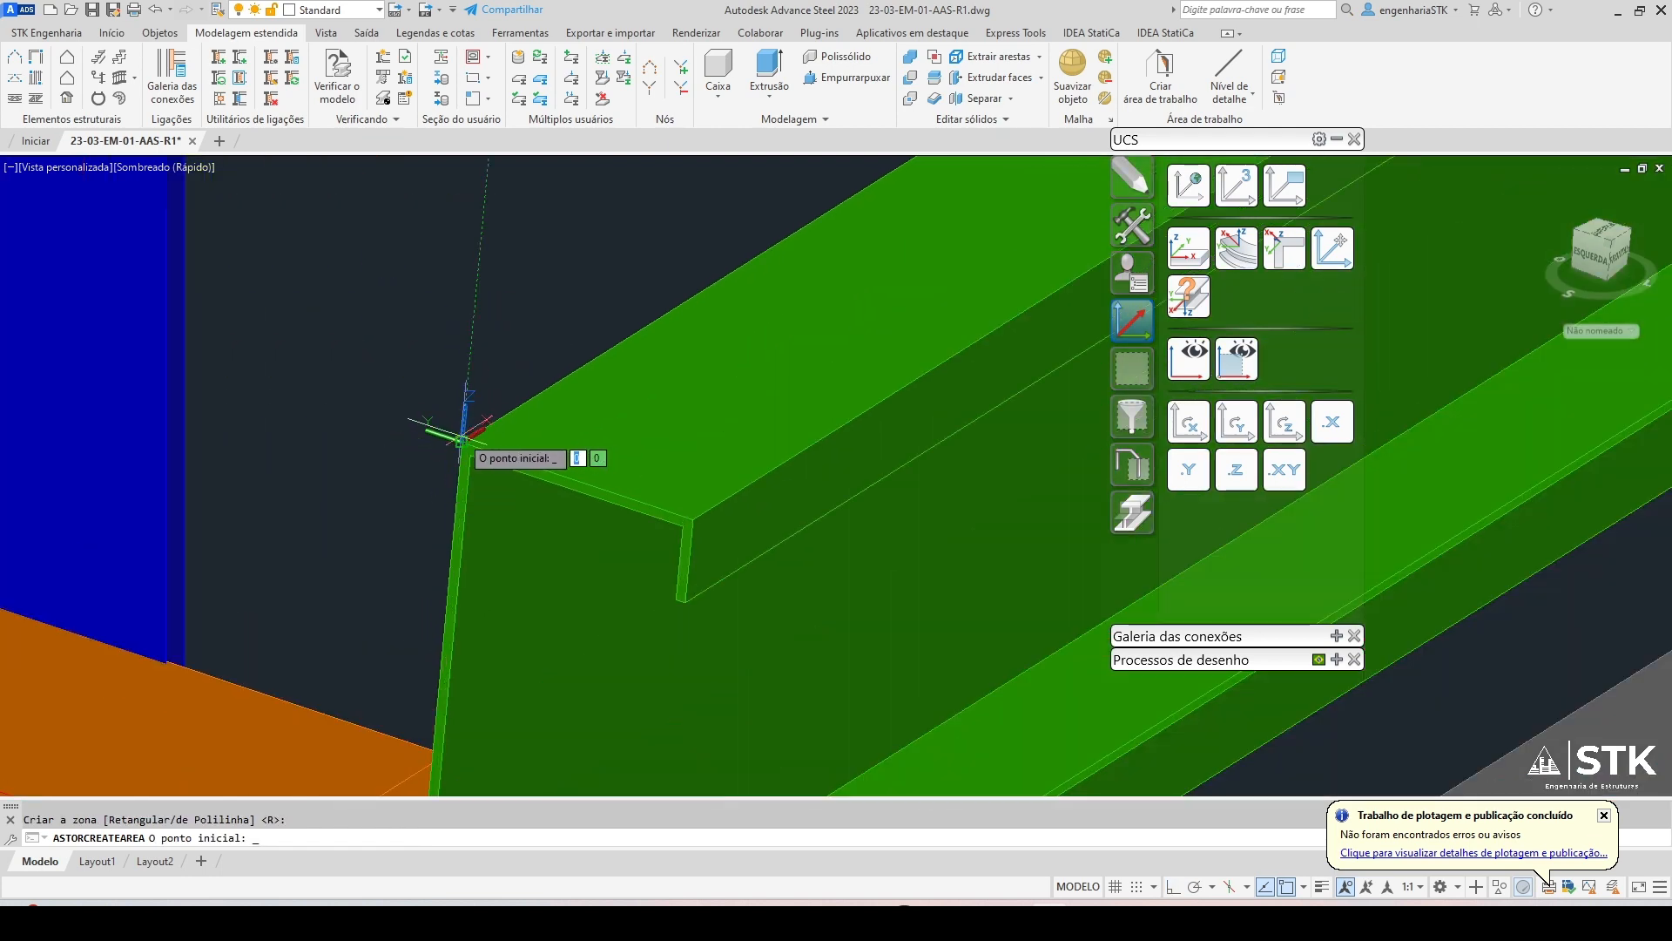
{"action": "key", "text": "Escape"}
{"action": "scroll", "coordinate": [602, 318], "scroll_direction": "down", "scroll_amount": 3}
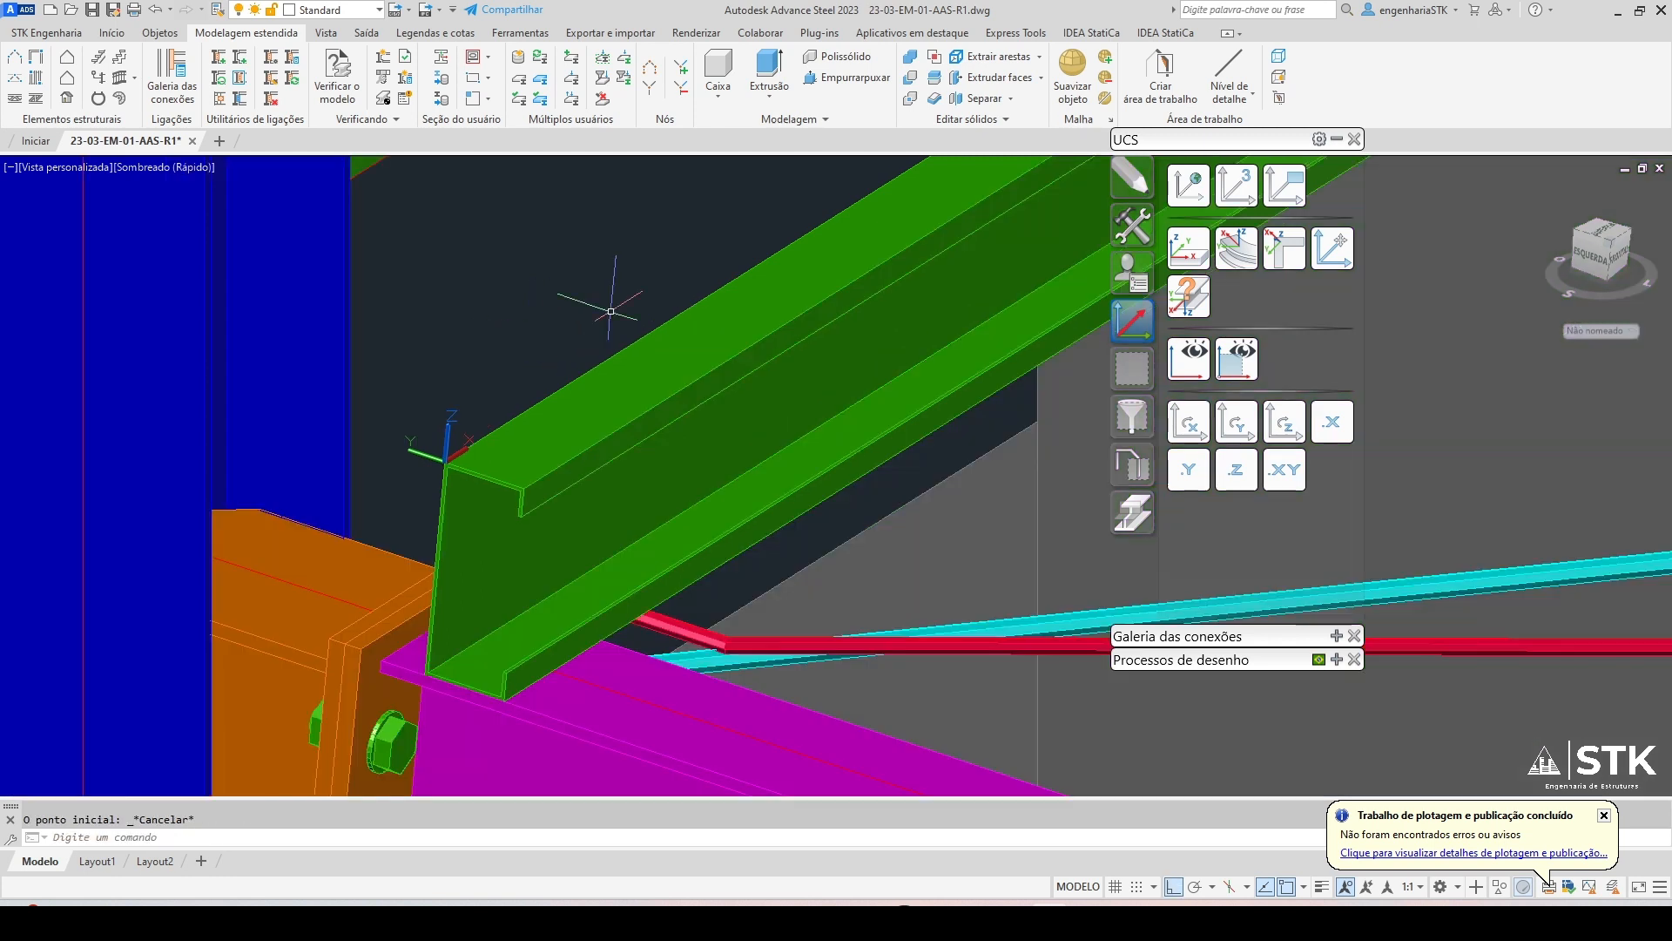
Examine the ridge purlin's end and upper corner around the UCS origin
{"action": "left_click", "coordinate": [1139, 469]}
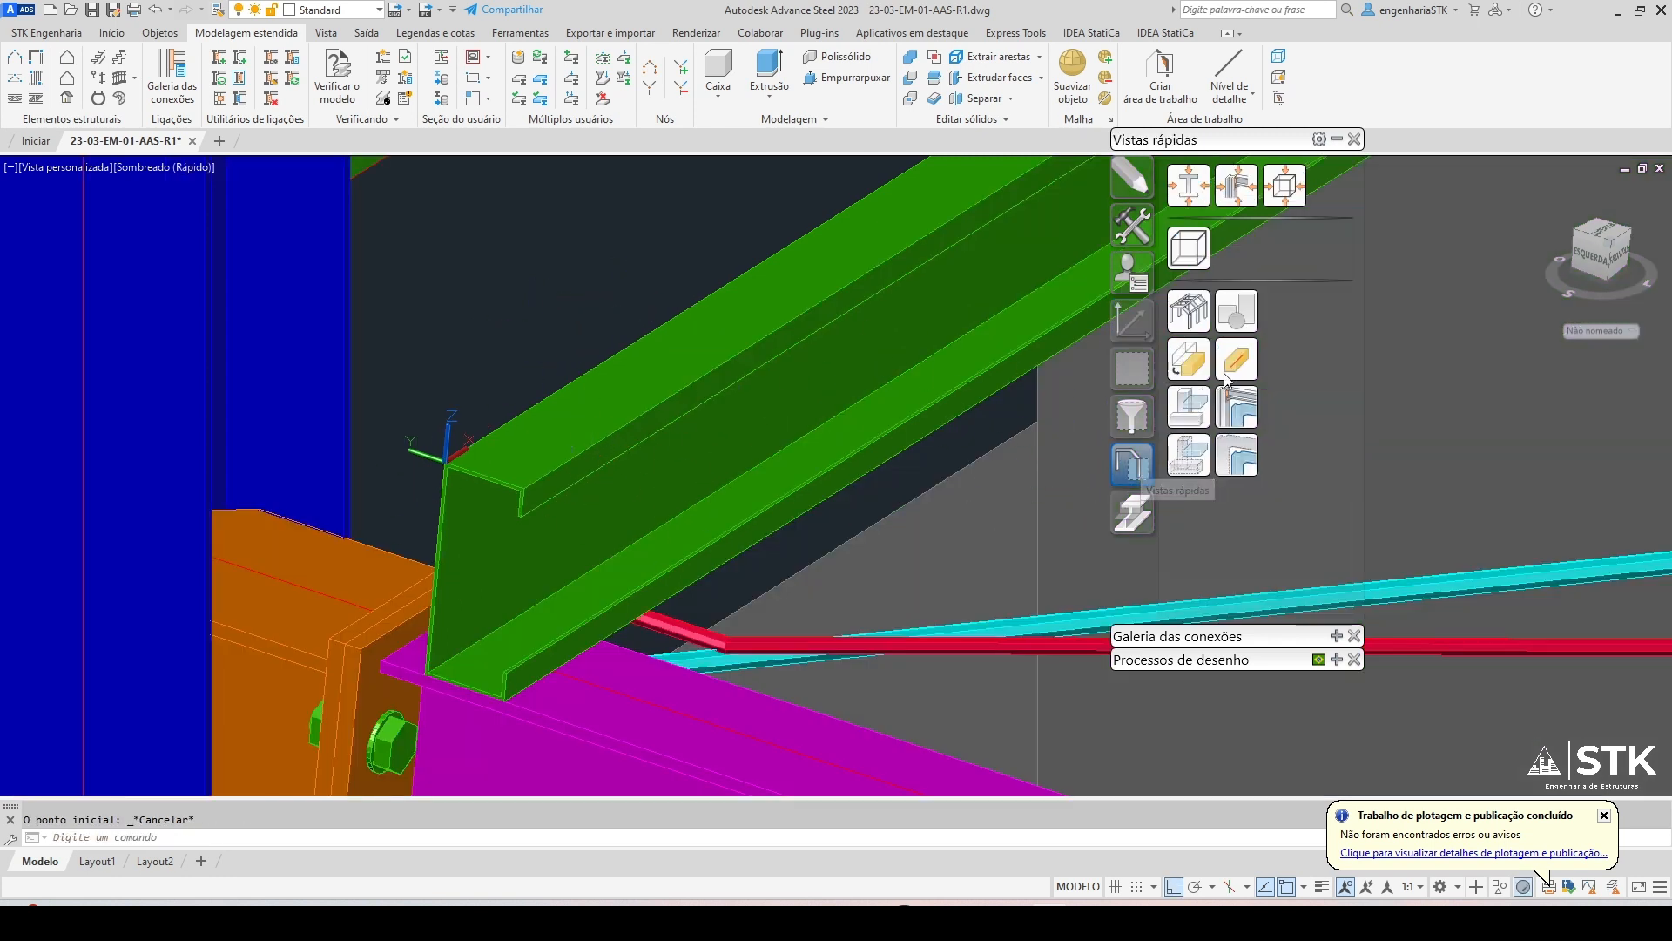
{"action": "scroll", "coordinate": [537, 388], "scroll_direction": "down", "scroll_amount": 3}
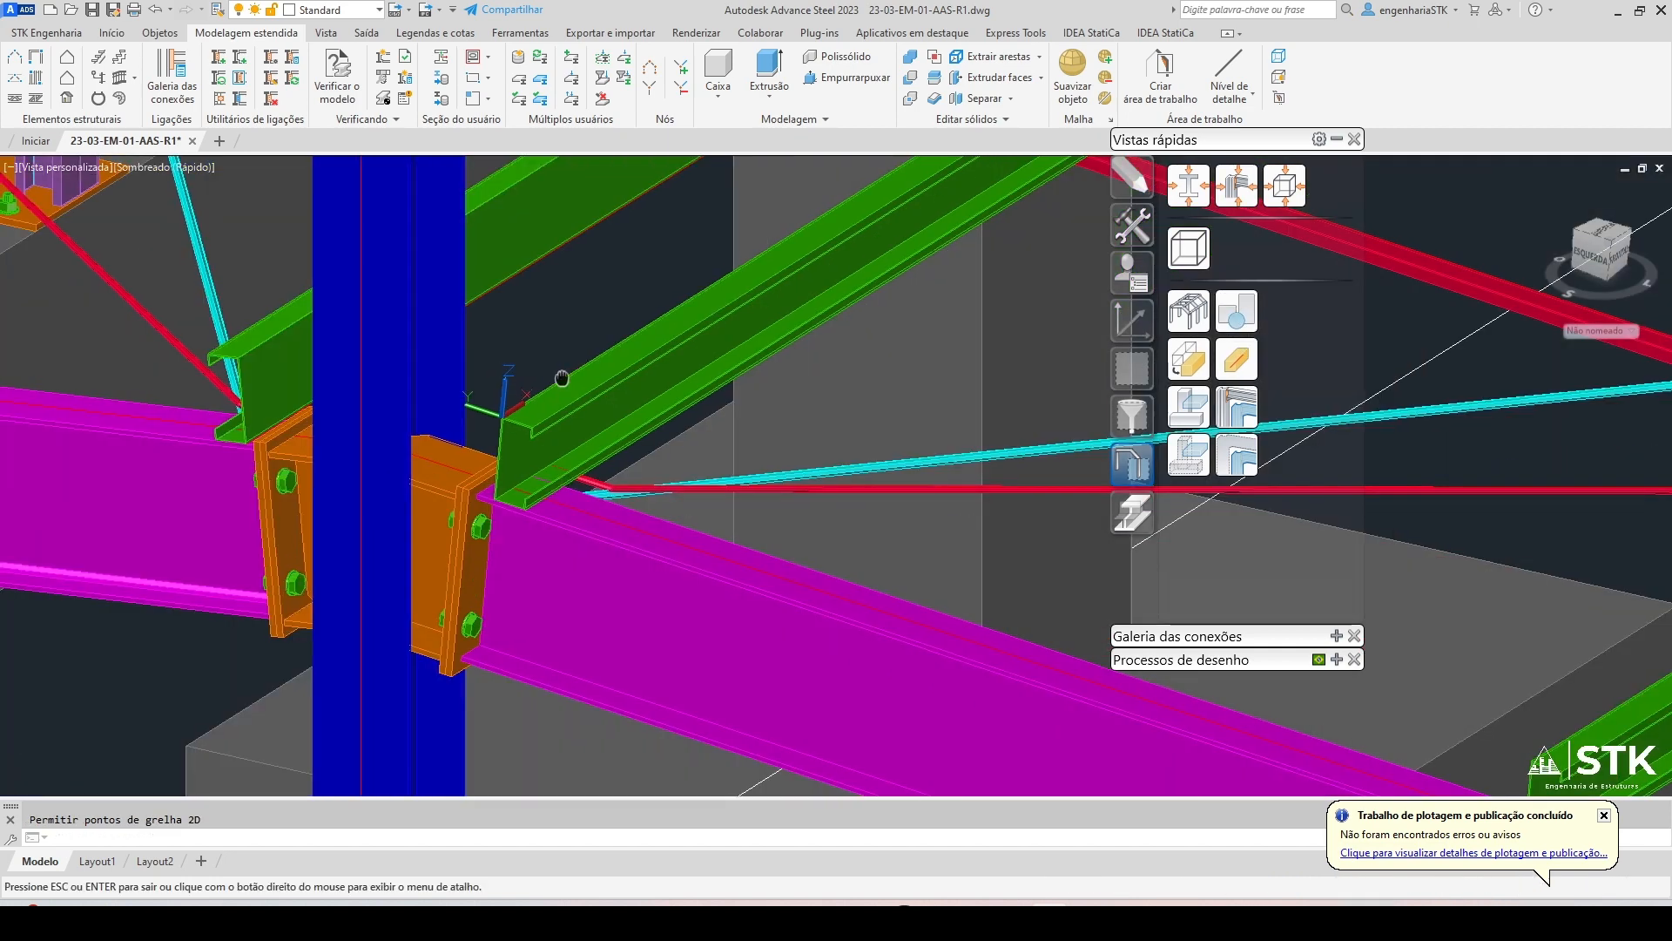
{"action": "scroll", "coordinate": [508, 511], "scroll_direction": "up", "scroll_amount": 1}
{"action": "scroll", "coordinate": [571, 522], "scroll_direction": "up", "scroll_amount": 3}
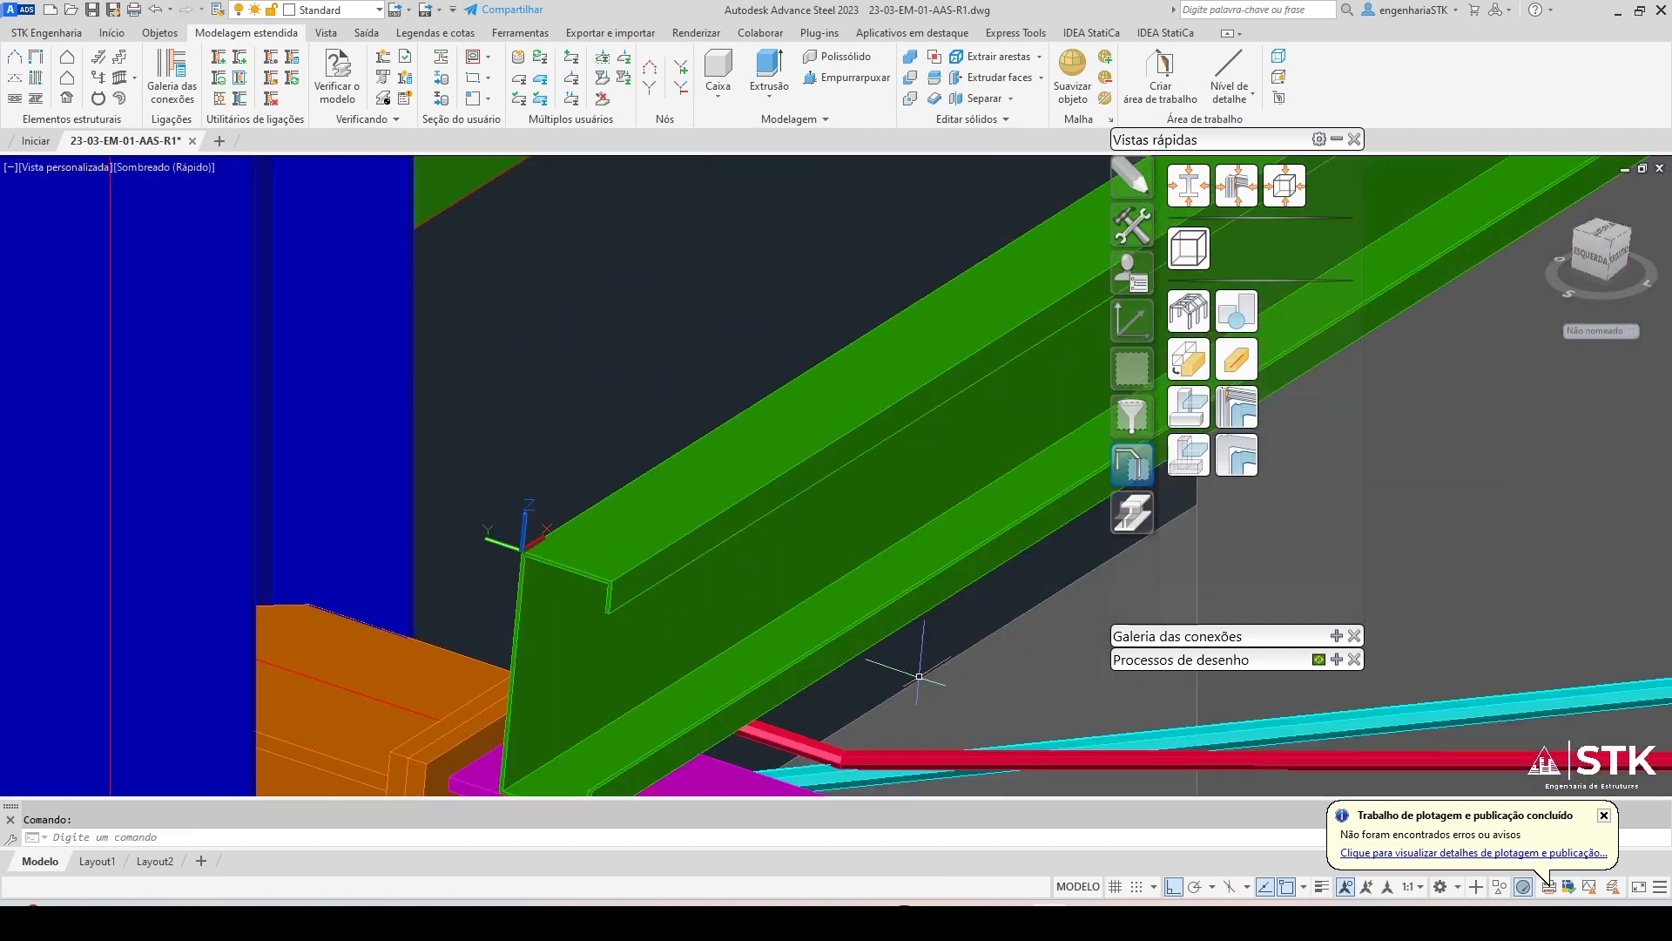
{"action": "scroll", "coordinate": [566, 536], "scroll_direction": "up", "scroll_amount": 3}
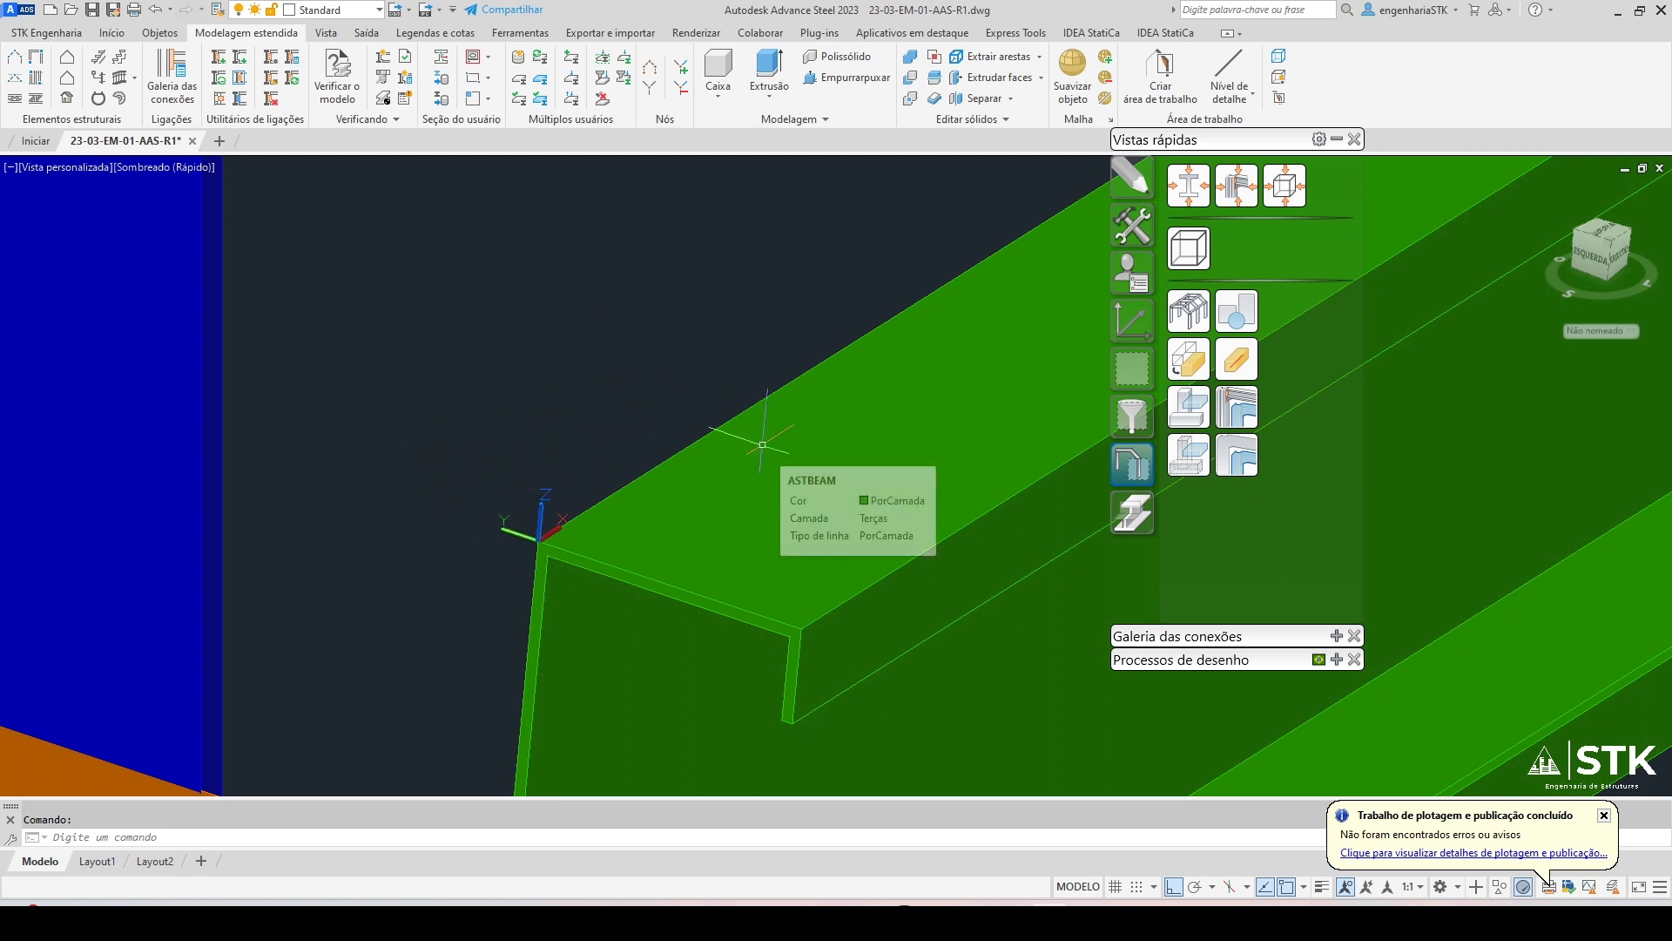
{"action": "scroll", "coordinate": [657, 423], "scroll_direction": "down", "scroll_amount": 5}
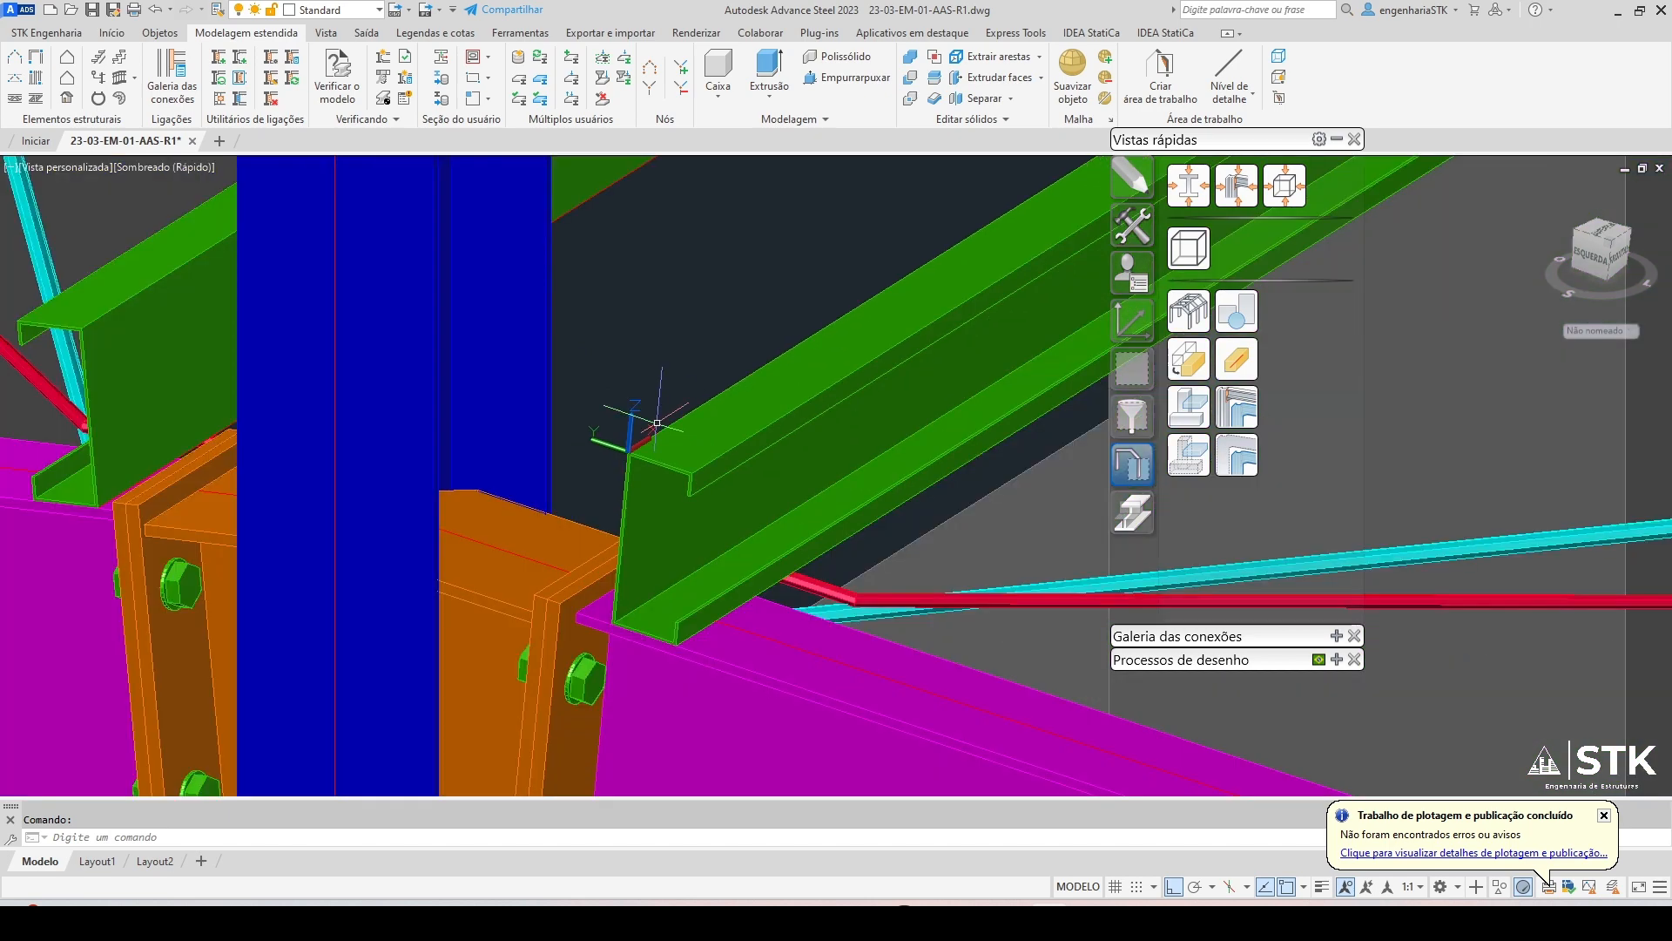
{"action": "scroll", "coordinate": [662, 449], "scroll_direction": "up", "scroll_amount": 4}
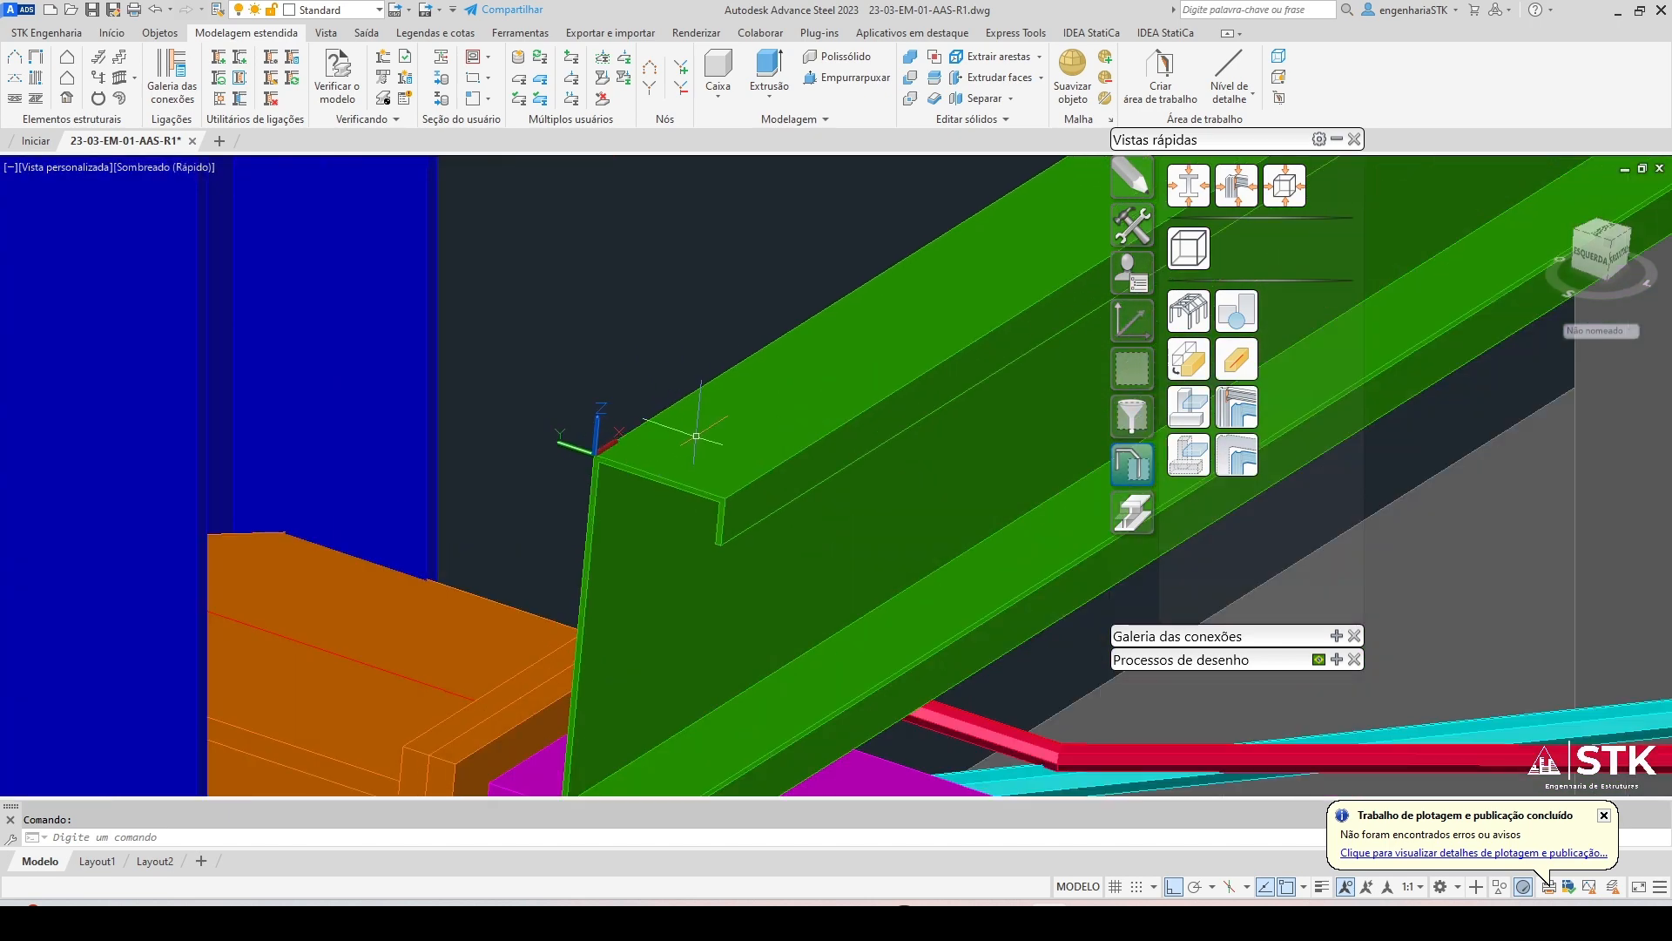
Create a rectangular area on the roof slope, without support beams, from the ridge purlin's upper corner to the far end corner of the eave purlin
{"action": "scroll", "coordinate": [130, 261], "scroll_direction": "up", "scroll_amount": 2}
{"action": "left_click", "coordinate": [67, 98]}
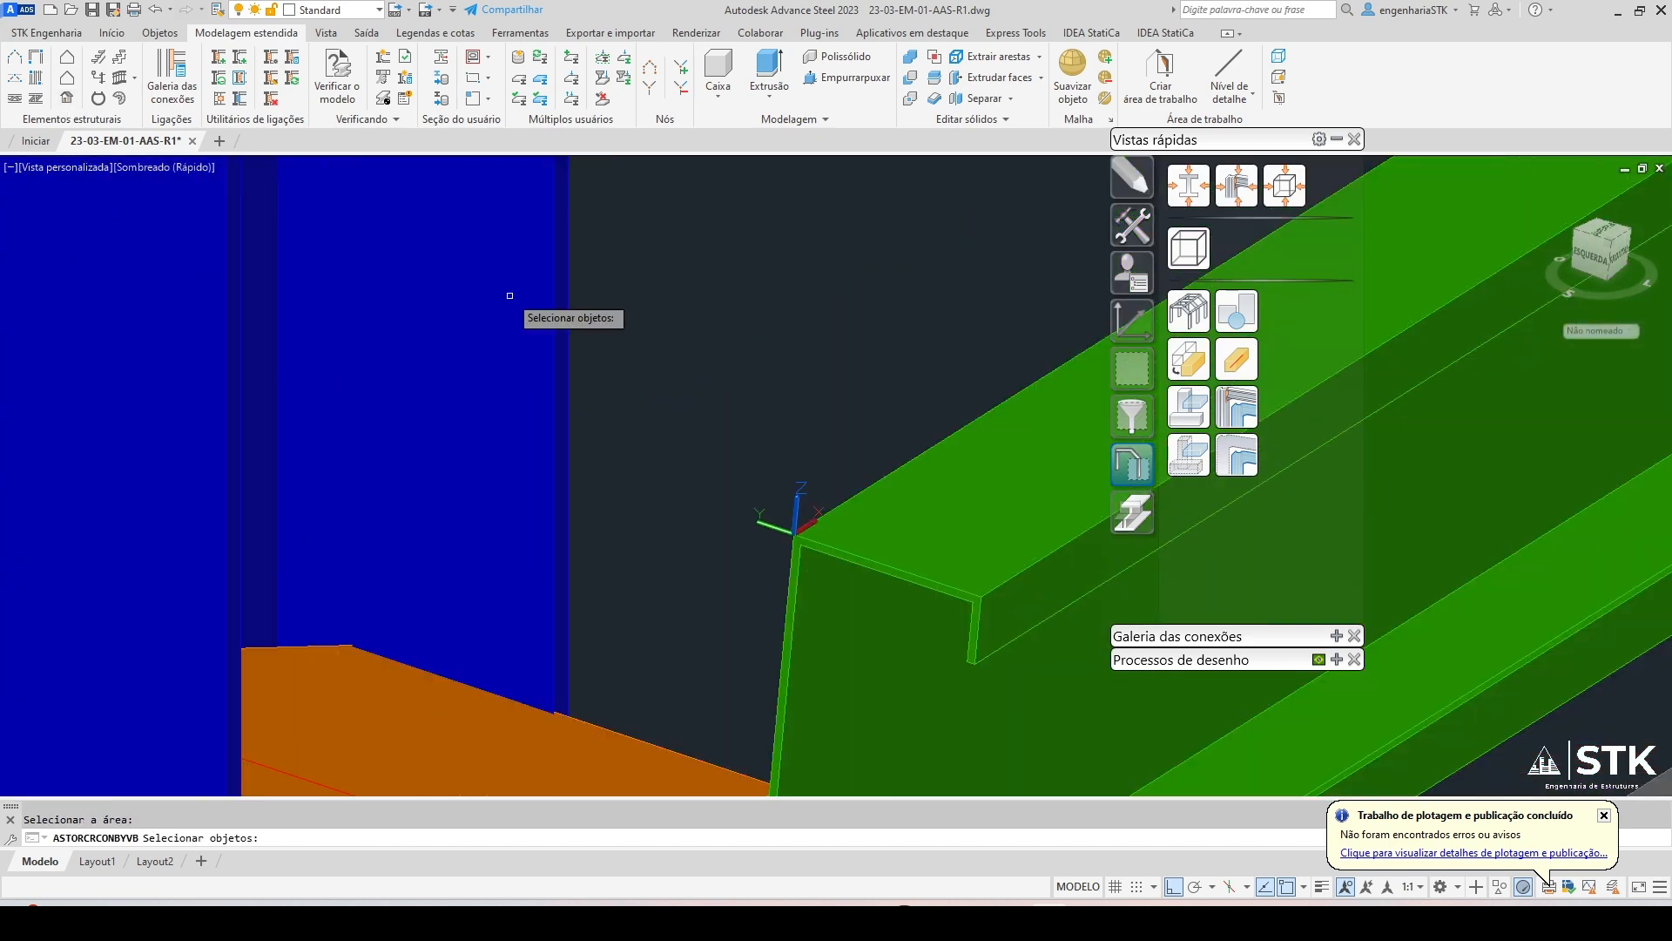
{"action": "key", "text": "Return"}
{"action": "key", "text": "Return"}
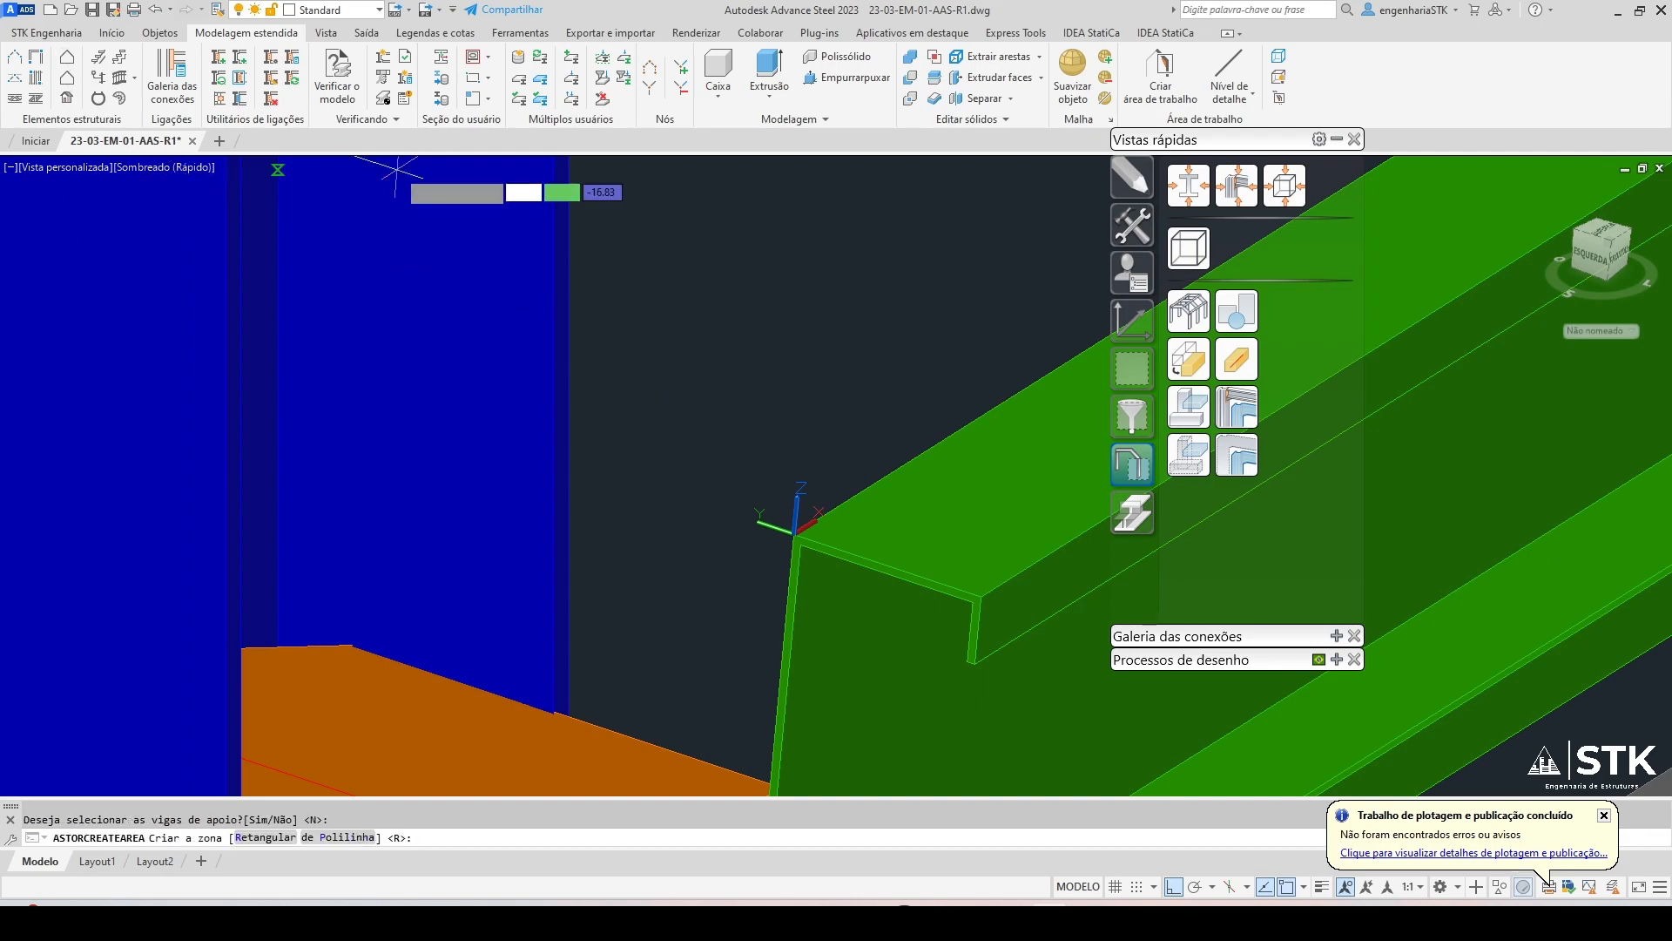
{"action": "left_click", "coordinate": [795, 533]}
{"action": "scroll", "coordinate": [924, 394], "scroll_direction": "down", "scroll_amount": 2}
{"action": "scroll", "coordinate": [929, 380], "scroll_direction": "down", "scroll_amount": 6}
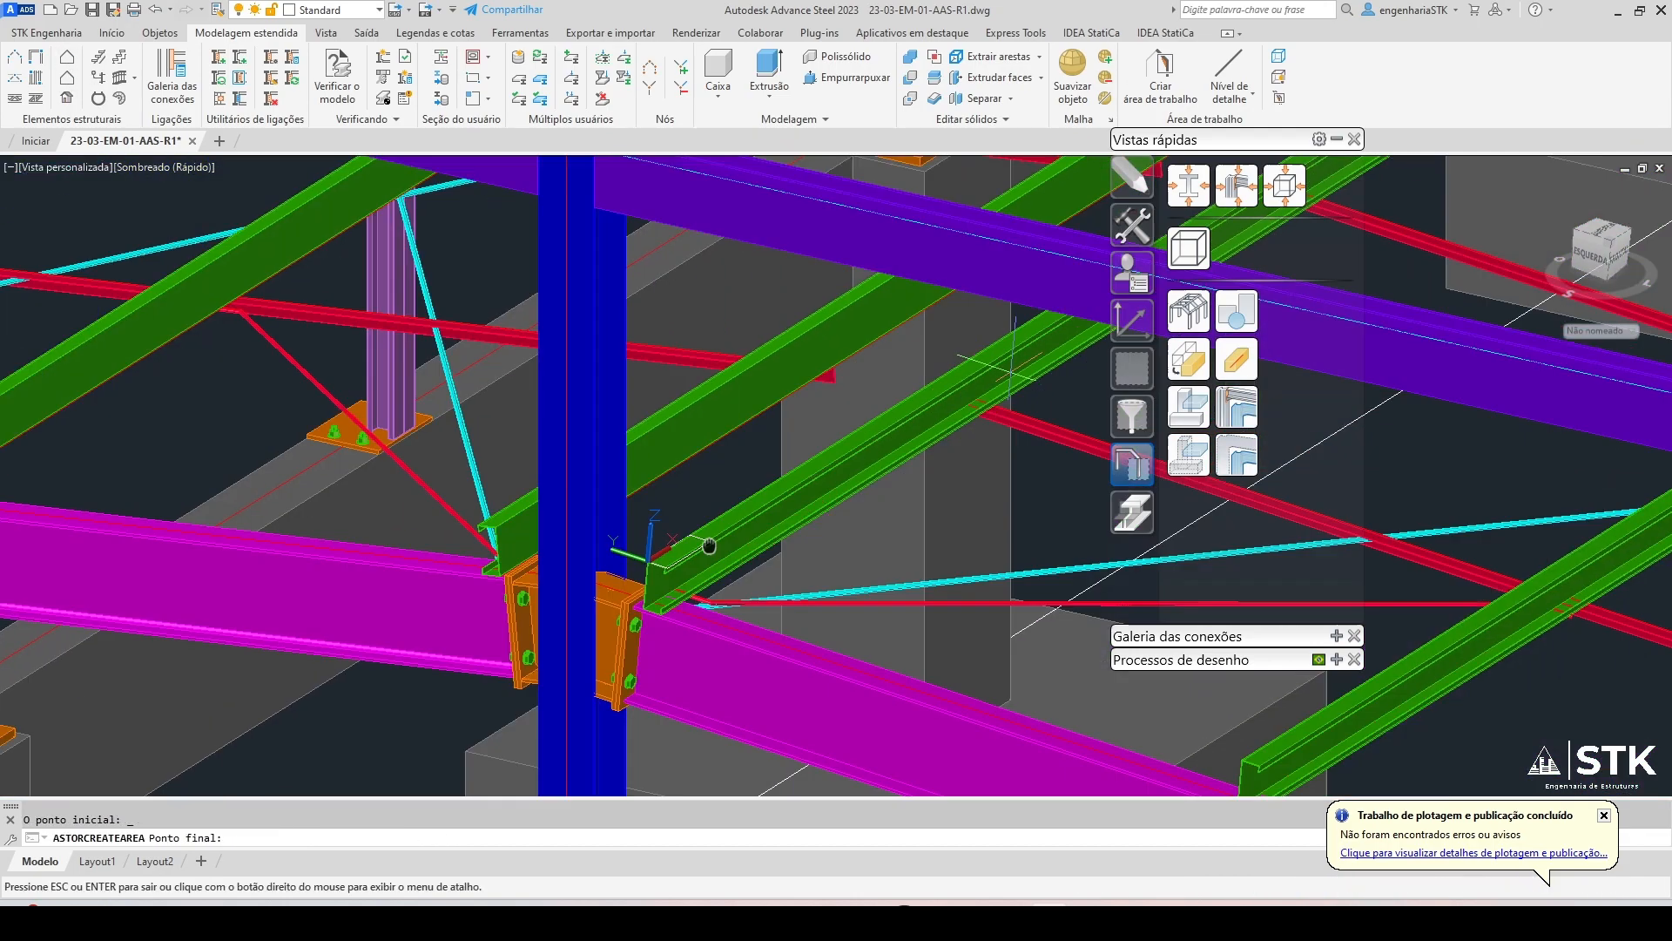
{"action": "scroll", "coordinate": [765, 629], "scroll_direction": "up", "scroll_amount": 10}
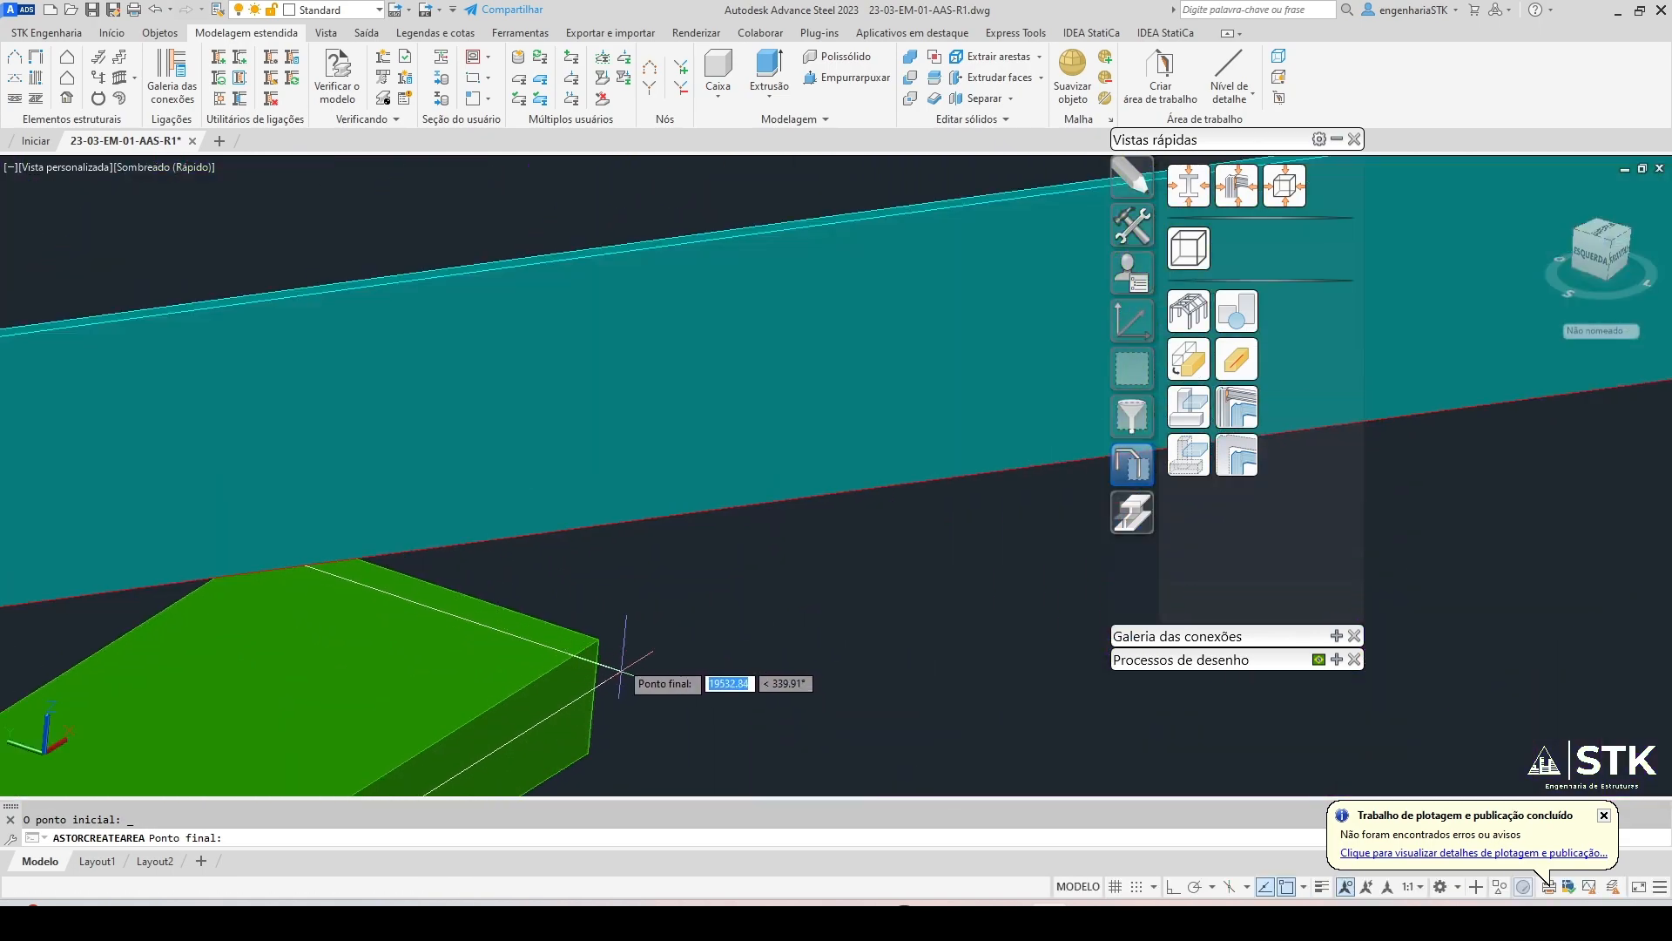
{"action": "left_click", "coordinate": [601, 631]}
{"action": "scroll", "coordinate": [696, 583], "scroll_direction": "down", "scroll_amount": 6}
{"action": "scroll", "coordinate": [984, 505], "scroll_direction": "down", "scroll_amount": 5}
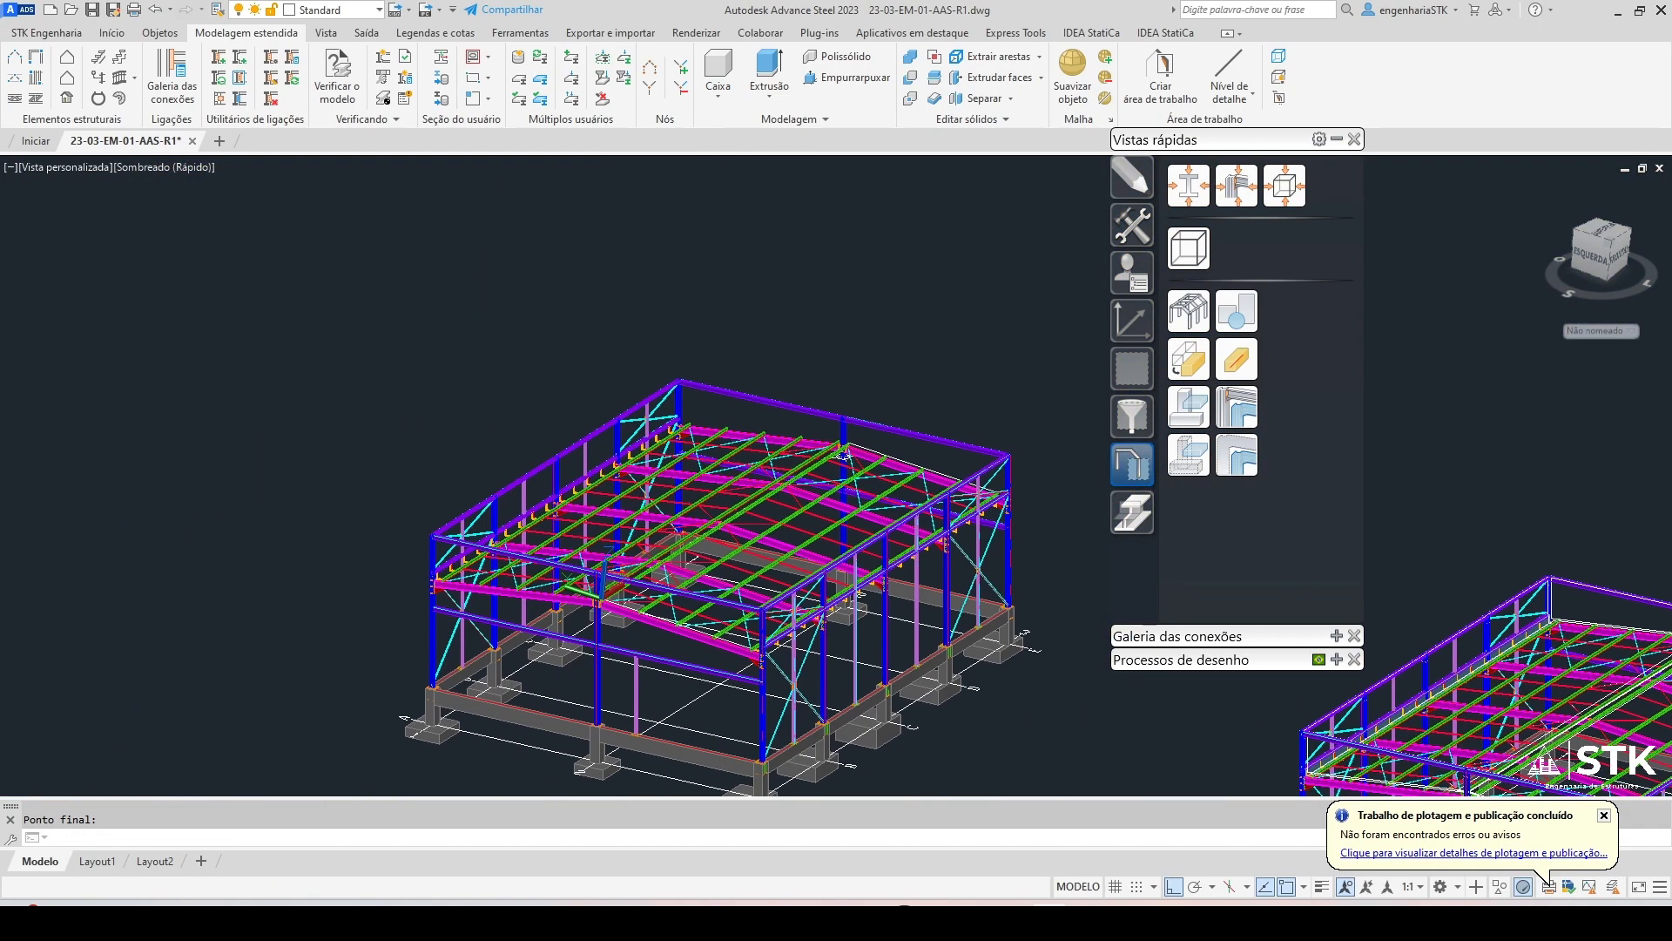
{"action": "scroll", "coordinate": [984, 505], "scroll_direction": "up", "scroll_amount": 10}
Create corrugated sheet cladding for roofs and walls on the roof slope area
{"action": "key", "text": "ctrl+1"}
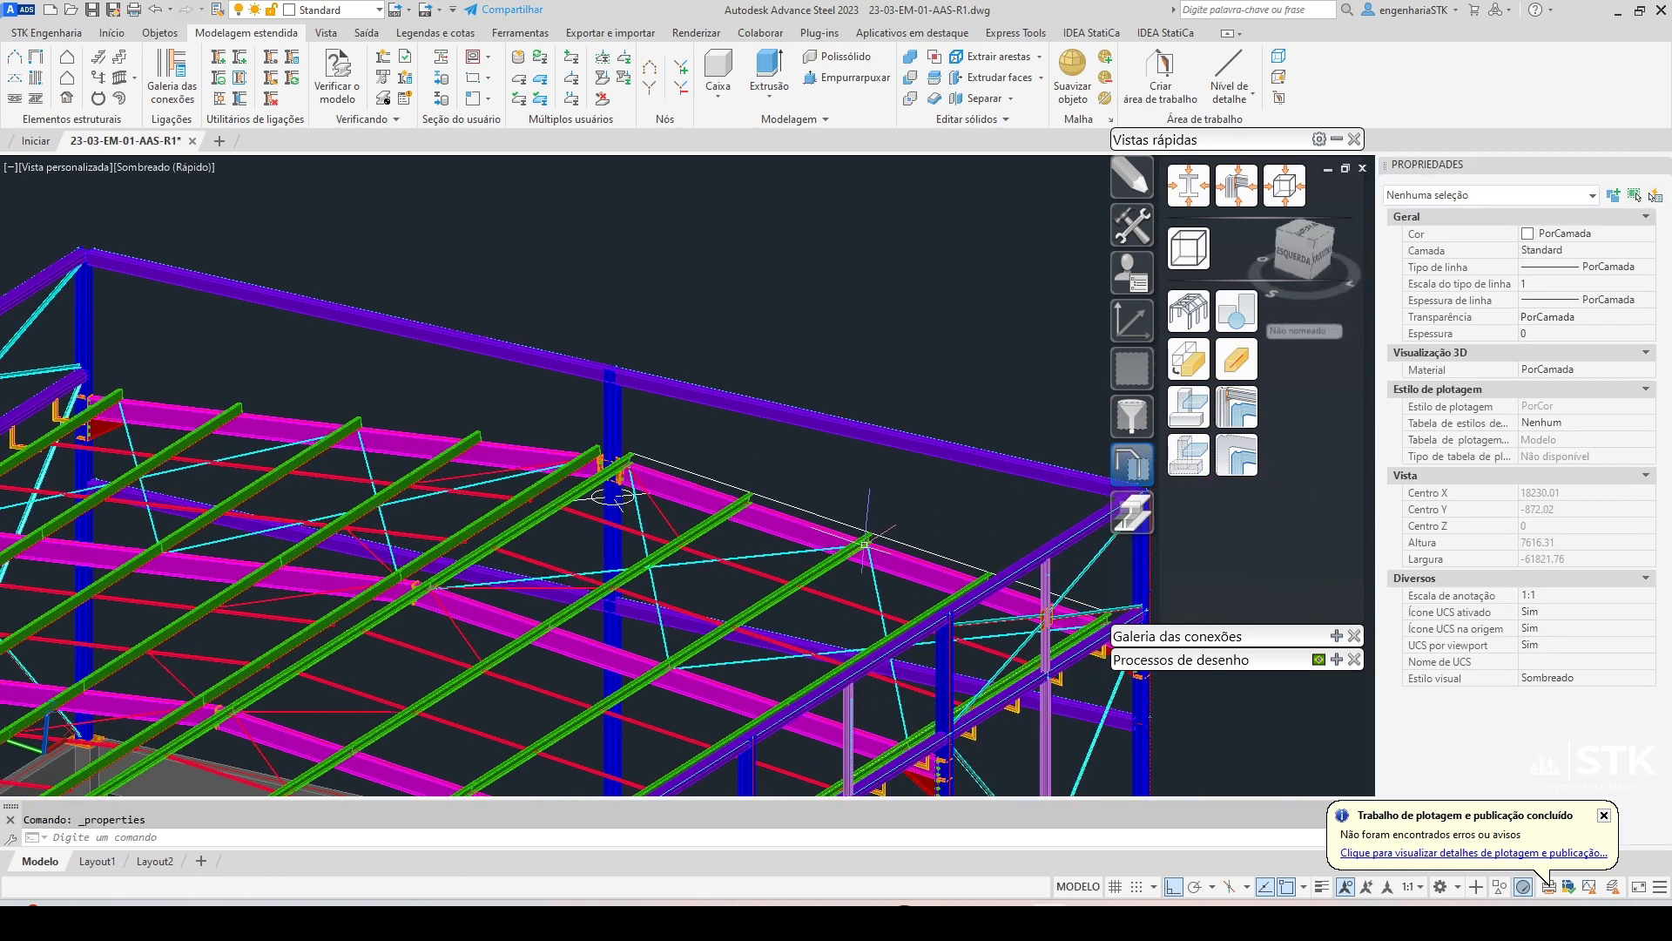
{"action": "key", "text": "Escape"}
{"action": "left_click", "coordinate": [66, 103]}
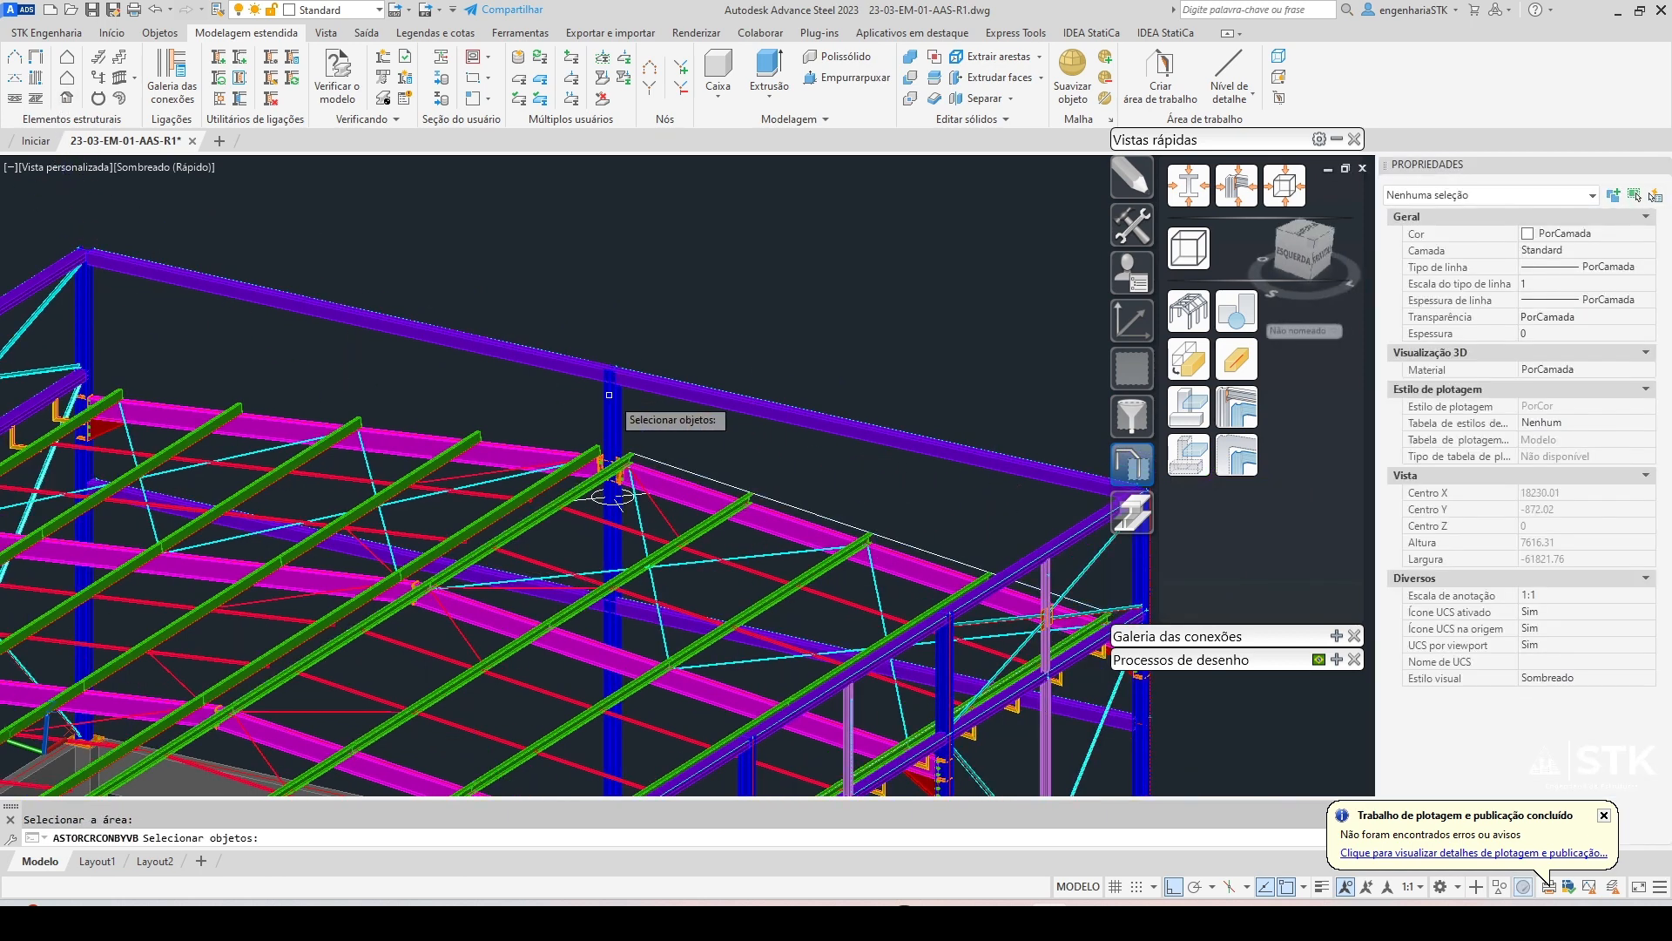
{"action": "left_click", "coordinate": [654, 460]}
{"action": "key", "text": "Return"}
{"action": "scroll", "coordinate": [610, 540], "scroll_direction": "down", "scroll_amount": 5}
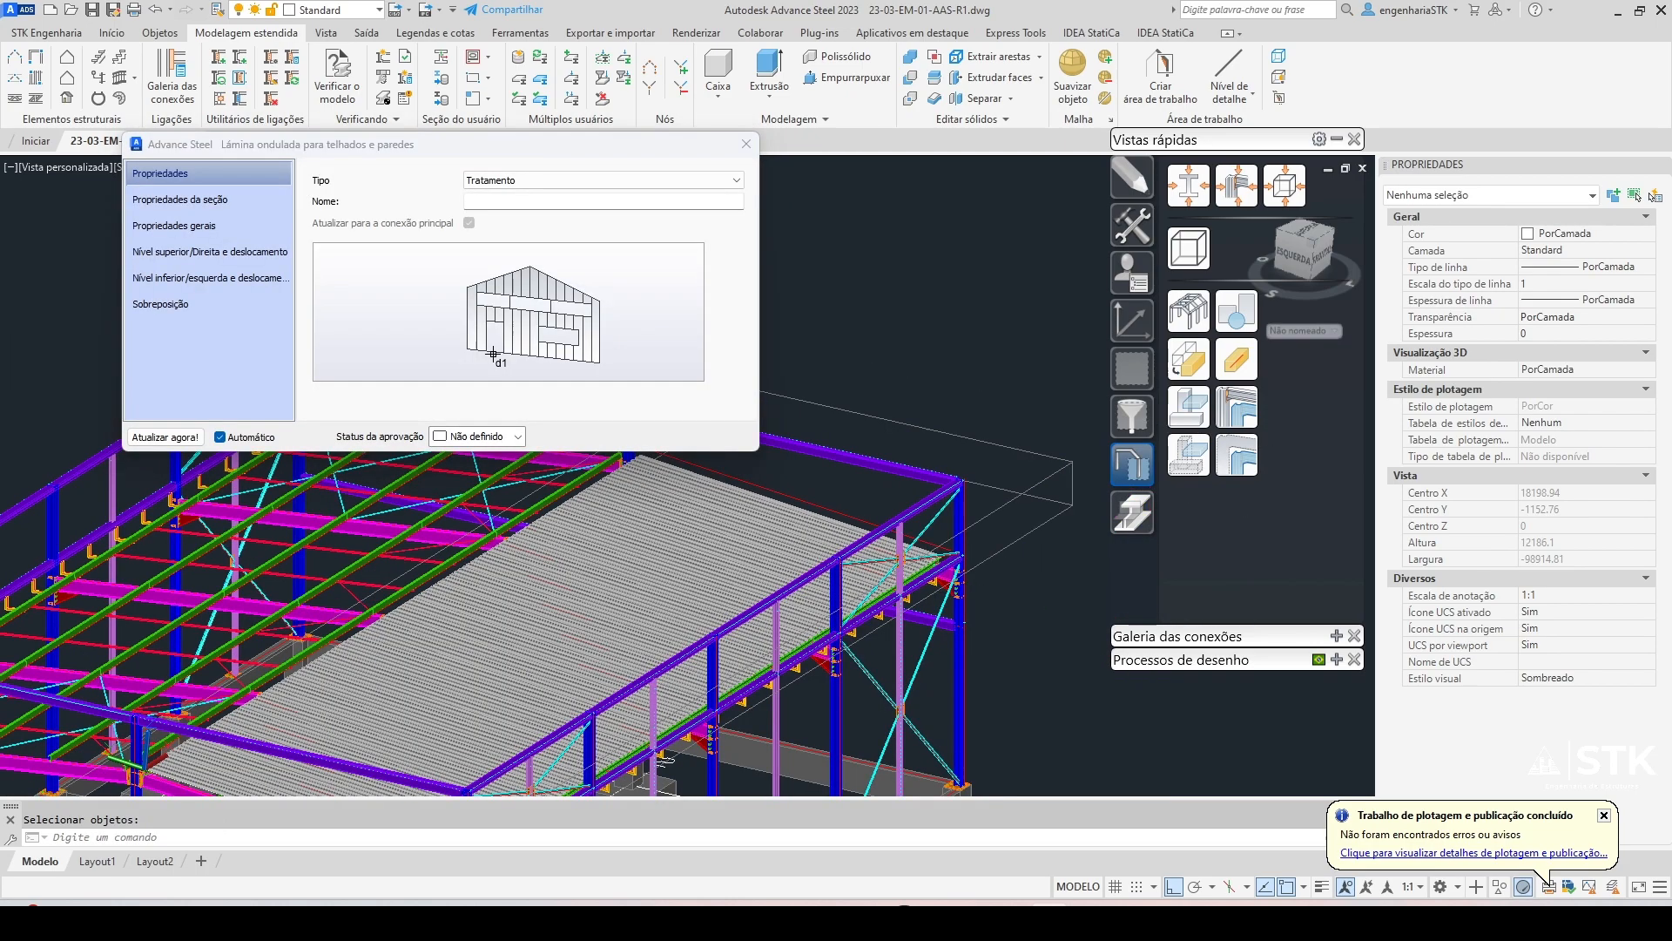
Close the cladding settings and examine the corrugated sheets covering the building's roof slope
{"action": "middle_click_drag", "start_coordinate": [706, 541], "coordinate": [824, 385], "text": "shift"}
{"action": "left_click", "coordinate": [746, 144]}
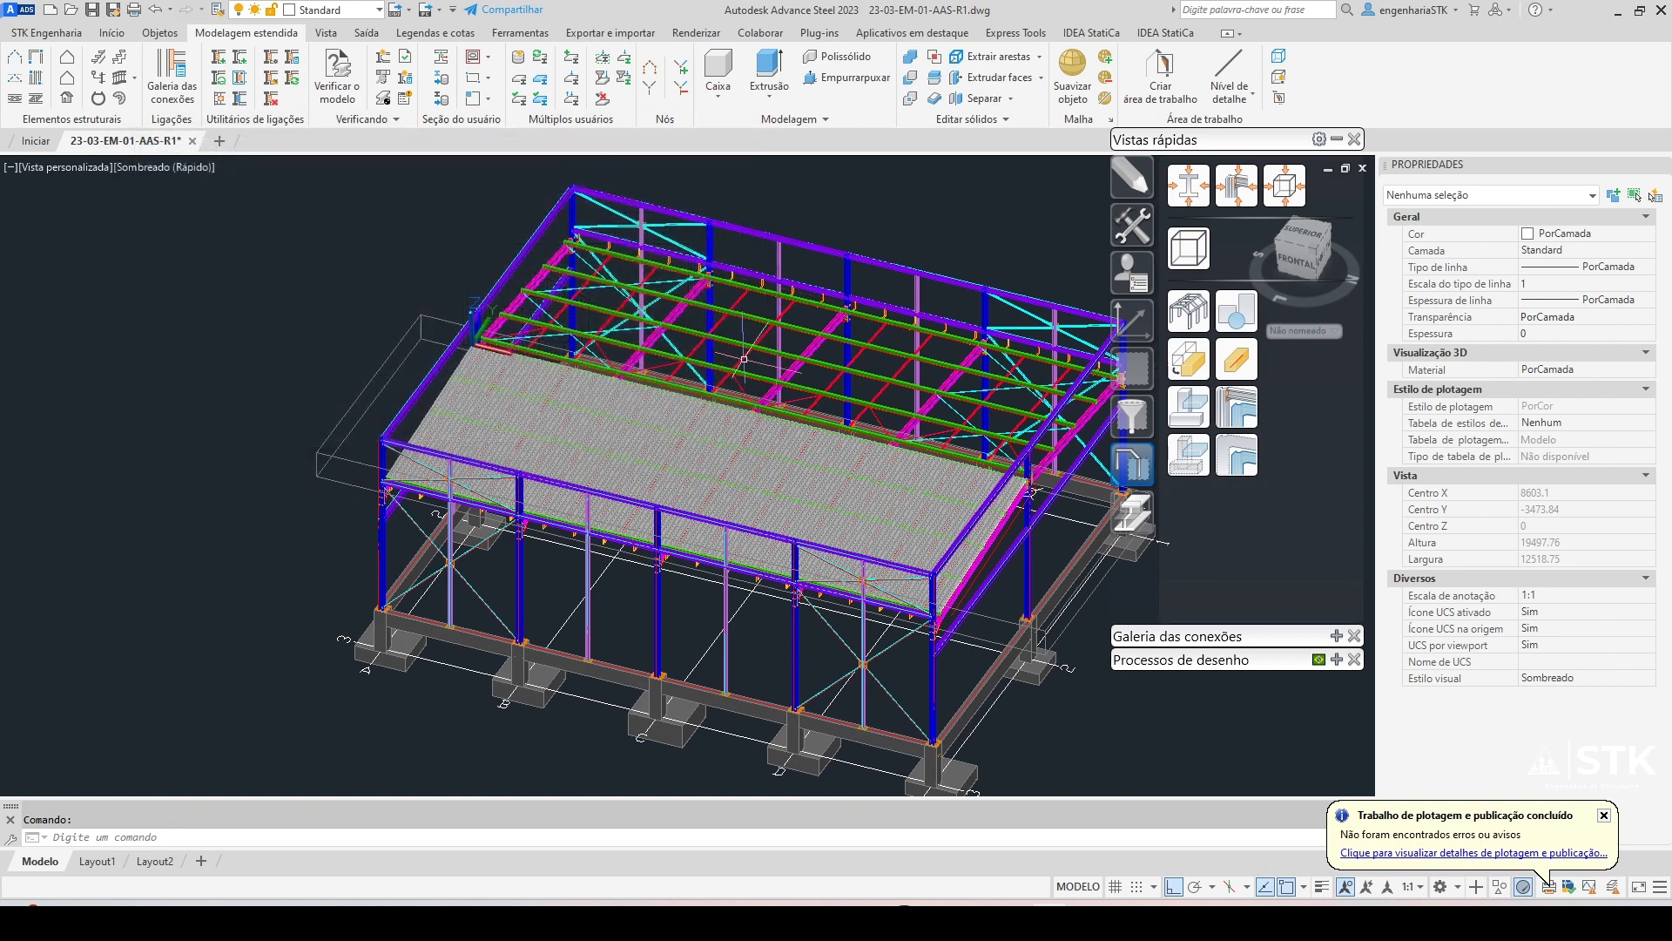
{"action": "middle_click_drag", "start_coordinate": [652, 434], "coordinate": [725, 440], "text": "shift"}
{"action": "left_click", "coordinate": [727, 471]}
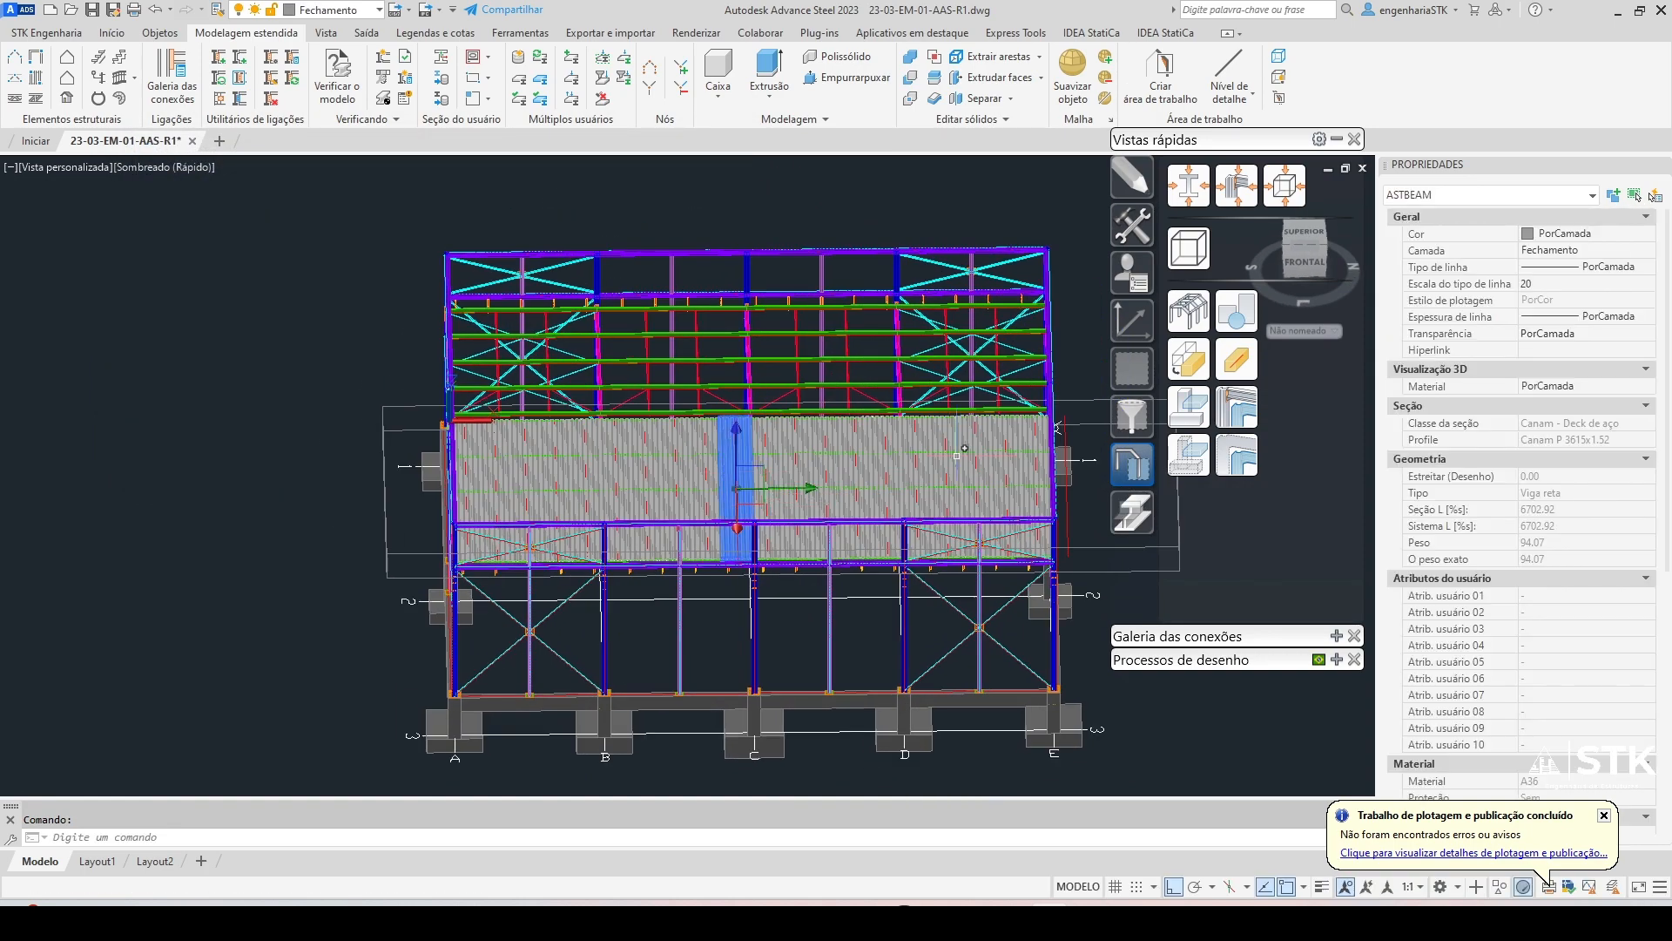
{"action": "key", "text": "Escape"}
{"action": "middle_click_drag", "start_coordinate": [957, 456], "coordinate": [393, 465]}
Switch to the top view, hide the object properties, and move the quick views palette clear of the free space beside the building
{"action": "left_click_drag", "start_coordinate": [1275, 140], "coordinate": [1202, 135]}
{"action": "left_click", "coordinate": [1661, 164]}
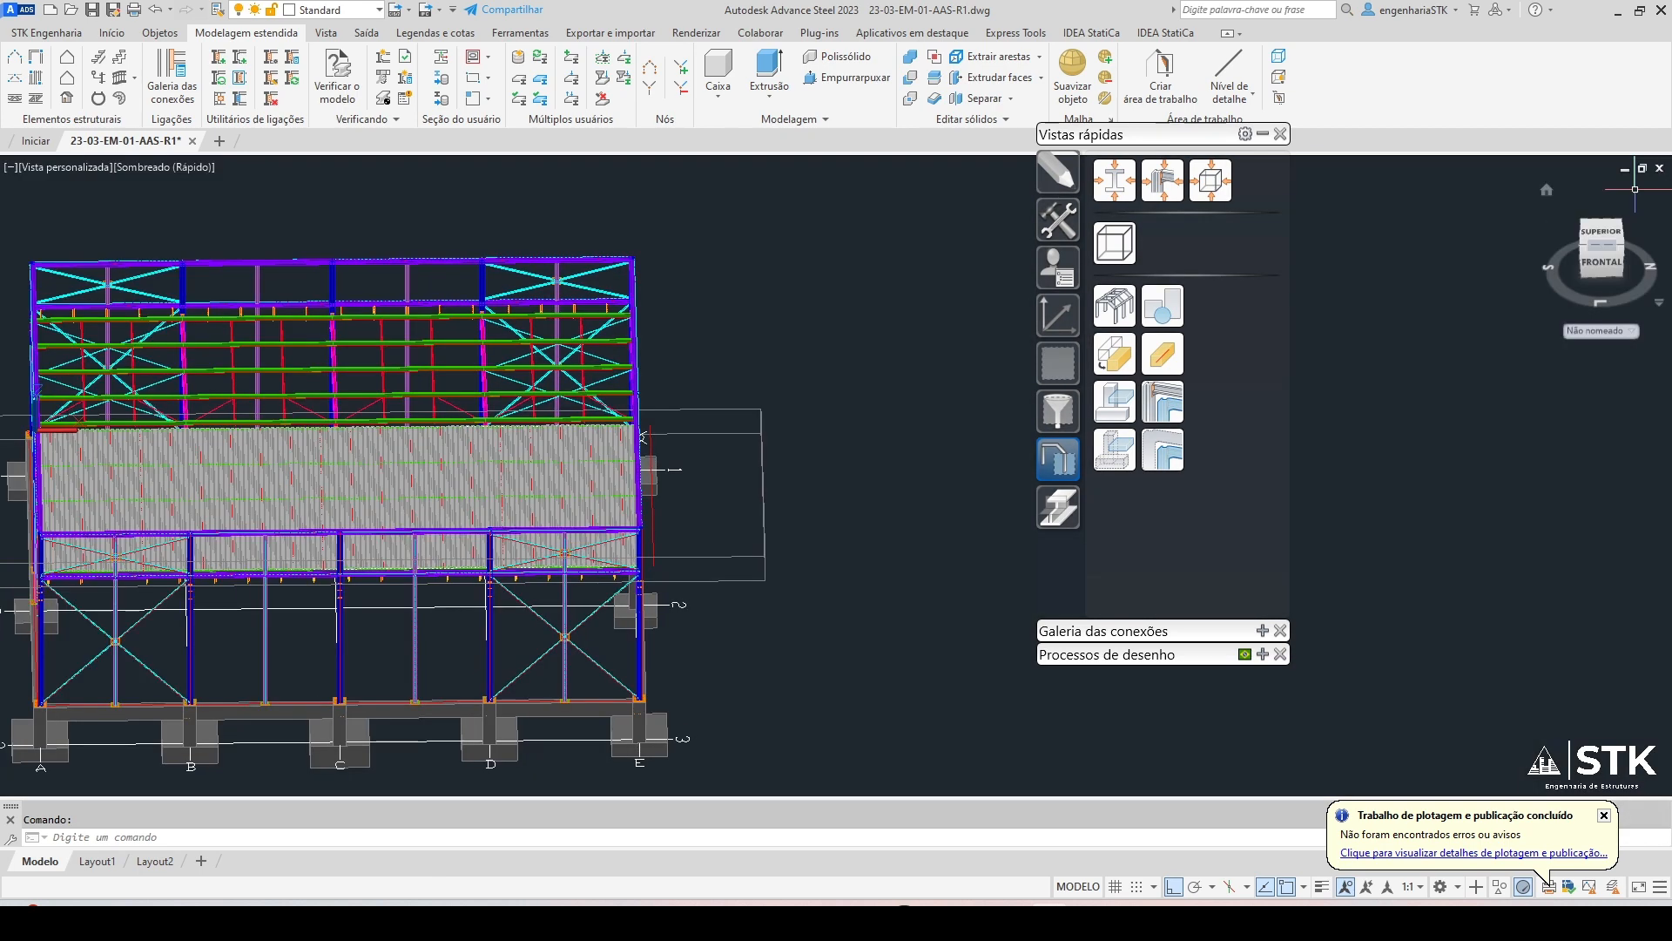
{"action": "left_click", "coordinate": [1600, 237]}
{"action": "middle_click_drag", "start_coordinate": [910, 437], "coordinate": [673, 568]}
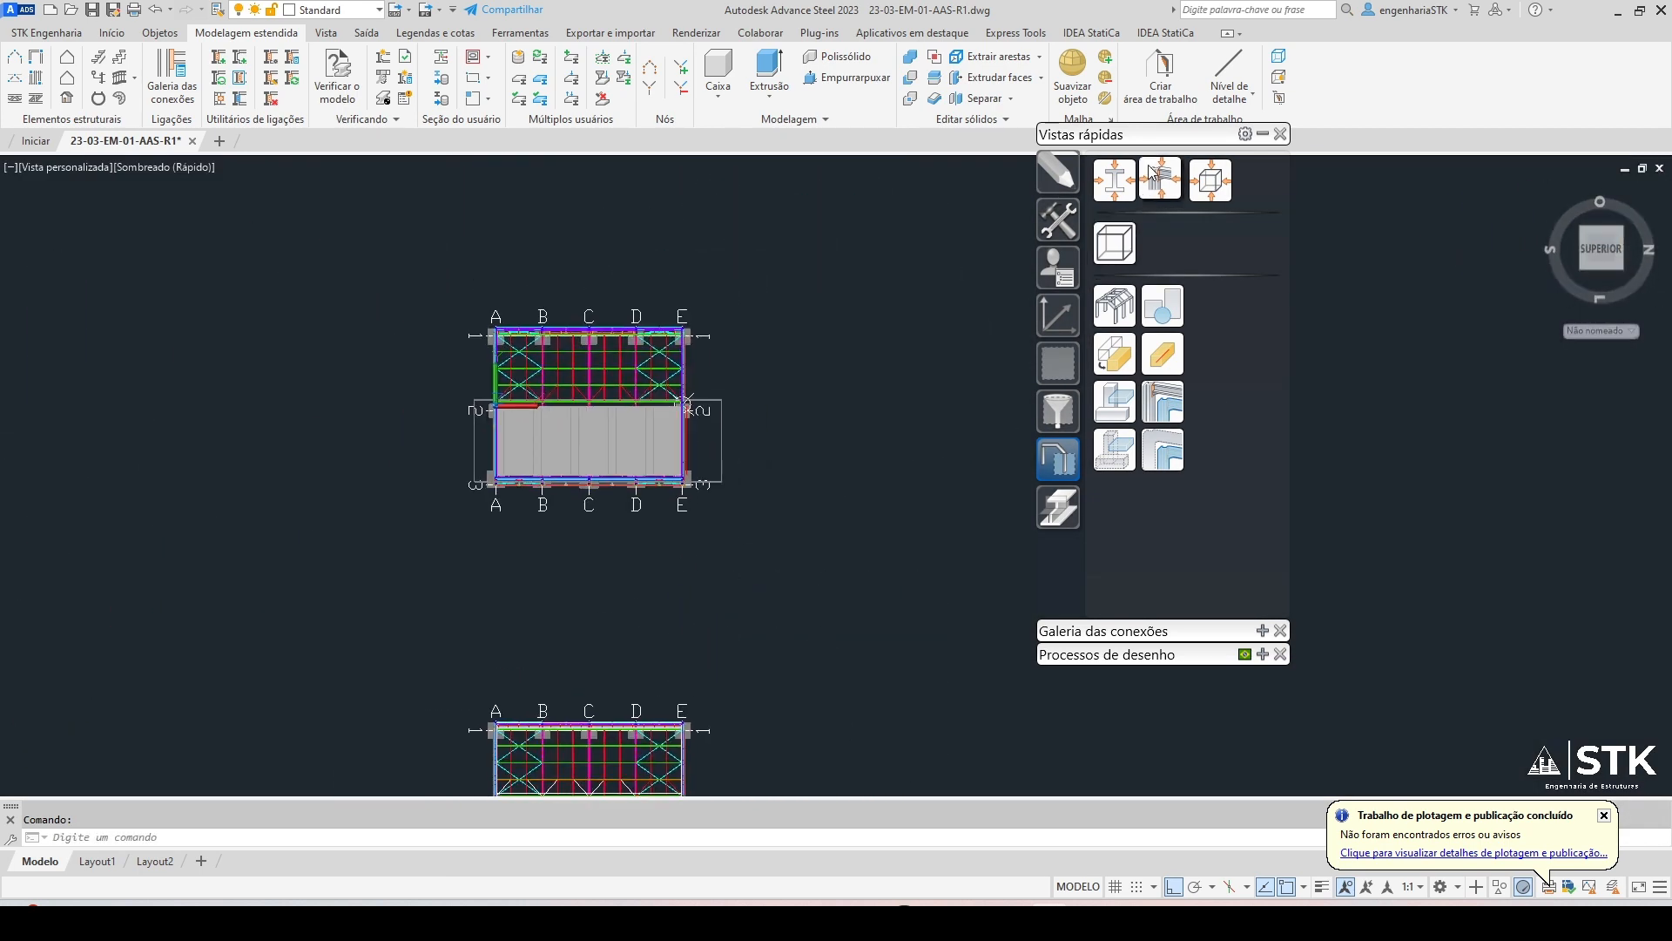
{"action": "left_click_drag", "start_coordinate": [1161, 139], "coordinate": [1409, 113]}
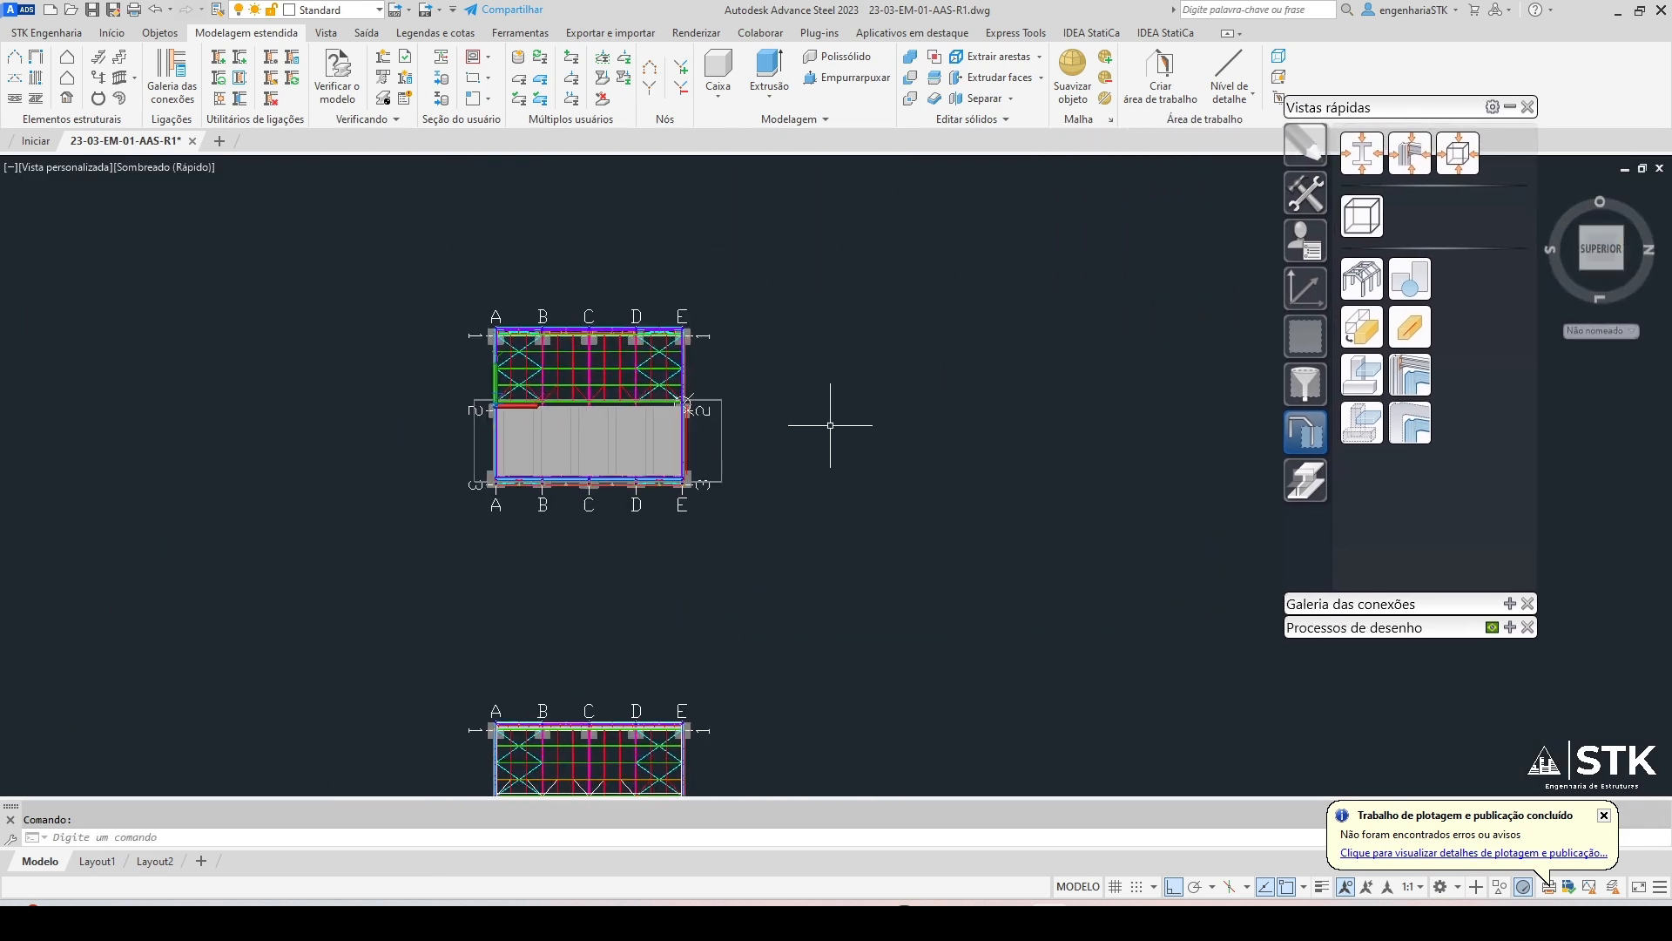
{"action": "scroll", "coordinate": [785, 455], "scroll_direction": "up", "scroll_amount": 2}
{"action": "middle_click_drag", "start_coordinate": [774, 418], "coordinate": [764, 535]}
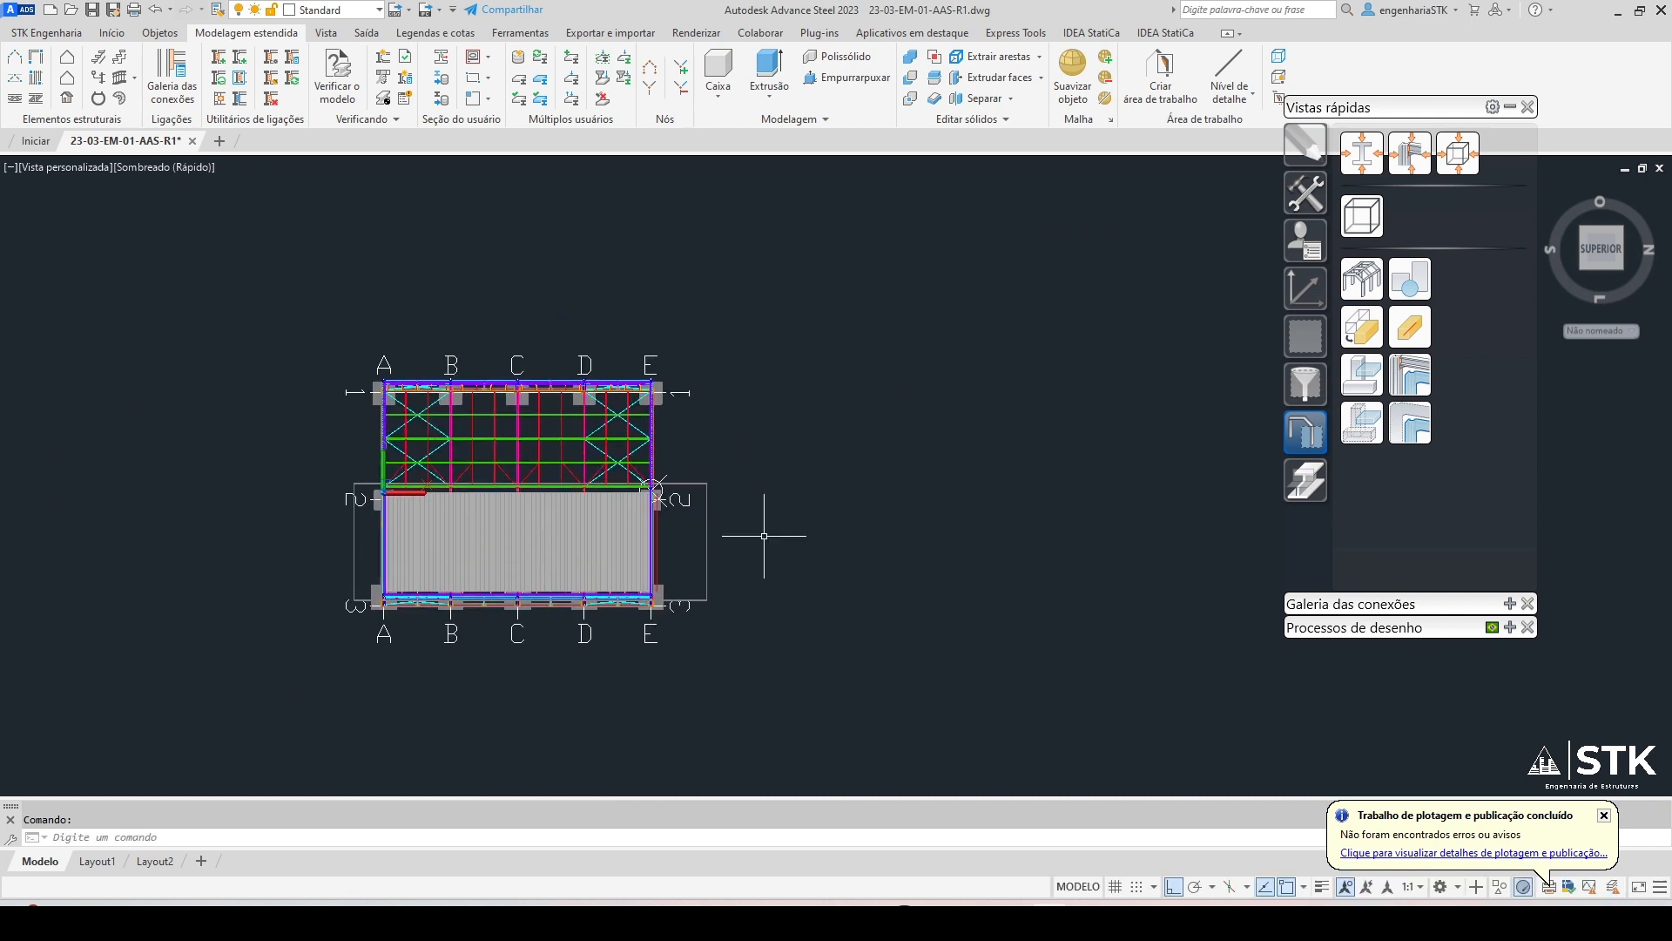
Draw a closed irregular six-sided polyline with slanted lower edges, about 124 m² in area, in the free space beyond axis E
{"action": "type", "text": "pl"}
{"action": "key", "text": "Return"}
{"action": "left_click", "coordinate": [756, 528]}
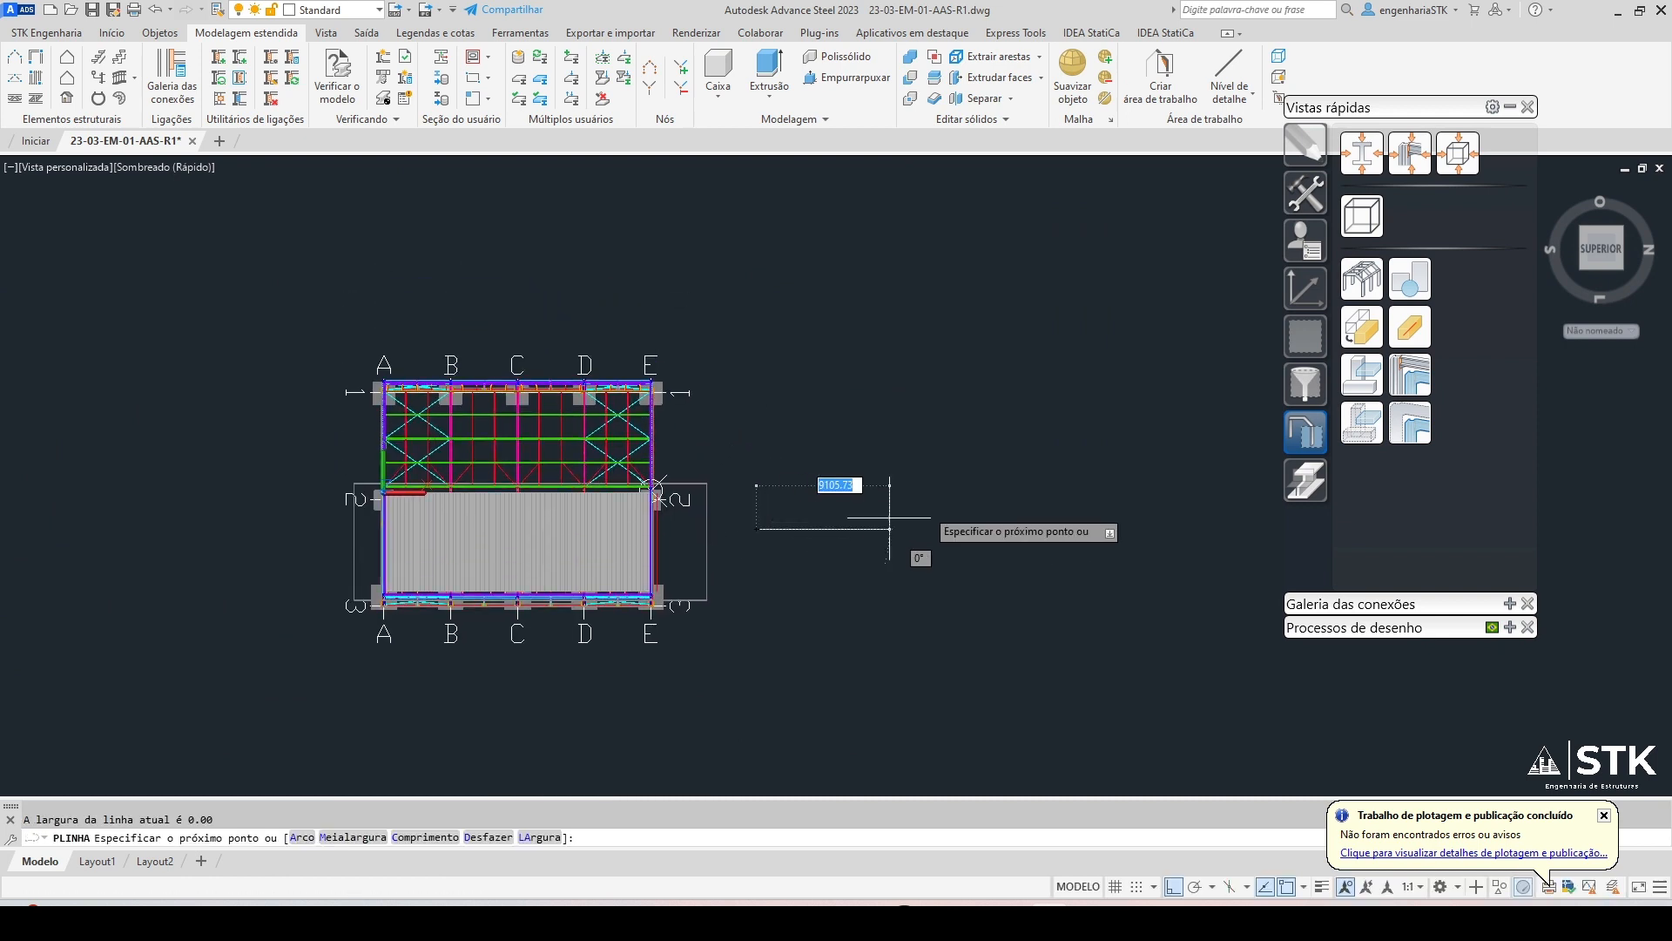
{"action": "left_click", "coordinate": [994, 528]}
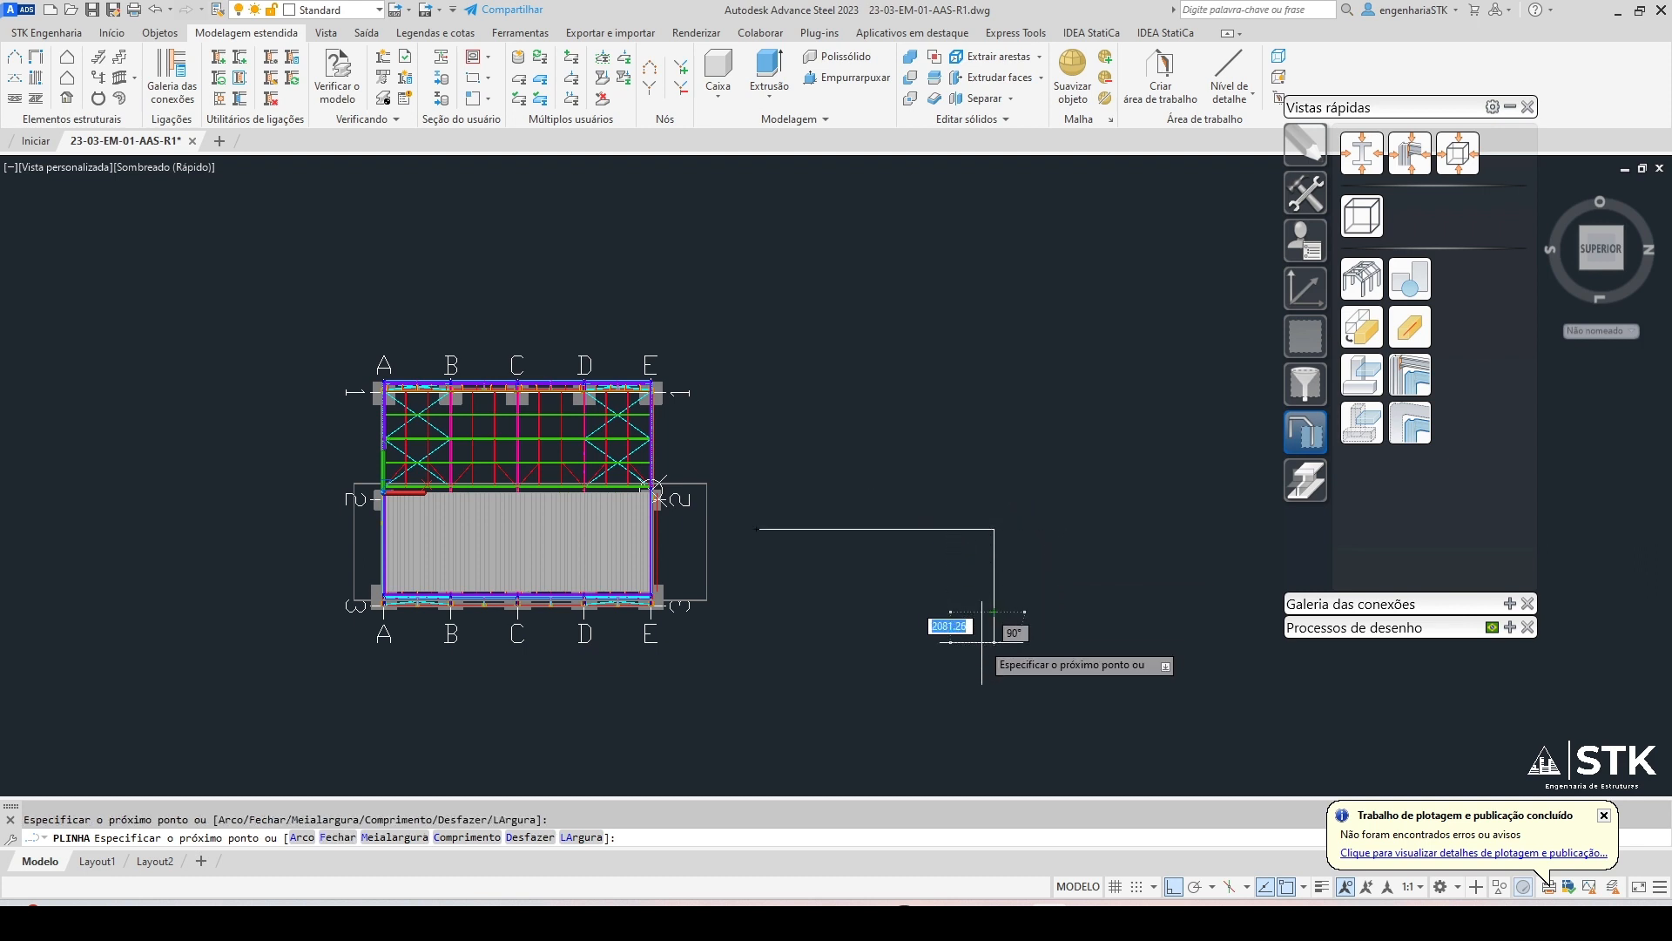
{"action": "key", "text": "F8"}
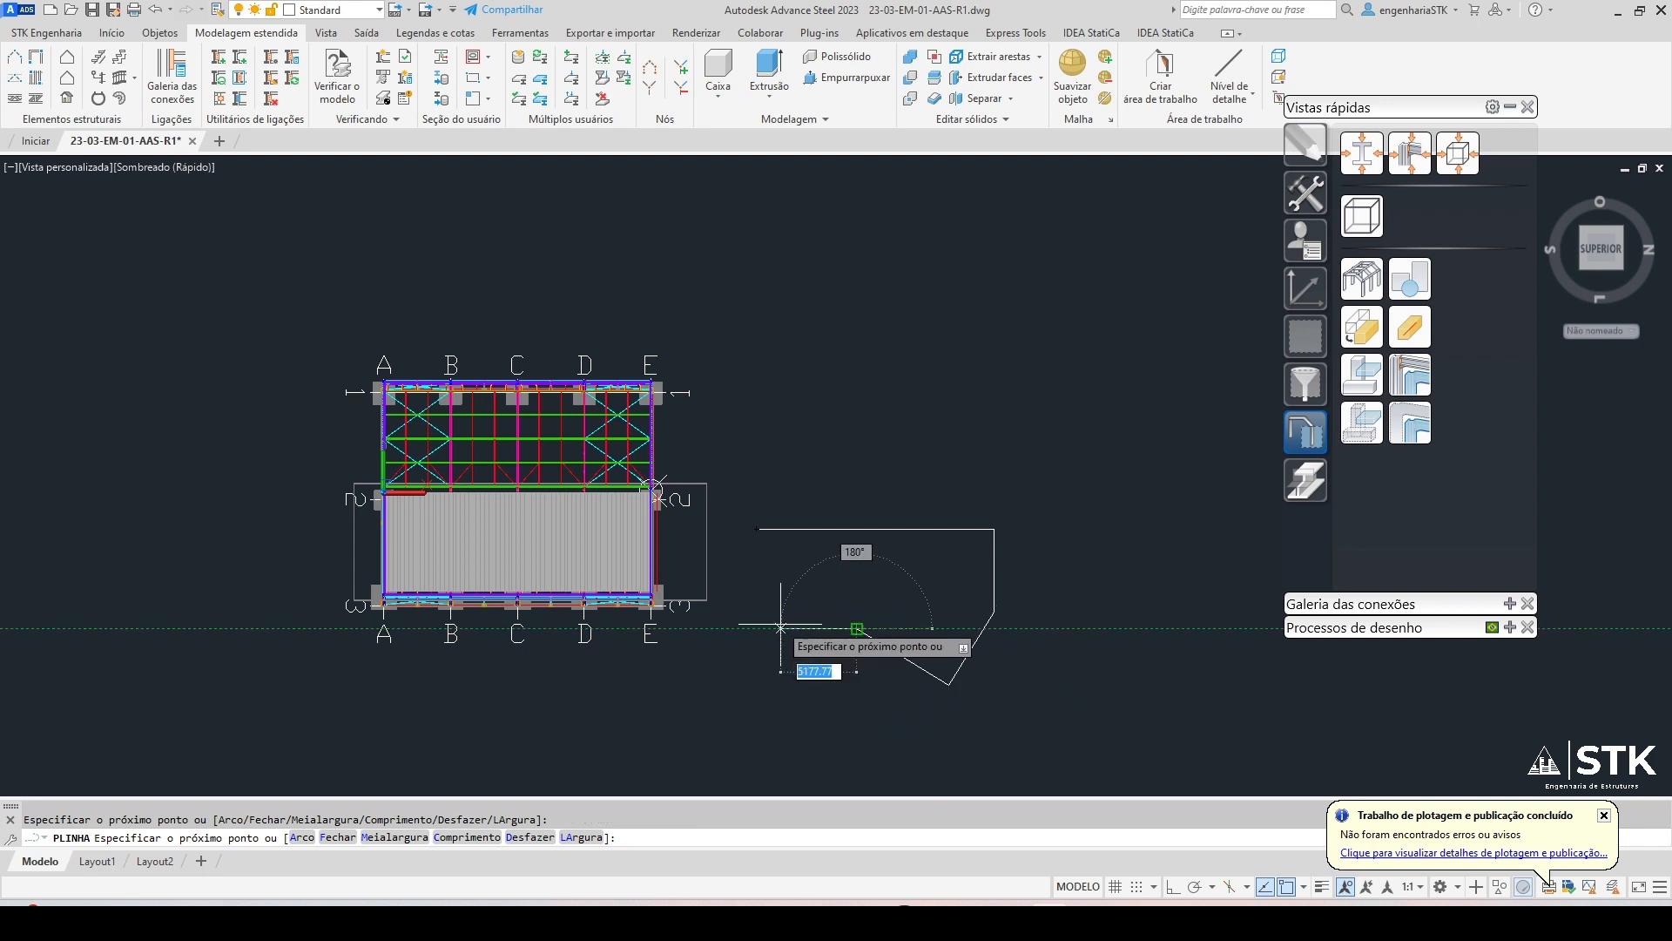
{"action": "left_click", "coordinate": [759, 529]}
{"action": "key", "text": "Return"}
{"action": "middle_click_drag", "start_coordinate": [799, 538], "coordinate": [766, 507]}
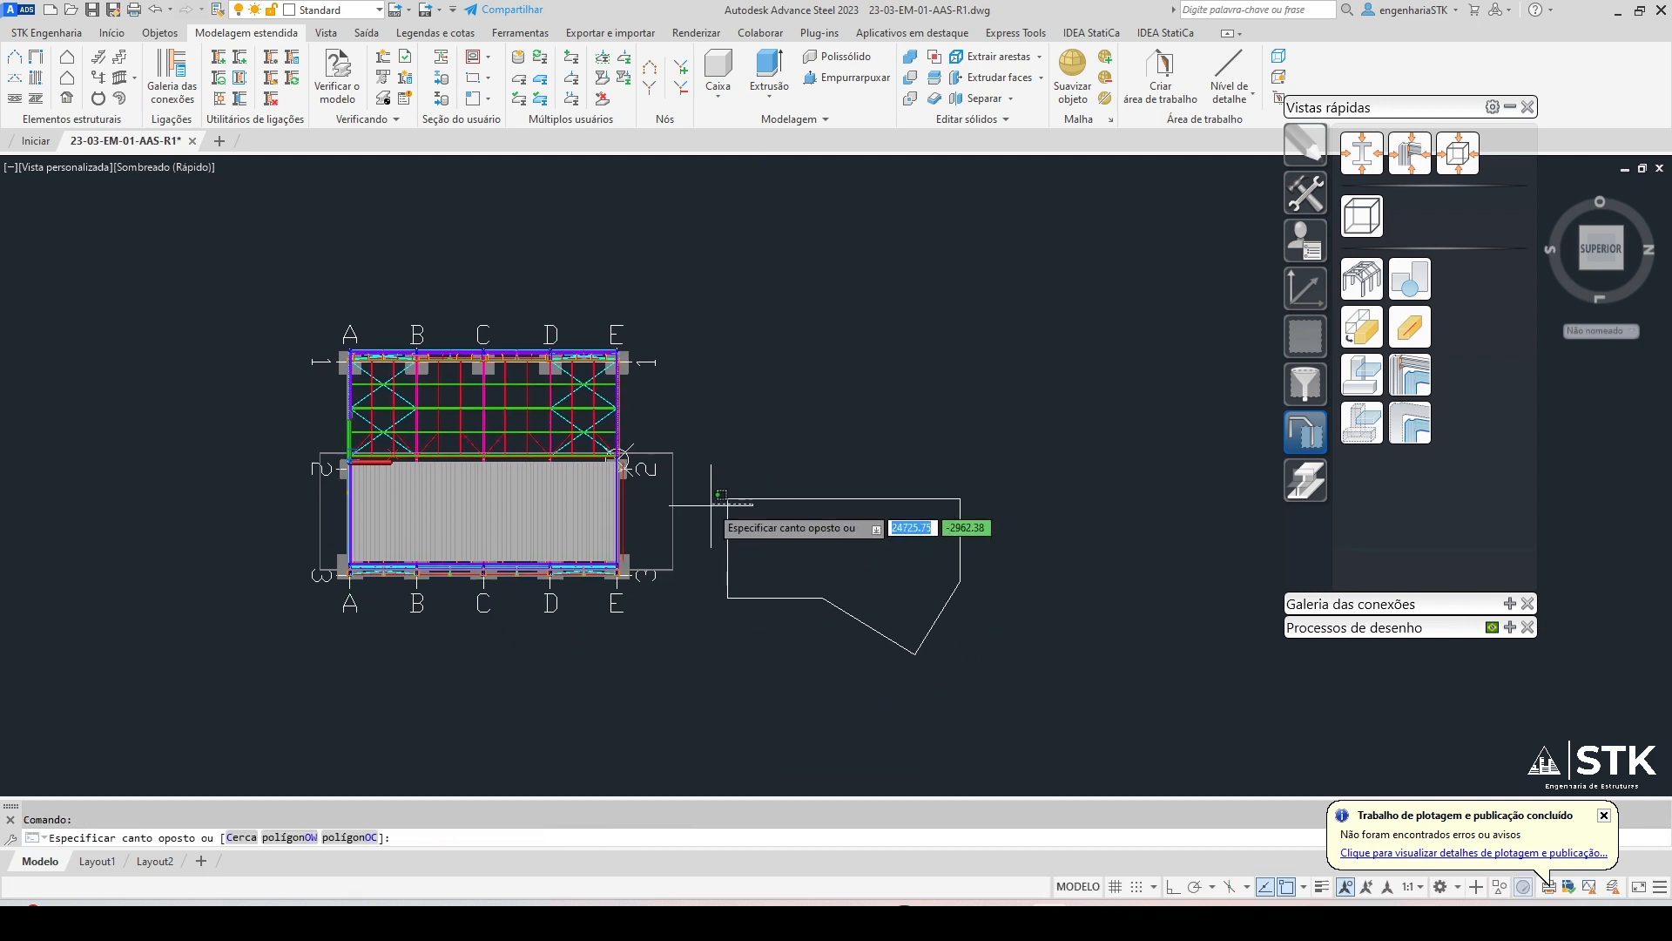
Show the polyline's object properties and move the quick views palette aside
{"action": "left_click", "coordinate": [765, 501]}
{"action": "key", "text": "ctrl+1"}
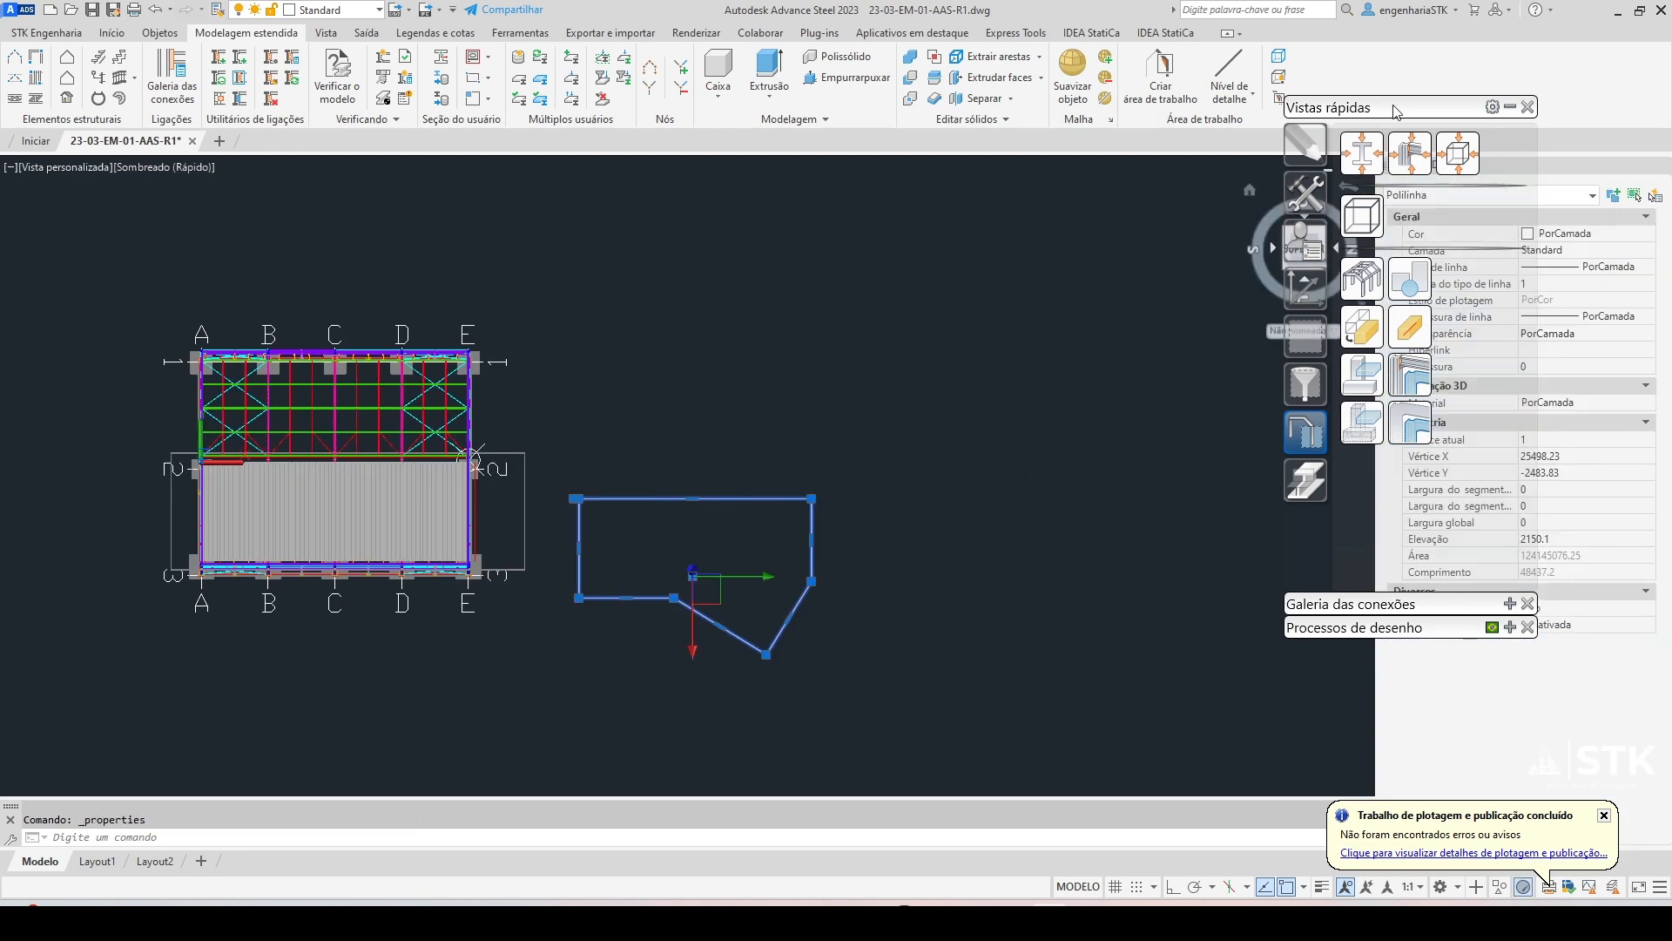
{"action": "left_click_drag", "start_coordinate": [1404, 109], "coordinate": [1248, 107]}
{"action": "key", "text": "Escape"}
Trim the short overhang at the polyline's starting corner
{"action": "scroll", "coordinate": [581, 446], "scroll_direction": "up", "scroll_amount": 5}
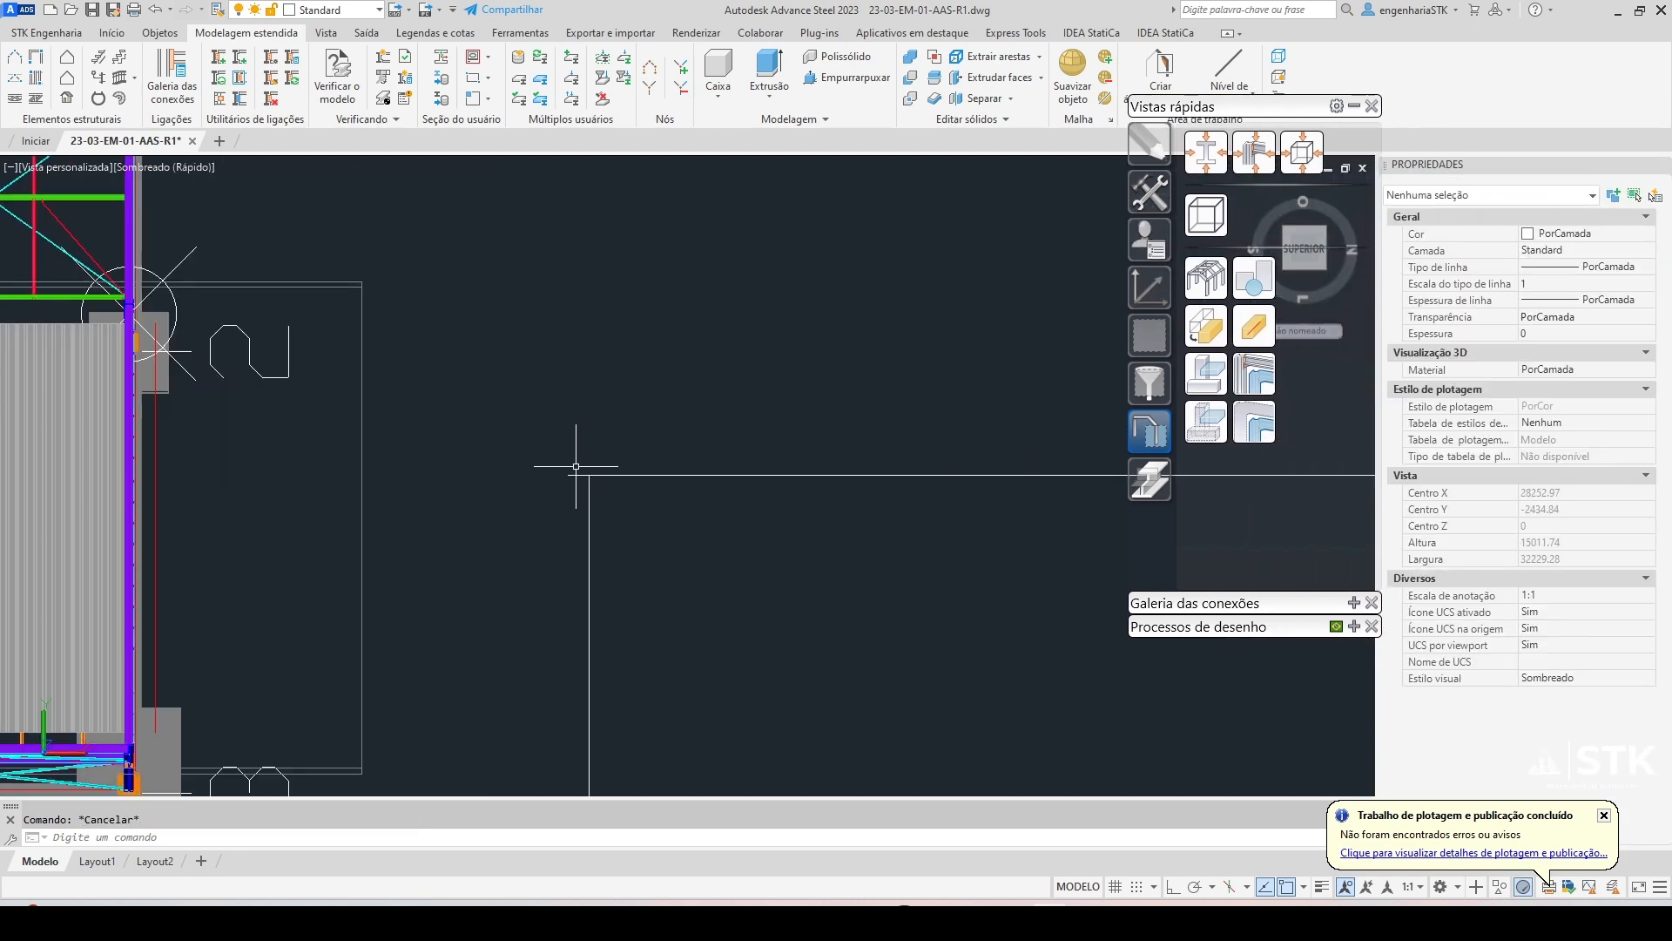
{"action": "type", "text": "tr"}
{"action": "key", "text": "Return"}
{"action": "left_click", "coordinate": [592, 521]}
{"action": "key", "text": "Escape"}
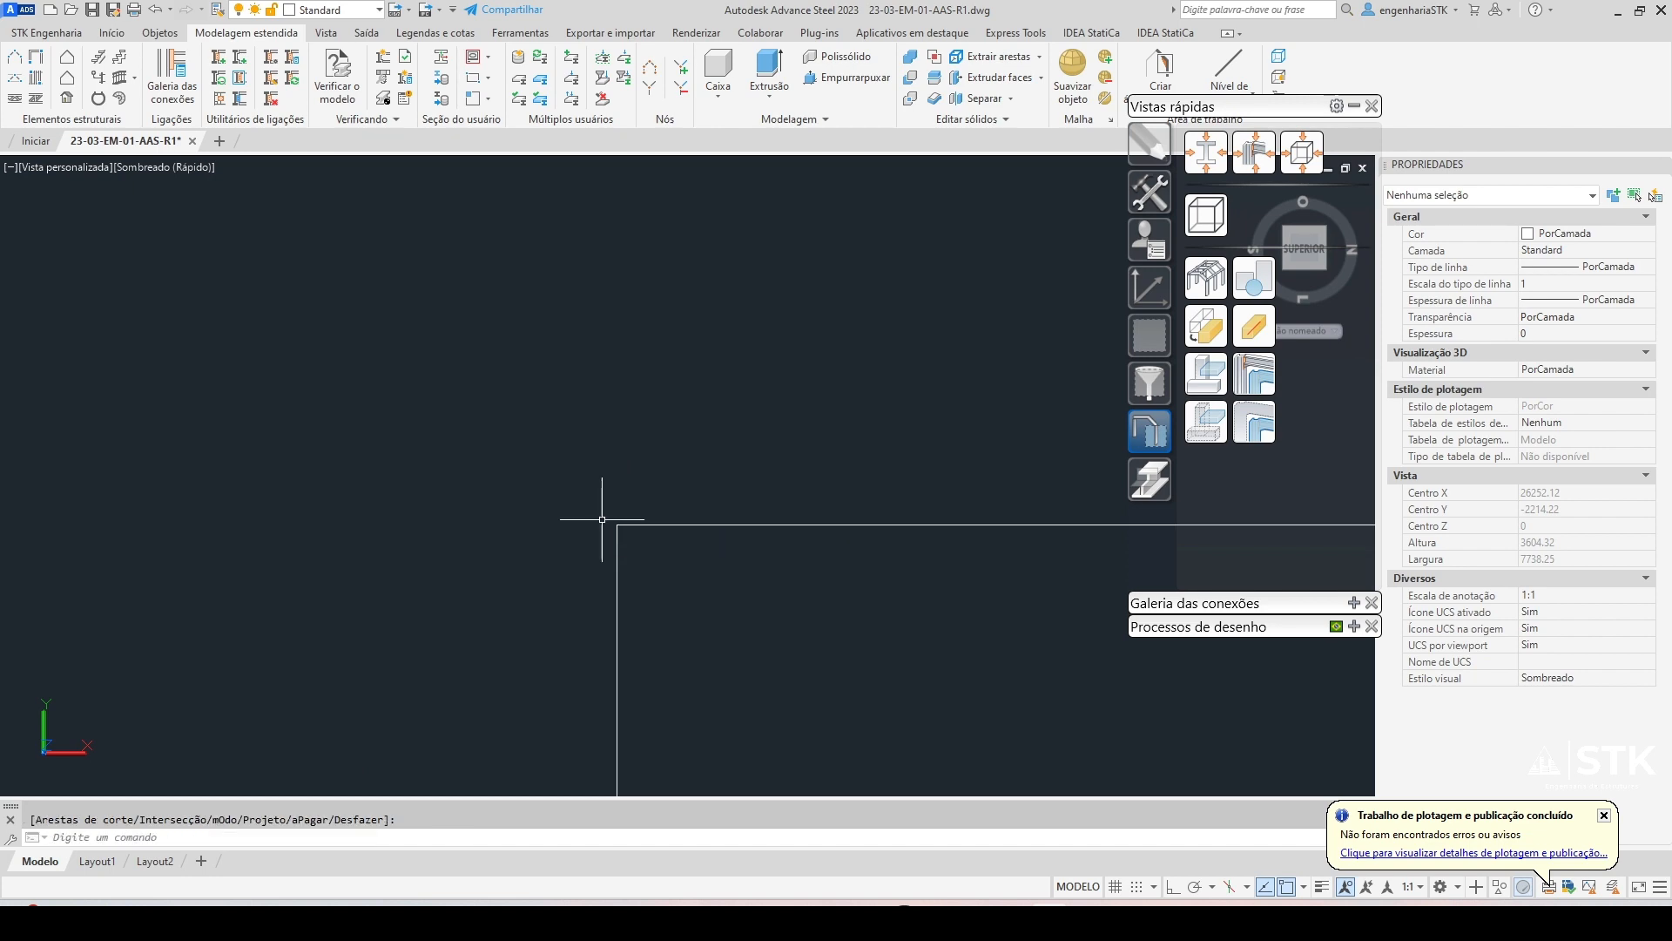
{"action": "scroll", "coordinate": [604, 521], "scroll_direction": "down", "scroll_amount": 7}
{"action": "middle_click_drag", "start_coordinate": [747, 515], "coordinate": [684, 366]}
{"action": "left_click", "coordinate": [806, 327]}
{"action": "left_click", "coordinate": [728, 422]}
{"action": "key", "text": "Escape"}
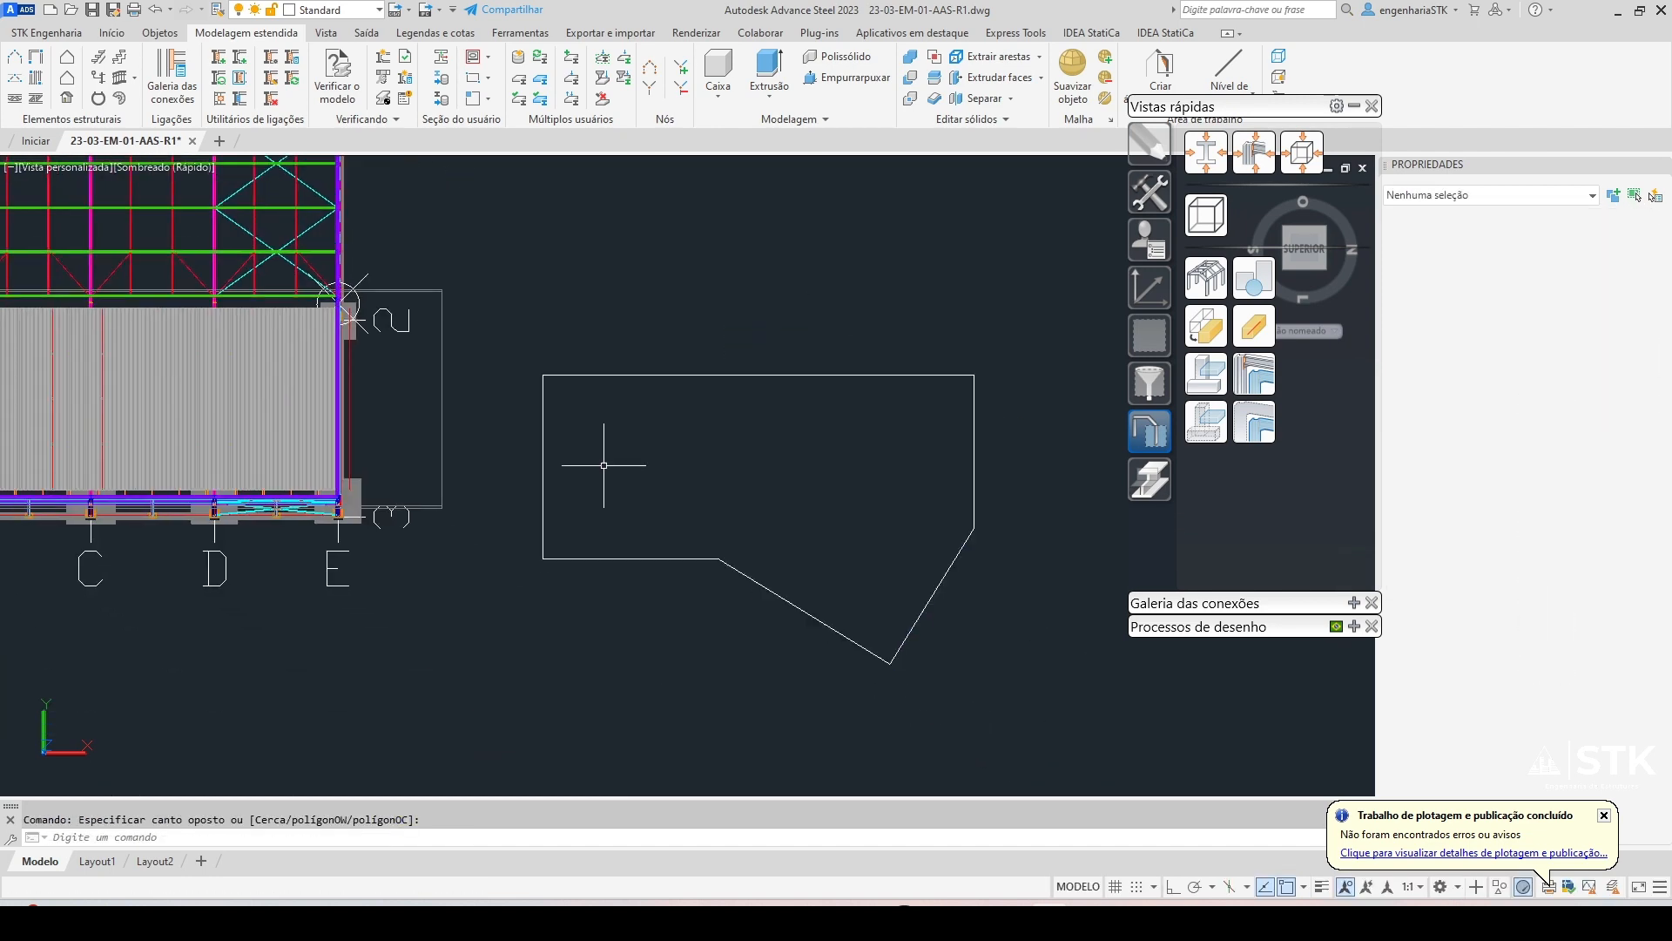
Create an area from the irregular polyline, without support beams, and erase the source polyline
{"action": "scroll", "coordinate": [692, 401], "scroll_direction": "up", "scroll_amount": 1}
{"action": "middle_click_drag", "start_coordinate": [691, 401], "coordinate": [550, 315]}
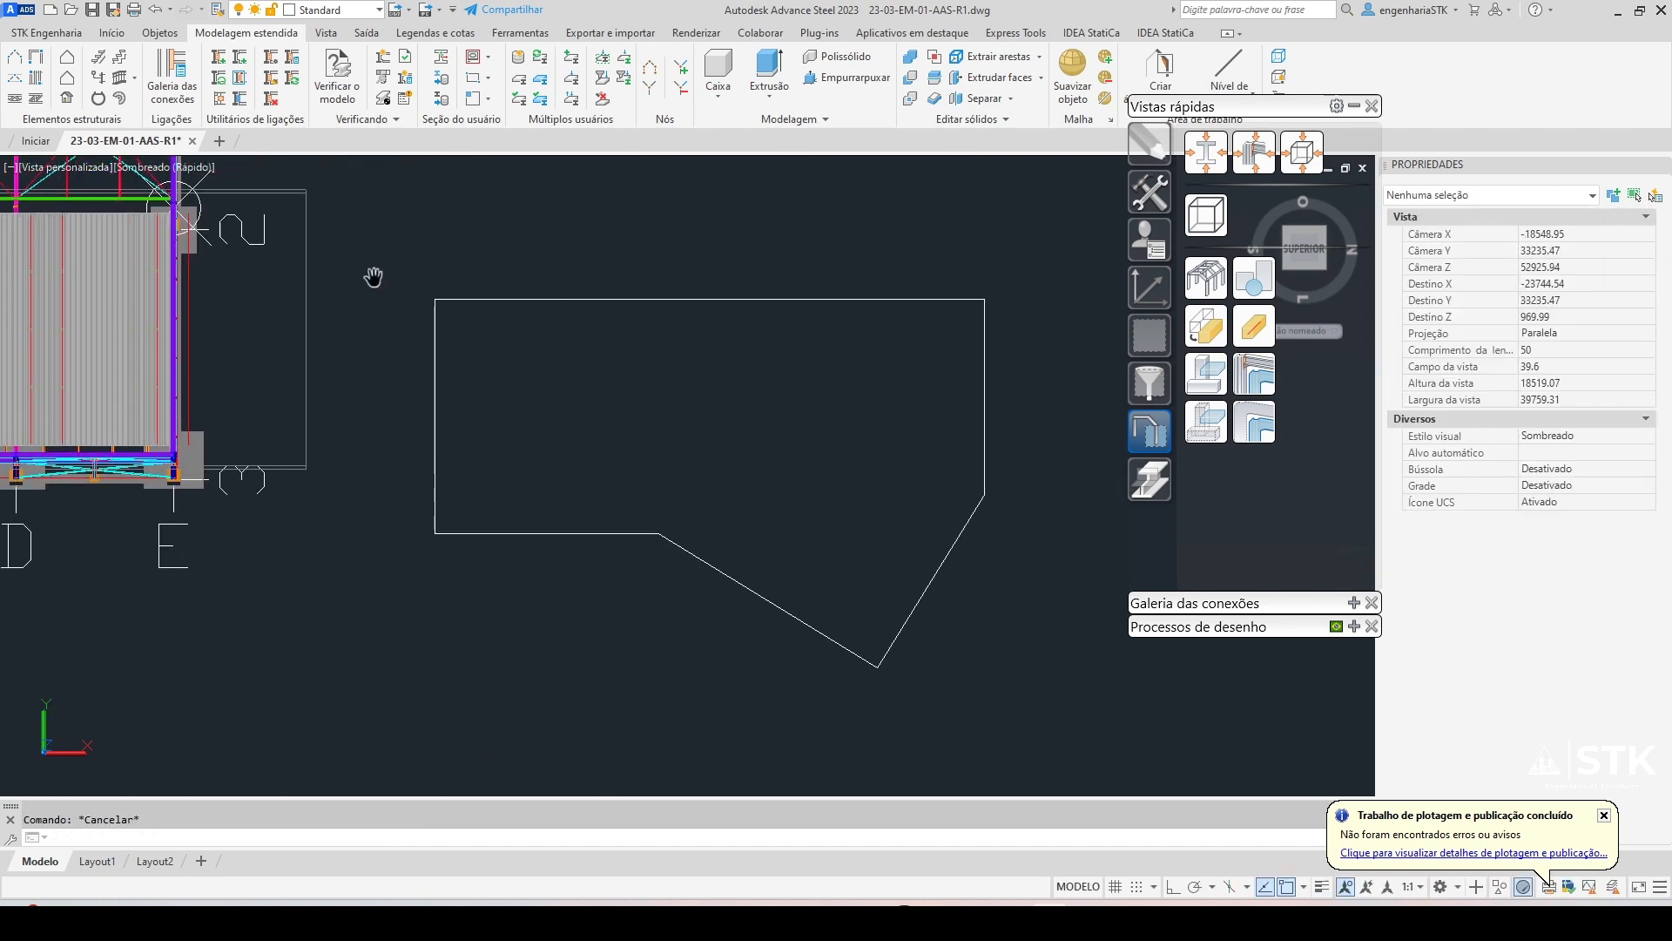
{"action": "left_click", "coordinate": [67, 57]}
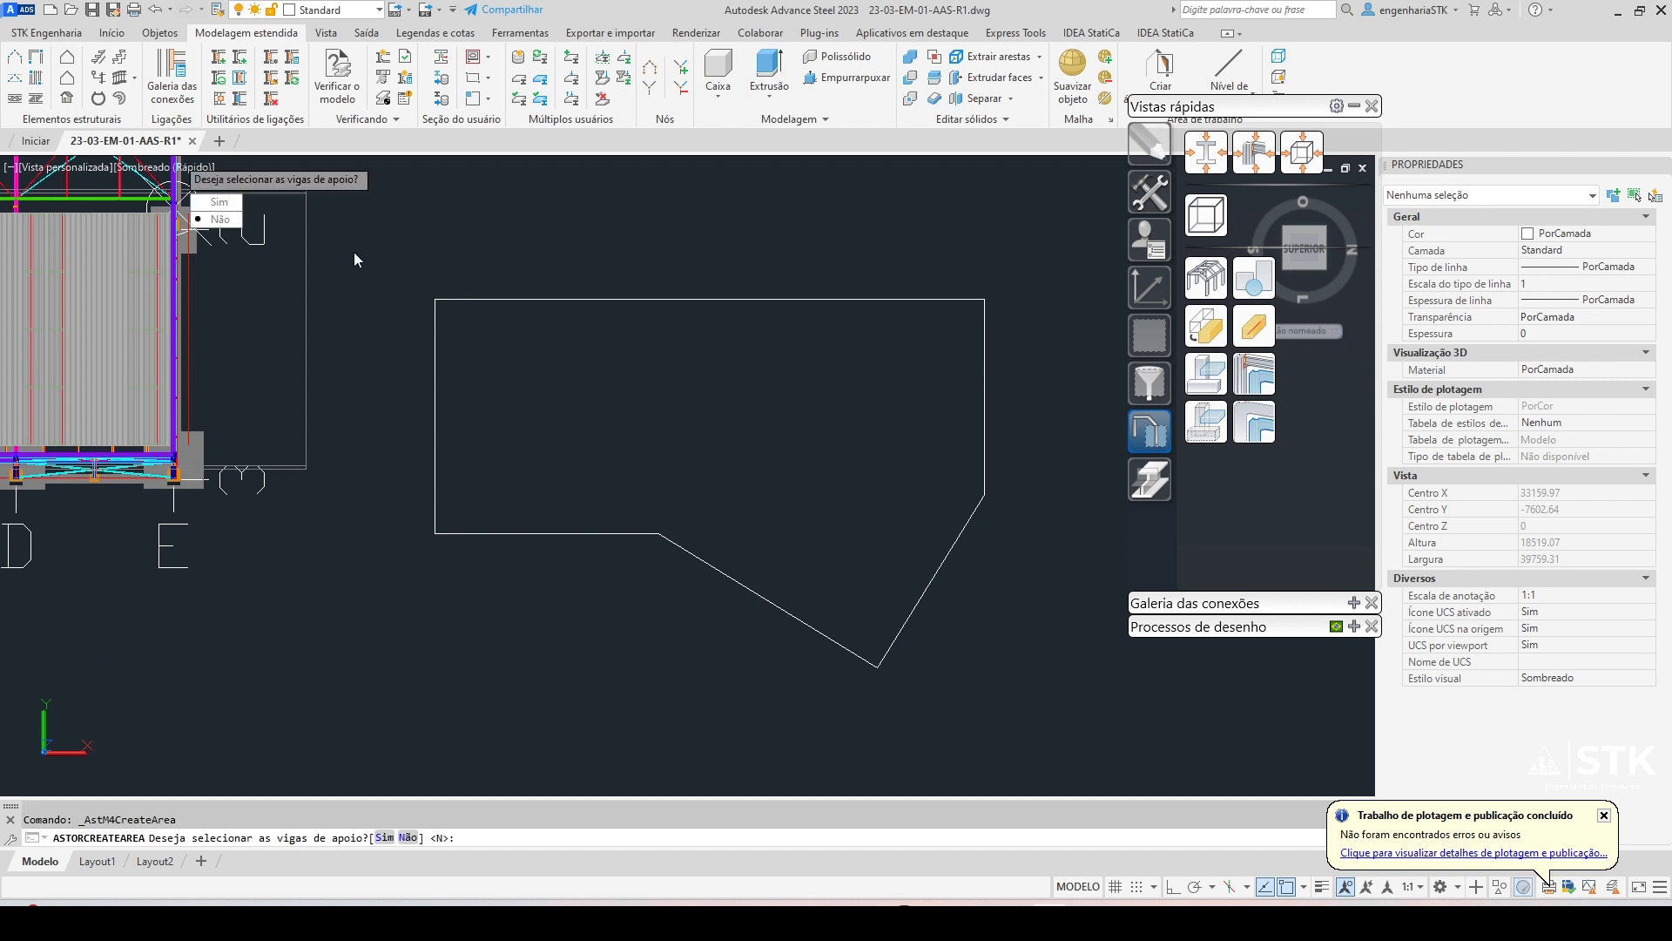
{"action": "left_click", "coordinate": [219, 218]}
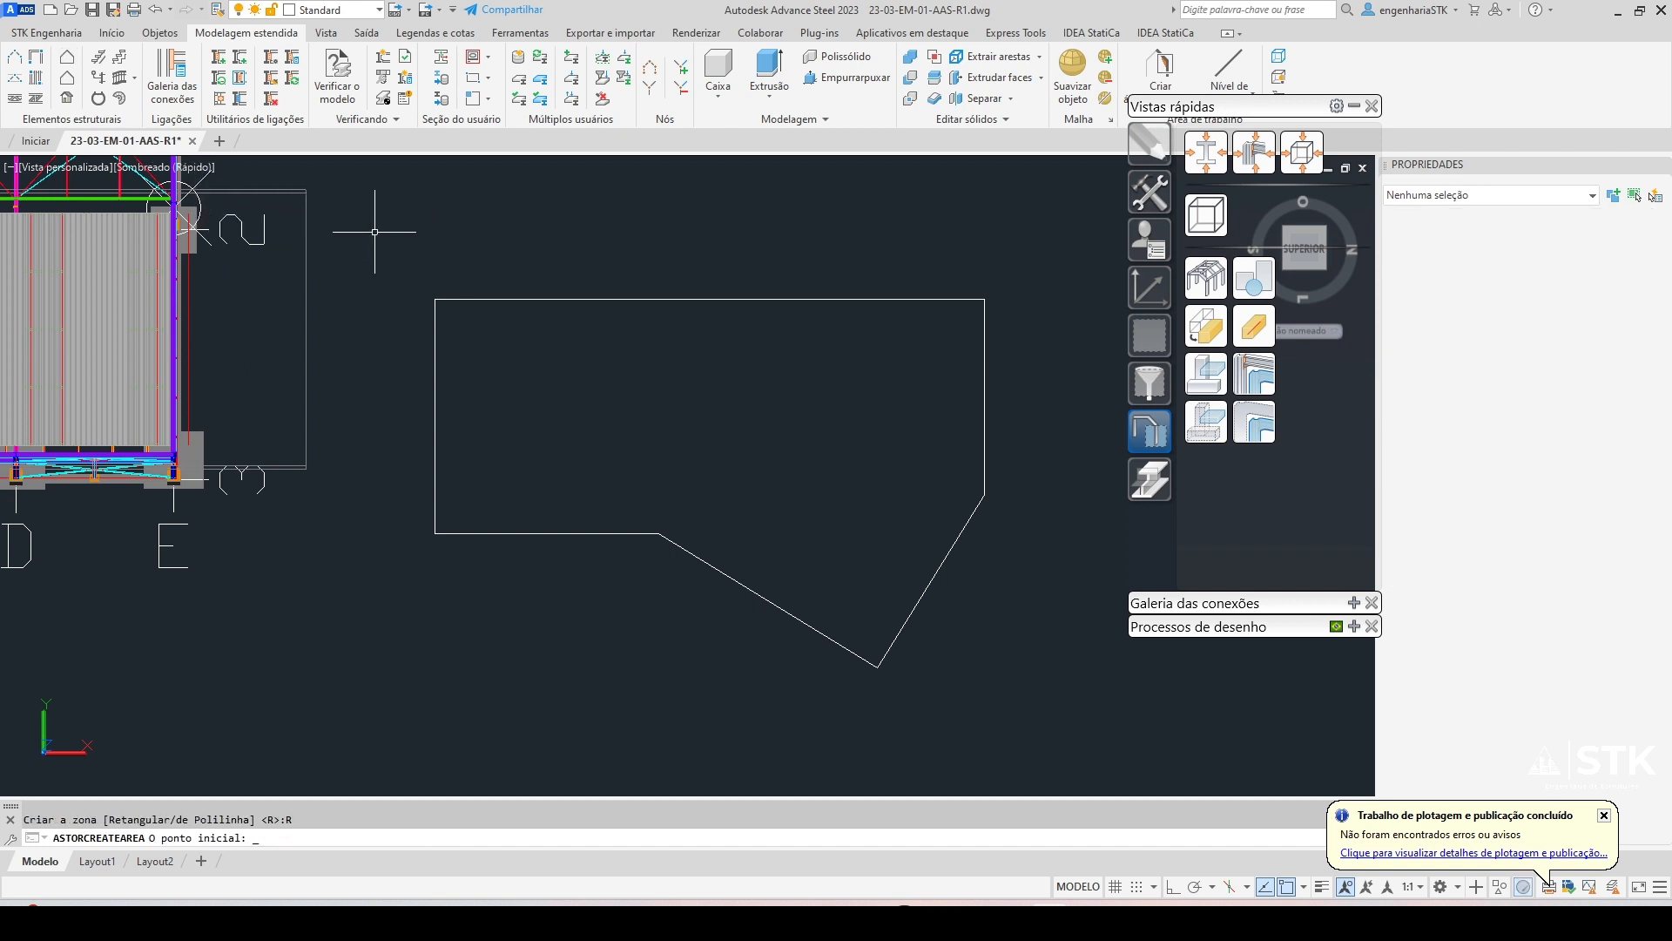
{"action": "left_click", "coordinate": [431, 294]}
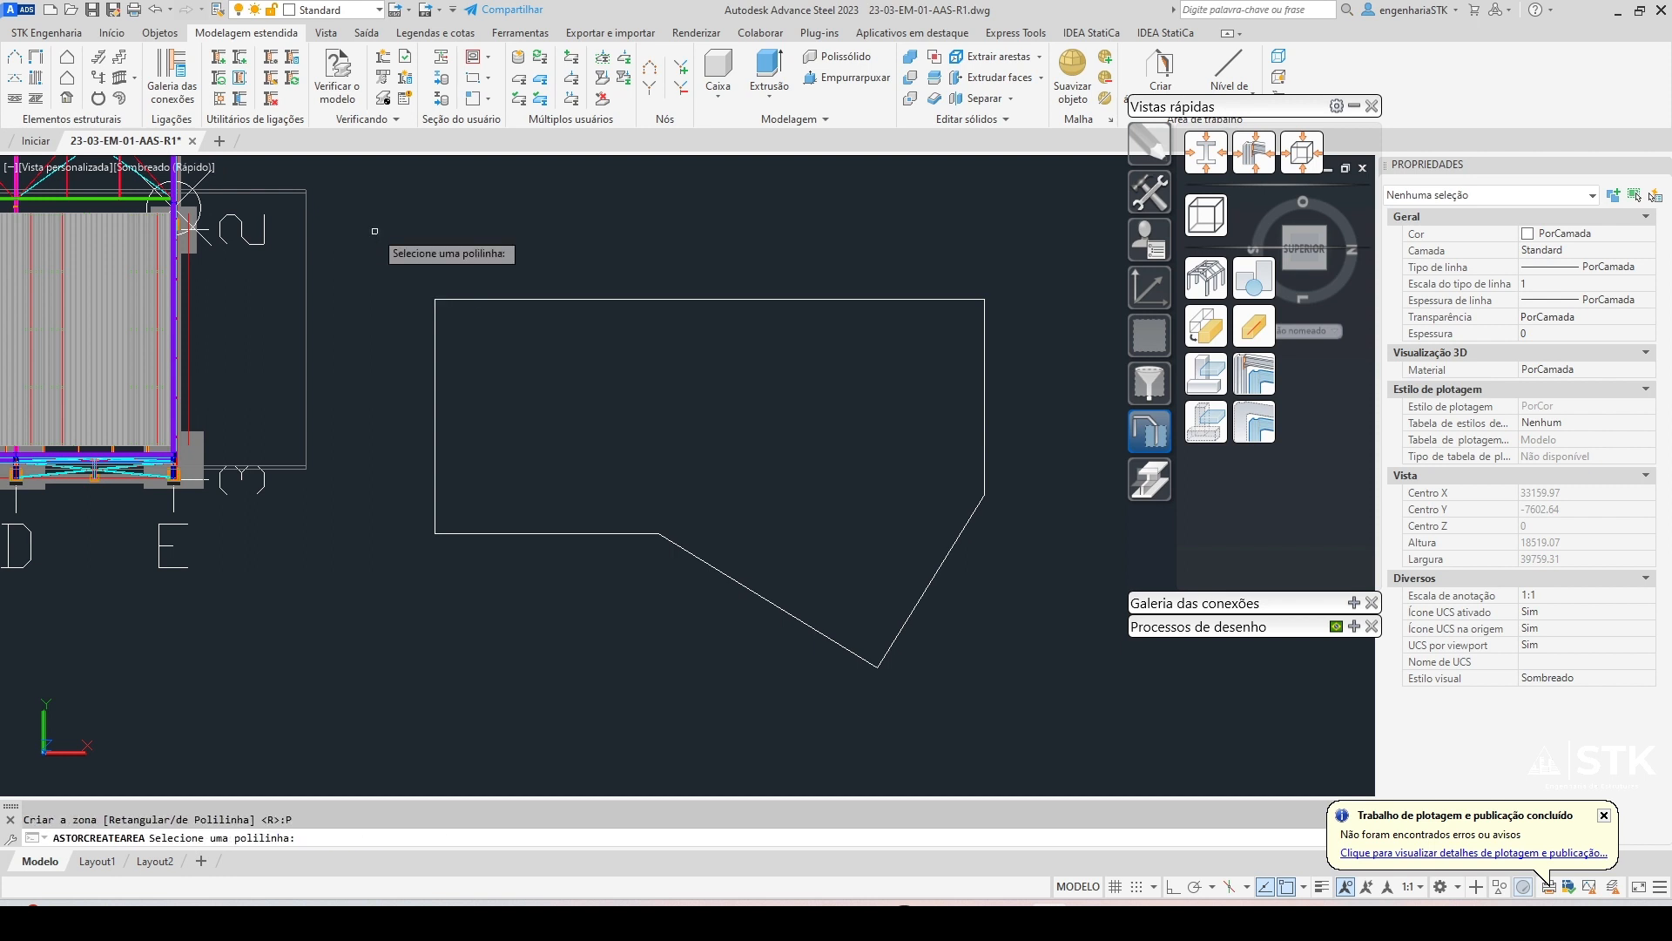
{"action": "left_click", "coordinate": [621, 297]}
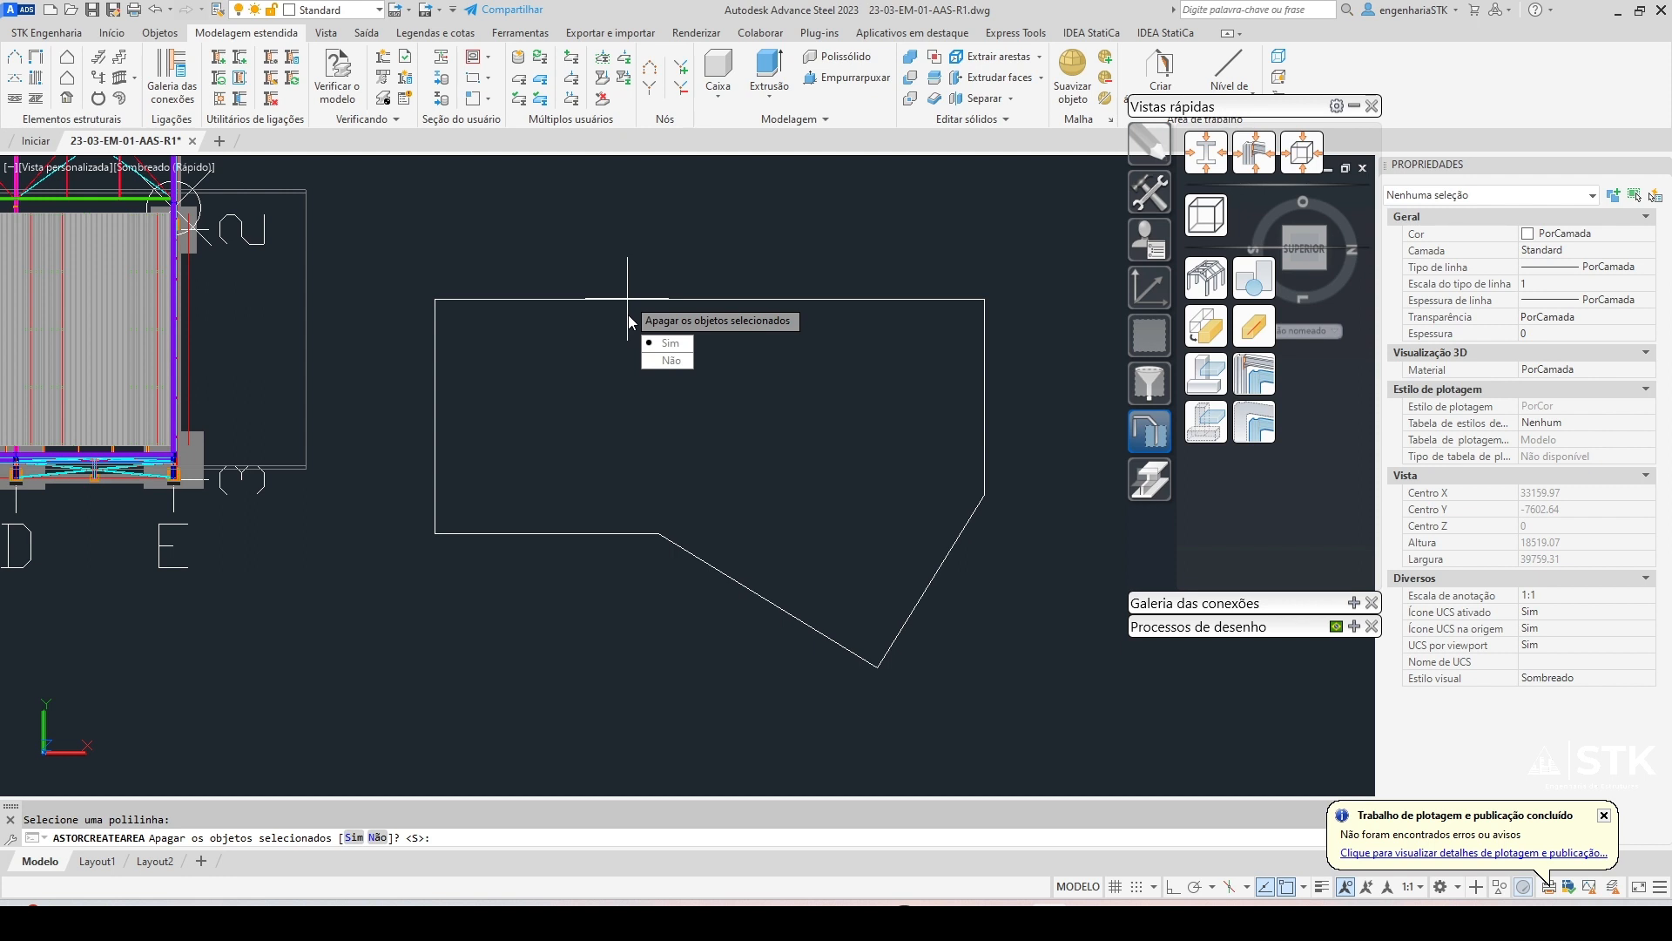
{"action": "key", "text": "Return"}
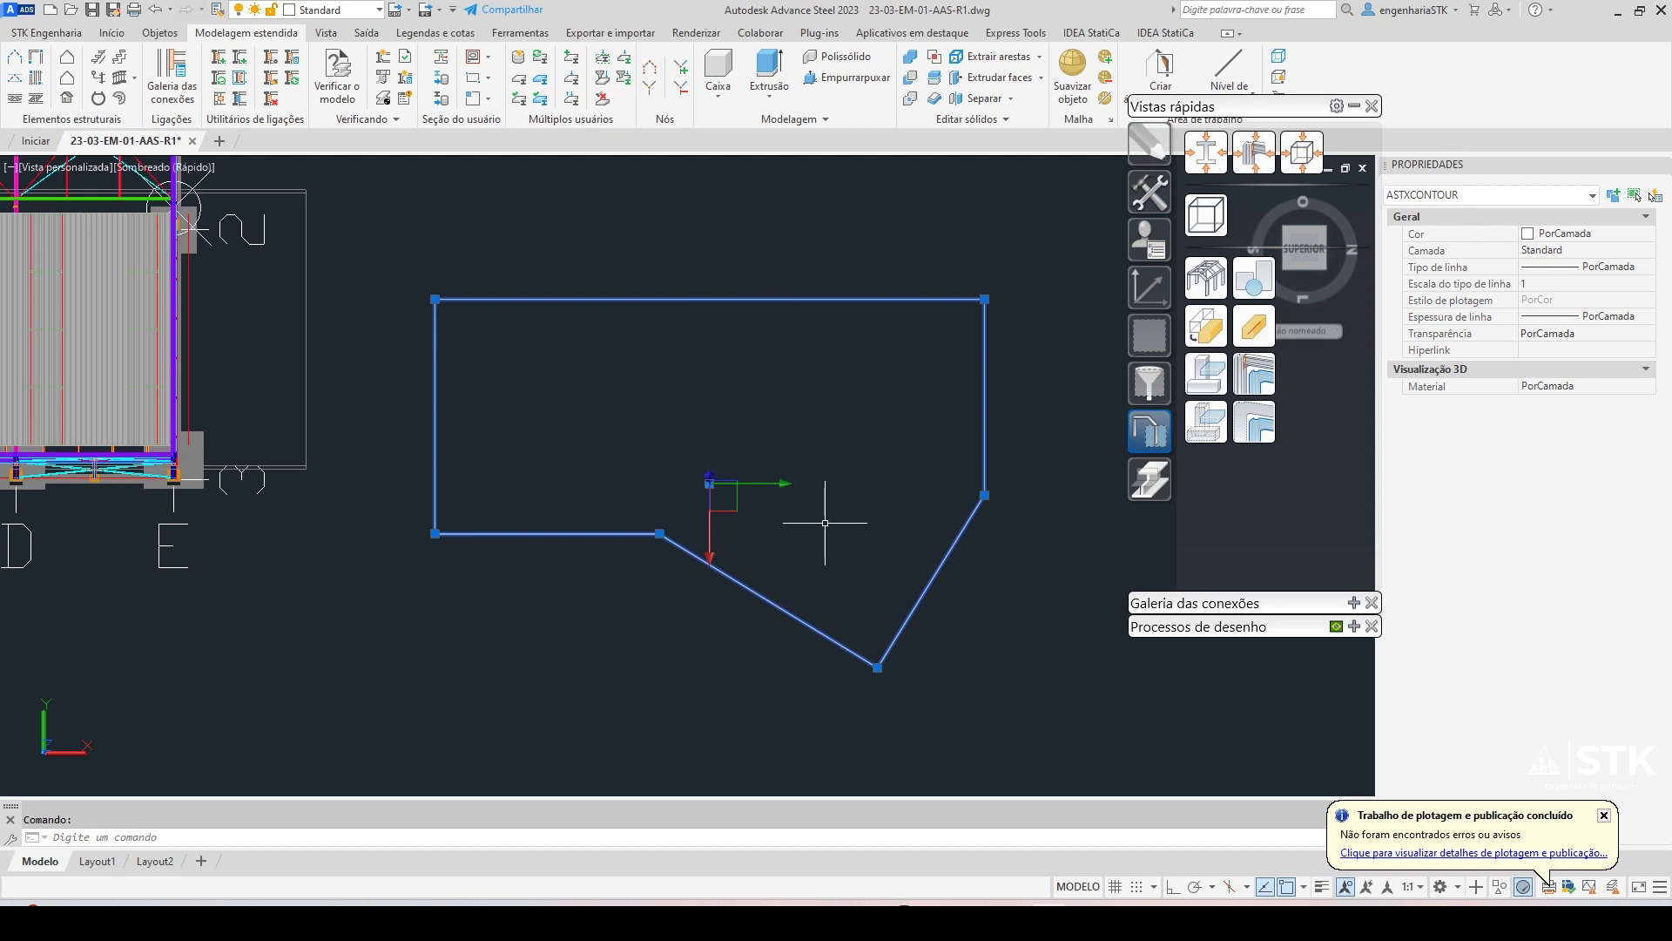
{"action": "key", "text": "Escape"}
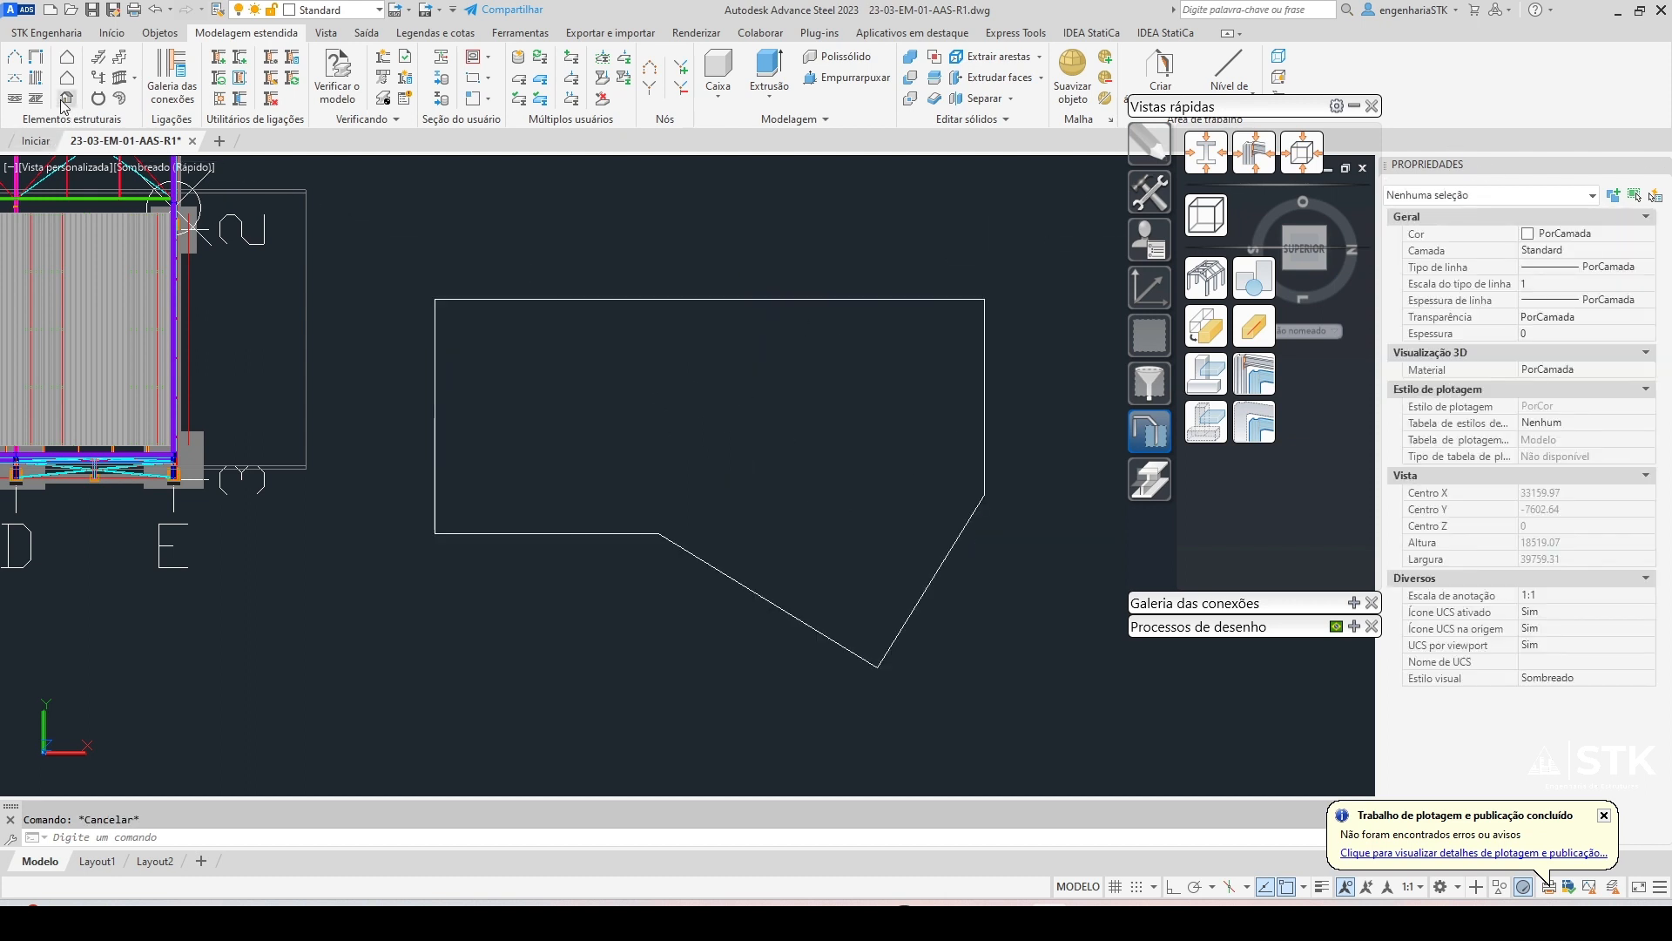
Create corrugated sheet cladding for roofs and walls on the irregular area, and move its settings dialog off the sheets
{"action": "left_click", "coordinate": [66, 99]}
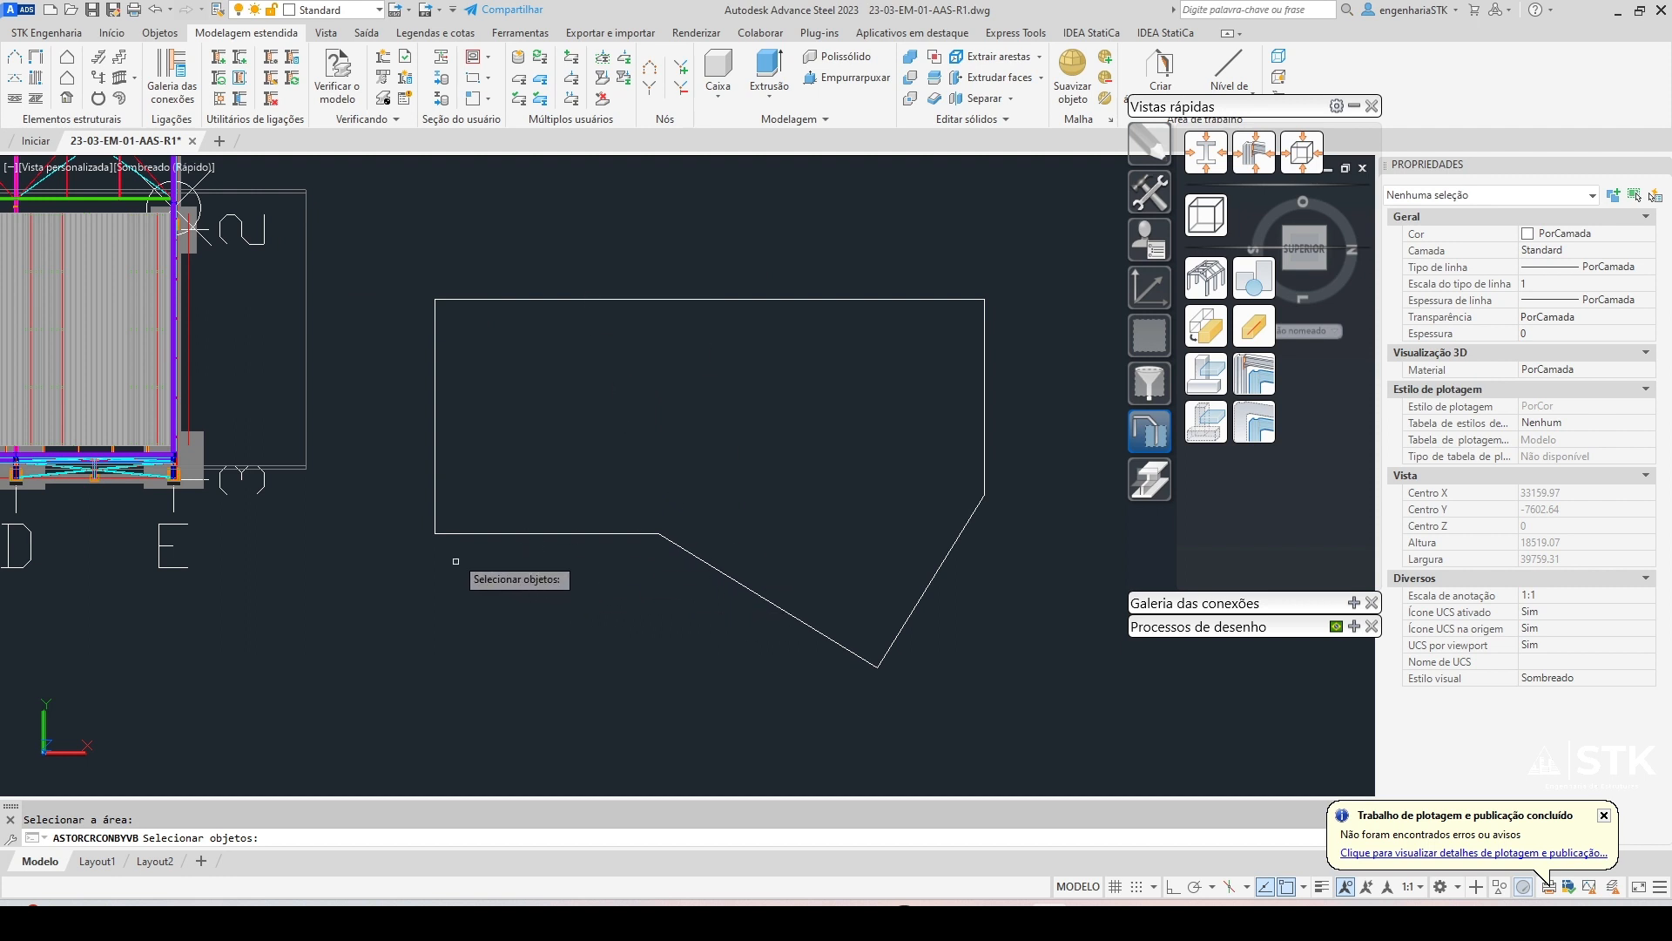
{"action": "key", "text": "Escape"}
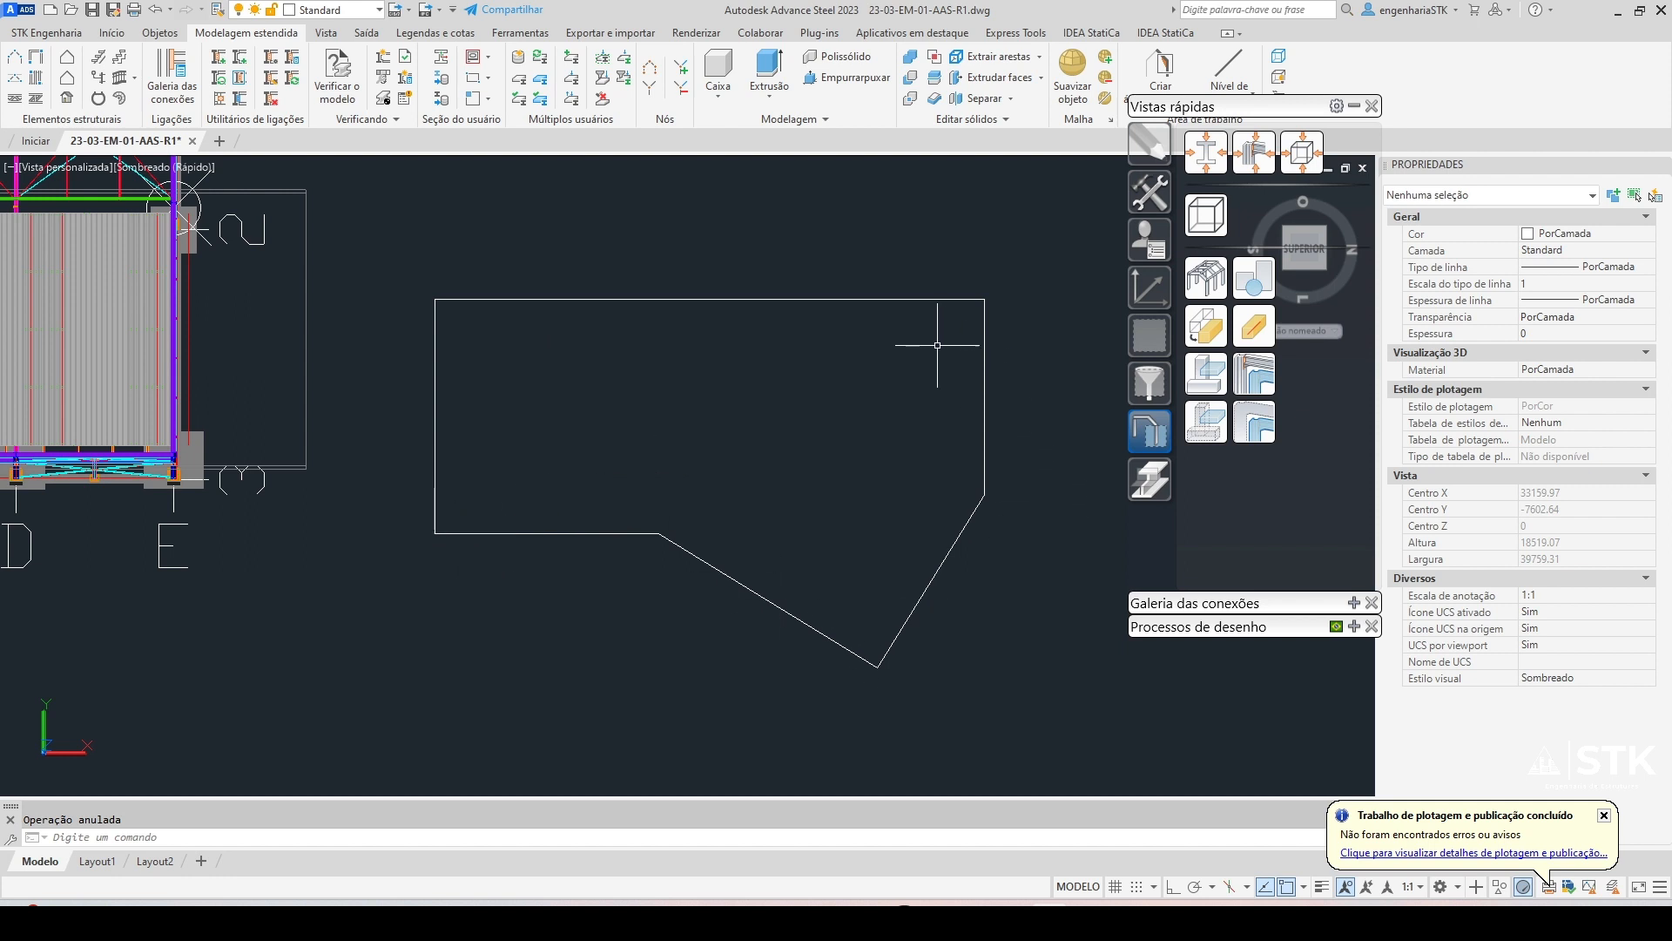
{"action": "left_click", "coordinate": [66, 98]}
{"action": "left_click", "coordinate": [457, 299]}
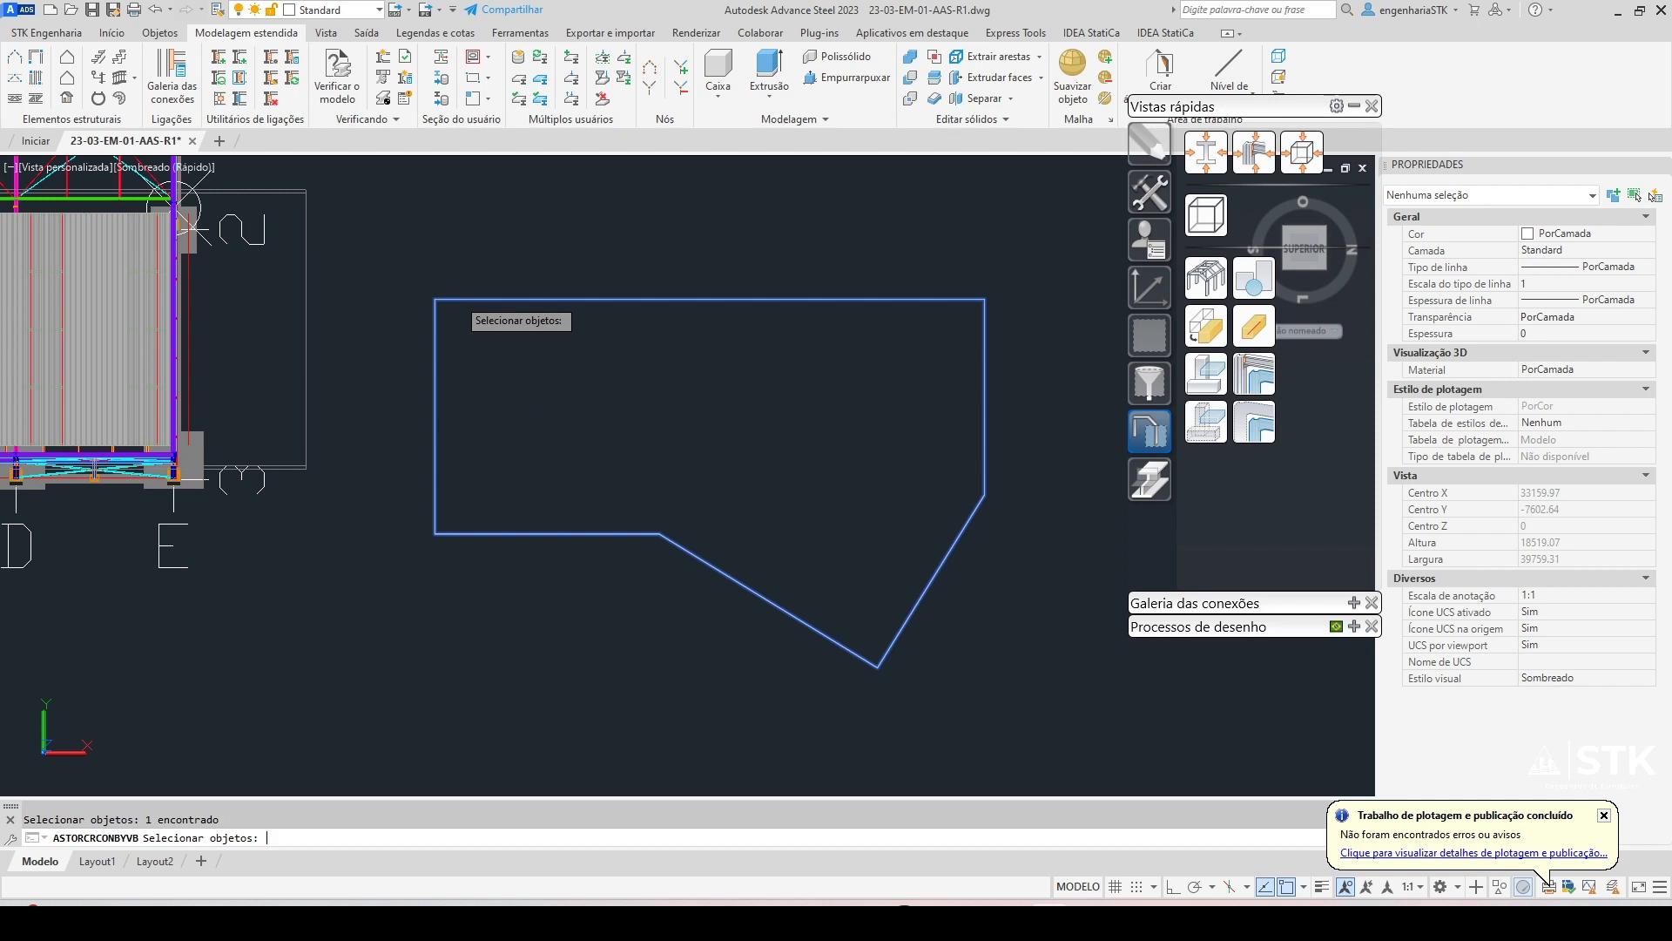
{"action": "key", "text": "Return"}
{"action": "left_click_drag", "start_coordinate": [627, 151], "coordinate": [626, 28]}
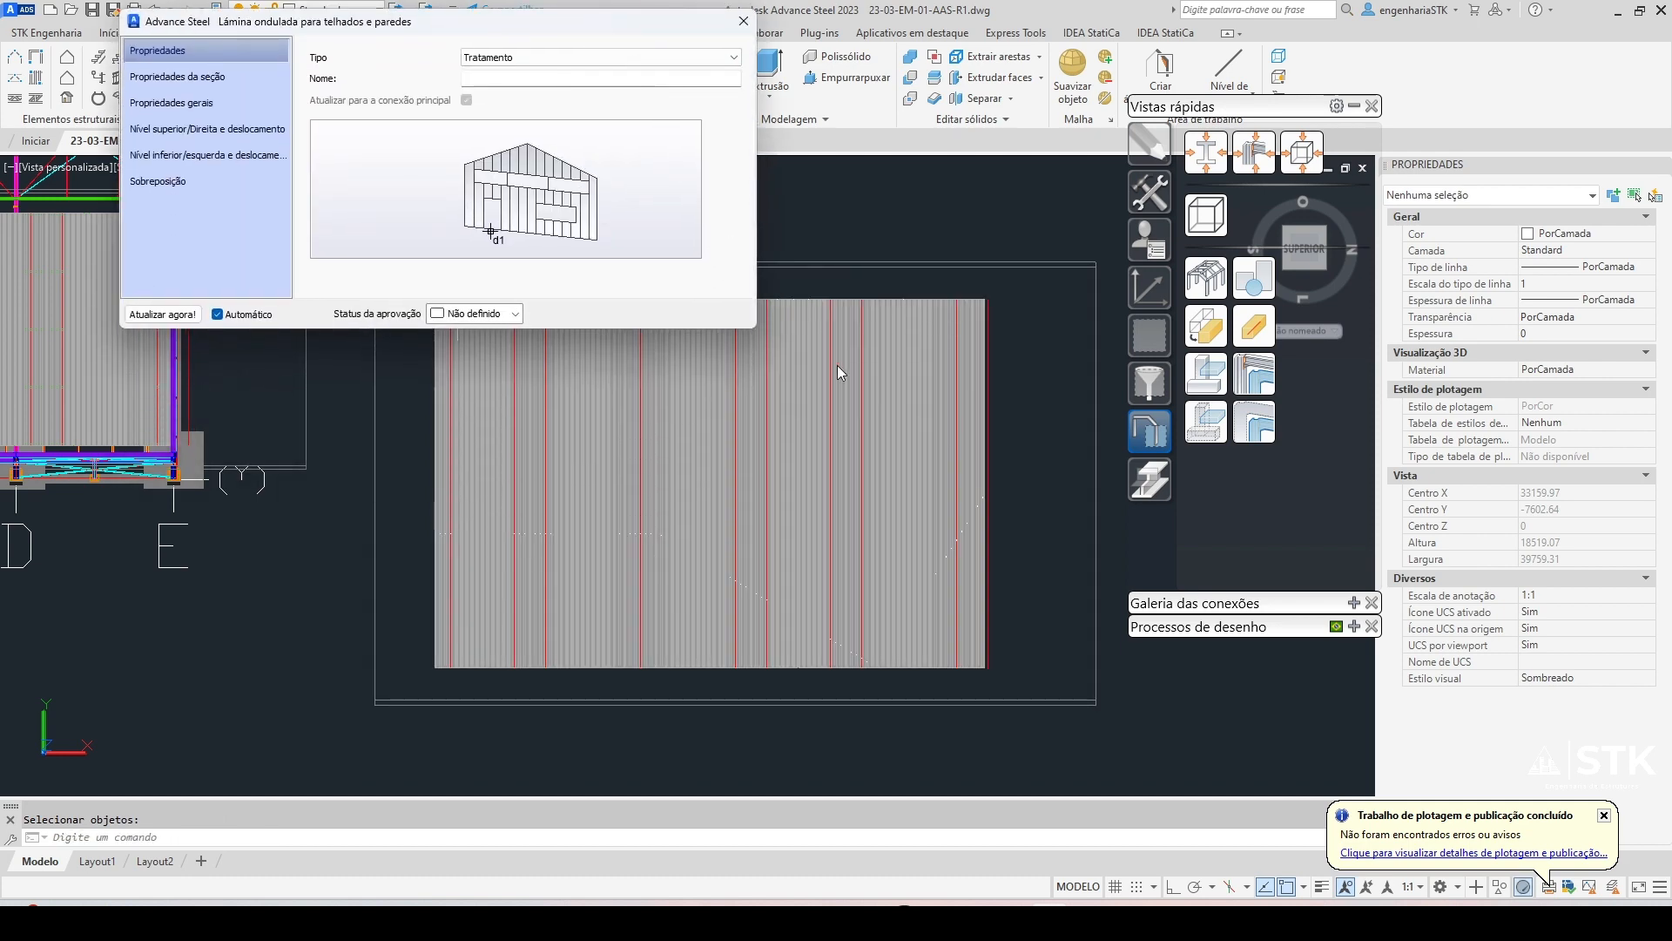
Examine how the corrugated sheets cover the irregular area's contour from several angles
{"action": "scroll", "coordinate": [958, 426], "scroll_direction": "down", "scroll_amount": 1}
{"action": "middle_click_drag", "start_coordinate": [917, 455], "coordinate": [934, 471]}
{"action": "middle_click_drag", "start_coordinate": [784, 571], "coordinate": [836, 514], "text": "shift"}
{"action": "scroll", "coordinate": [915, 436], "scroll_direction": "up", "scroll_amount": 3}
{"action": "middle_click_drag", "start_coordinate": [910, 449], "coordinate": [914, 523]}
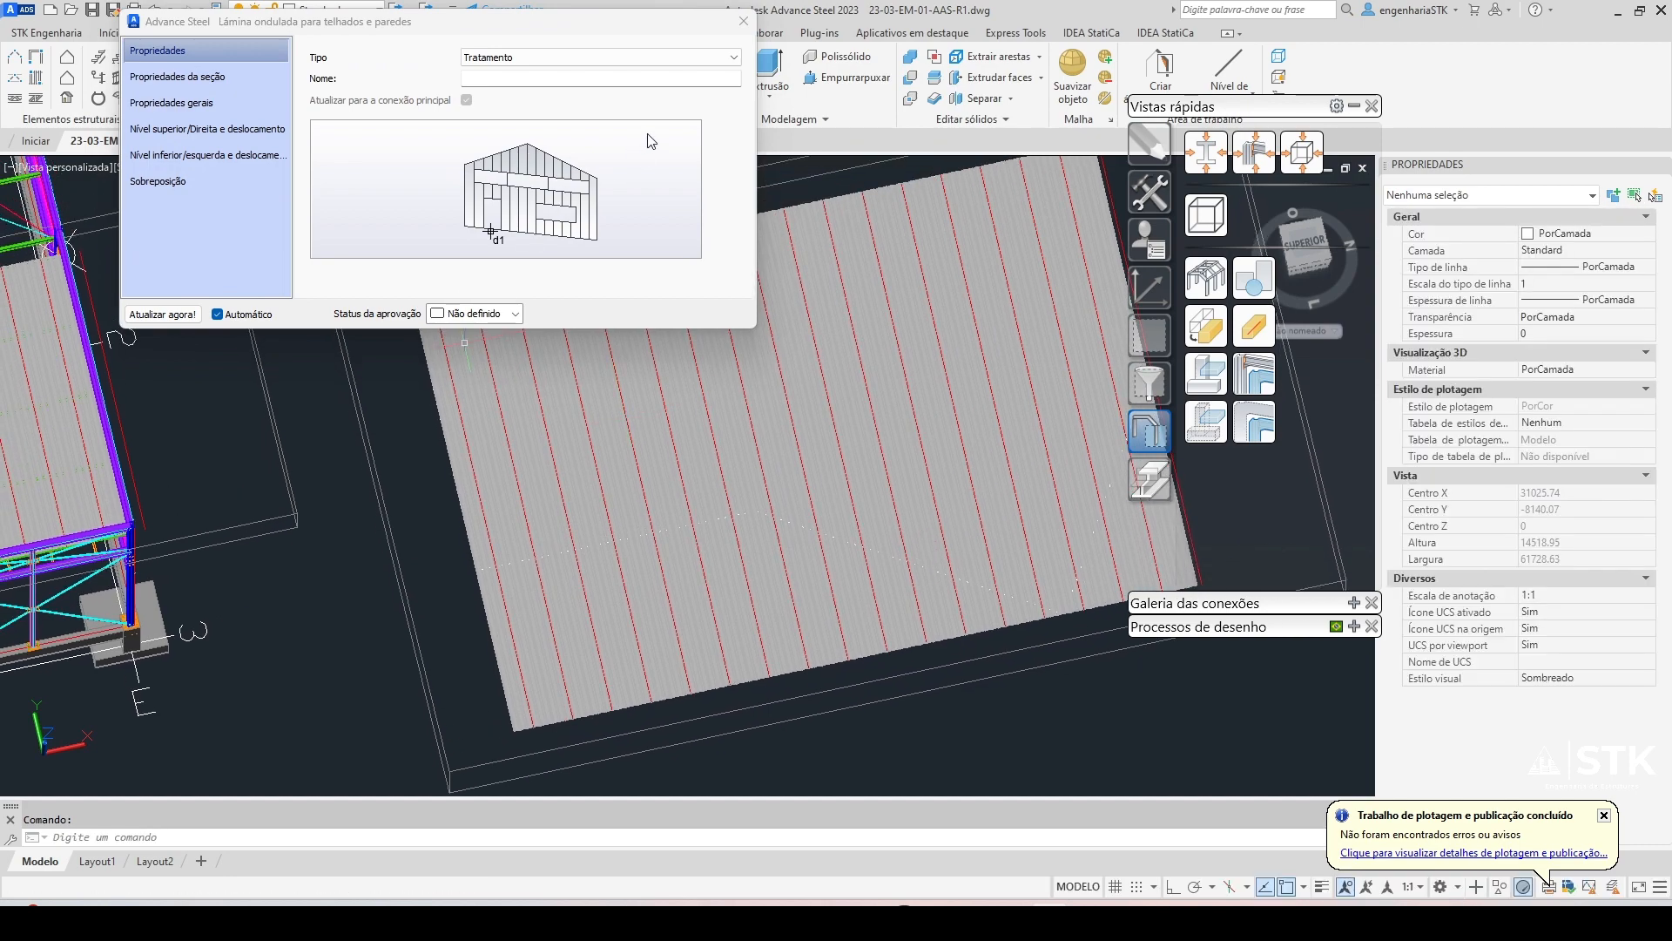
{"action": "scroll", "coordinate": [868, 427], "scroll_direction": "down", "scroll_amount": 5}
{"action": "mouse_move", "coordinate": [869, 430]}
{"action": "middle_mouse_down", "text": "shift"}
{"action": "mouse_move", "coordinate": [838, 500]}
{"action": "mouse_move", "coordinate": [876, 440]}
{"action": "middle_mouse_up", "text": "shift"}
{"action": "scroll", "coordinate": [868, 446], "scroll_direction": "up", "scroll_amount": 2}
{"action": "scroll", "coordinate": [869, 447], "scroll_direction": "up", "scroll_amount": 2}
{"action": "key", "text": "Escape"}
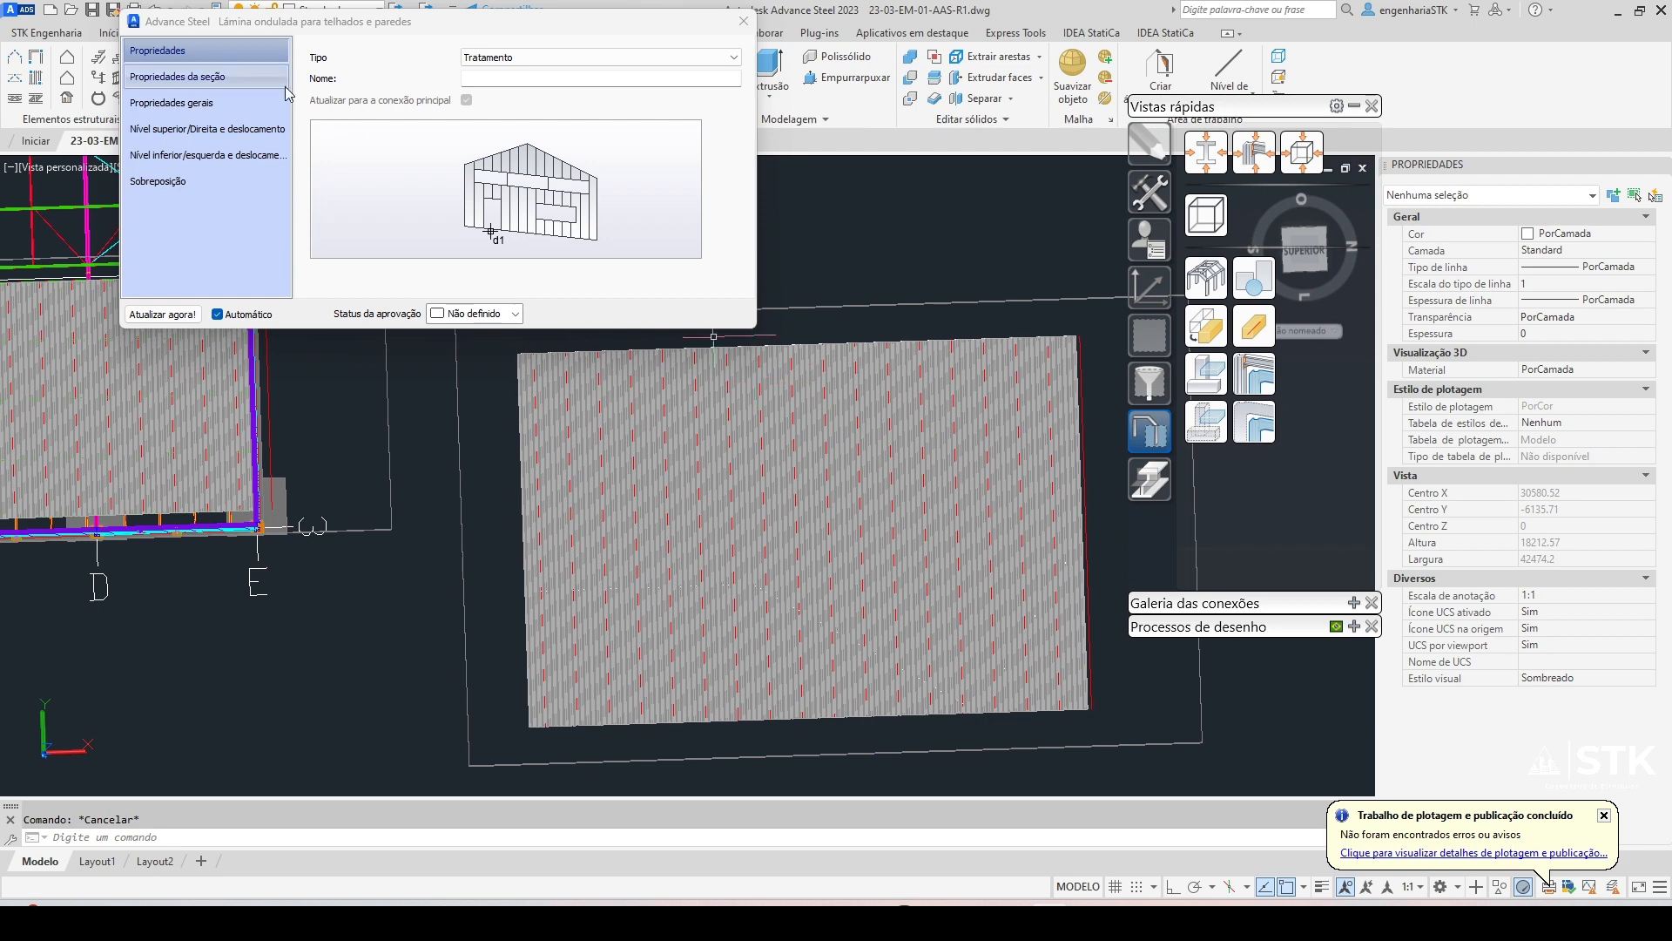
Change the cladding section to the Telha Ananda profile ISO-AT40/980-Esp0.43 EPS30
{"action": "left_click_drag", "start_coordinate": [306, 21], "coordinate": [326, 71]}
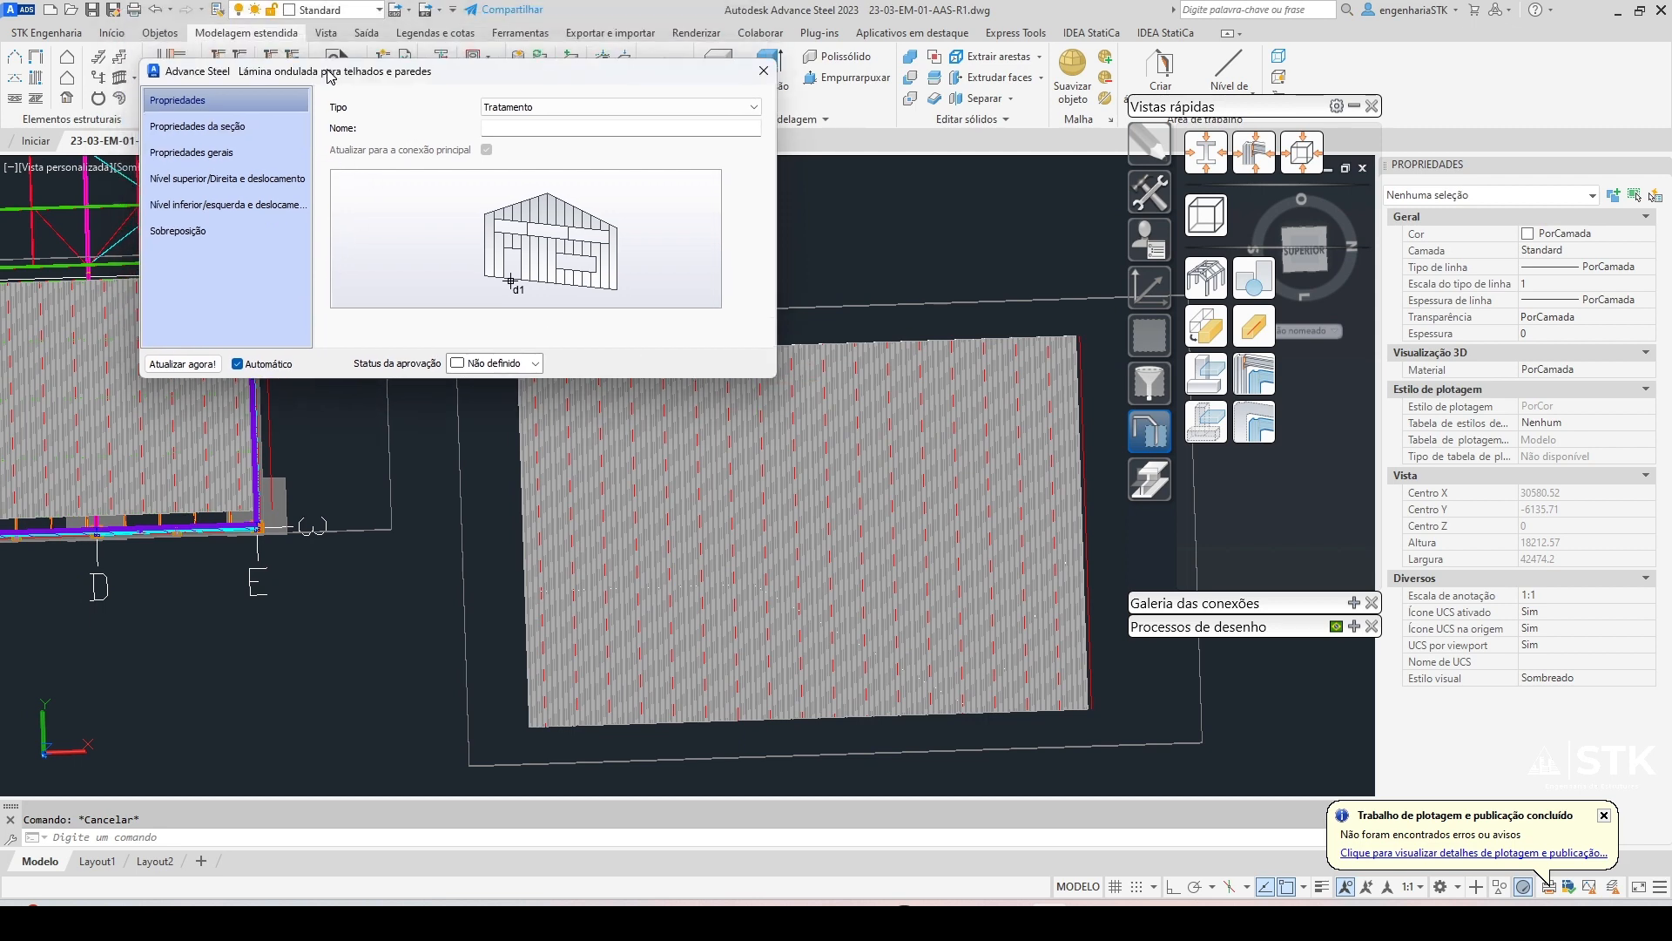
{"action": "left_click", "coordinate": [240, 142]}
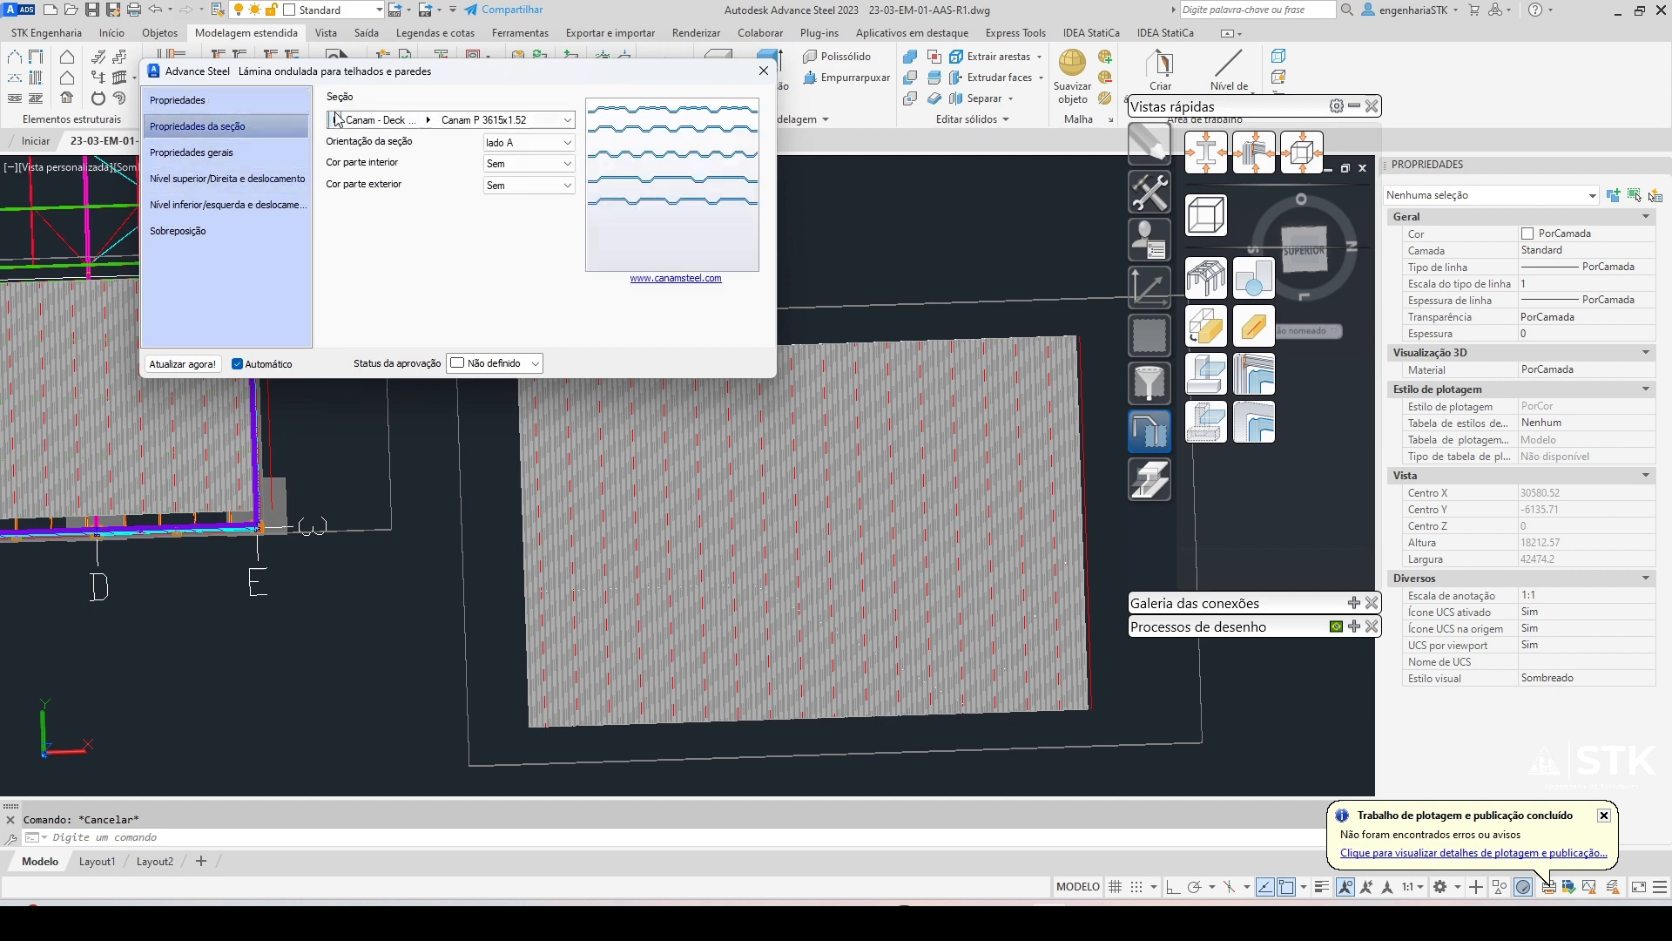
{"action": "left_click", "coordinate": [336, 119]}
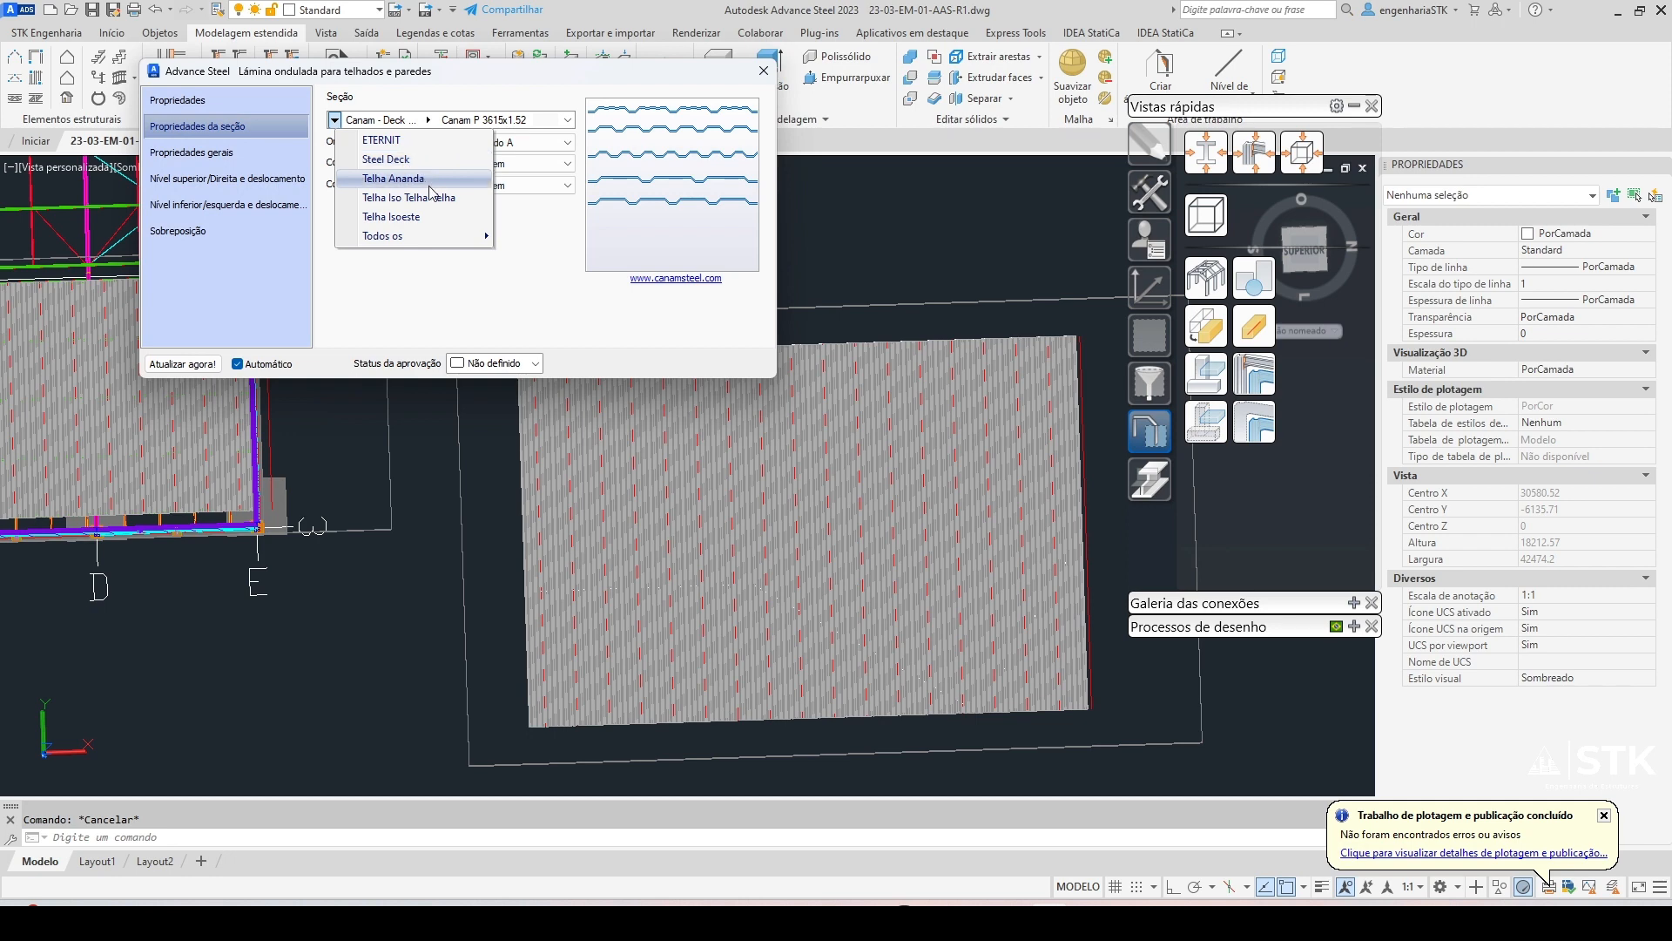
{"action": "left_click", "coordinate": [426, 179]}
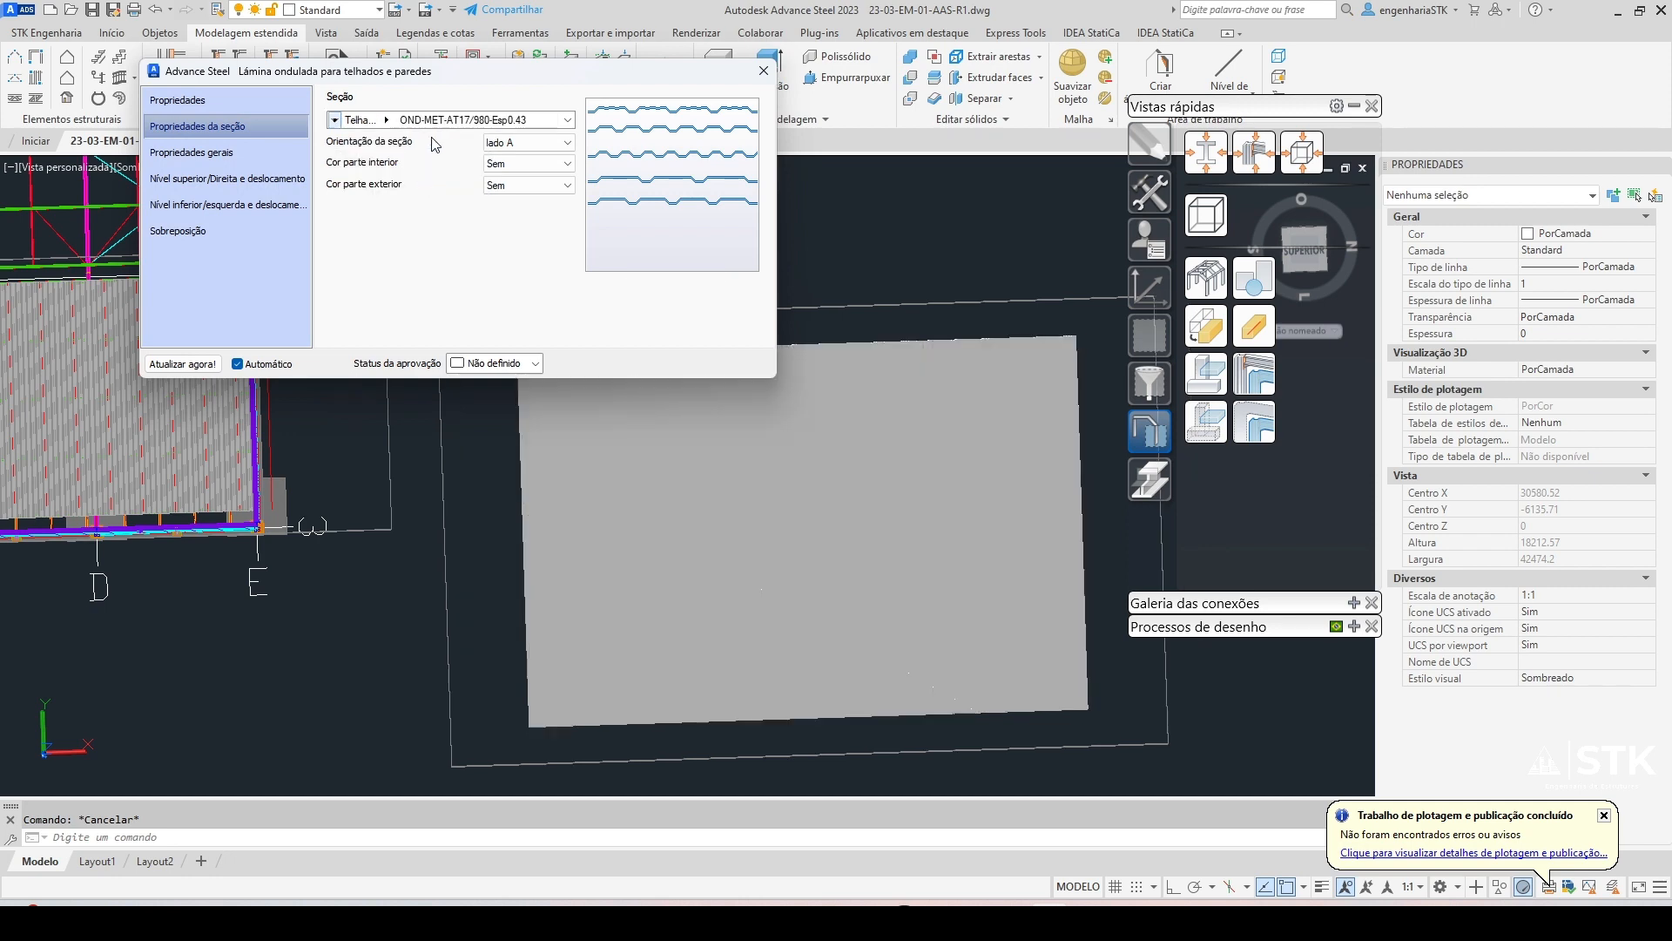
{"action": "left_click", "coordinate": [453, 120]}
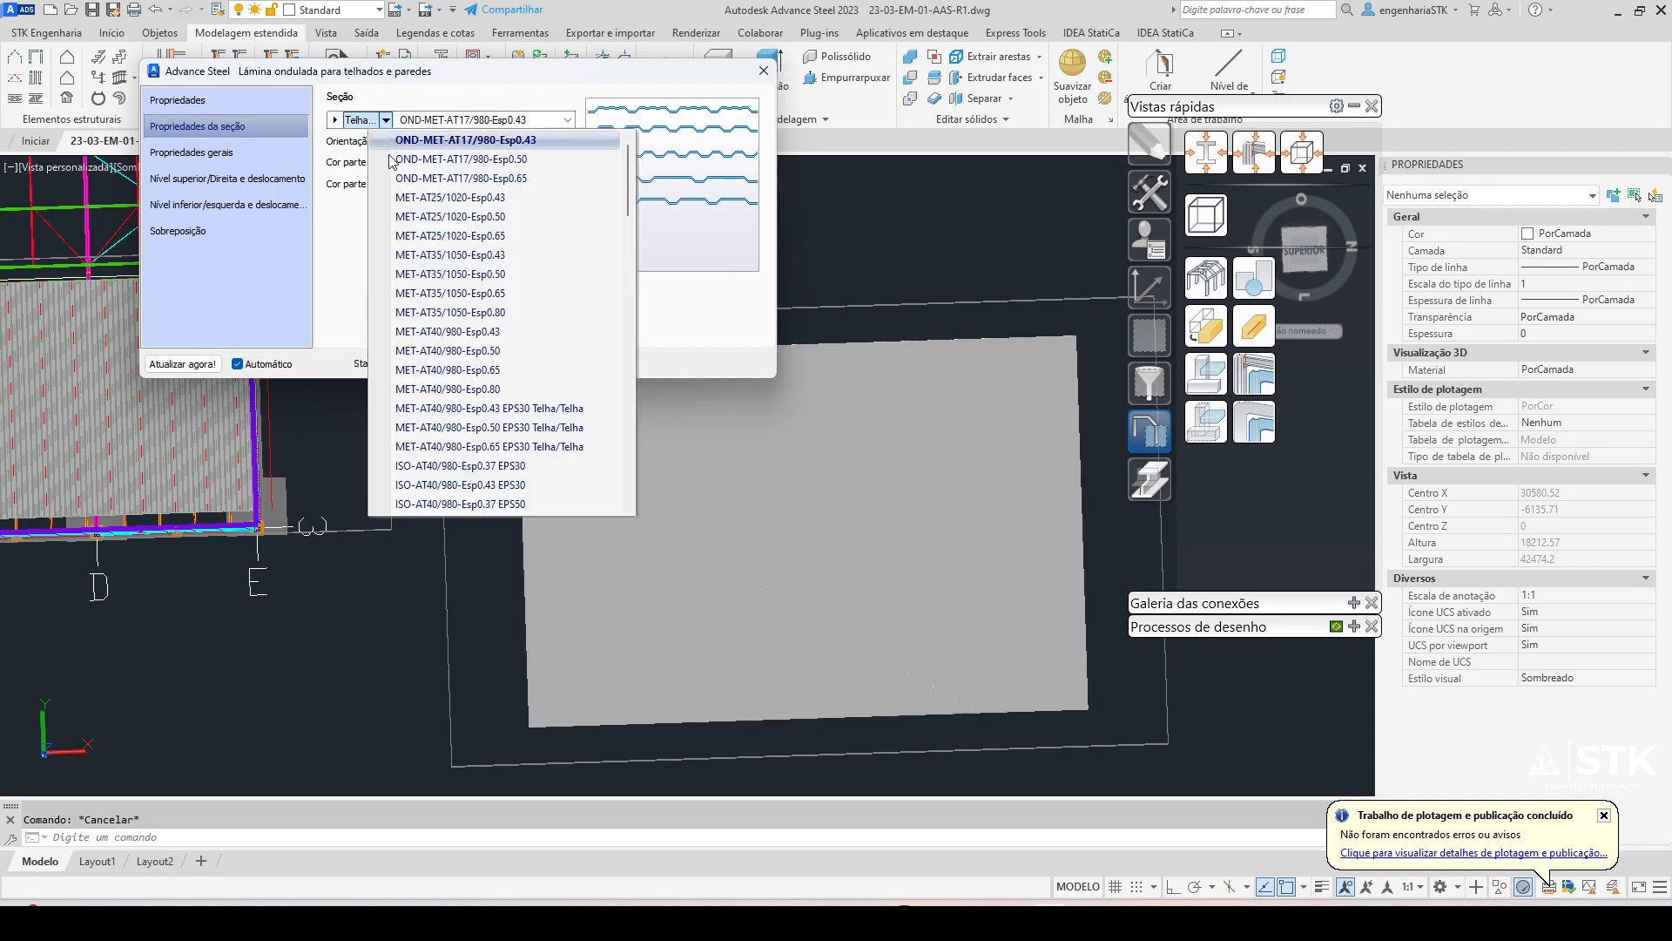
{"action": "left_click", "coordinate": [470, 486]}
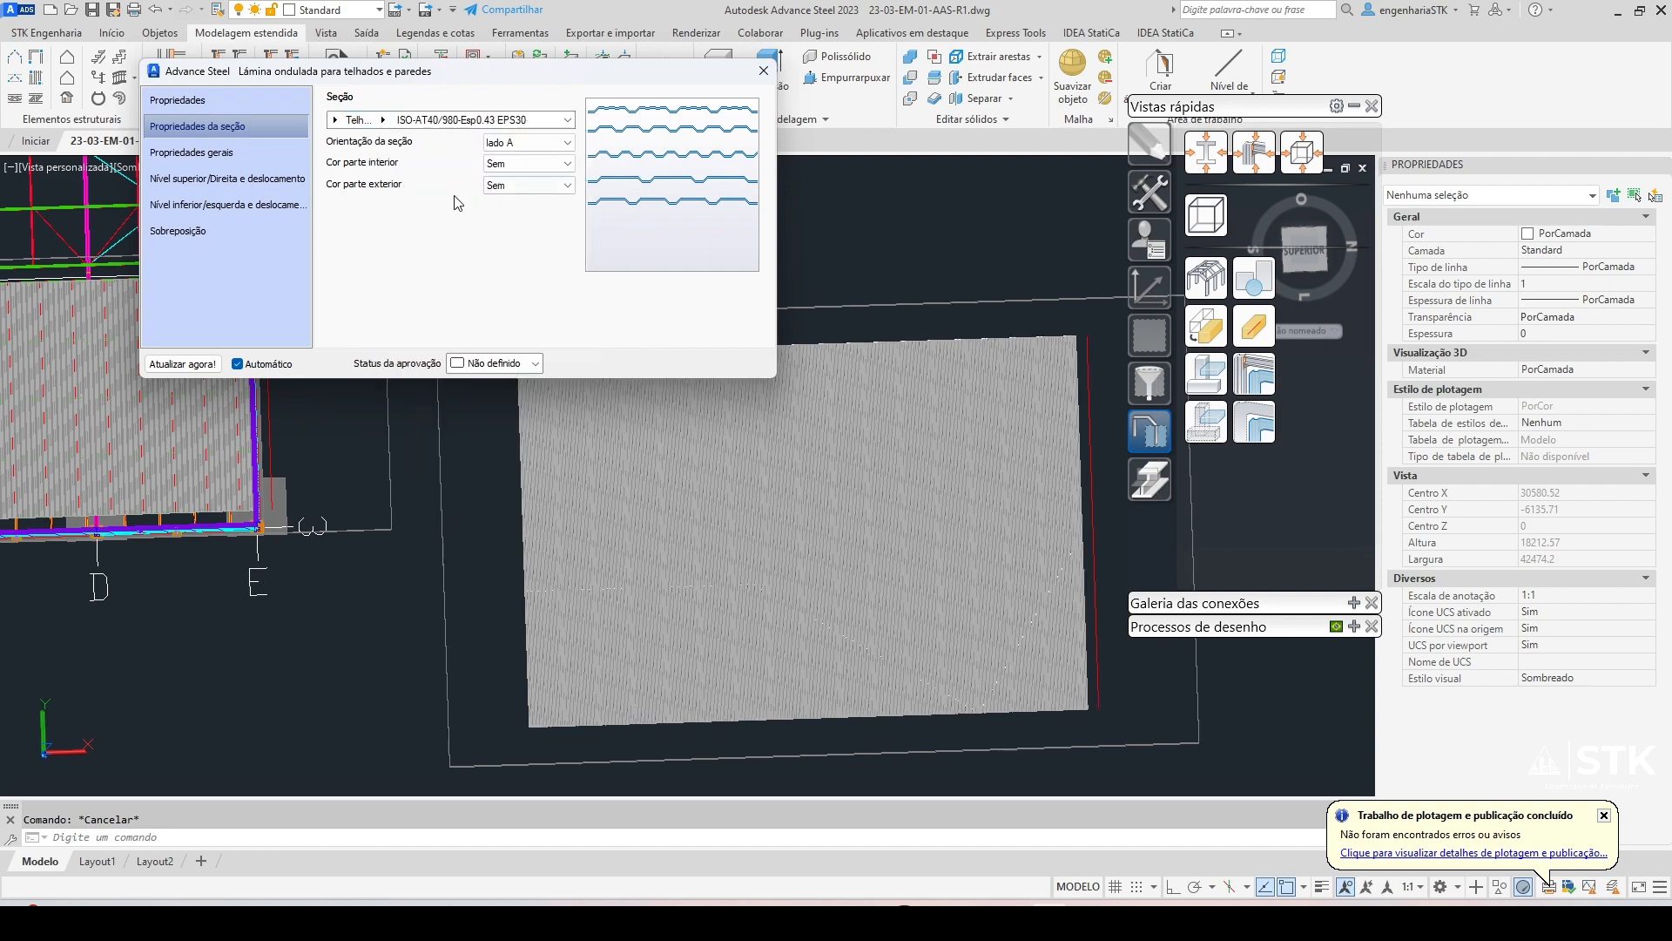
Try section orientation lado B on the irregular area's corrugated sheets, and restore lado A
{"action": "scroll", "coordinate": [751, 585], "scroll_direction": "up", "scroll_amount": 2}
{"action": "middle_click_drag", "start_coordinate": [751, 585], "coordinate": [803, 607], "text": "shift"}
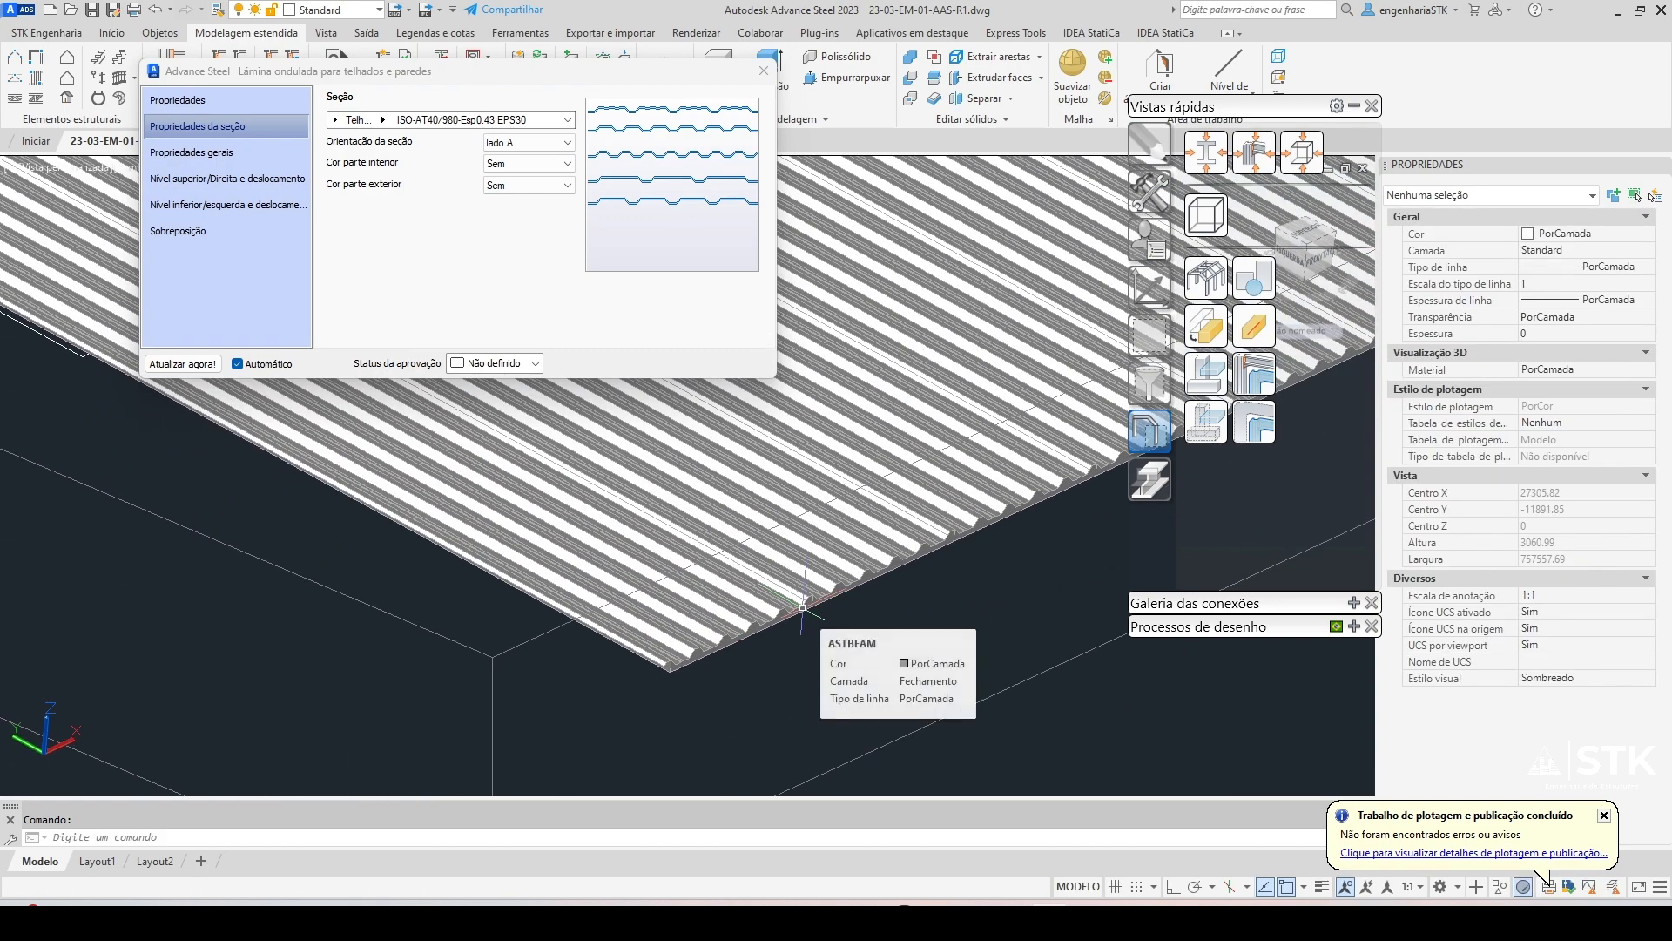
{"action": "left_click", "coordinate": [554, 152]}
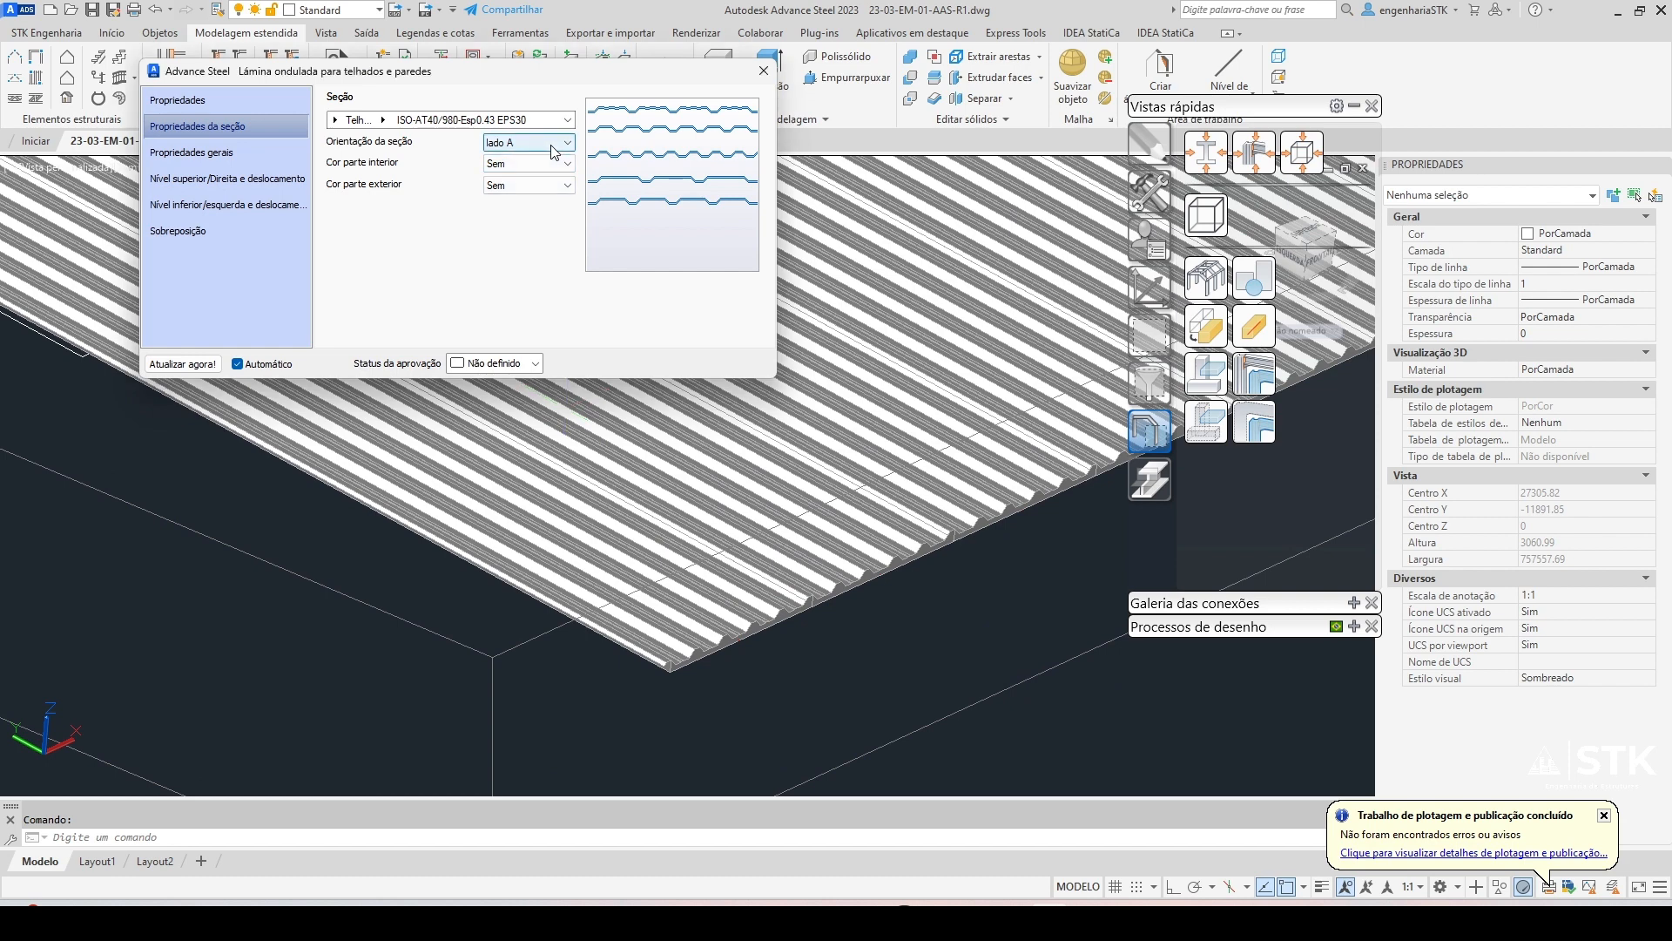
{"action": "left_click", "coordinate": [508, 166]}
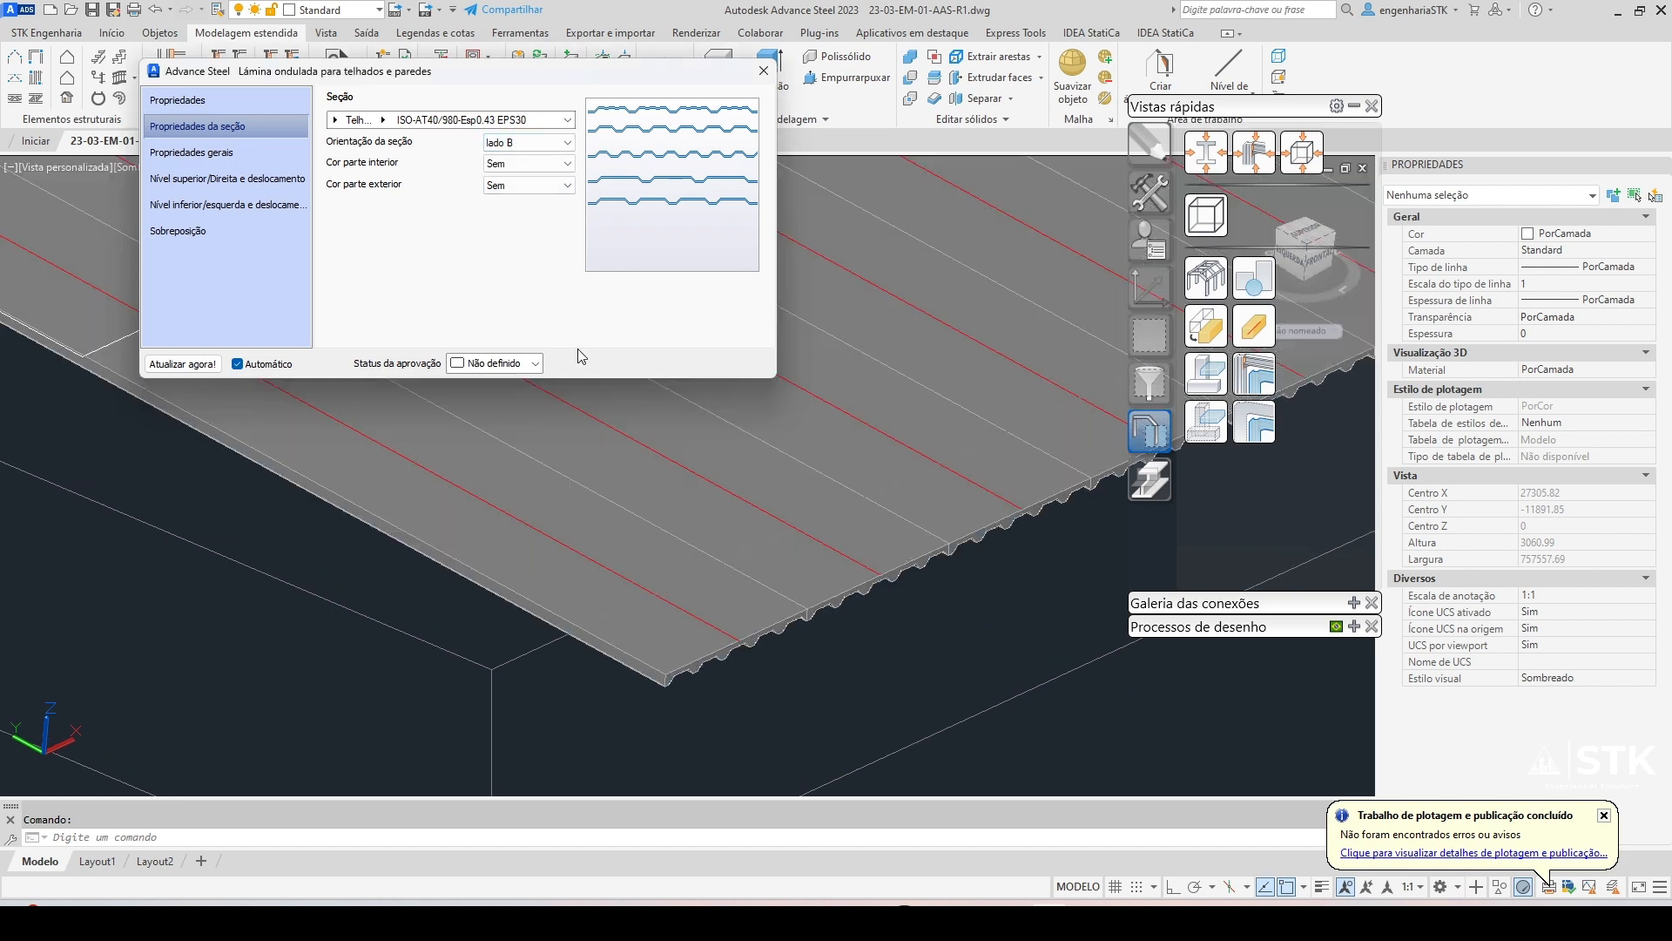
{"action": "left_click", "coordinate": [564, 150]}
{"action": "left_click", "coordinate": [509, 166]}
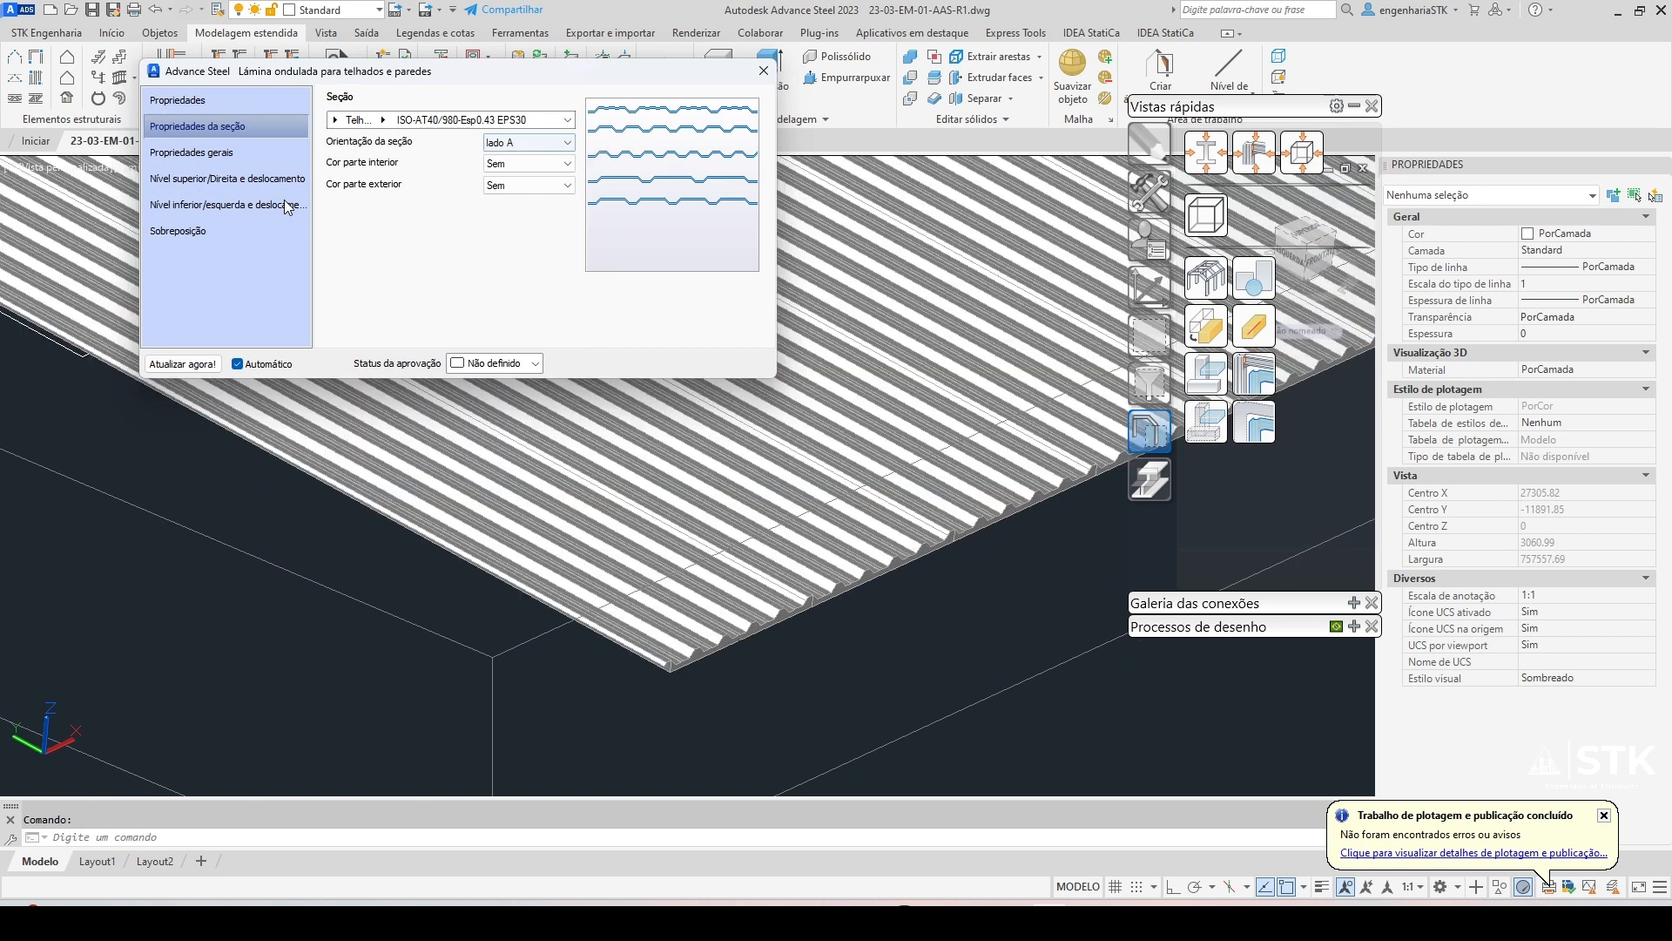
Try the horizontal cladding direction in the sheets' general properties, and return it to vertical
{"action": "left_click", "coordinate": [195, 158]}
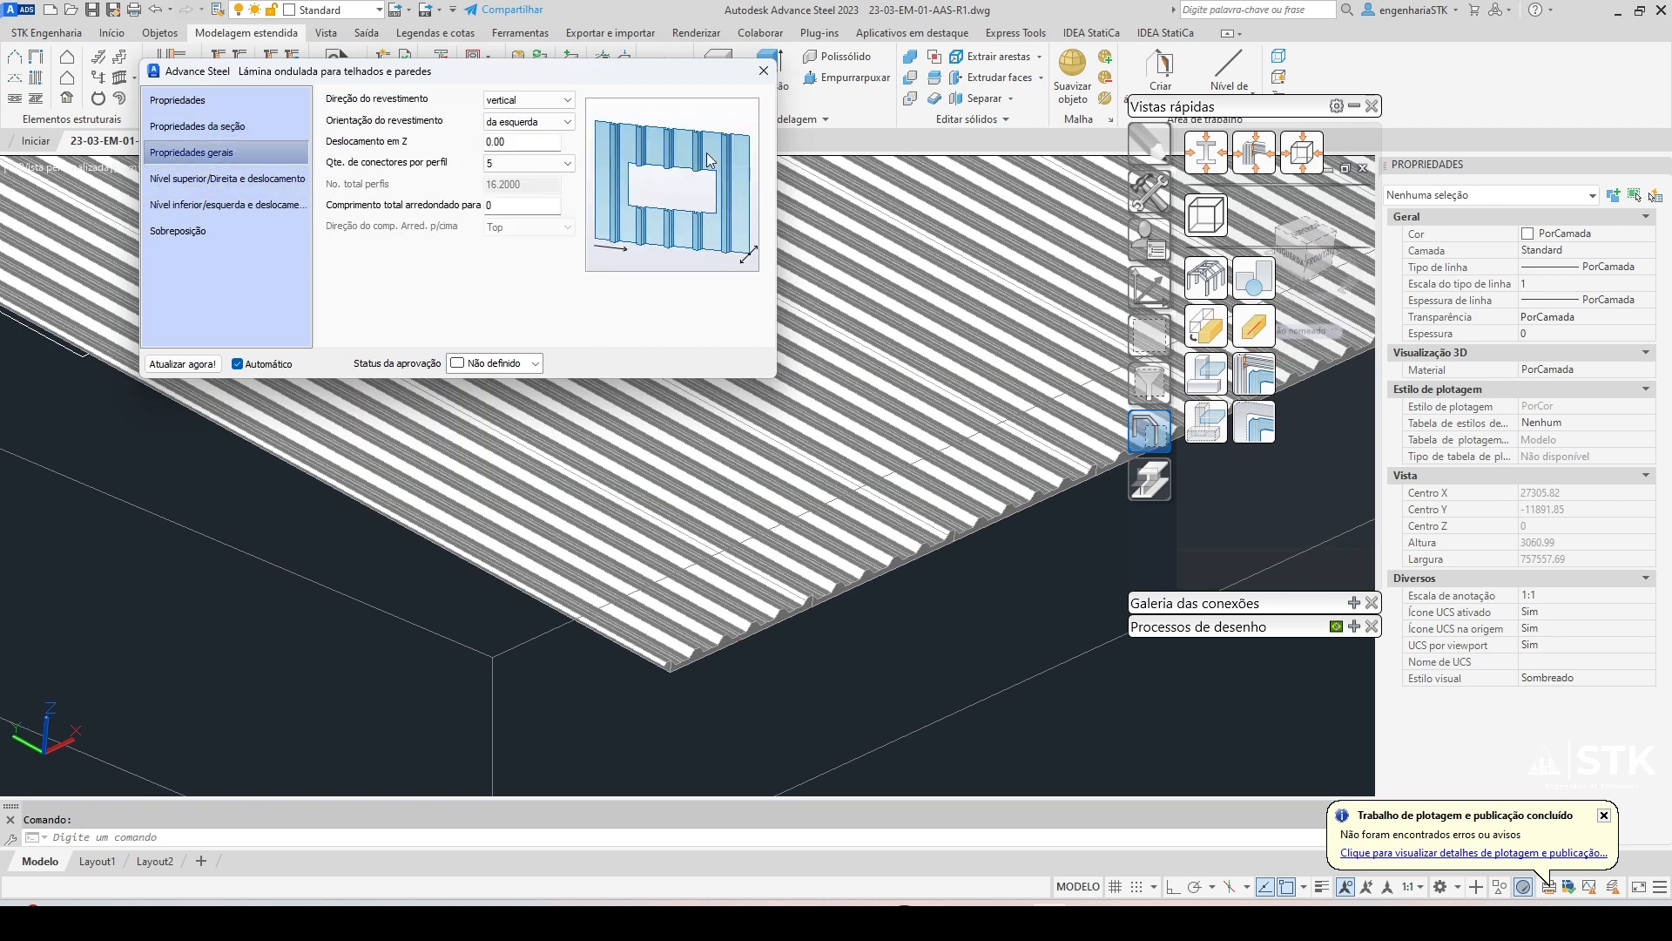
{"action": "left_click", "coordinate": [527, 99]}
{"action": "left_click", "coordinate": [514, 123]}
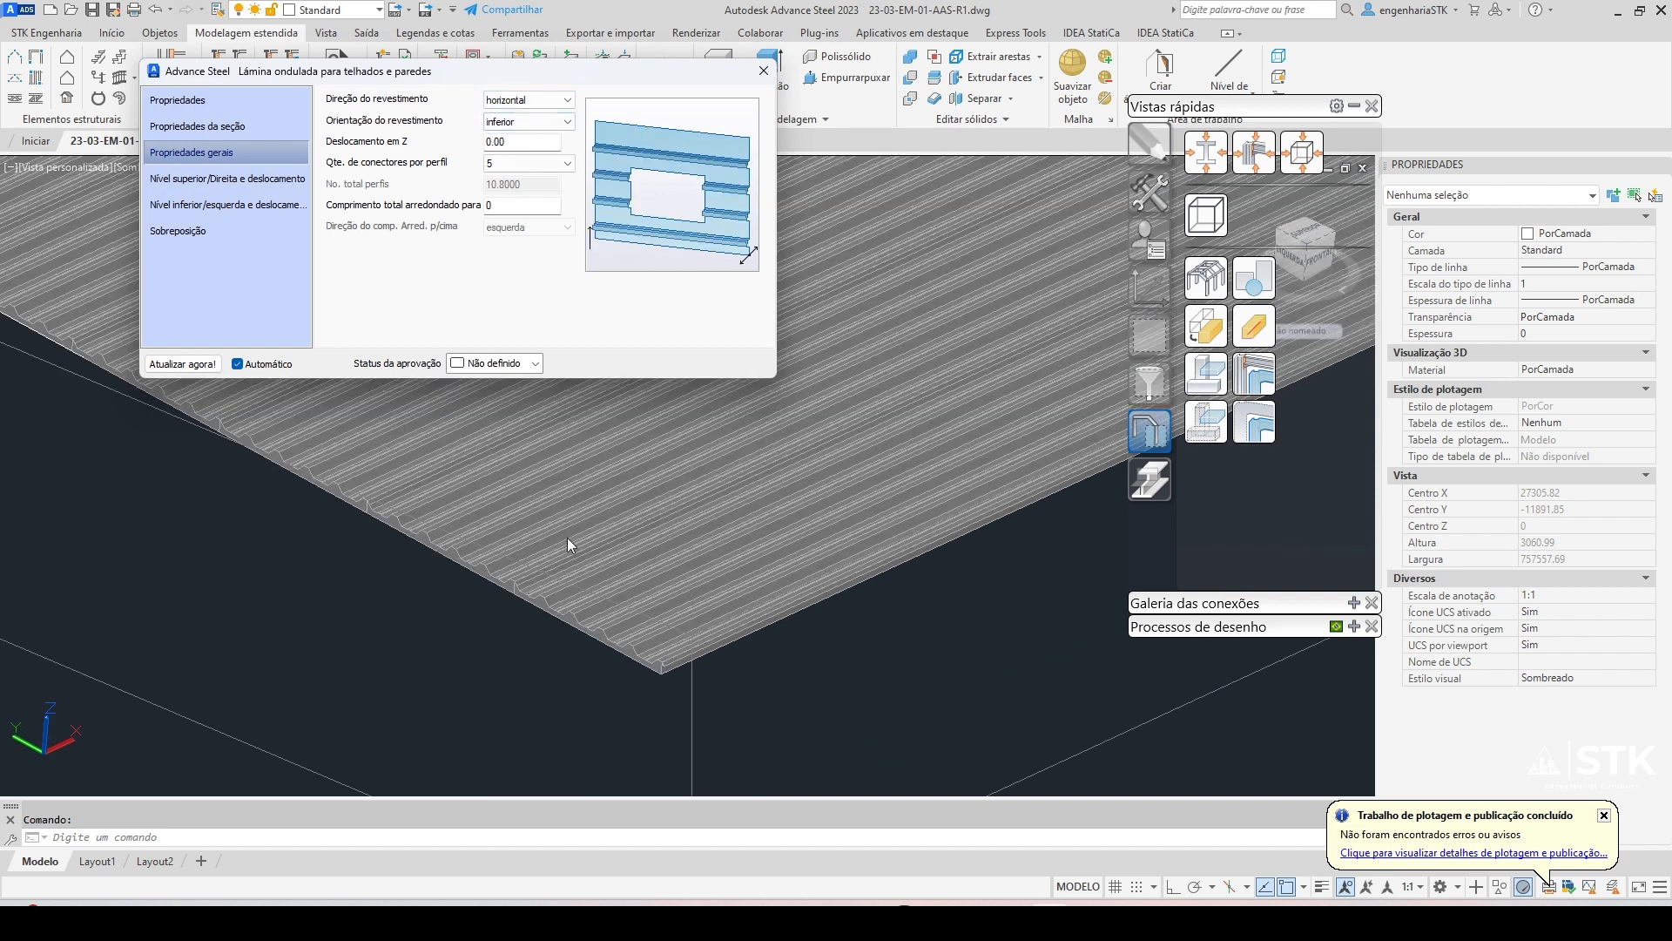
{"action": "left_click", "coordinate": [527, 98]}
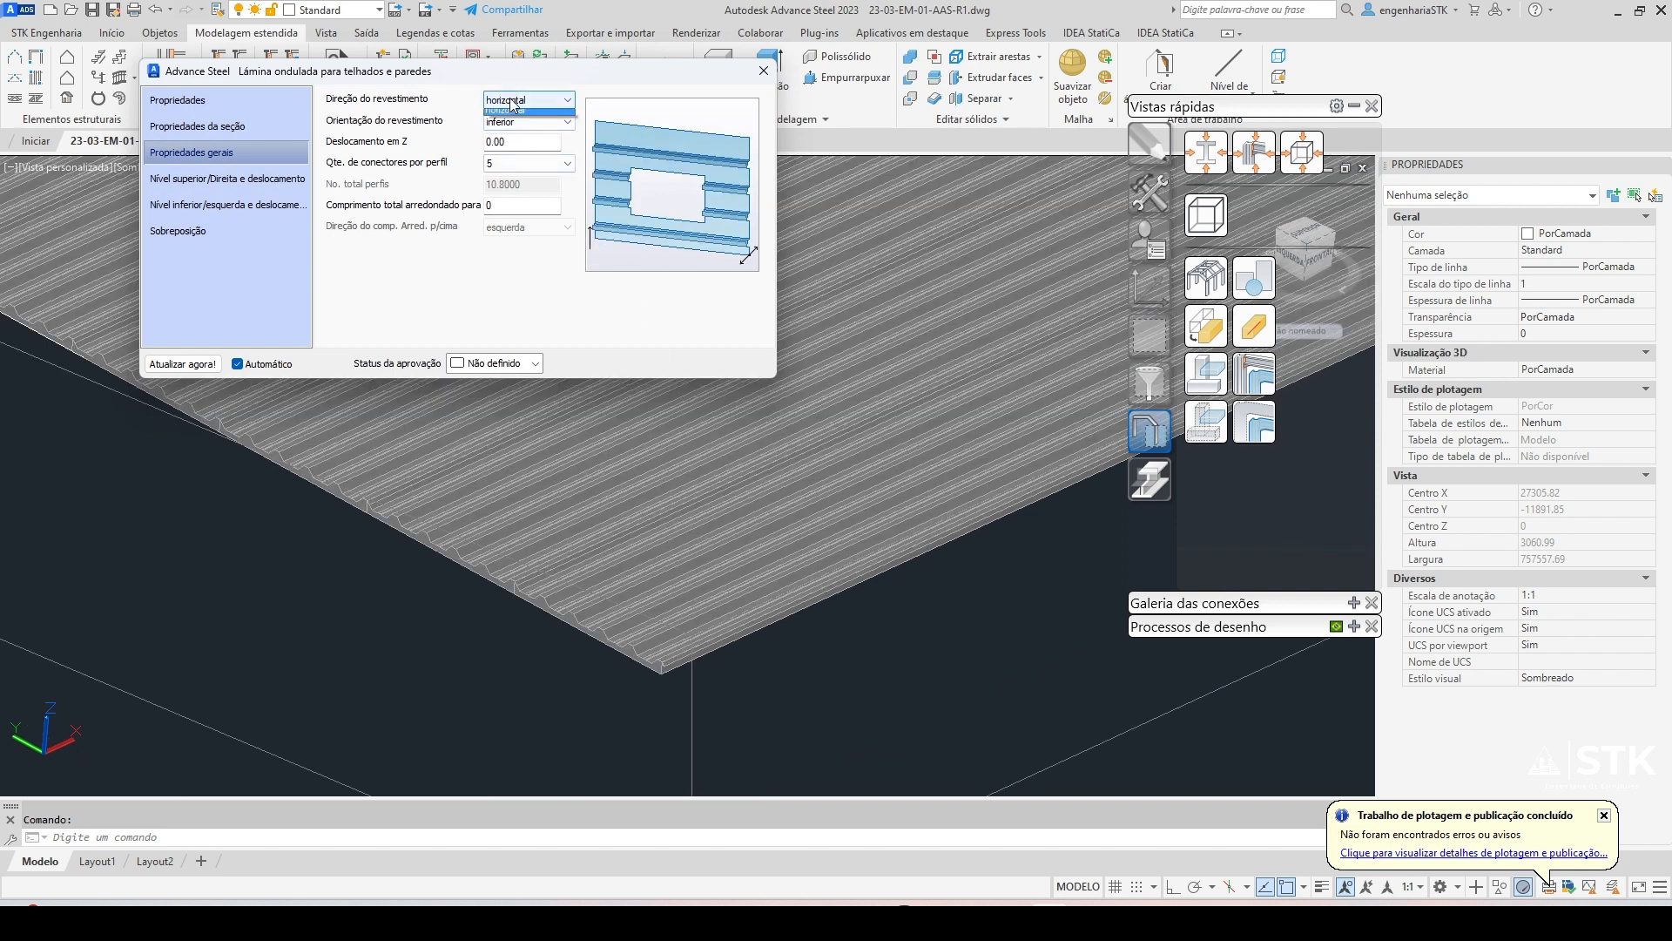
{"action": "left_click", "coordinate": [525, 129]}
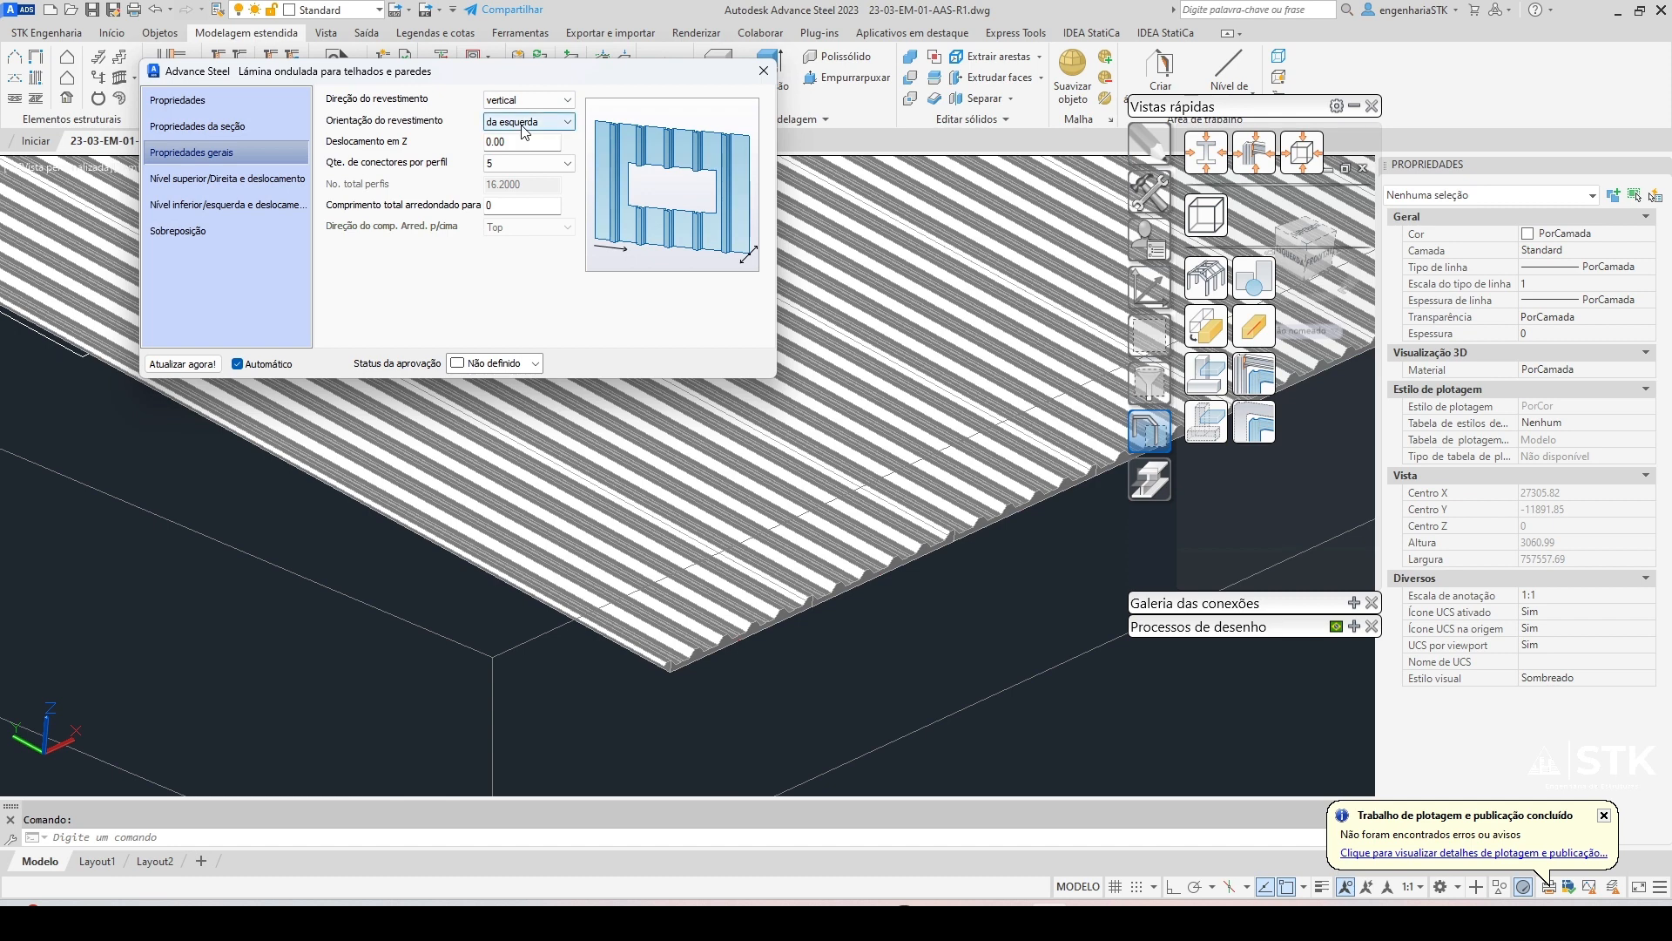
Keep the cladding orientation at da esquerda and close the corrugated sheet settings
{"action": "left_click", "coordinate": [525, 122]}
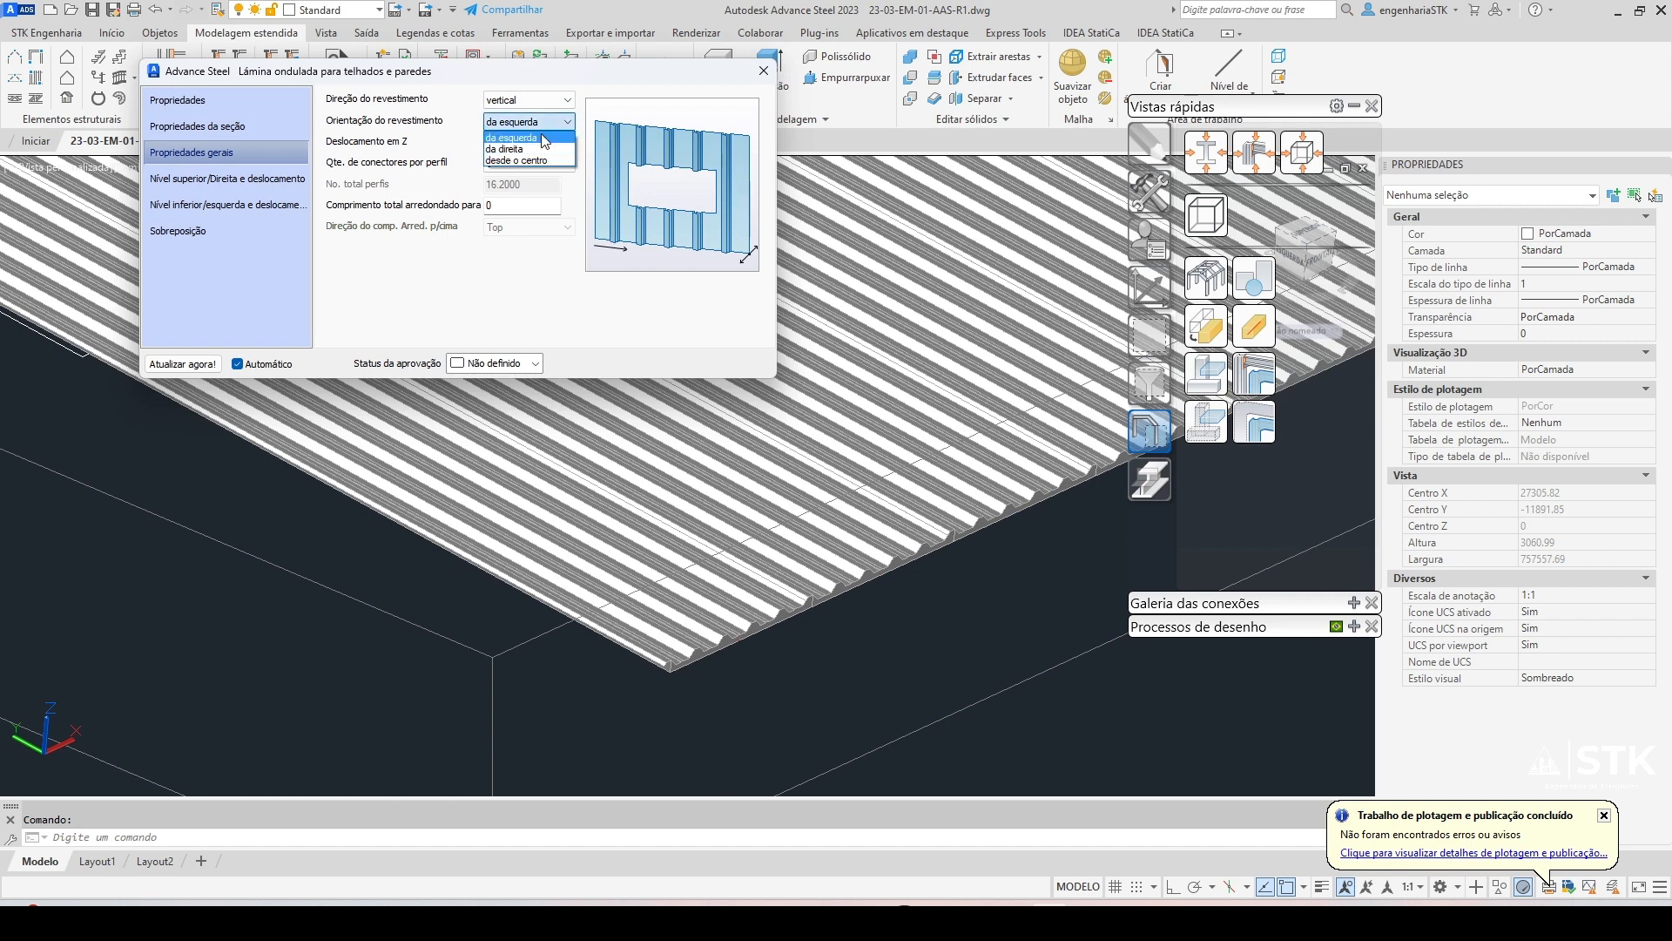
{"action": "left_click", "coordinate": [554, 131]}
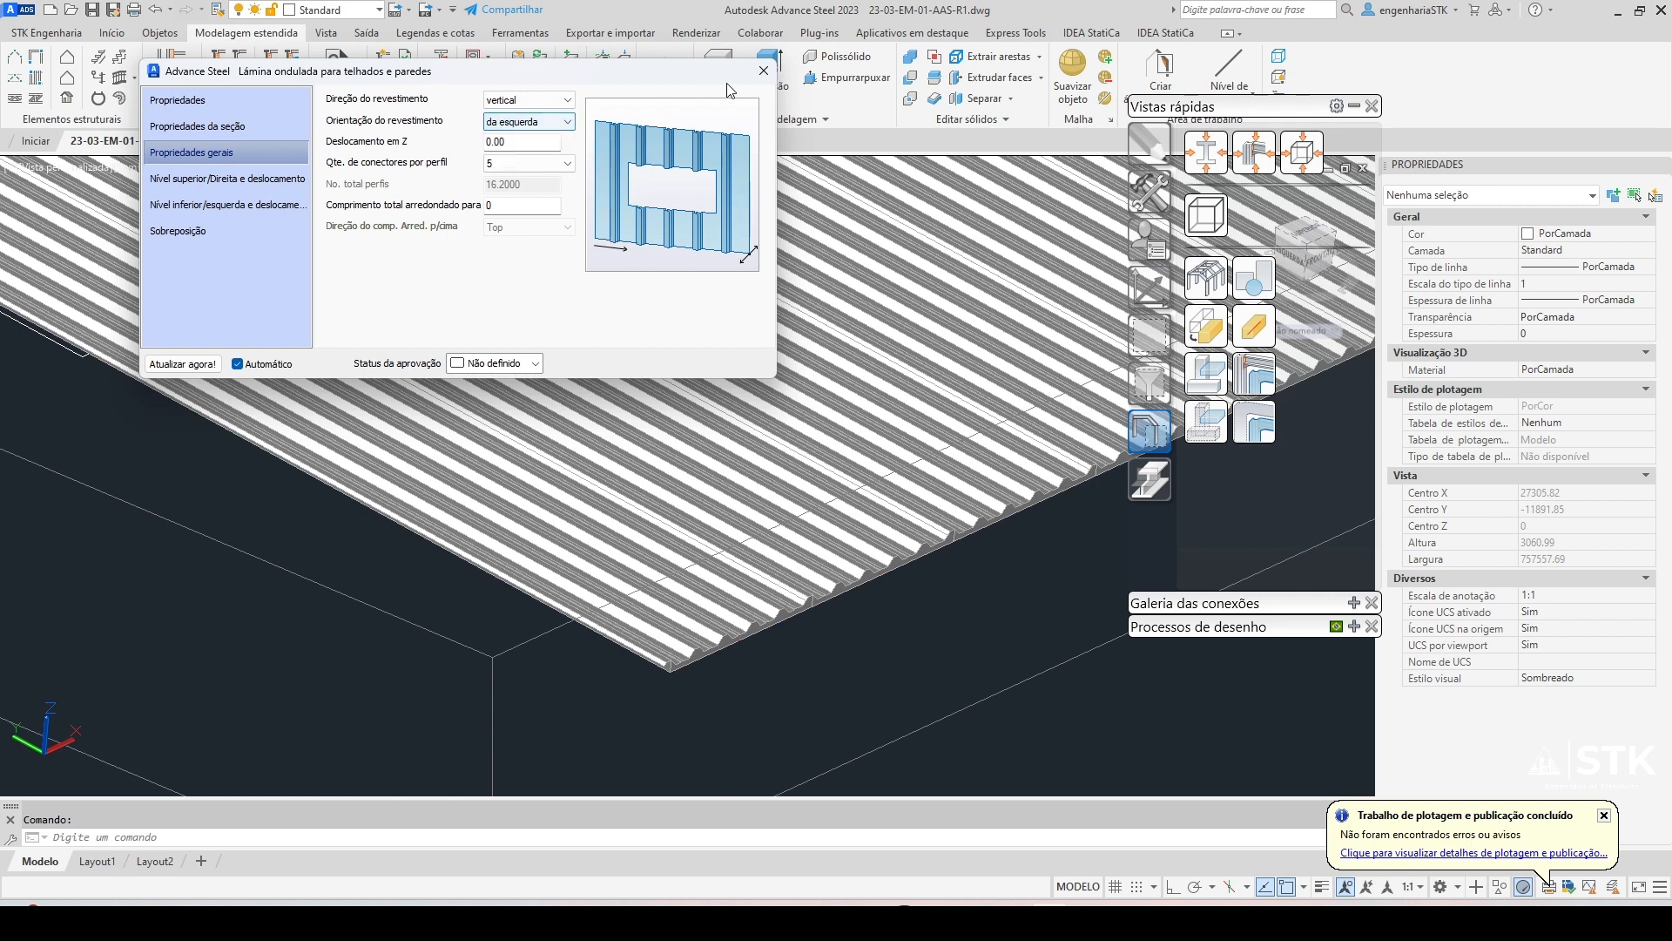
{"action": "left_click", "coordinate": [764, 70]}
Examine the corrugated sheets on the roof slope and how their edge meets the ridge purlin
{"action": "scroll", "coordinate": [843, 250], "scroll_direction": "down", "scroll_amount": 6}
{"action": "middle_click_drag", "start_coordinate": [464, 361], "coordinate": [719, 400]}
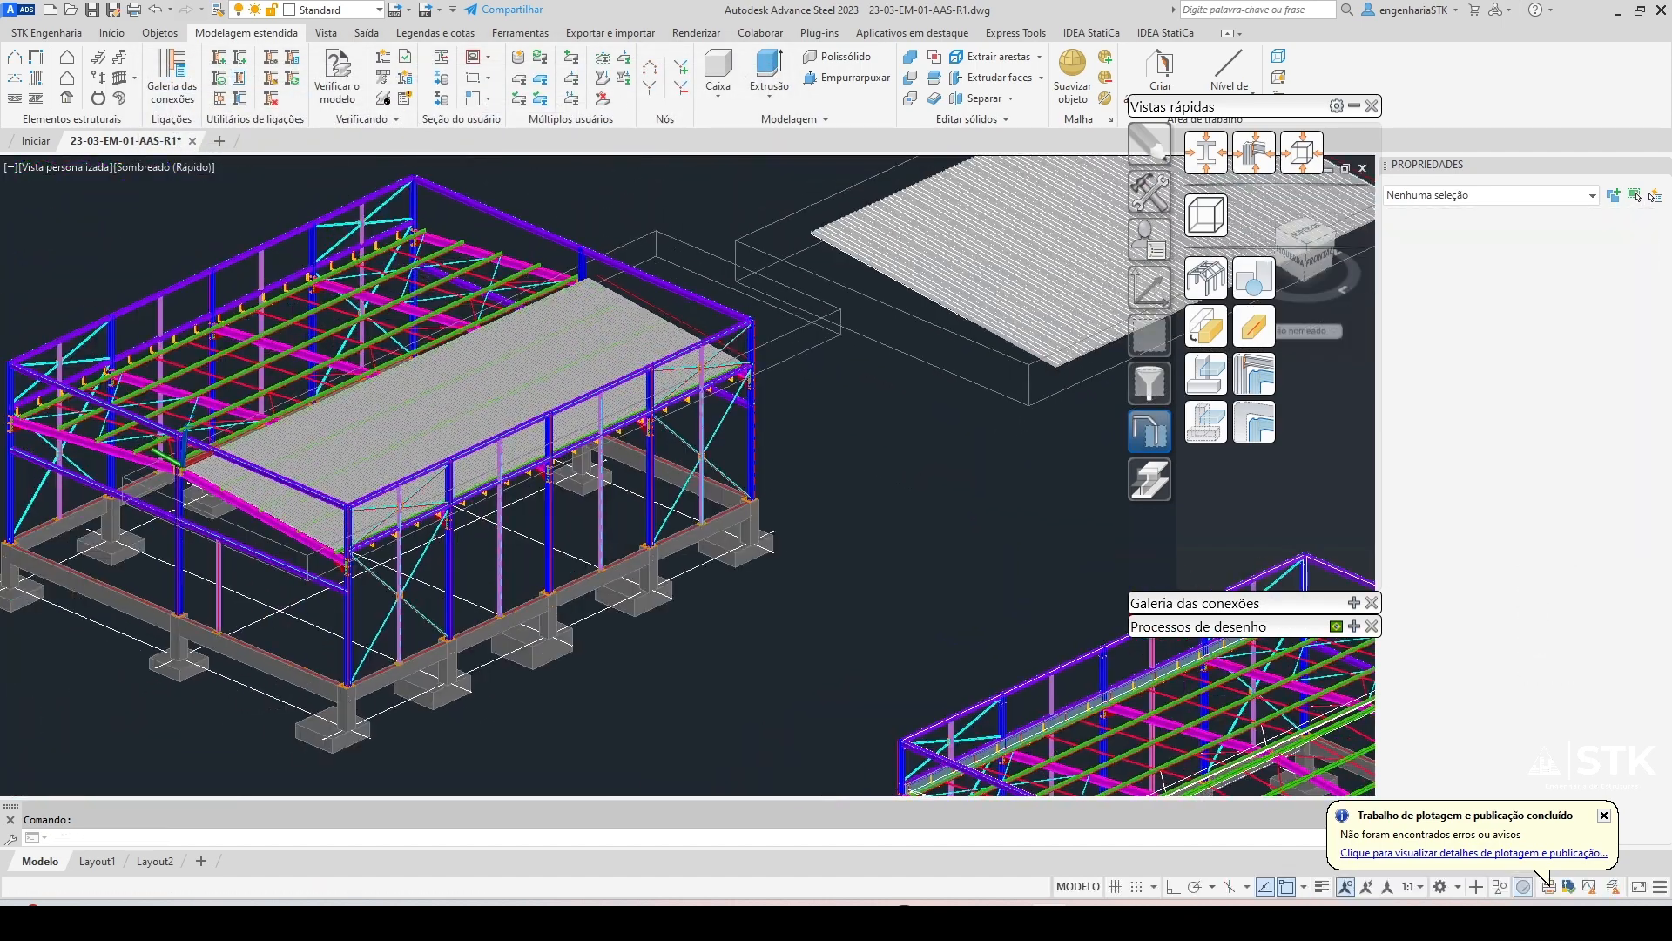
{"action": "middle_click_drag", "start_coordinate": [557, 383], "coordinate": [740, 397], "text": "shift"}
{"action": "scroll", "coordinate": [532, 548], "scroll_direction": "up", "scroll_amount": 5}
{"action": "middle_click_drag", "start_coordinate": [531, 549], "coordinate": [641, 418]}
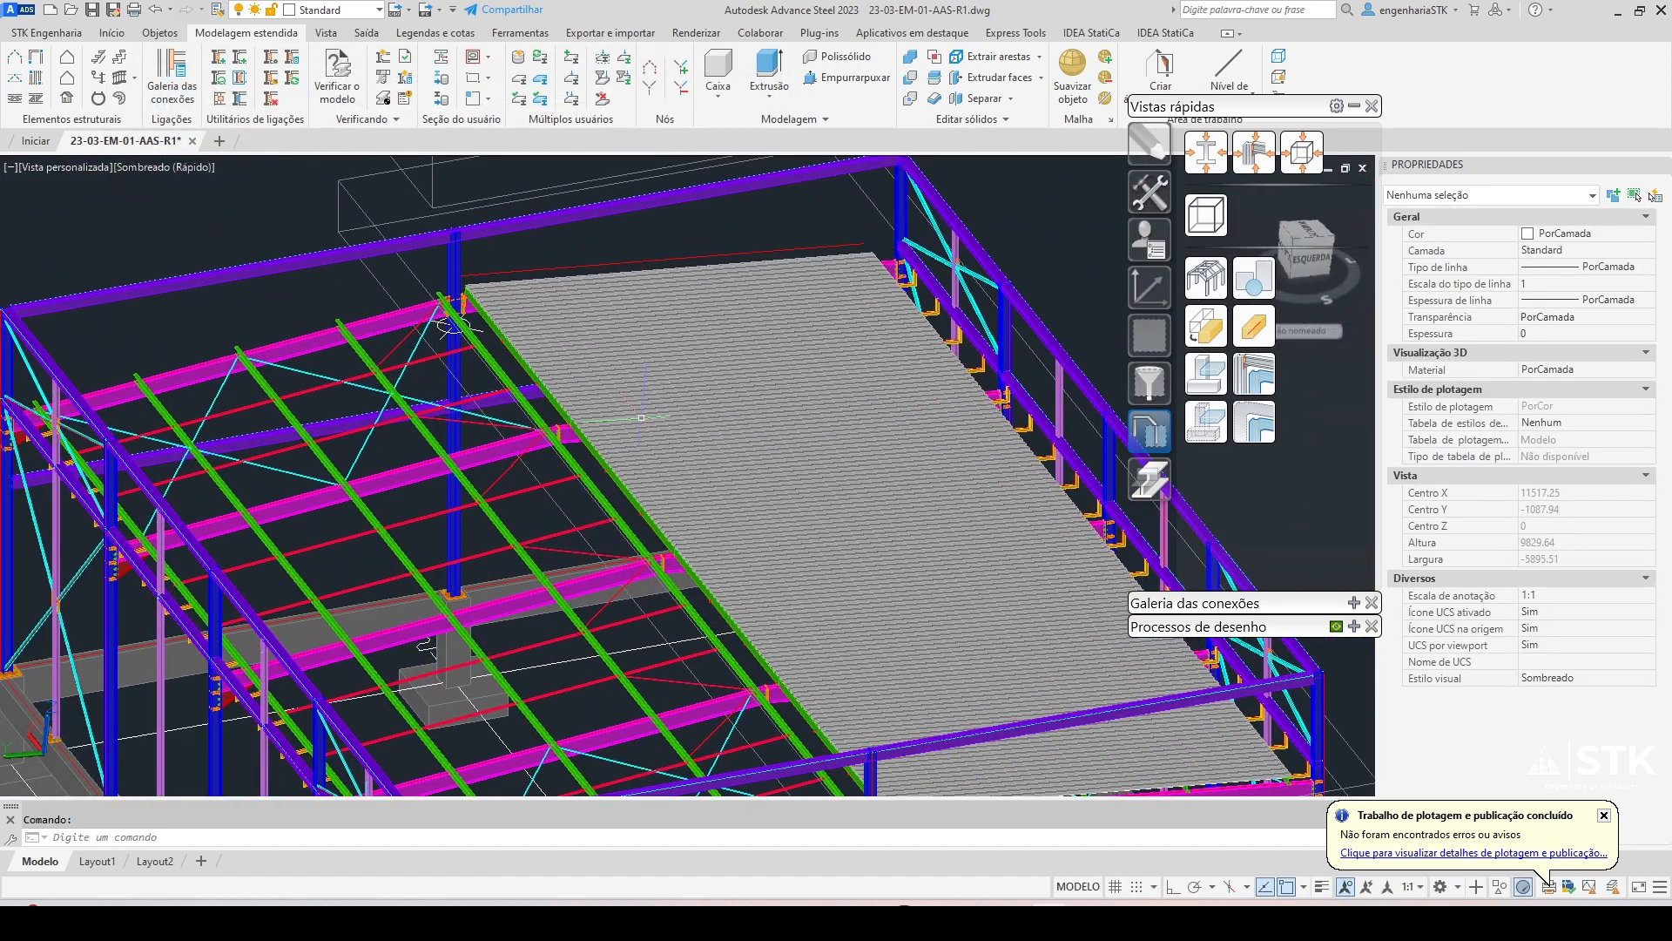
{"action": "scroll", "coordinate": [677, 466], "scroll_direction": "down", "scroll_amount": 2}
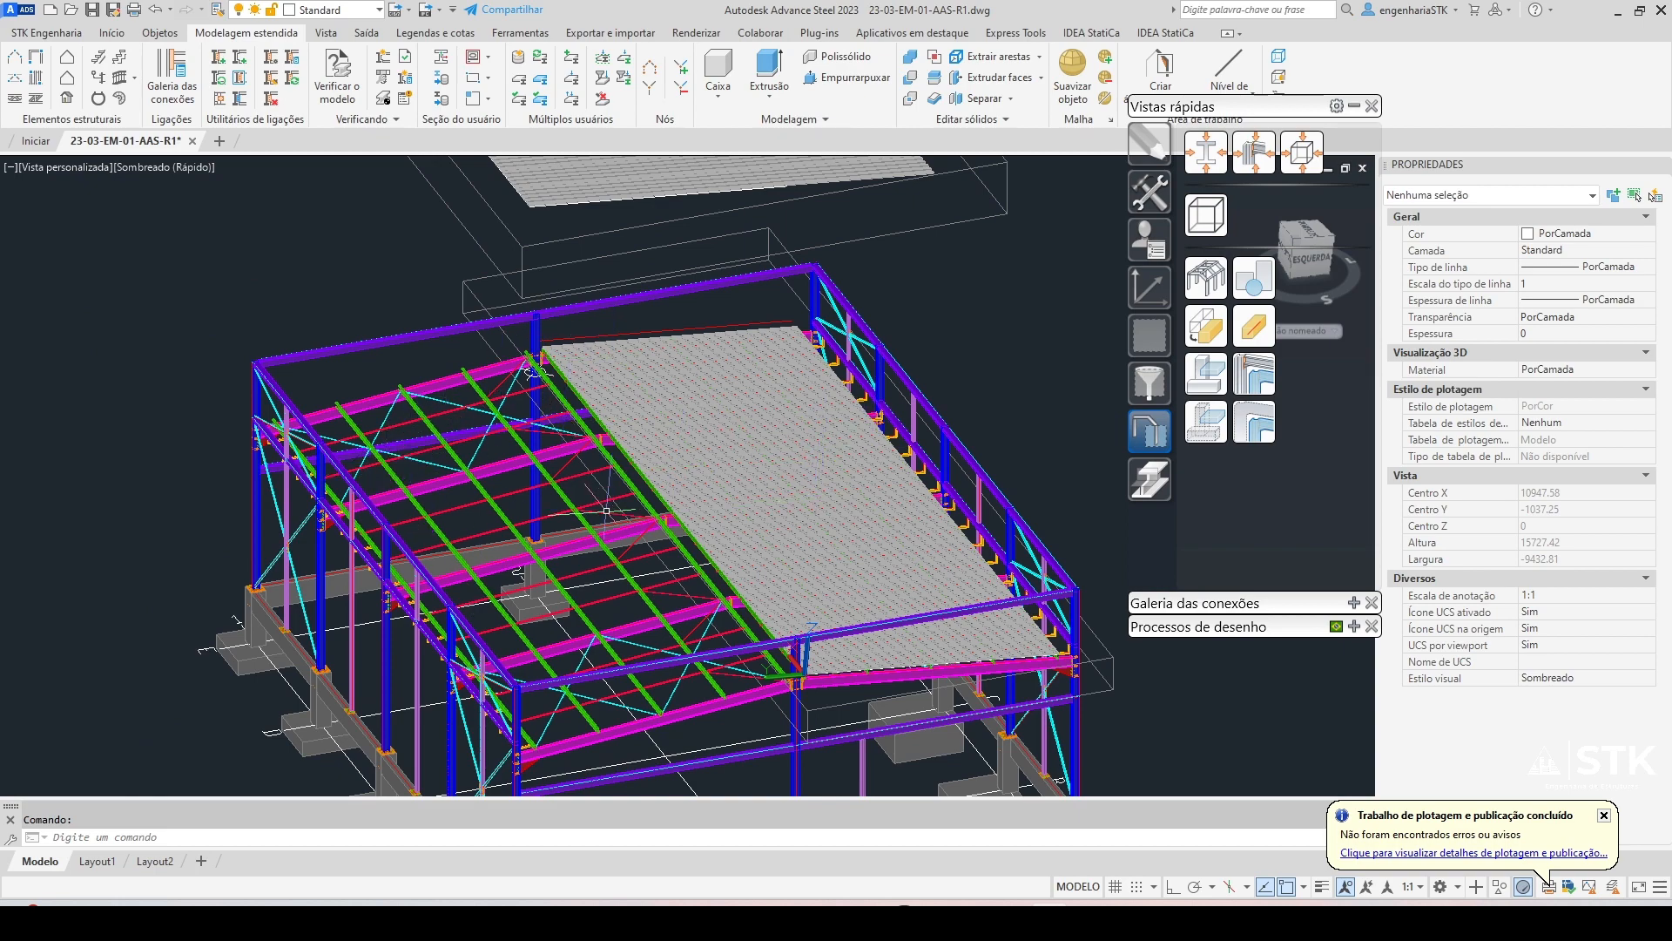
{"action": "scroll", "coordinate": [610, 501], "scroll_direction": "up", "scroll_amount": 6}
{"action": "scroll", "coordinate": [831, 457], "scroll_direction": "up", "scroll_amount": 5}
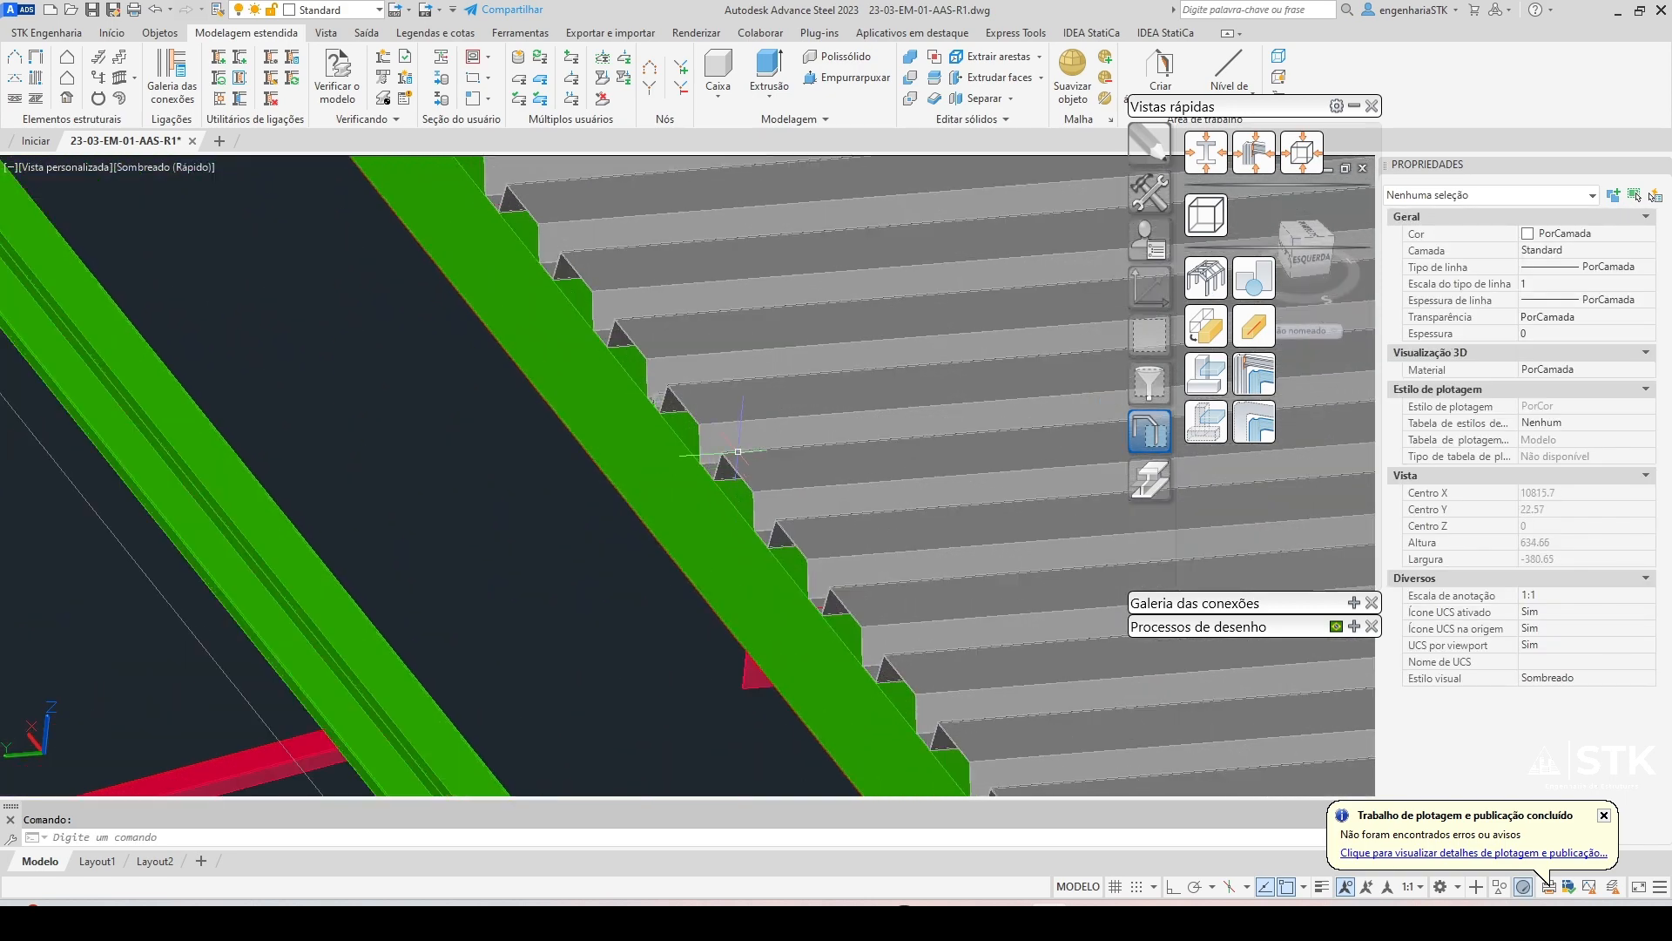
{"action": "middle_click_drag", "start_coordinate": [662, 401], "coordinate": [734, 550]}
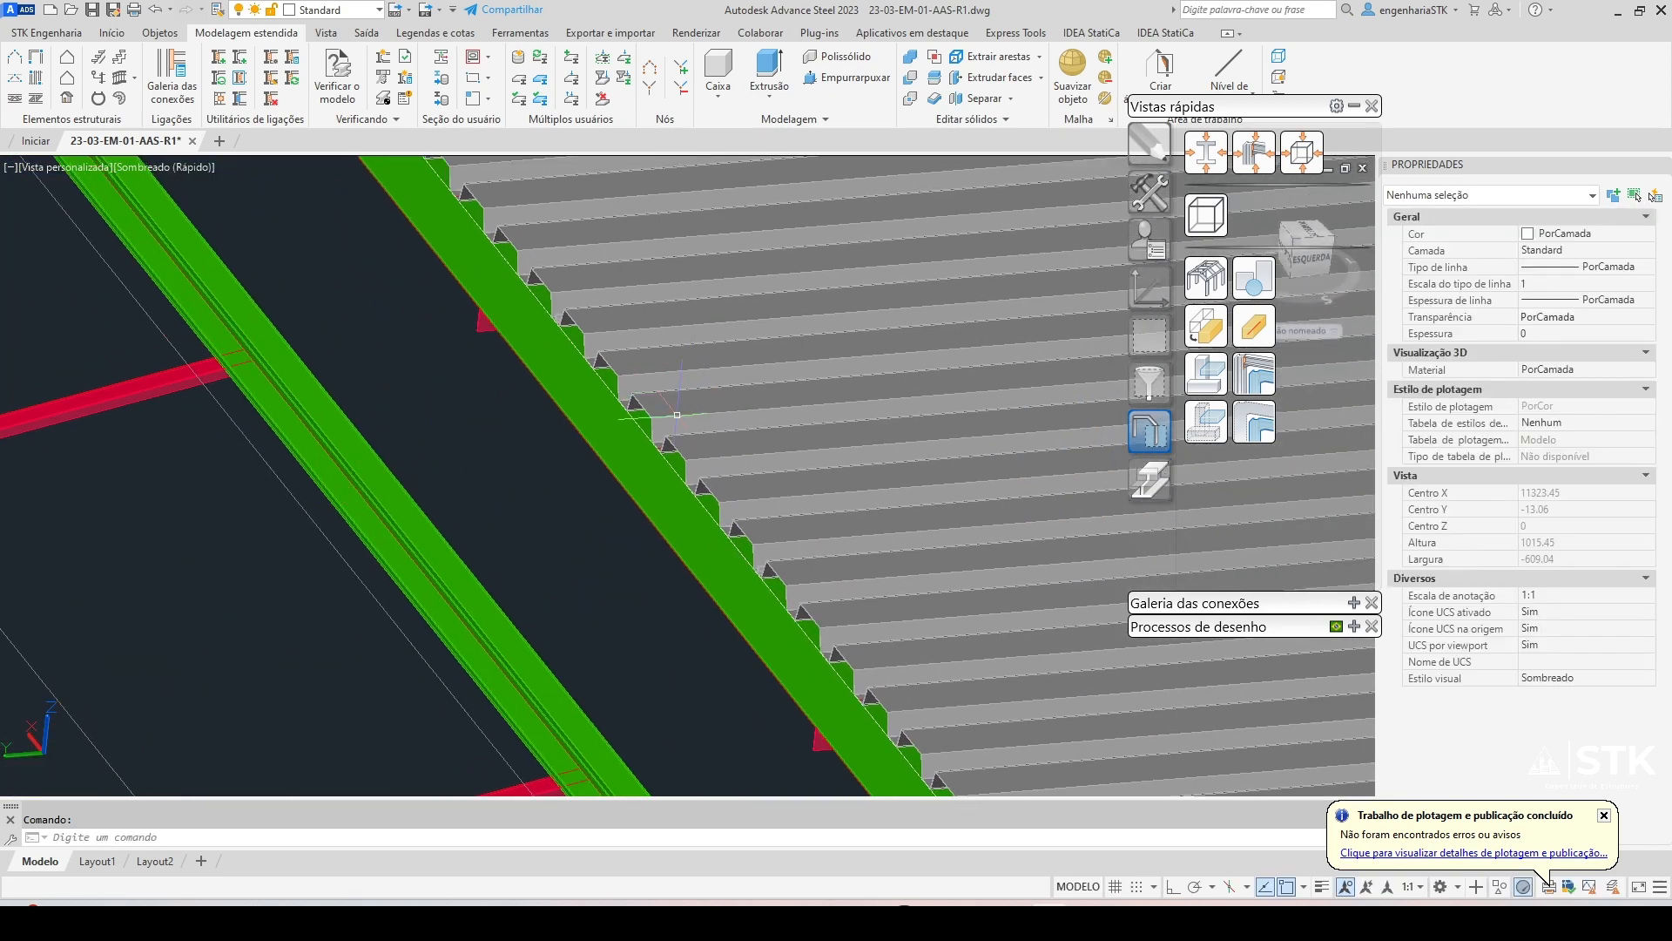
{"action": "scroll", "coordinate": [559, 365], "scroll_direction": "down", "scroll_amount": 4}
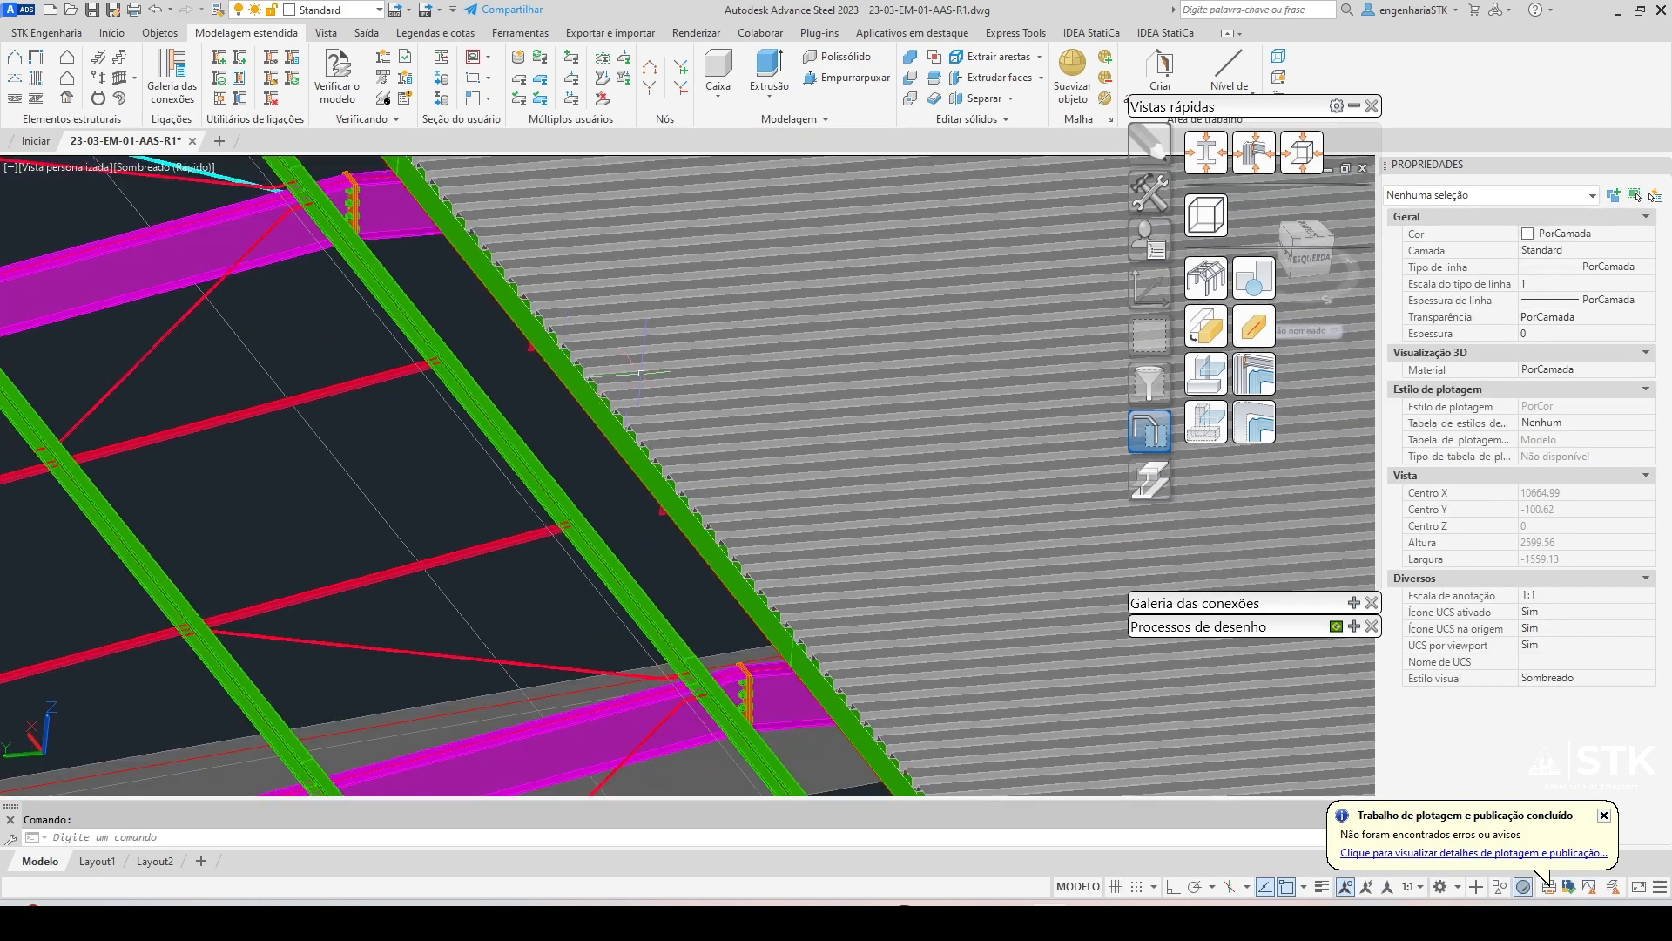
{"action": "scroll", "coordinate": [572, 433], "scroll_direction": "up", "scroll_amount": 5}
{"action": "middle_click_drag", "start_coordinate": [559, 459], "coordinate": [608, 477], "text": "shift"}
{"action": "scroll", "coordinate": [608, 478], "scroll_direction": "down", "scroll_amount": 5}
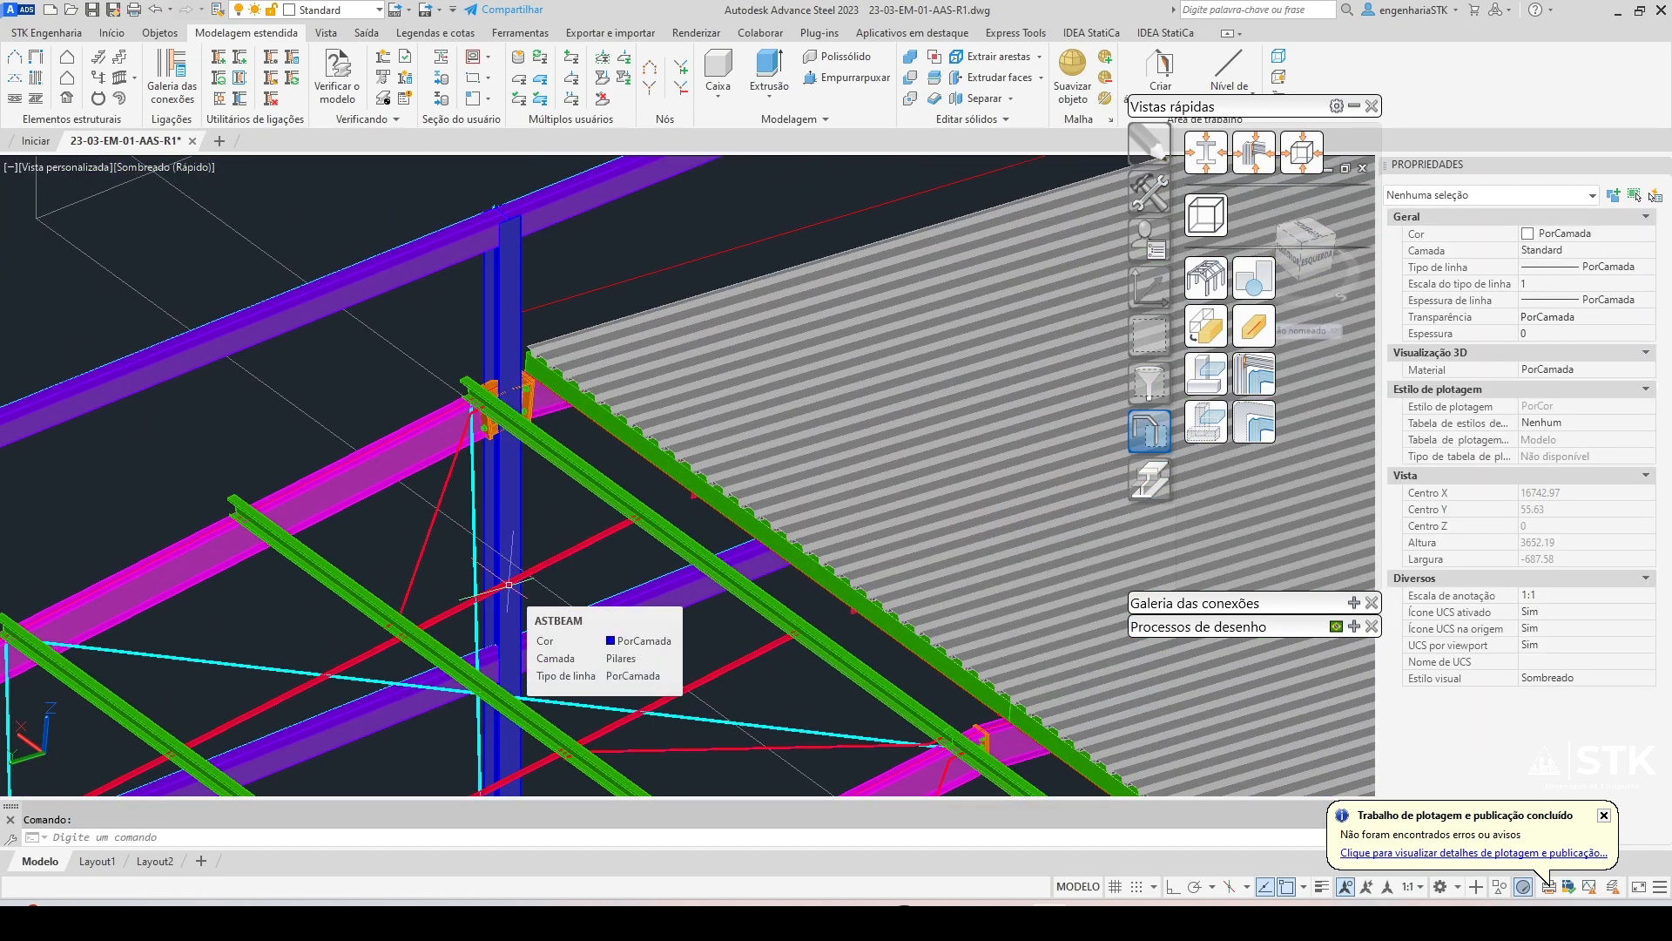
Reopen the corrugated sheet settings of the irregular area at its general properties
{"action": "scroll", "coordinate": [562, 314], "scroll_direction": "down", "scroll_amount": 4}
{"action": "middle_click_drag", "start_coordinate": [566, 314], "coordinate": [691, 418], "text": "shift"}
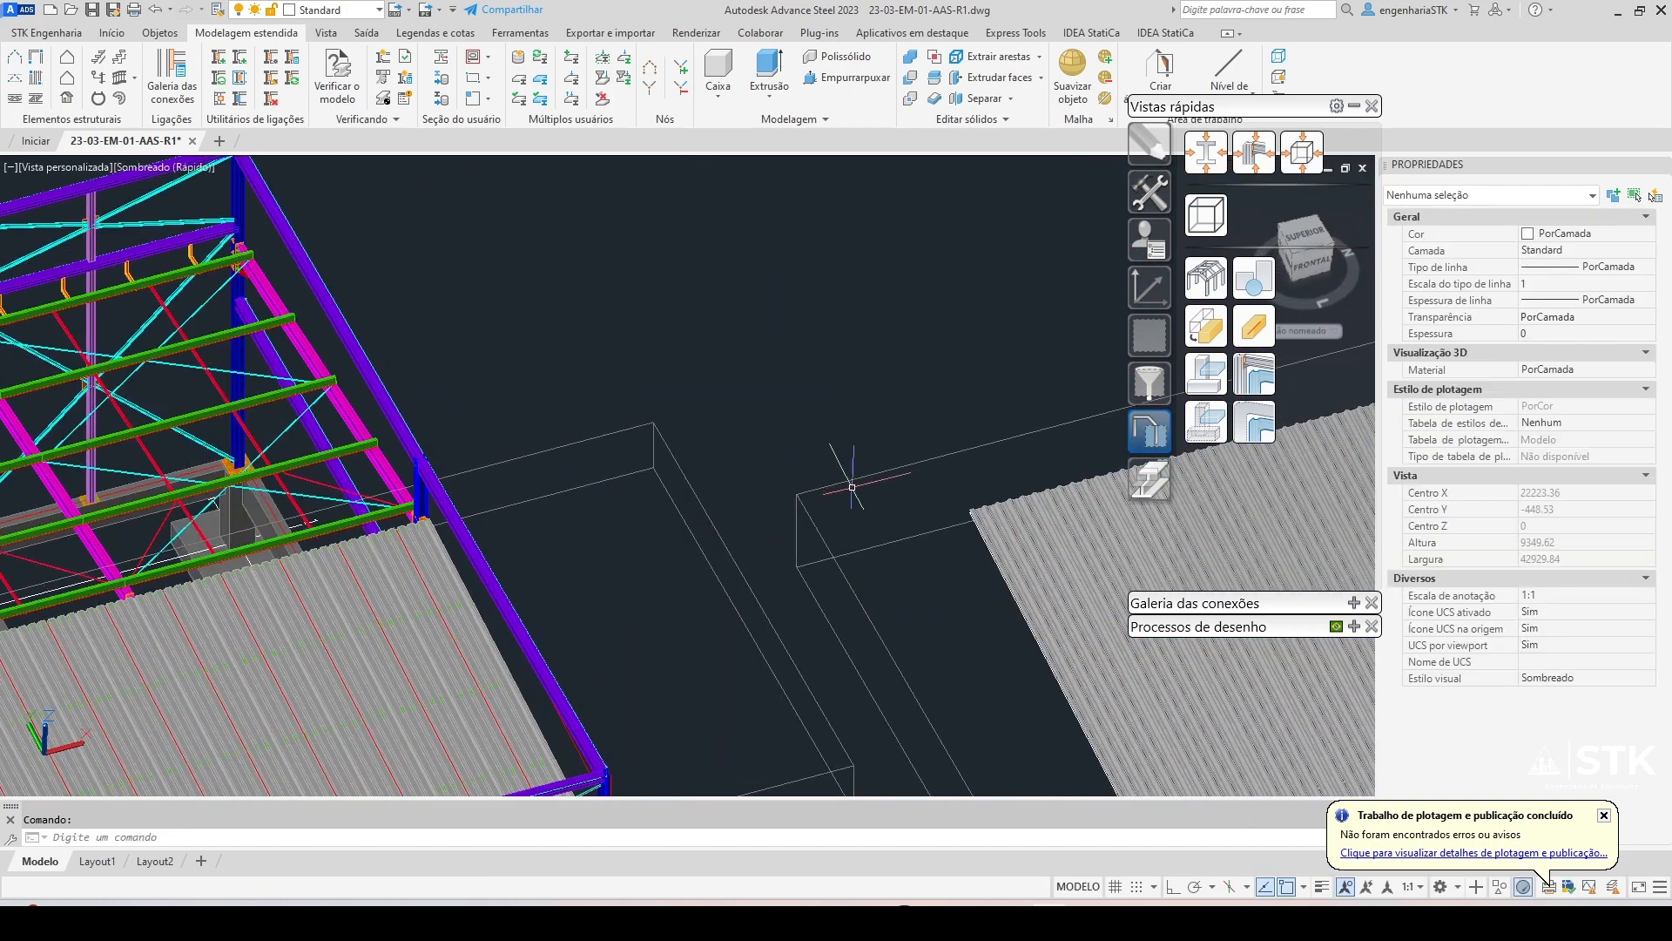
{"action": "left_click", "coordinate": [869, 464]}
{"action": "key", "text": "Escape"}
{"action": "double_click", "coordinate": [847, 479]}
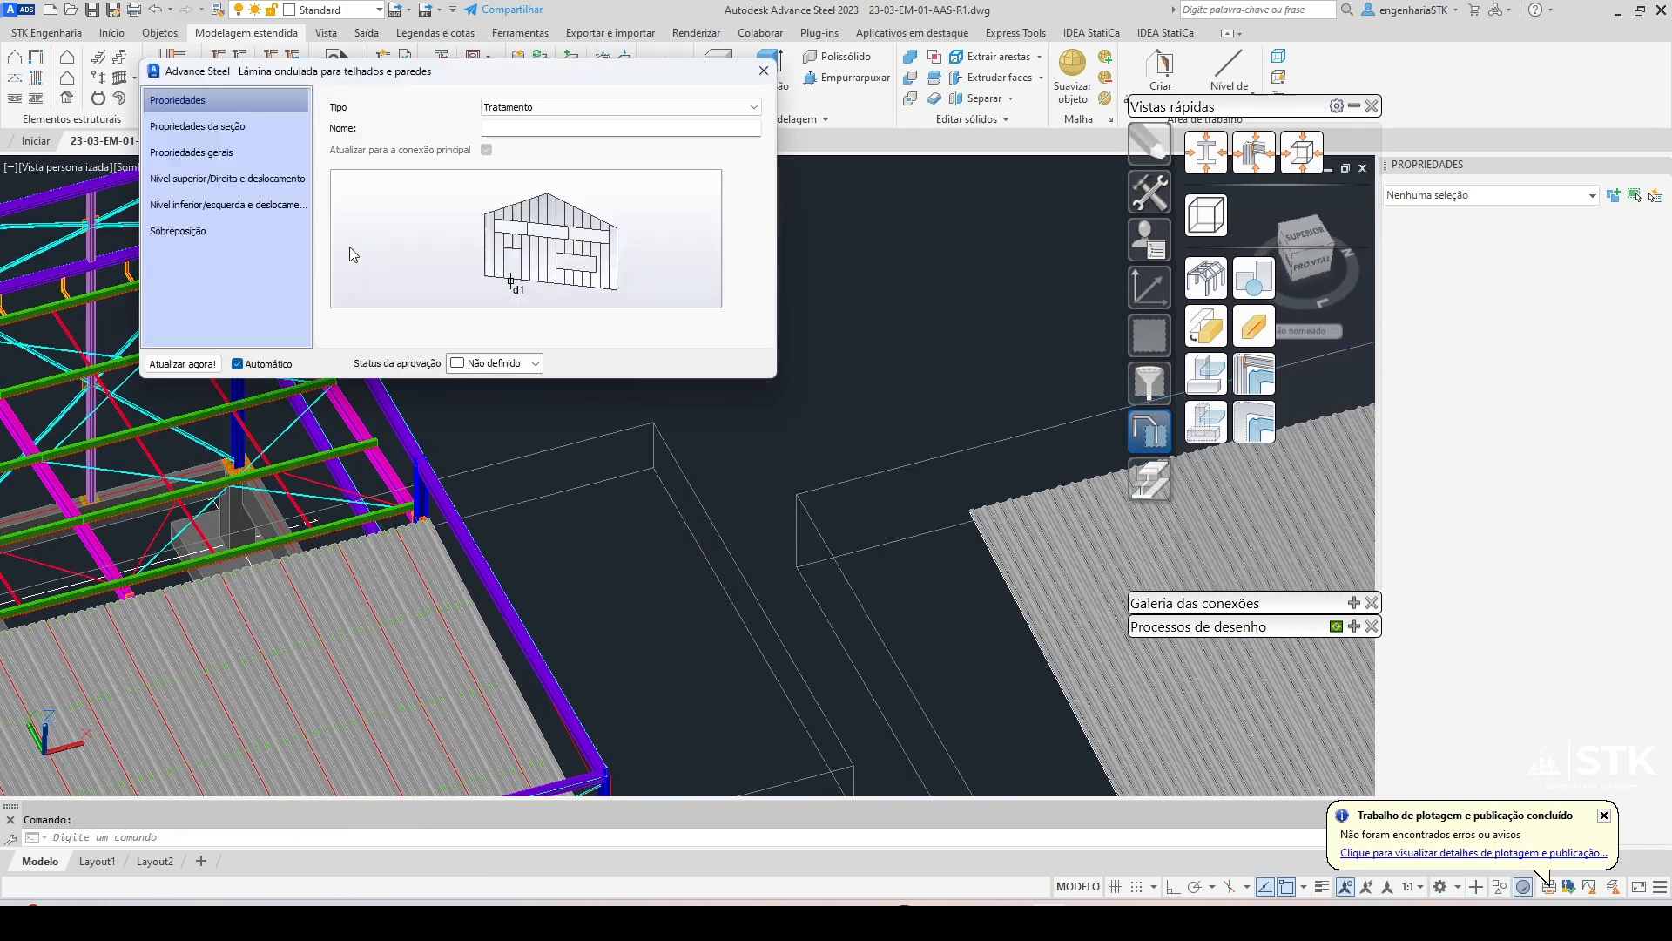
{"action": "left_click", "coordinate": [235, 153]}
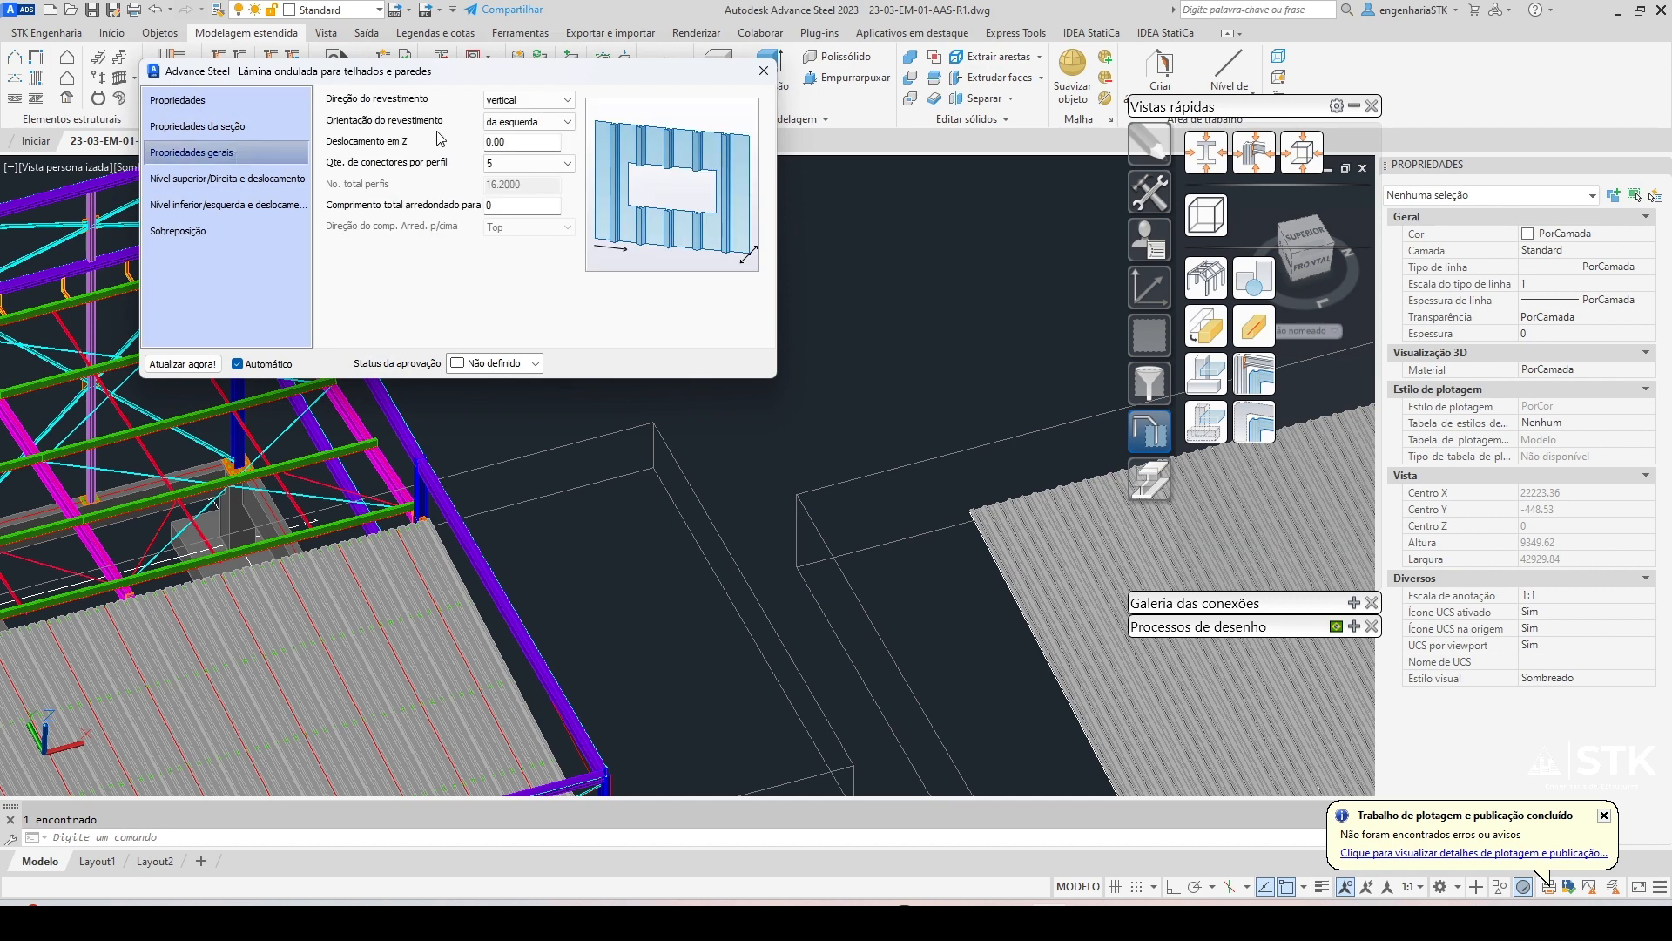
Try the cladding orientation da direita on the irregular area, and restore da esquerda
{"action": "left_click", "coordinate": [528, 121]}
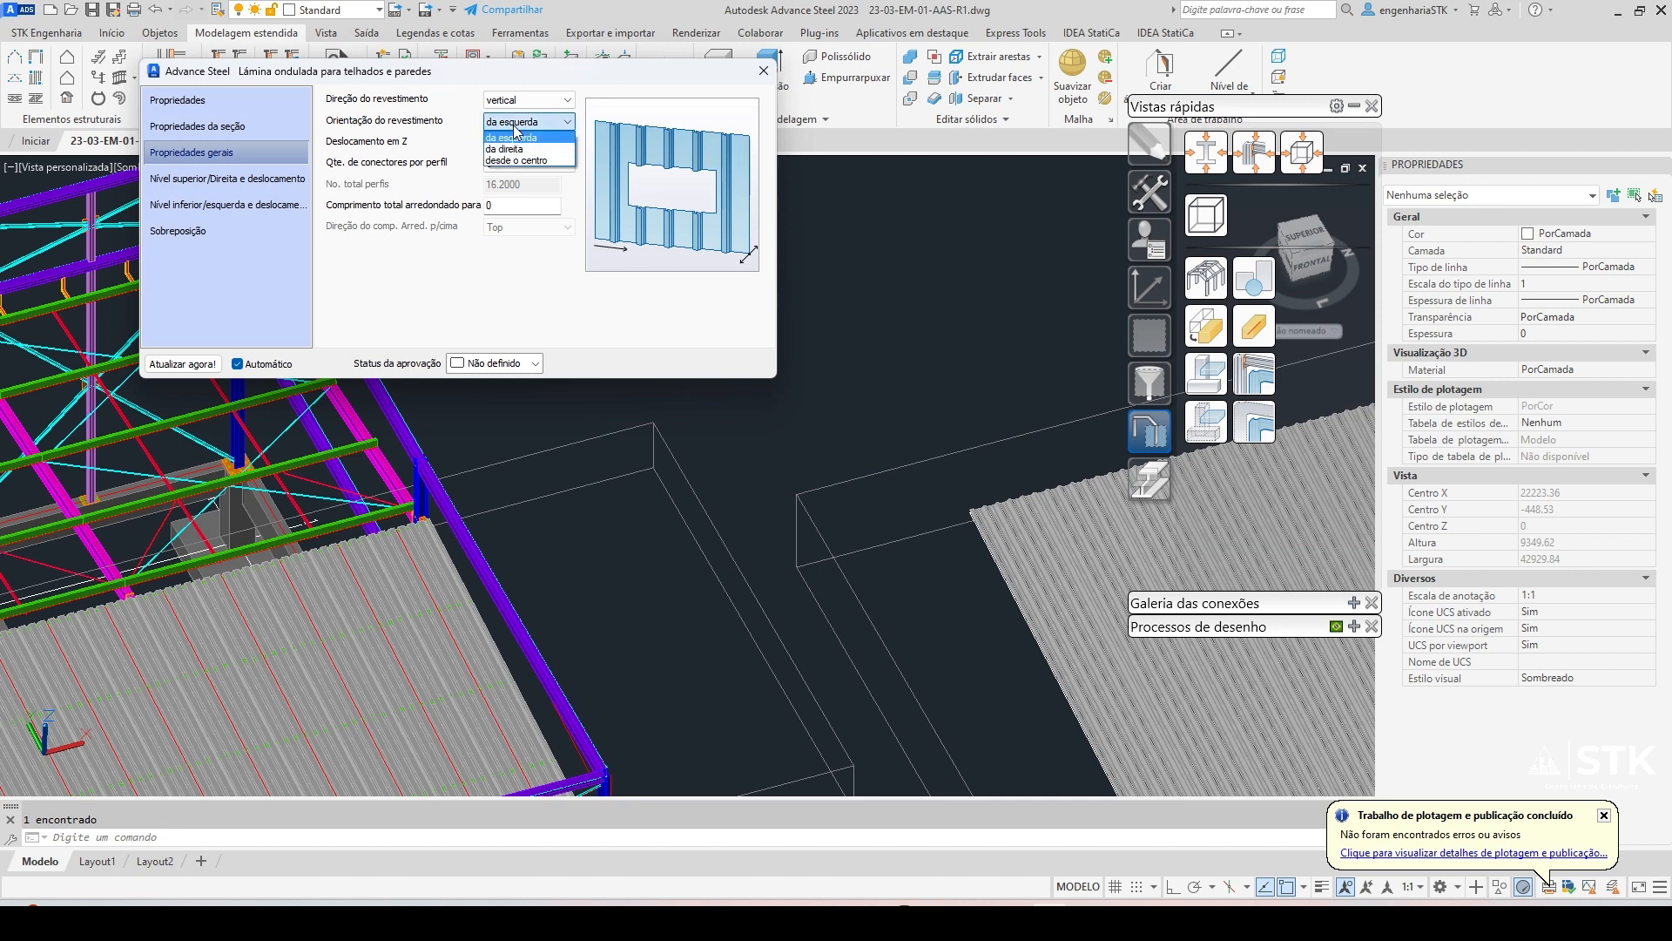
{"action": "left_click", "coordinate": [507, 149]}
{"action": "left_click", "coordinate": [526, 122]}
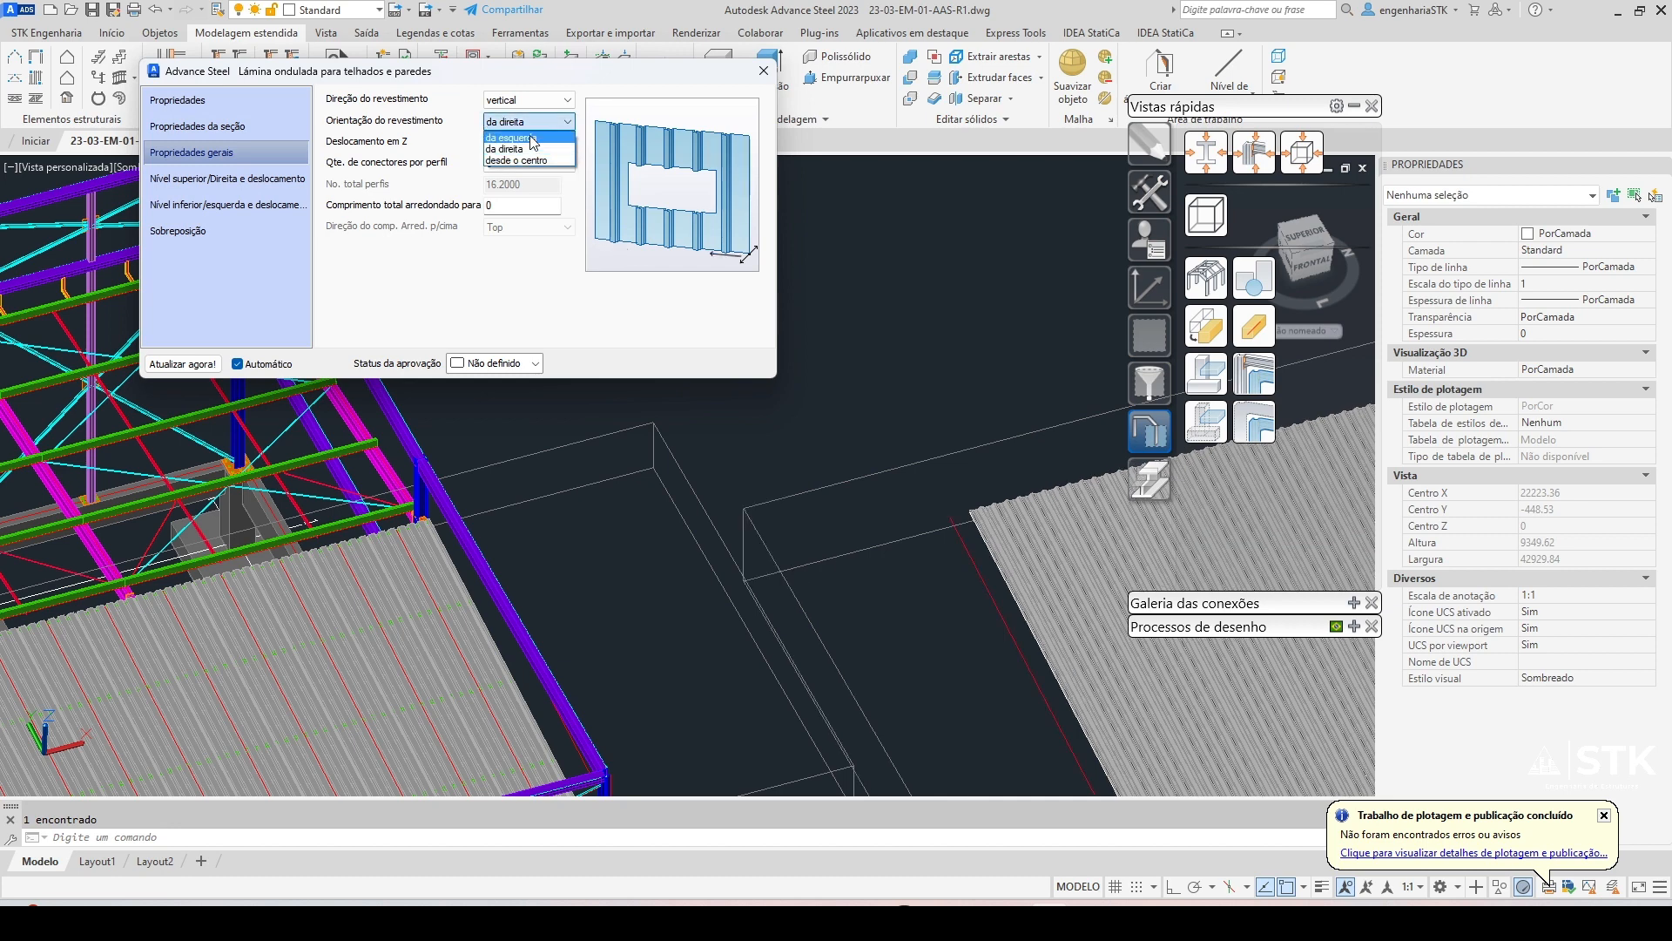
{"action": "left_click", "coordinate": [518, 137]}
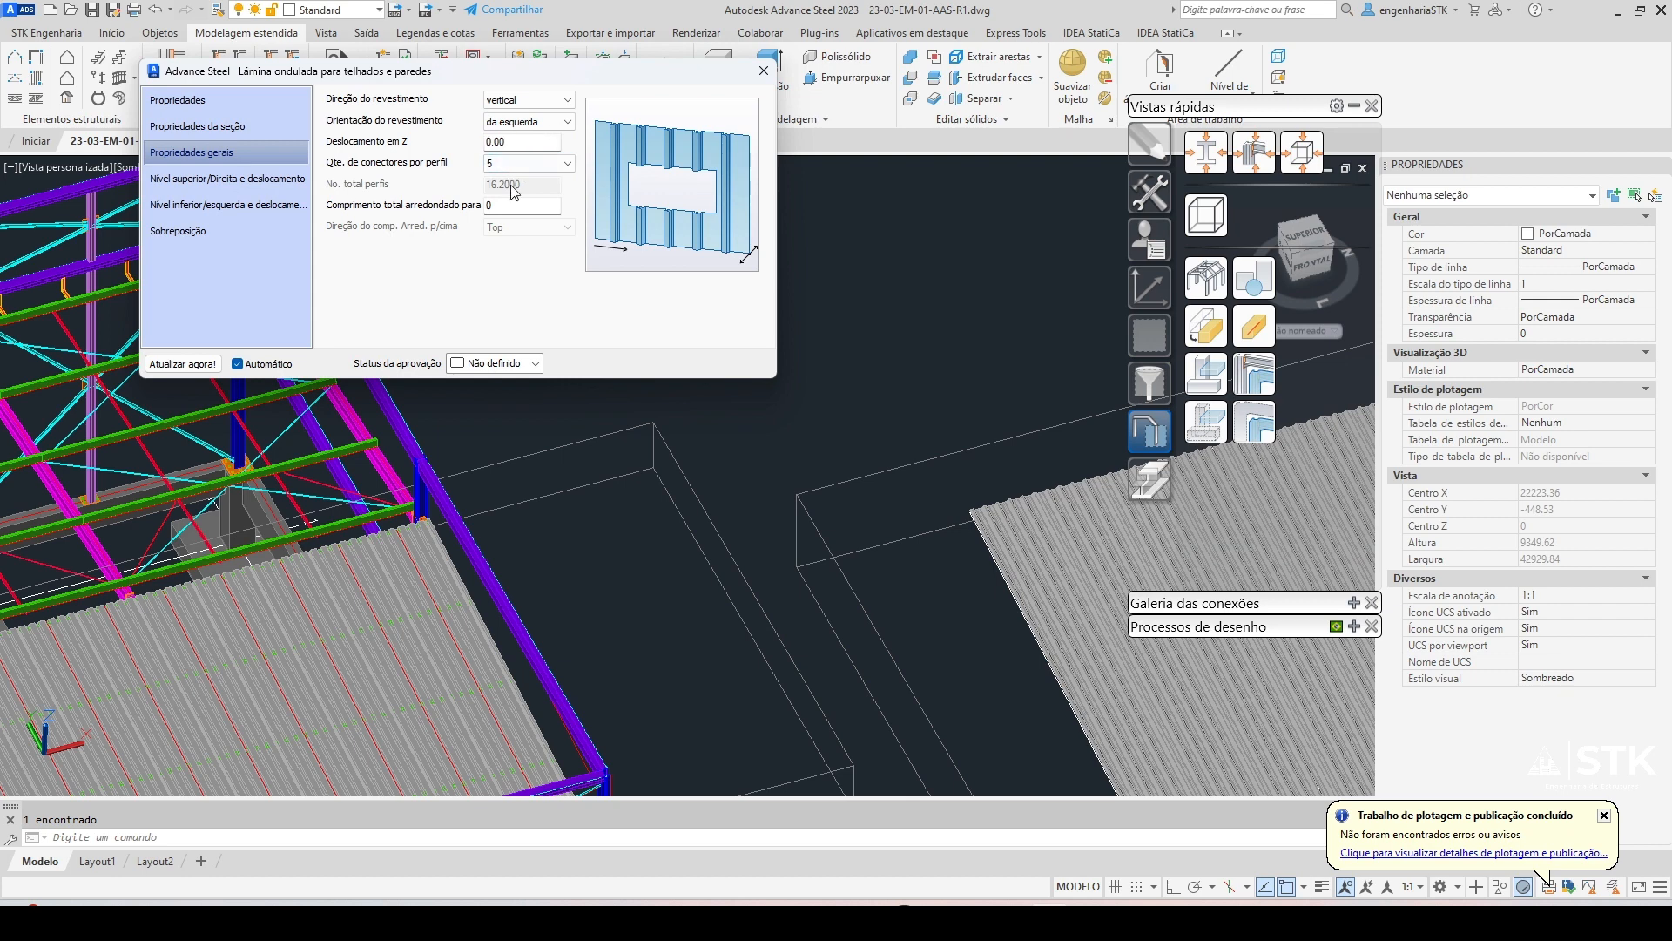
Set the upper/right level of the sheets to nível de inclinação
{"action": "left_click", "coordinate": [217, 178]}
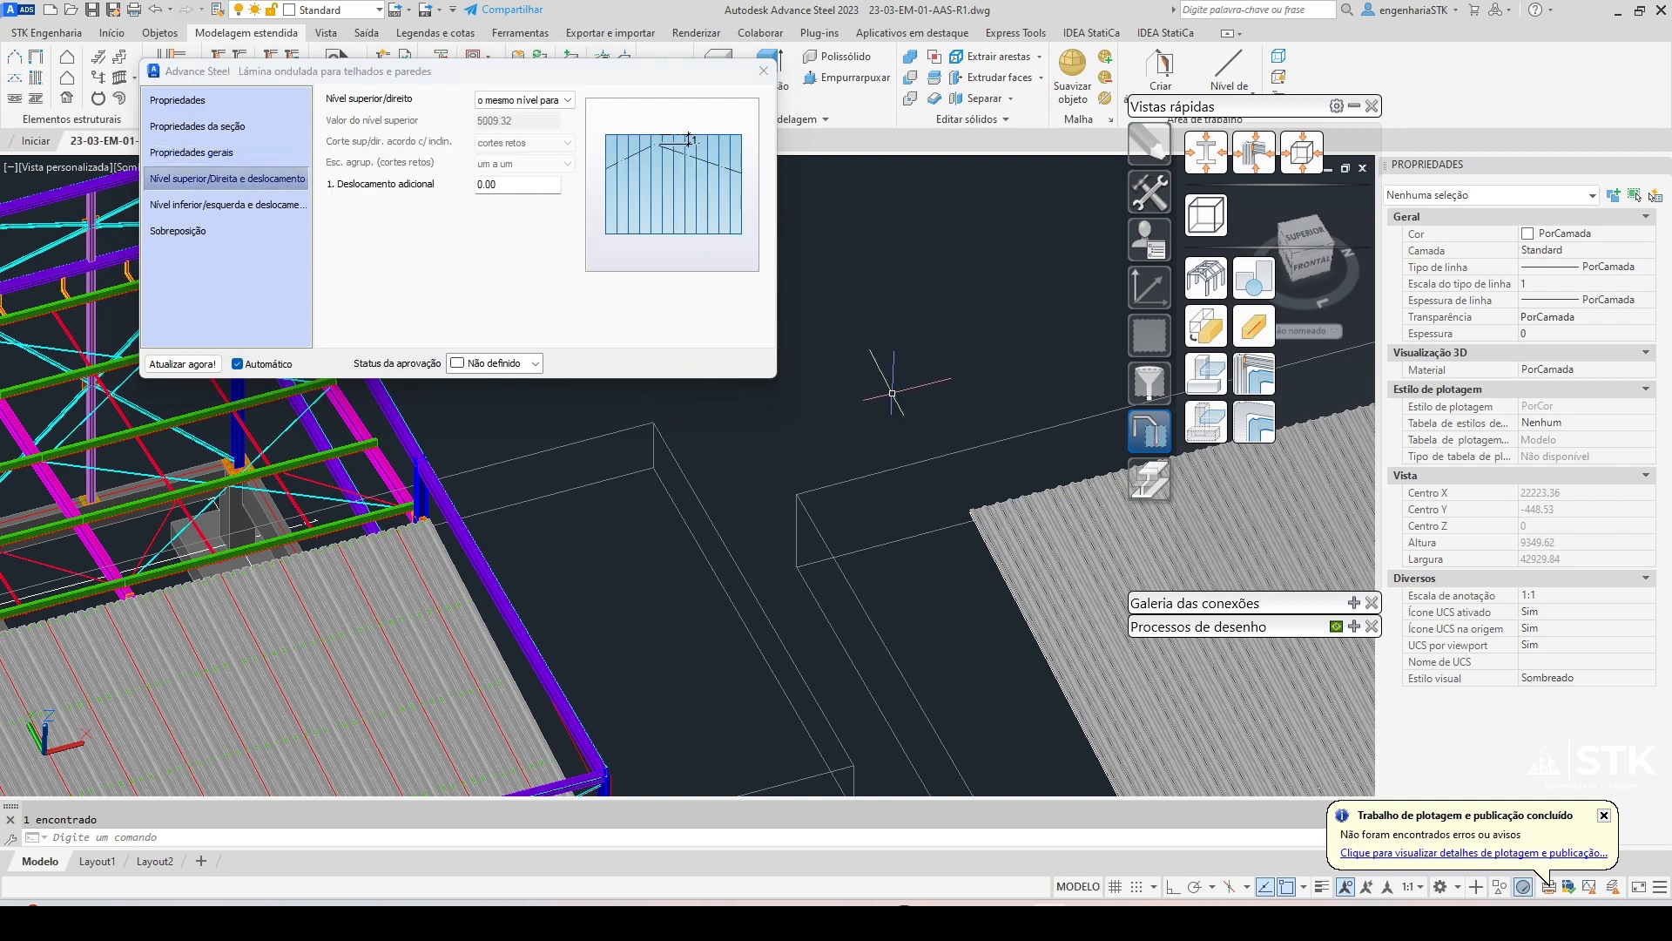
{"action": "middle_click_drag", "start_coordinate": [958, 610], "coordinate": [795, 621]}
{"action": "scroll", "coordinate": [675, 418], "scroll_direction": "down", "scroll_amount": 4}
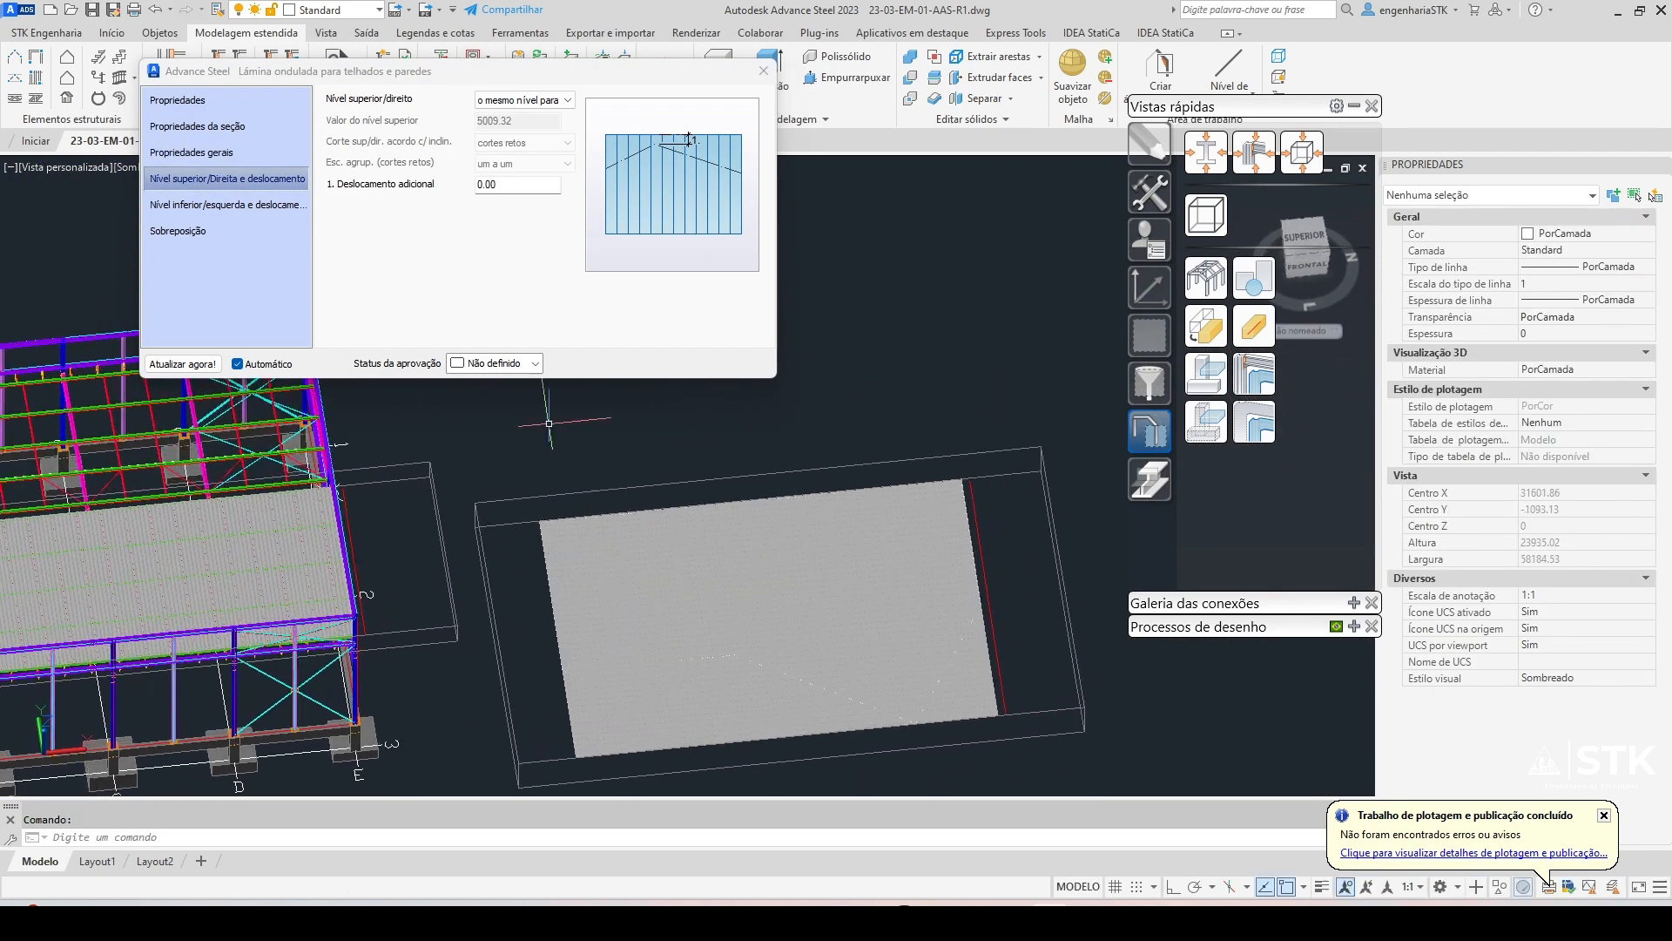
{"action": "left_click", "coordinate": [554, 103]}
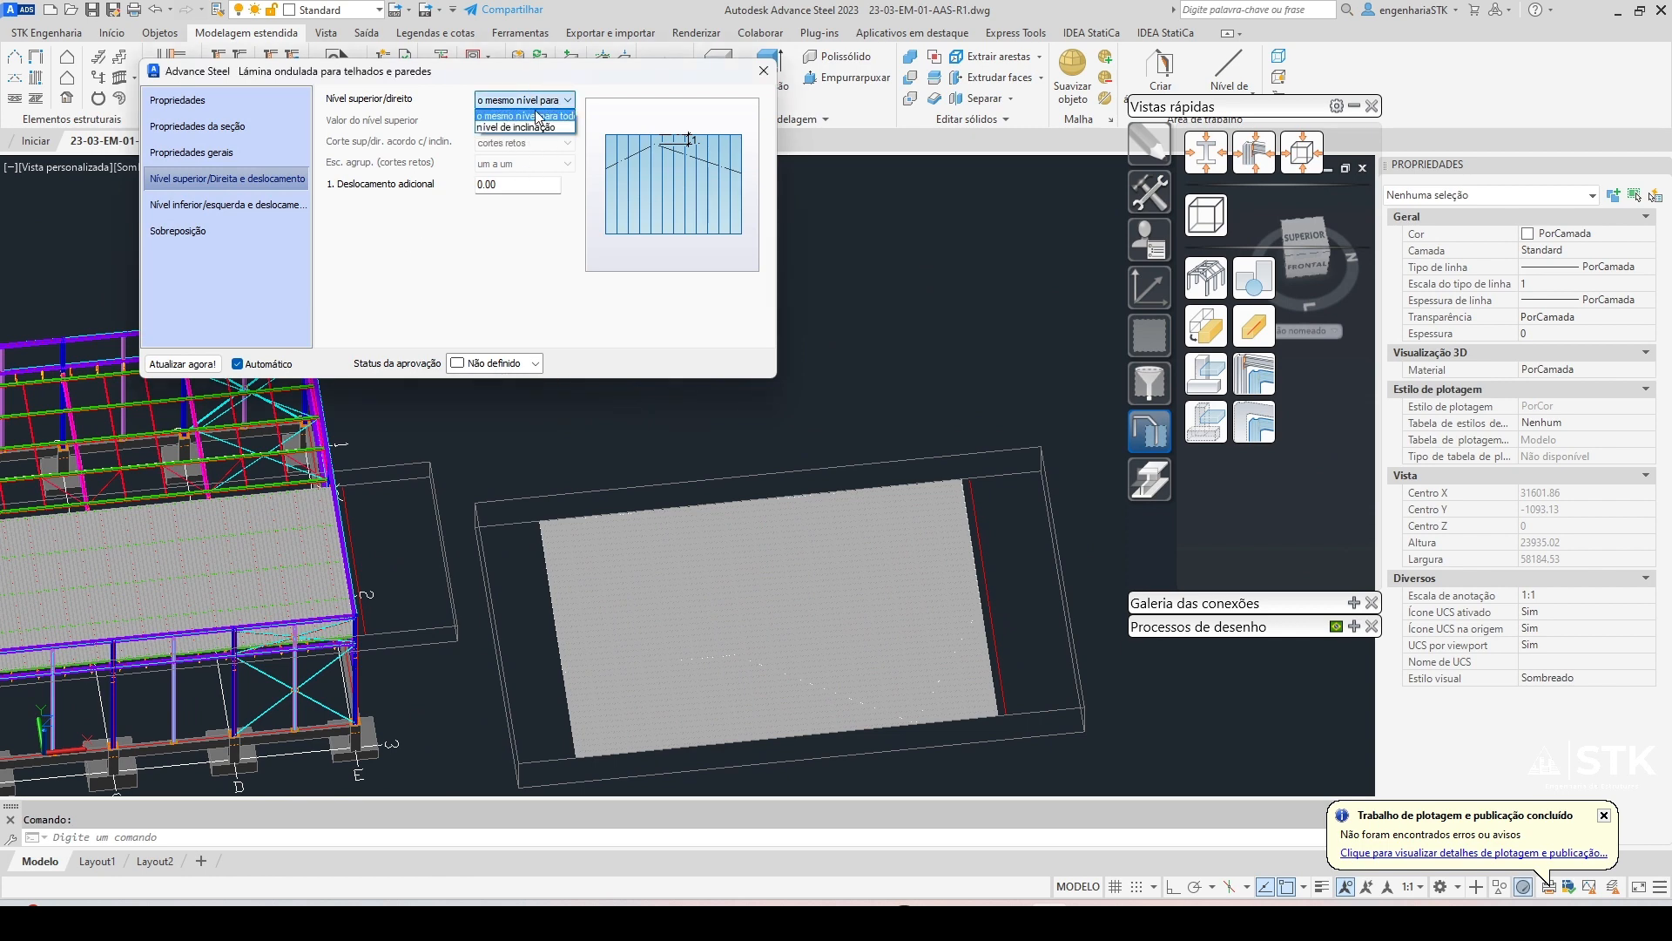
{"action": "left_click", "coordinate": [566, 115]}
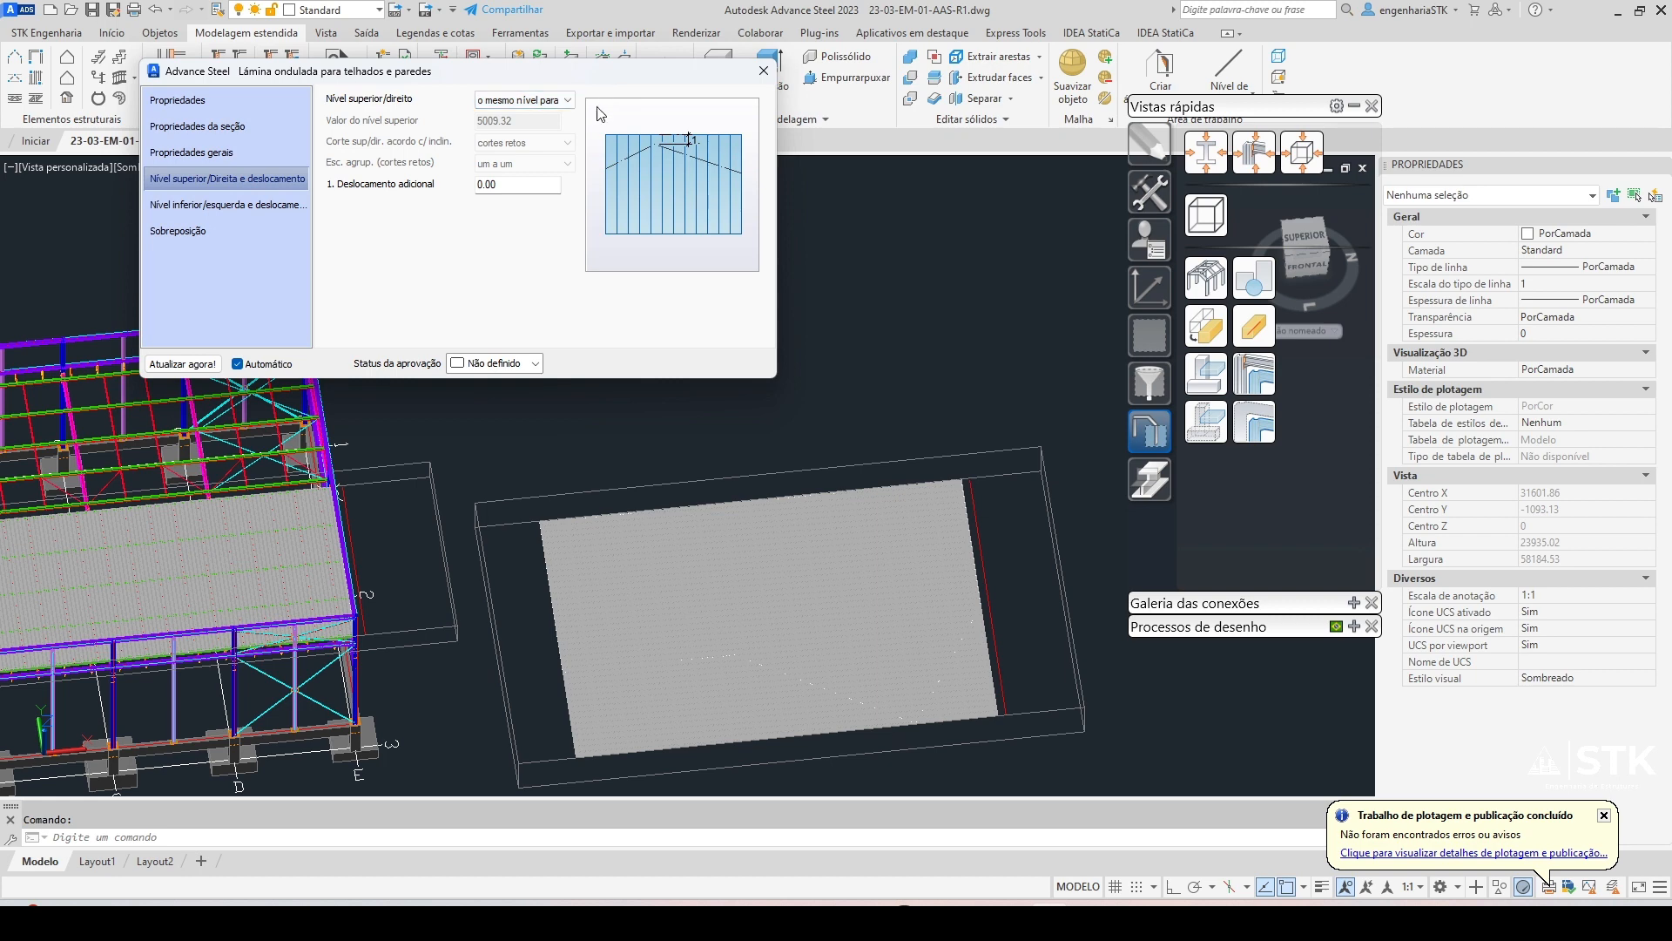
{"action": "left_click", "coordinate": [548, 100]}
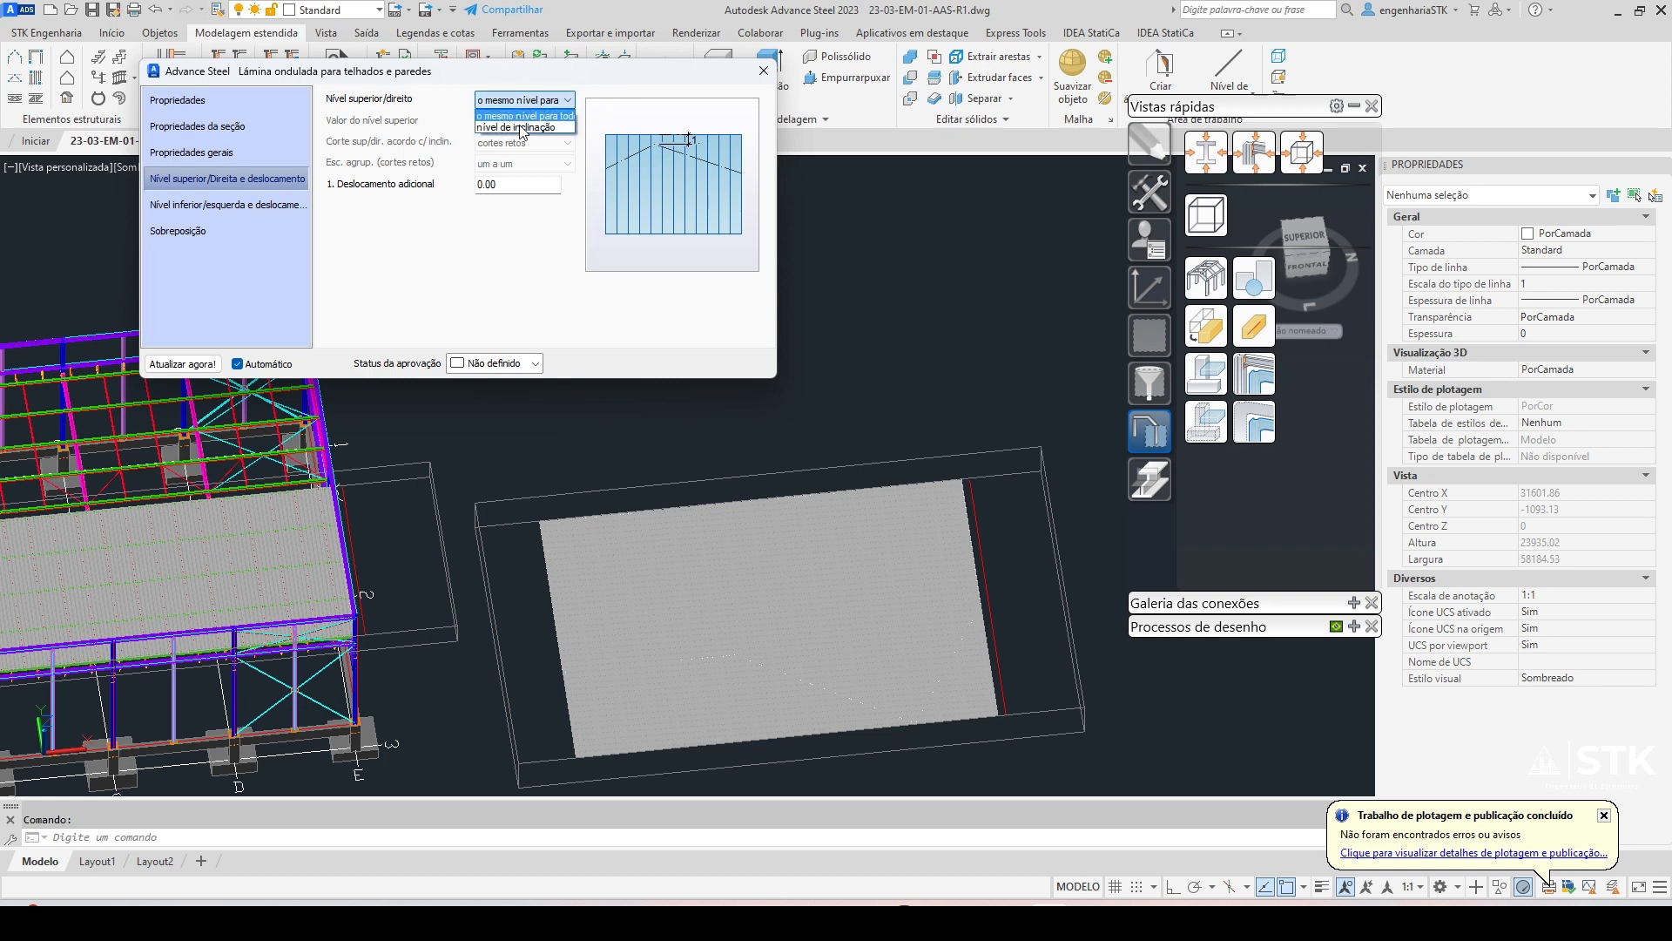
{"action": "left_click", "coordinate": [527, 128]}
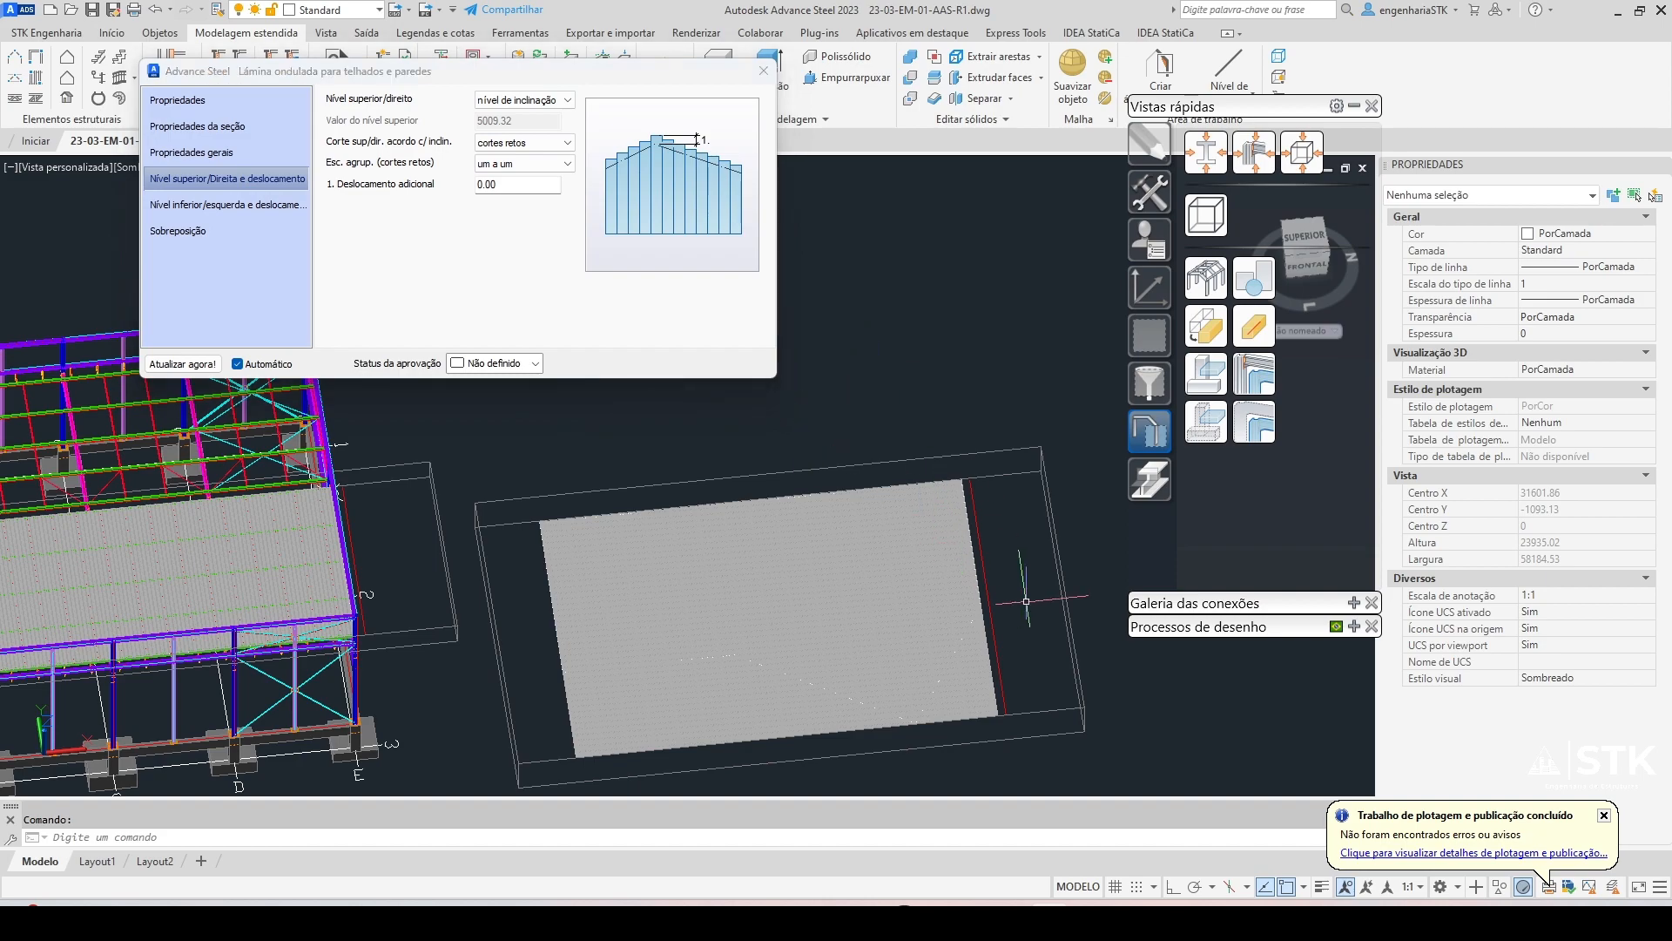
Check the sloped-level effect on the sheets and return the upper/right level to the same level for all sheets
{"action": "middle_click_drag", "start_coordinate": [1042, 588], "coordinate": [876, 467], "text": "shift"}
{"action": "middle_click_drag", "start_coordinate": [725, 485], "coordinate": [953, 589]}
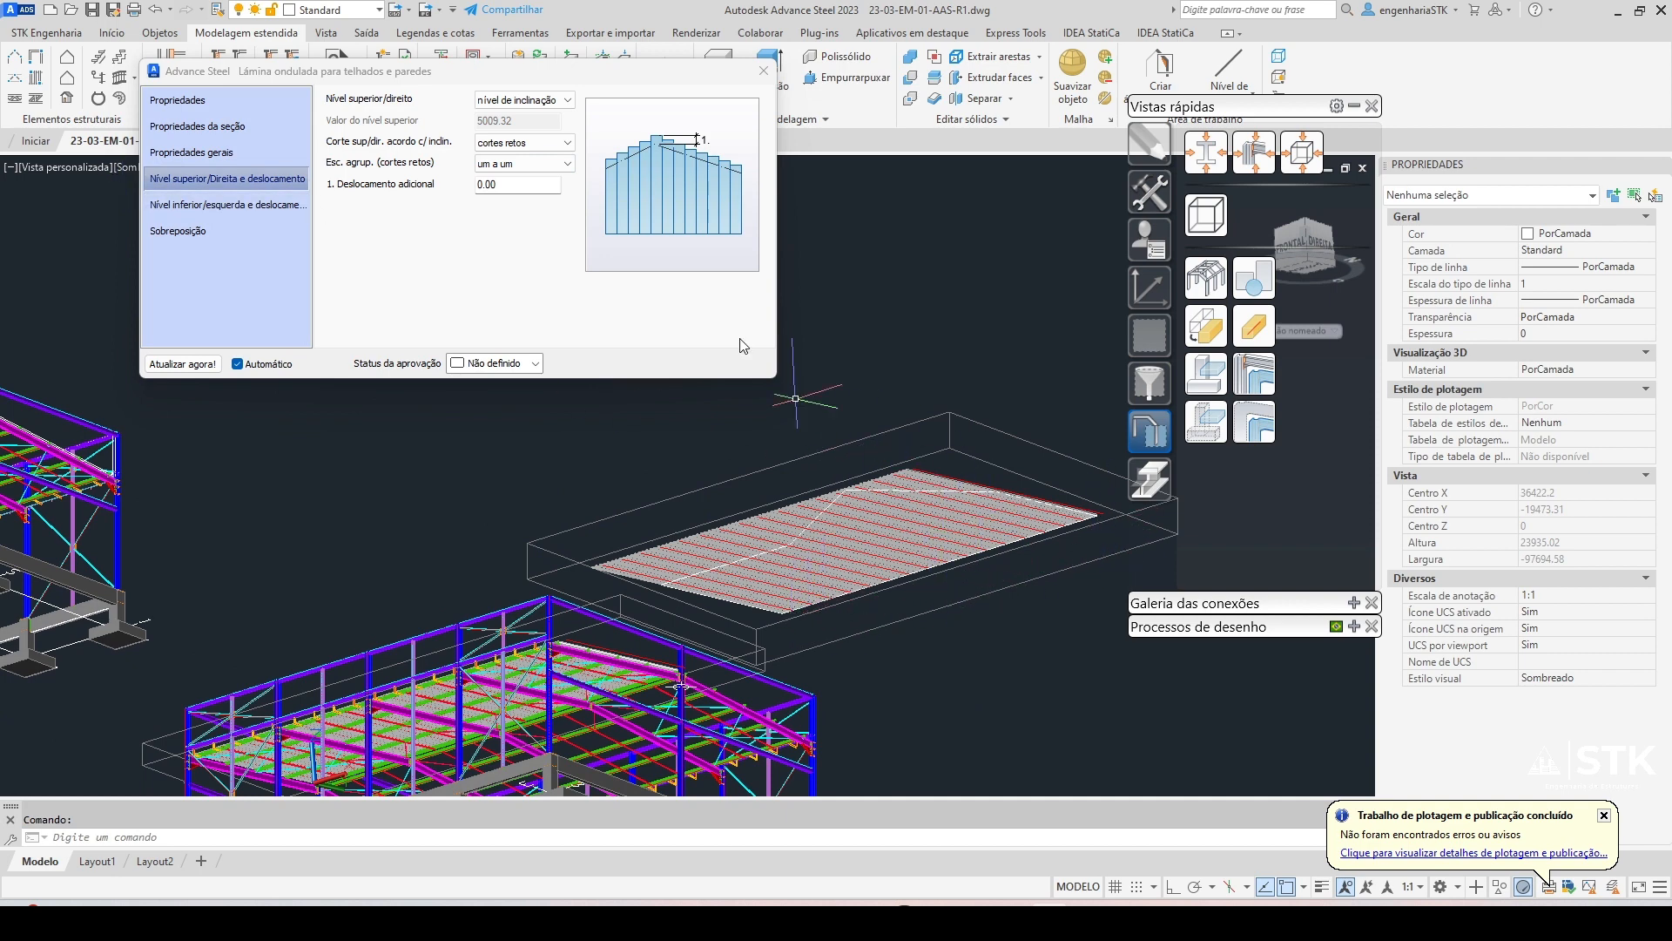
{"action": "left_click", "coordinate": [533, 101]}
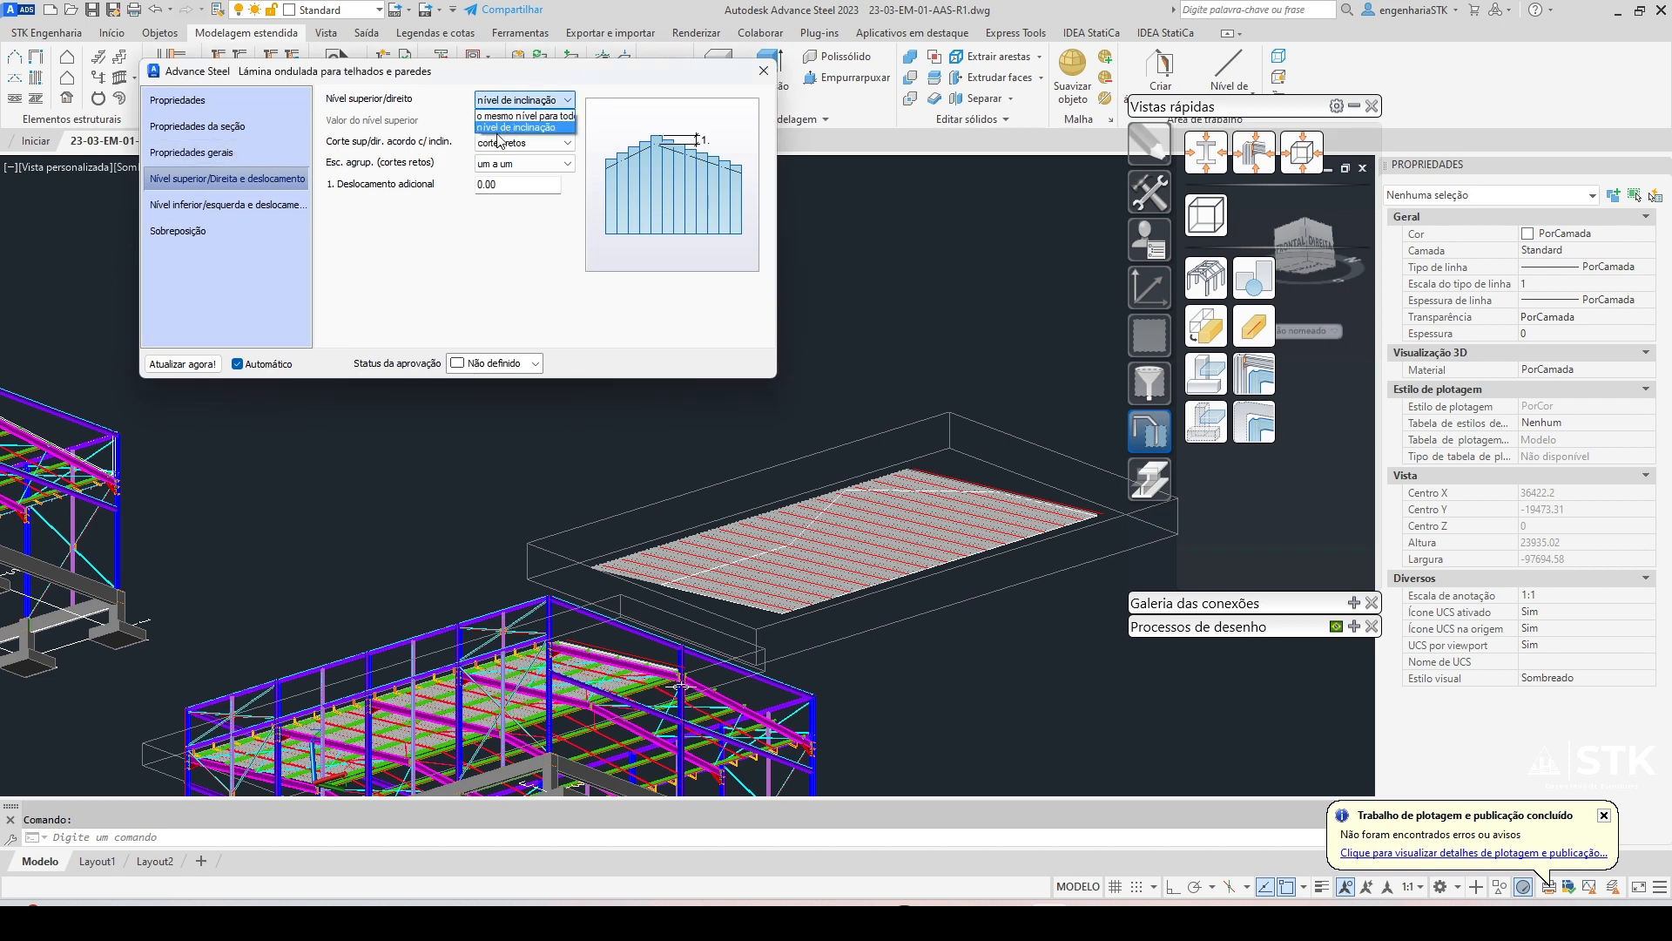
{"action": "left_click", "coordinate": [540, 115]}
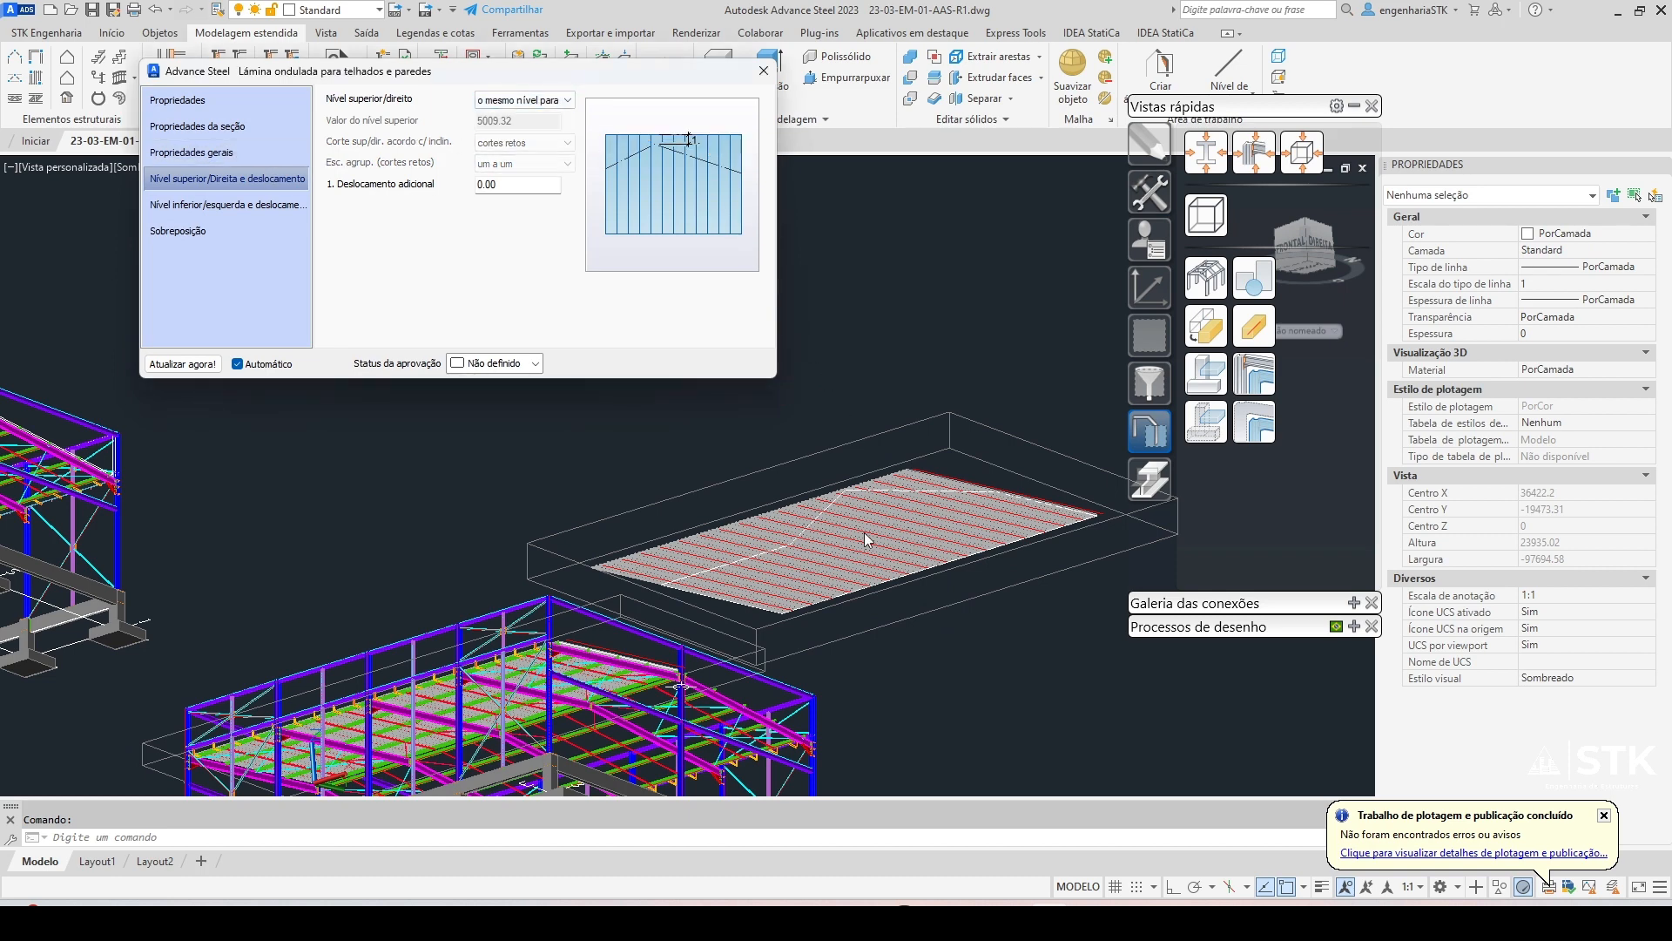
Set the lower/left level of the irregular area's sheets to nível de inclinação
{"action": "middle_click_drag", "start_coordinate": [930, 331], "coordinate": [933, 712], "text": "shift"}
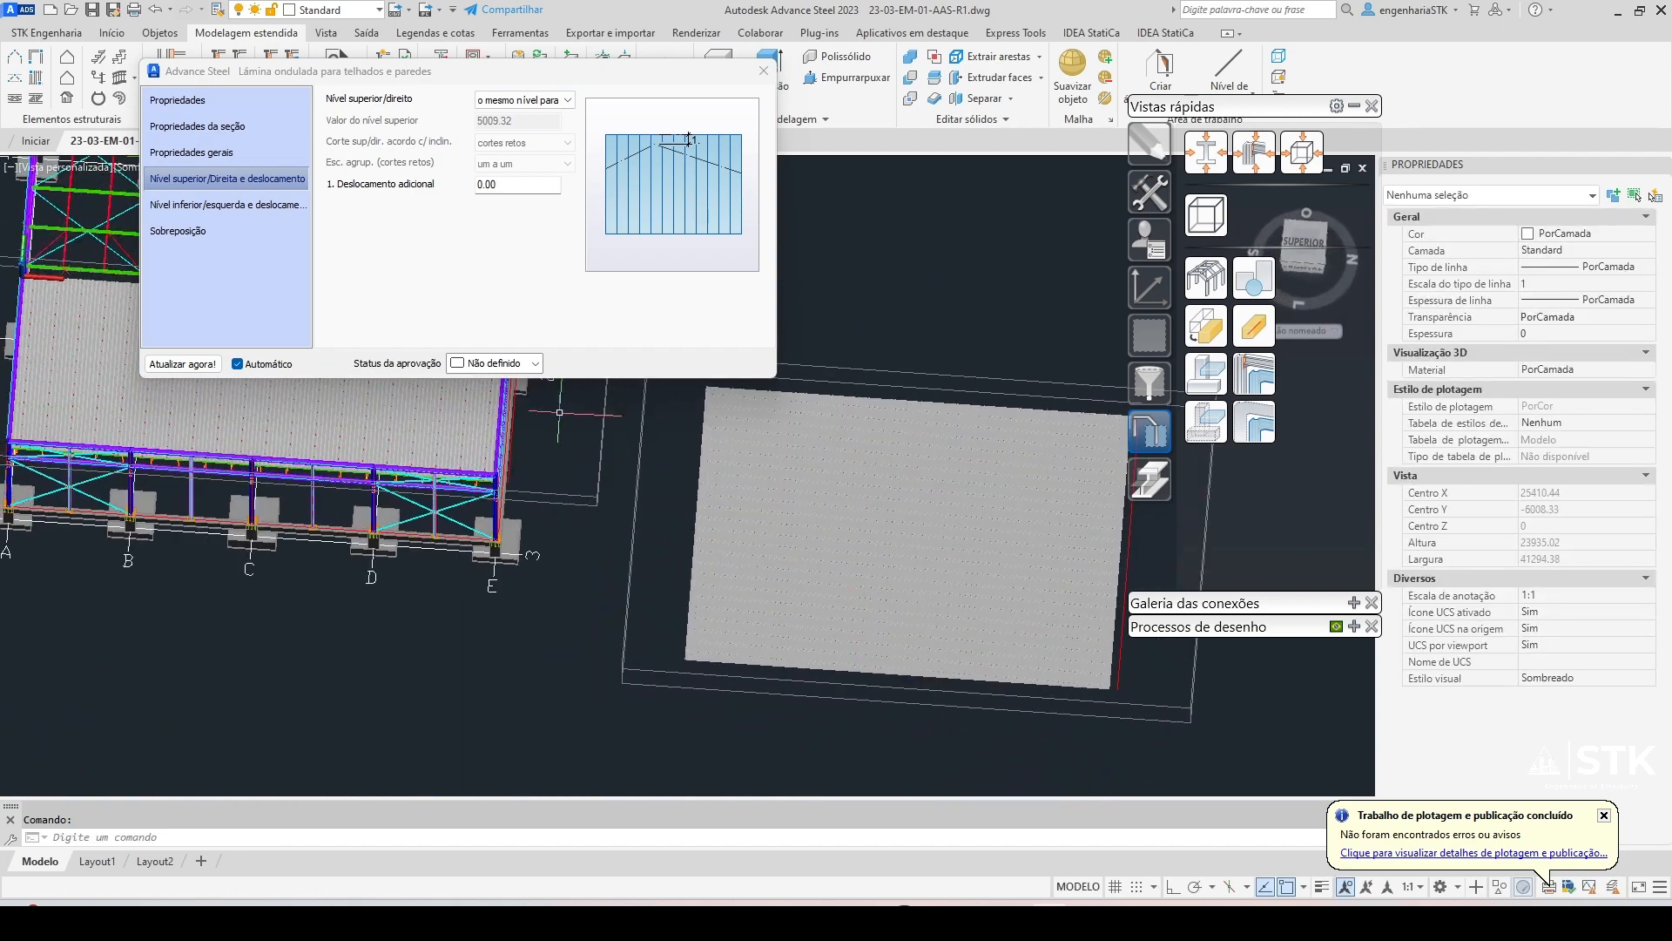
{"action": "left_click", "coordinate": [257, 211]}
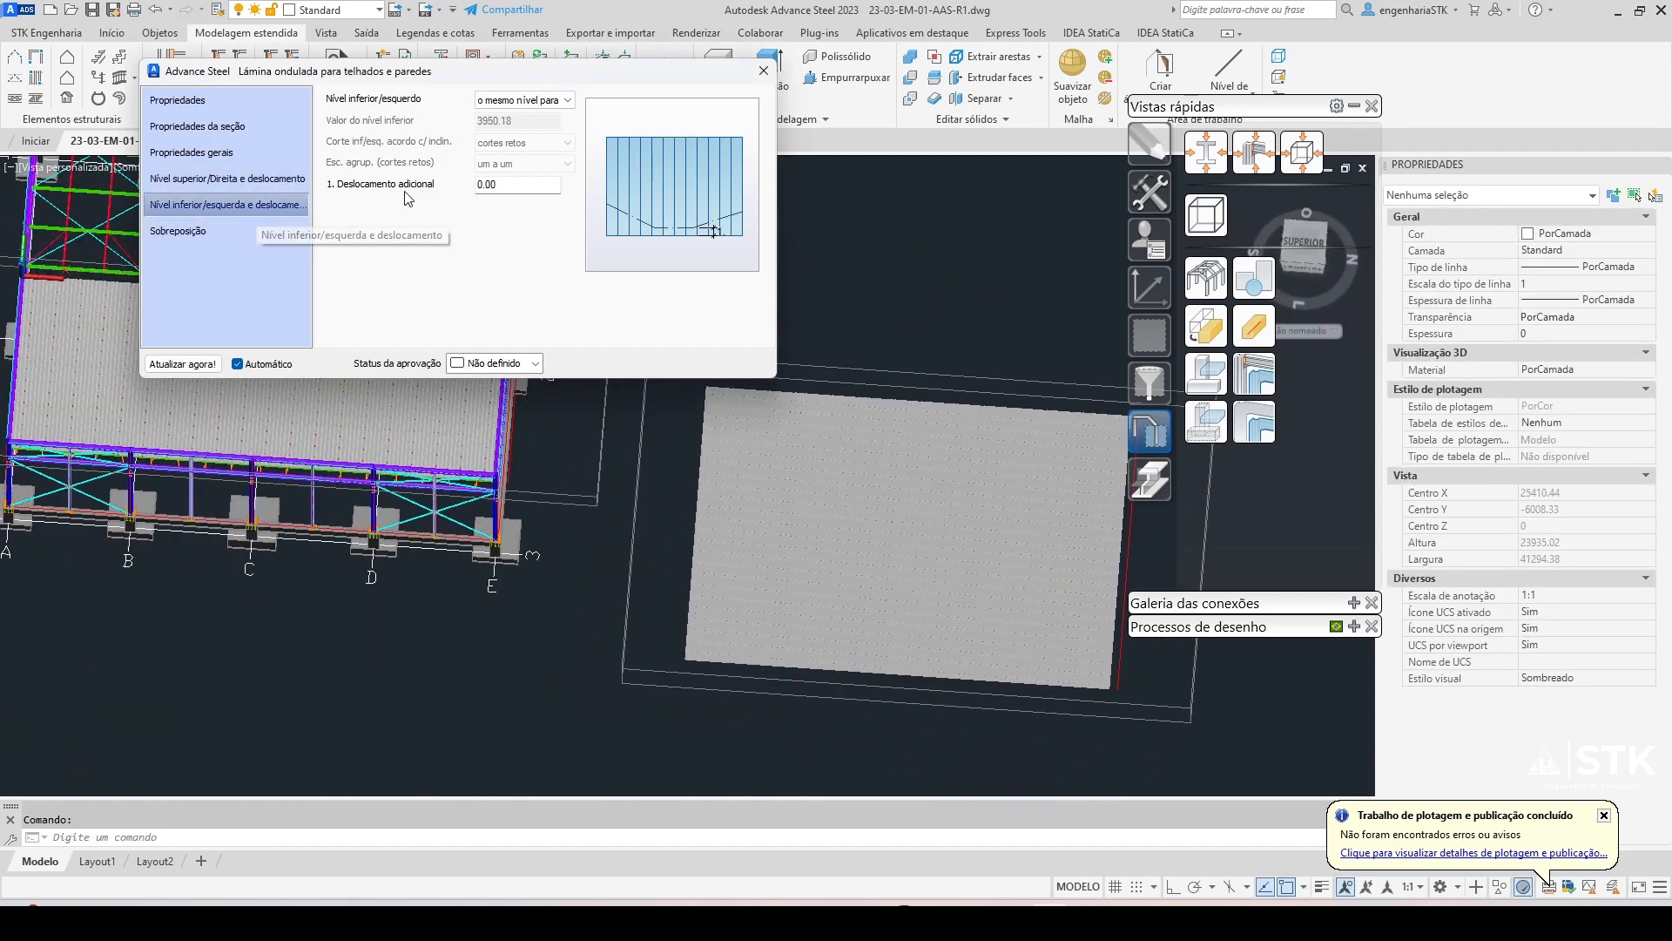
{"action": "left_click", "coordinate": [555, 105]}
{"action": "left_click", "coordinate": [527, 131]}
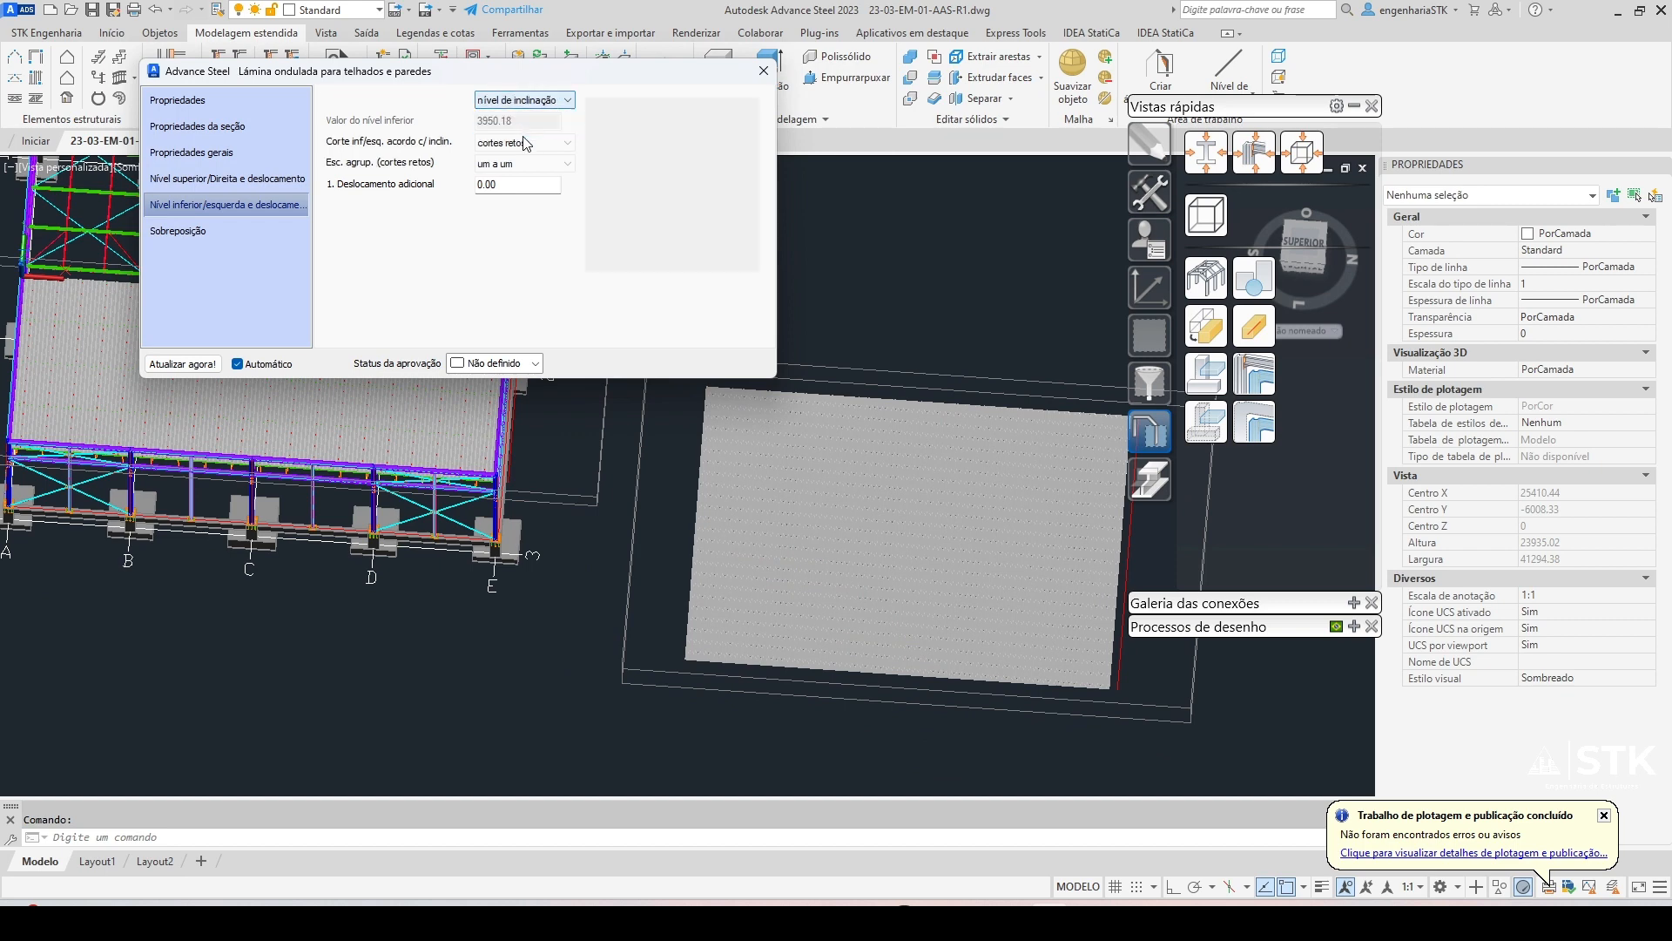
Set the lower/left cut of the irregular area's sheets to cortes por inclinação and close the cladding properties
{"action": "middle_click_drag", "start_coordinate": [922, 539], "coordinate": [852, 533], "text": "shift"}
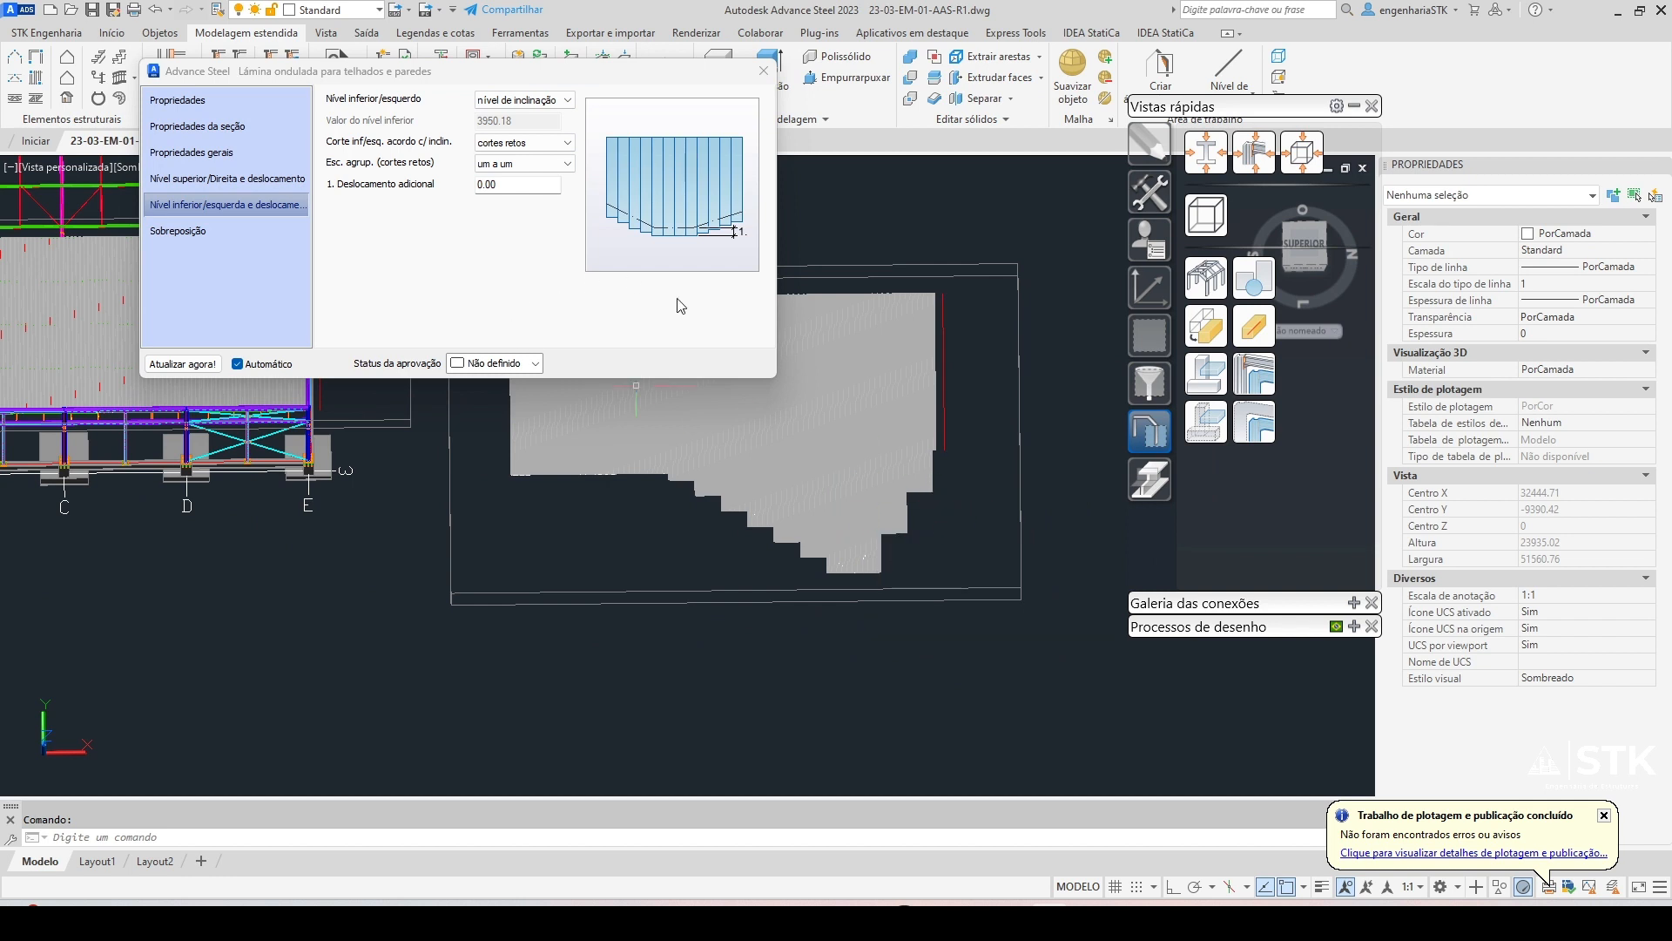
{"action": "scroll", "coordinate": [875, 557], "scroll_direction": "up", "scroll_amount": 5}
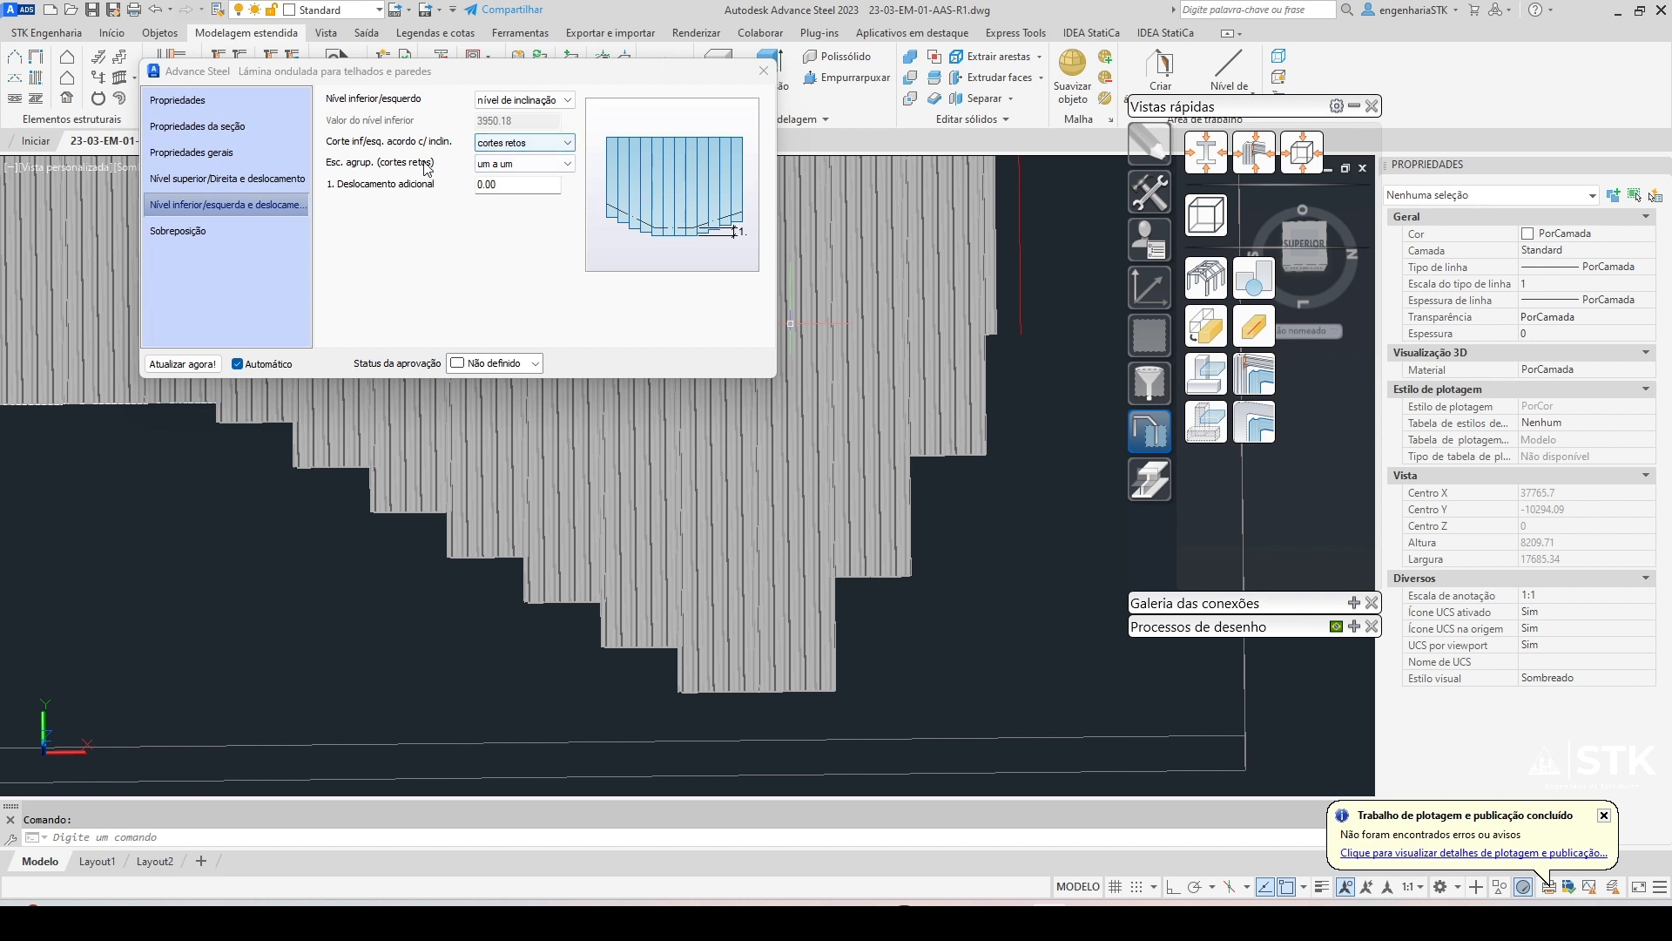
{"action": "left_click", "coordinate": [517, 143]}
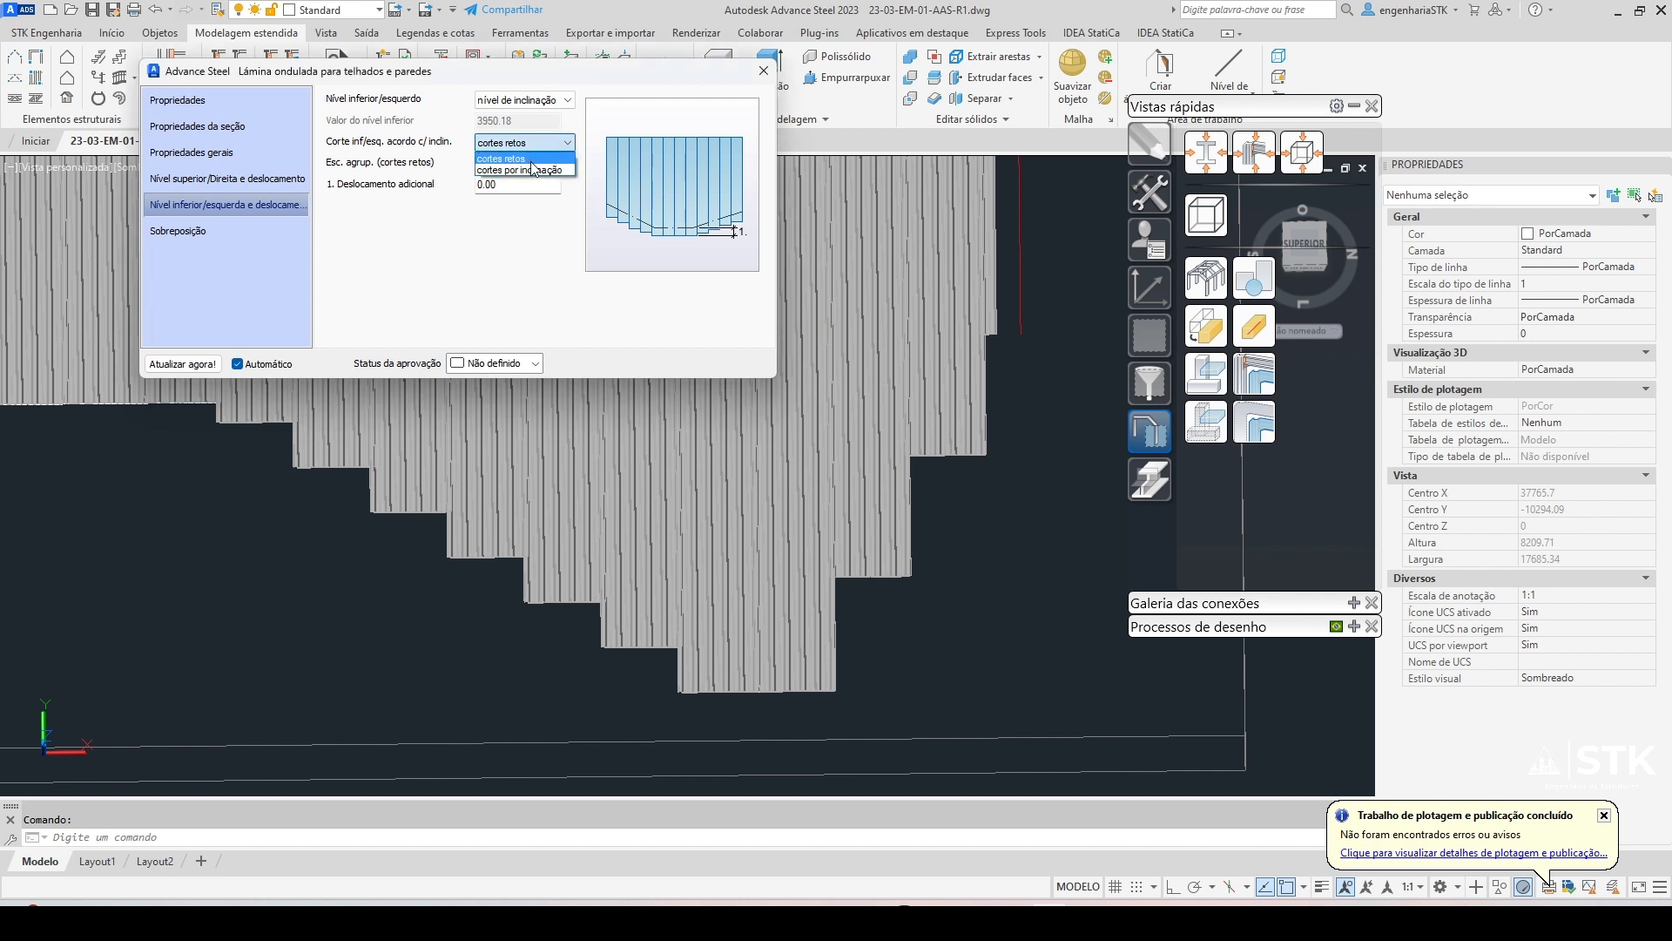
{"action": "left_click", "coordinate": [518, 170]}
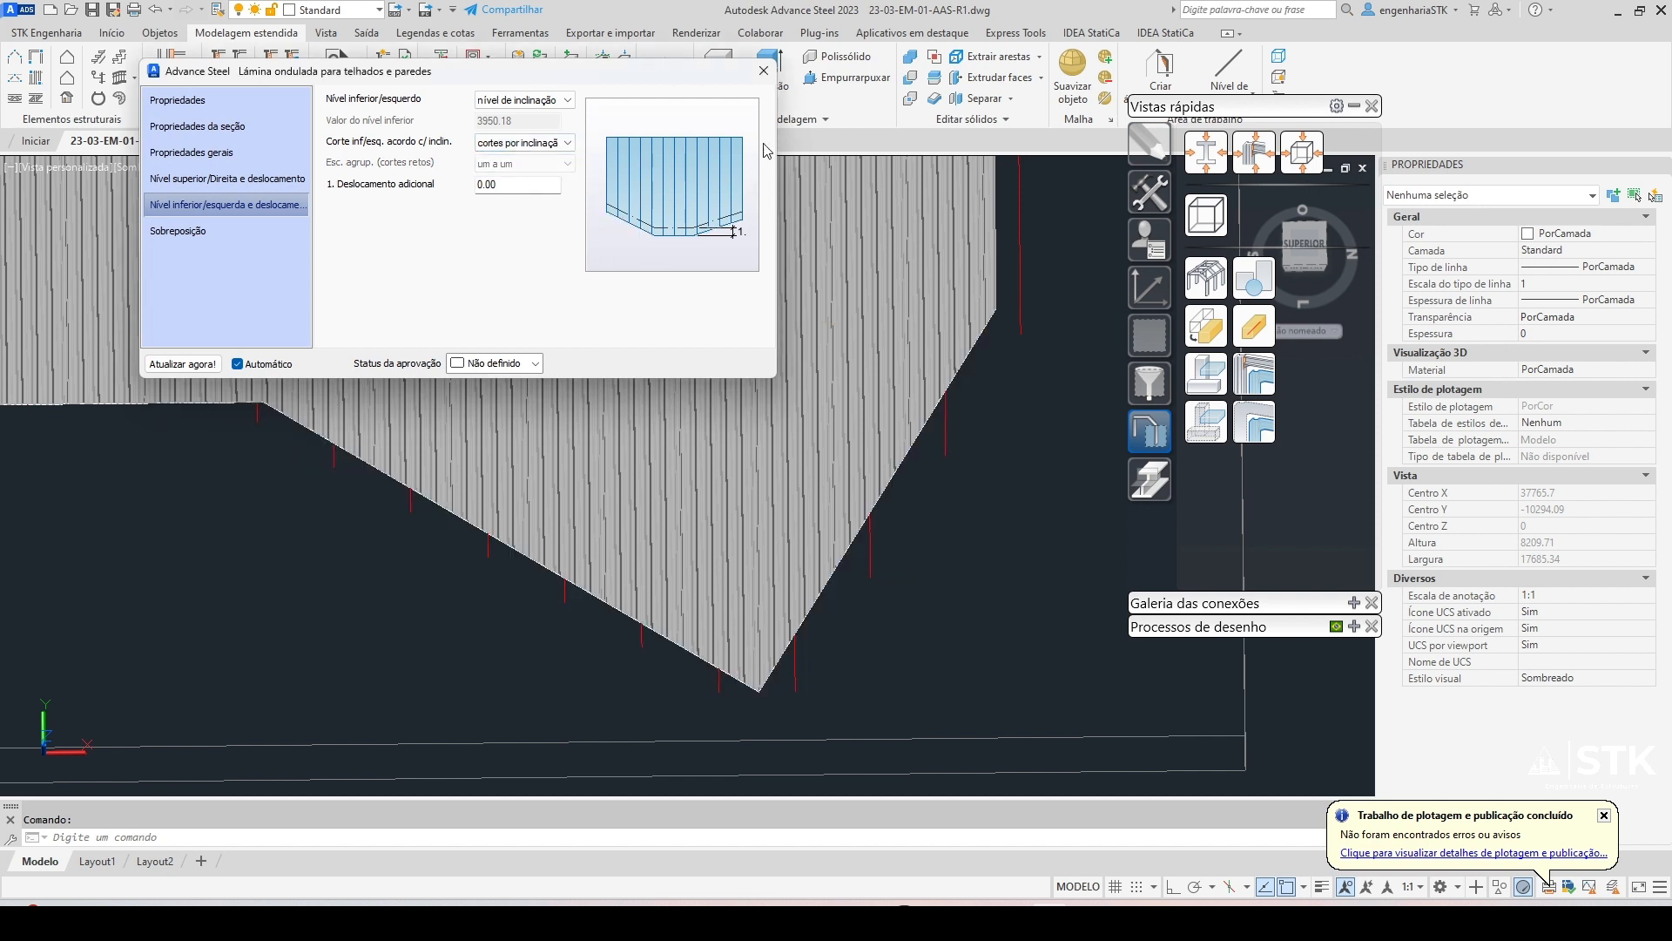
{"action": "left_click", "coordinate": [764, 72]}
Examine the slope-cut edges of the irregular cladding in 3D and check the shape options of the create-openings command
{"action": "middle_click_drag", "start_coordinate": [857, 601], "coordinate": [753, 557], "text": "shift"}
{"action": "scroll", "coordinate": [643, 518], "scroll_direction": "up", "scroll_amount": 2}
{"action": "scroll", "coordinate": [769, 429], "scroll_direction": "down", "scroll_amount": 2}
{"action": "middle_click_drag", "start_coordinate": [769, 429], "coordinate": [784, 653]}
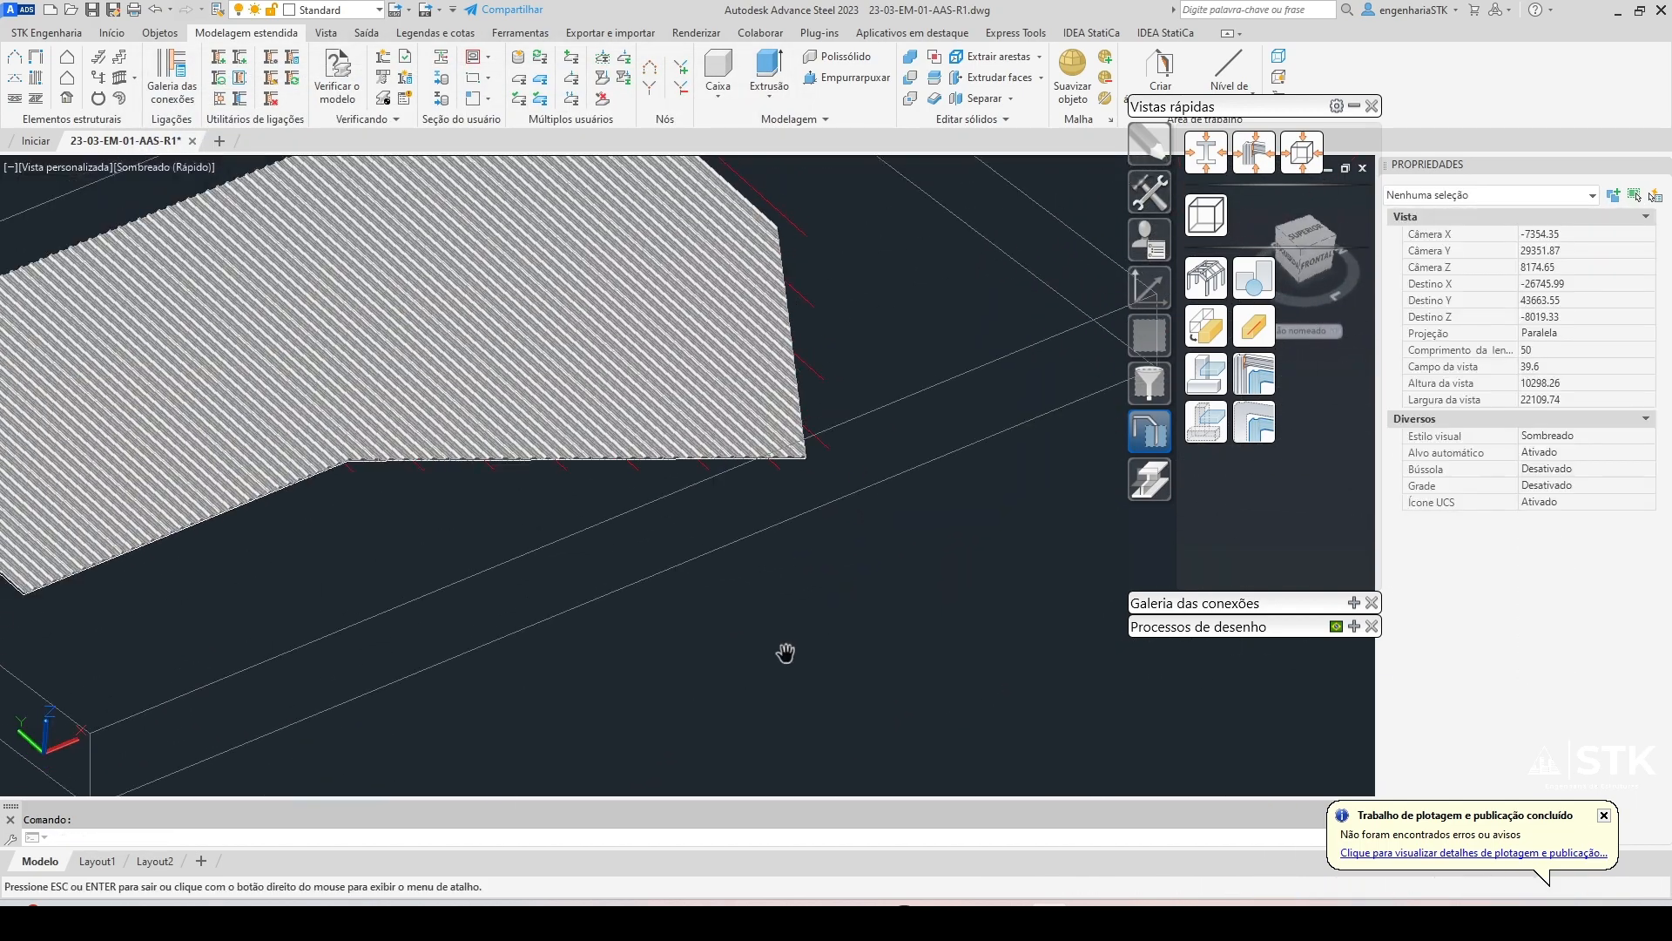
{"action": "scroll", "coordinate": [686, 470], "scroll_direction": "down", "scroll_amount": 1}
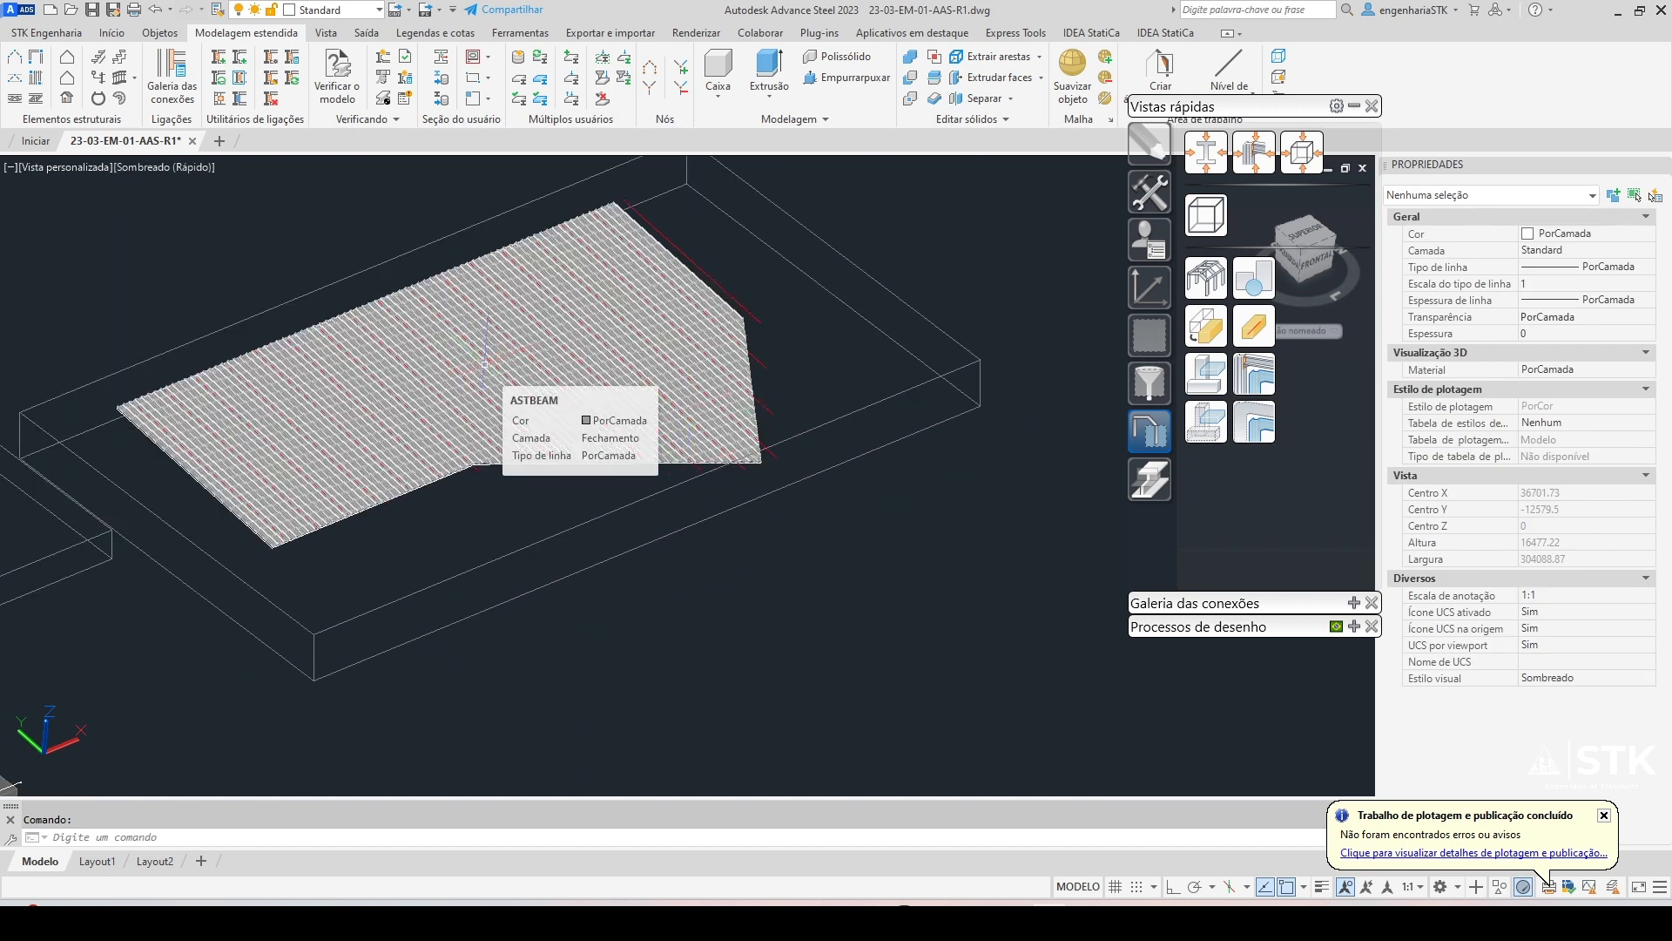
{"action": "scroll", "coordinate": [705, 401], "scroll_direction": "down", "scroll_amount": 2}
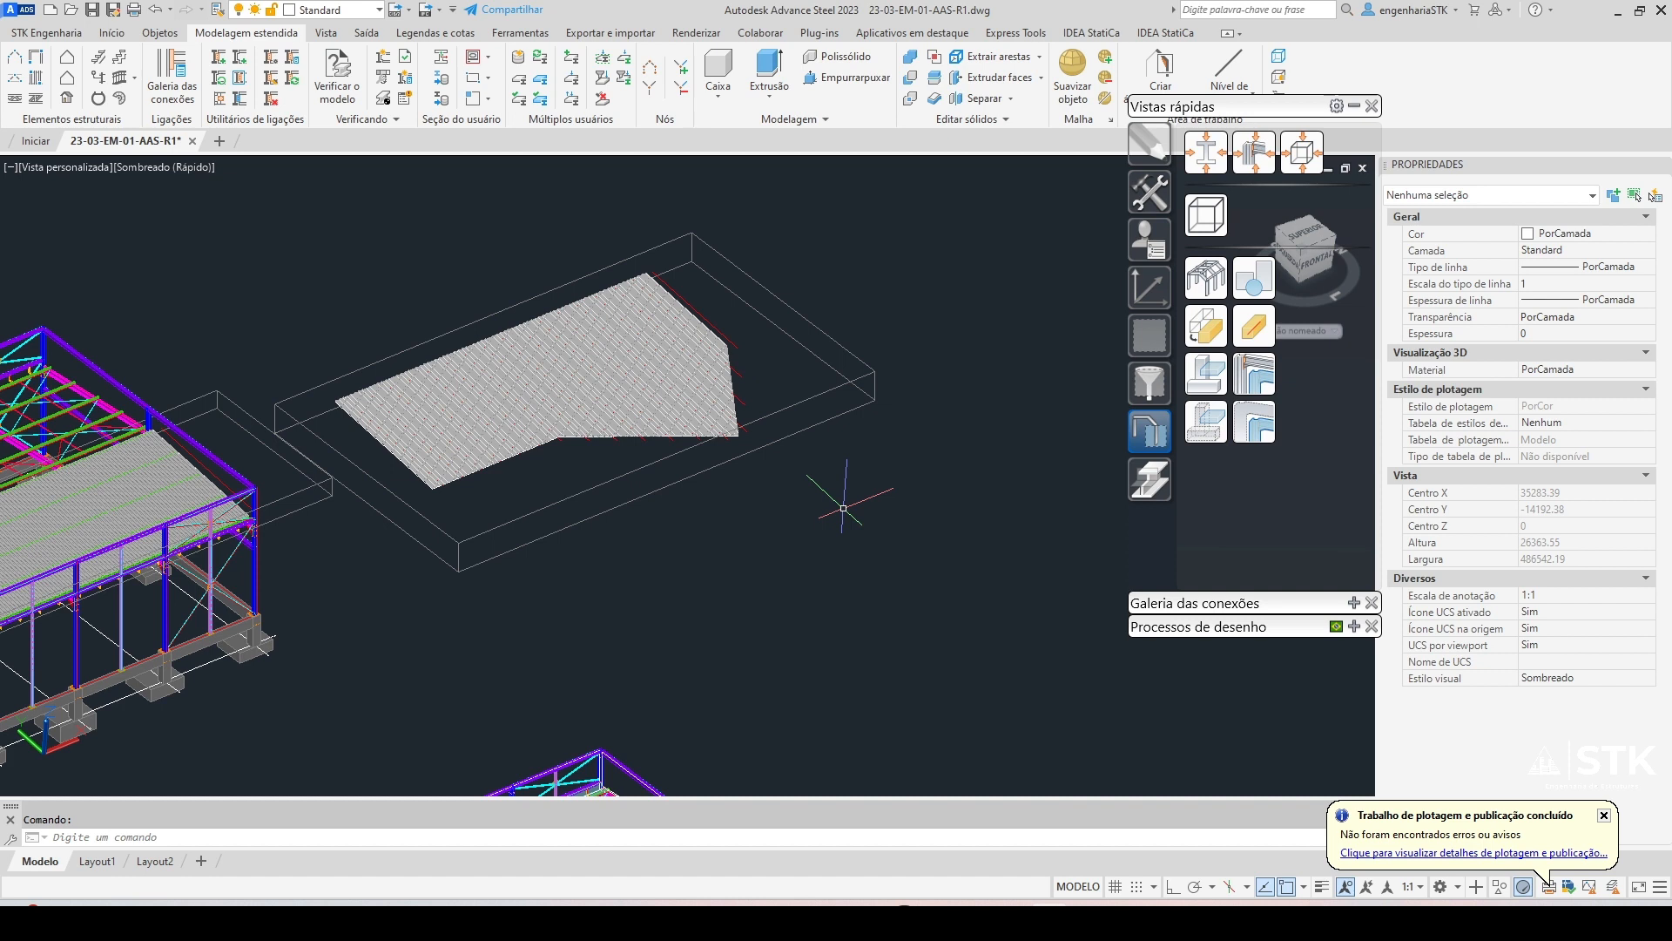
{"action": "left_click", "coordinate": [70, 78]}
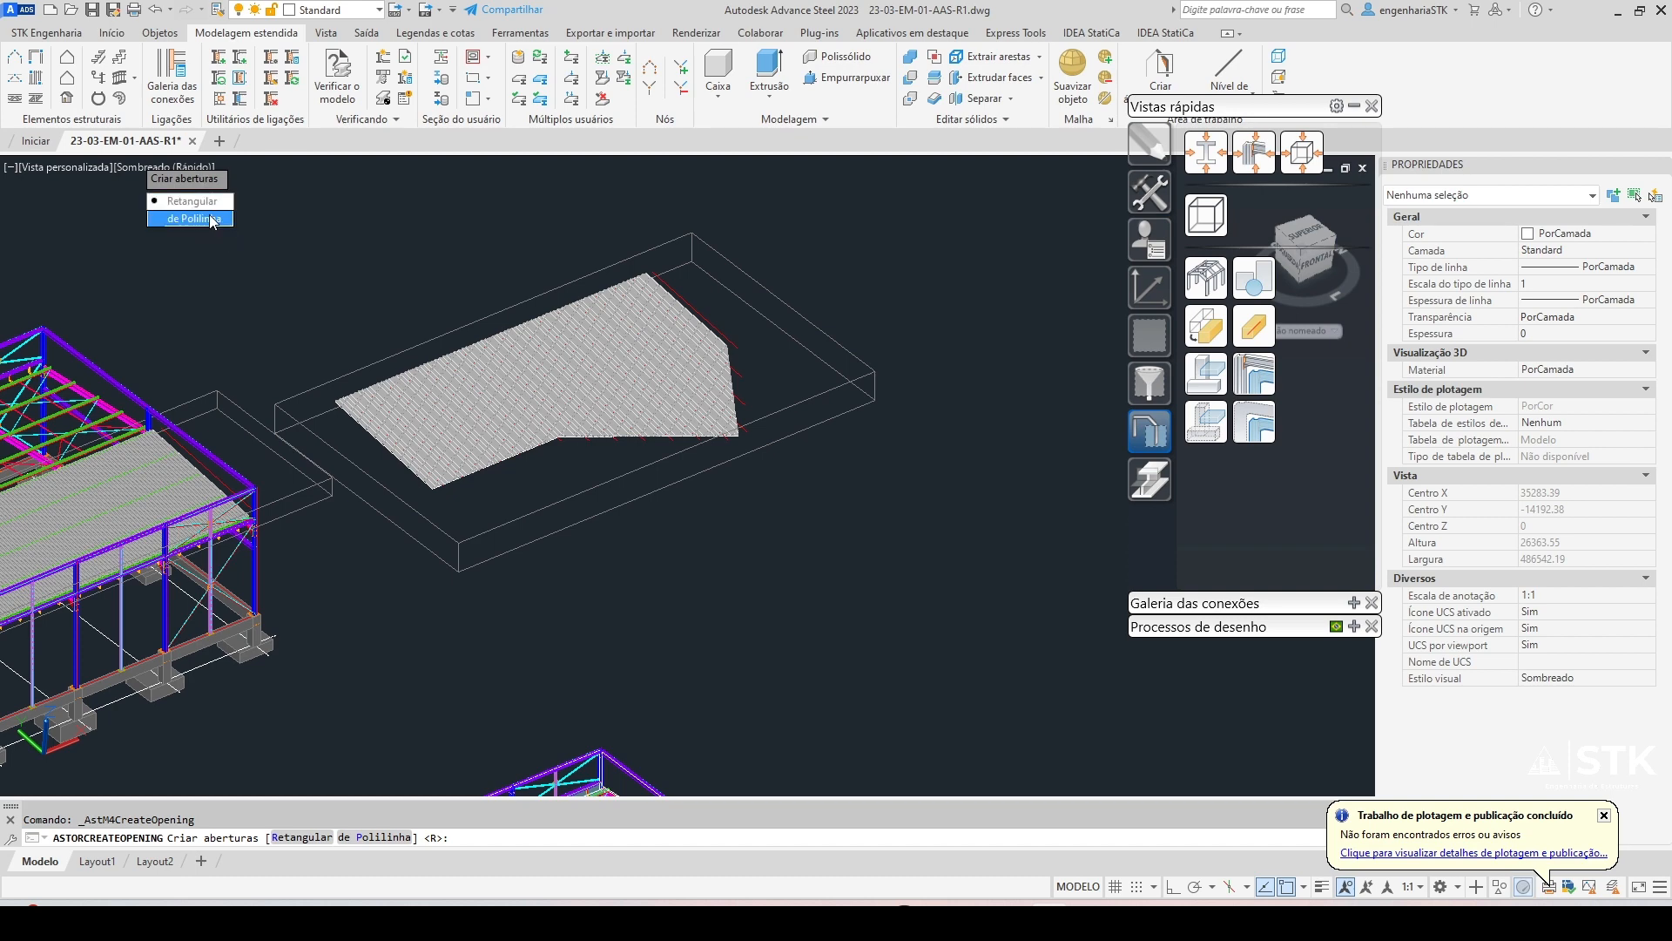
{"action": "key", "text": "Escape"}
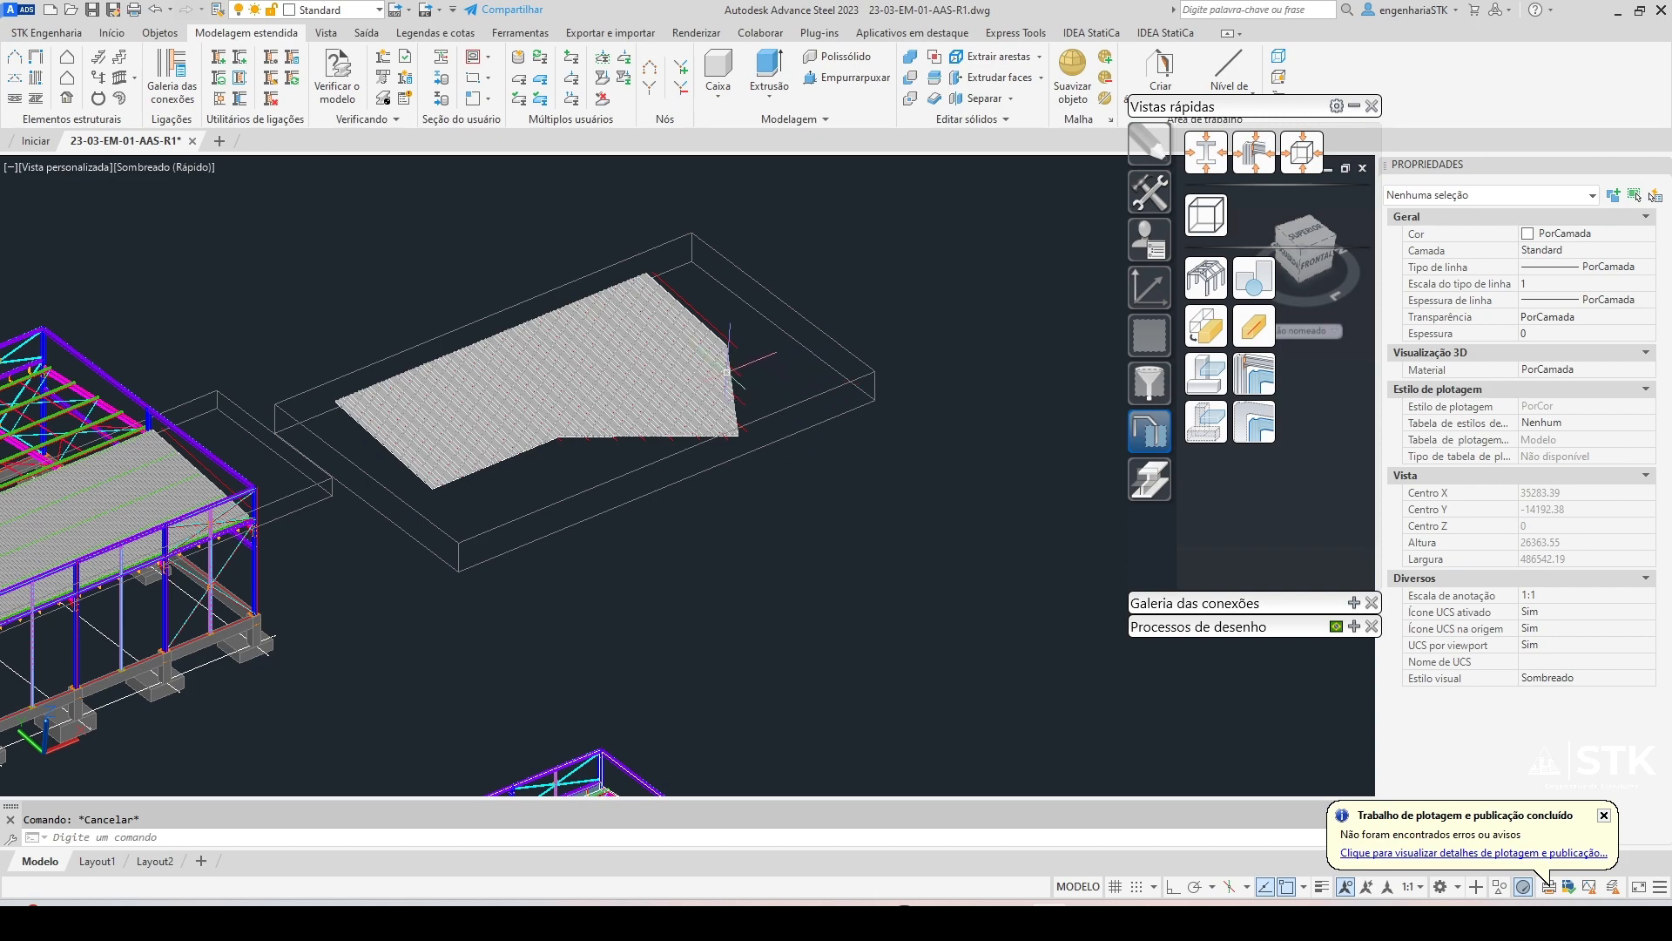
Delete the irregular area's cladding sheets together with the remaining area outline
{"action": "middle_click_drag", "start_coordinate": [871, 375], "coordinate": [654, 491], "text": "shift"}
{"action": "mouse_move", "coordinate": [719, 527]}
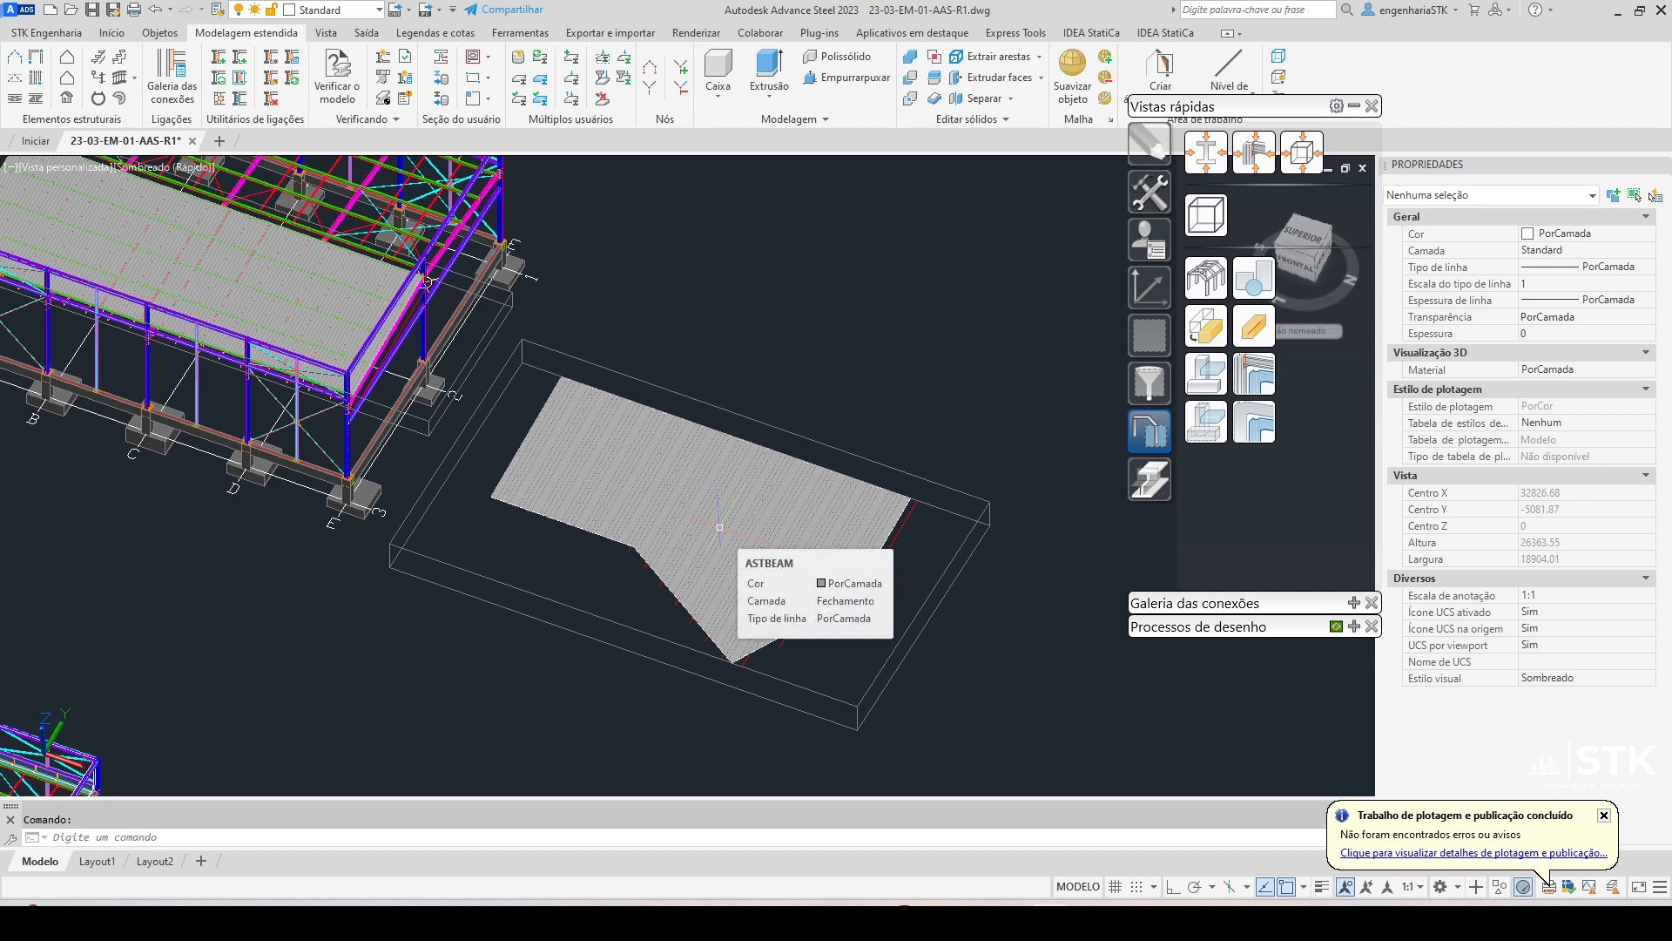
{"action": "left_click", "coordinate": [719, 527]}
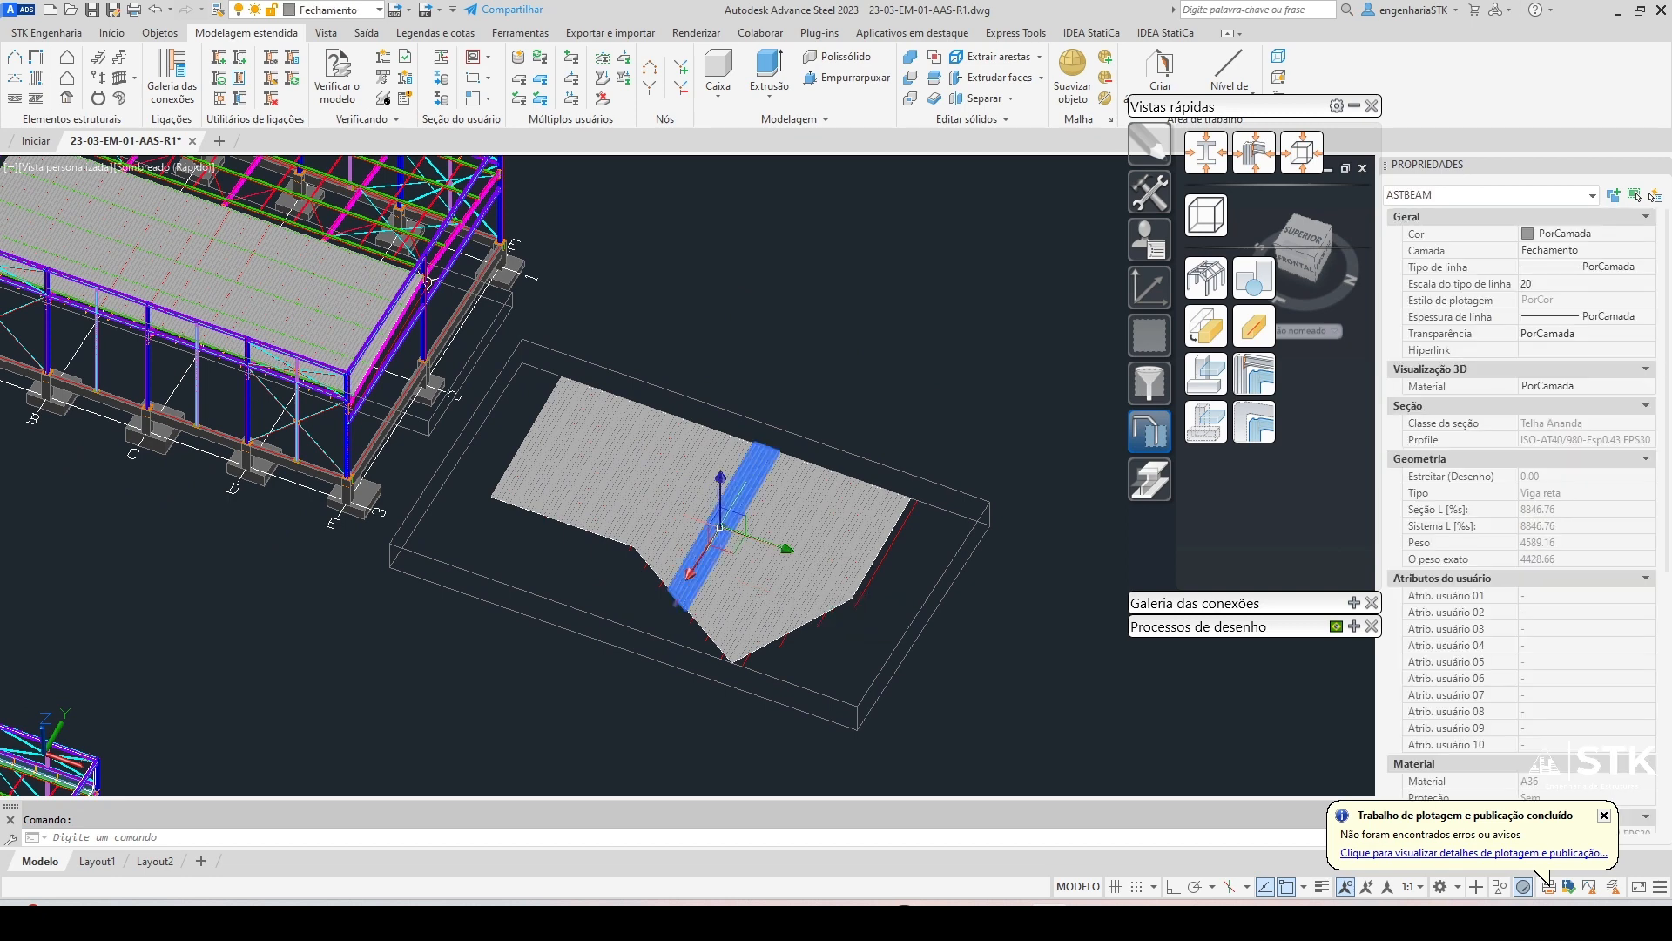
{"action": "key", "text": "Delete"}
{"action": "middle_click_drag", "start_coordinate": [586, 456], "coordinate": [717, 474], "text": "shift"}
{"action": "left_click", "coordinate": [860, 245]}
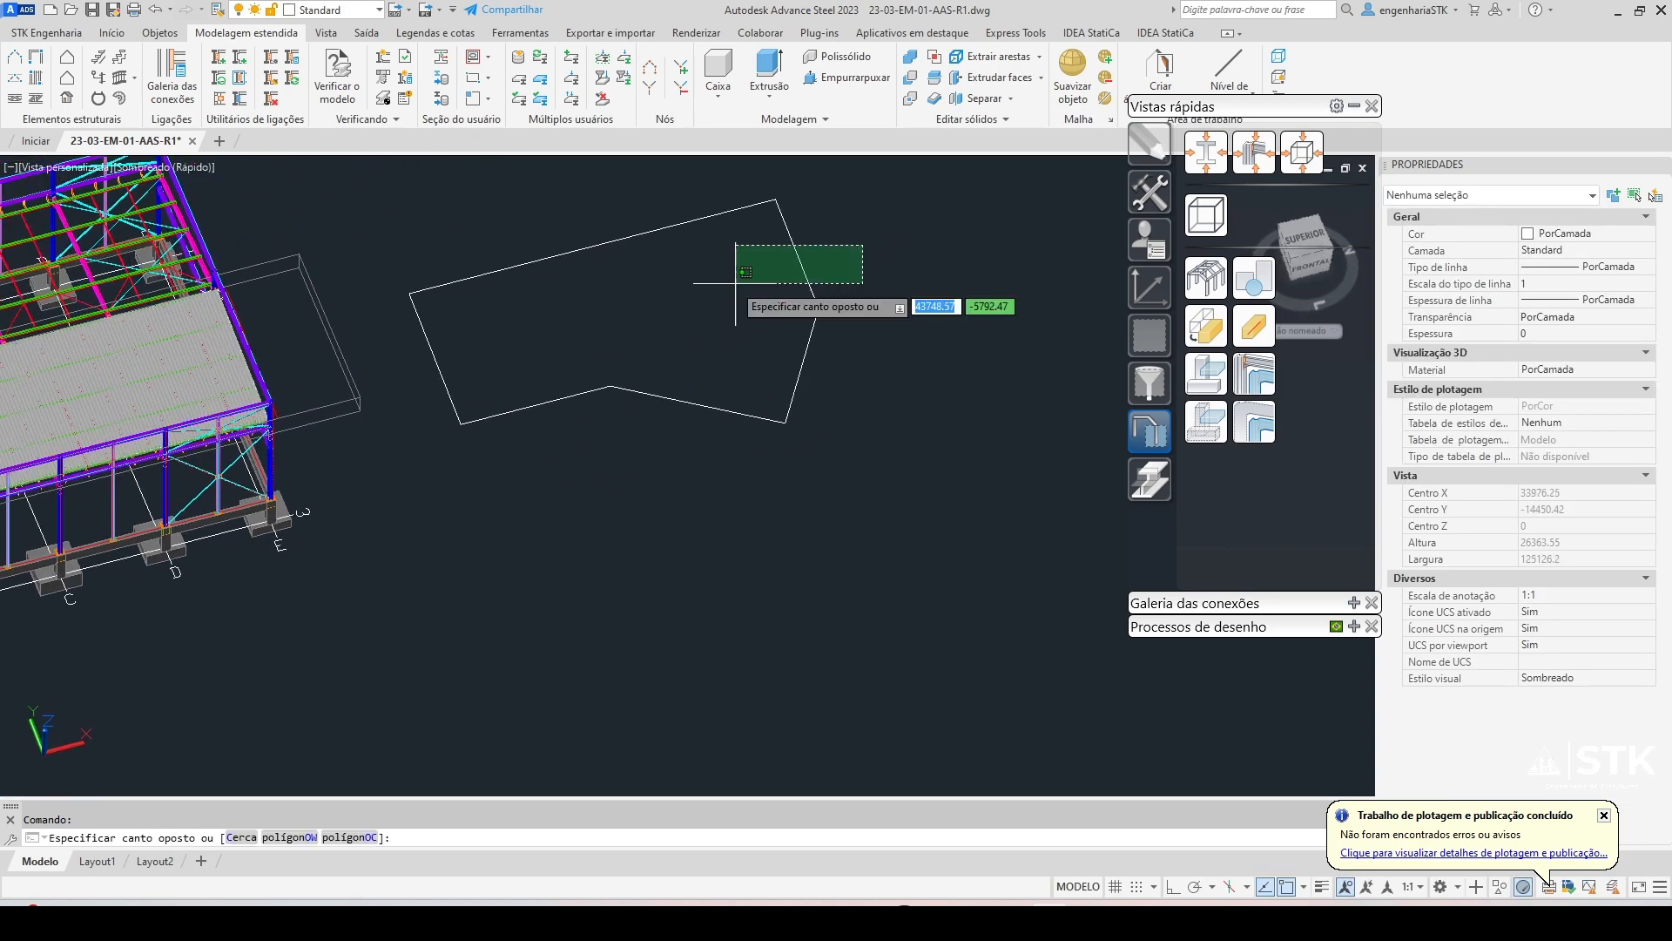
{"action": "left_click", "coordinate": [733, 283]}
{"action": "key", "text": "Escape"}
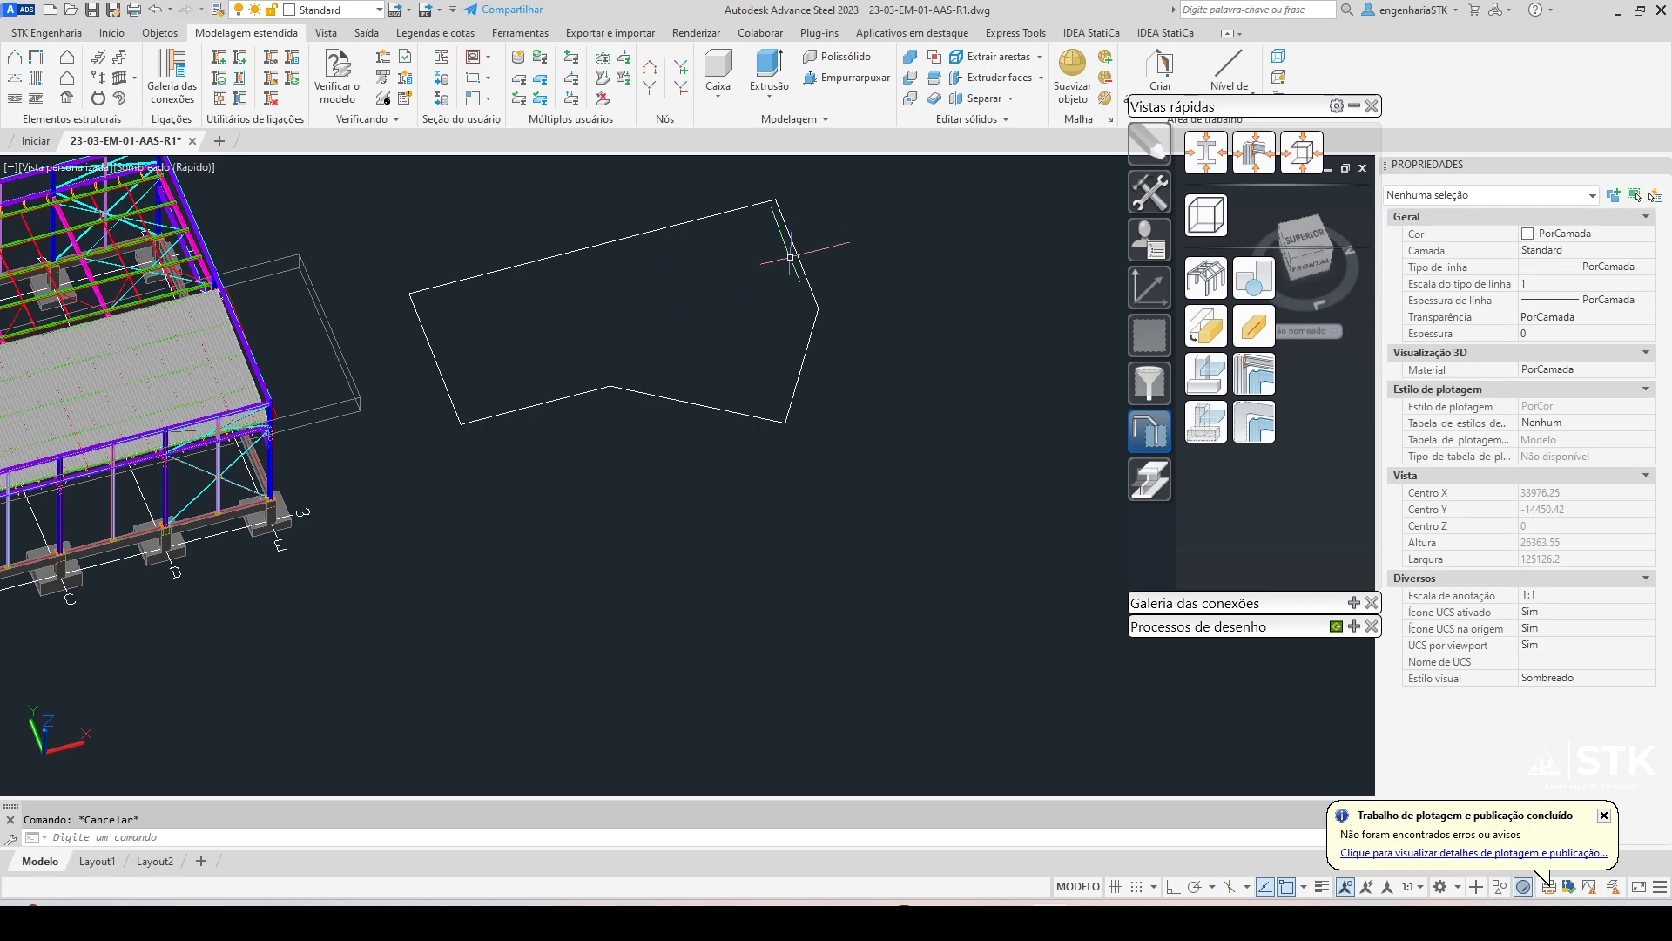
{"action": "left_click", "coordinate": [790, 260]}
{"action": "key", "text": "Delete"}
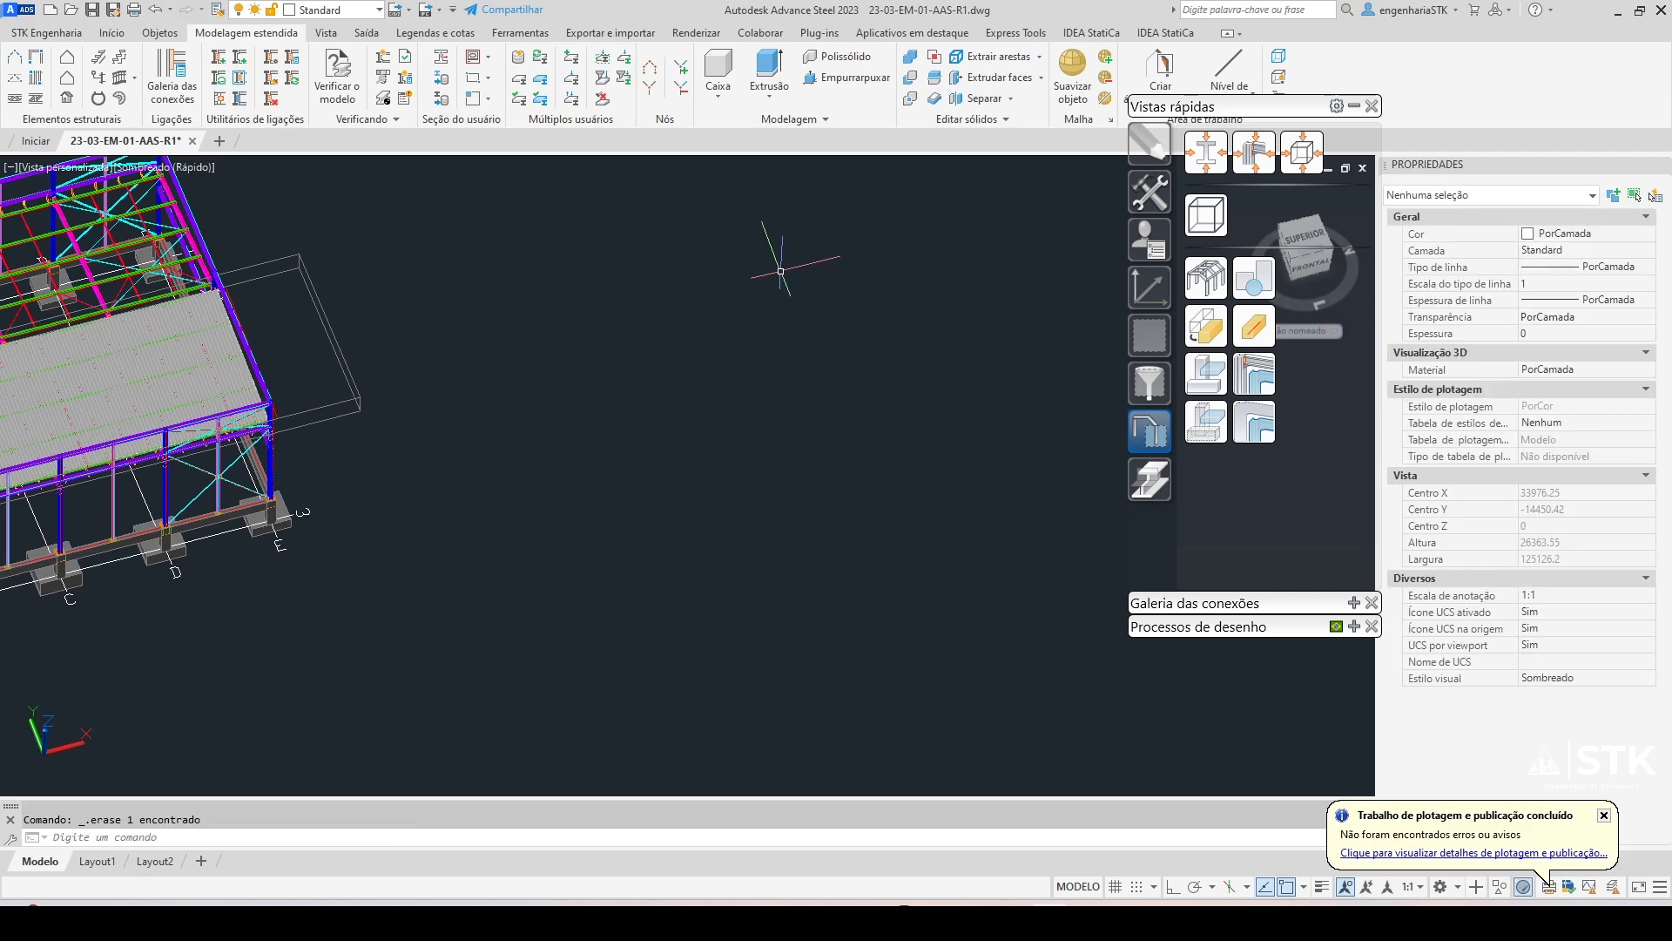
Reset the UCS to WCS in preparation for cladding the side wall of the building with the clad roof
{"action": "mouse_move", "coordinate": [655, 406]}
{"action": "middle_mouse_down", "text": "shift"}
{"action": "mouse_move", "coordinate": [639, 455]}
{"action": "mouse_move", "coordinate": [808, 379]}
{"action": "middle_mouse_up", "text": "shift"}
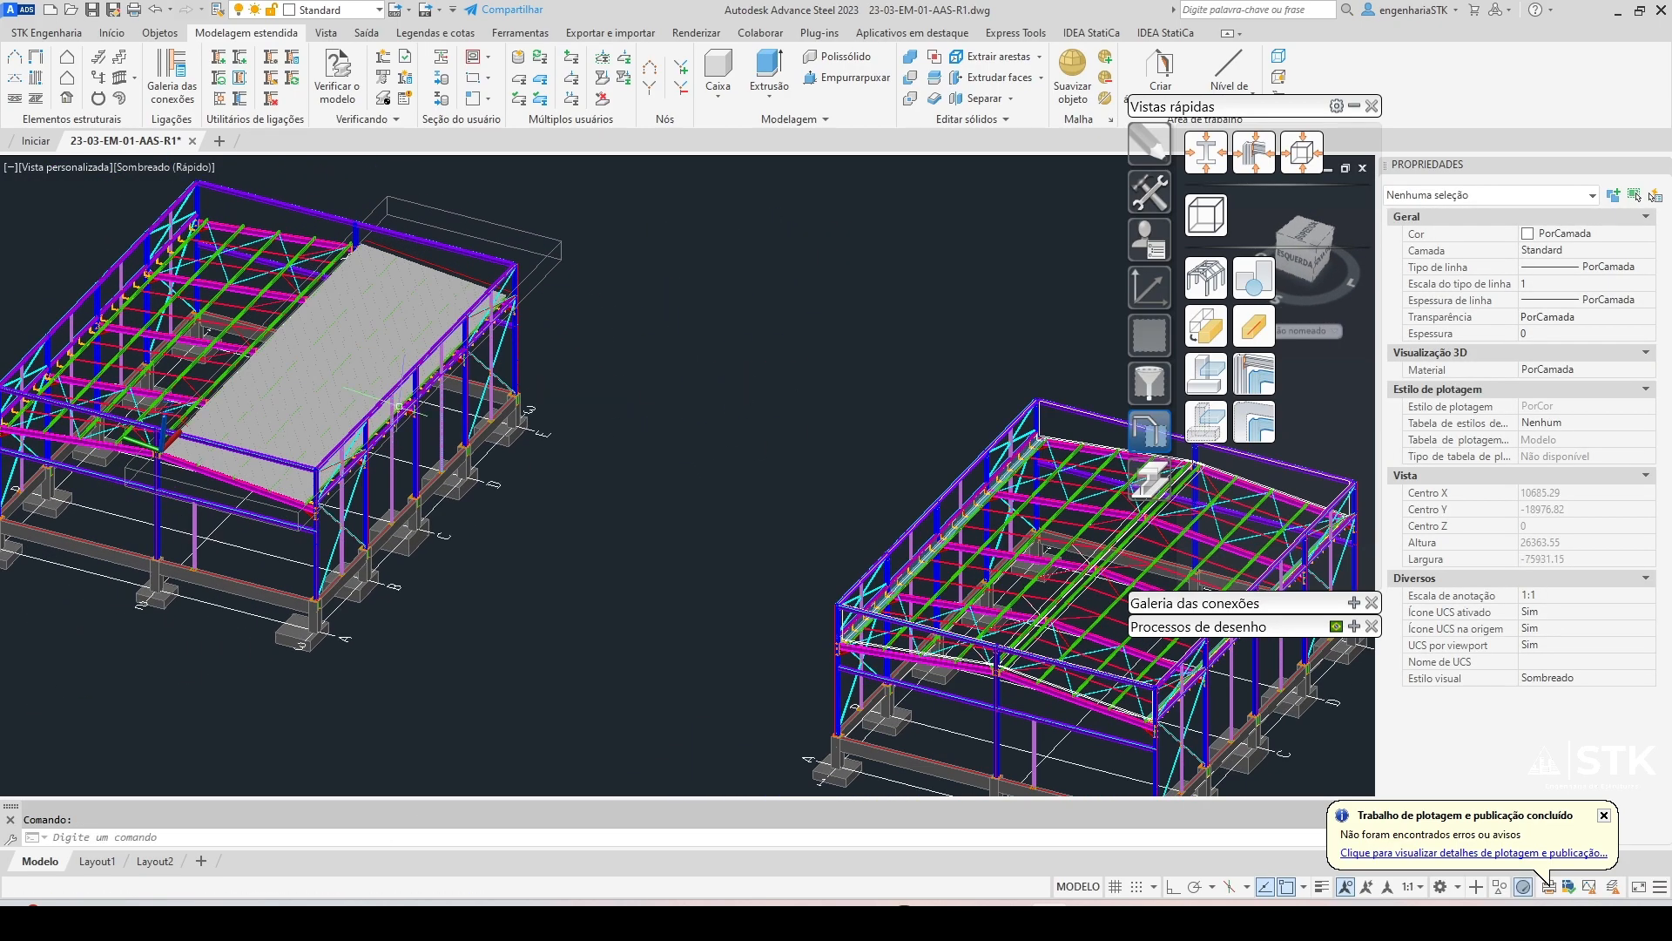
{"action": "scroll", "coordinate": [410, 409], "scroll_direction": "up", "scroll_amount": 6}
{"action": "scroll", "coordinate": [591, 458], "scroll_direction": "down", "scroll_amount": 5}
{"action": "middle_click_drag", "start_coordinate": [592, 459], "coordinate": [617, 477]}
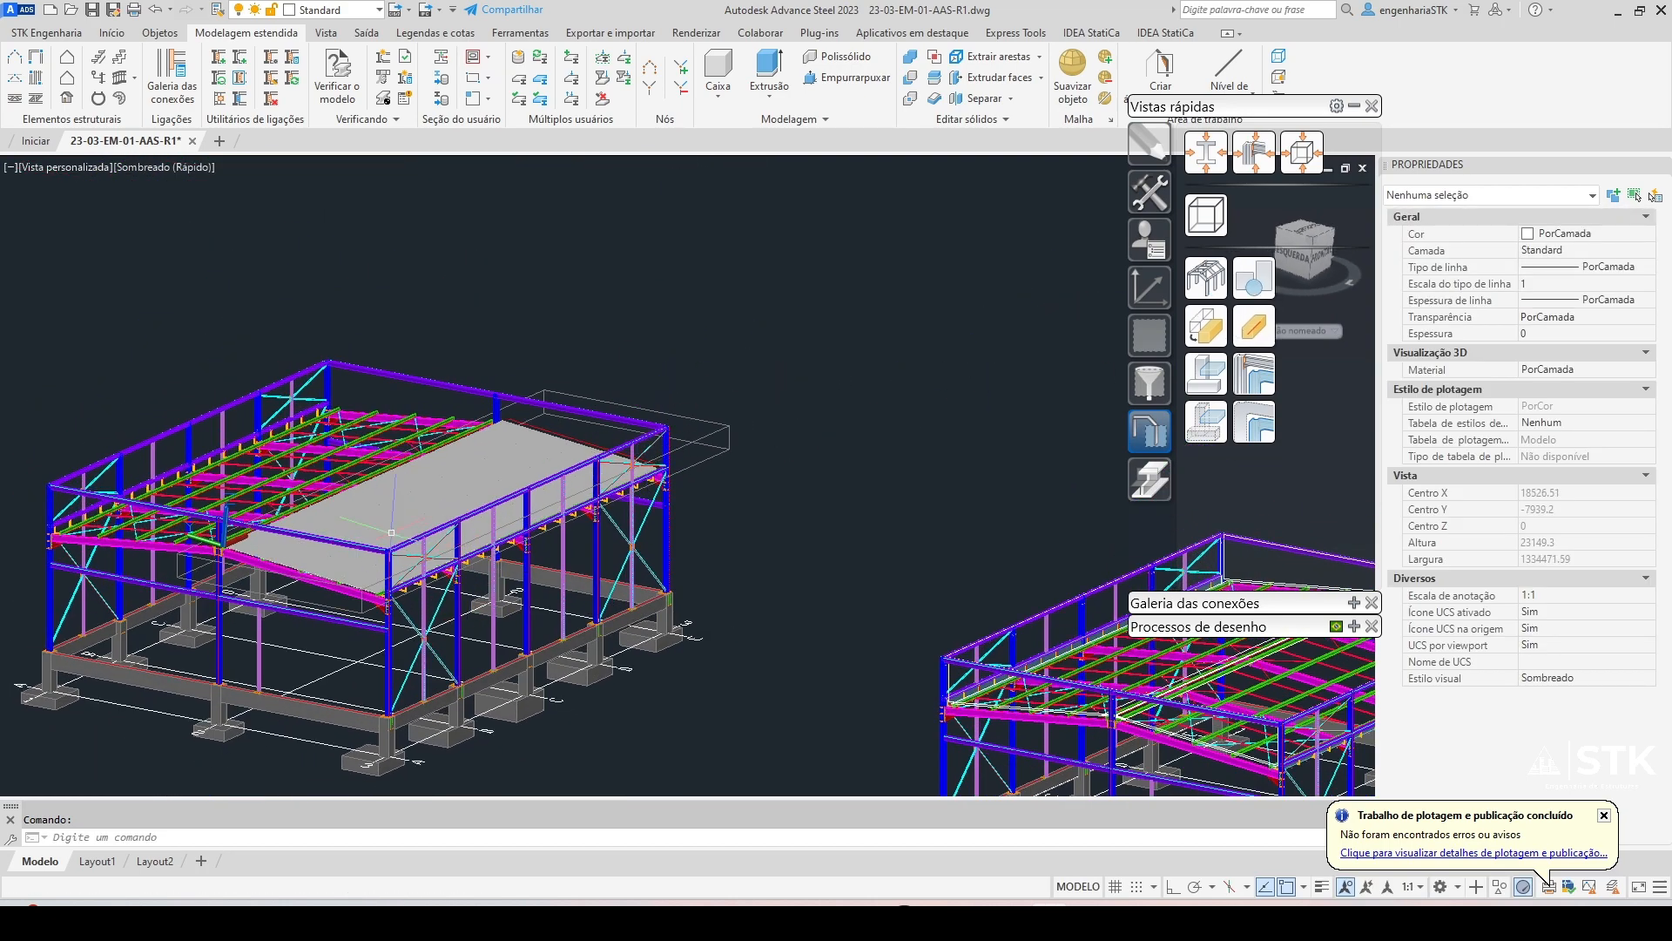
{"action": "key", "text": "Escape"}
{"action": "key", "text": "Escape"}
{"action": "left_click", "coordinate": [1149, 287]}
{"action": "left_click", "coordinate": [1349, 215]}
{"action": "scroll", "coordinate": [368, 563], "scroll_direction": "up", "scroll_amount": 5}
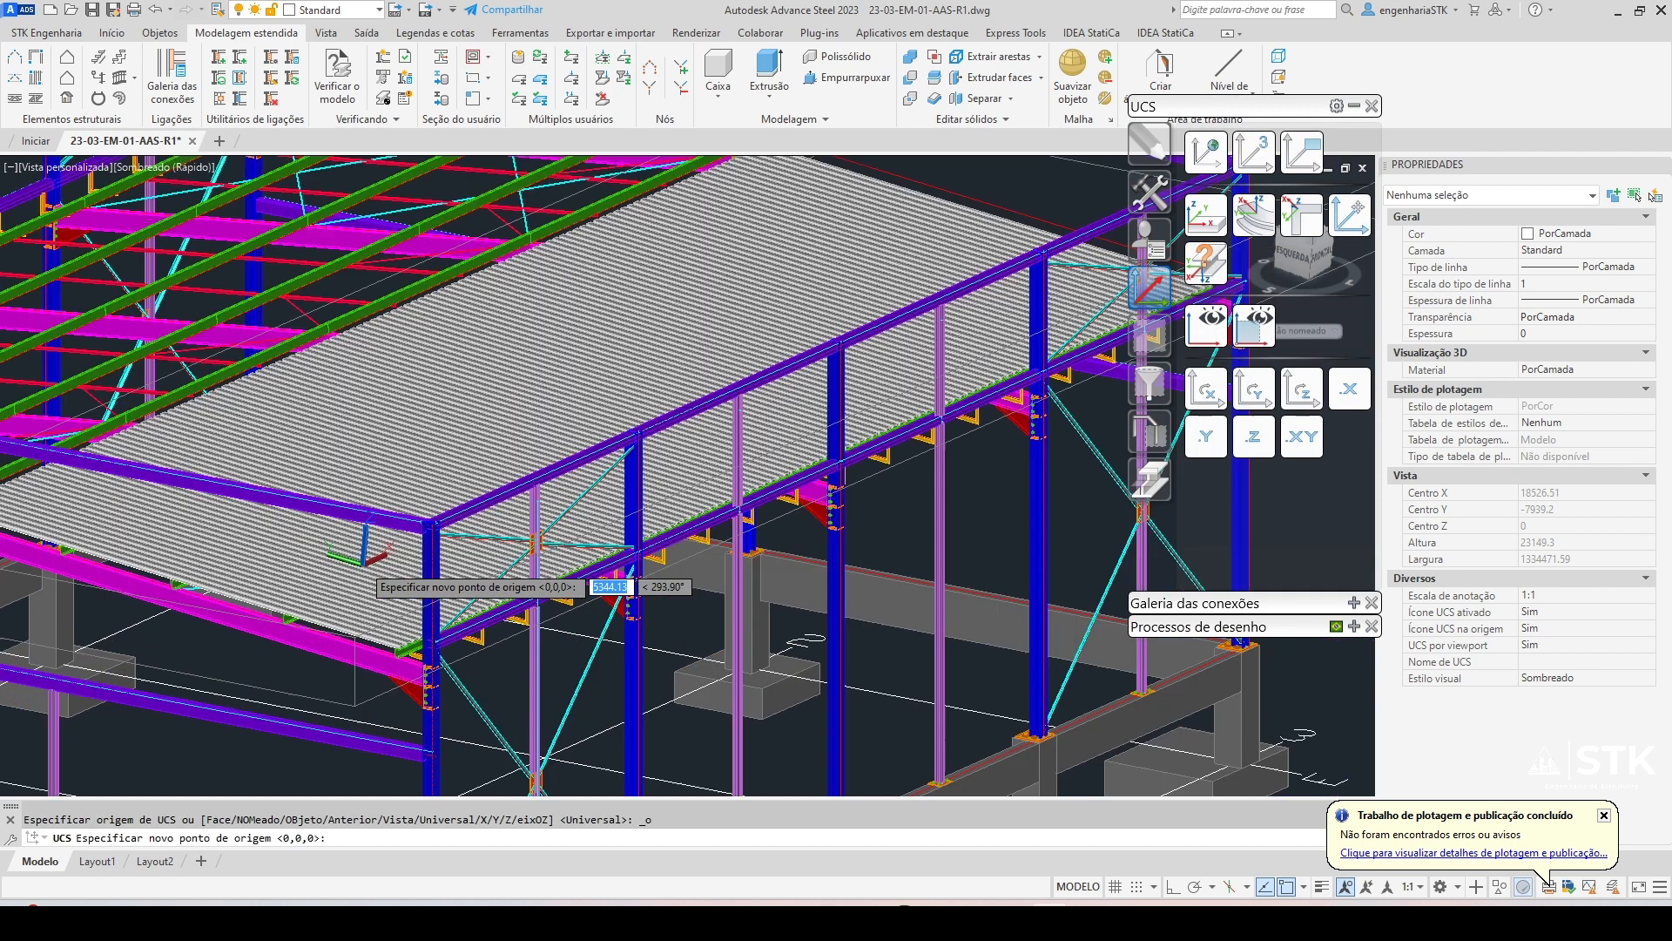
{"action": "key", "text": "Escape"}
Place the UCS origin at the top endpoint of the side wall's corner column and rotate the axes into the wall plane
{"action": "left_click", "coordinate": [1228, 148]}
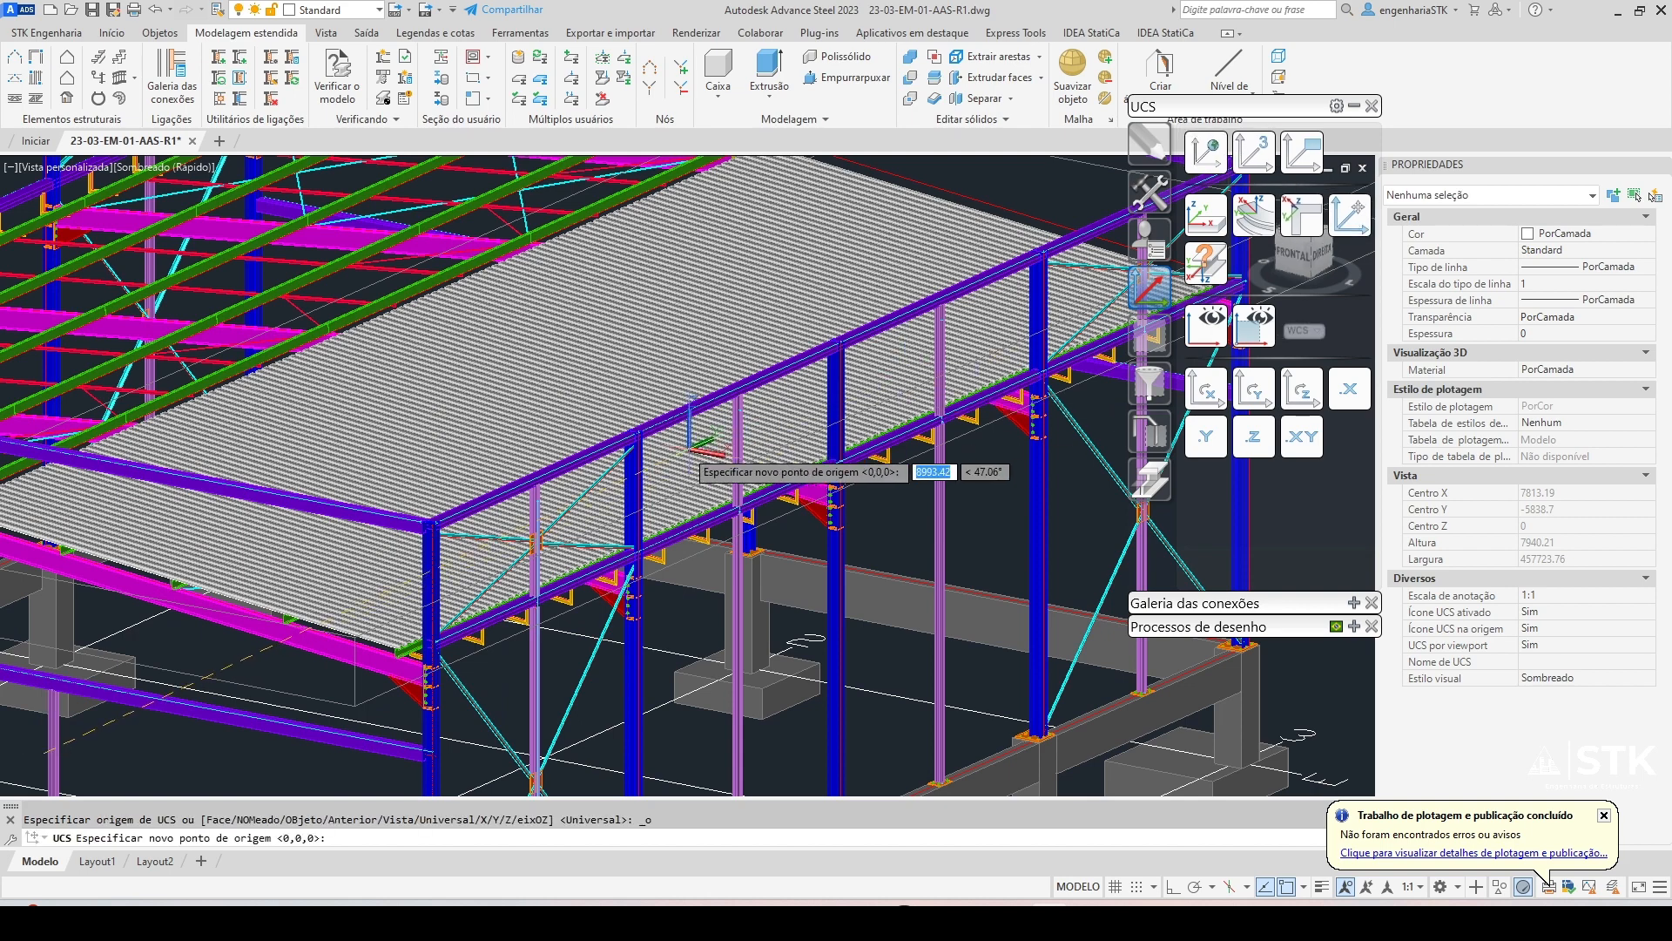
{"action": "scroll", "coordinate": [688, 457], "scroll_direction": "up", "scroll_amount": 5}
{"action": "scroll", "coordinate": [732, 380], "scroll_direction": "up", "scroll_amount": 5}
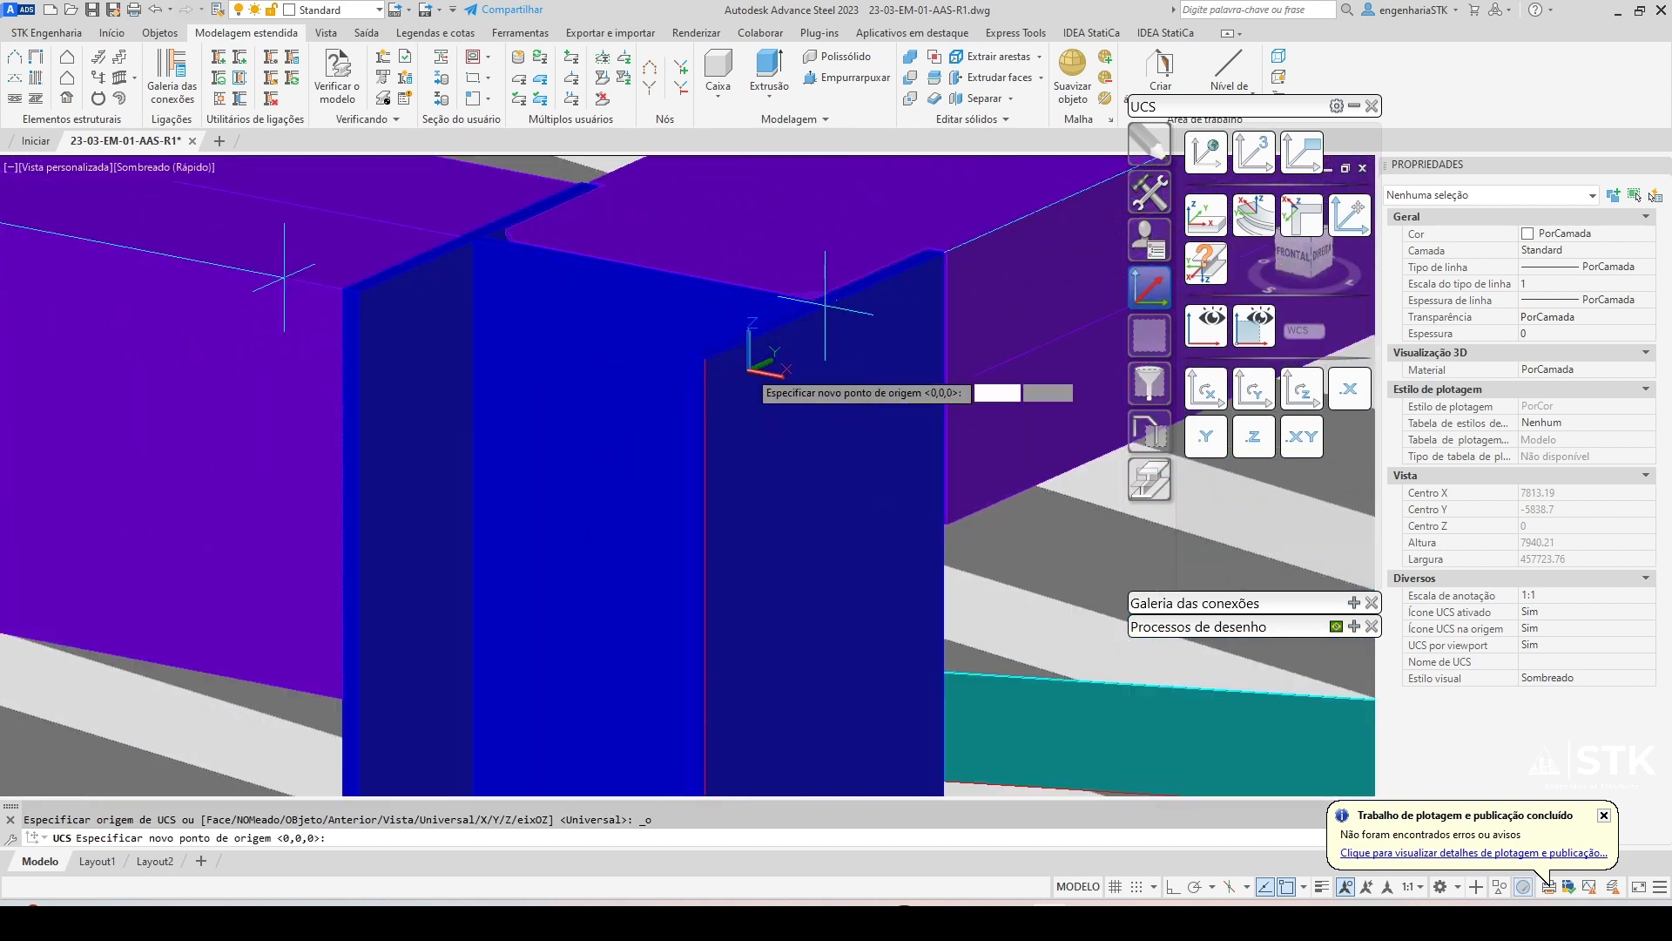
{"action": "right_click", "coordinate": [772, 387], "text": "shift"}
{"action": "left_click", "coordinate": [805, 514]}
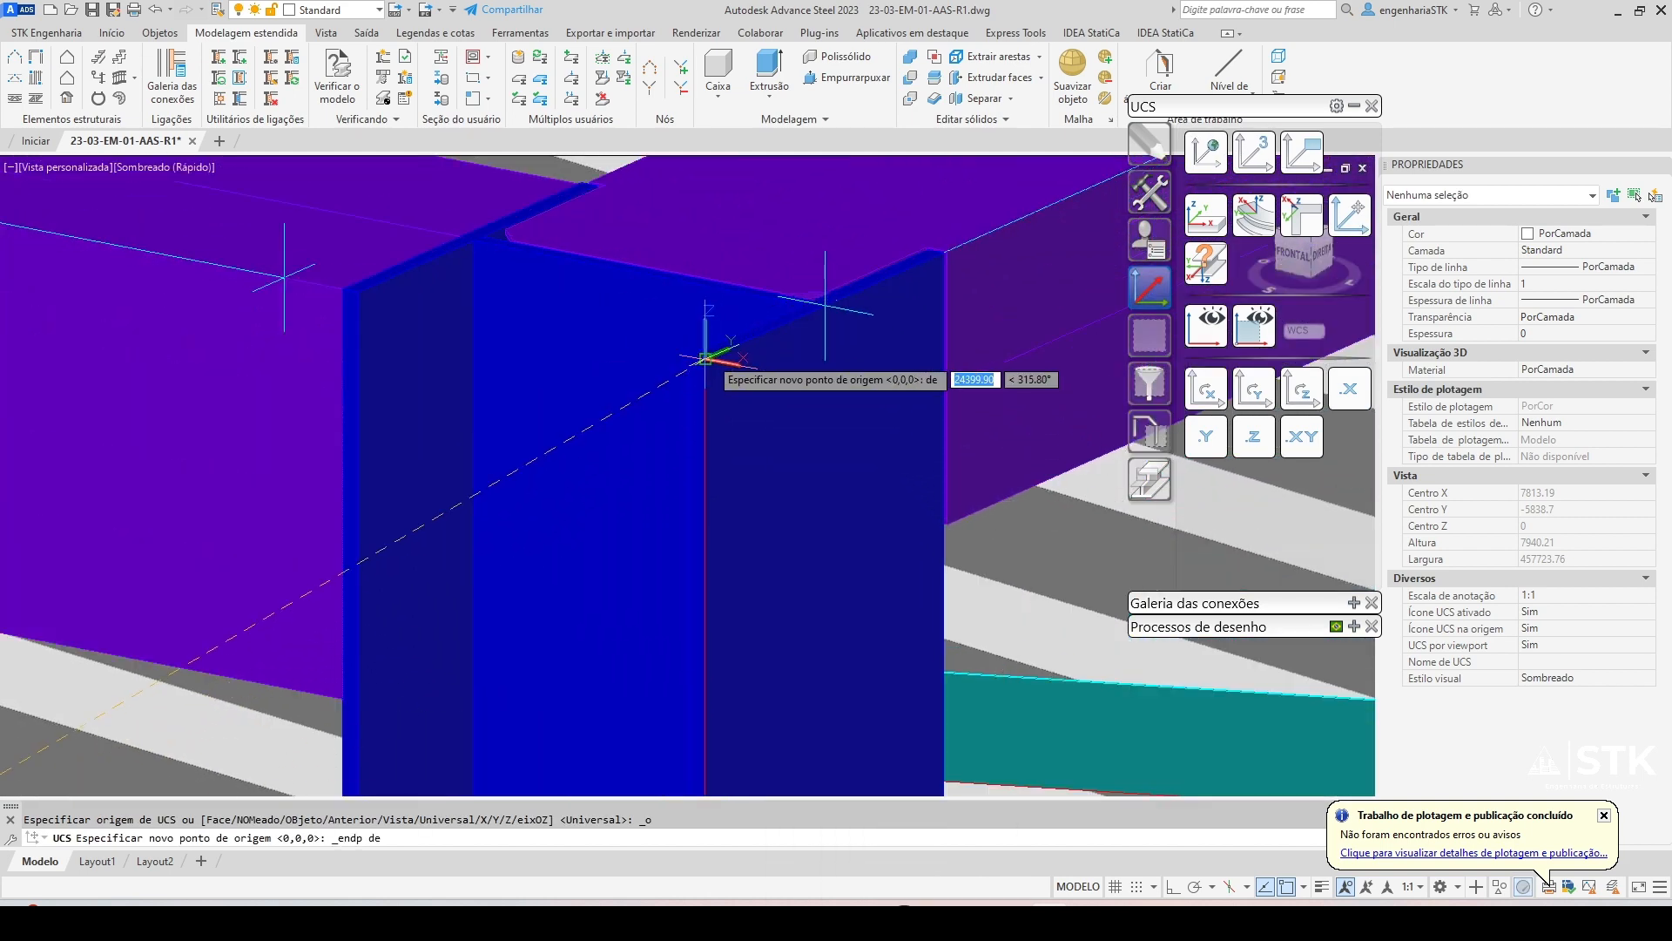
{"action": "left_click", "coordinate": [706, 355]}
{"action": "left_click", "coordinate": [1203, 397]}
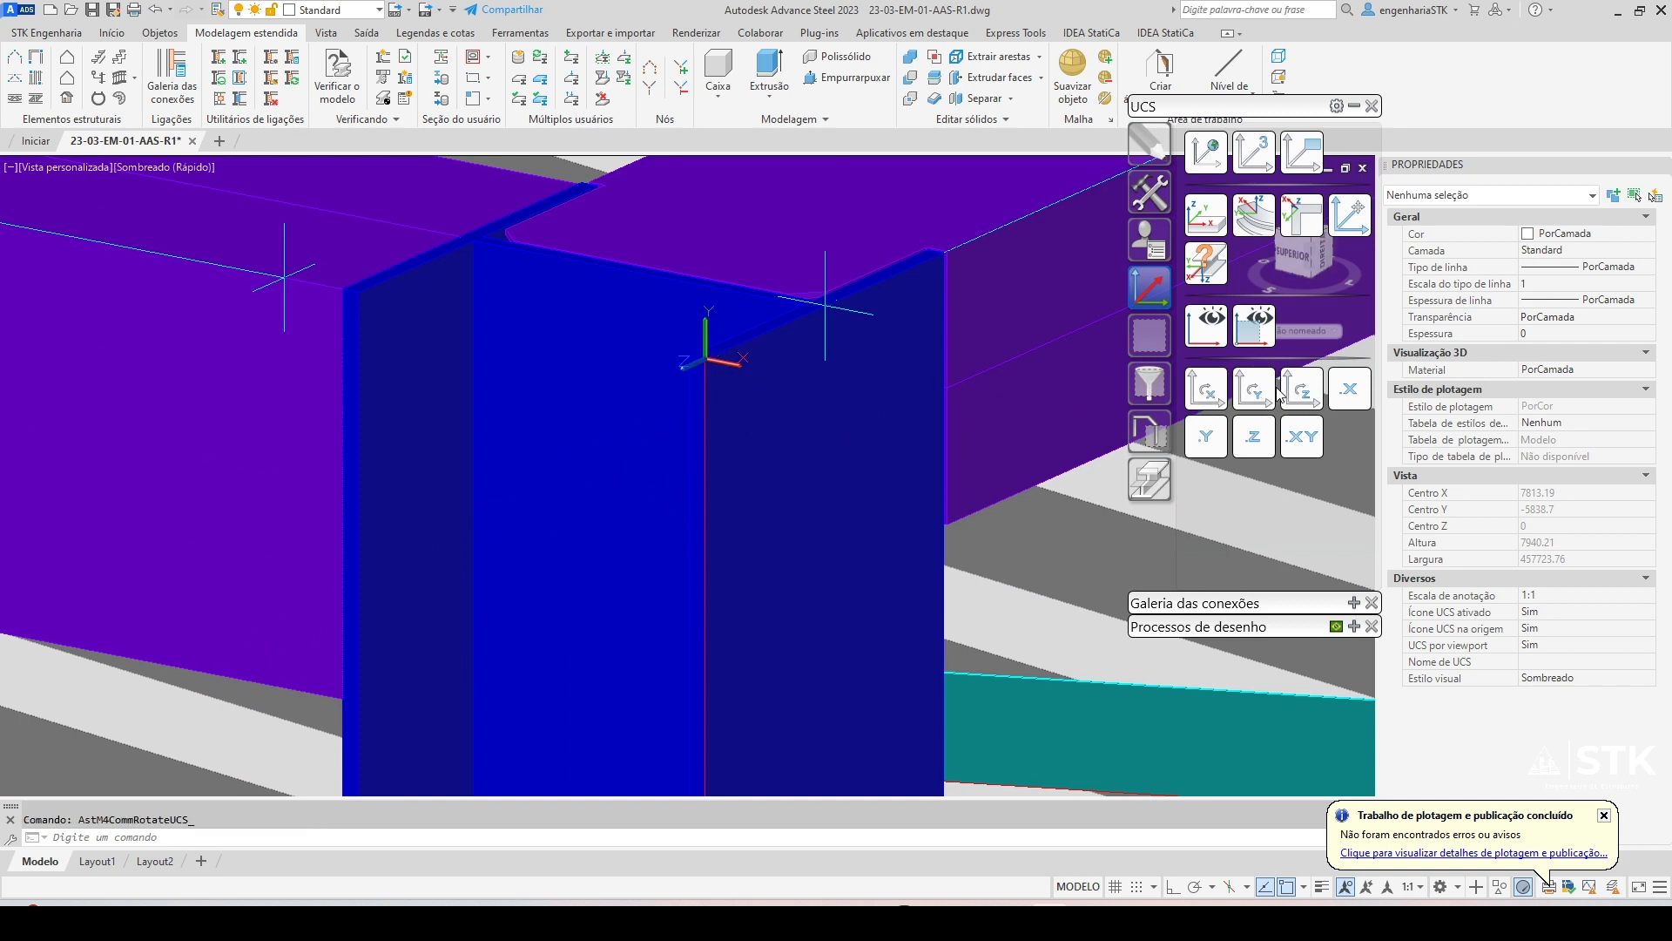
{"action": "scroll", "coordinate": [885, 438], "scroll_direction": "down", "scroll_amount": 3}
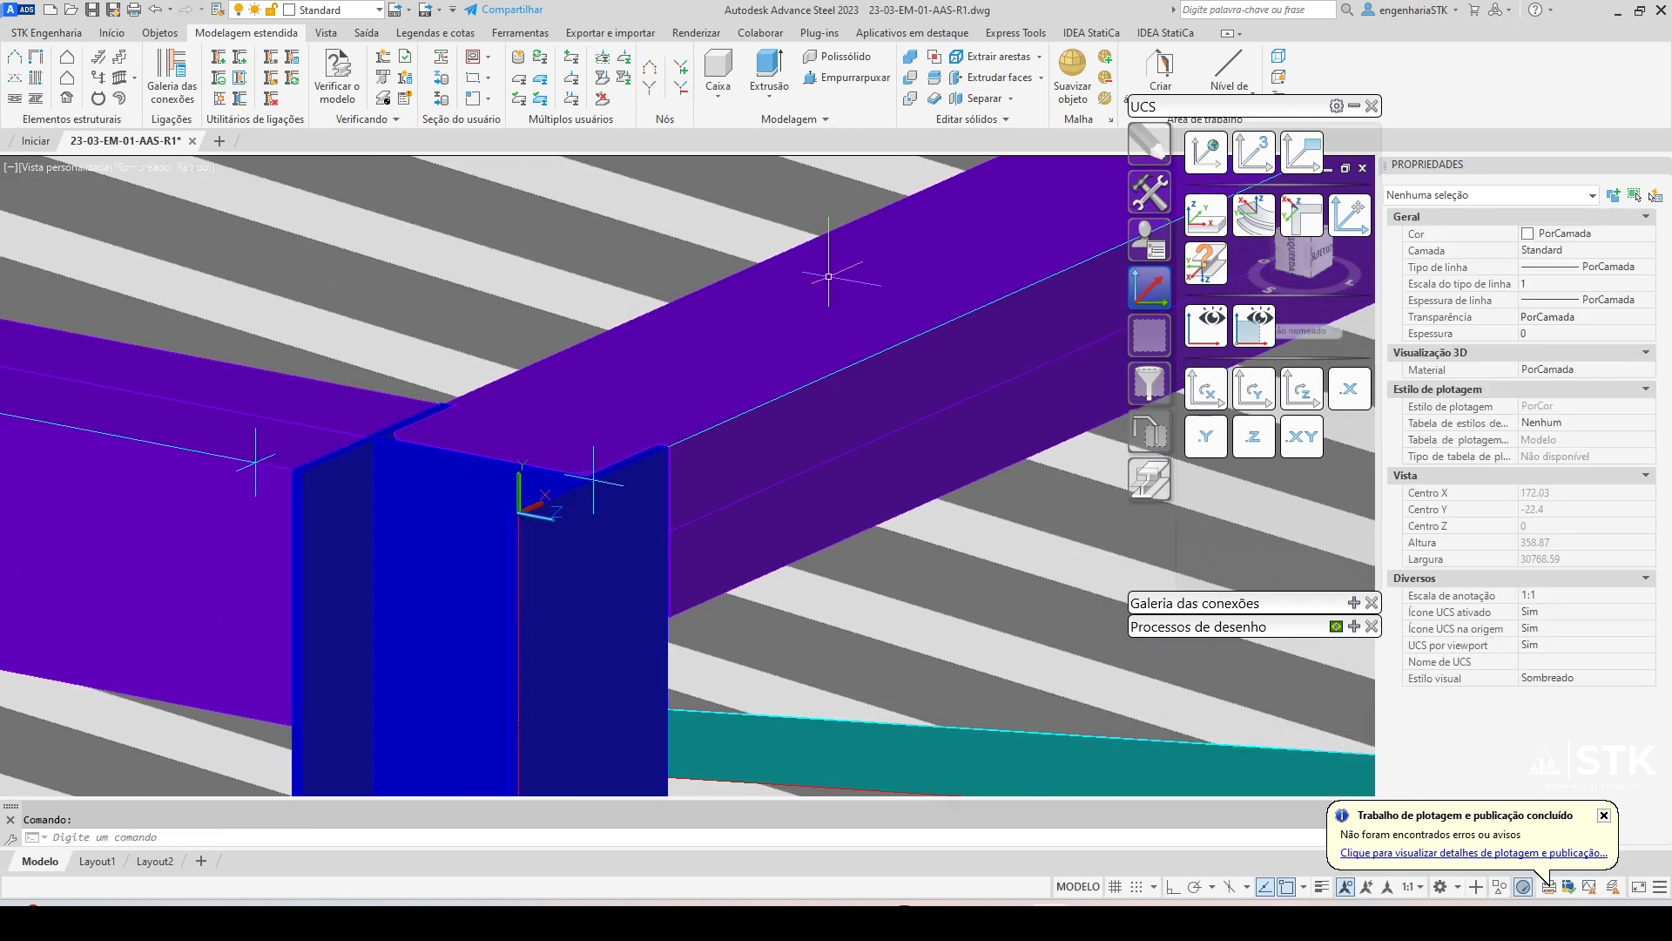
Start a rectangular cladding area without support beams at the corner column's top endpoint
{"action": "left_click", "coordinate": [67, 61]}
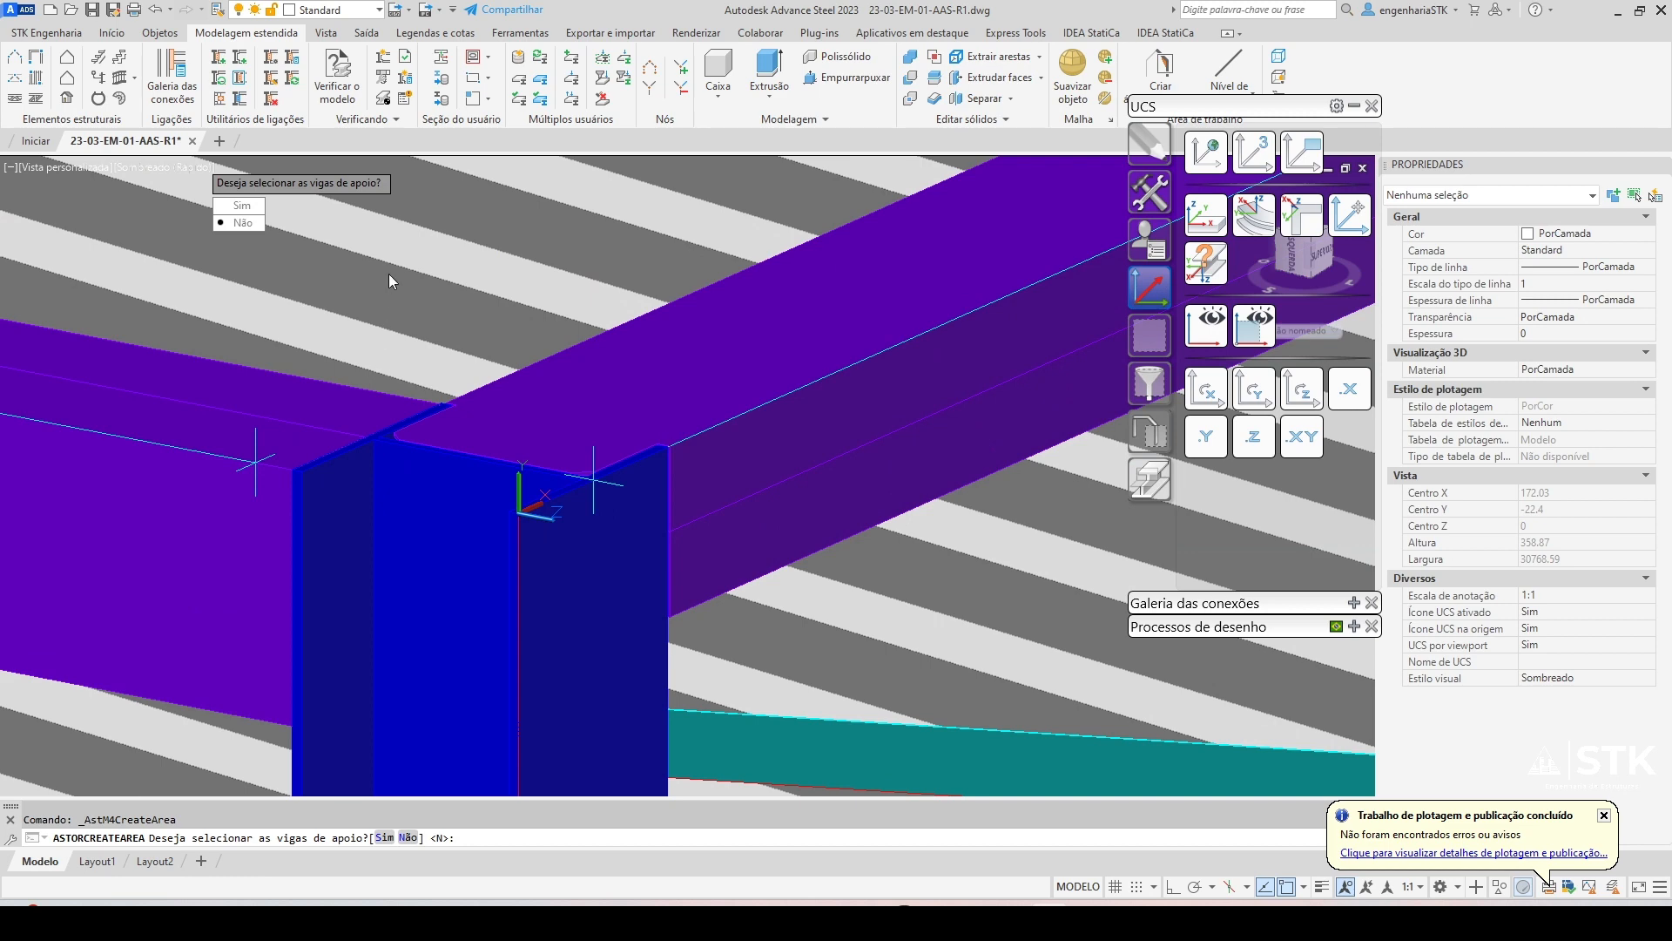
{"action": "left_click", "coordinate": [242, 222]}
{"action": "left_click", "coordinate": [287, 235]}
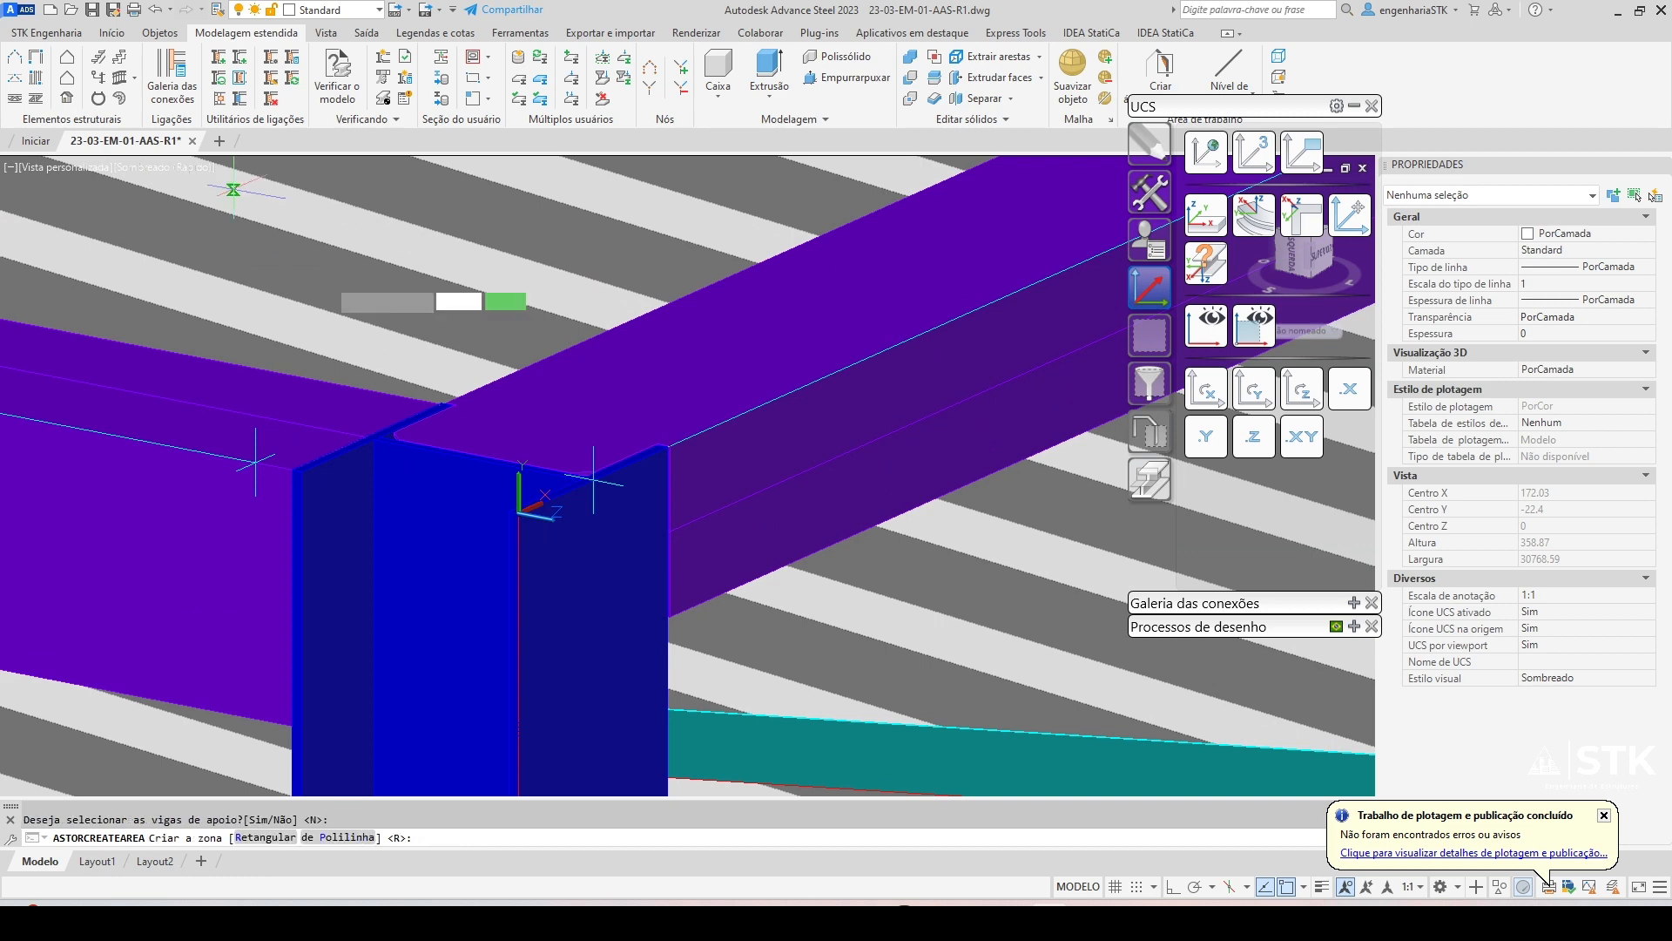
{"action": "right_click", "coordinate": [527, 520], "text": "shift"}
{"action": "left_click", "coordinate": [540, 510]}
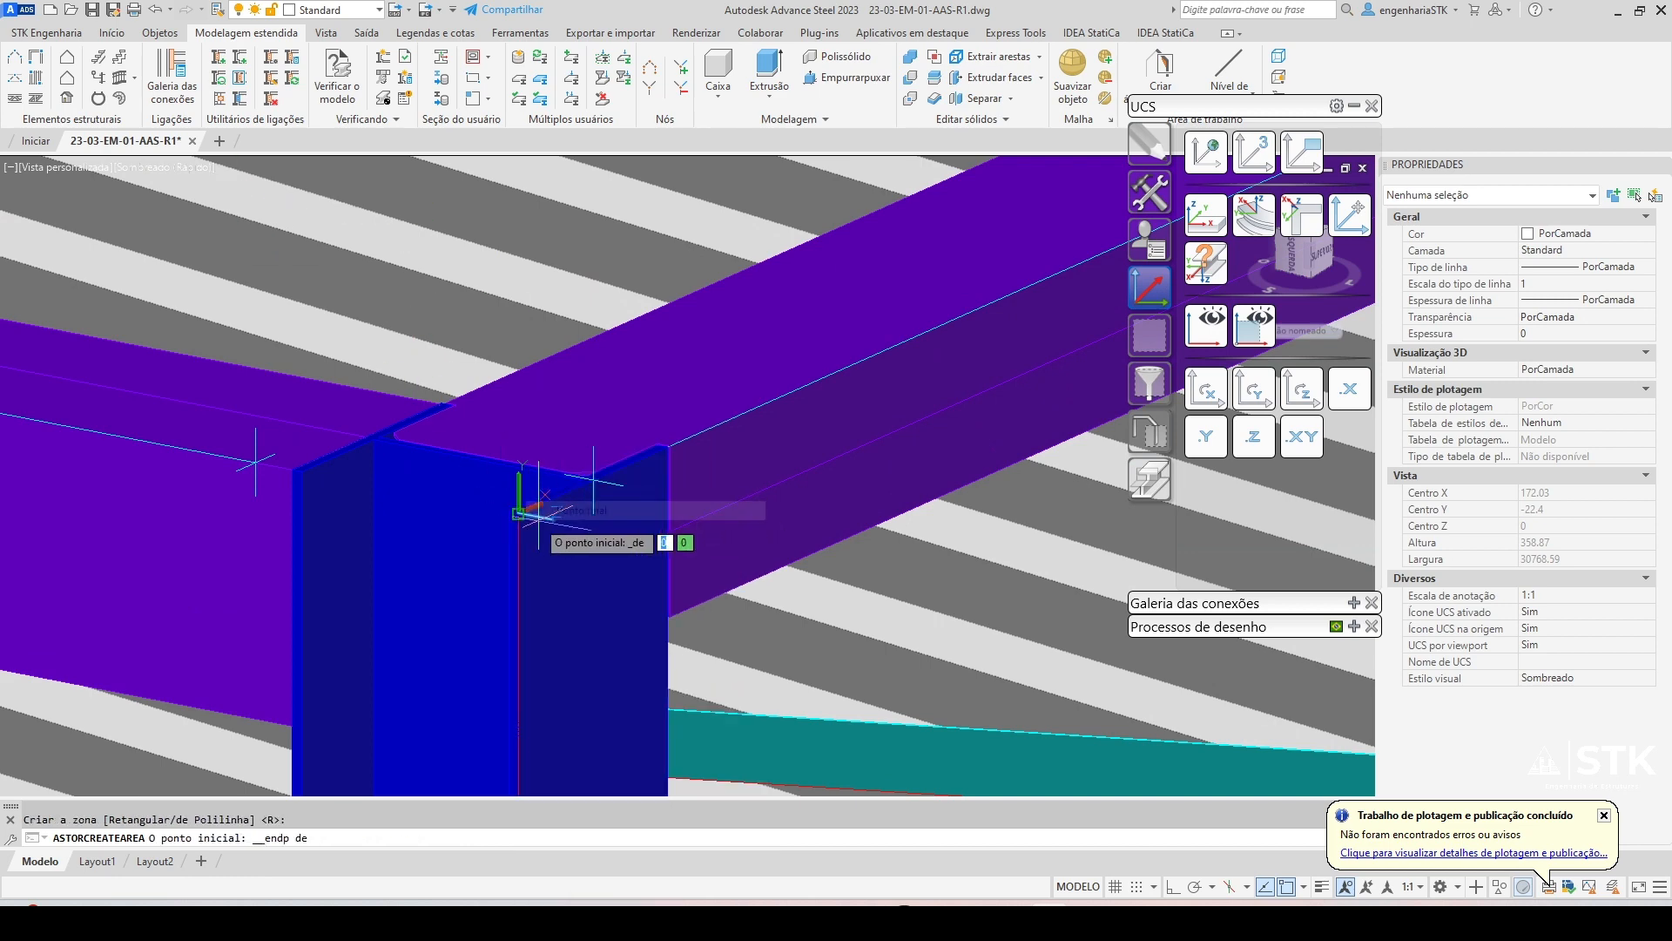
{"action": "left_click", "coordinate": [519, 514]}
Finish the wall area at an endpoint by the base plate of the purple post in the far braced bay
{"action": "scroll", "coordinate": [871, 567], "scroll_direction": "down", "scroll_amount": 5}
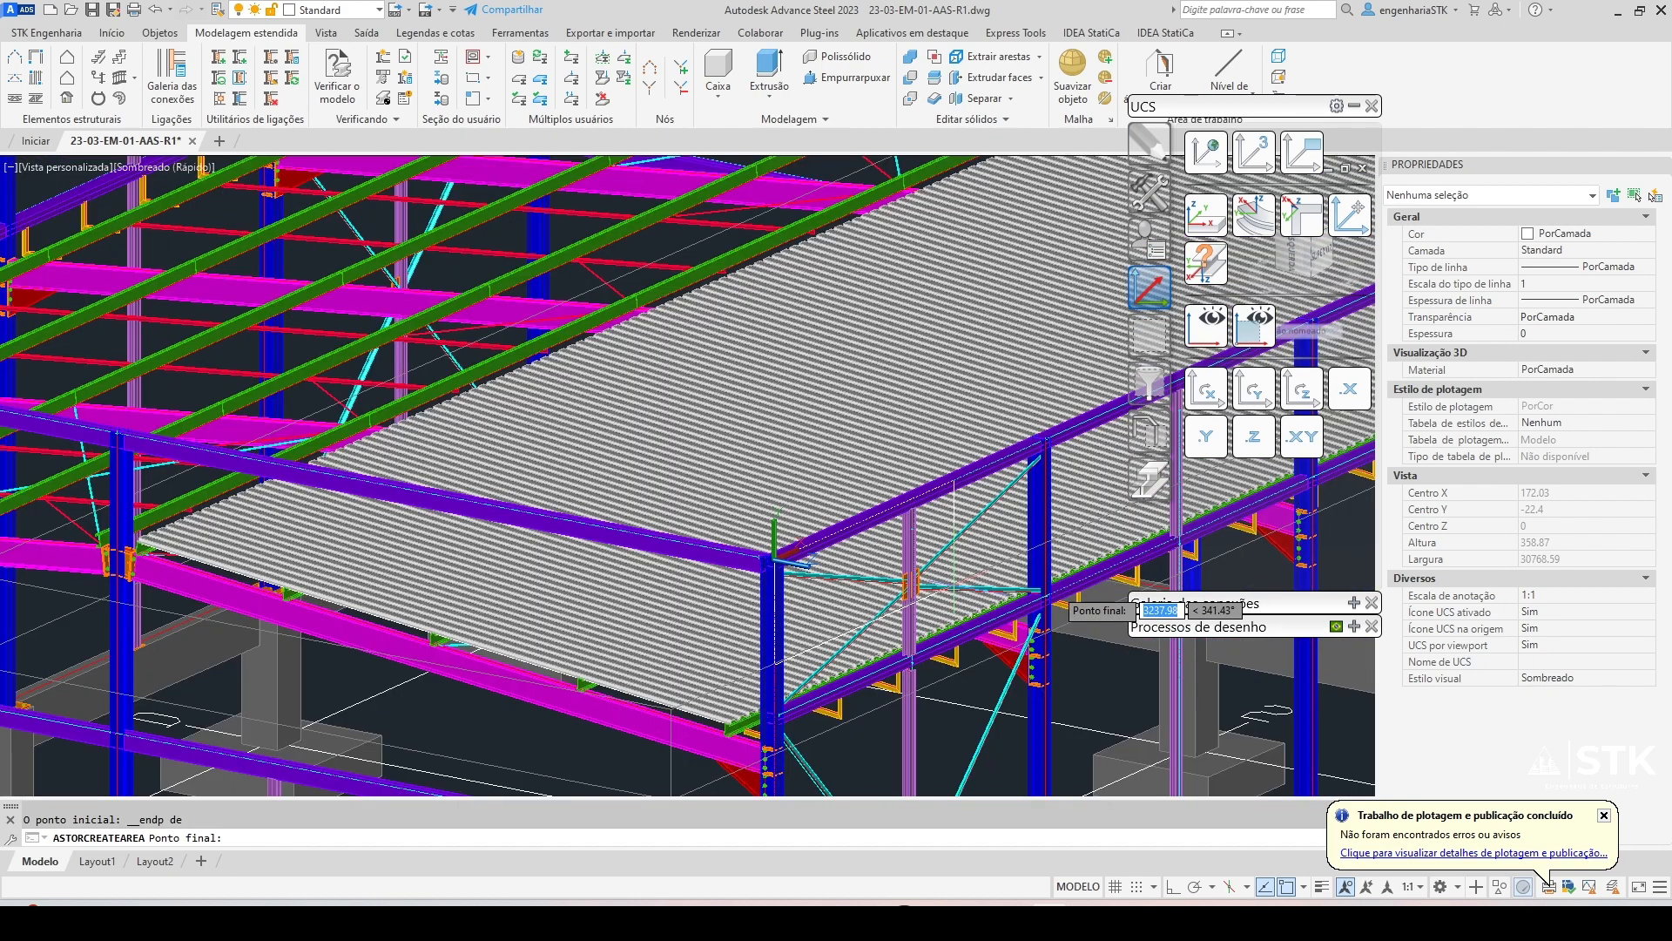
{"action": "middle_click_drag", "start_coordinate": [954, 586], "coordinate": [366, 540]}
{"action": "middle_click_drag", "start_coordinate": [880, 616], "coordinate": [504, 504]}
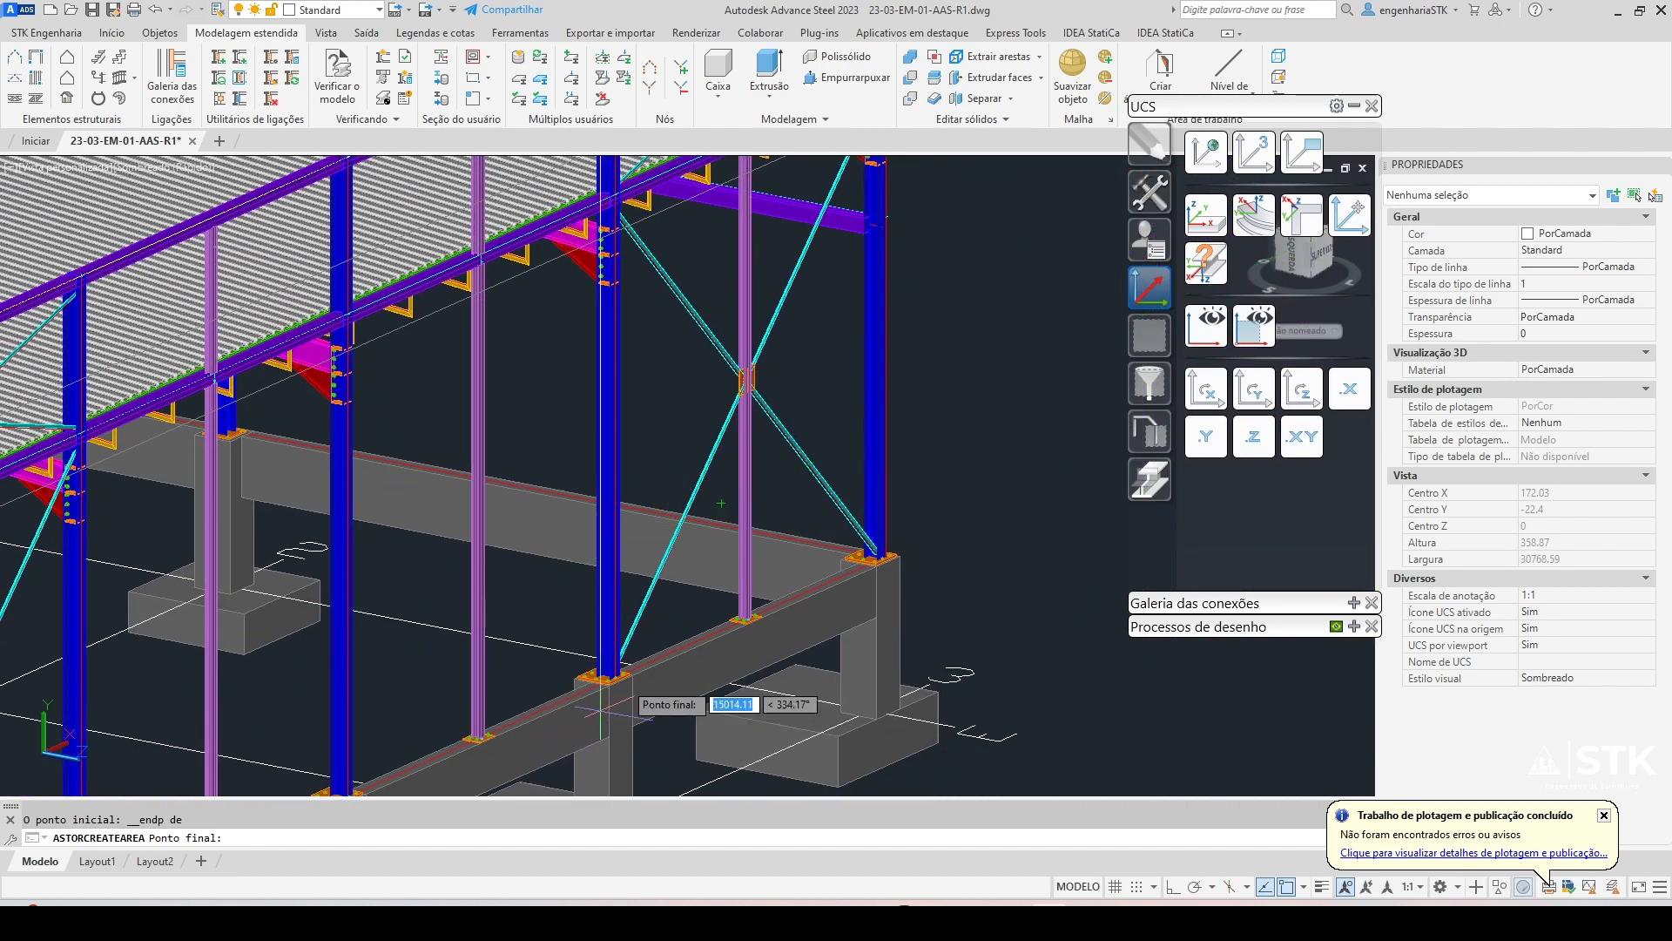
{"action": "scroll", "coordinate": [622, 676], "scroll_direction": "up", "scroll_amount": 2}
{"action": "scroll", "coordinate": [619, 677], "scroll_direction": "up", "scroll_amount": 2}
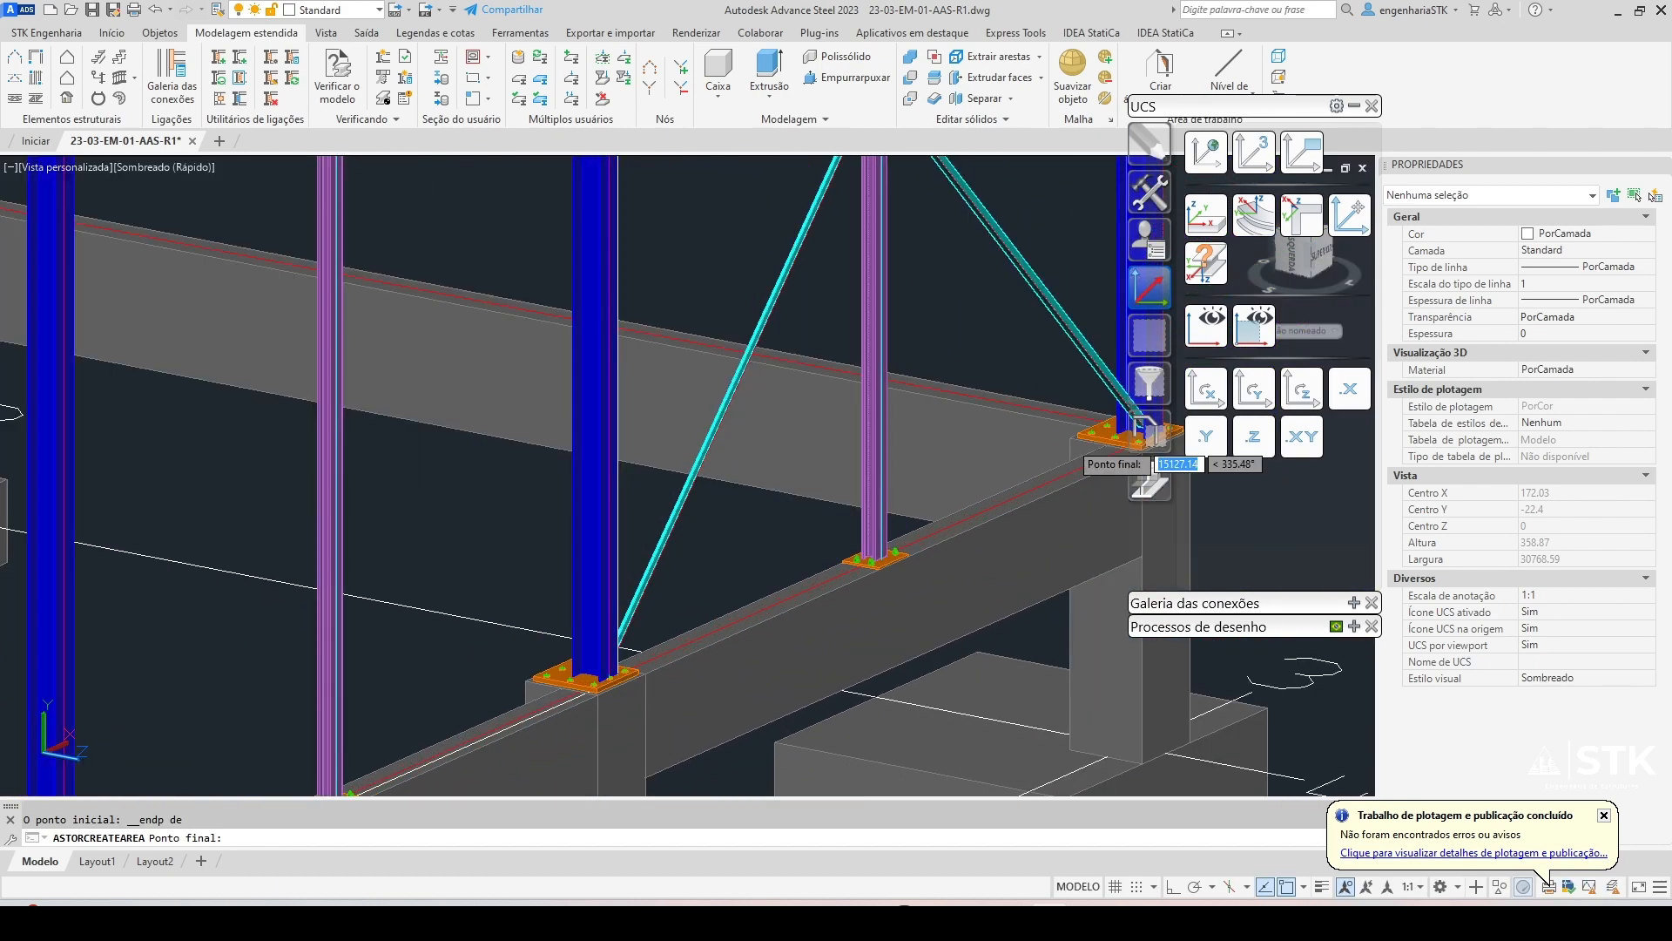
{"action": "right_click", "coordinate": [882, 575], "text": "shift"}
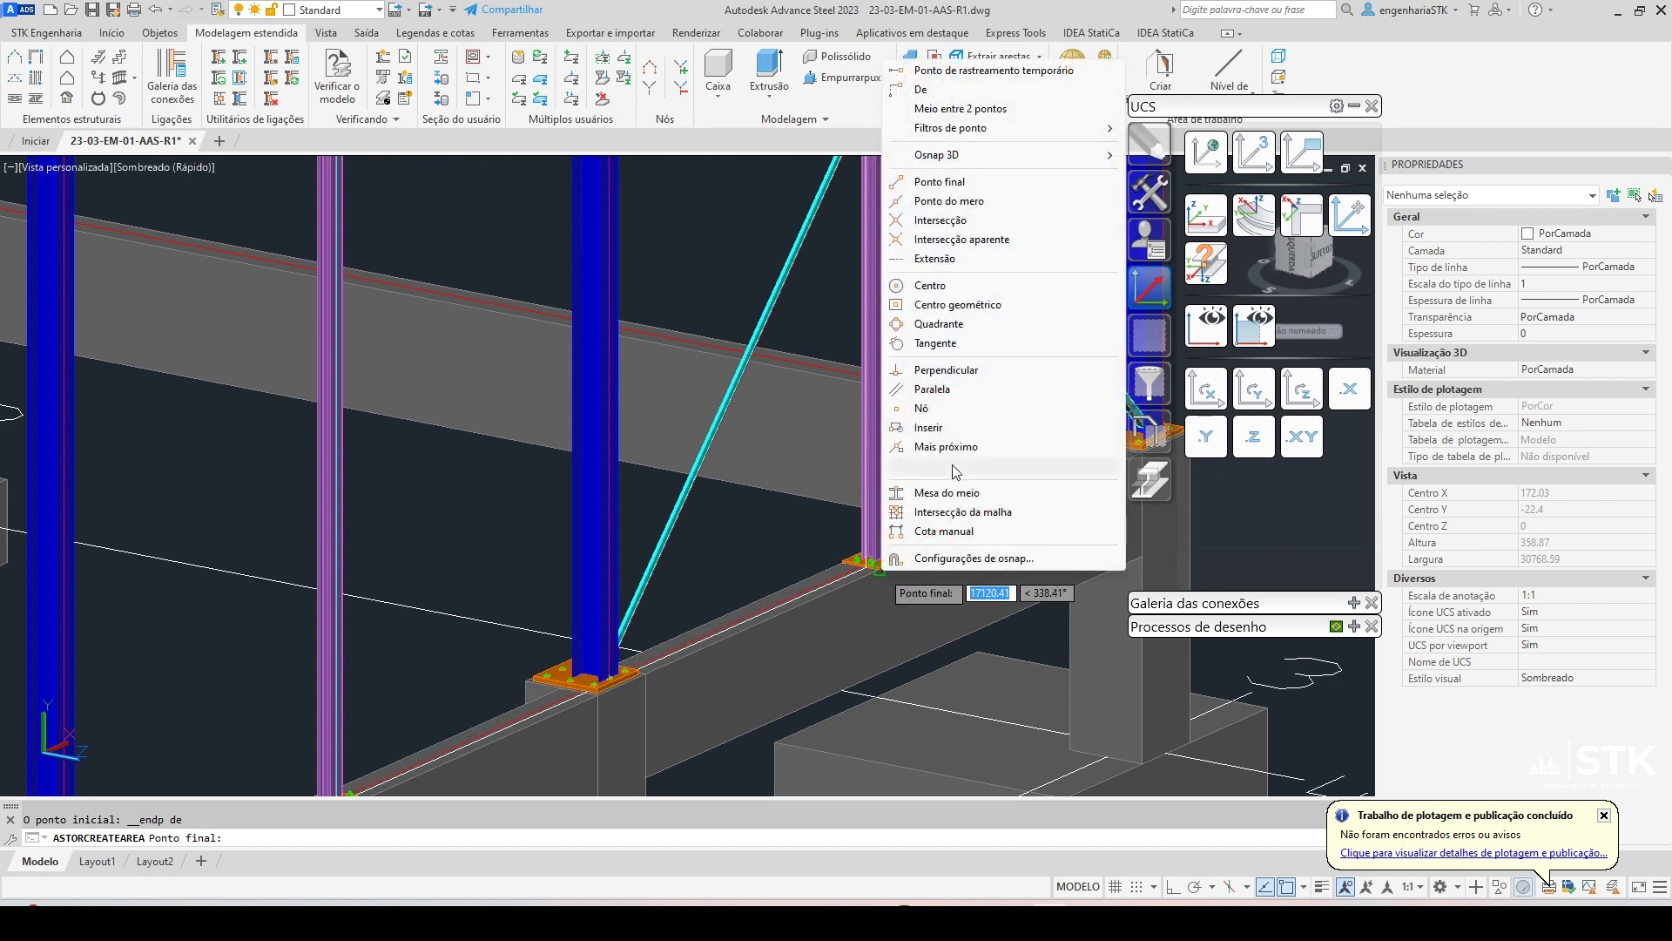
{"action": "left_click", "coordinate": [958, 183]}
{"action": "scroll", "coordinate": [866, 553], "scroll_direction": "up", "scroll_amount": 5}
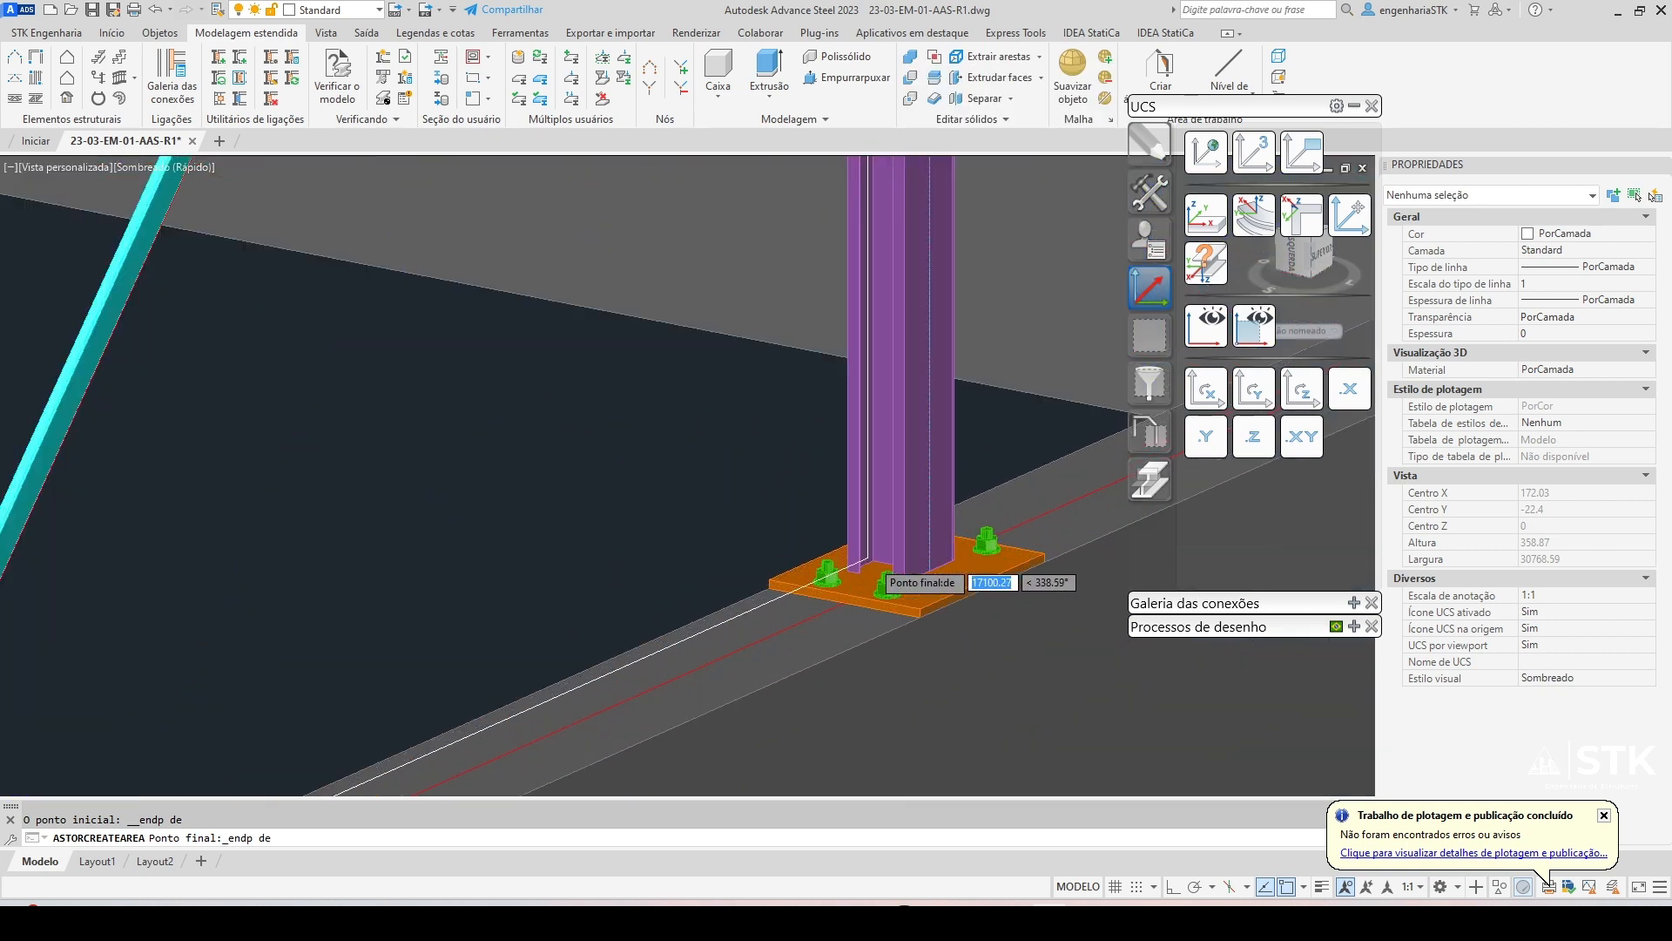
{"action": "left_click", "coordinate": [839, 627]}
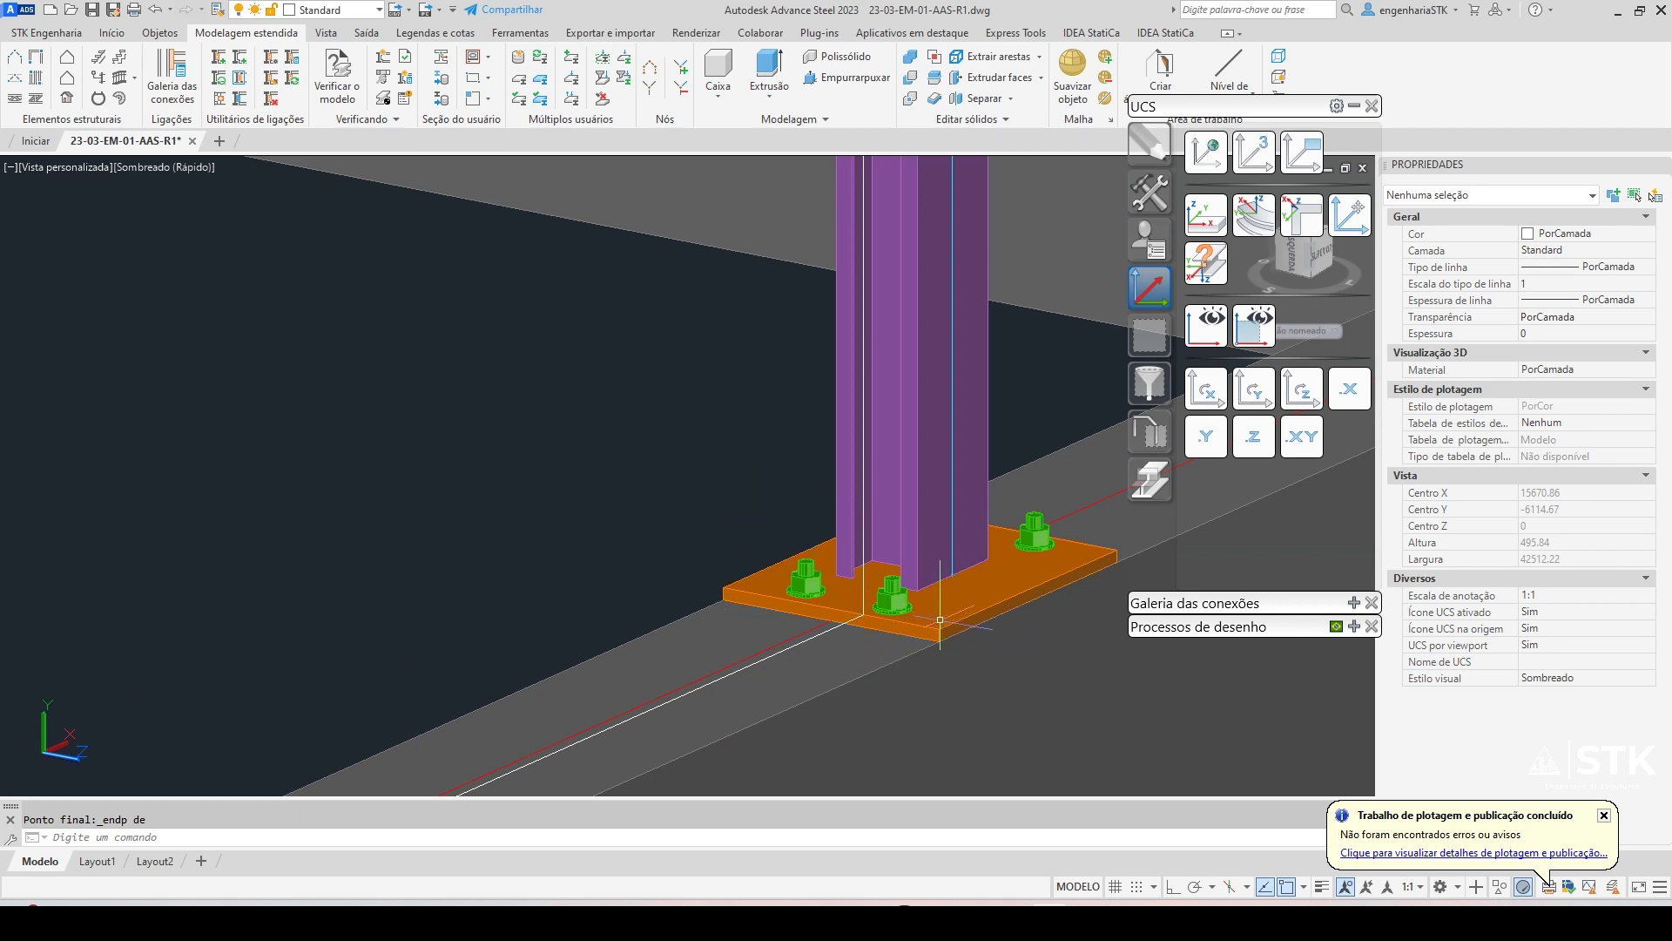
Create corrugated sheet cladding on the new side wall area
{"action": "scroll", "coordinate": [712, 596], "scroll_direction": "down", "scroll_amount": 15}
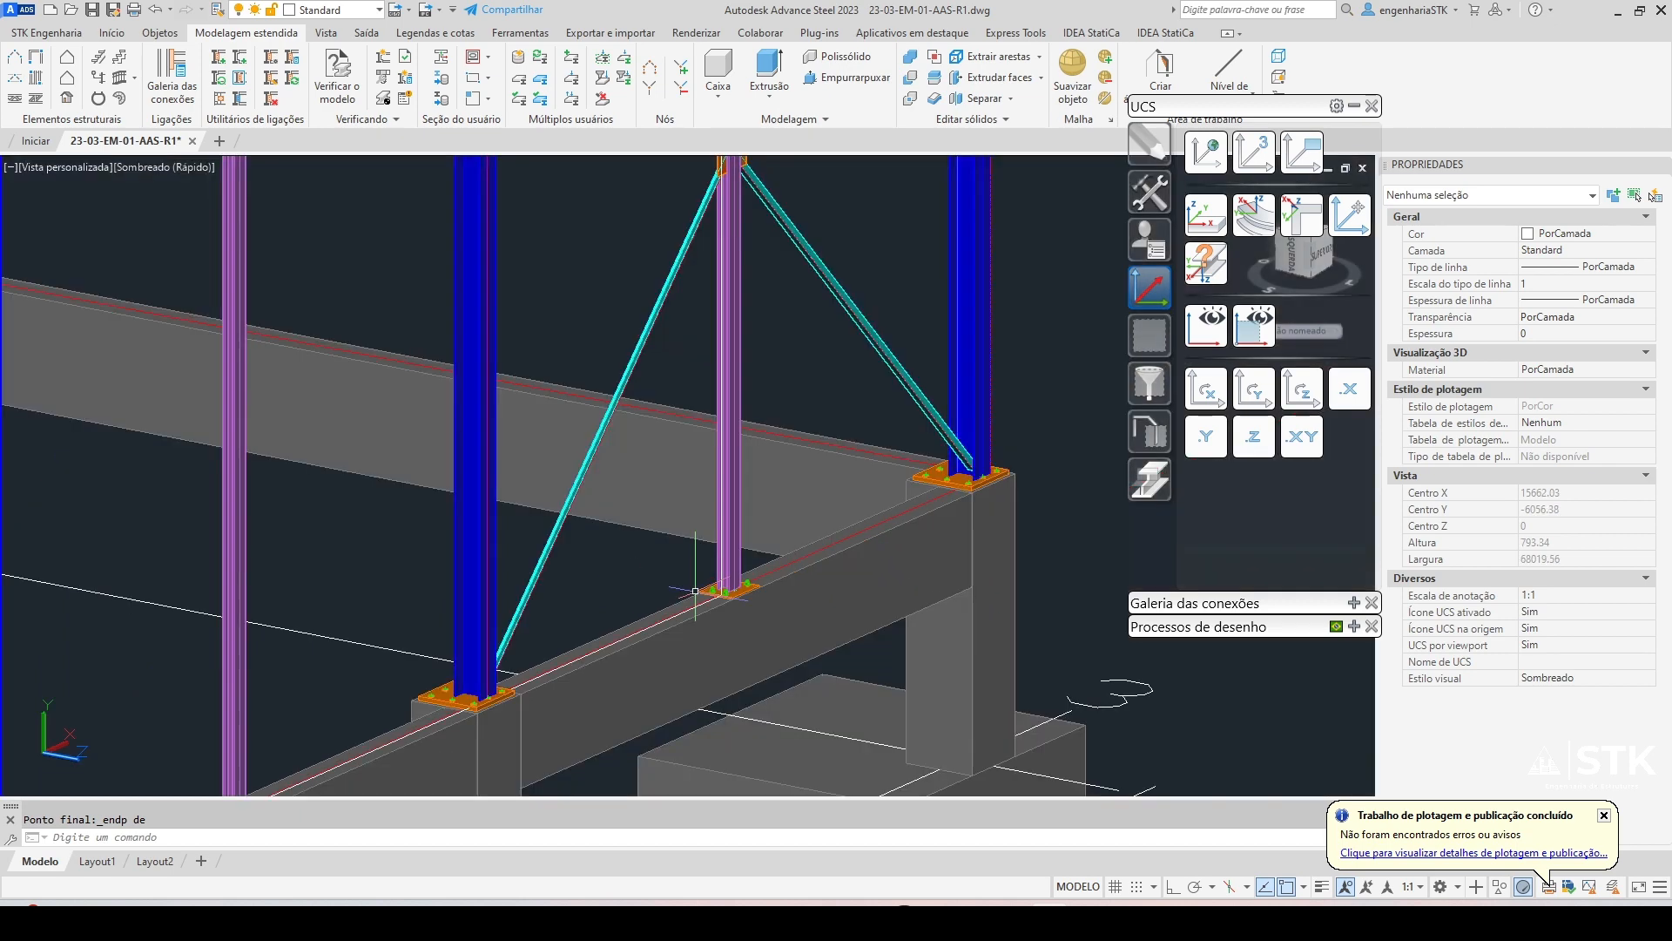
{"action": "left_click", "coordinate": [66, 102]}
{"action": "scroll", "coordinate": [514, 579], "scroll_direction": "up", "scroll_amount": 4}
{"action": "scroll", "coordinate": [918, 573], "scroll_direction": "up", "scroll_amount": 5}
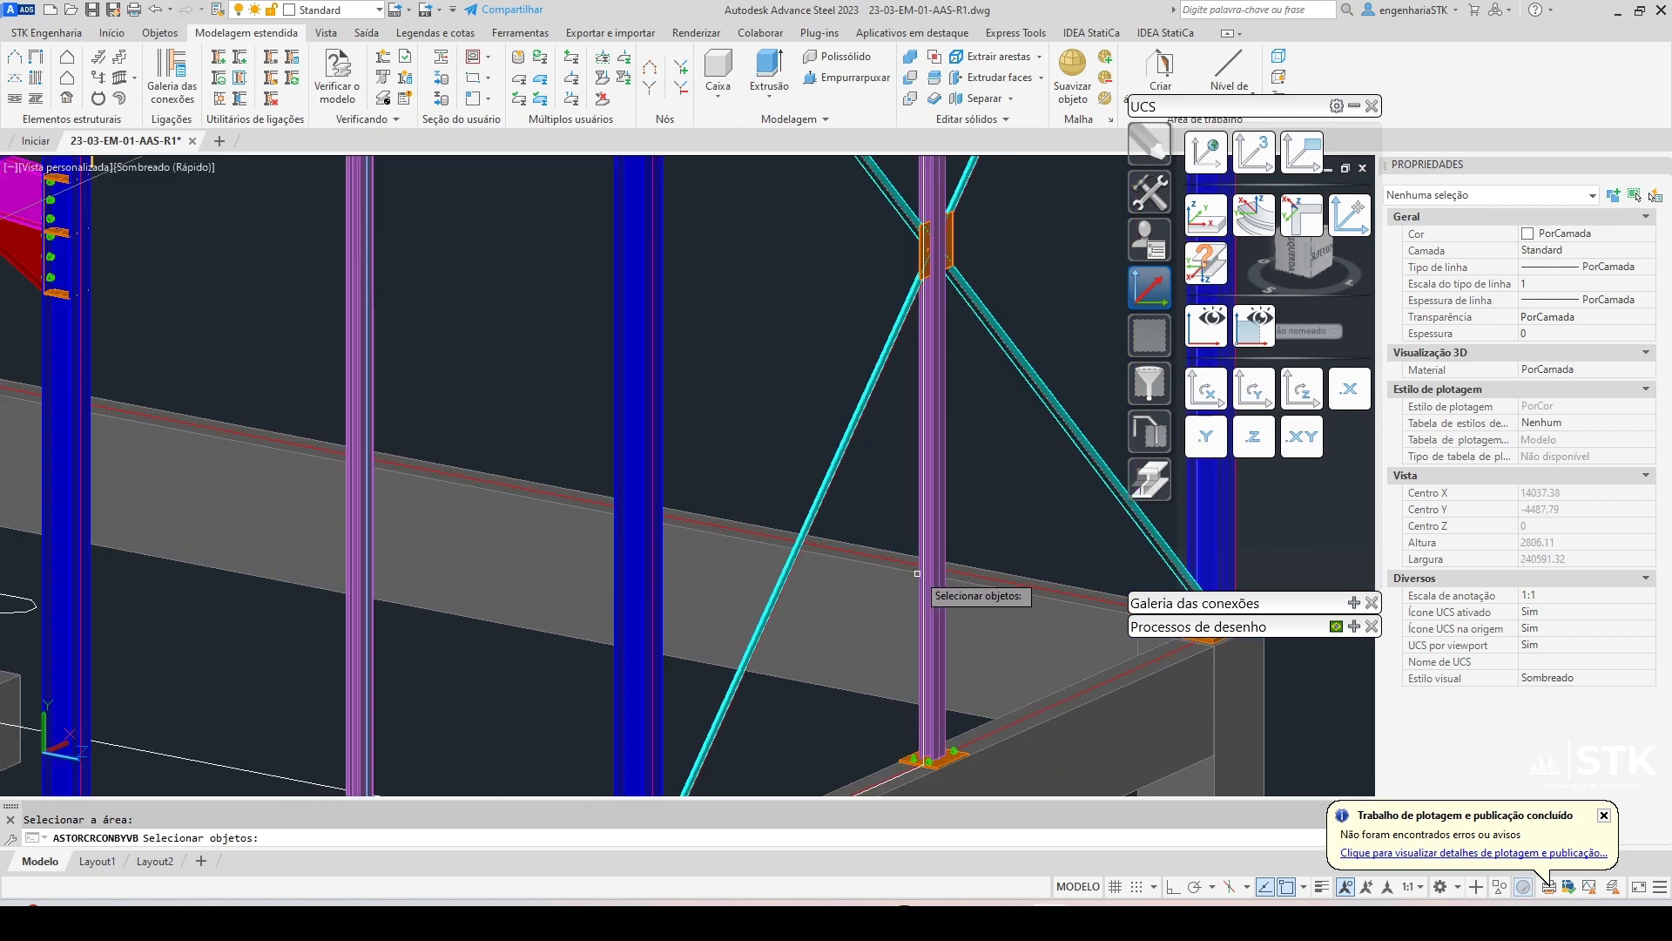
{"action": "left_click", "coordinate": [917, 574]}
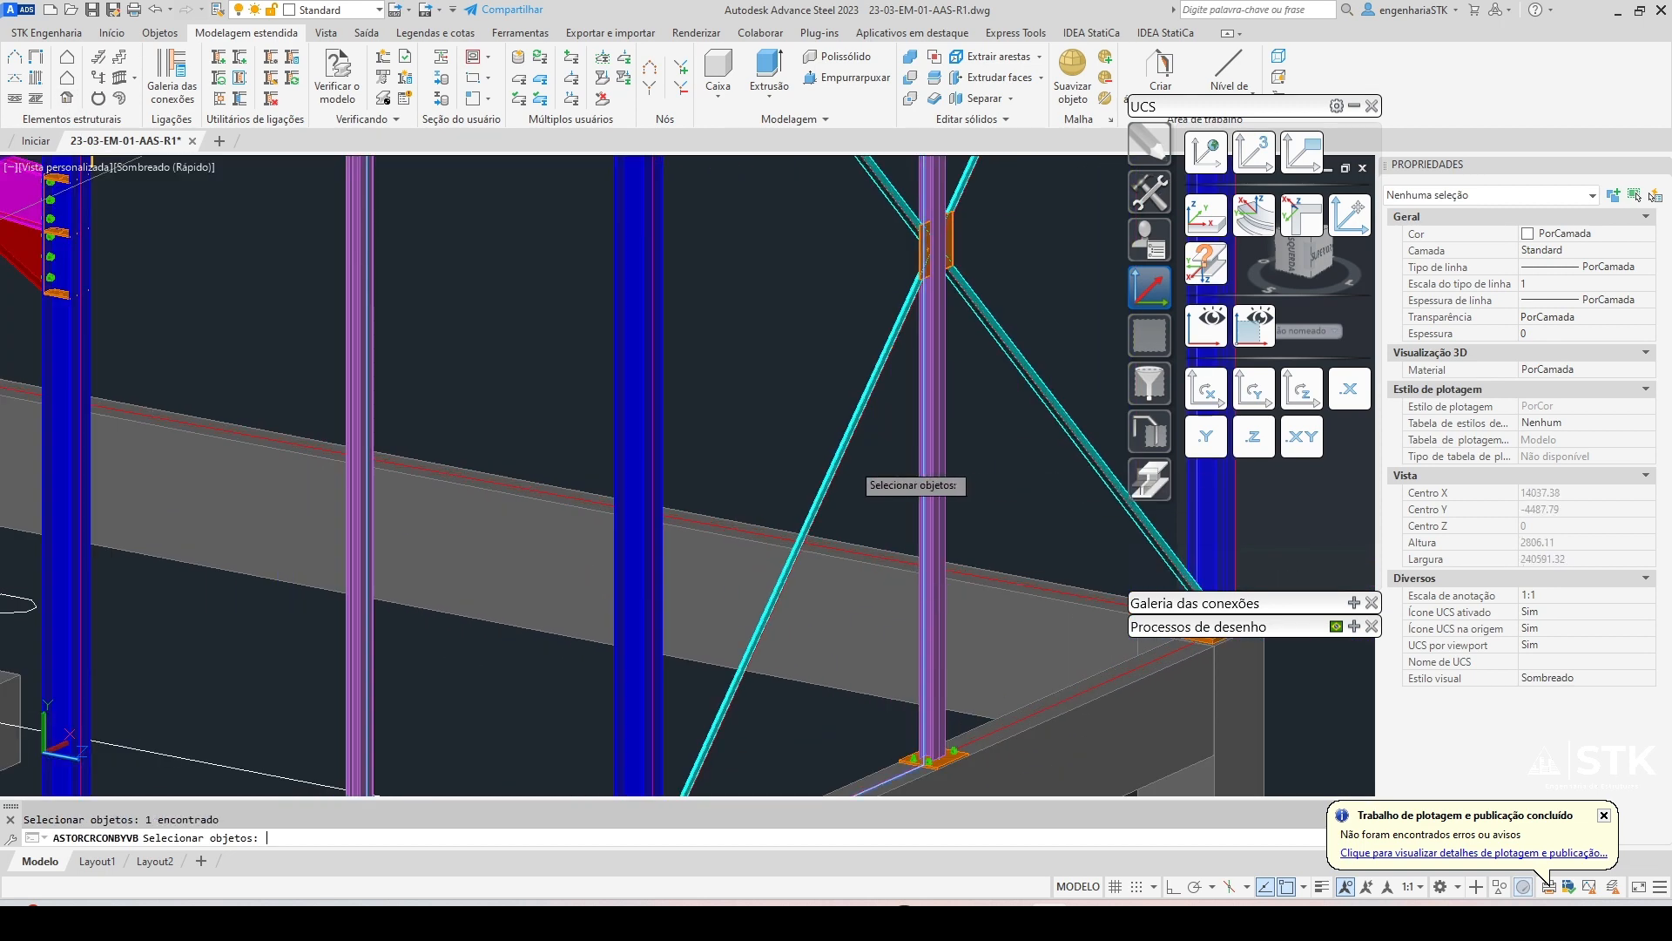
{"action": "key", "text": "Return"}
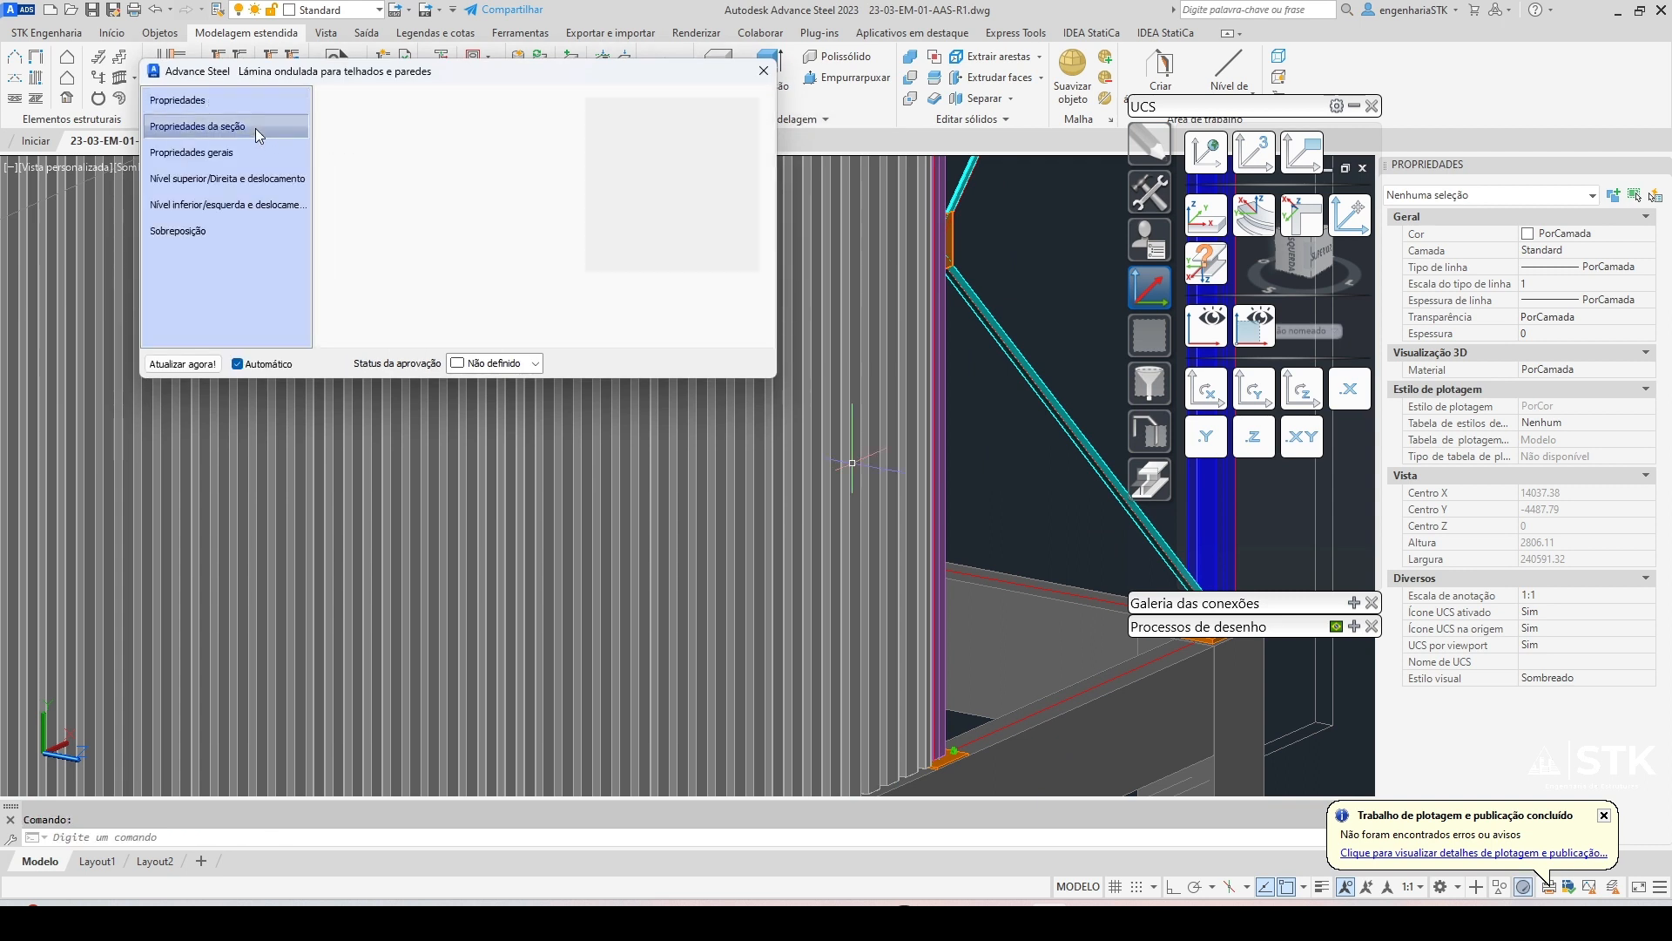
Browse the section classes and Canam profiles available for the side wall sheets, and close the properties
{"action": "left_click", "coordinate": [334, 119]}
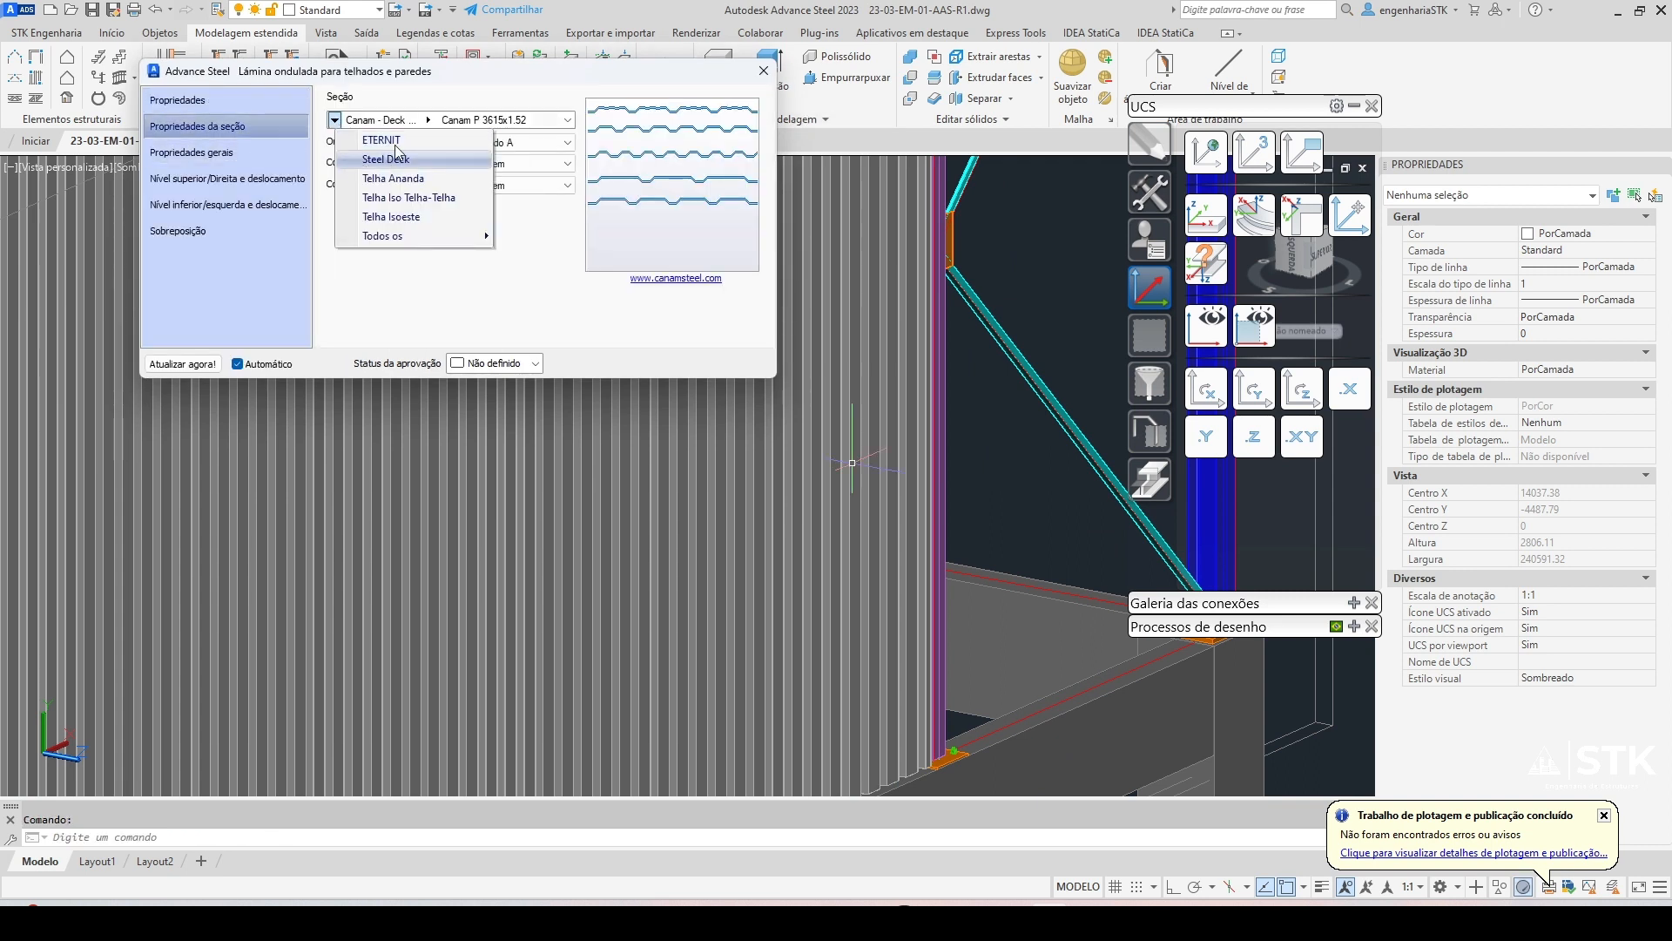
{"action": "left_click", "coordinate": [487, 125]}
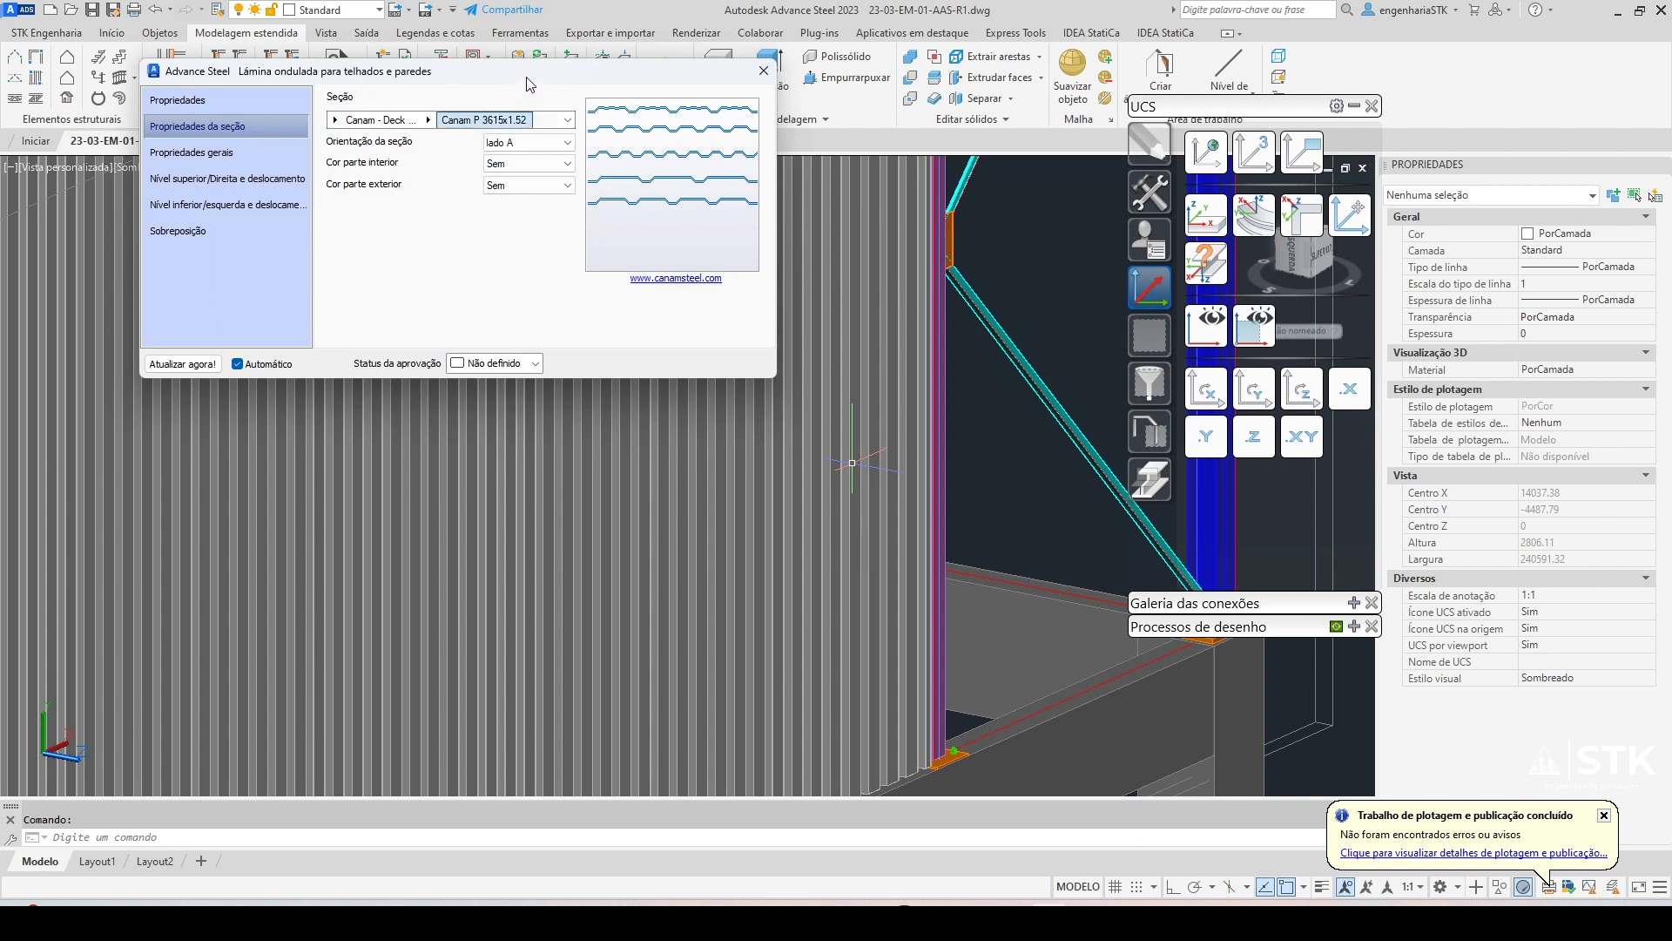
{"action": "left_click", "coordinate": [521, 119]}
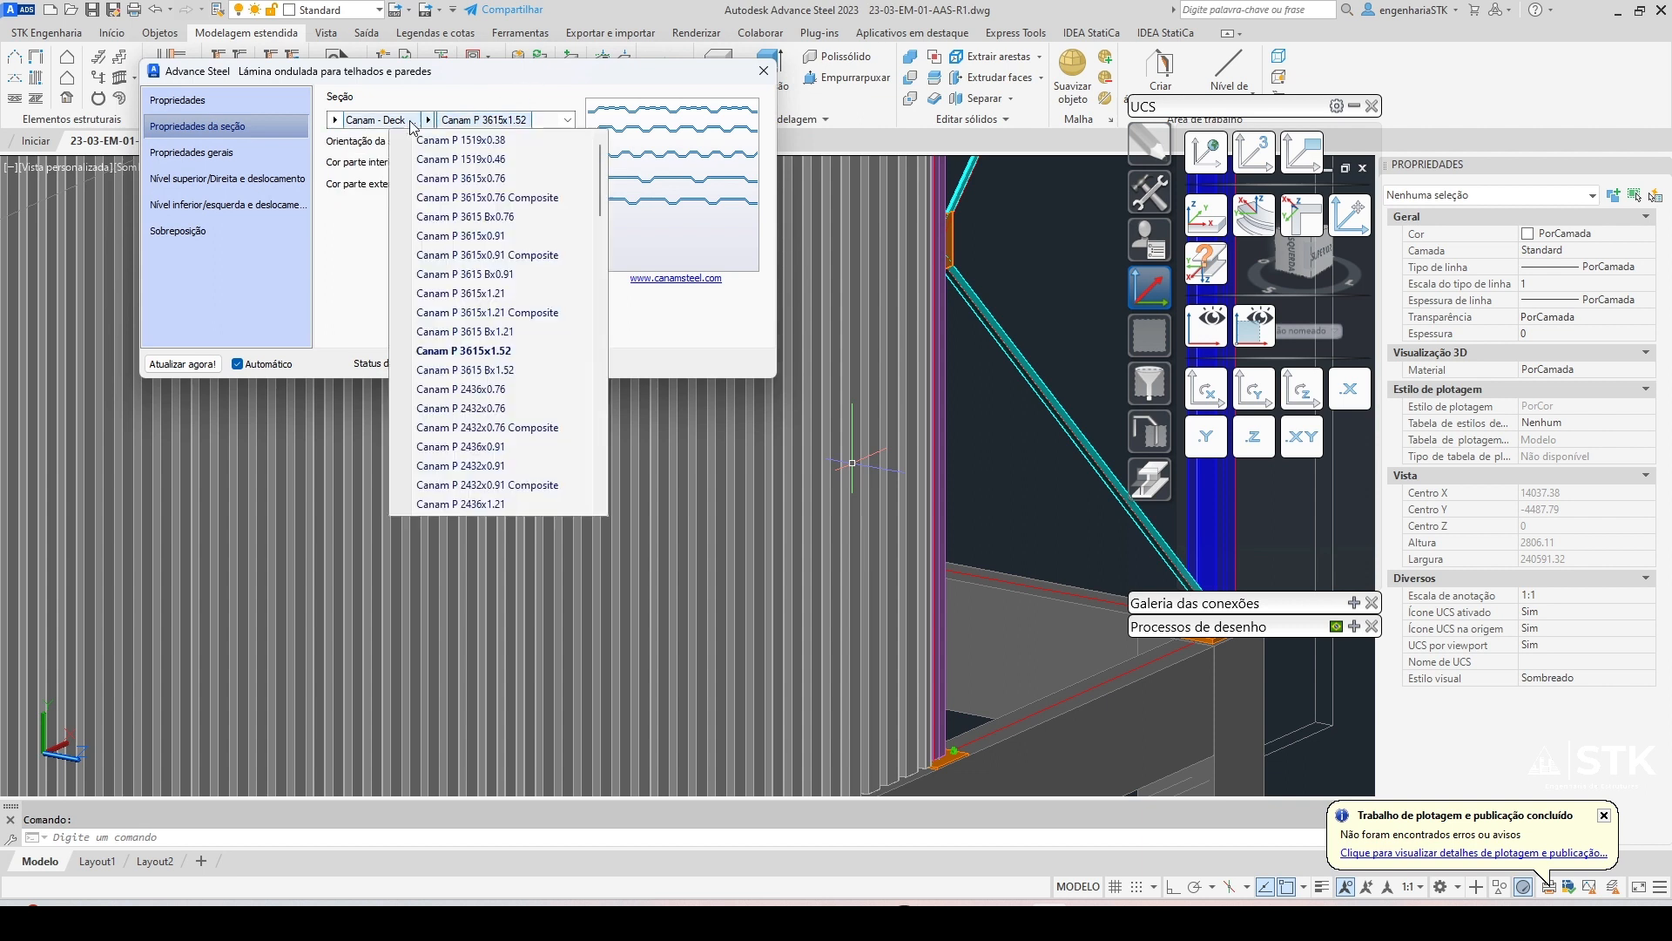
{"action": "left_click", "coordinate": [335, 120]}
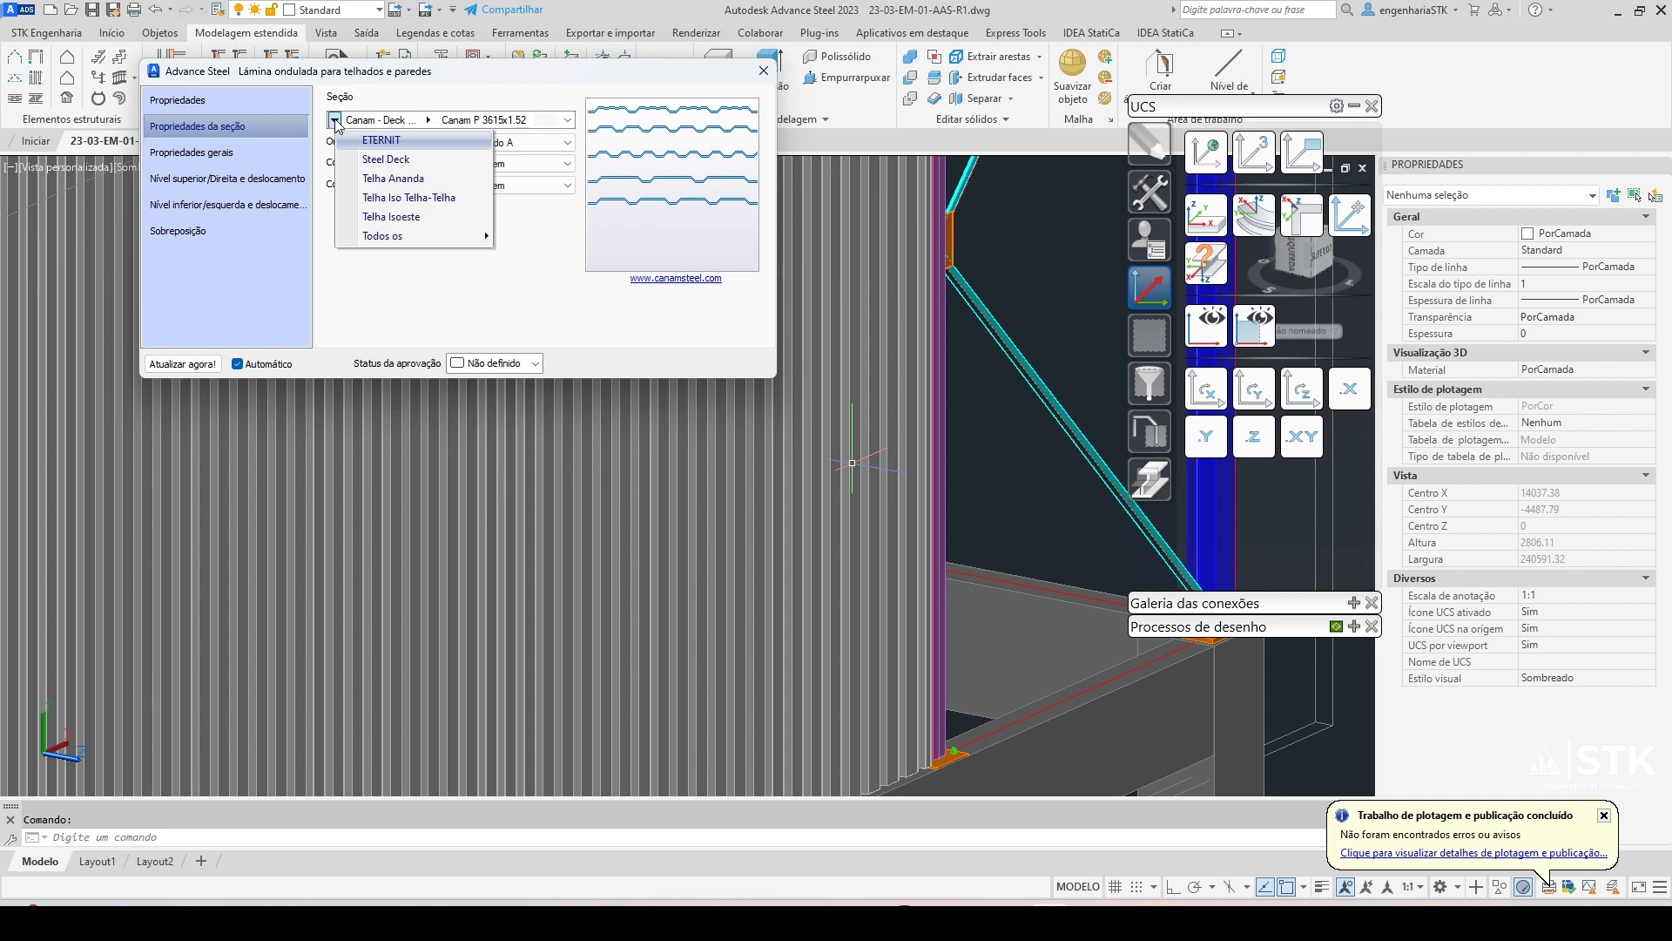
{"action": "left_click", "coordinate": [508, 115]}
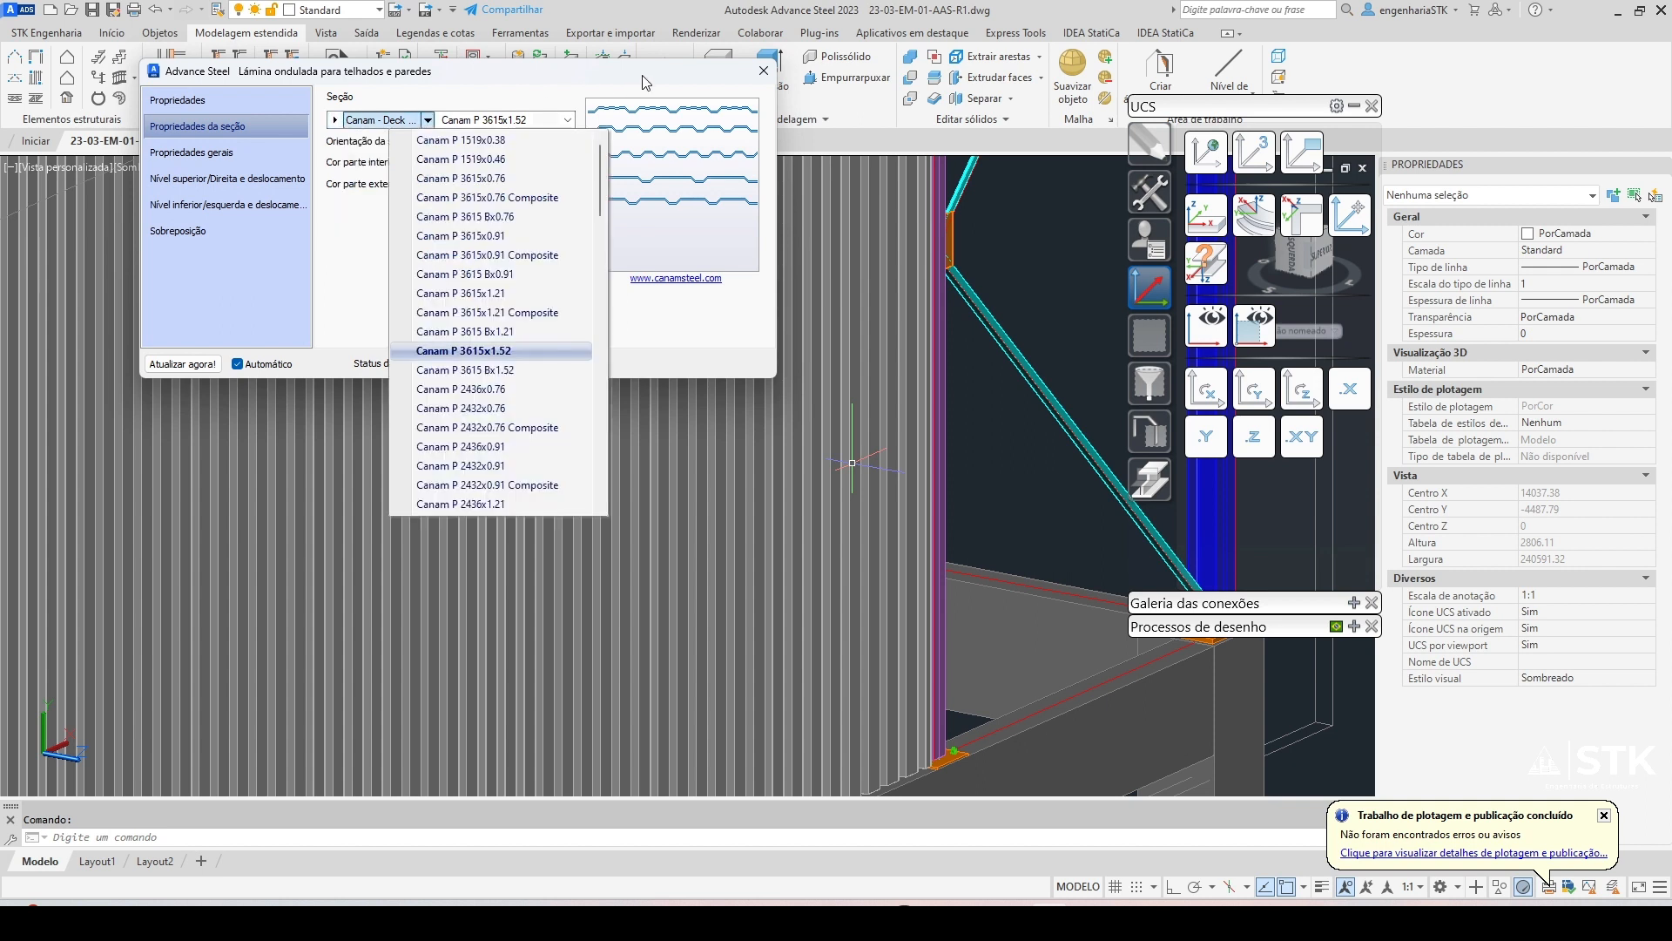
{"action": "left_click", "coordinate": [711, 78]}
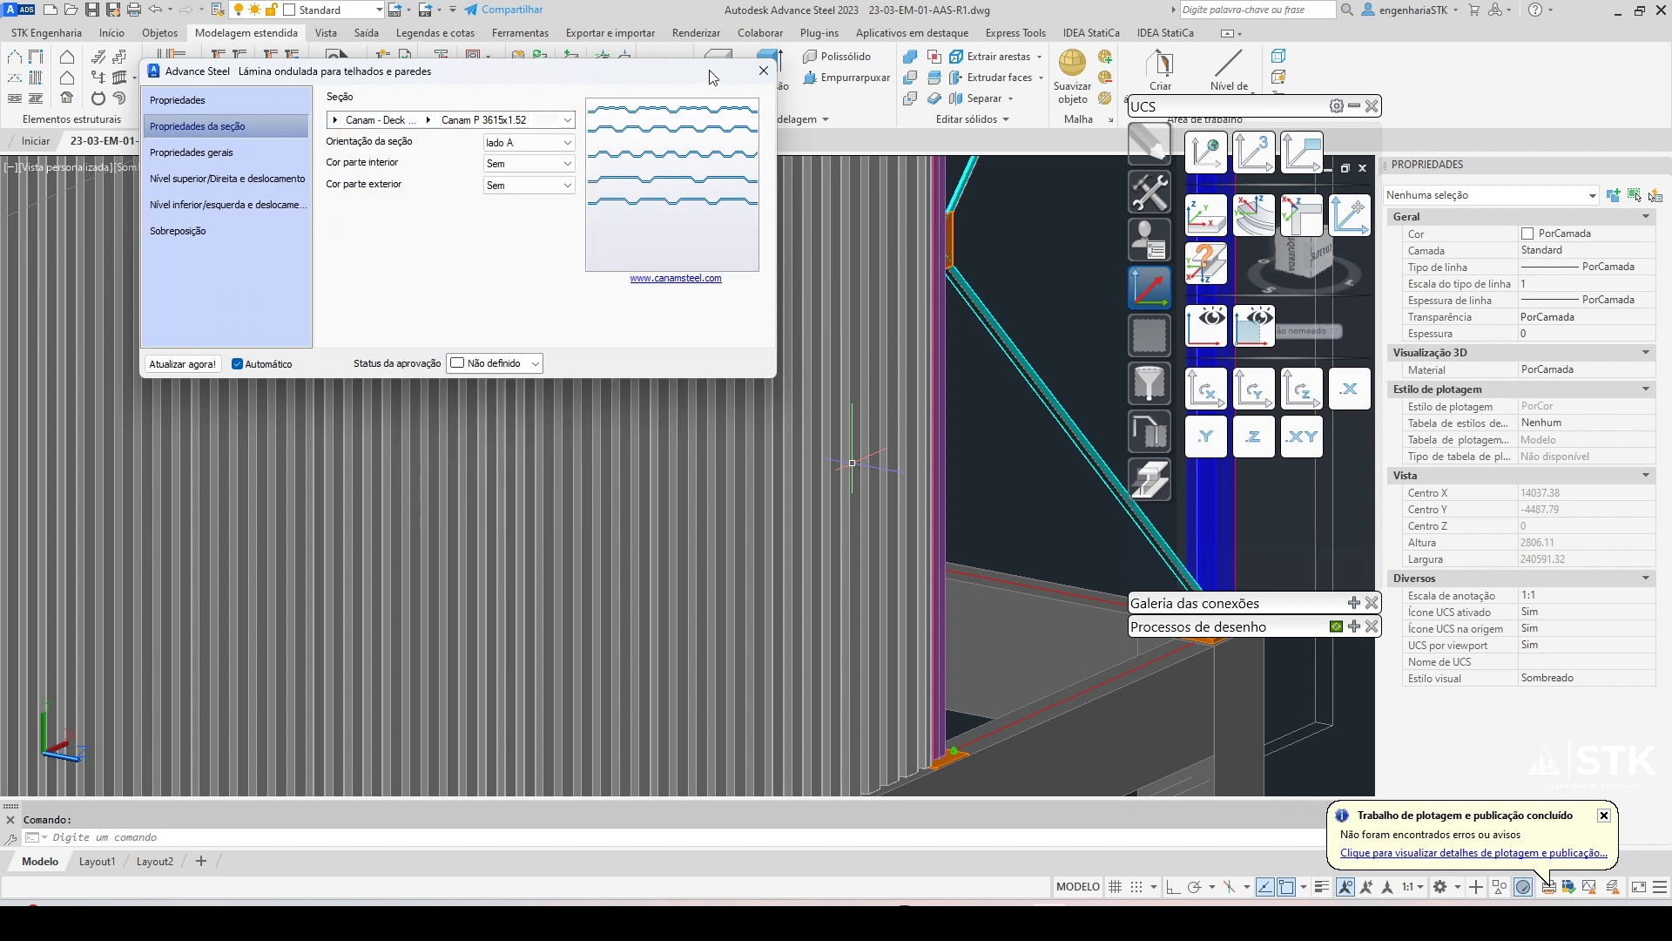
{"action": "left_click", "coordinate": [763, 71]}
Reopen the Advance connection properties from a side wall sheet, checking the general properties and showing the section properties
{"action": "scroll", "coordinate": [583, 439], "scroll_direction": "down", "scroll_amount": 5}
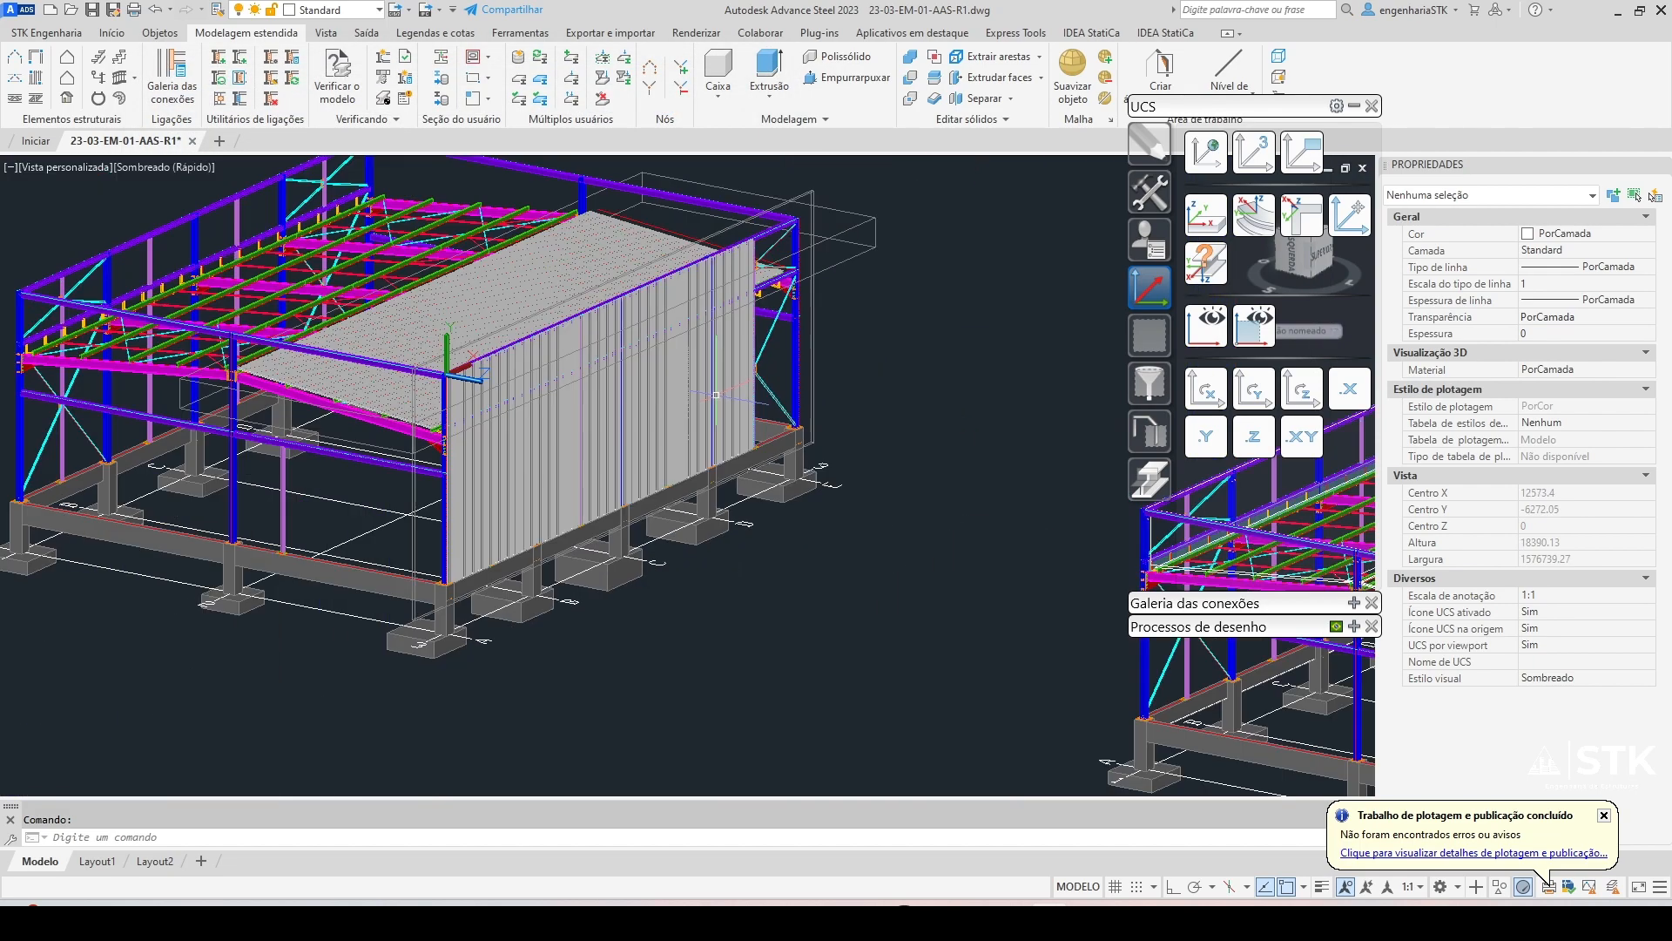
{"action": "scroll", "coordinate": [584, 439], "scroll_direction": "up", "scroll_amount": 3}
{"action": "middle_click_drag", "start_coordinate": [507, 412], "coordinate": [579, 392], "text": "shift"}
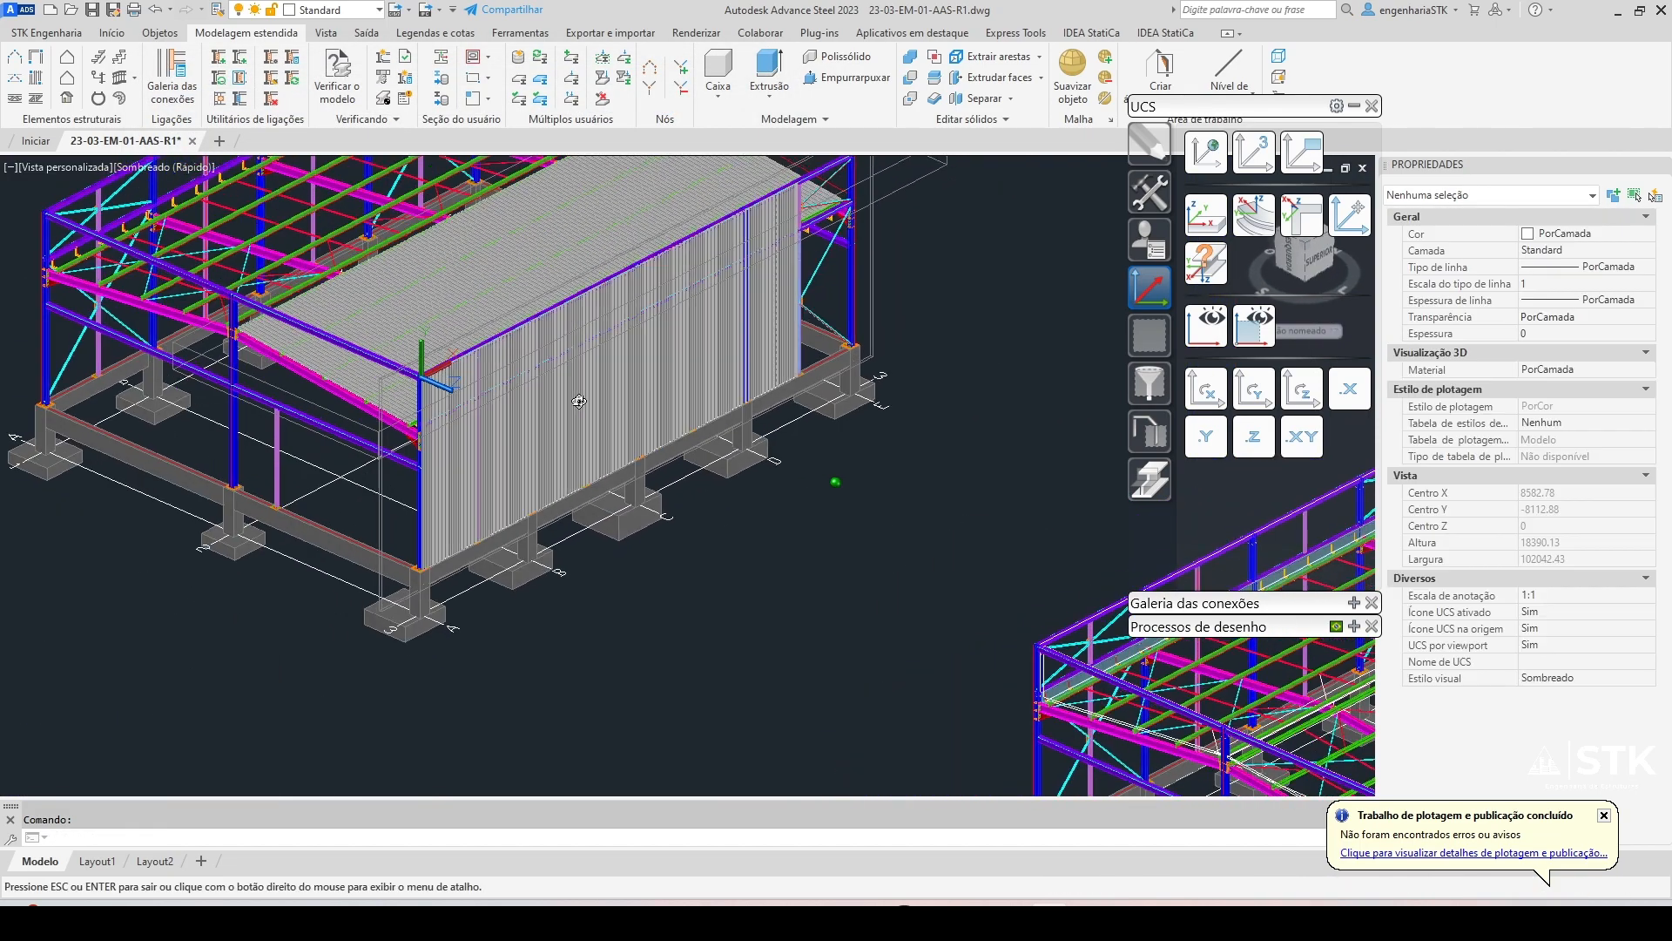
{"action": "left_click", "coordinate": [603, 321]}
{"action": "right_click", "coordinate": [604, 321]}
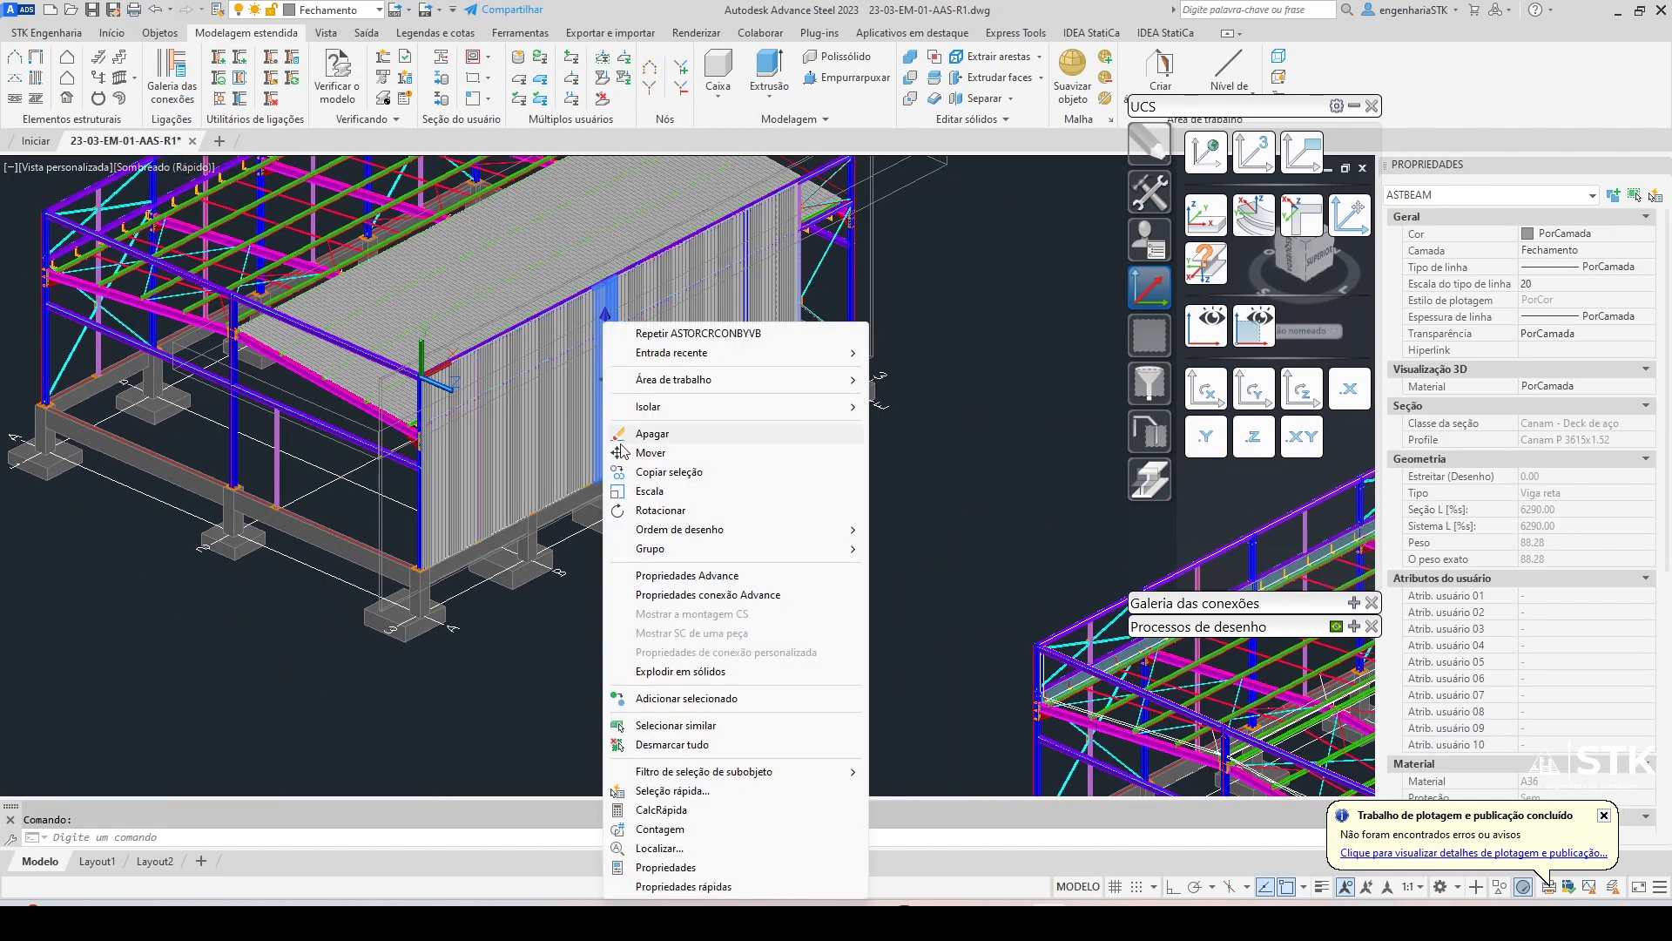
{"action": "left_click", "coordinate": [656, 574]}
{"action": "left_click", "coordinate": [274, 150]}
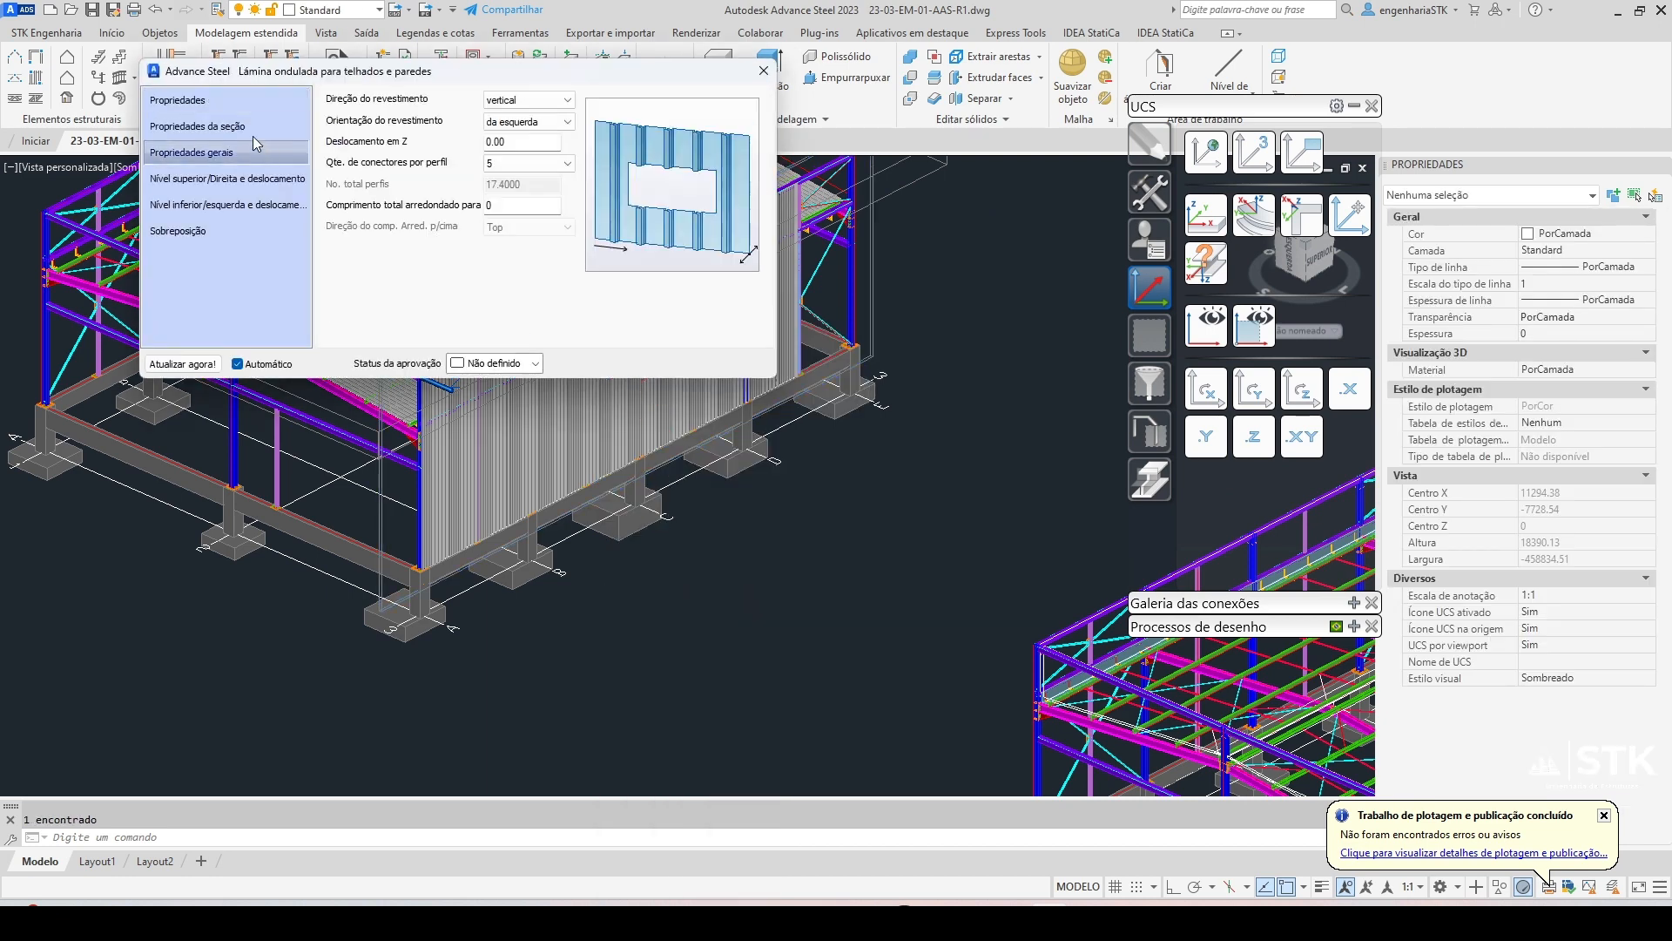
{"action": "left_click", "coordinate": [228, 125]}
{"action": "left_click_drag", "start_coordinate": [518, 67], "coordinate": [634, 59]}
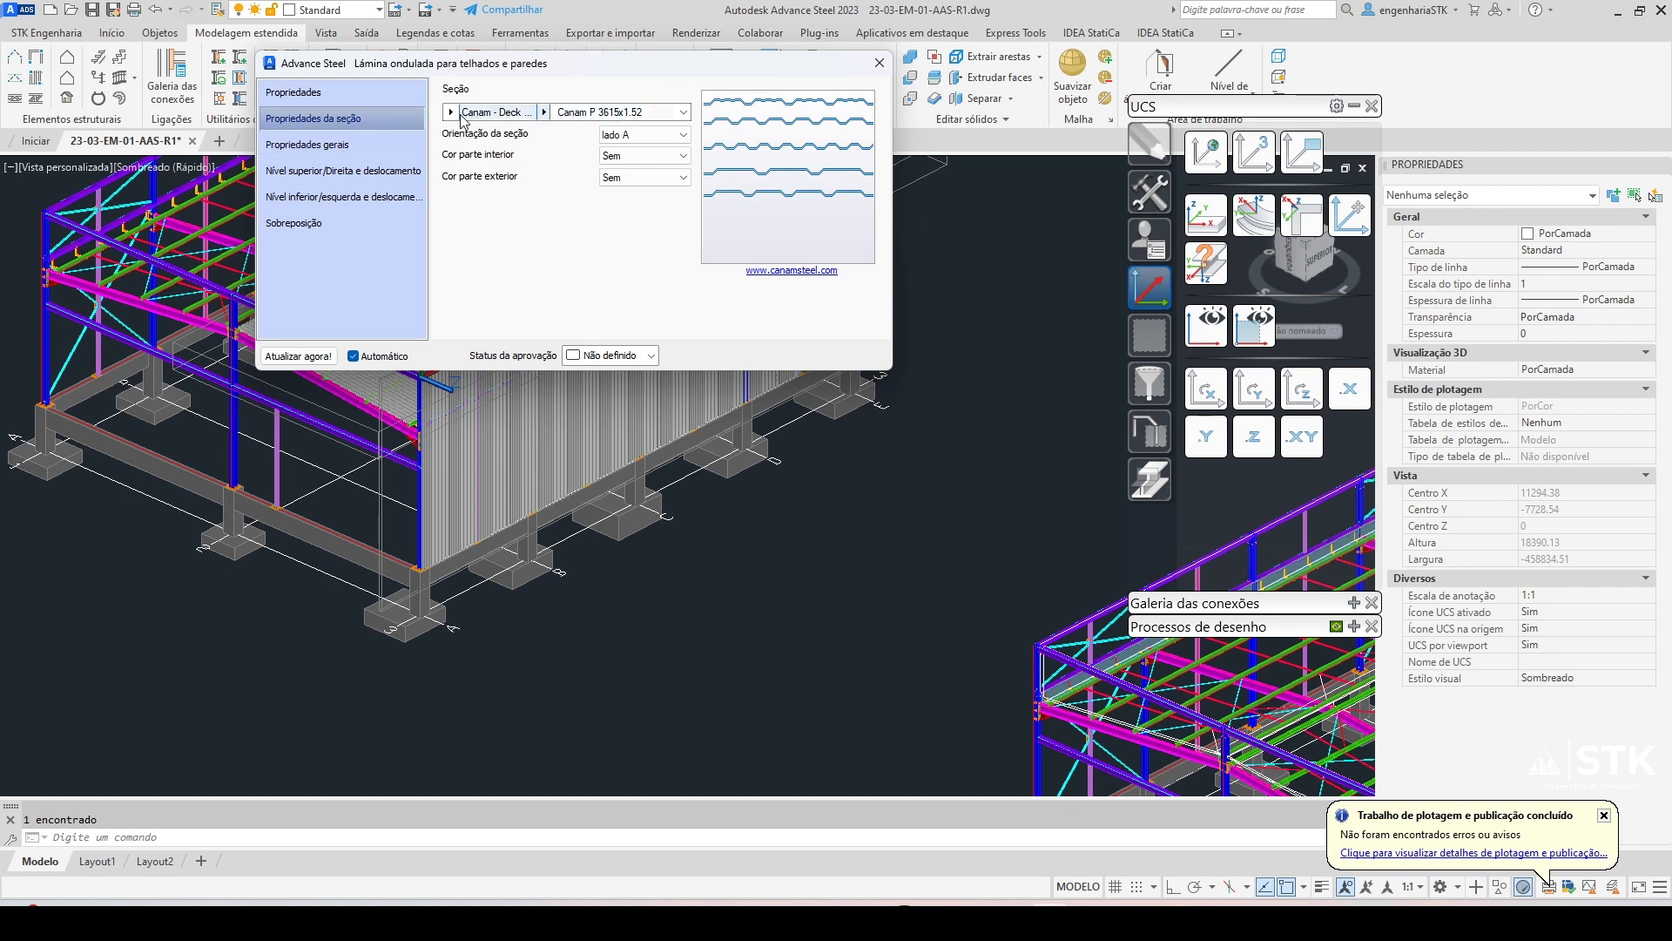
Look through the deck profiles and the sheet manufacturers' section classes for the wall cladding, and close the connection properties
{"action": "left_click", "coordinate": [540, 114]}
{"action": "left_click", "coordinate": [540, 114]}
{"action": "left_click", "coordinate": [544, 114]}
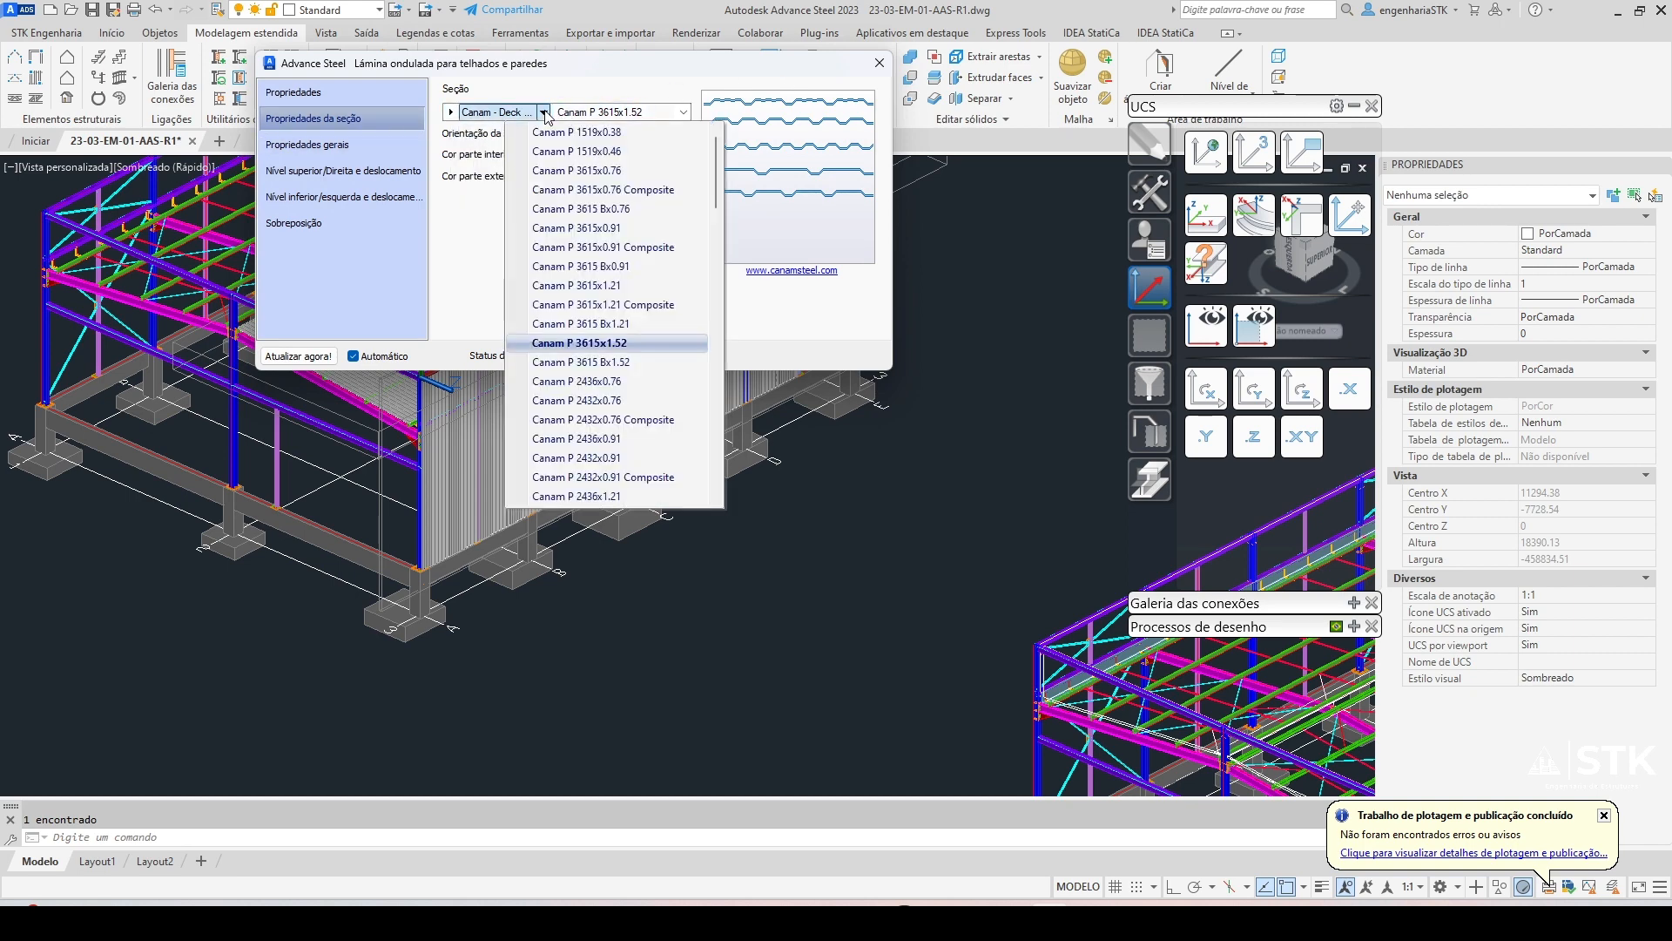
{"action": "left_click", "coordinate": [452, 113]}
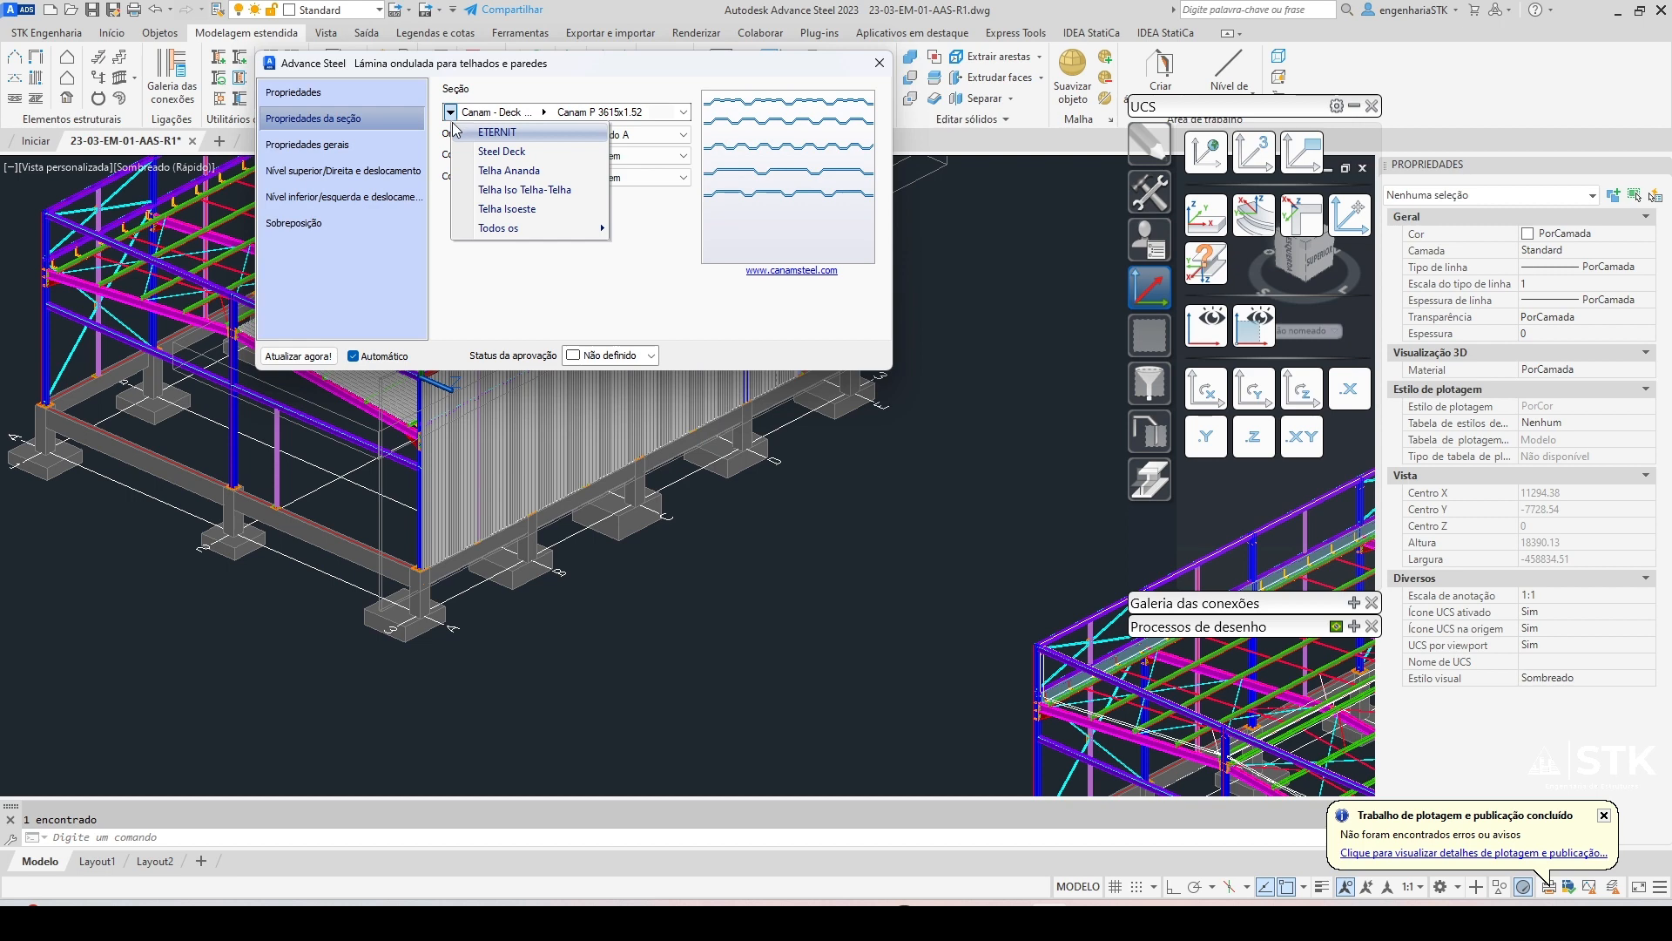
{"action": "left_click_drag", "start_coordinate": [560, 59], "coordinate": [576, 65]}
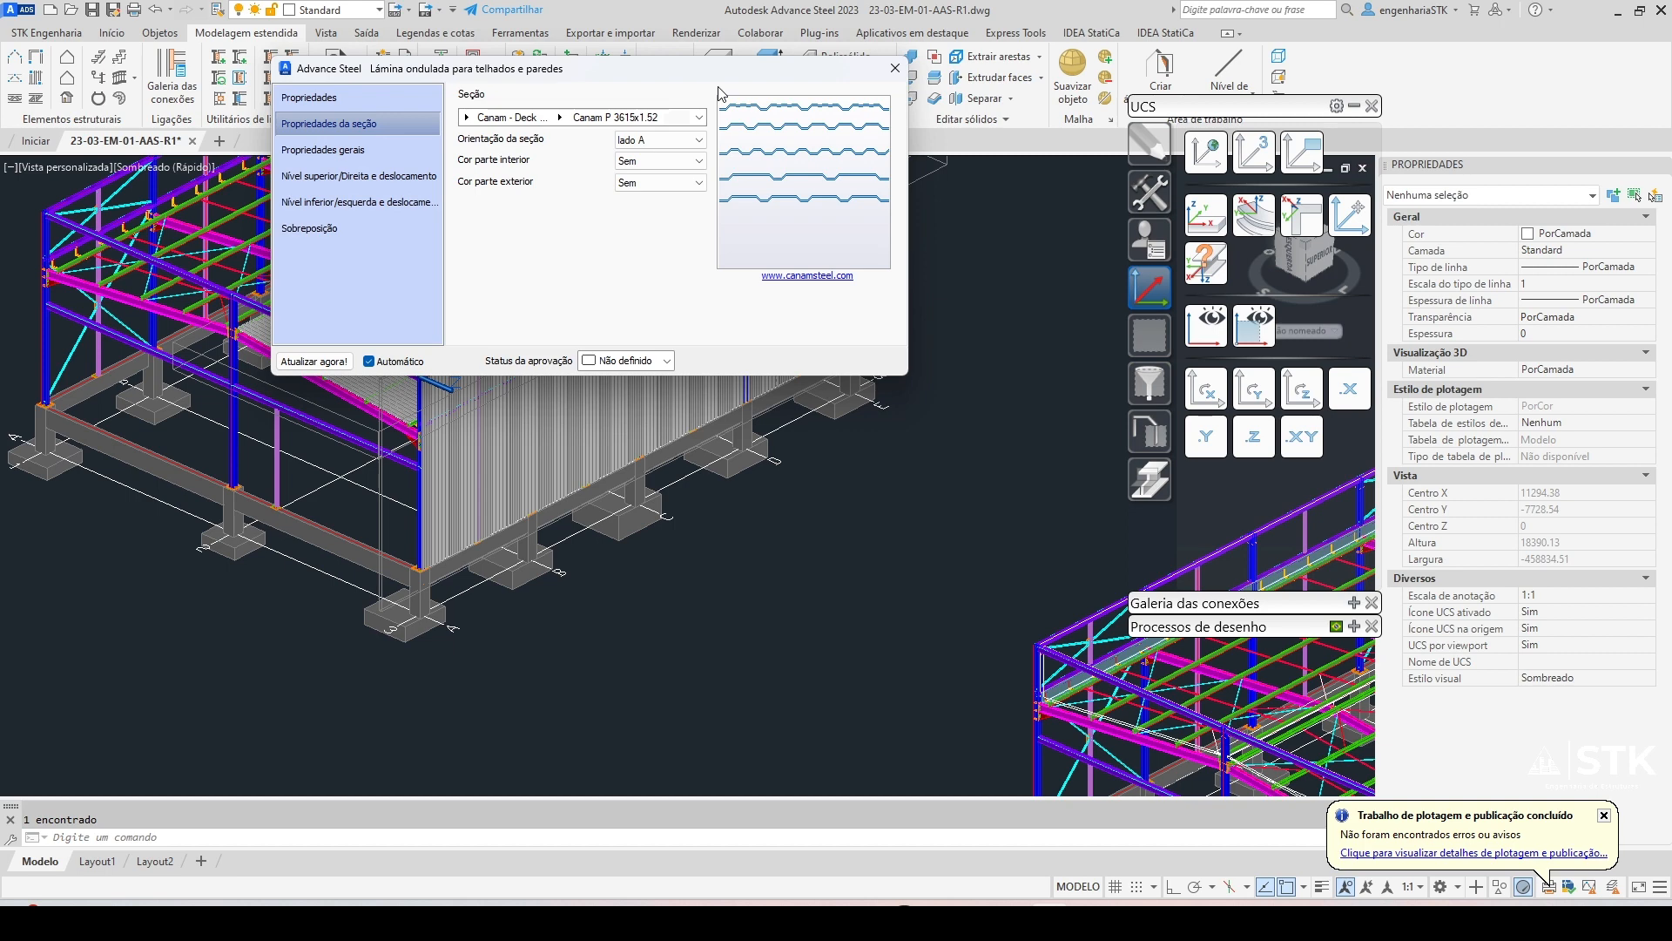
{"action": "left_click_drag", "start_coordinate": [721, 71], "coordinate": [806, 148]}
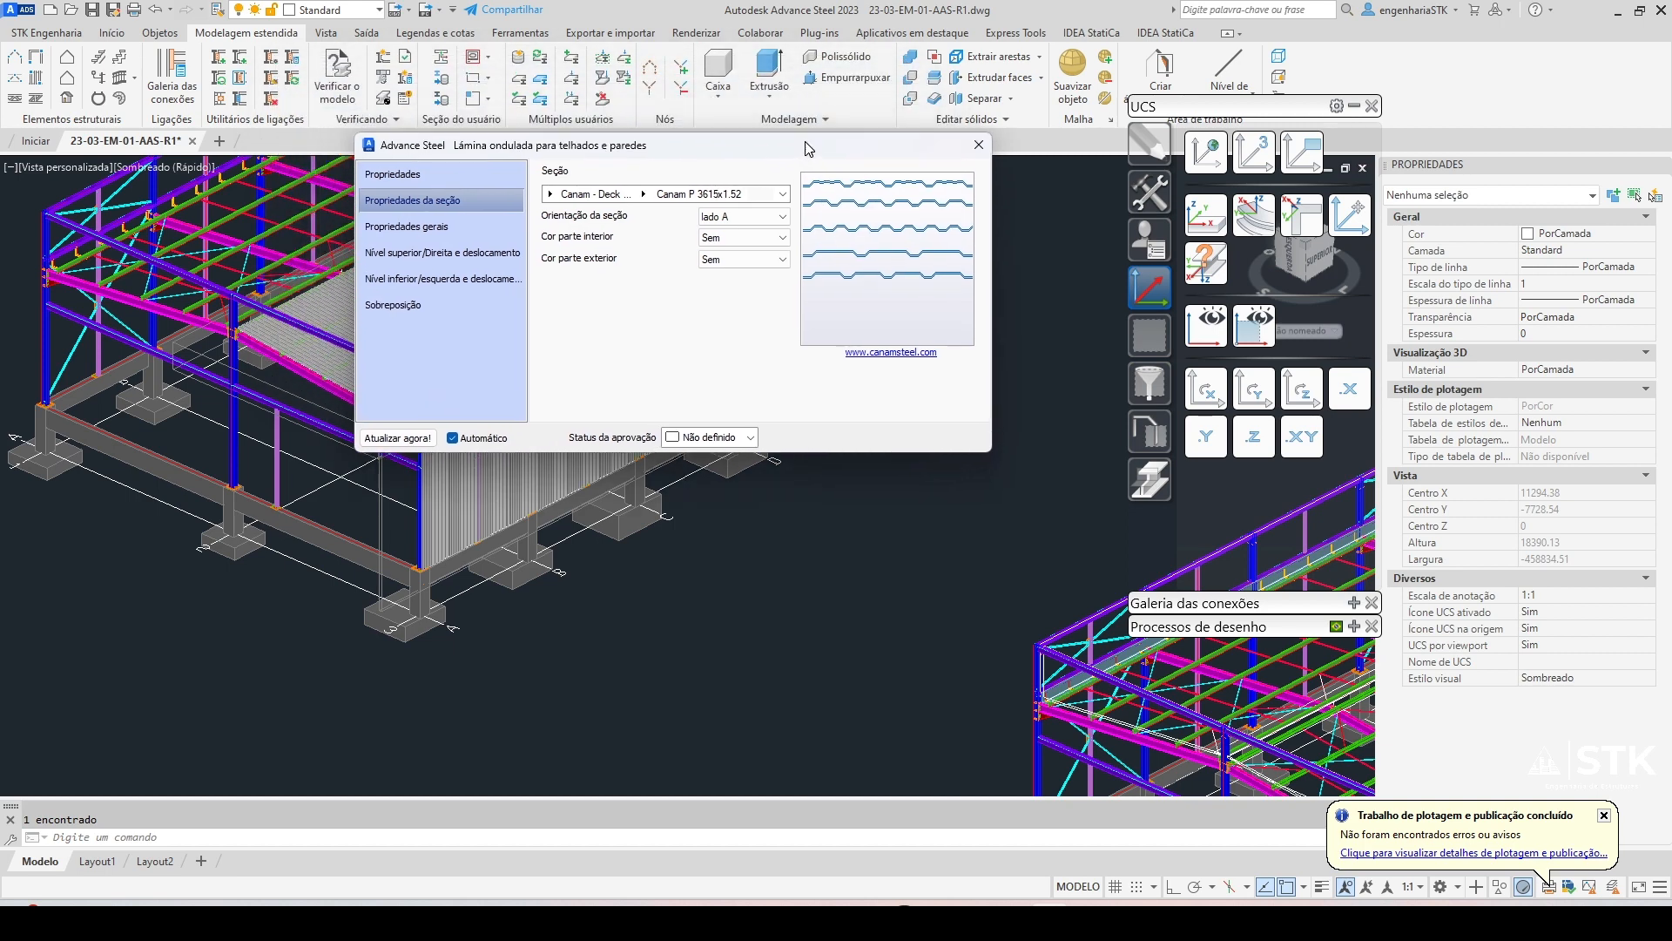
{"action": "left_click", "coordinate": [978, 146]}
{"action": "key", "text": "Escape"}
Delete the side wall's cladding area together with its corrugated sheets
{"action": "middle_click_drag", "start_coordinate": [965, 348], "coordinate": [732, 422], "text": "shift"}
{"action": "scroll", "coordinate": [555, 430], "scroll_direction": "up", "scroll_amount": 5}
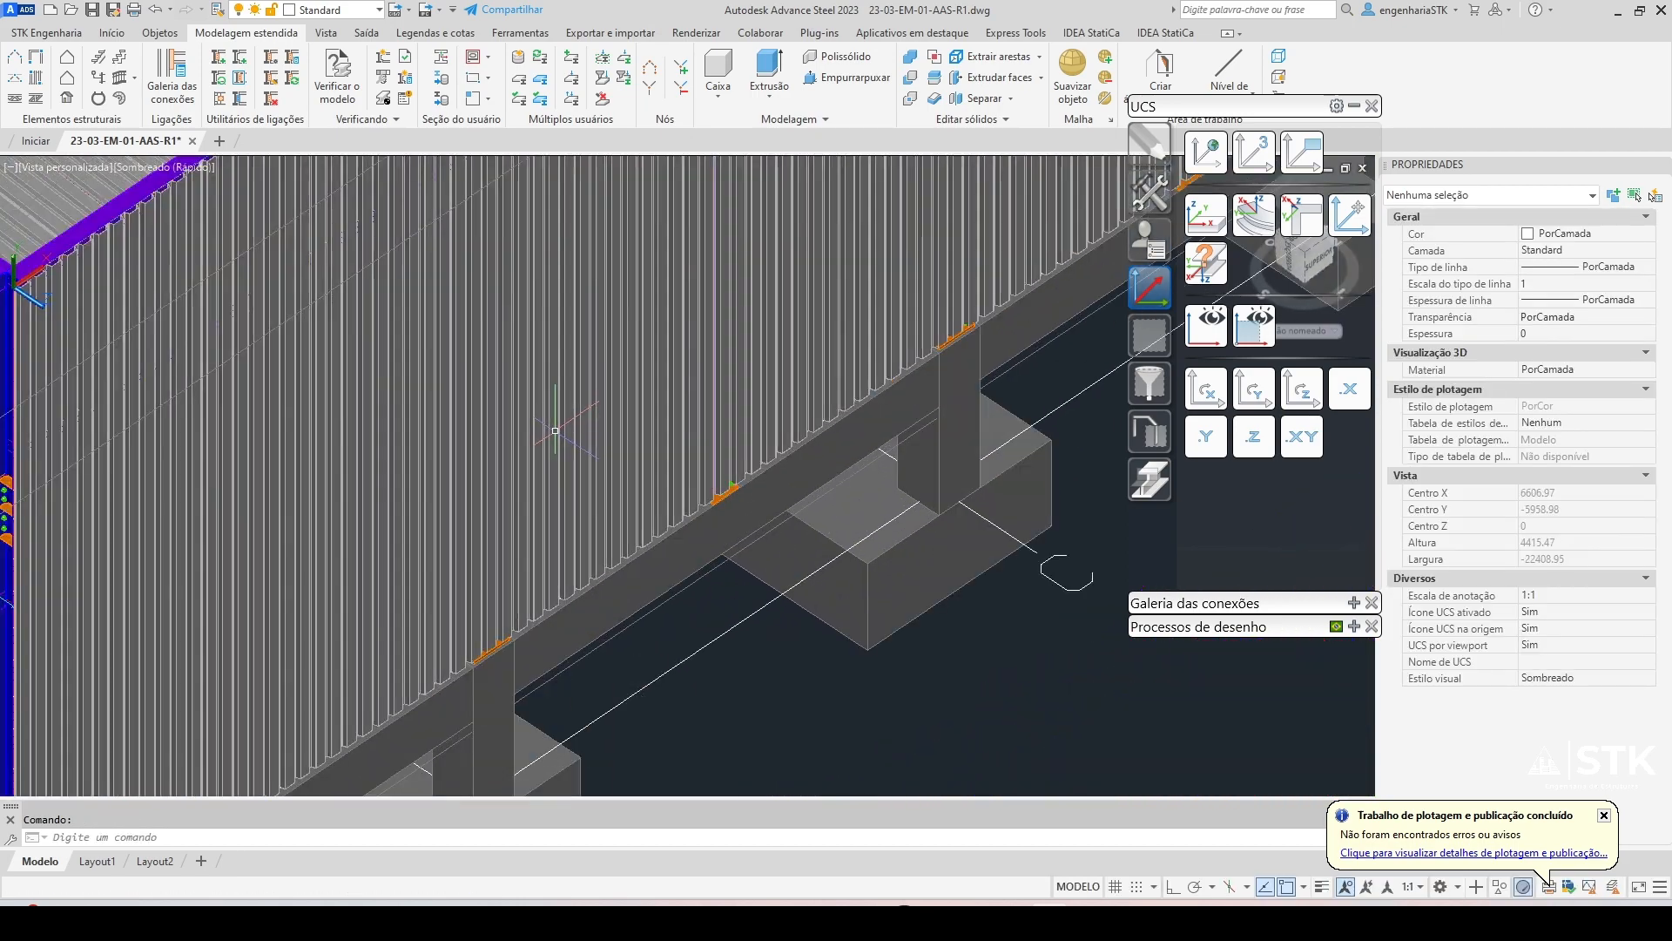
{"action": "left_click", "coordinate": [688, 411]}
{"action": "key", "text": "Delete"}
{"action": "scroll", "coordinate": [687, 412], "scroll_direction": "down", "scroll_amount": 5}
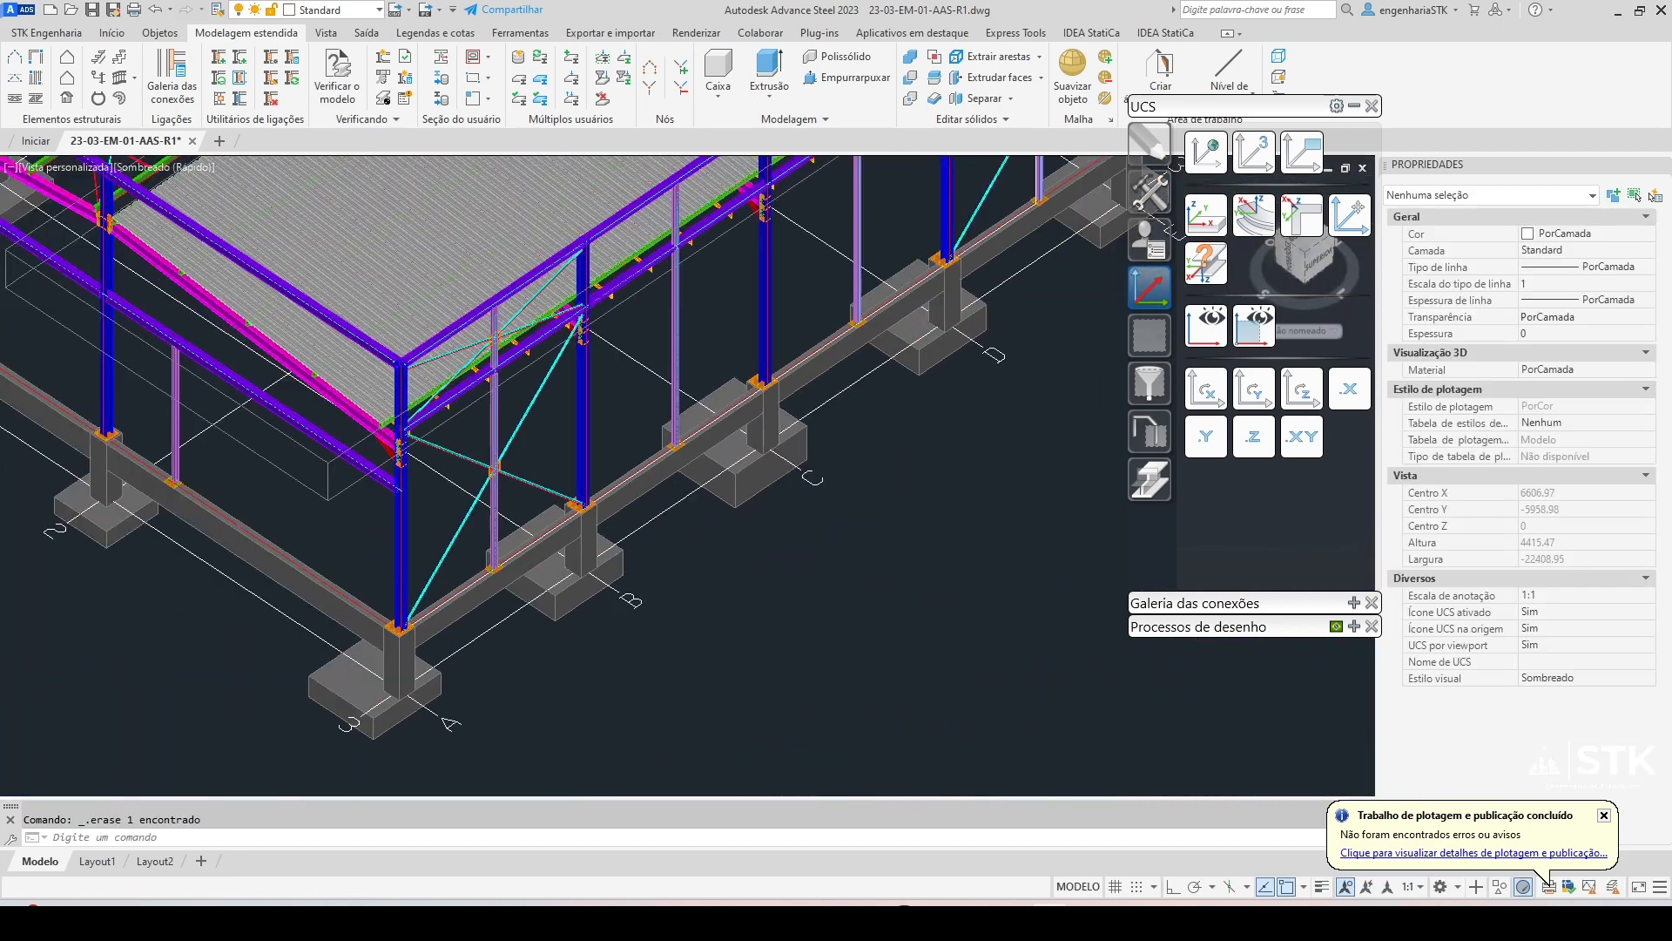
Examine the existing wall contour above the end roof beam of the other building, between the beam slope and parapet
{"action": "middle_click_drag", "start_coordinate": [954, 553], "coordinate": [881, 430], "text": "shift"}
{"action": "scroll", "coordinate": [375, 362], "scroll_direction": "up", "scroll_amount": 9}
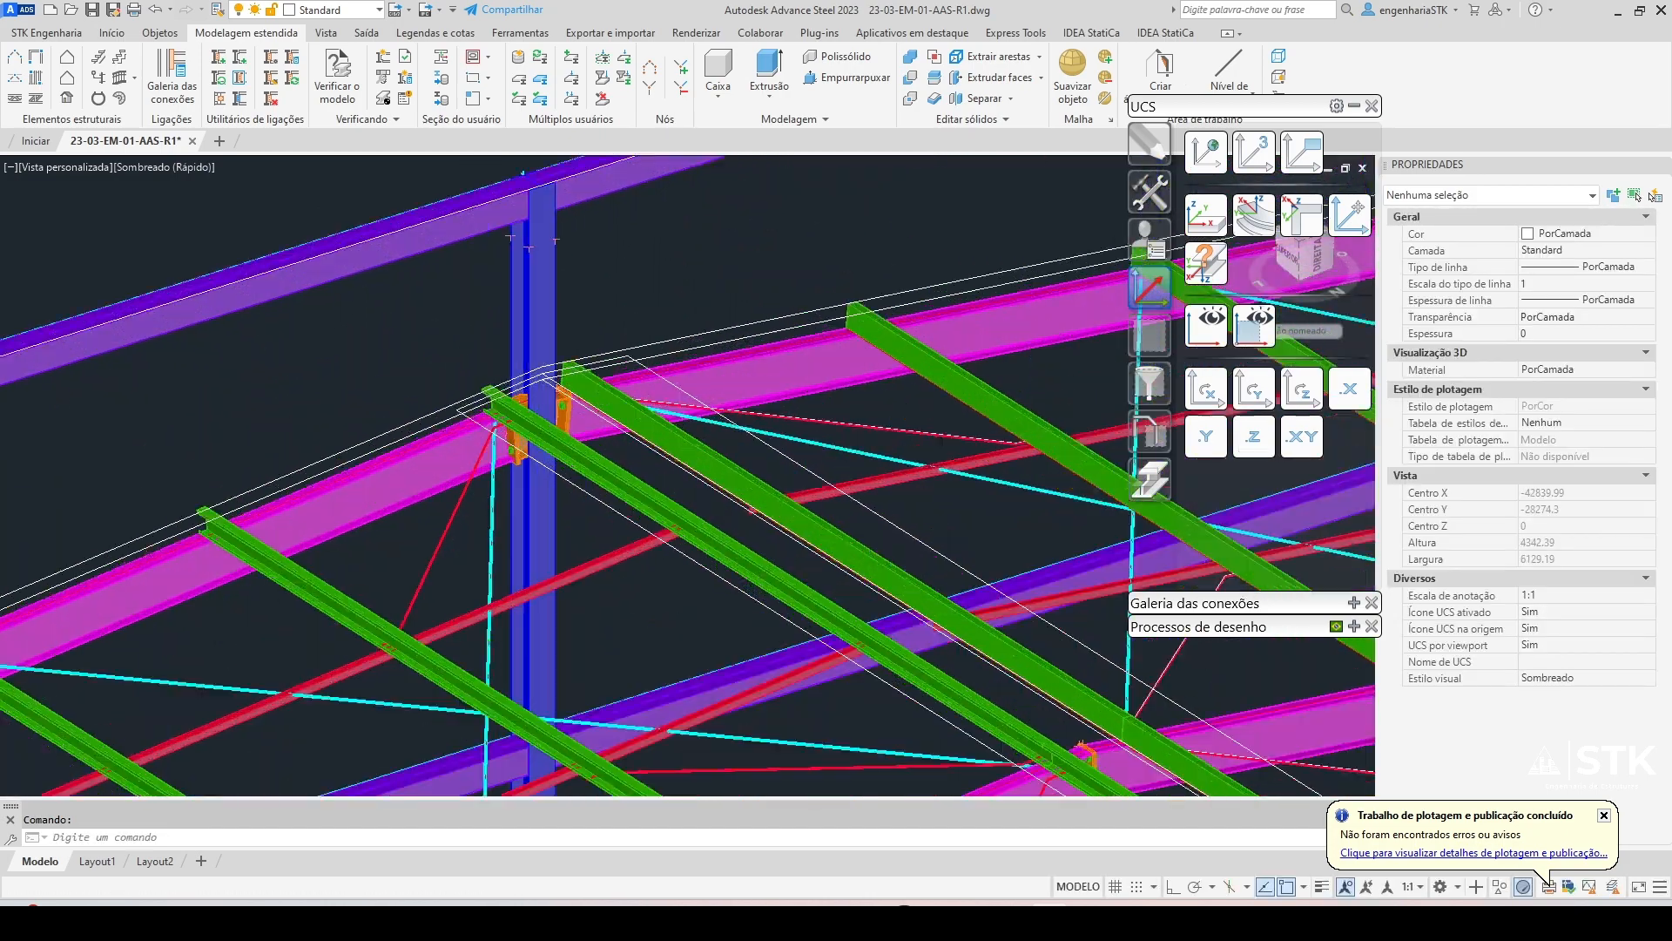
{"action": "left_click", "coordinate": [675, 304]}
{"action": "scroll", "coordinate": [720, 411], "scroll_direction": "down", "scroll_amount": 4}
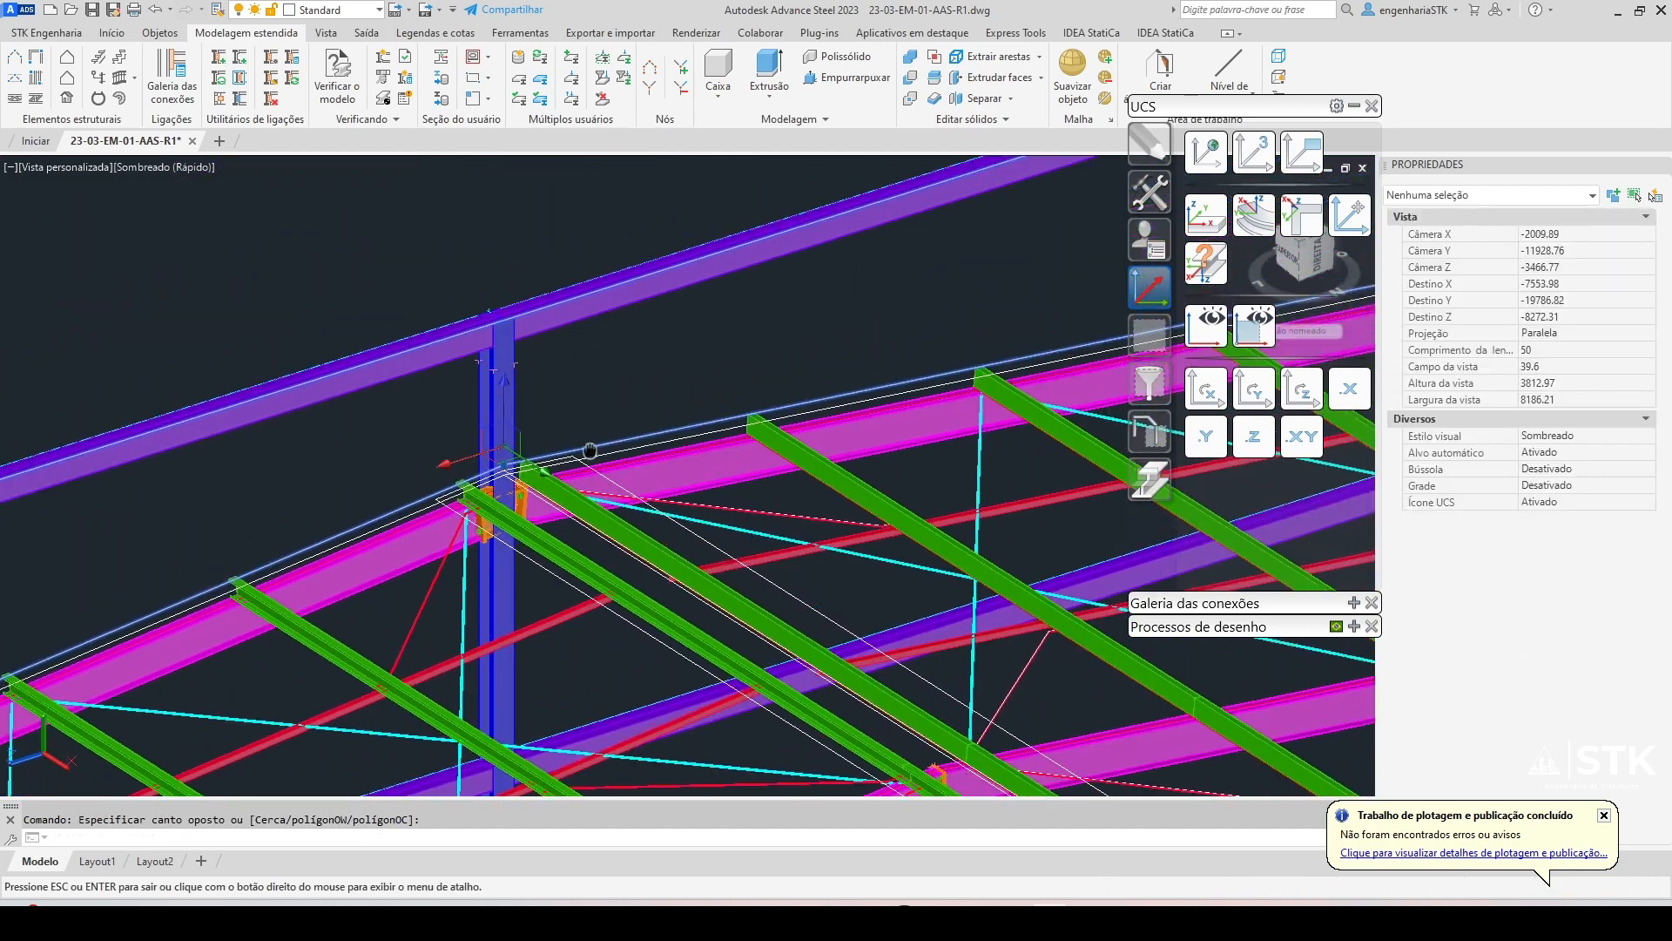
{"action": "scroll", "coordinate": [444, 413], "scroll_direction": "down", "scroll_amount": 5}
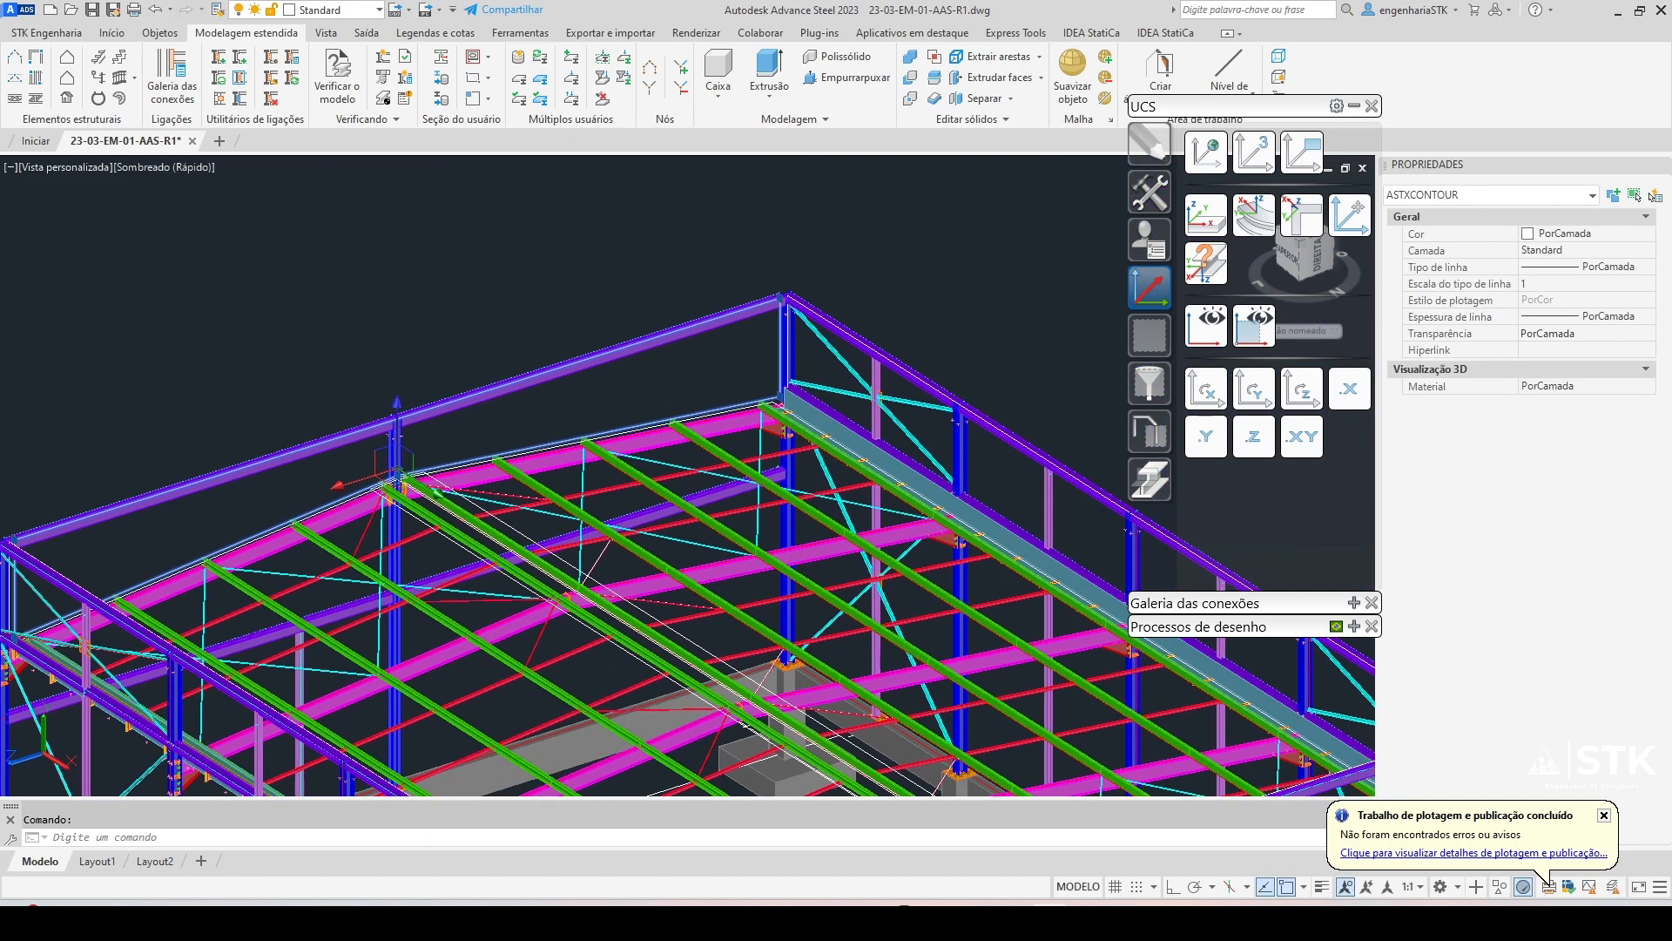
{"action": "scroll", "coordinate": [496, 418], "scroll_direction": "up", "scroll_amount": 4}
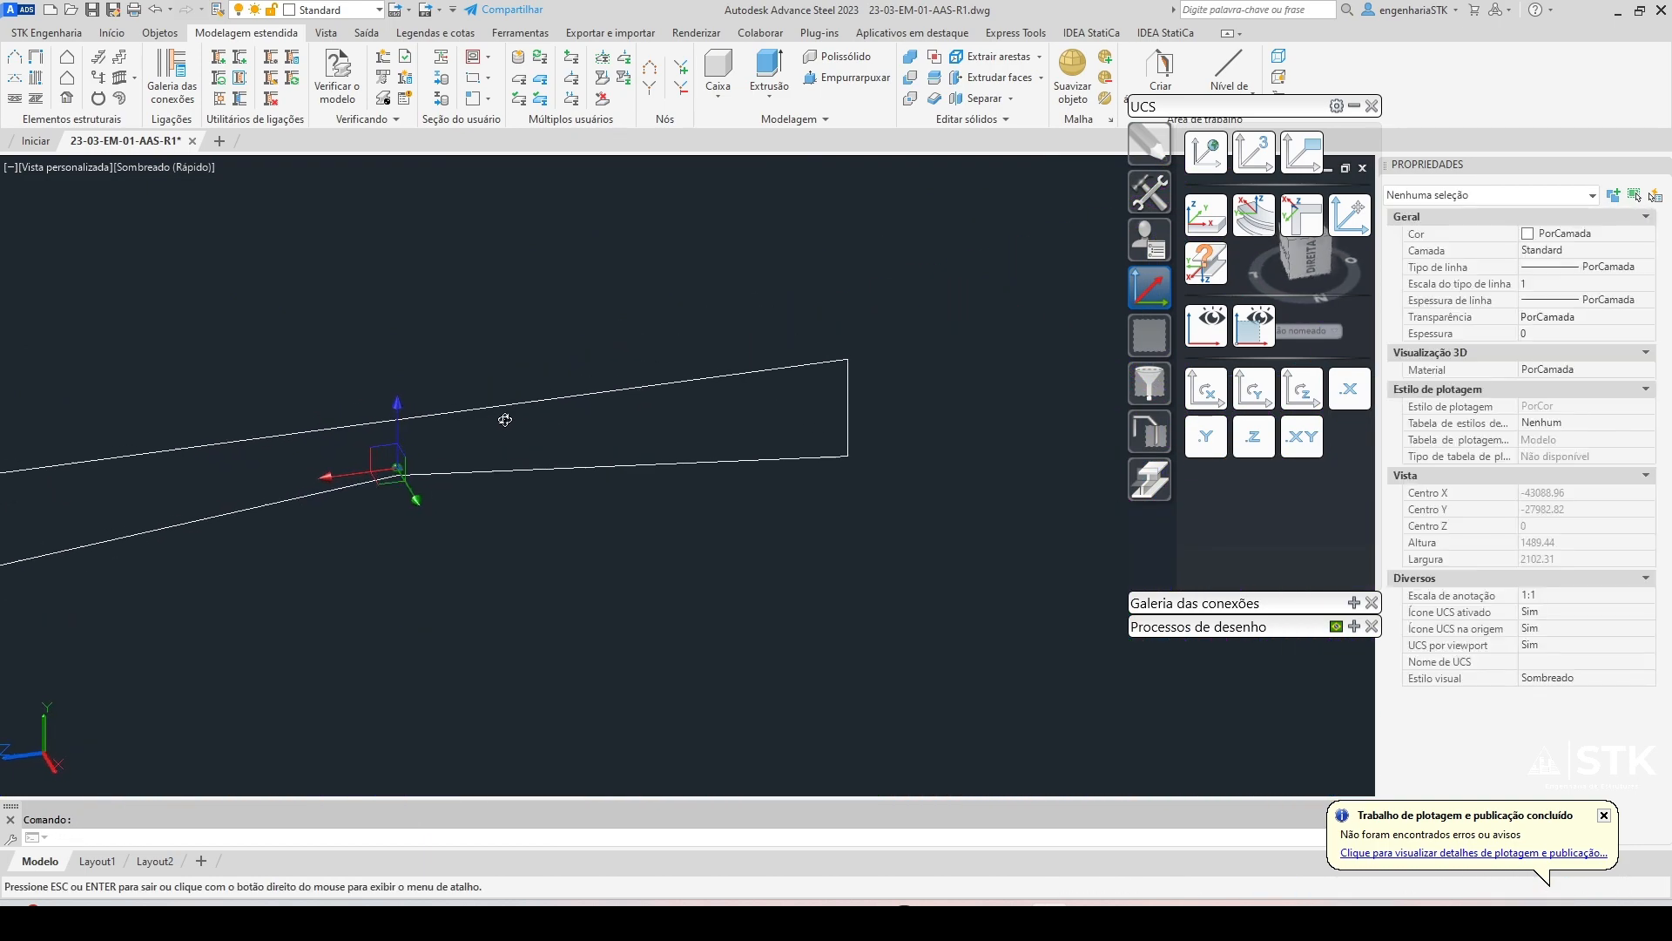
{"action": "middle_click_drag", "start_coordinate": [322, 453], "coordinate": [1099, 370]}
{"action": "middle_click_drag", "start_coordinate": [836, 393], "coordinate": [756, 408], "text": "shift"}
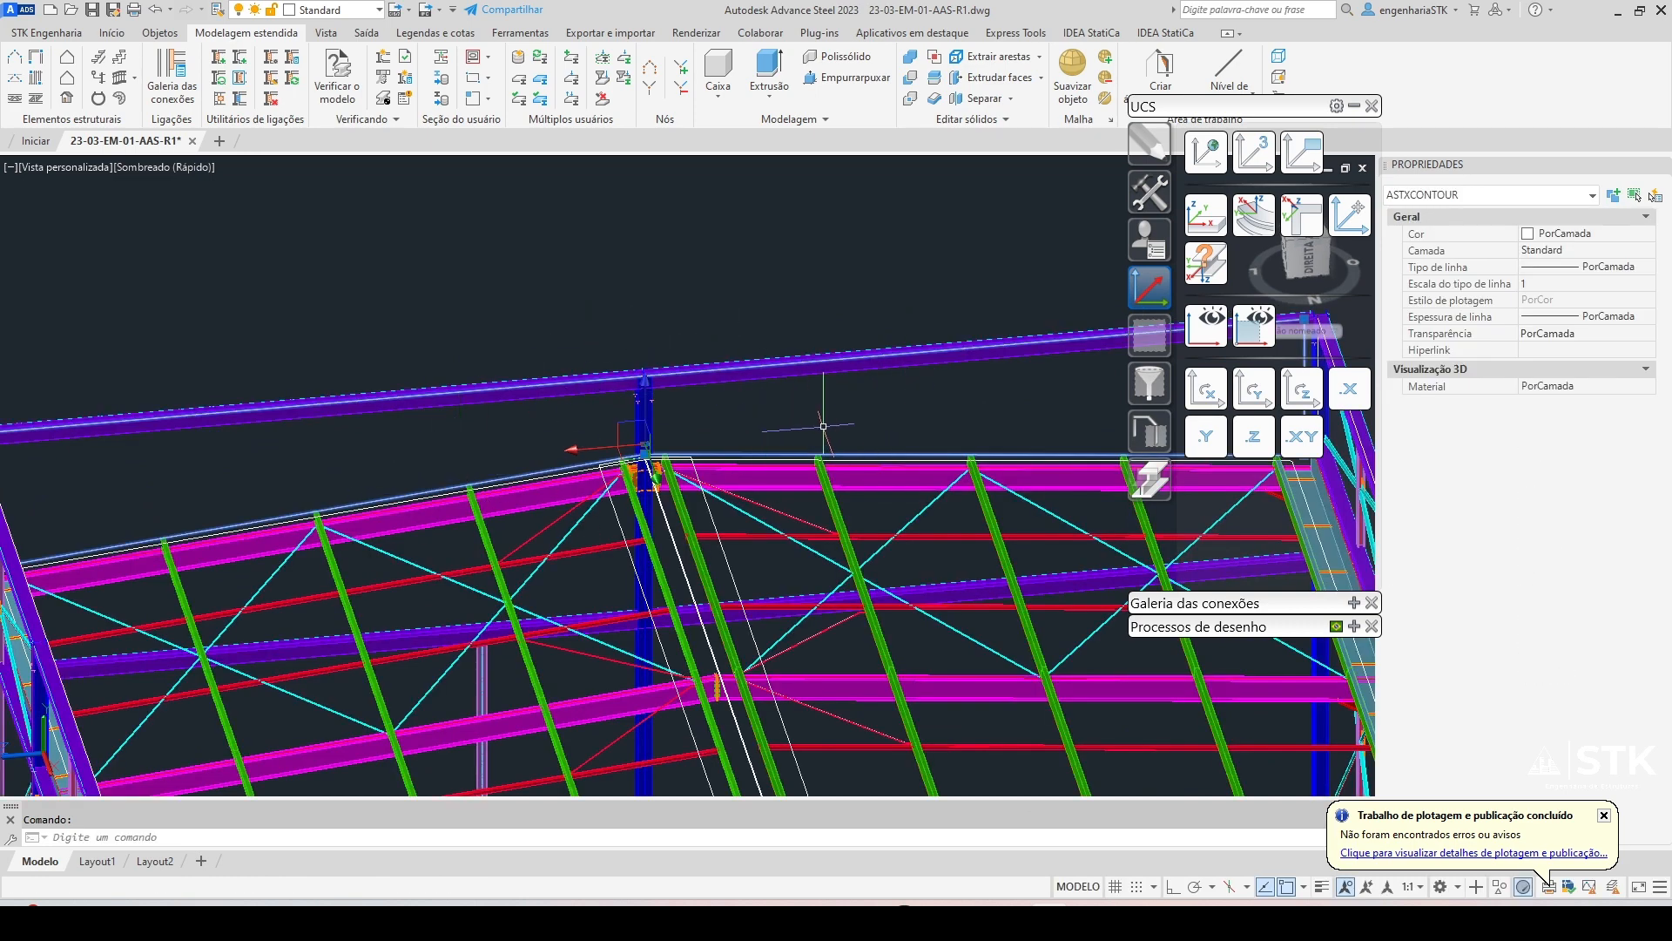
{"action": "middle_click_drag", "start_coordinate": [846, 432], "coordinate": [773, 439], "text": "shift"}
{"action": "key", "text": "Escape"}
Create corrugated sheet cladding on the wall contour between the sloping end roof beam and the parapet beam
{"action": "scroll", "coordinate": [815, 406], "scroll_direction": "down", "scroll_amount": 2}
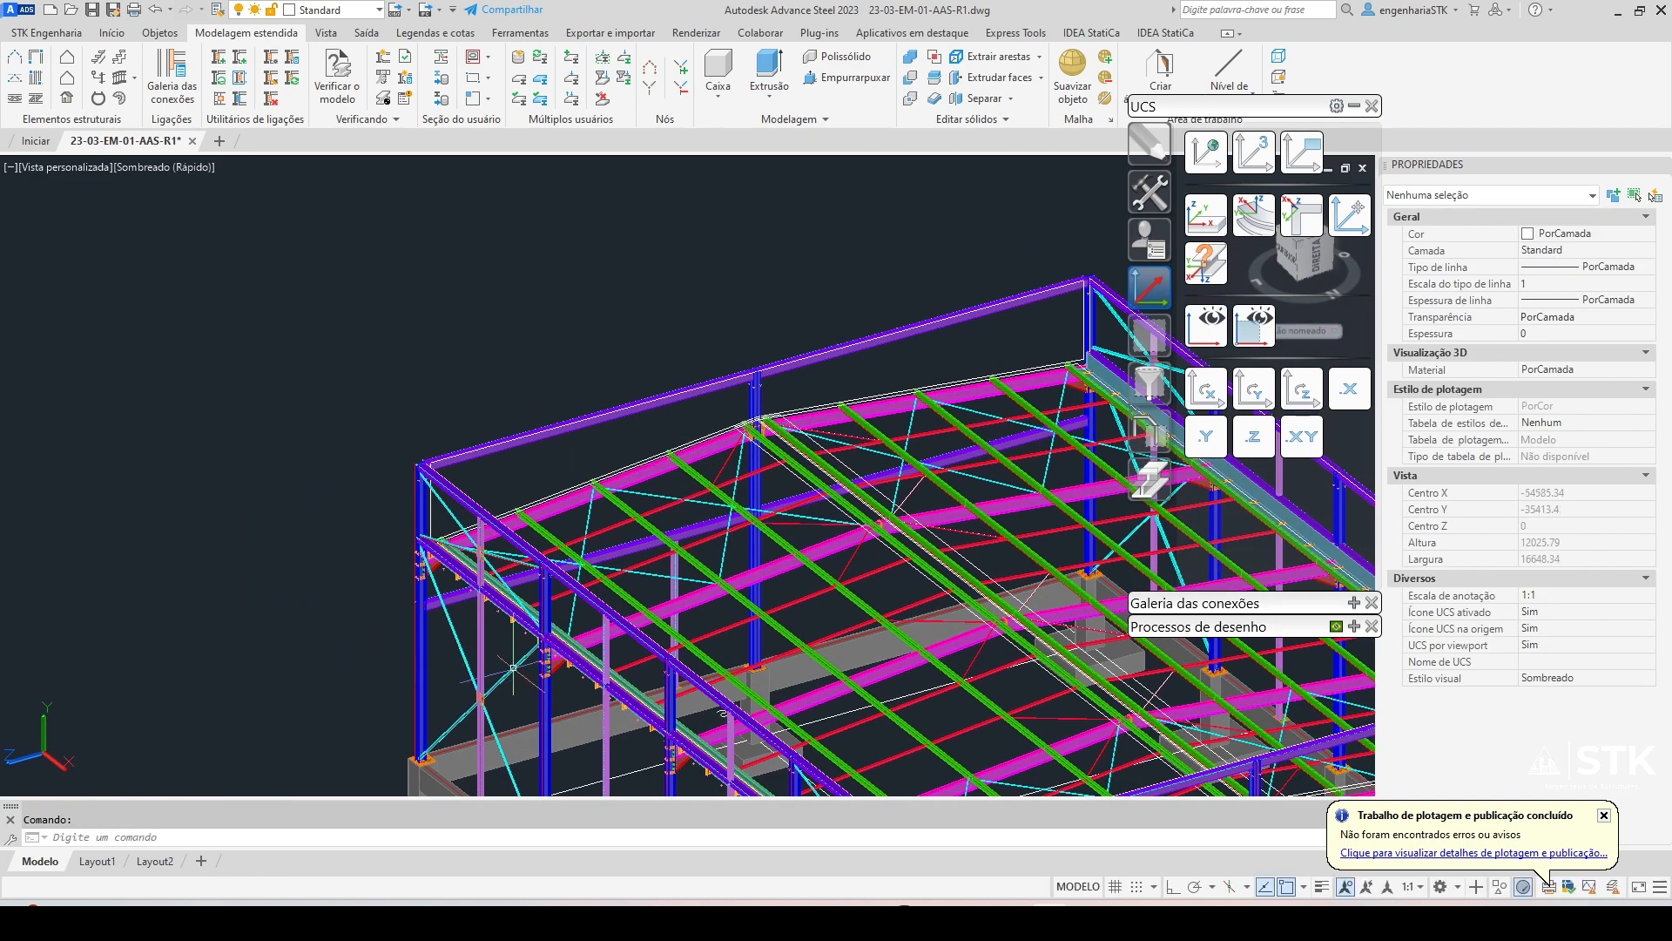
{"action": "middle_click_drag", "start_coordinate": [529, 668], "coordinate": [447, 445]}
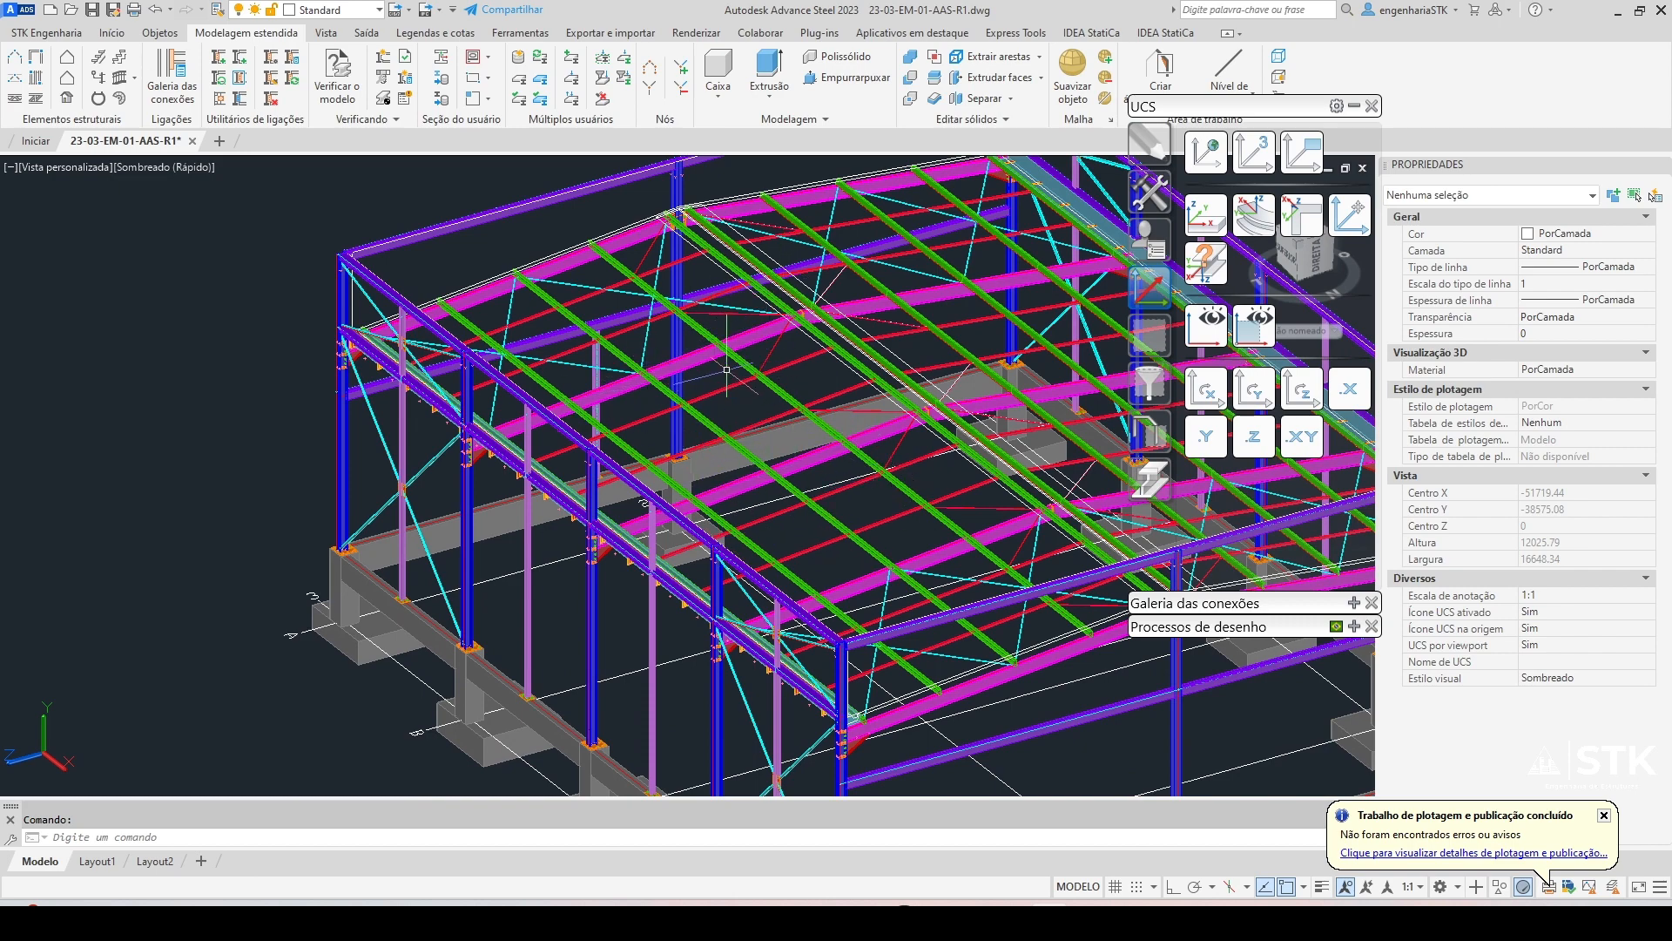
{"action": "middle_click_drag", "start_coordinate": [760, 351], "coordinate": [690, 575]}
{"action": "middle_click_drag", "start_coordinate": [862, 361], "coordinate": [496, 369], "text": "shift"}
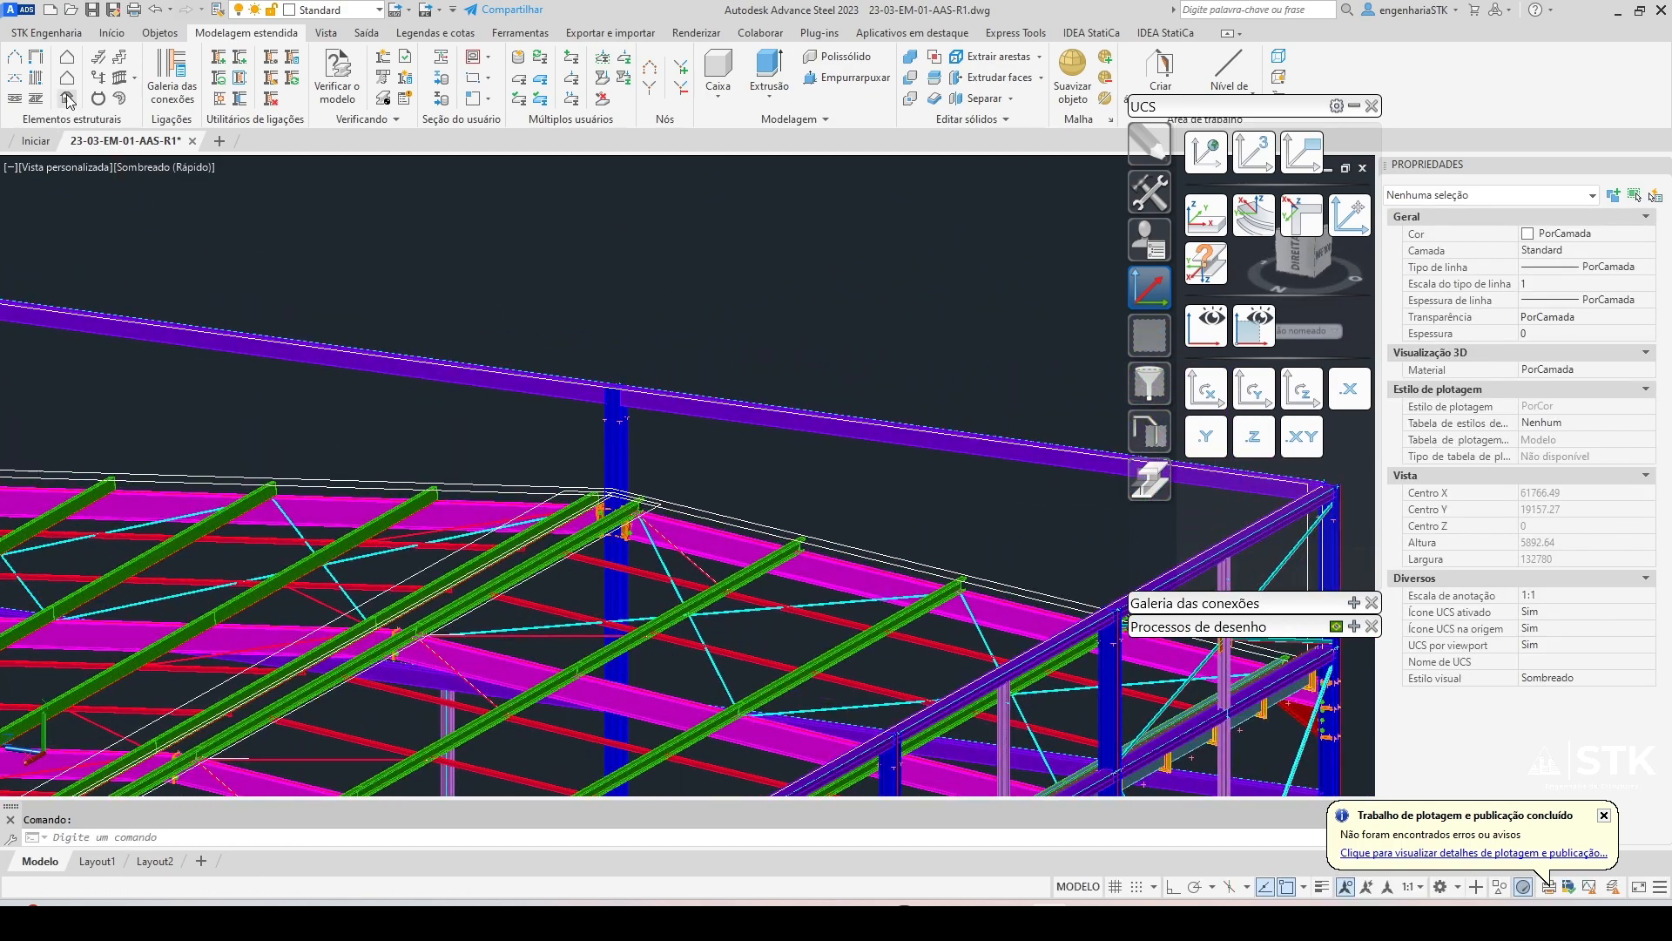
{"action": "left_click", "coordinate": [472, 485]}
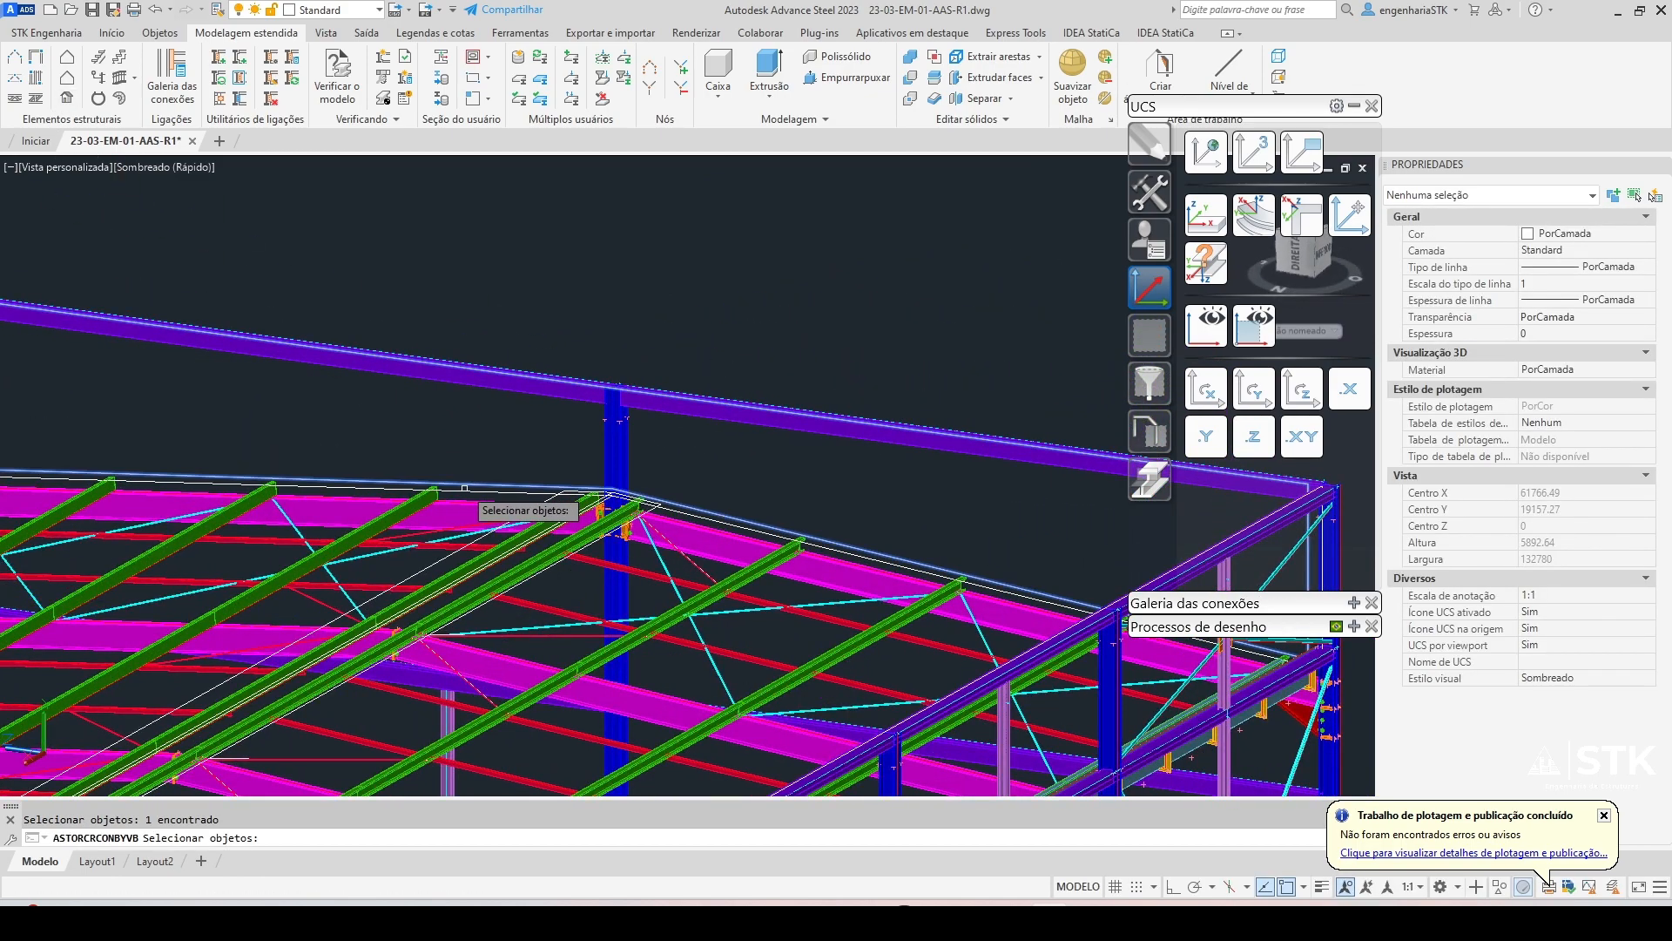
{"action": "key", "text": "Return"}
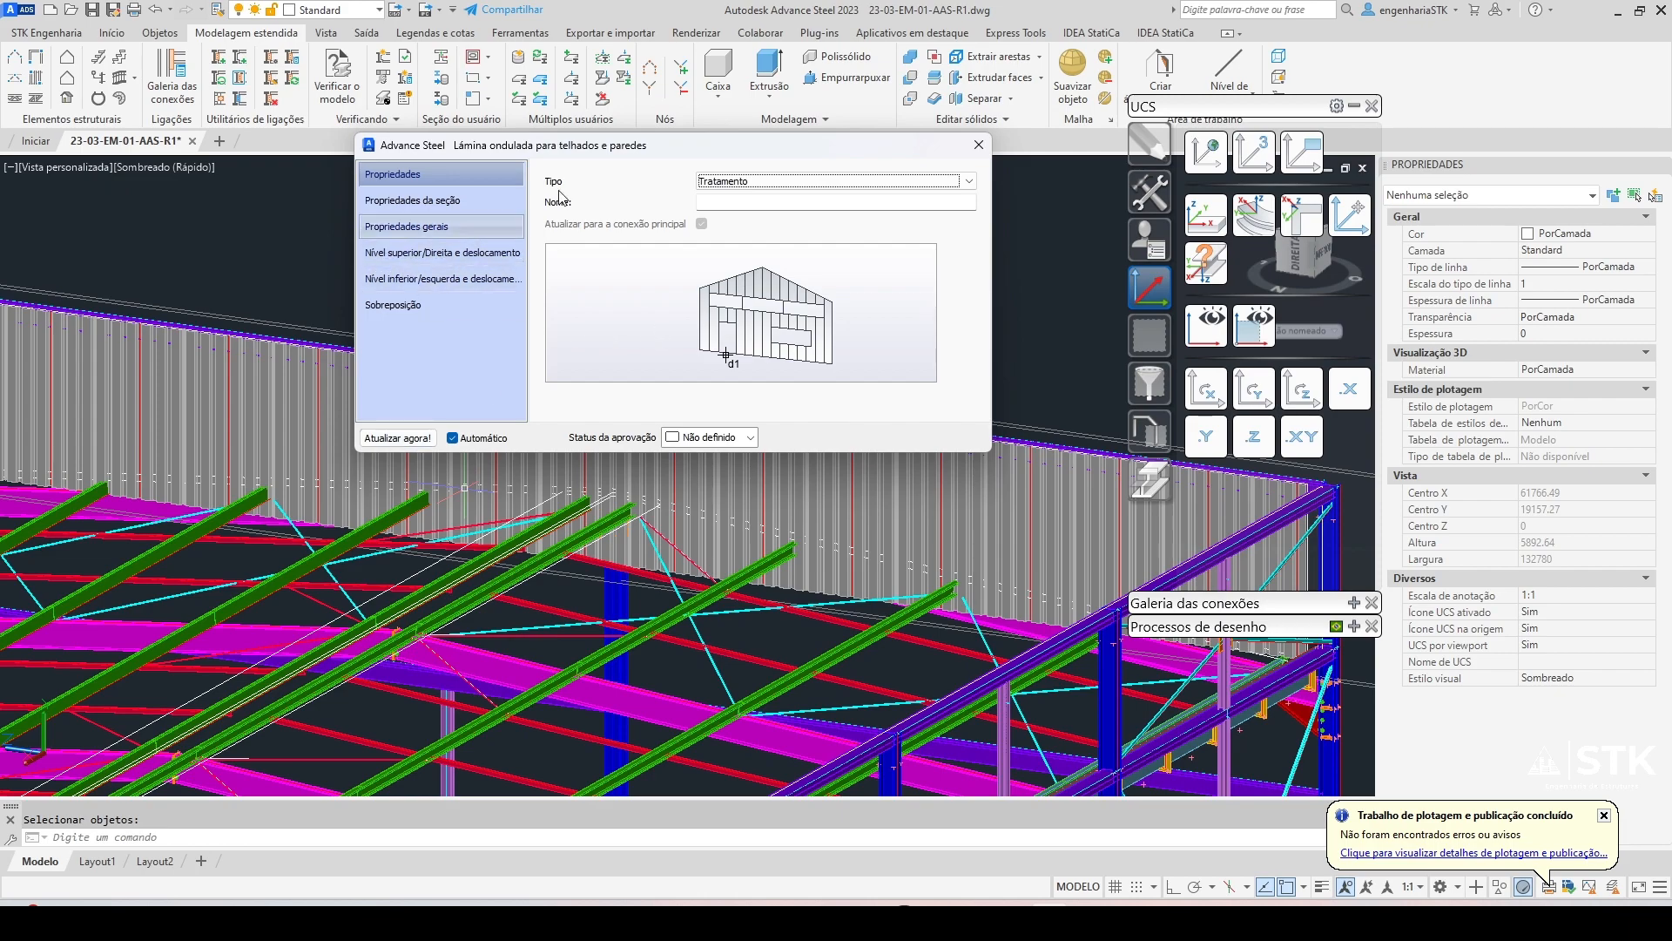
{"action": "left_click_drag", "start_coordinate": [612, 152], "coordinate": [684, 40]}
{"action": "scroll", "coordinate": [580, 374], "scroll_direction": "down", "scroll_amount": 4}
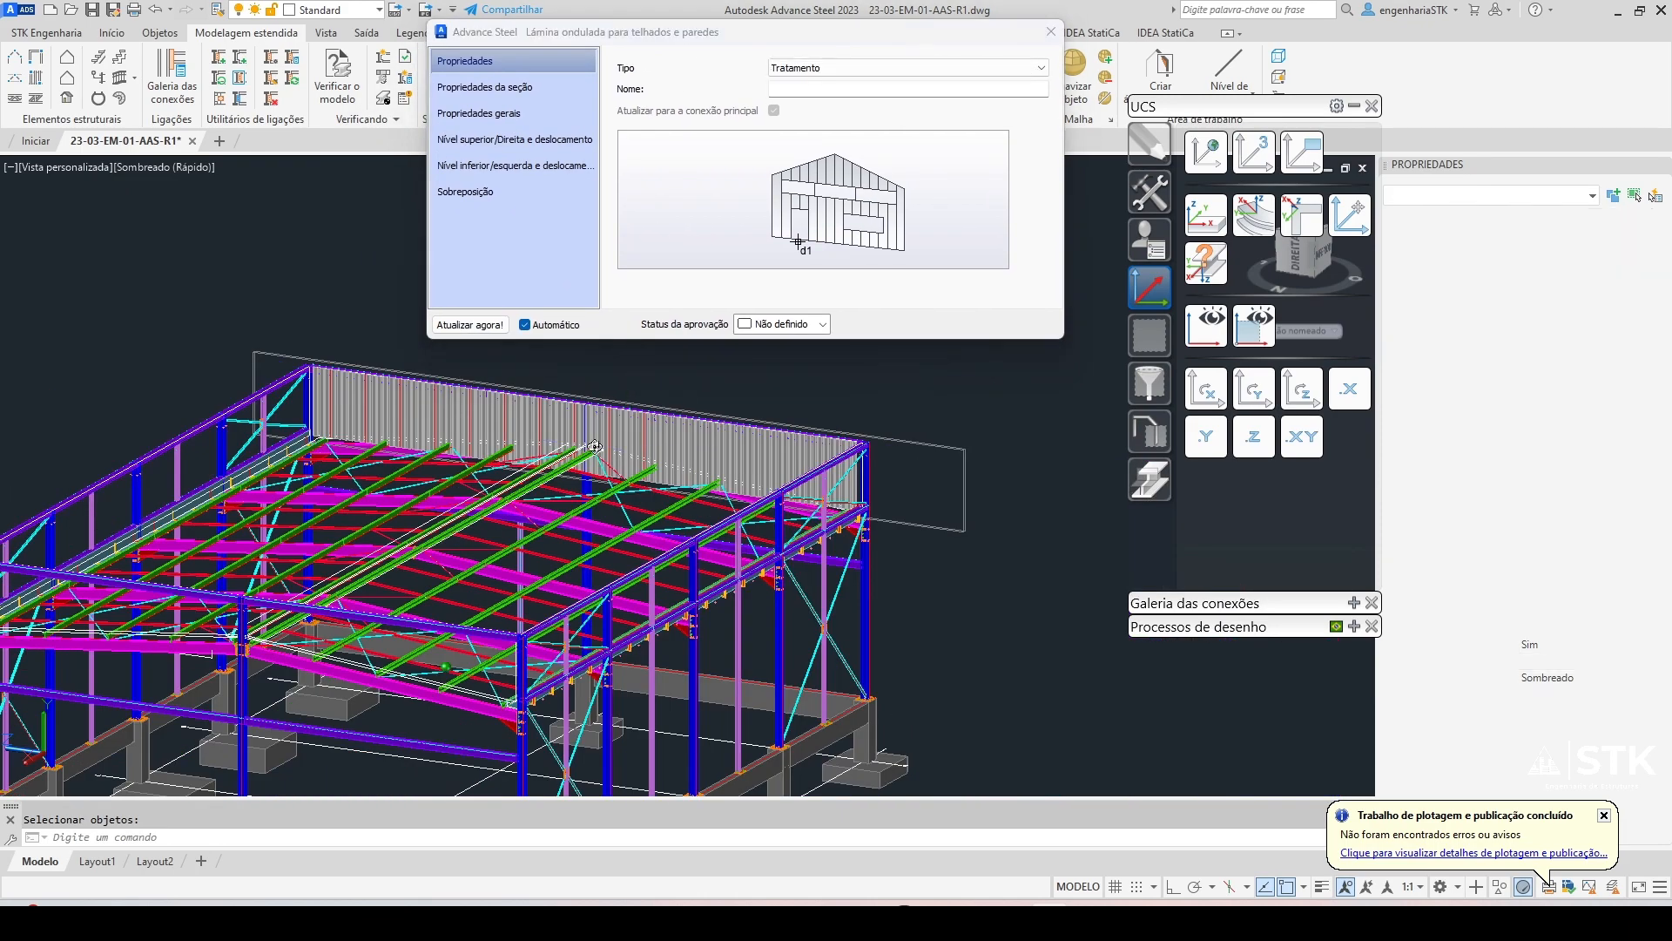
{"action": "scroll", "coordinate": [592, 353], "scroll_direction": "down", "scroll_amount": 3}
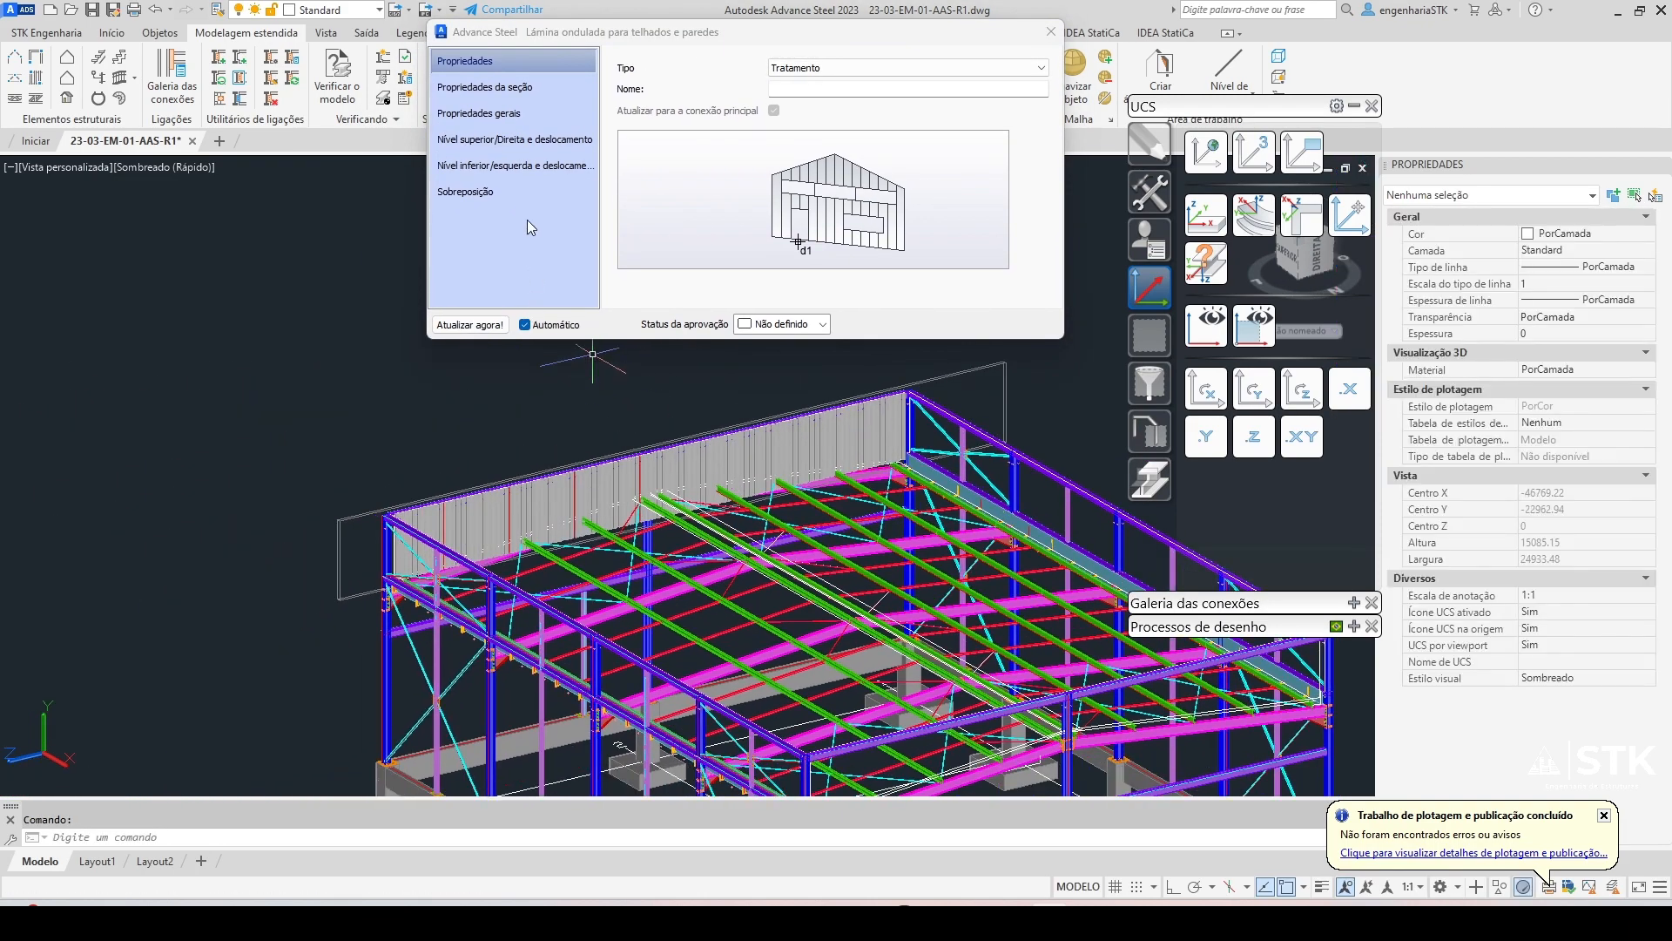
Set the parapet cladding's lower/left level to "nível de inclinação" with "cortes por inclinação", and close the properties
{"action": "left_click", "coordinate": [533, 167]}
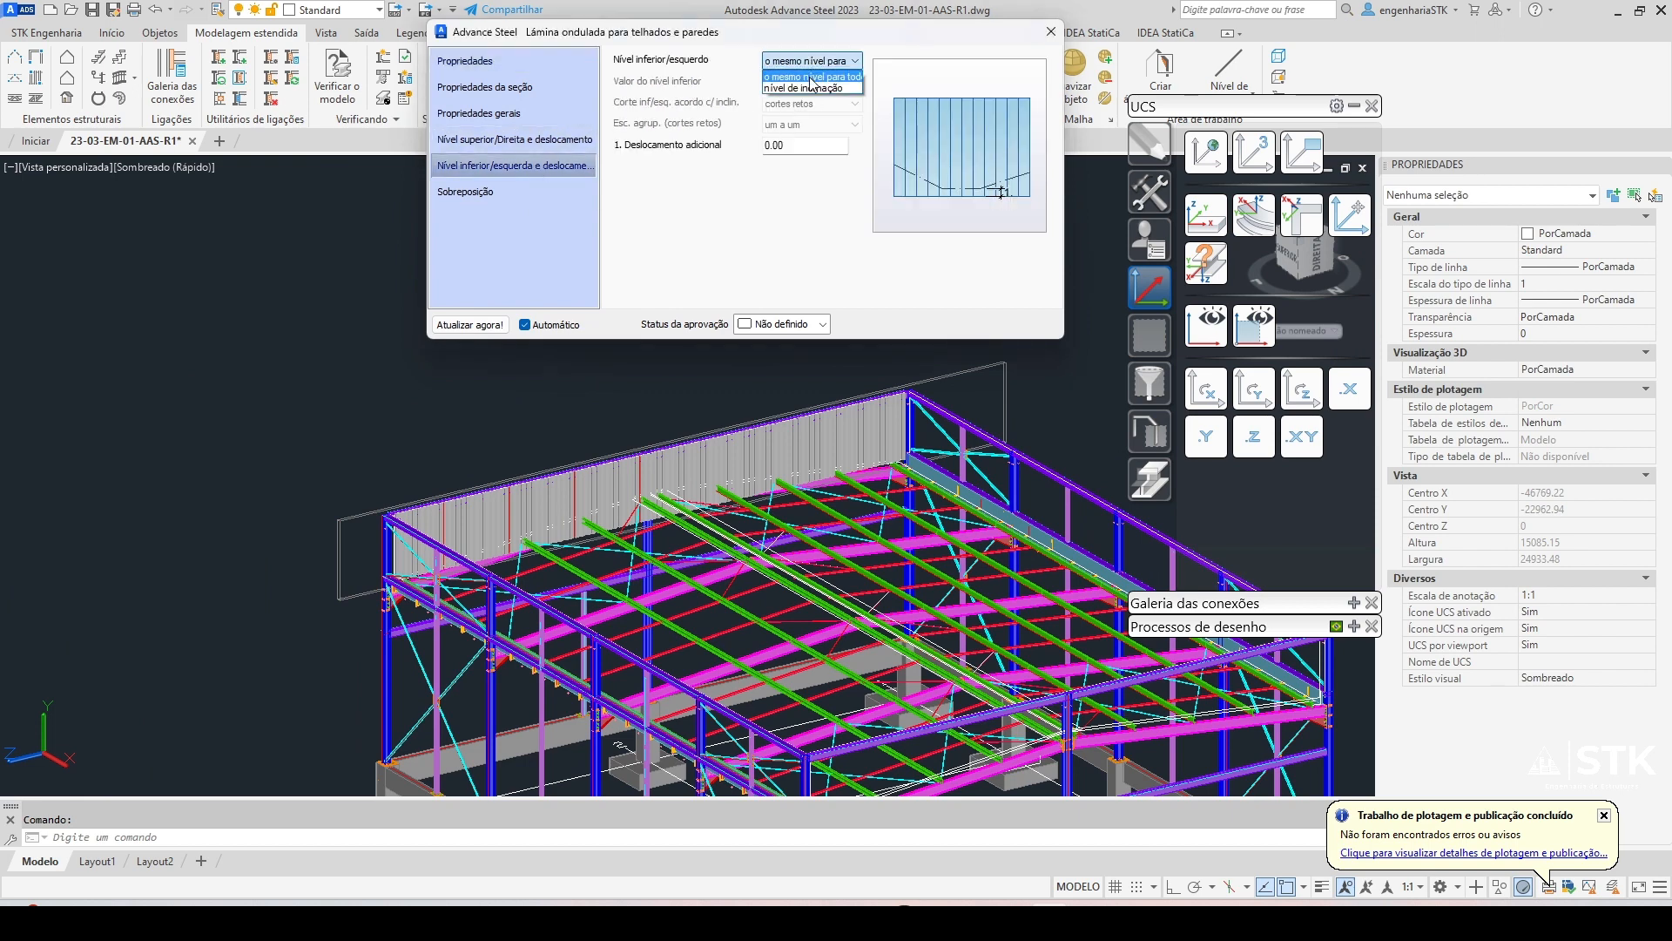
{"action": "left_click", "coordinate": [811, 87]}
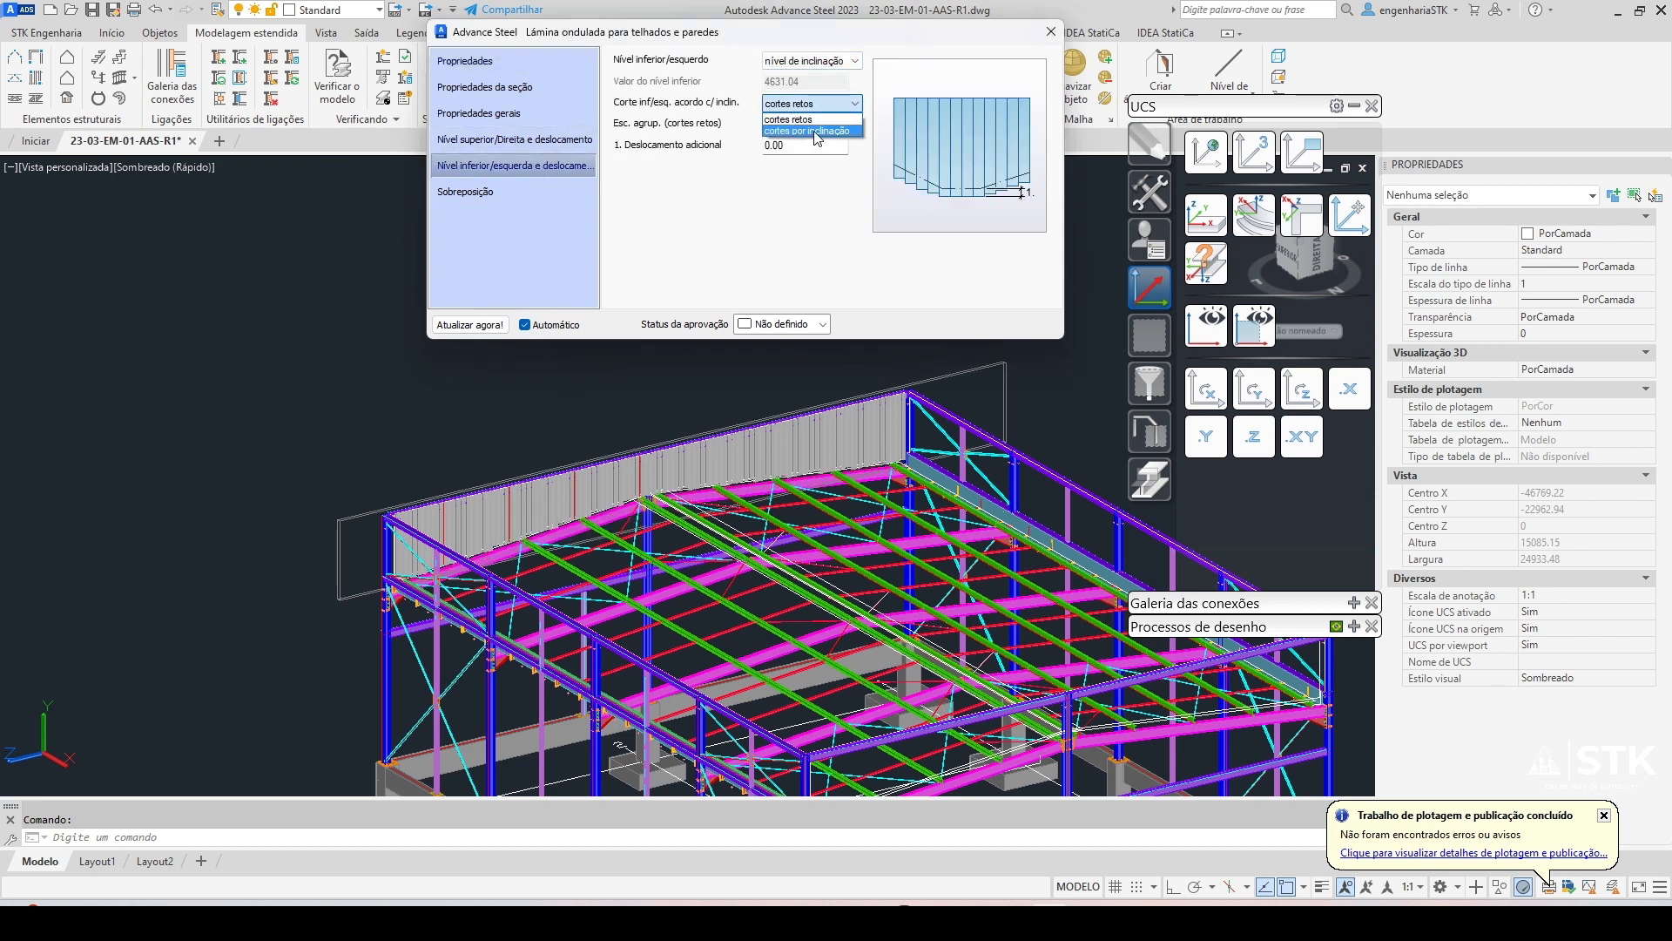
{"action": "left_click", "coordinate": [1051, 32]}
Inspect the parapet cladding's lower edge along the roof slope, and view the whole building
{"action": "scroll", "coordinate": [416, 503], "scroll_direction": "up", "scroll_amount": 10}
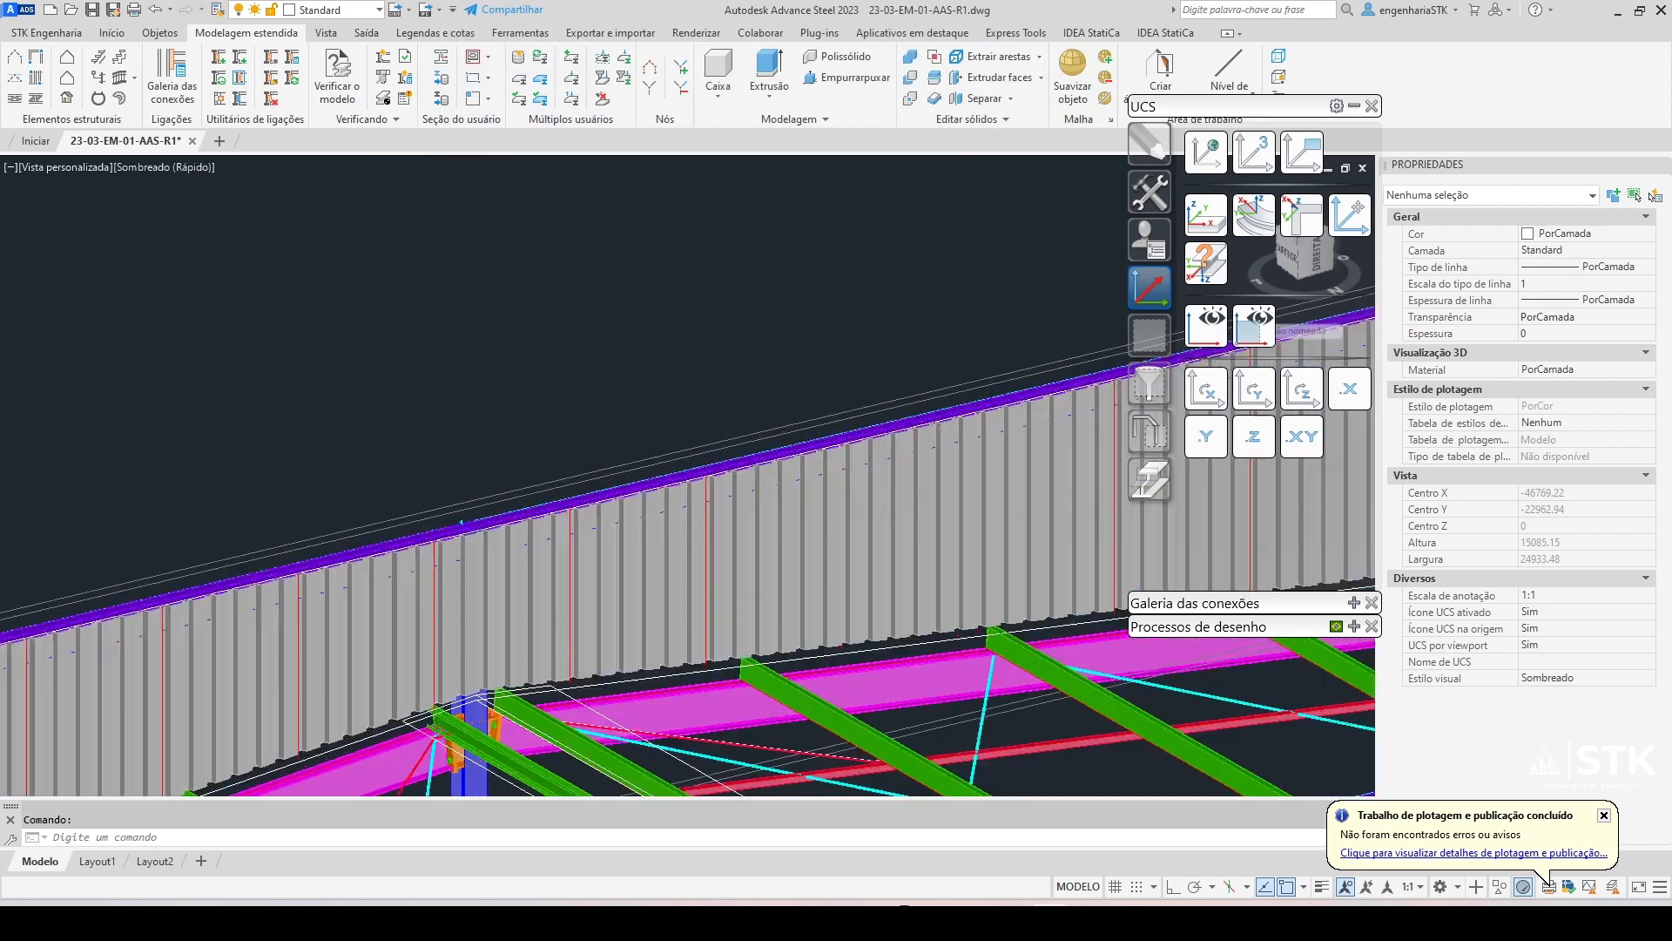
{"action": "scroll", "coordinate": [418, 503], "scroll_direction": "down", "scroll_amount": 6}
{"action": "middle_click_drag", "start_coordinate": [418, 502], "coordinate": [734, 315]}
{"action": "middle_click_drag", "start_coordinate": [487, 436], "coordinate": [419, 440], "text": "shift"}
{"action": "scroll", "coordinate": [531, 383], "scroll_direction": "down", "scroll_amount": 5}
{"action": "middle_click_drag", "start_coordinate": [810, 559], "coordinate": [545, 435], "text": "shift"}
{"action": "middle_click_drag", "start_coordinate": [685, 294], "coordinate": [554, 457]}
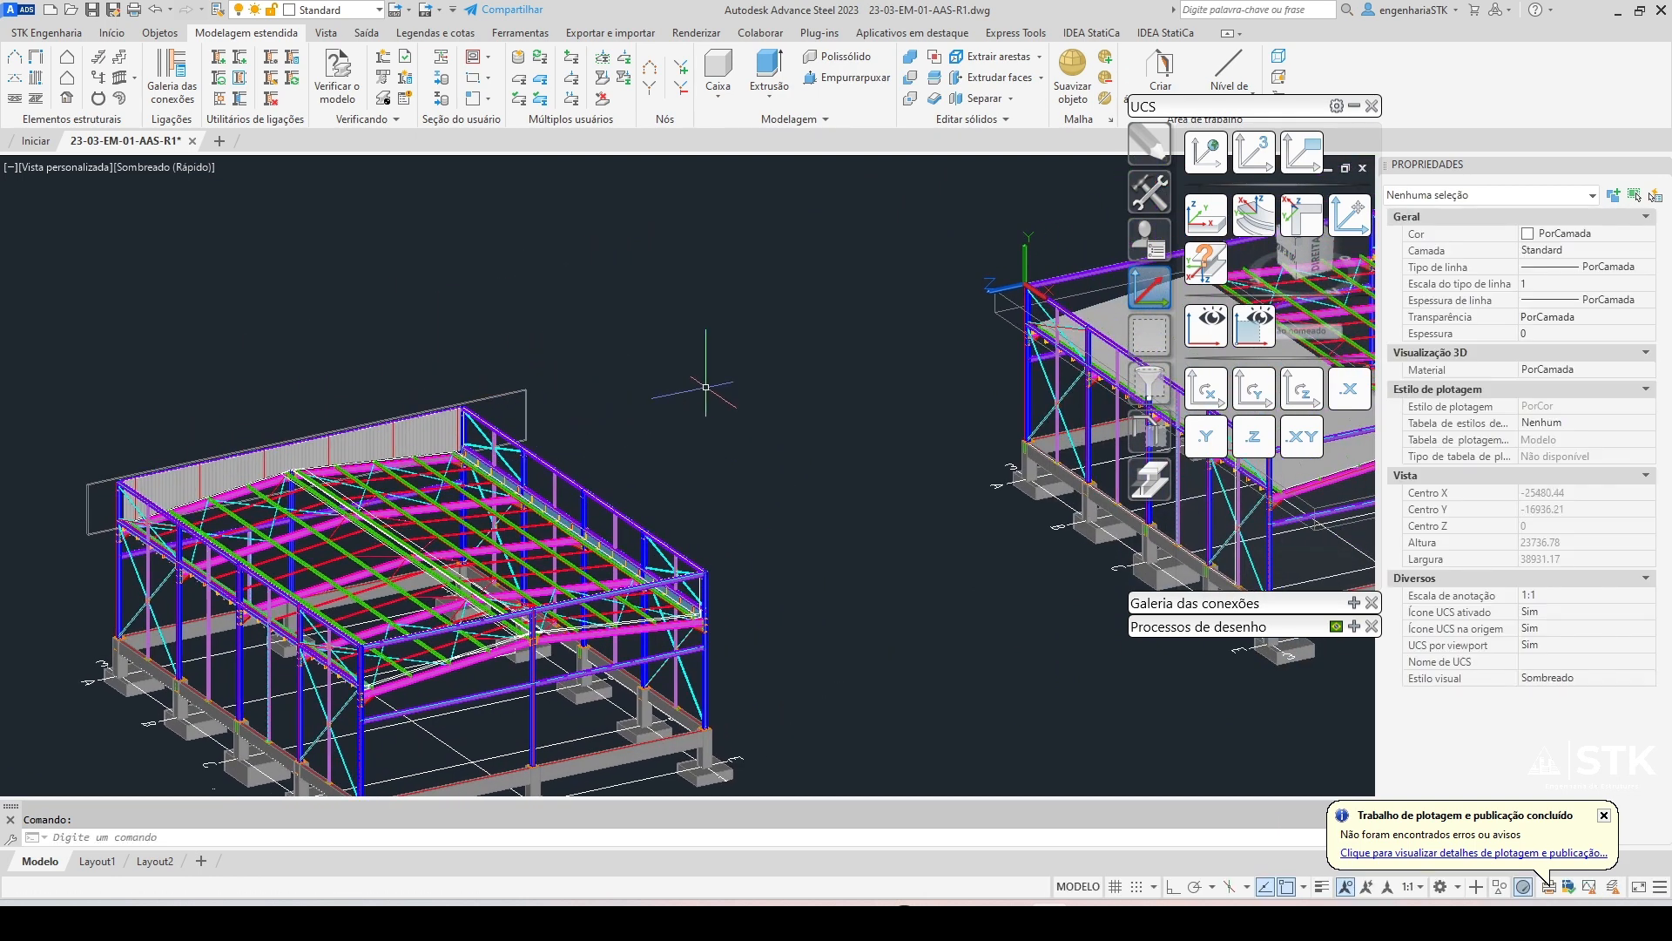
{"action": "middle_click_drag", "start_coordinate": [755, 503], "coordinate": [677, 404]}
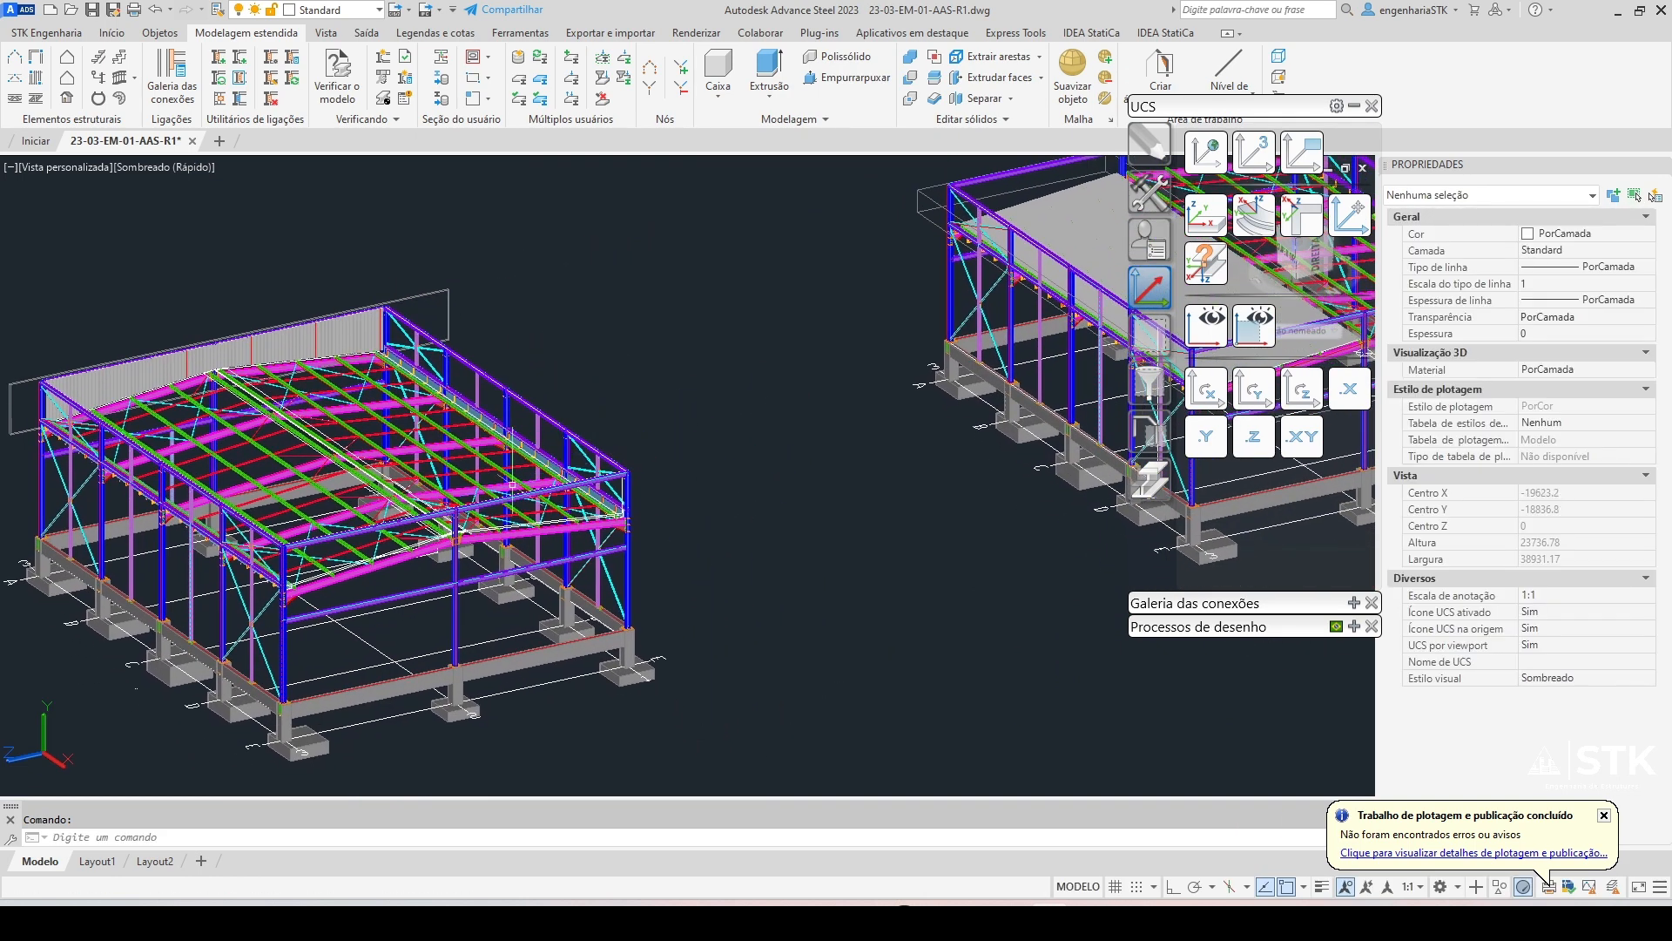
{"action": "middle_click_drag", "start_coordinate": [475, 386], "coordinate": [668, 391]}
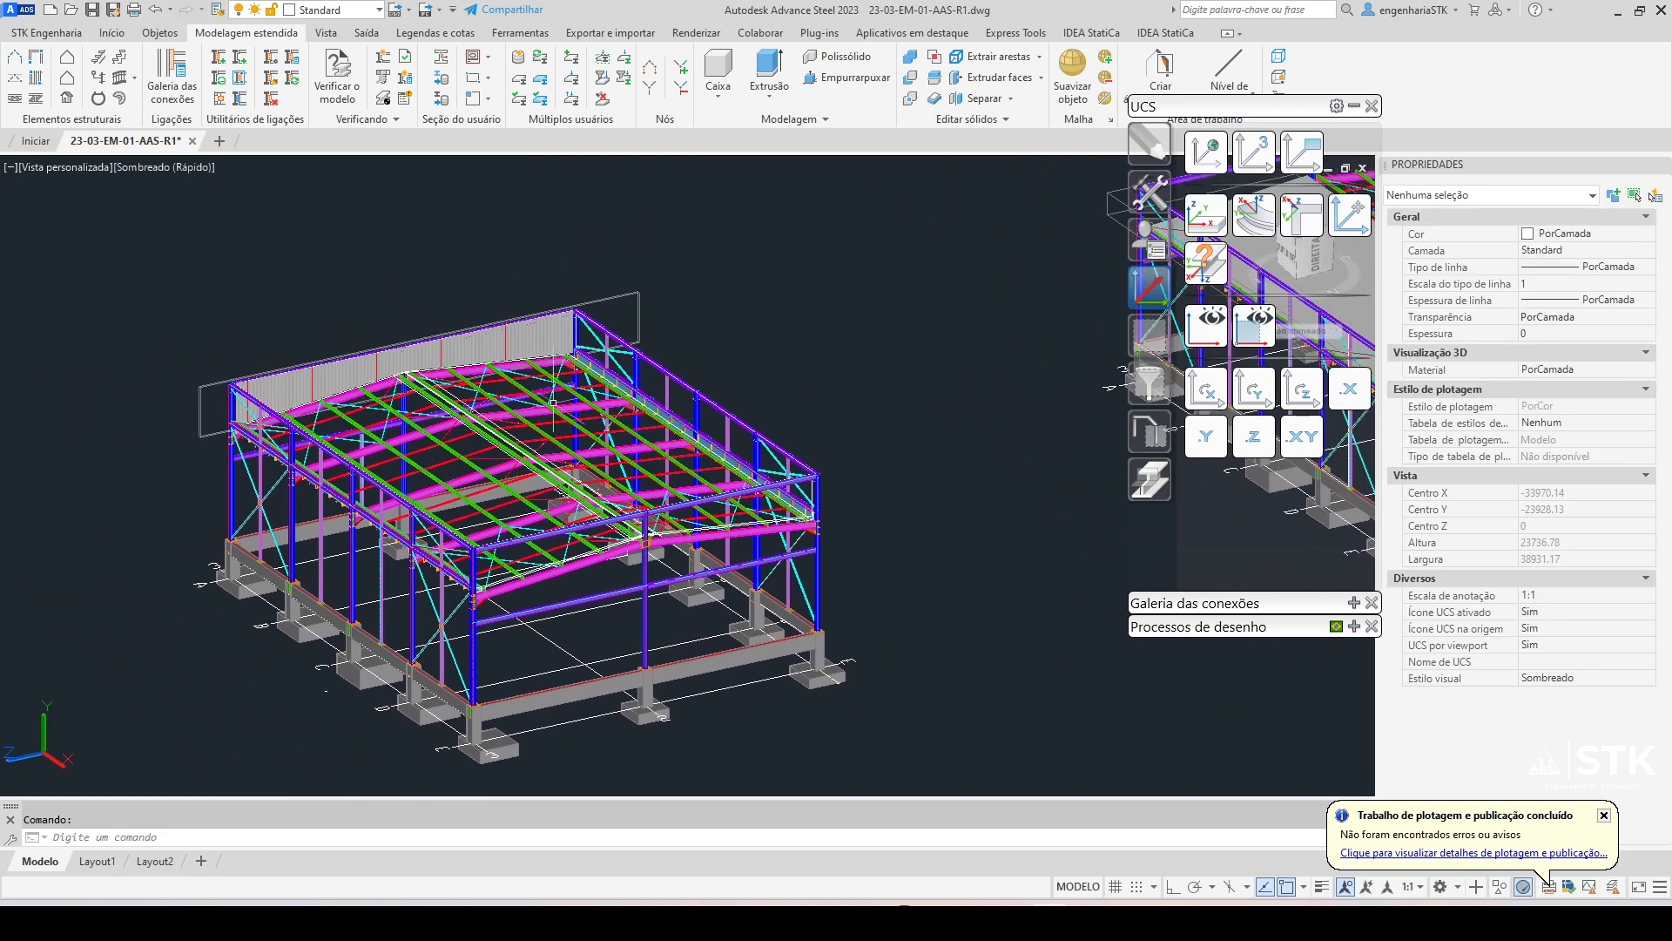
Delete the corrugated sheet cladding between the sloping end roof beam and the parapet beam
{"action": "scroll", "coordinate": [497, 337], "scroll_direction": "up", "scroll_amount": 5}
{"action": "left_click", "coordinate": [538, 371]}
{"action": "key", "text": "Delete"}
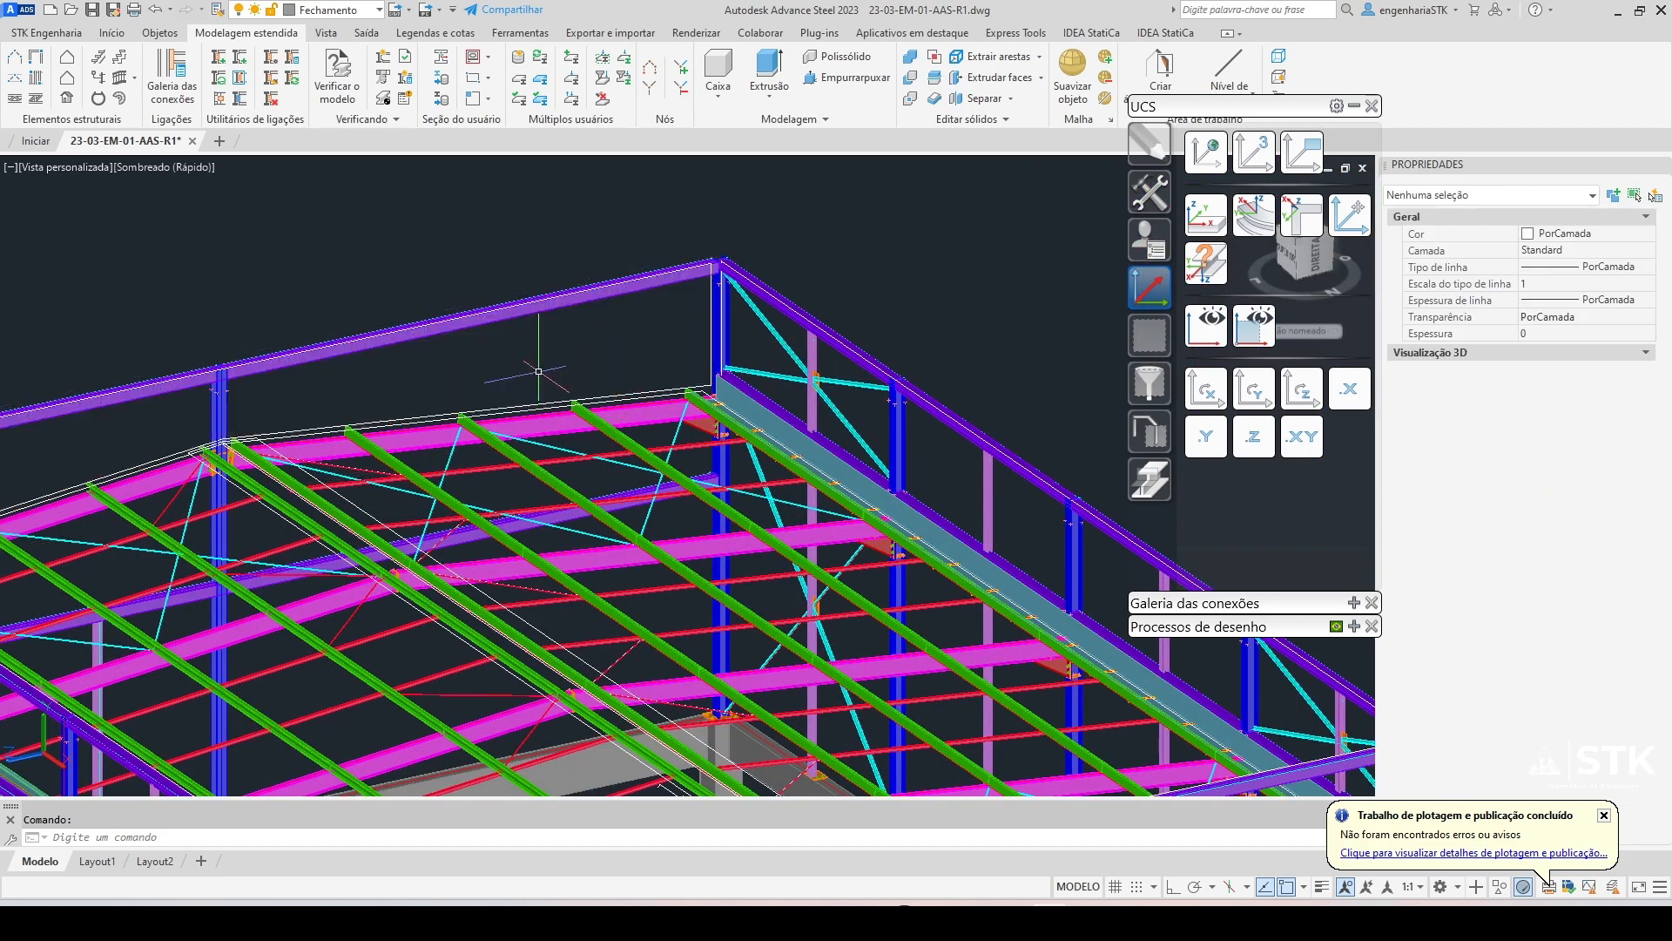
Inspect both buildings, checking a roof sheet of the clad building and leaving nothing selected
{"action": "scroll", "coordinate": [790, 331], "scroll_direction": "down", "scroll_amount": 5}
{"action": "middle_click_drag", "start_coordinate": [880, 346], "coordinate": [602, 478], "text": "shift"}
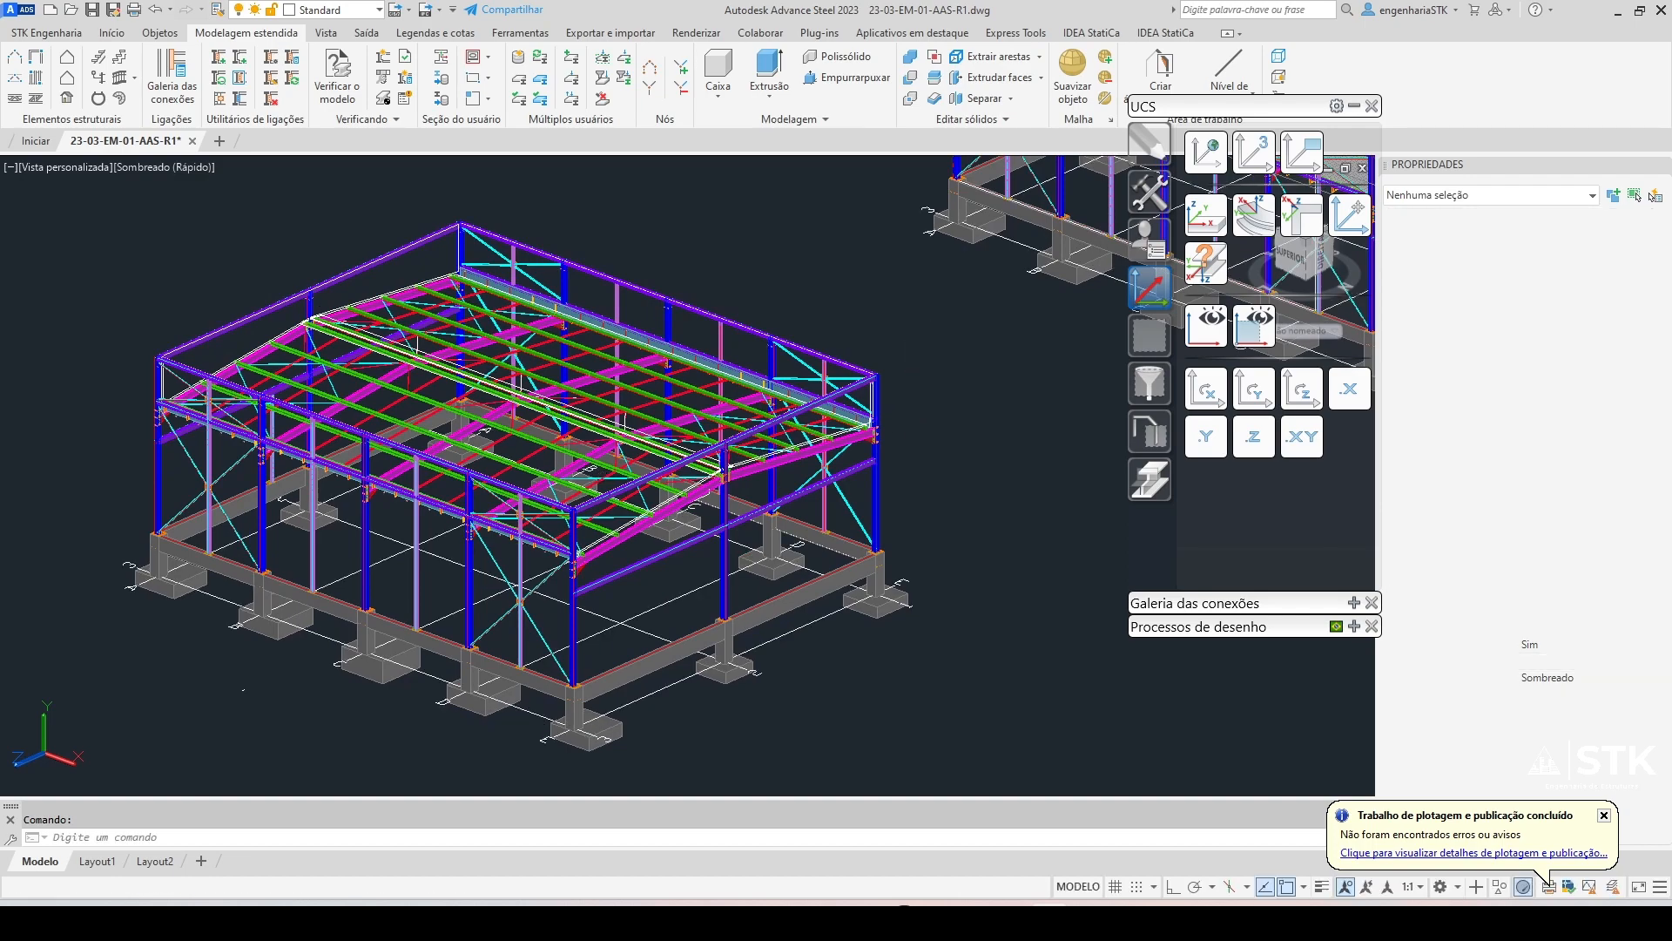
{"action": "scroll", "coordinate": [618, 388], "scroll_direction": "down", "scroll_amount": 6}
{"action": "scroll", "coordinate": [714, 348], "scroll_direction": "up", "scroll_amount": 8}
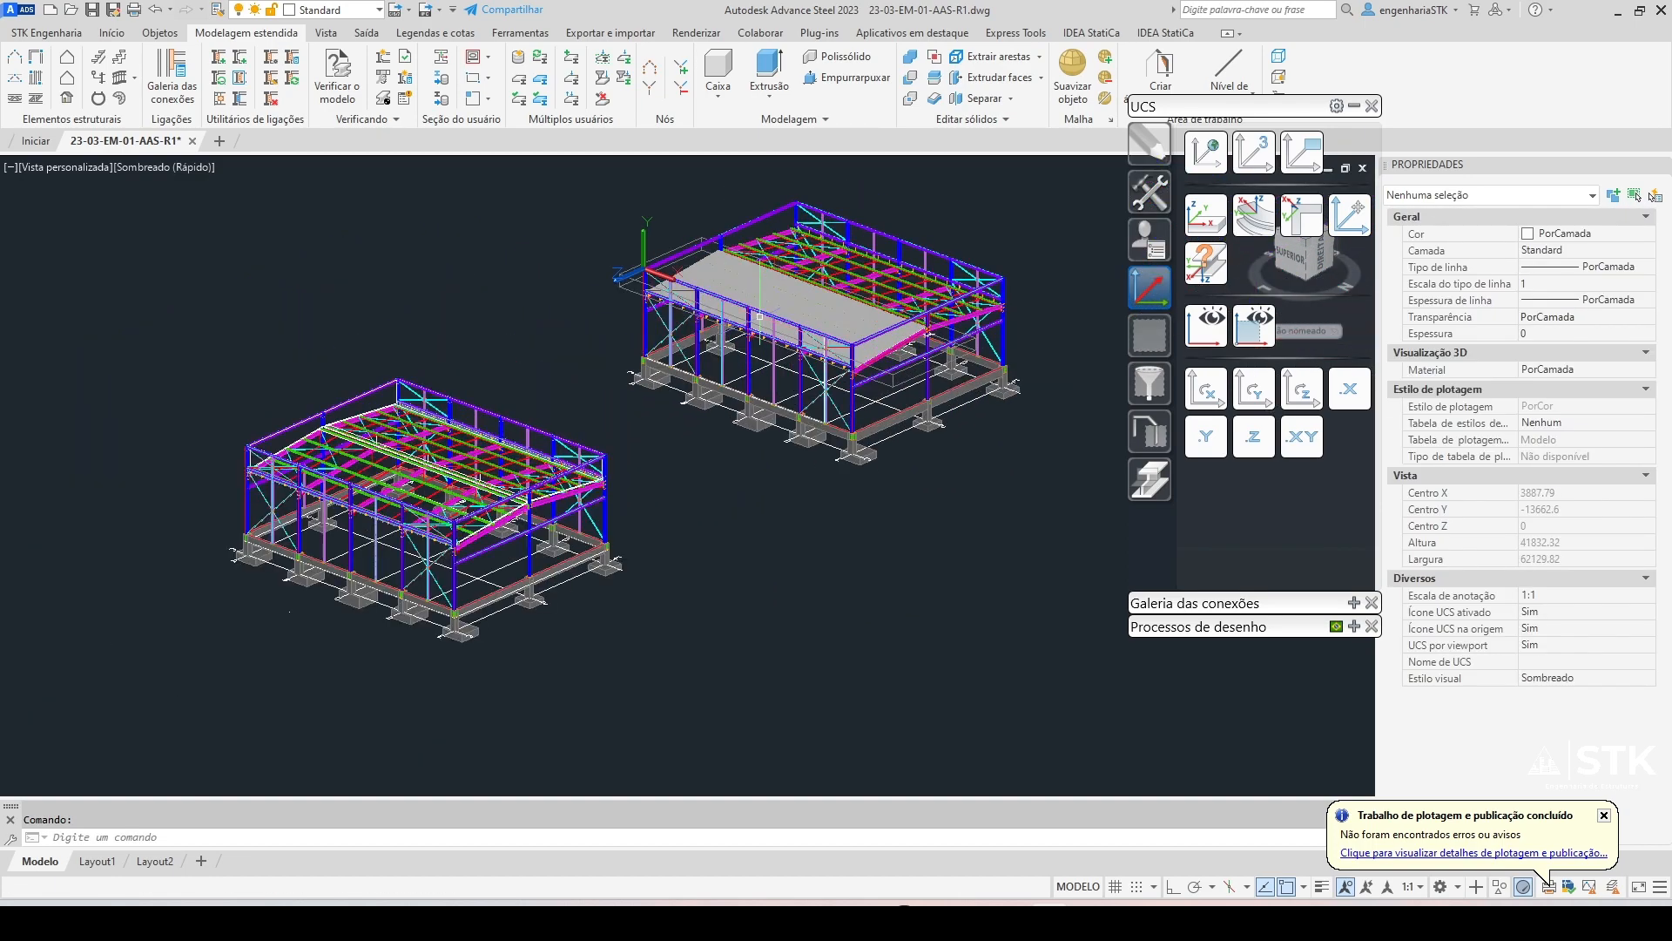
{"action": "left_click", "coordinate": [690, 284]}
{"action": "scroll", "coordinate": [411, 473], "scroll_direction": "down", "scroll_amount": 3}
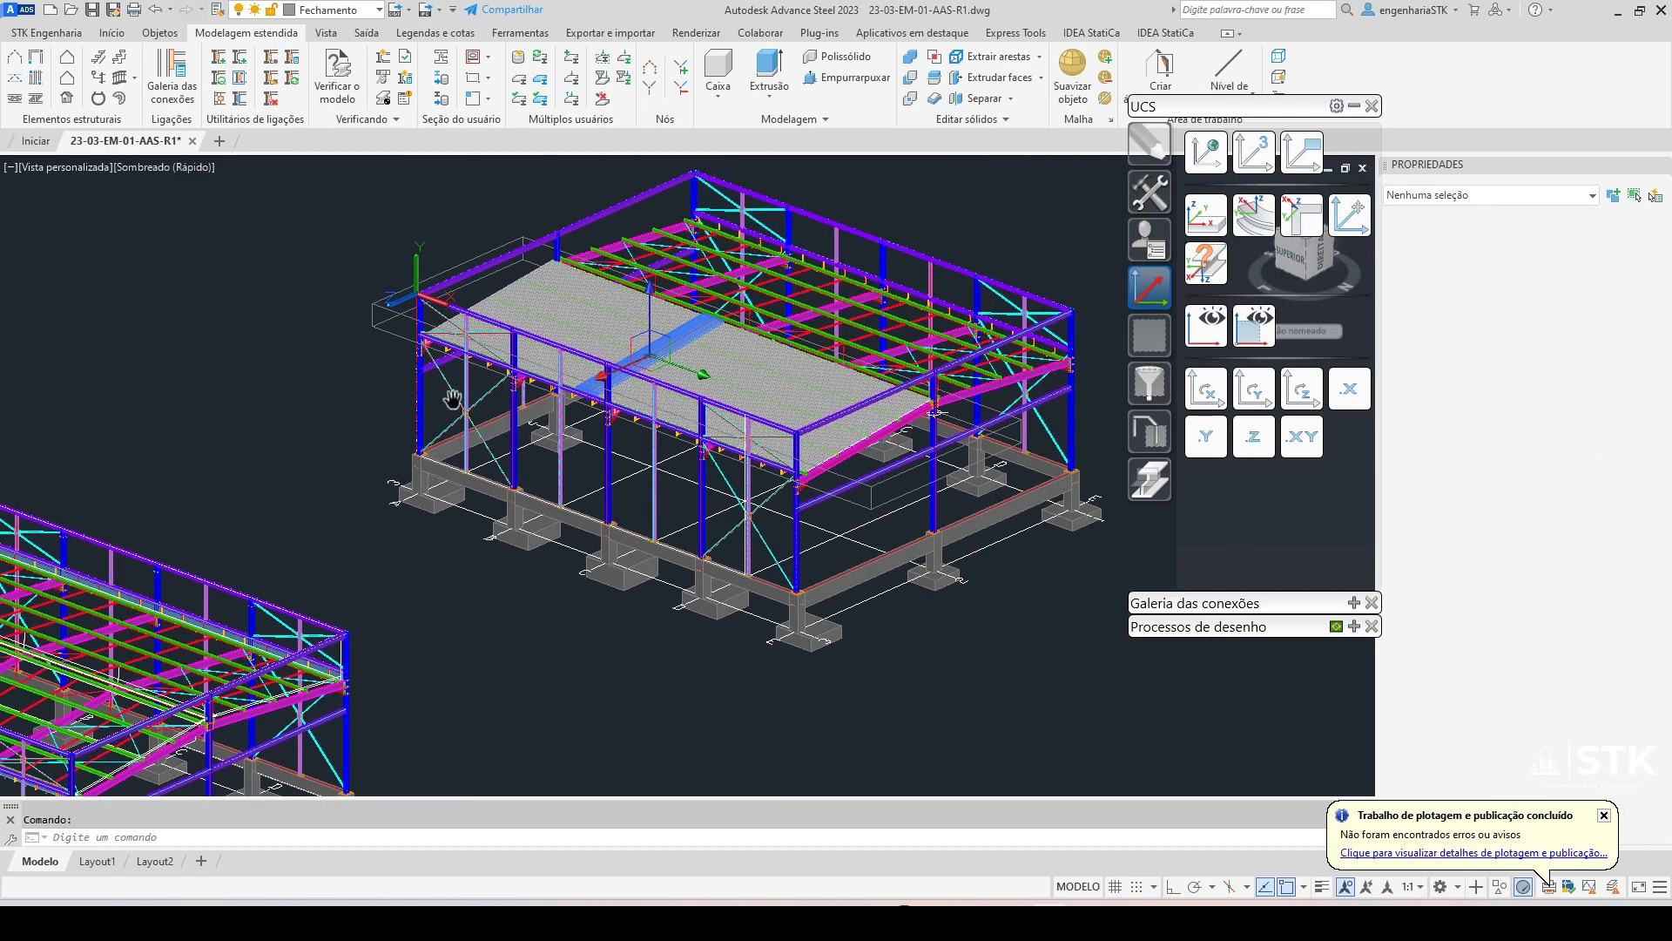
{"action": "middle_click_drag", "start_coordinate": [507, 482], "coordinate": [598, 377]}
{"action": "key", "text": "Escape"}
{"action": "scroll", "coordinate": [609, 374], "scroll_direction": "down", "scroll_amount": 2}
{"action": "middle_click_drag", "start_coordinate": [698, 368], "coordinate": [729, 461], "text": "shift"}
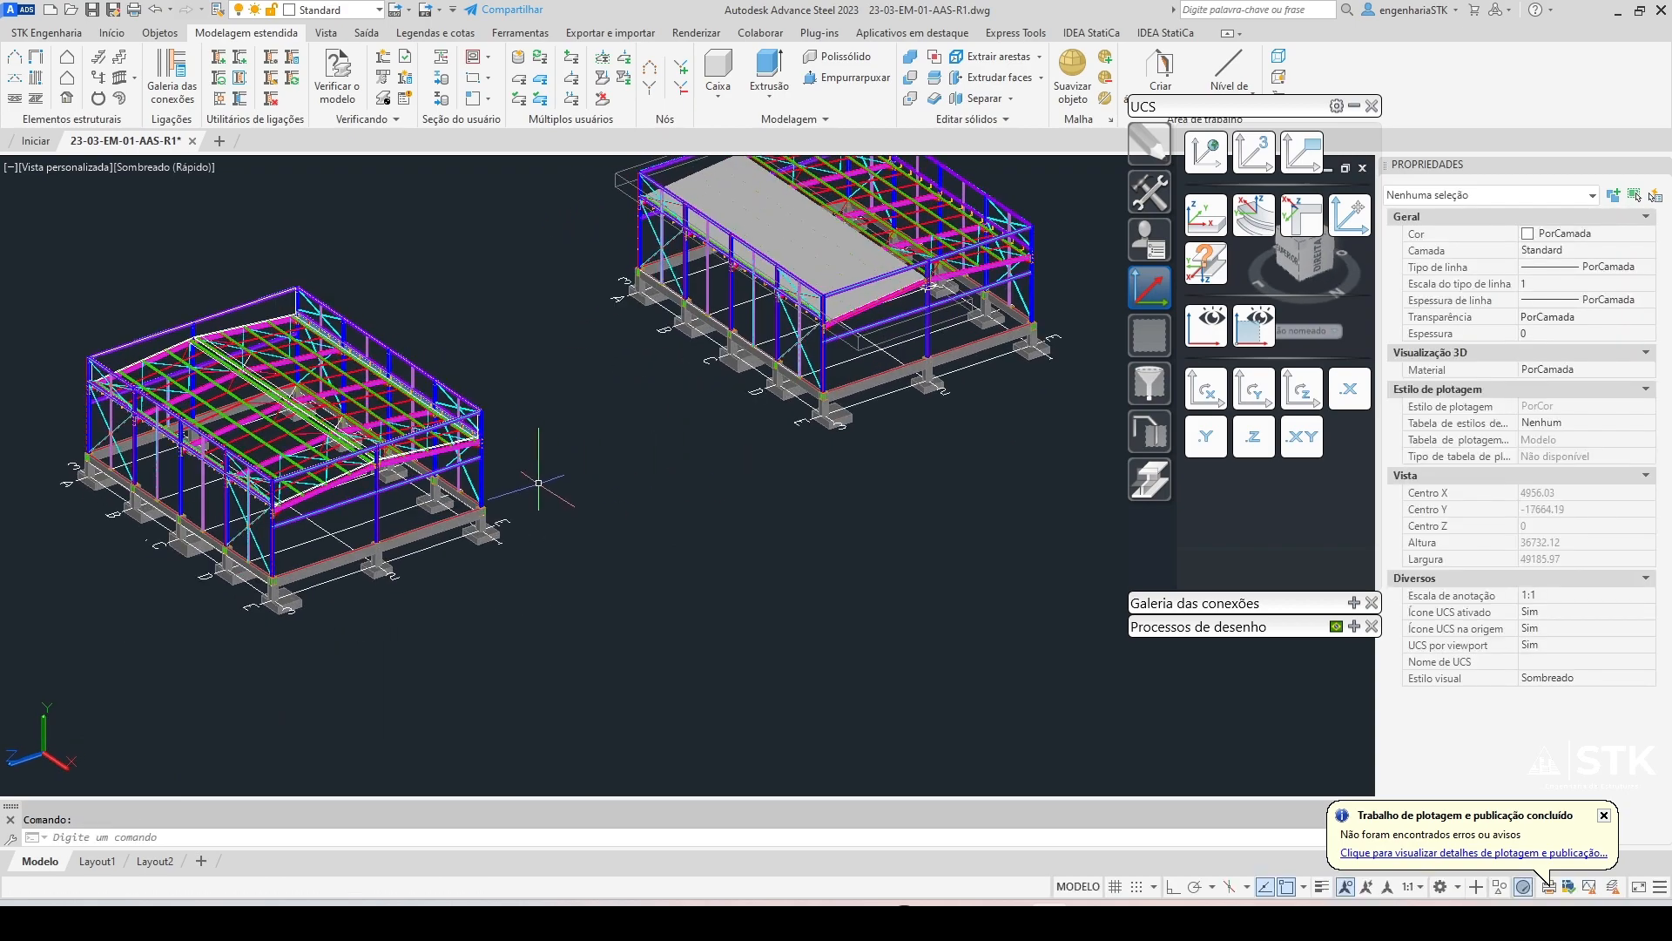
{"action": "middle_click_drag", "start_coordinate": [538, 482], "coordinate": [718, 471]}
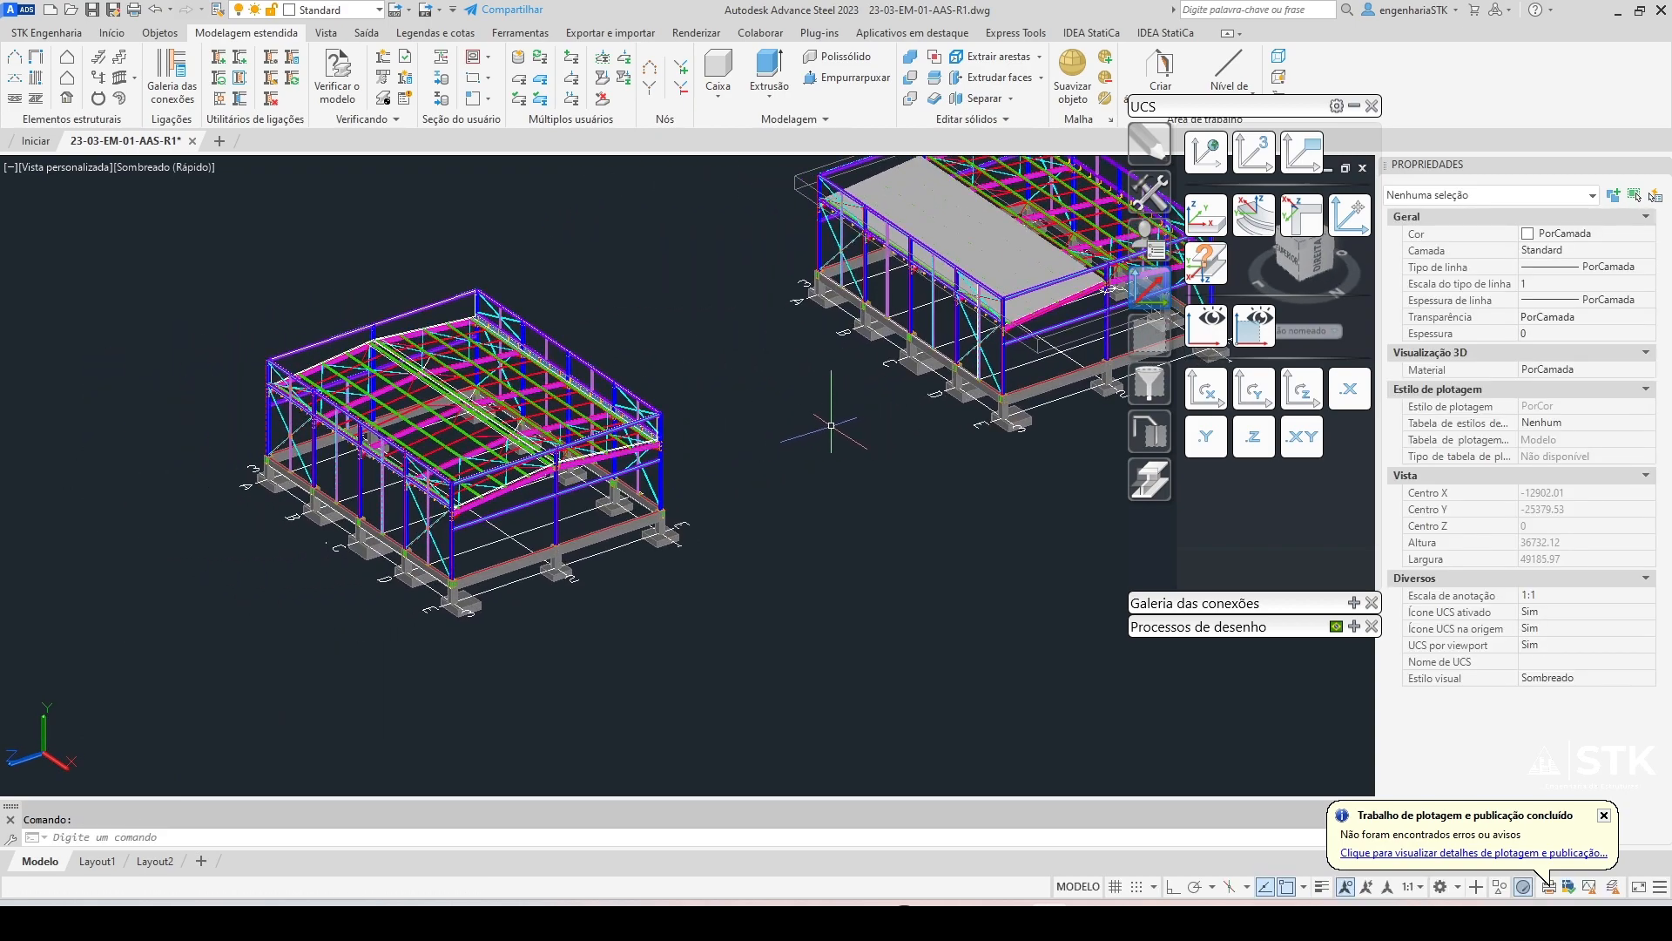